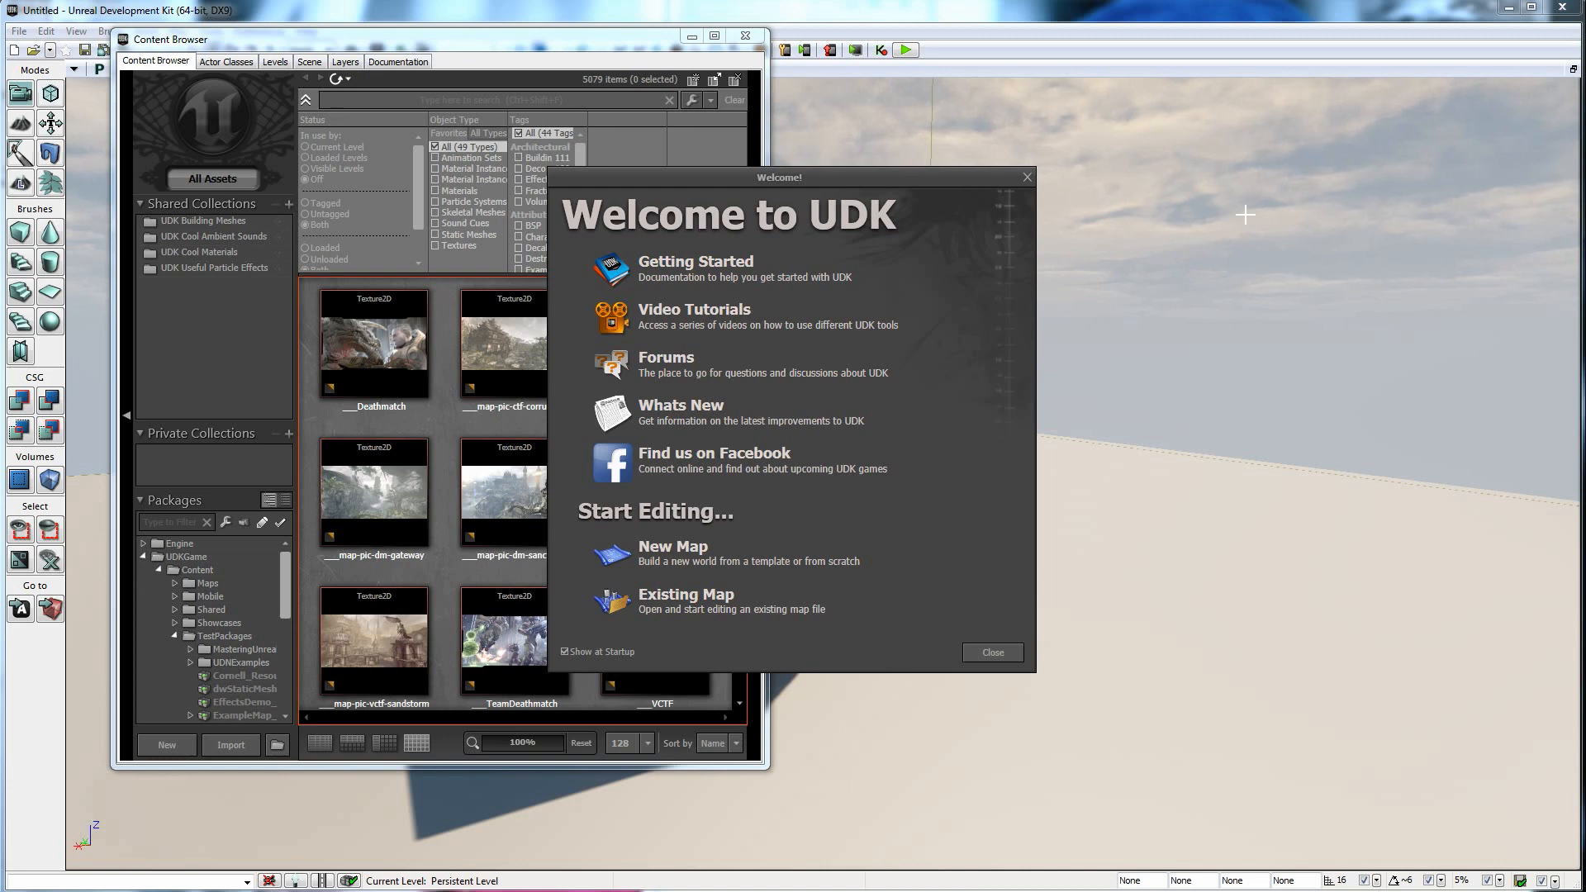
Close the UDK editor, switch to 3ds Max with the sword scene, and display the selected sword with edged faces.
click(1563, 7)
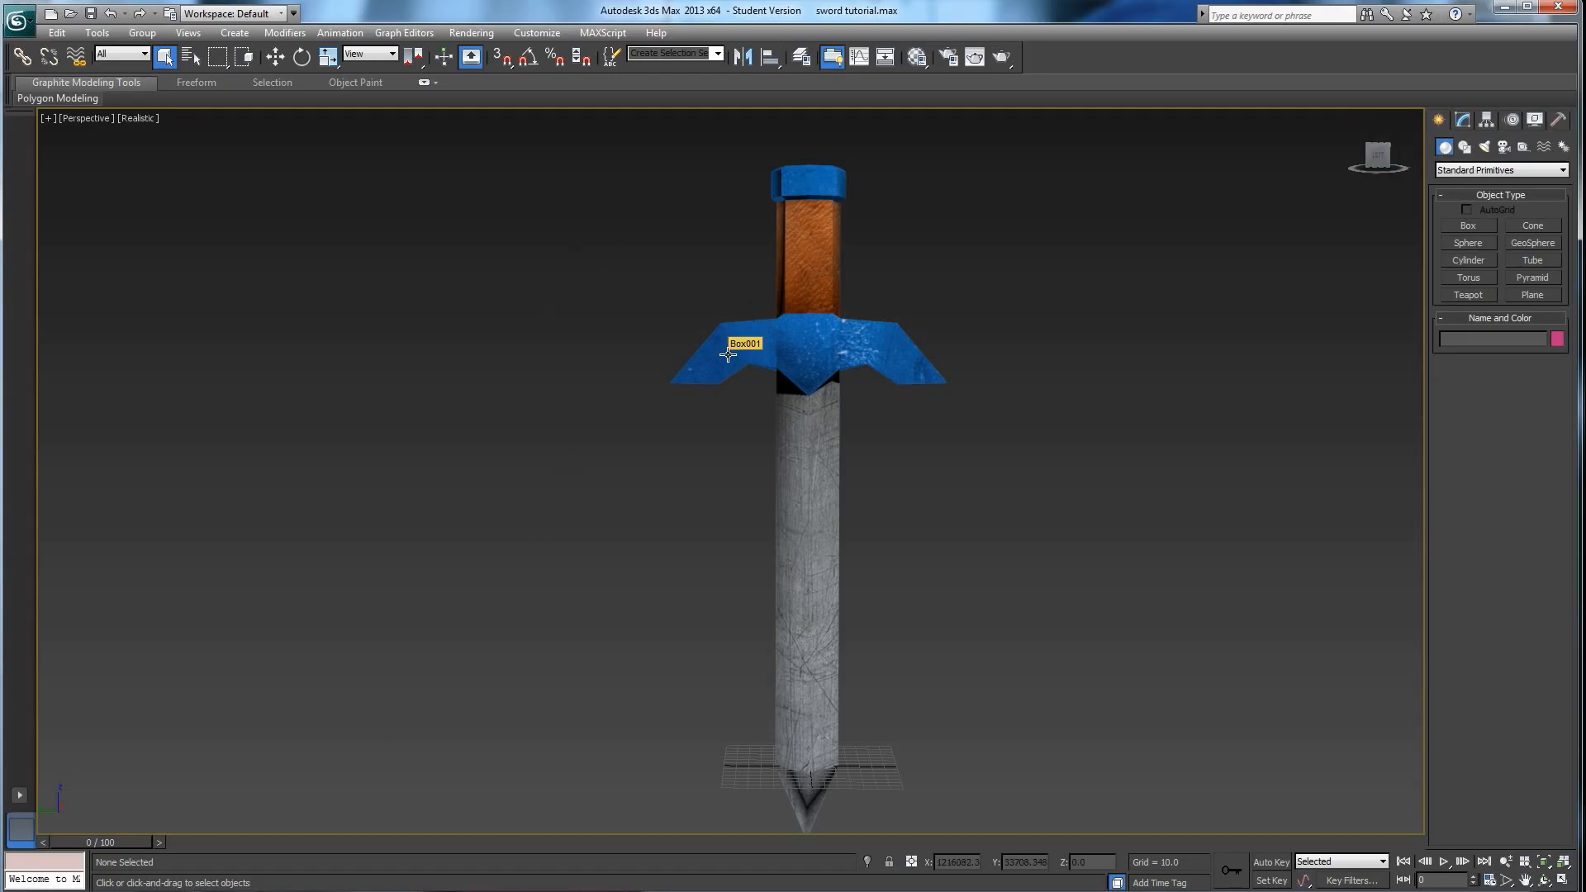
mouse_move(659, 471)
alt+middle_down()
mouse_move(751, 513)
mouse_move(658, 471)
alt+middle_up()
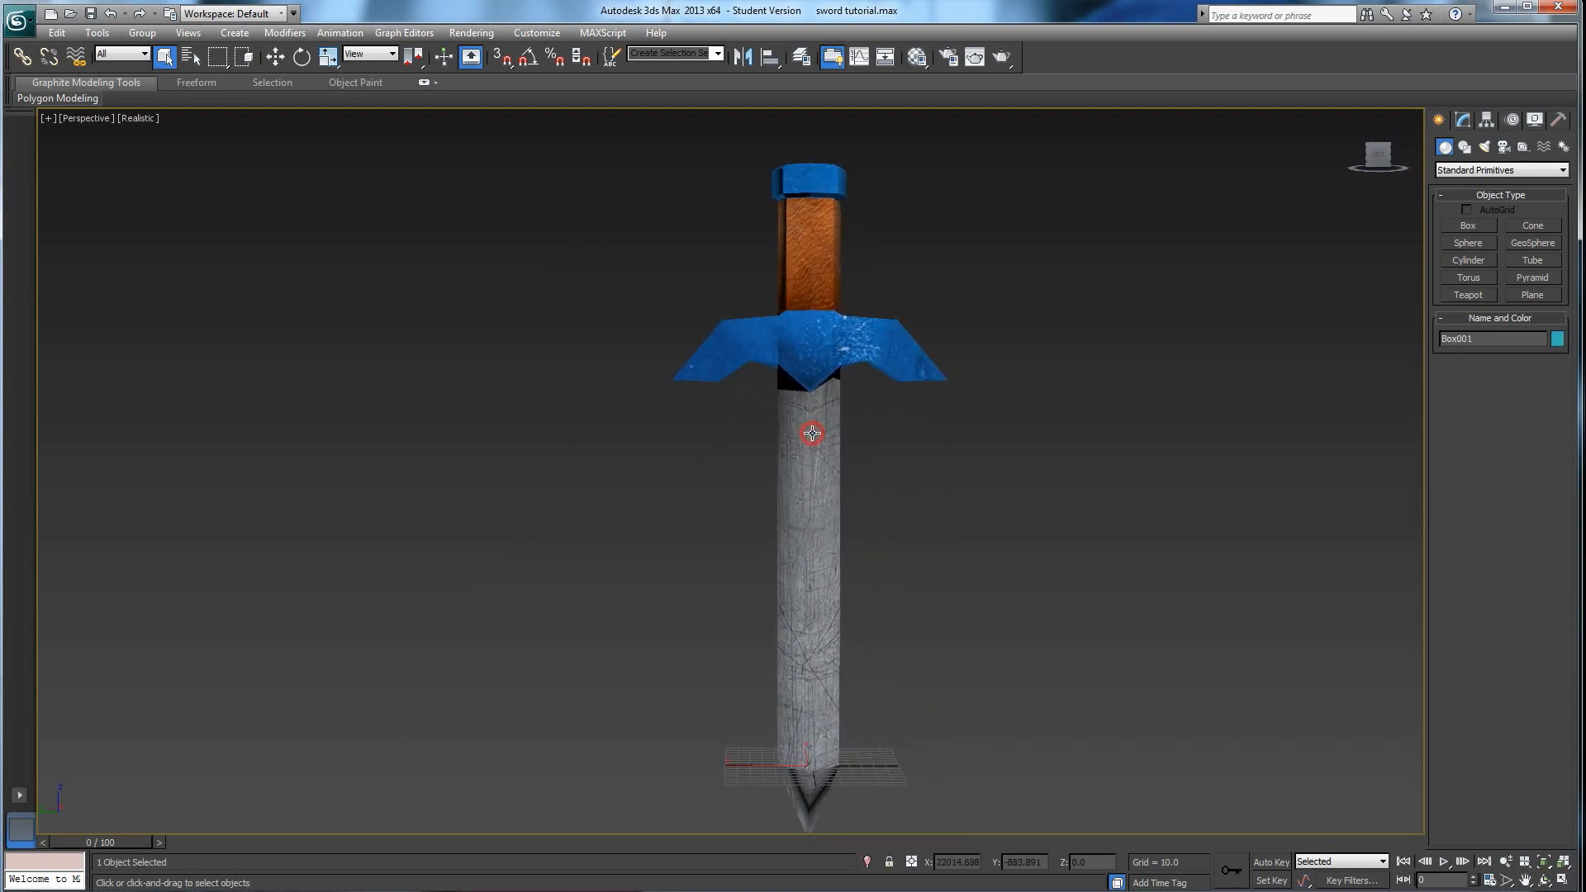
click(825, 447)
key(F4)
click(673, 469)
click(815, 398)
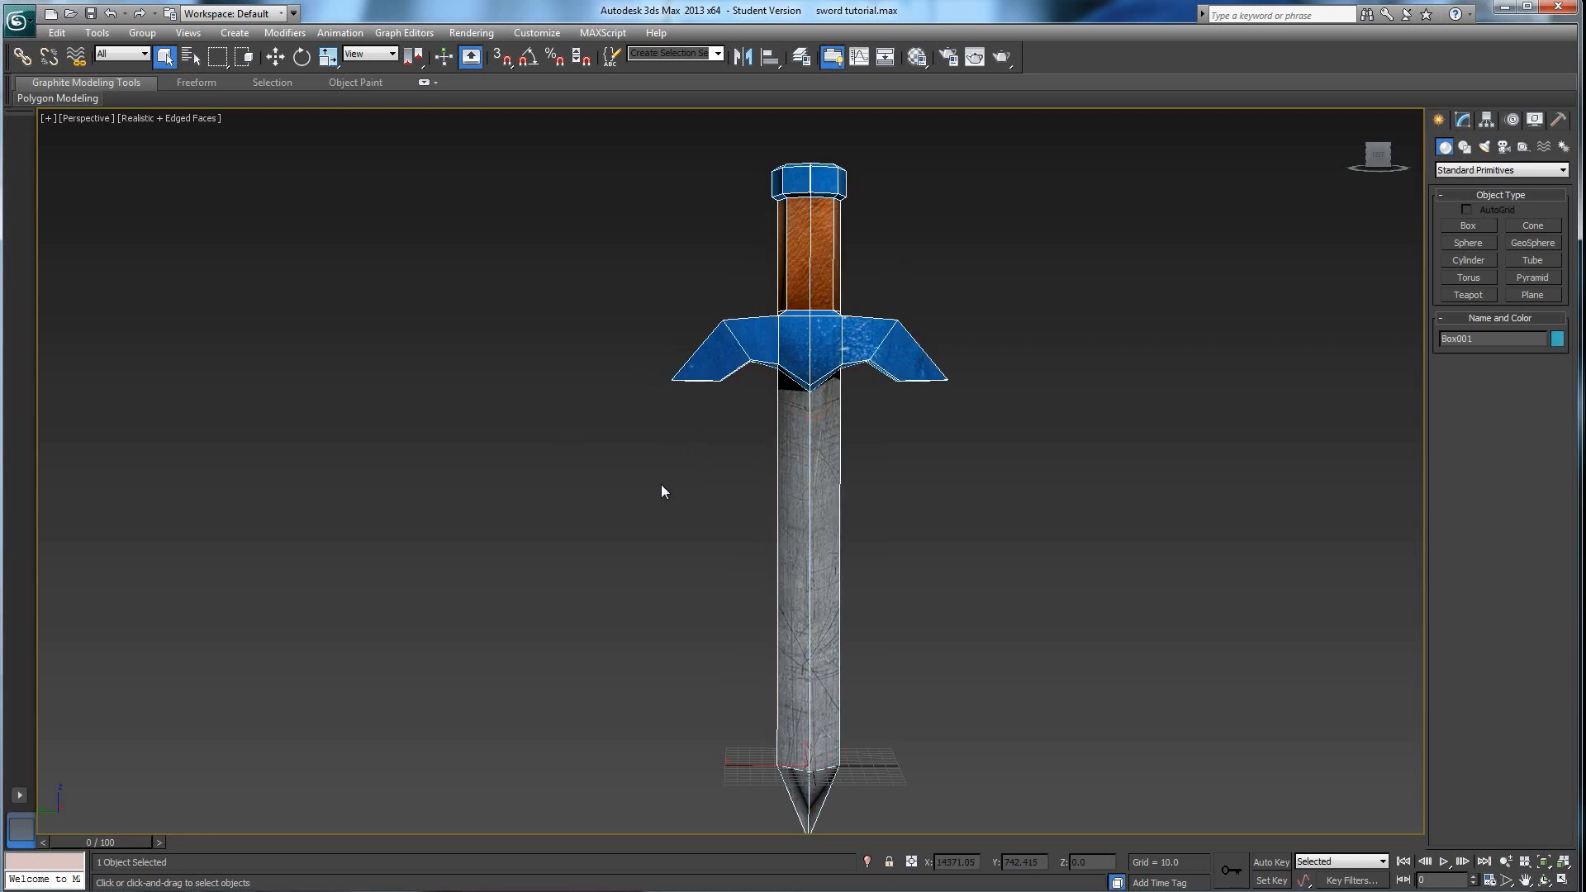
middle_drag(645, 623, 644, 585)
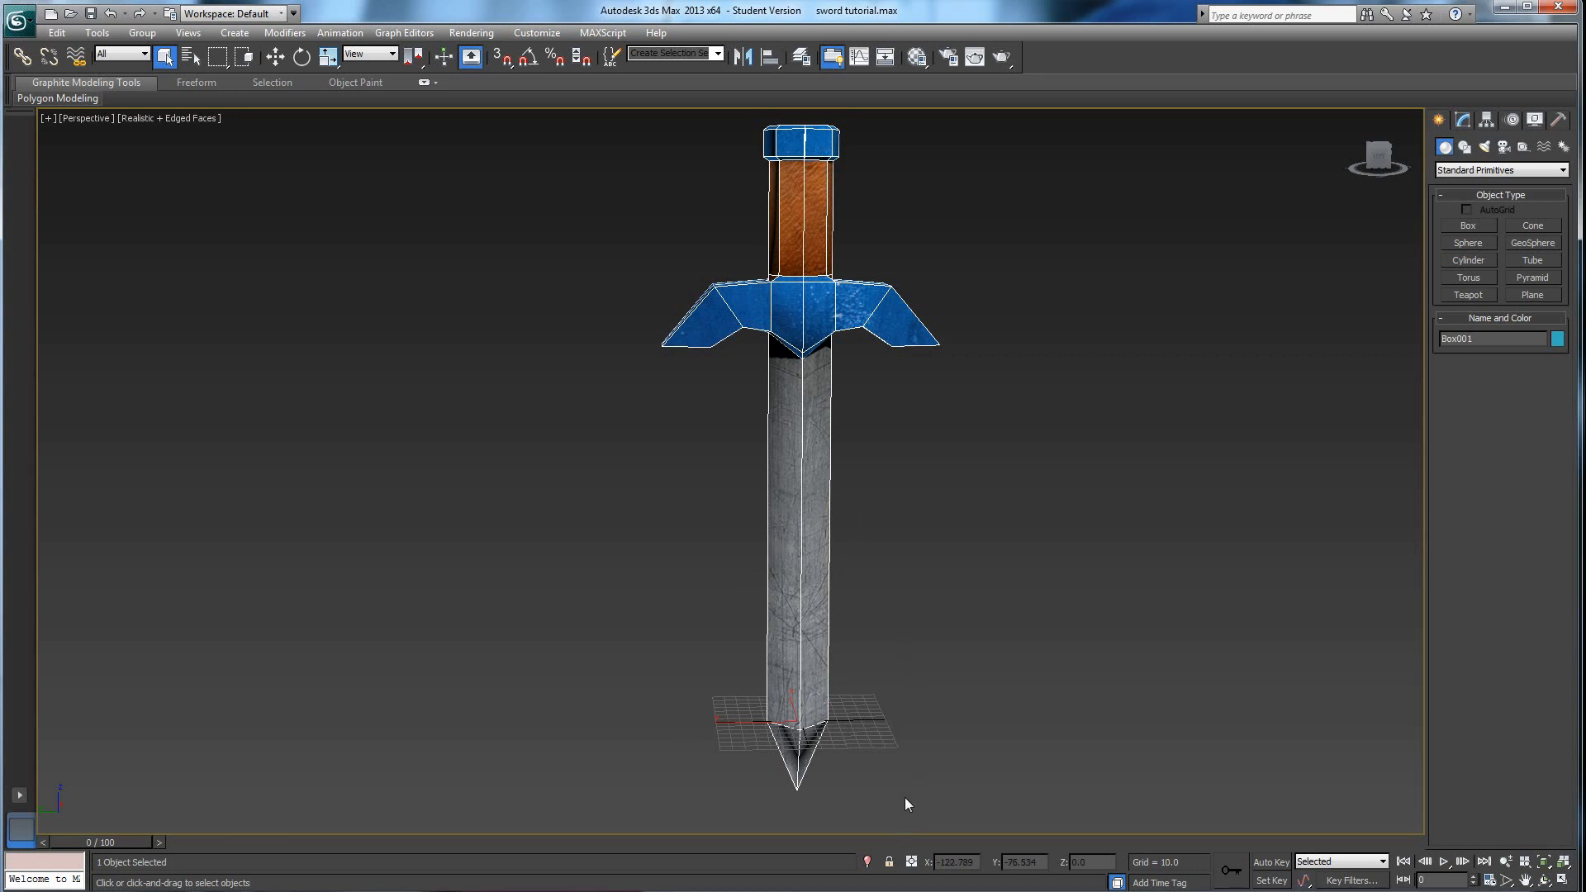
alt+middle_drag(905, 797, 900, 757)
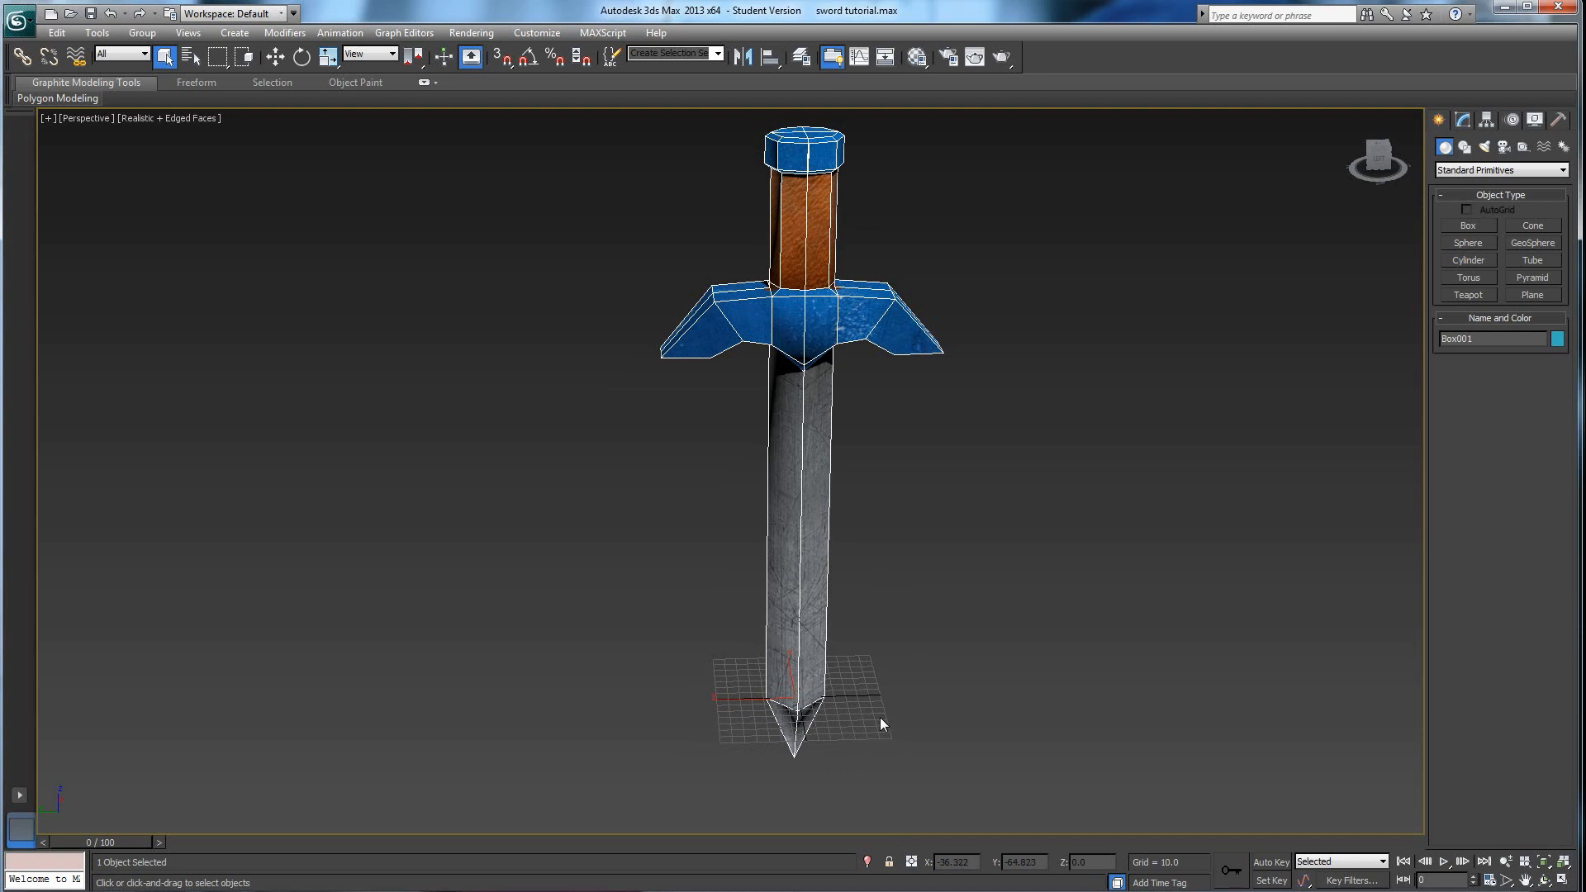
alt+middle_drag(800, 765, 797, 737)
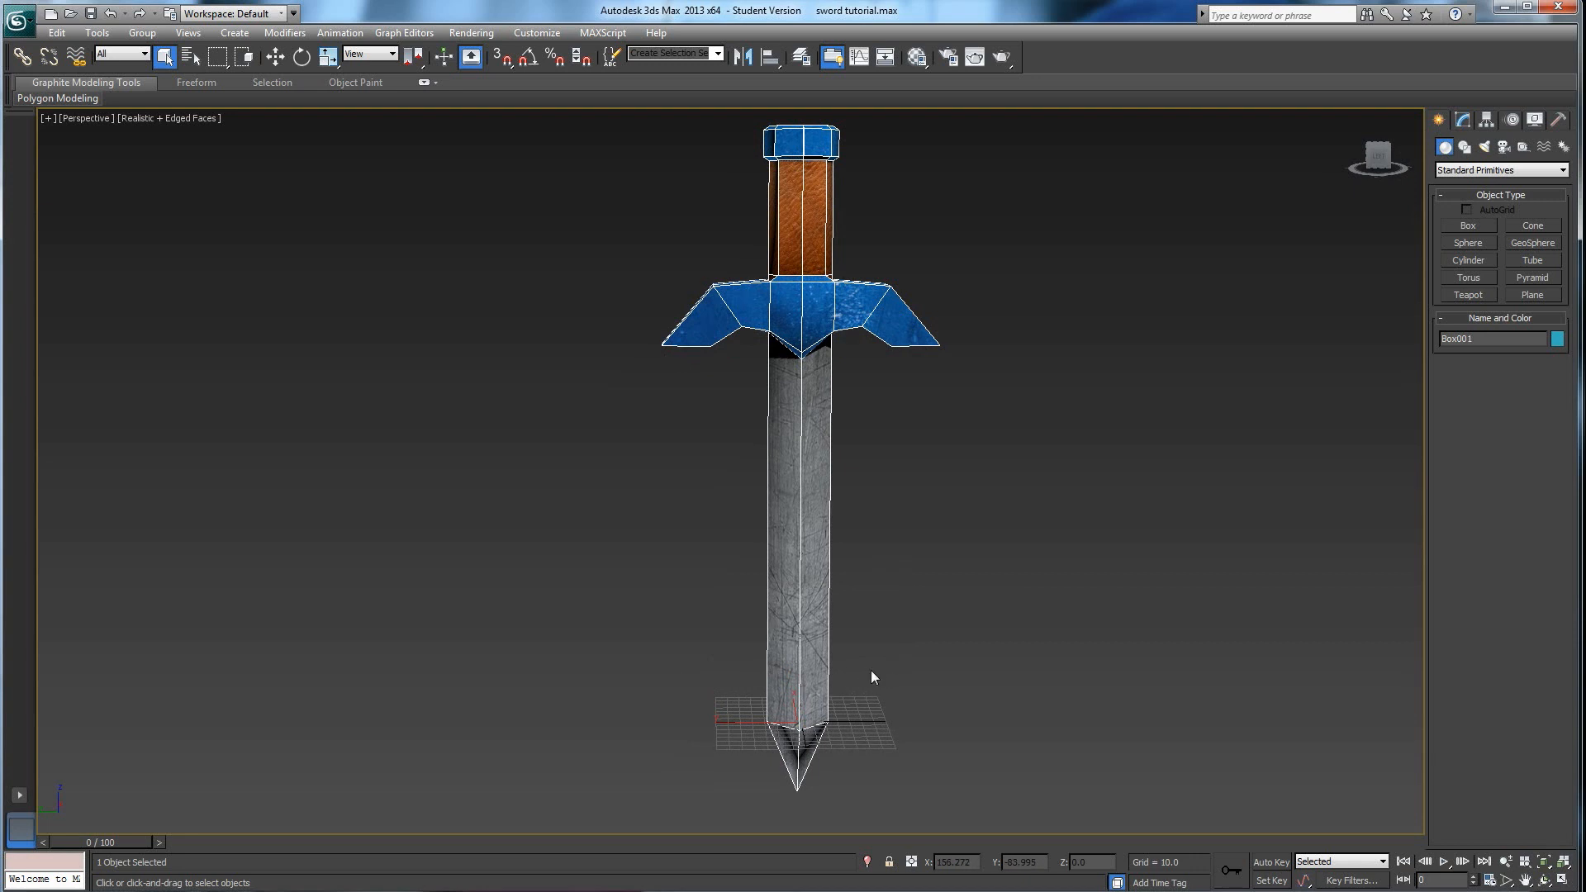
click(538, 32)
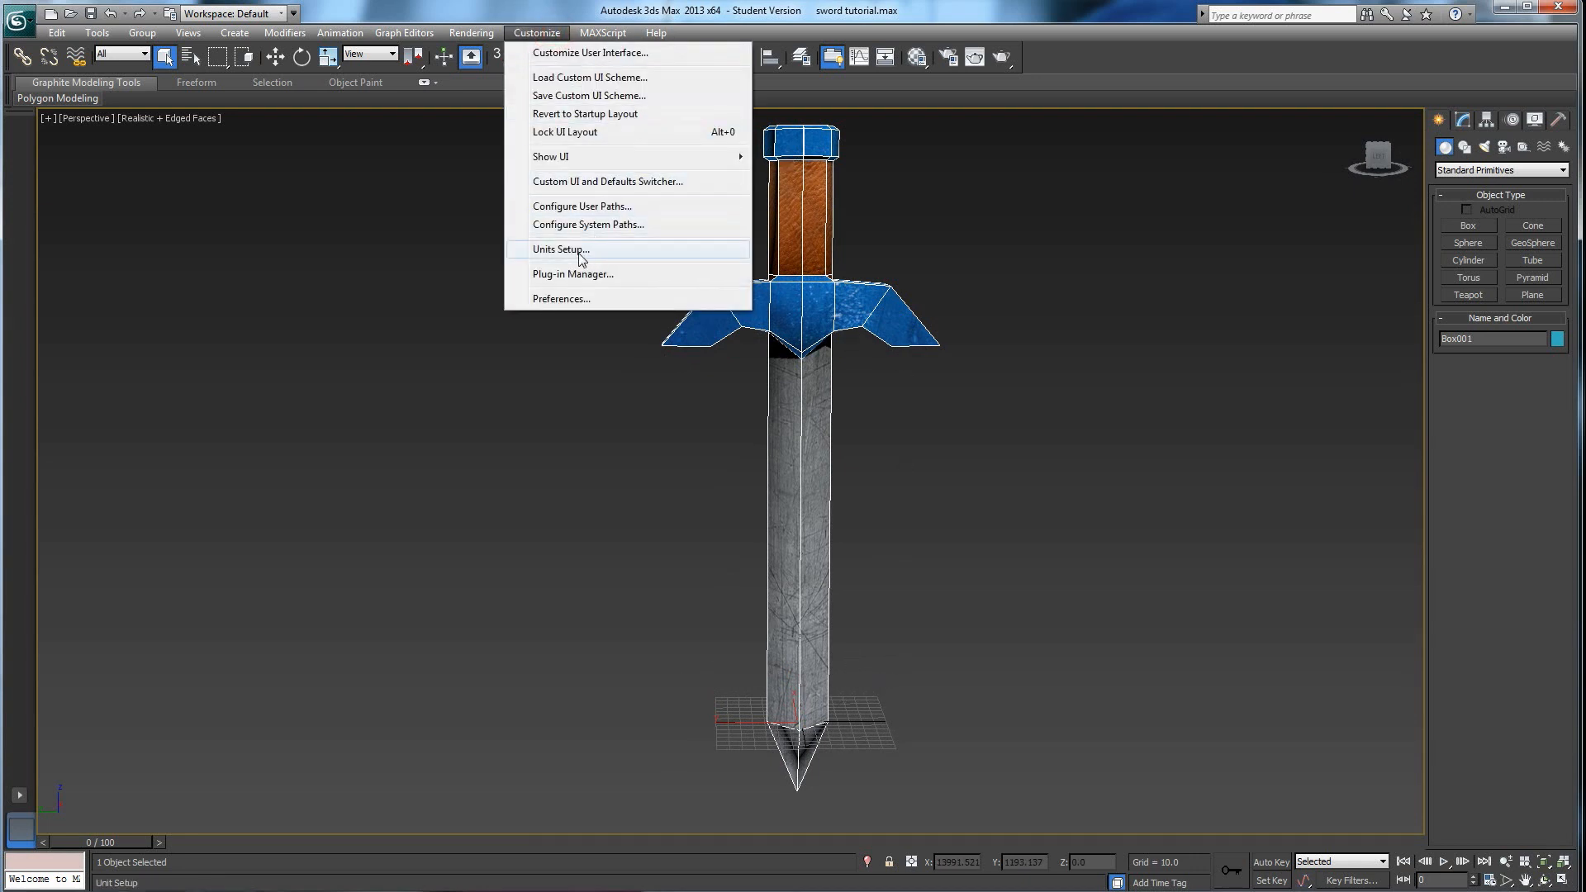
click(607, 436)
click(608, 439)
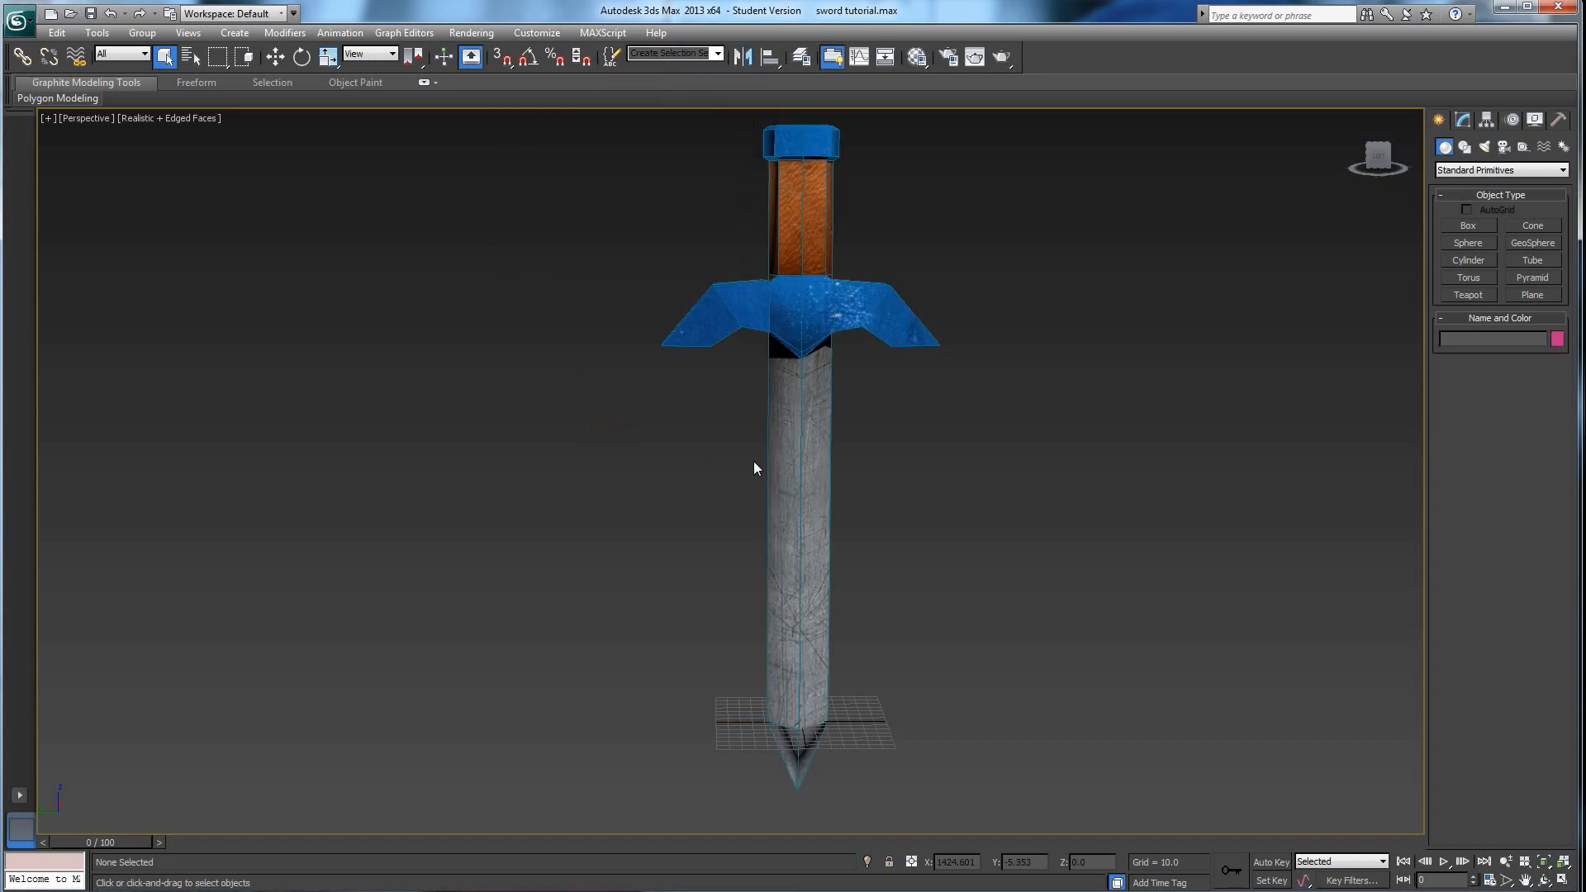
Try to scale the whole sword non-uniformly, and undo the scaling.
click(794, 452)
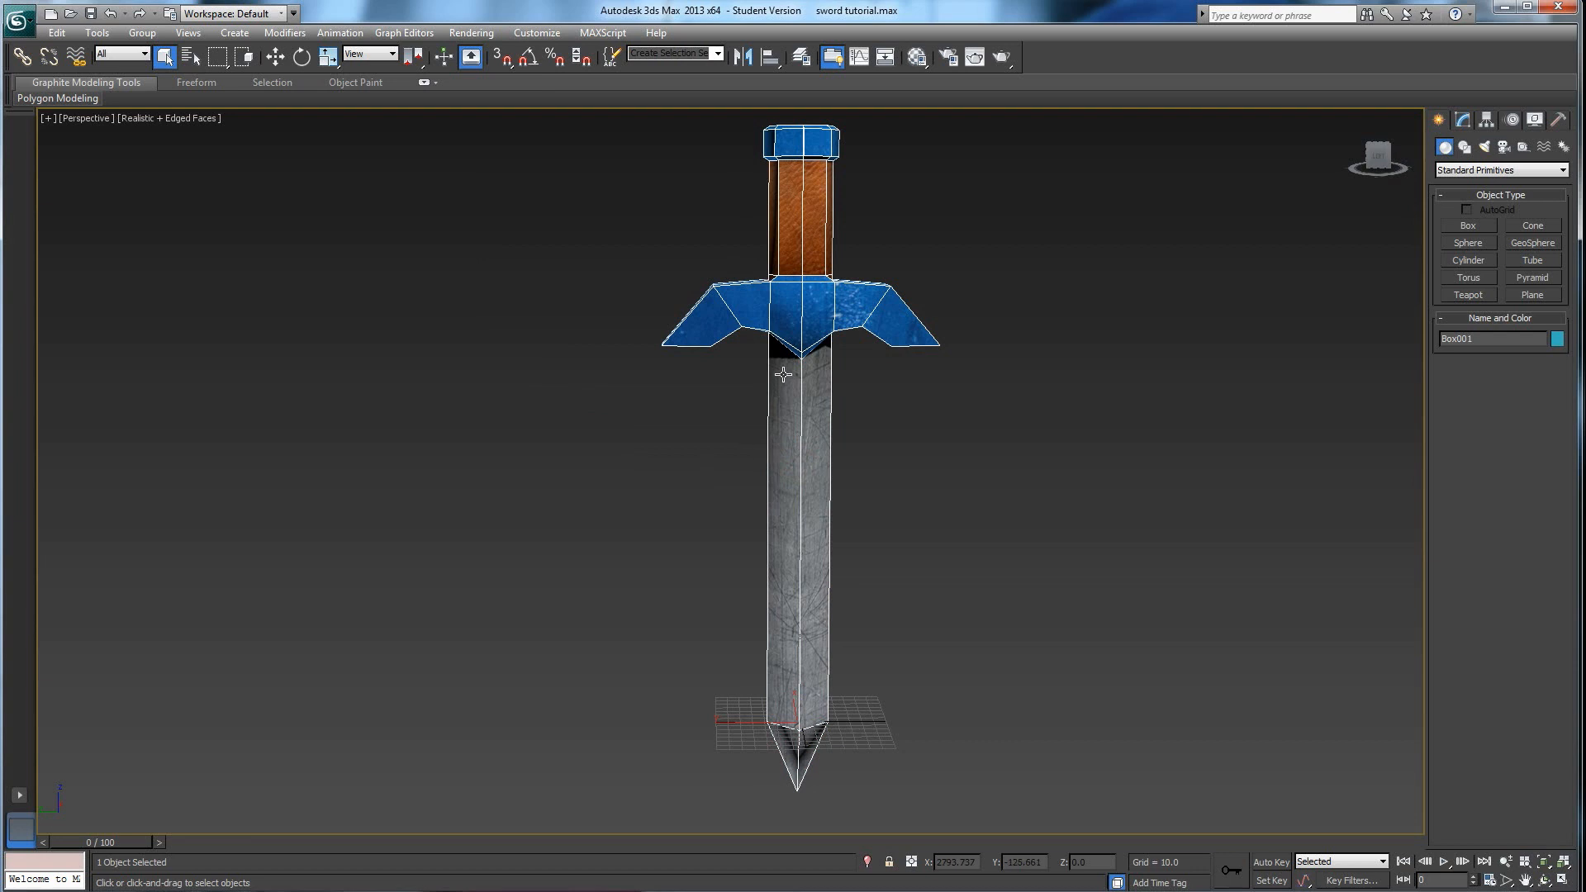
click(328, 56)
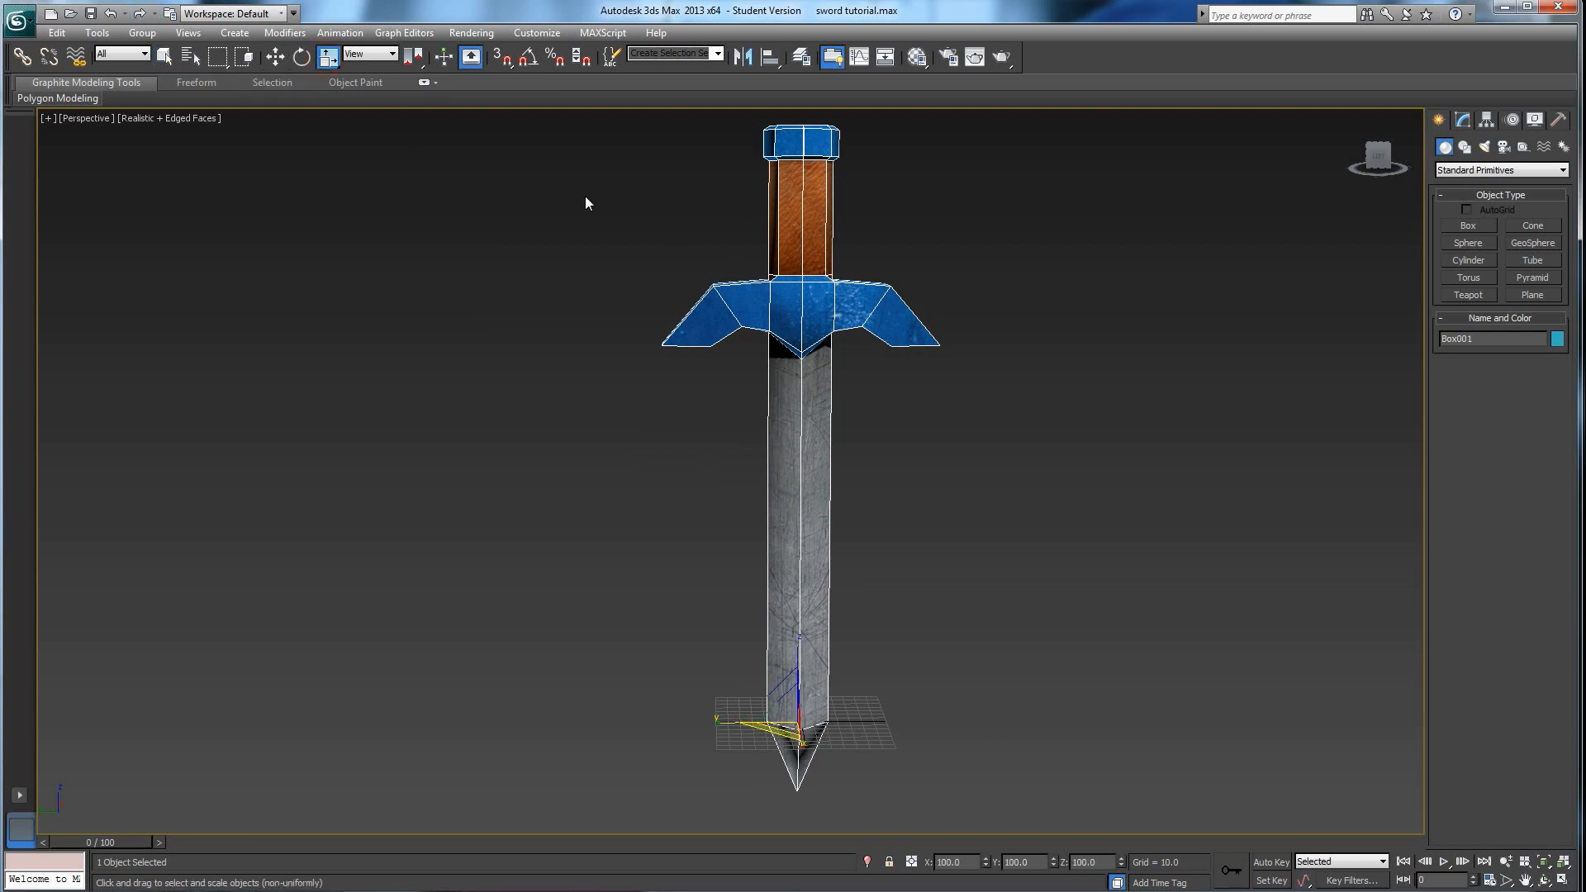
drag(788, 241, 791, 290)
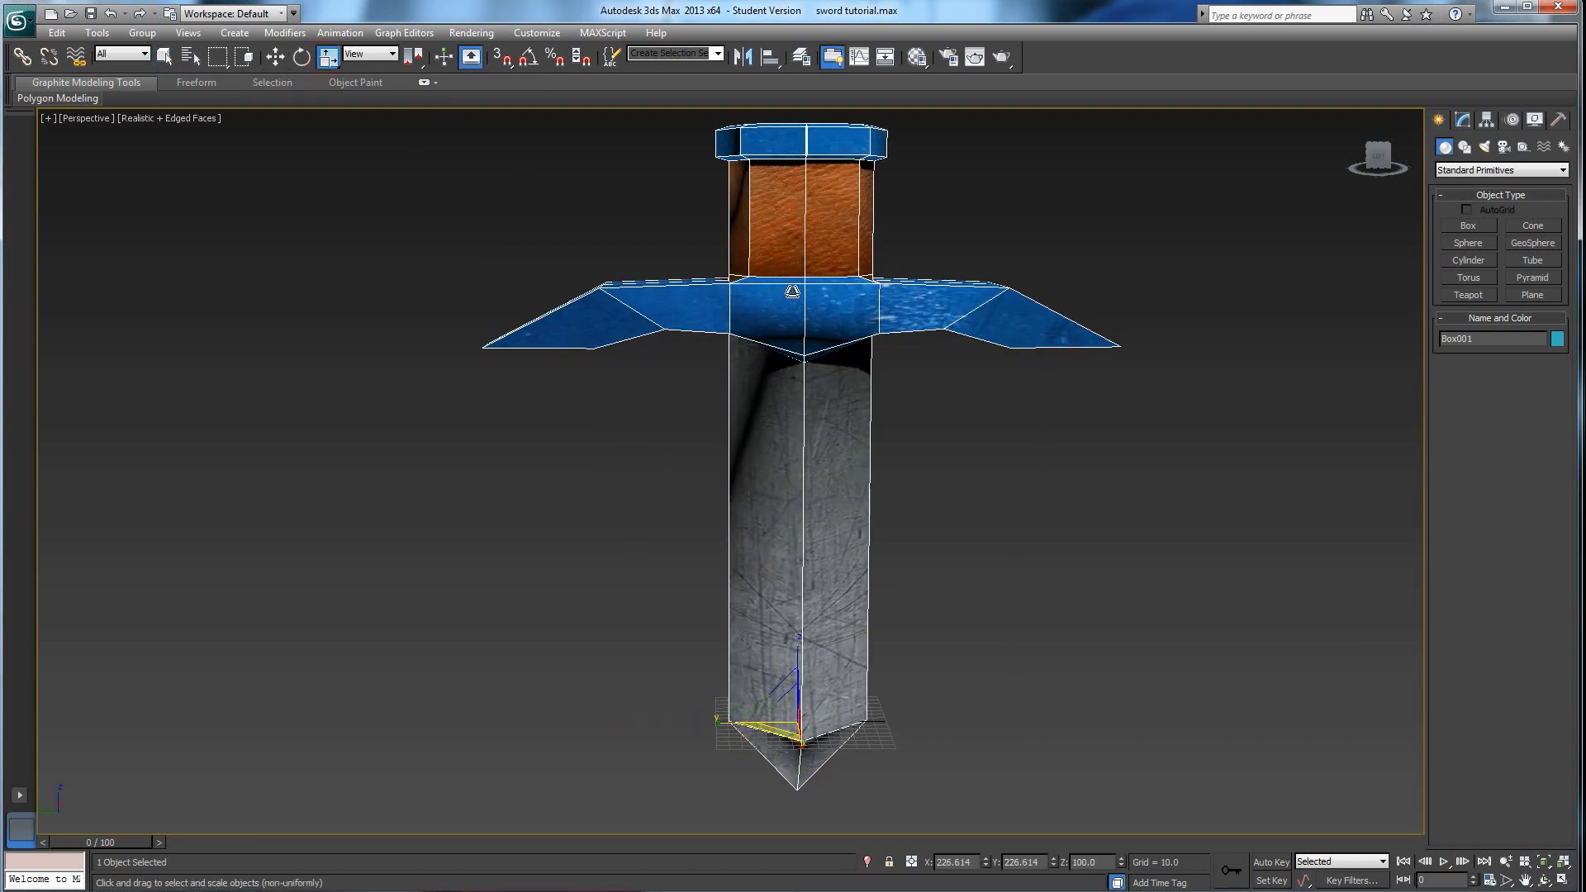
key(ctrl+z)
Scale the sword down uniformly to about 29.5 percent of its size.
click(331, 58)
click(332, 61)
drag(332, 61, 338, 87)
drag(805, 248, 787, 451)
scroll(720, 576, up, 5)
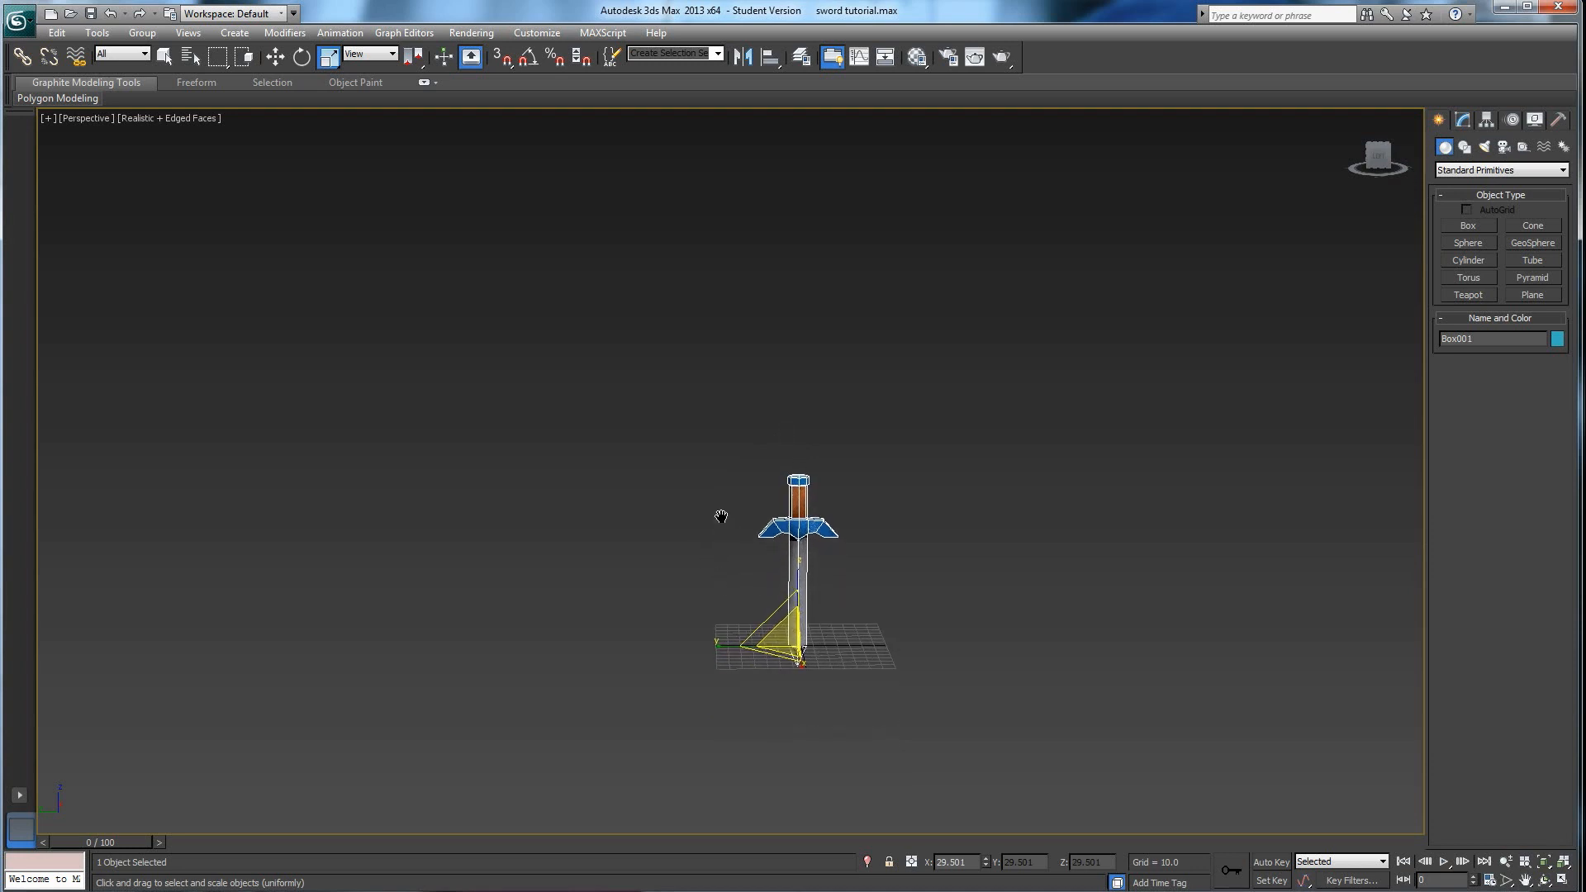
scroll(654, 526, up, 3)
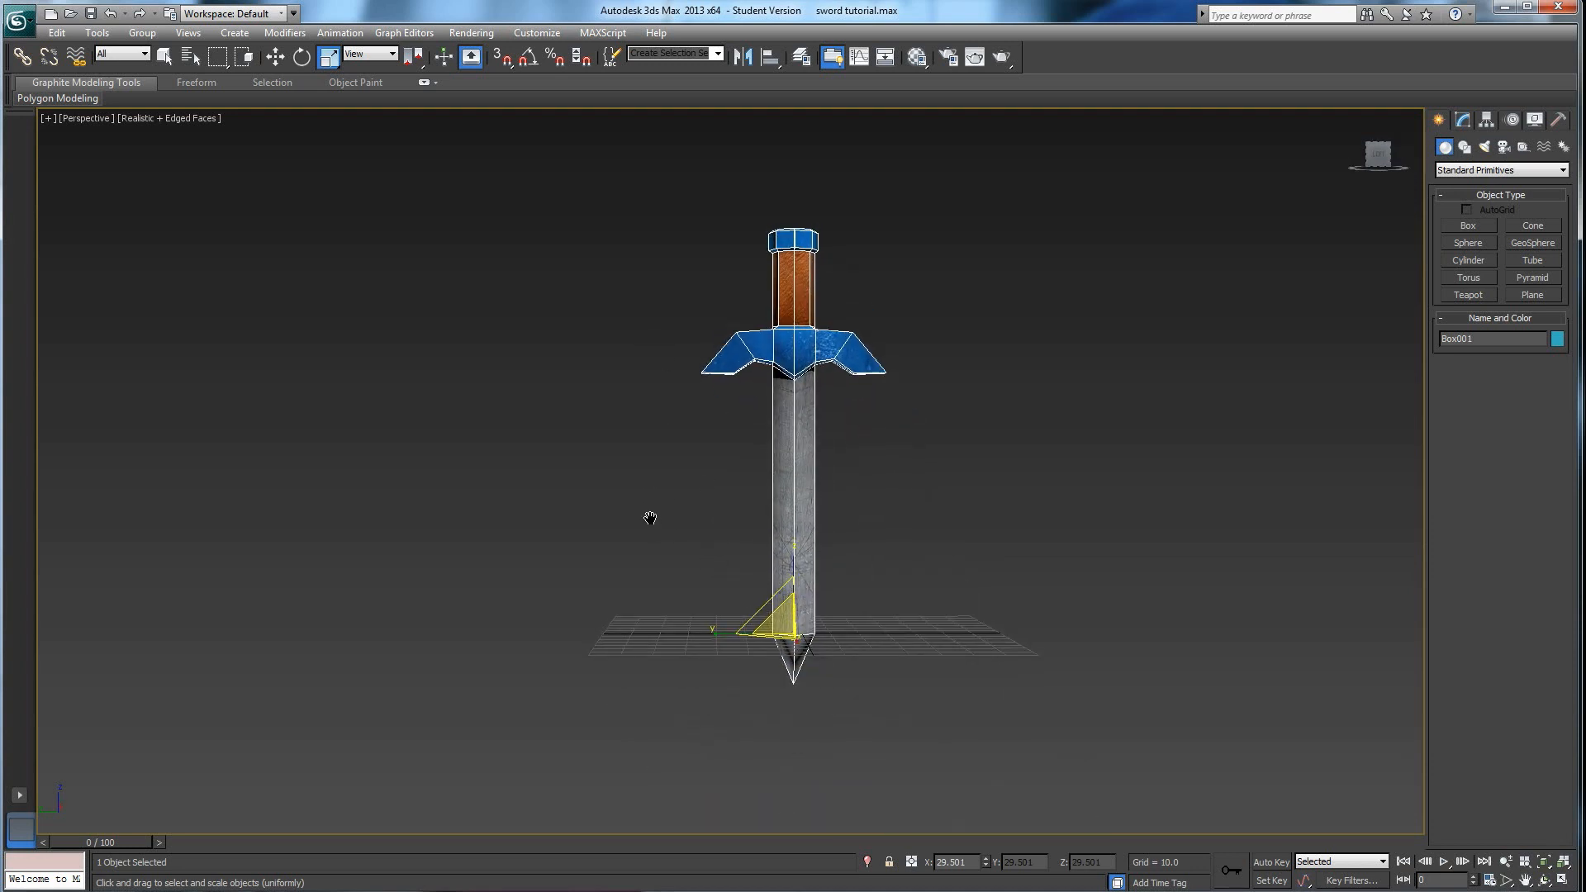
Reselect the sword, activate the Move tool, and start exporting only the selected object.
click(599, 464)
click(807, 457)
key(w)
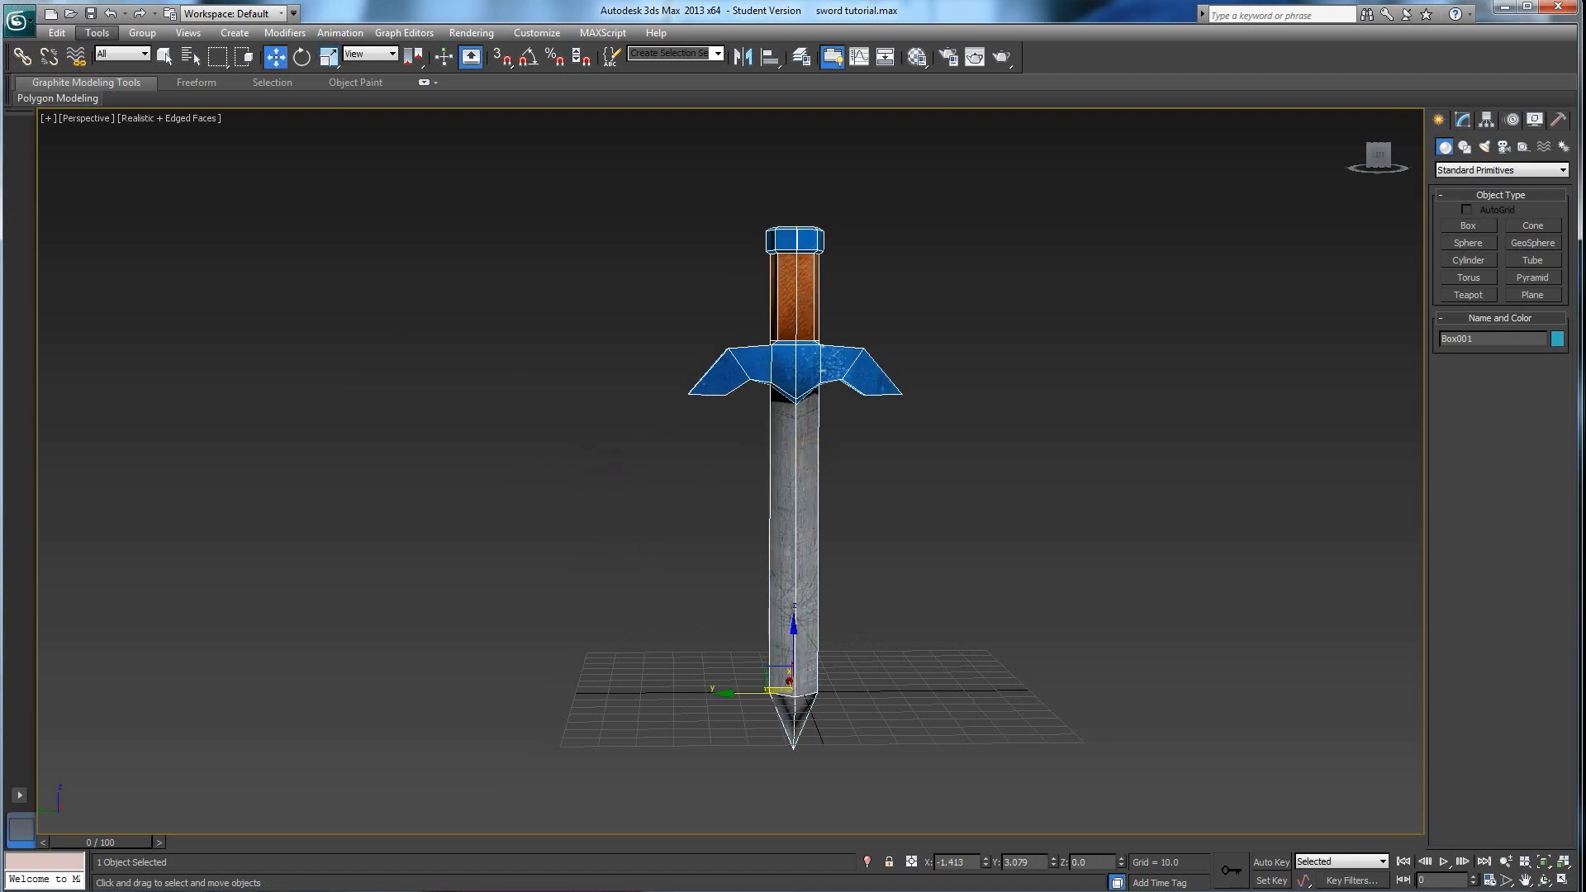
click(28, 24)
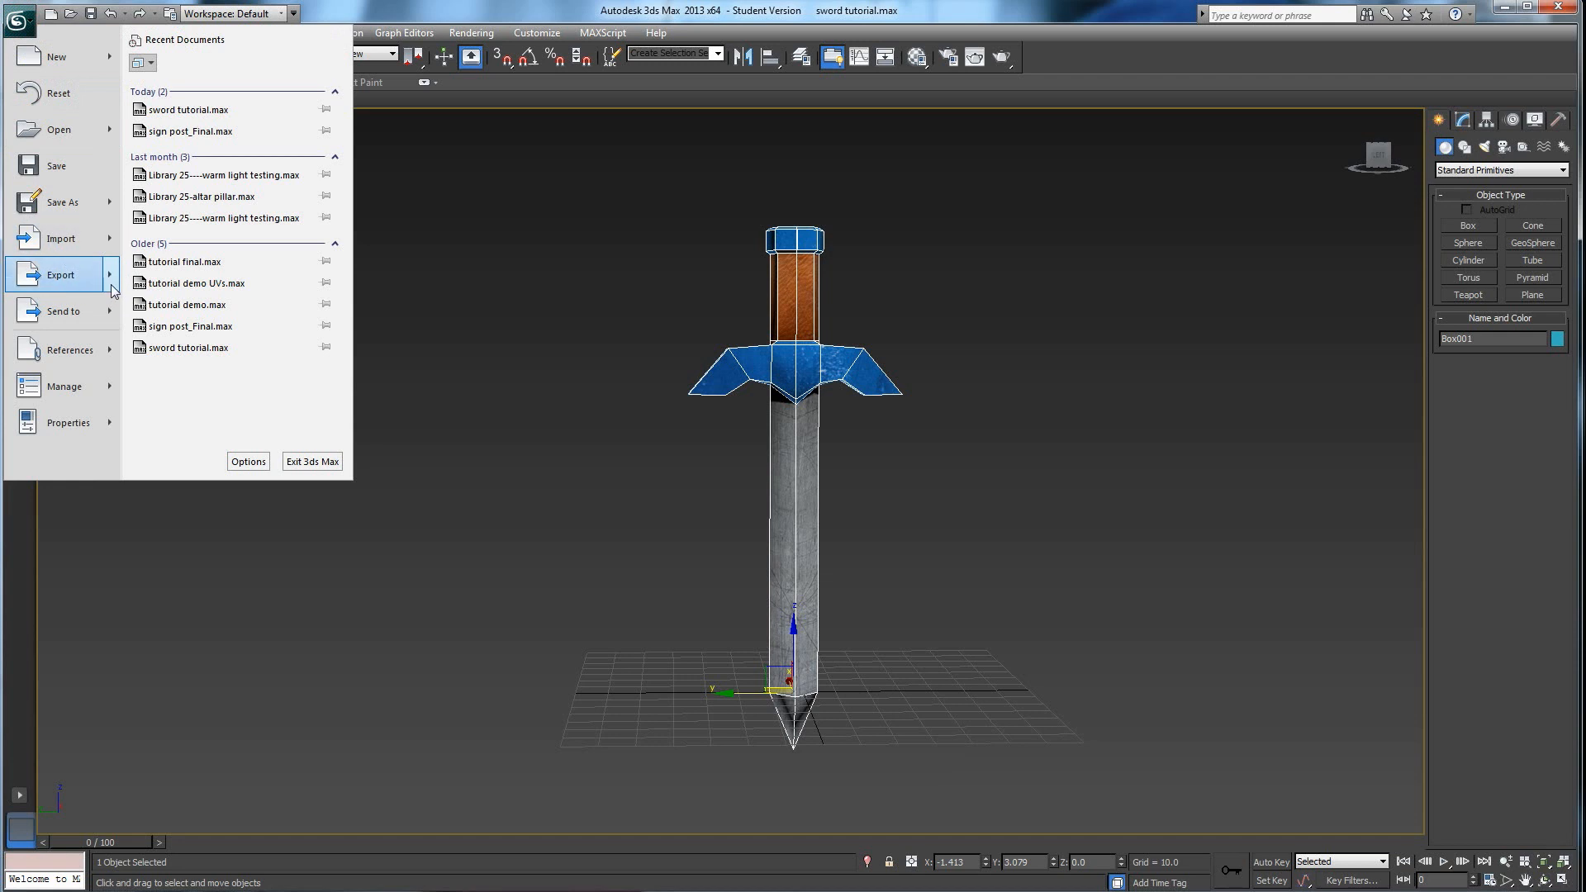
mouse_move(112, 289)
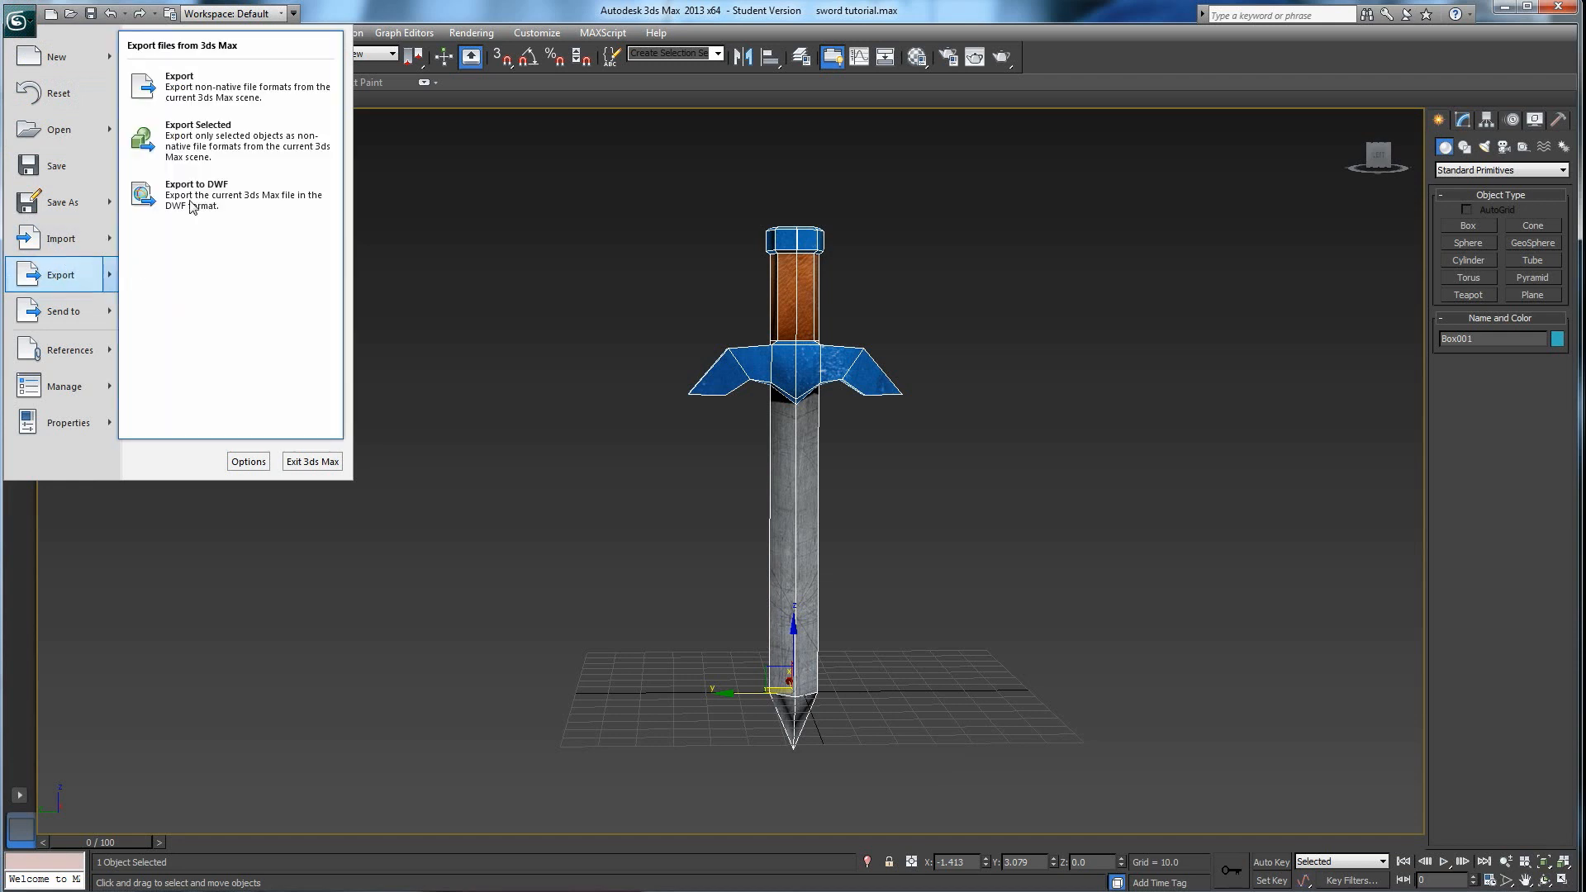
click(221, 137)
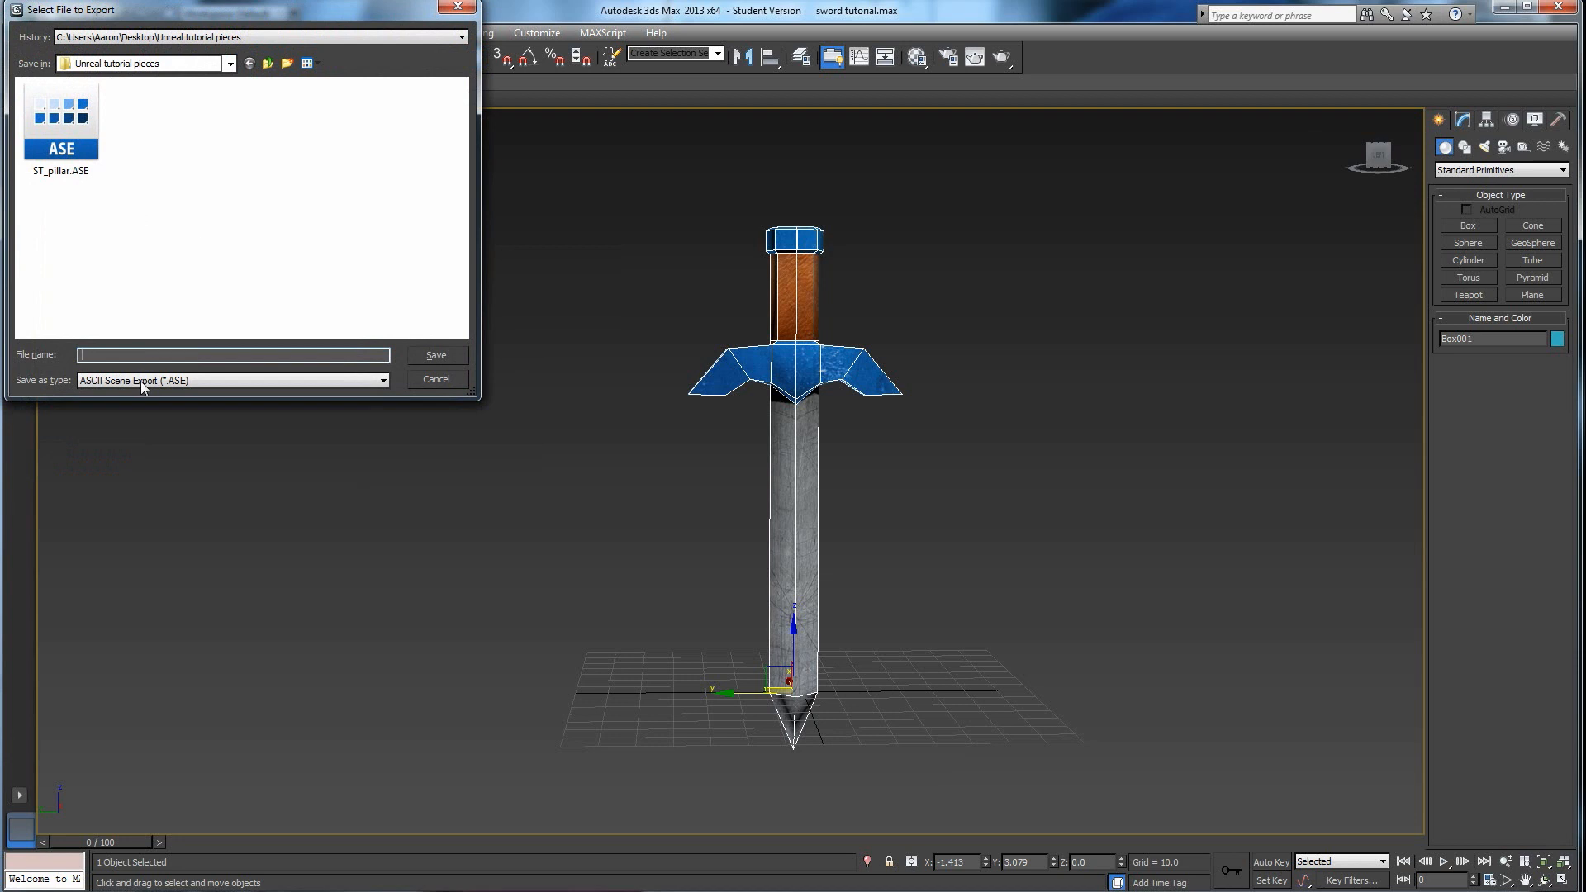
Set the export format to Autodesk FBX and save the file as sword in the Unreal tutorial pieces folder.
click(190, 377)
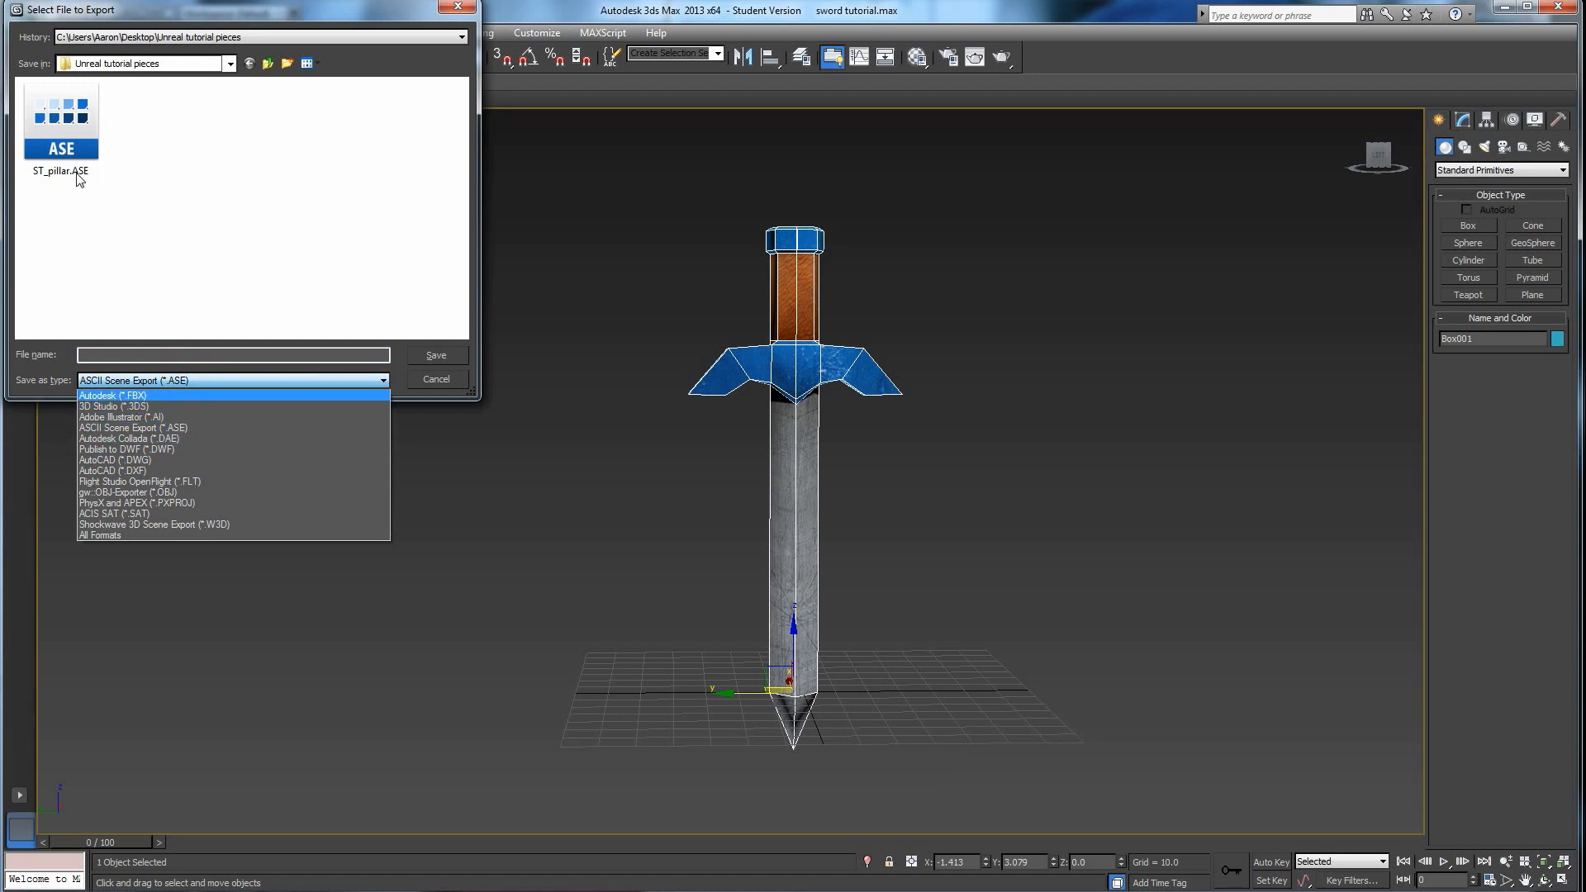
click(143, 398)
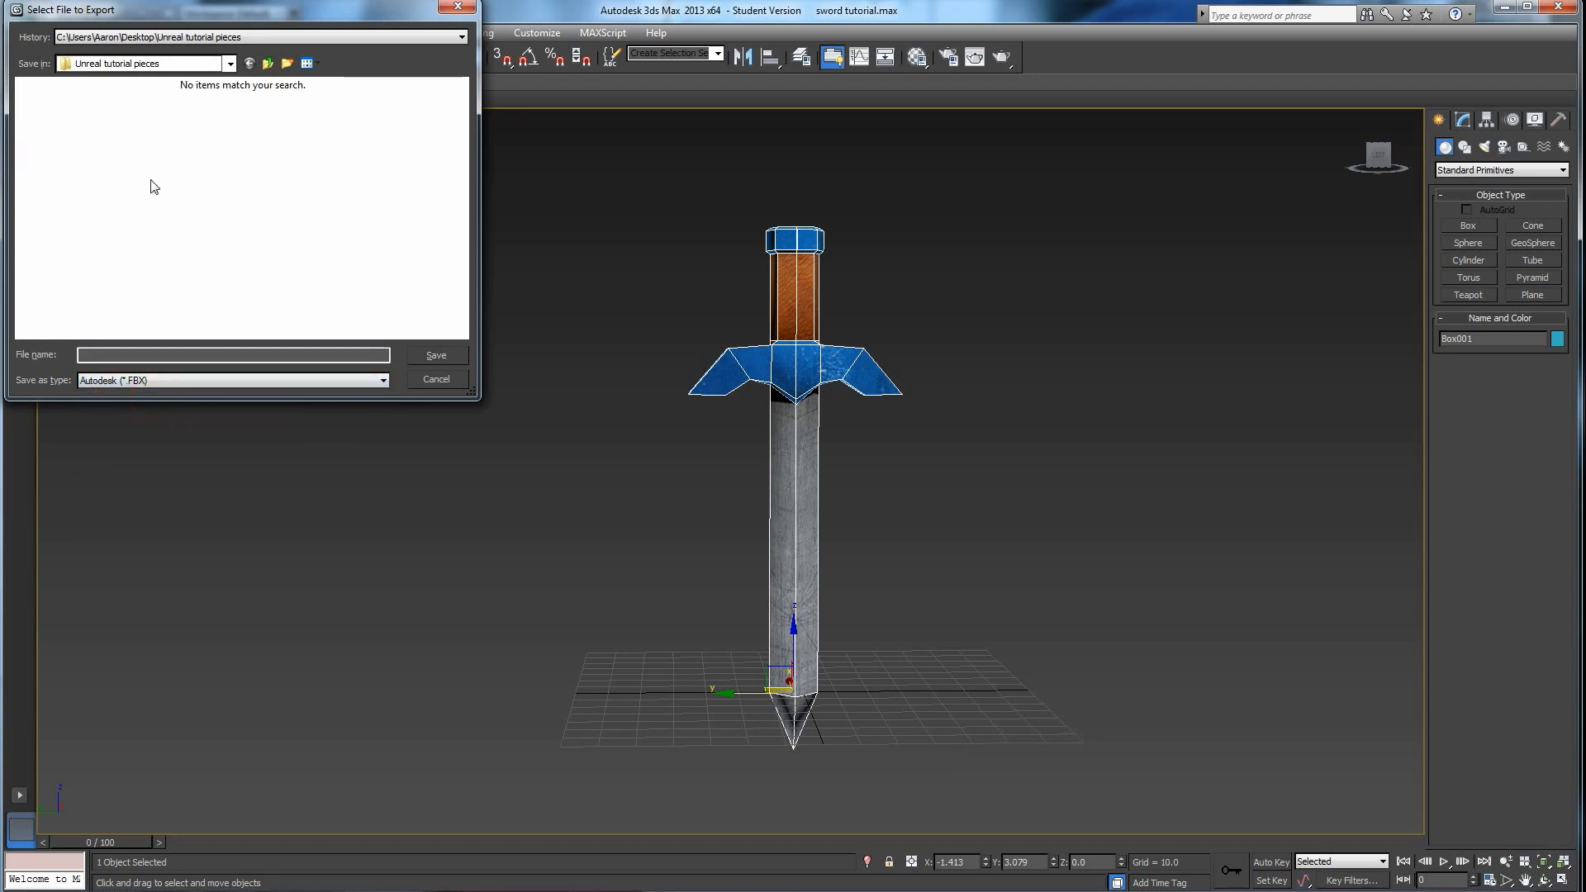
click(157, 352)
text(sword)
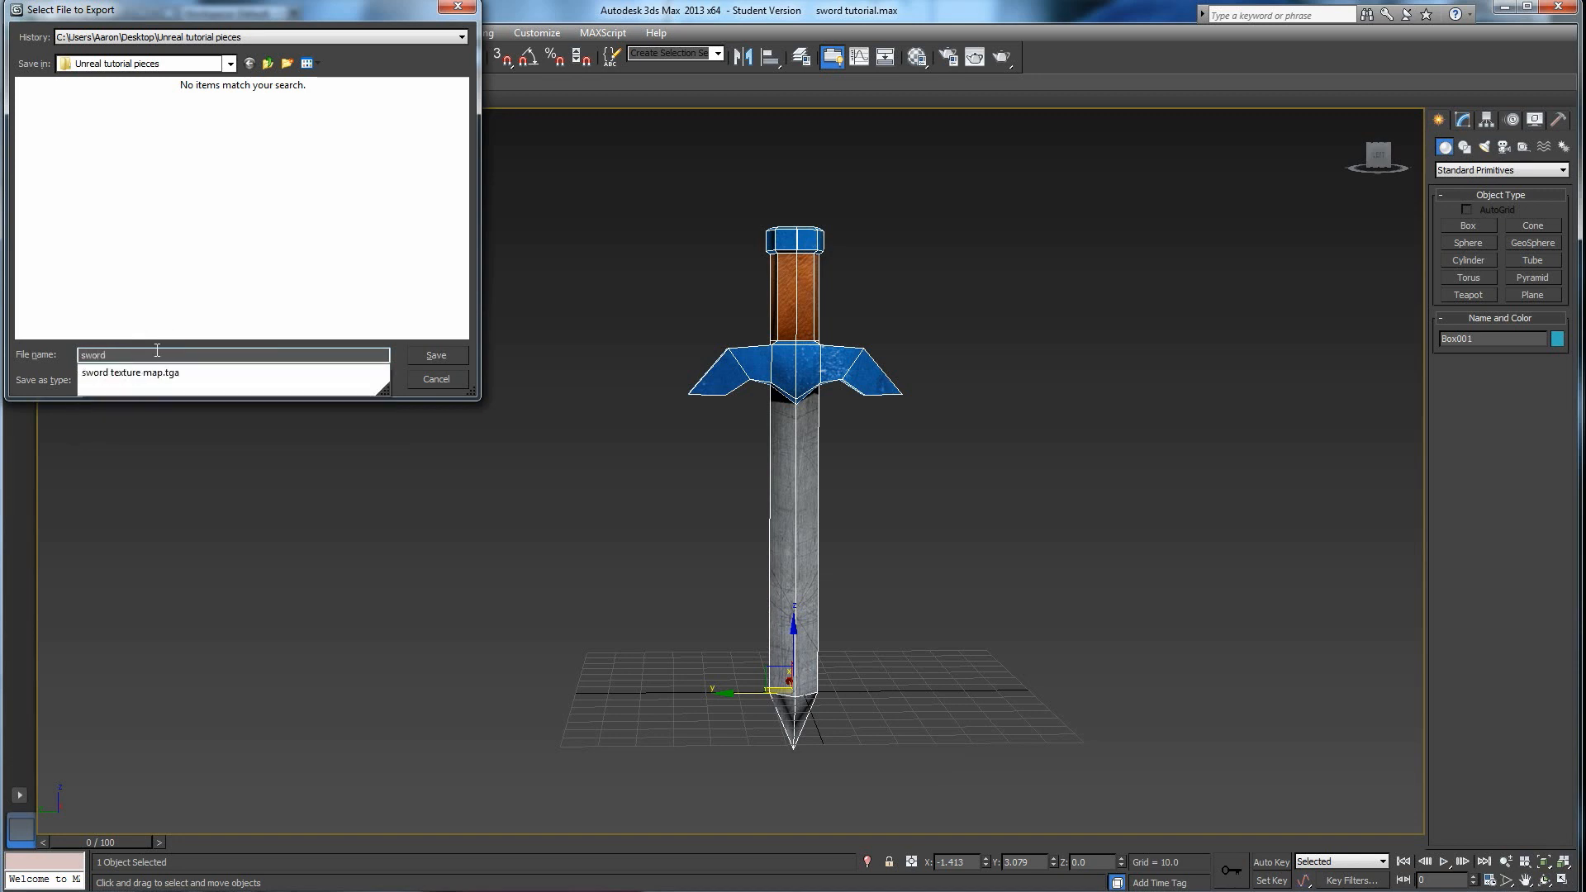
key(Tab)
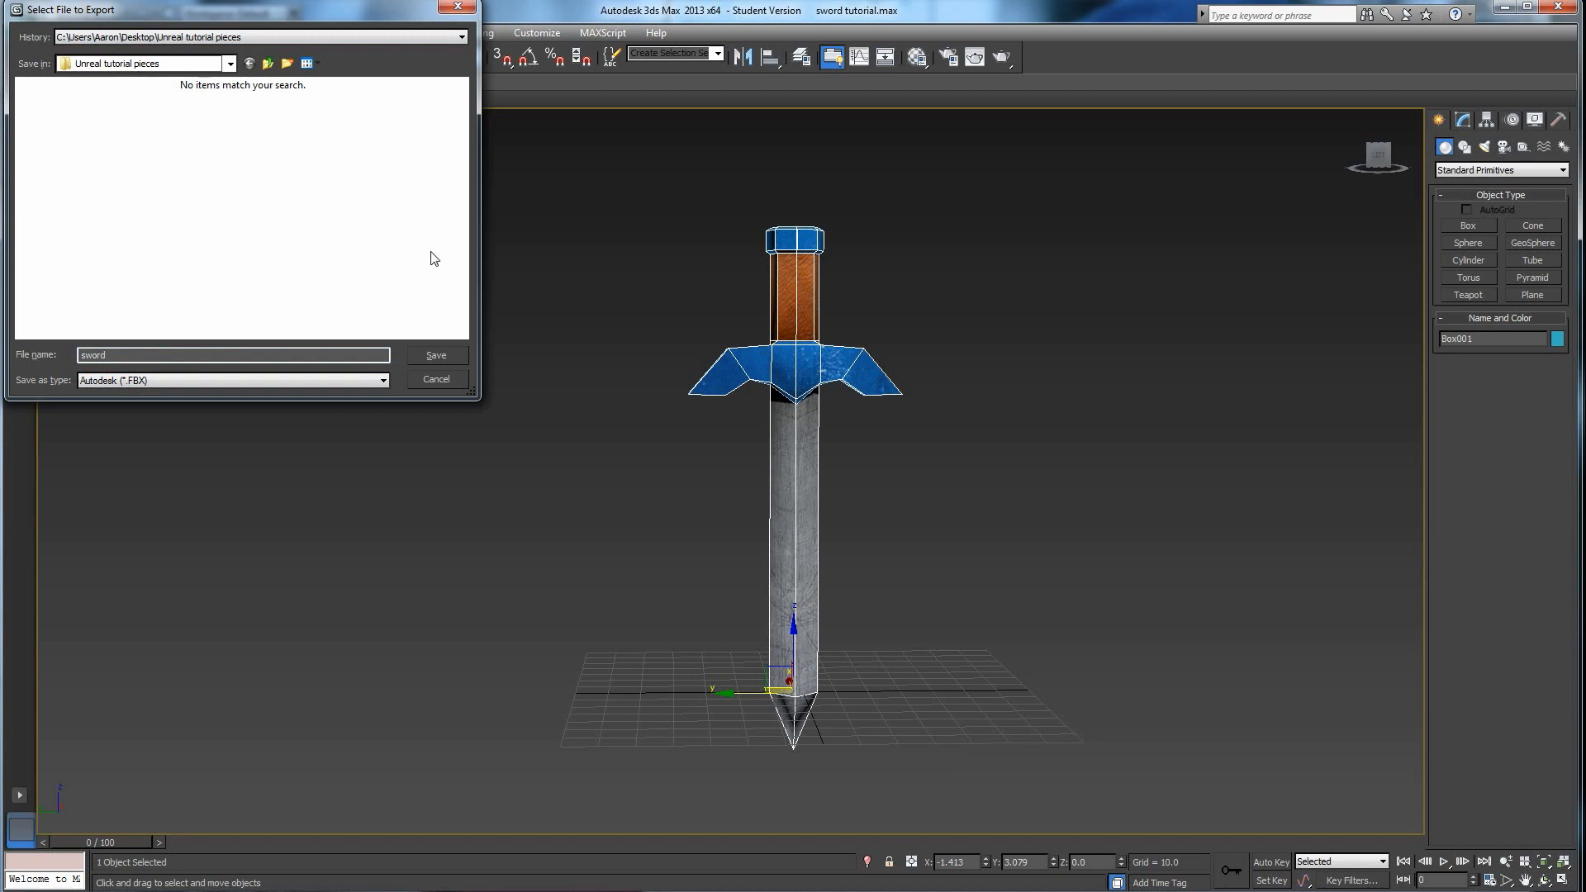
click(460, 357)
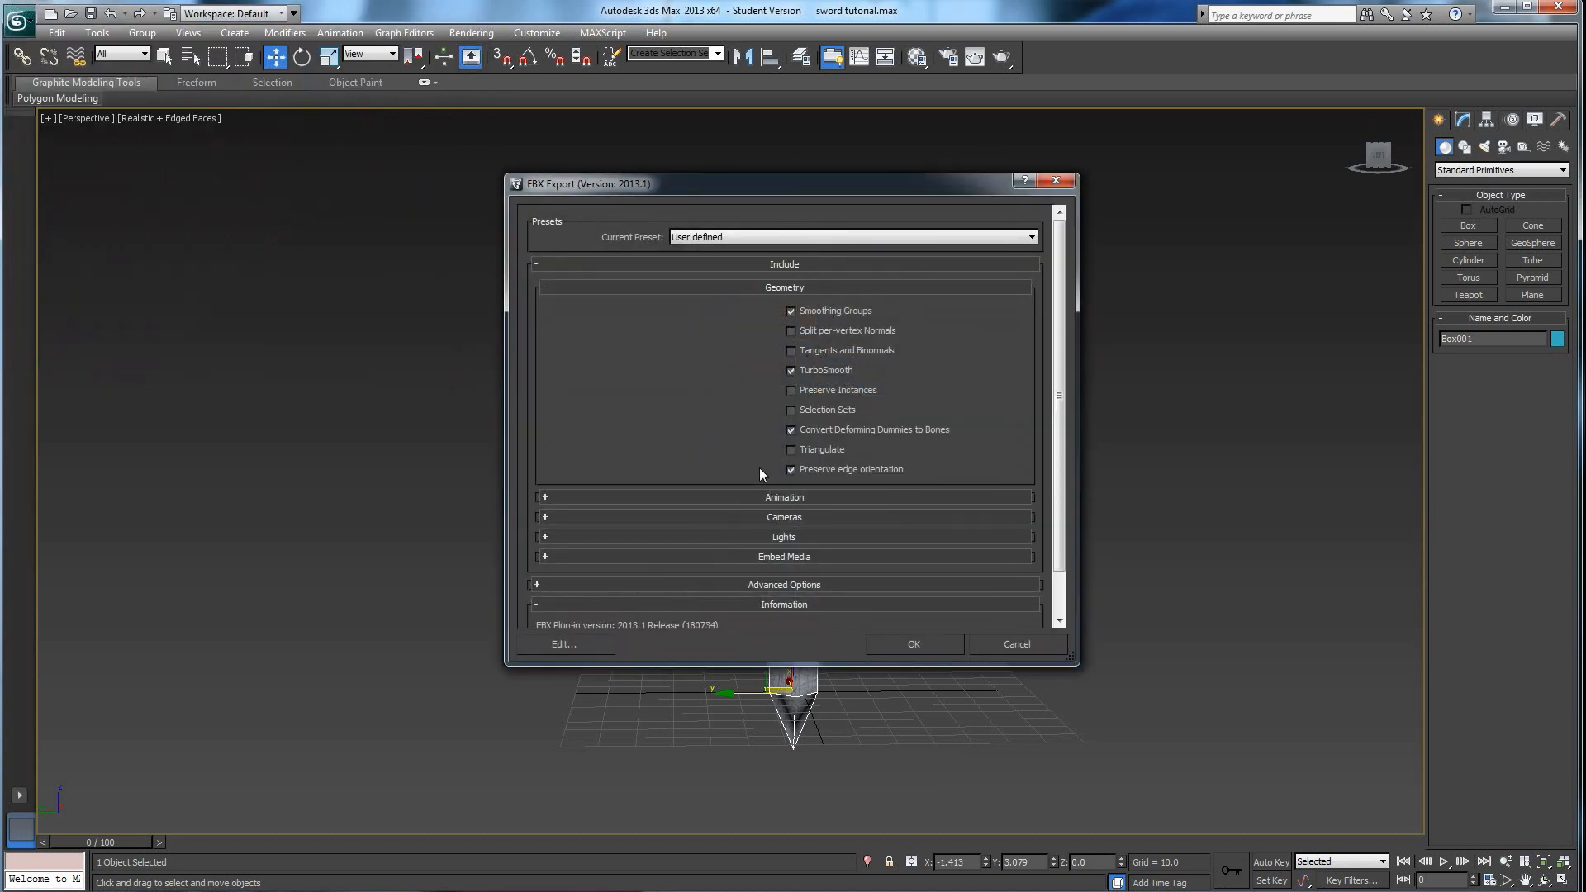
Review the FBX export's Geometry options and run the export with the existing settings.
click(788, 289)
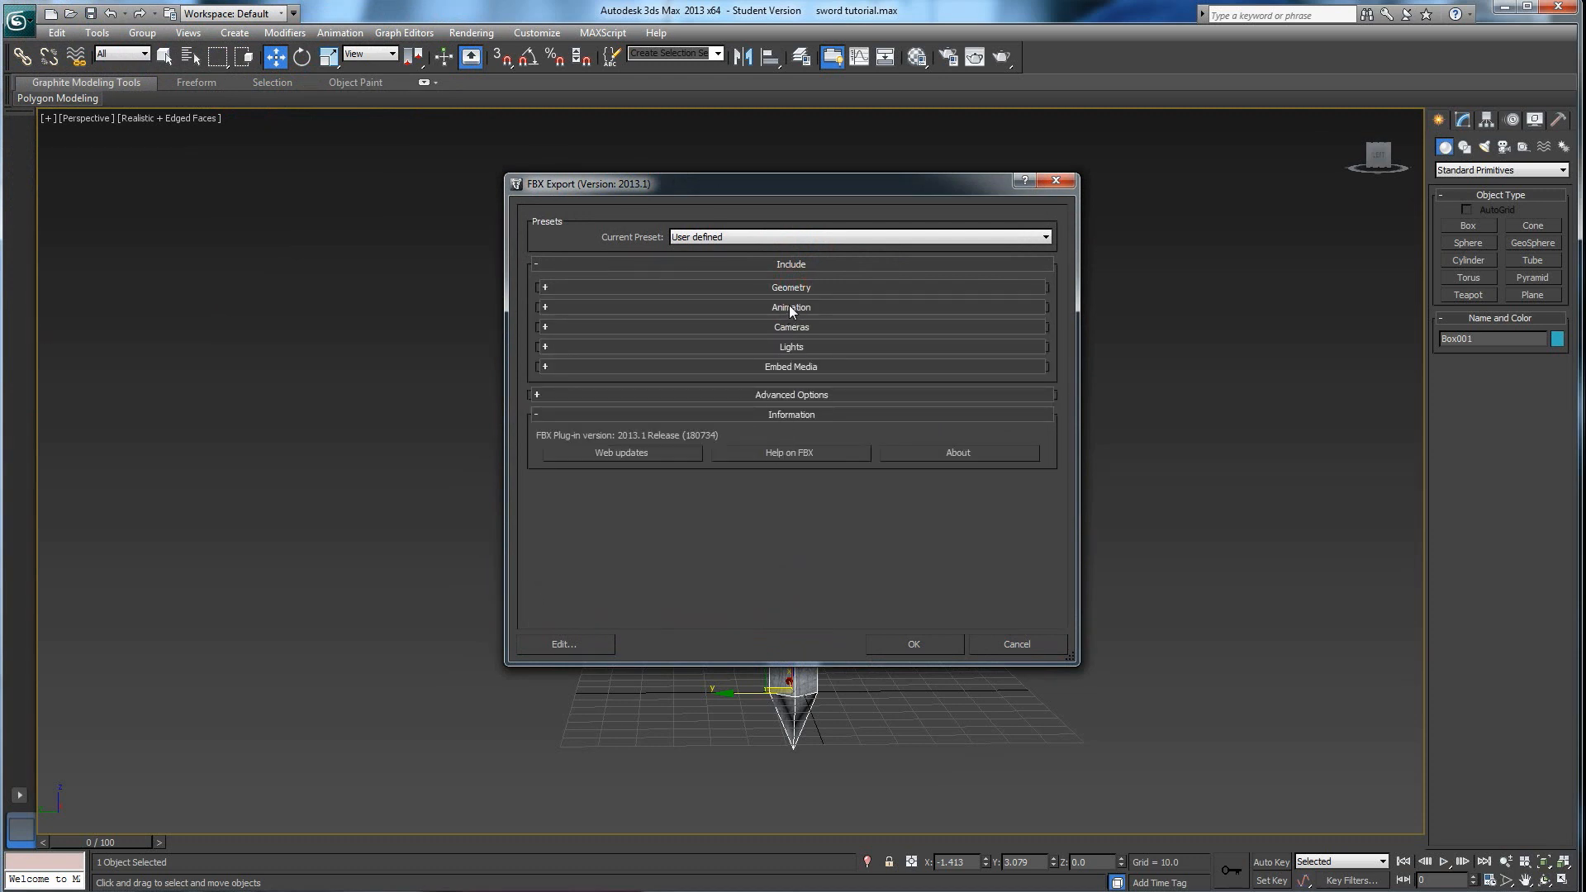
click(793, 287)
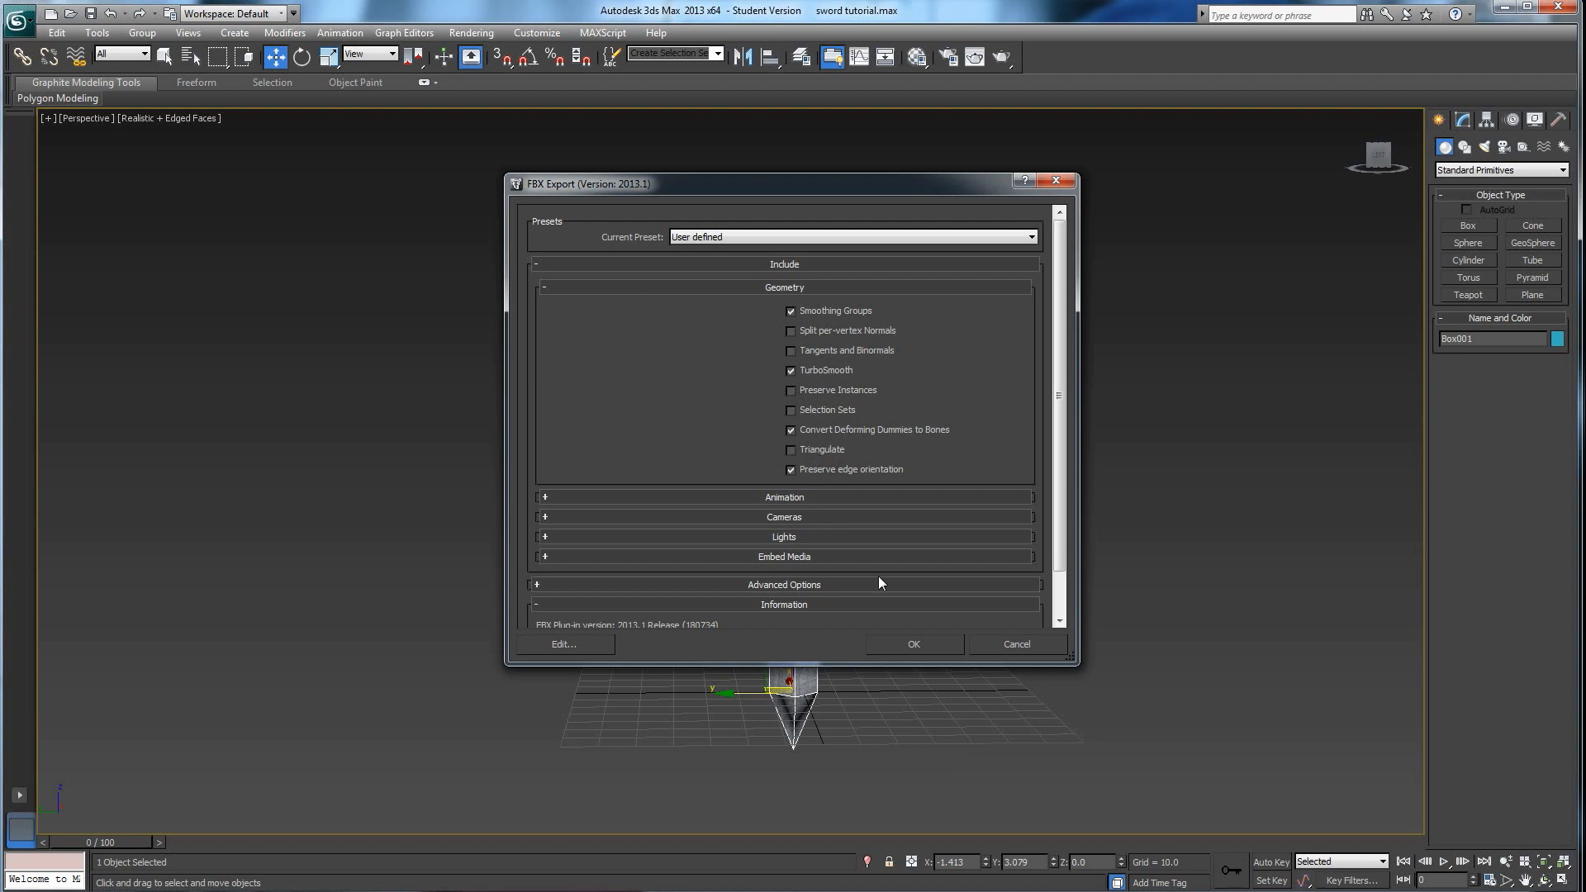
click(927, 647)
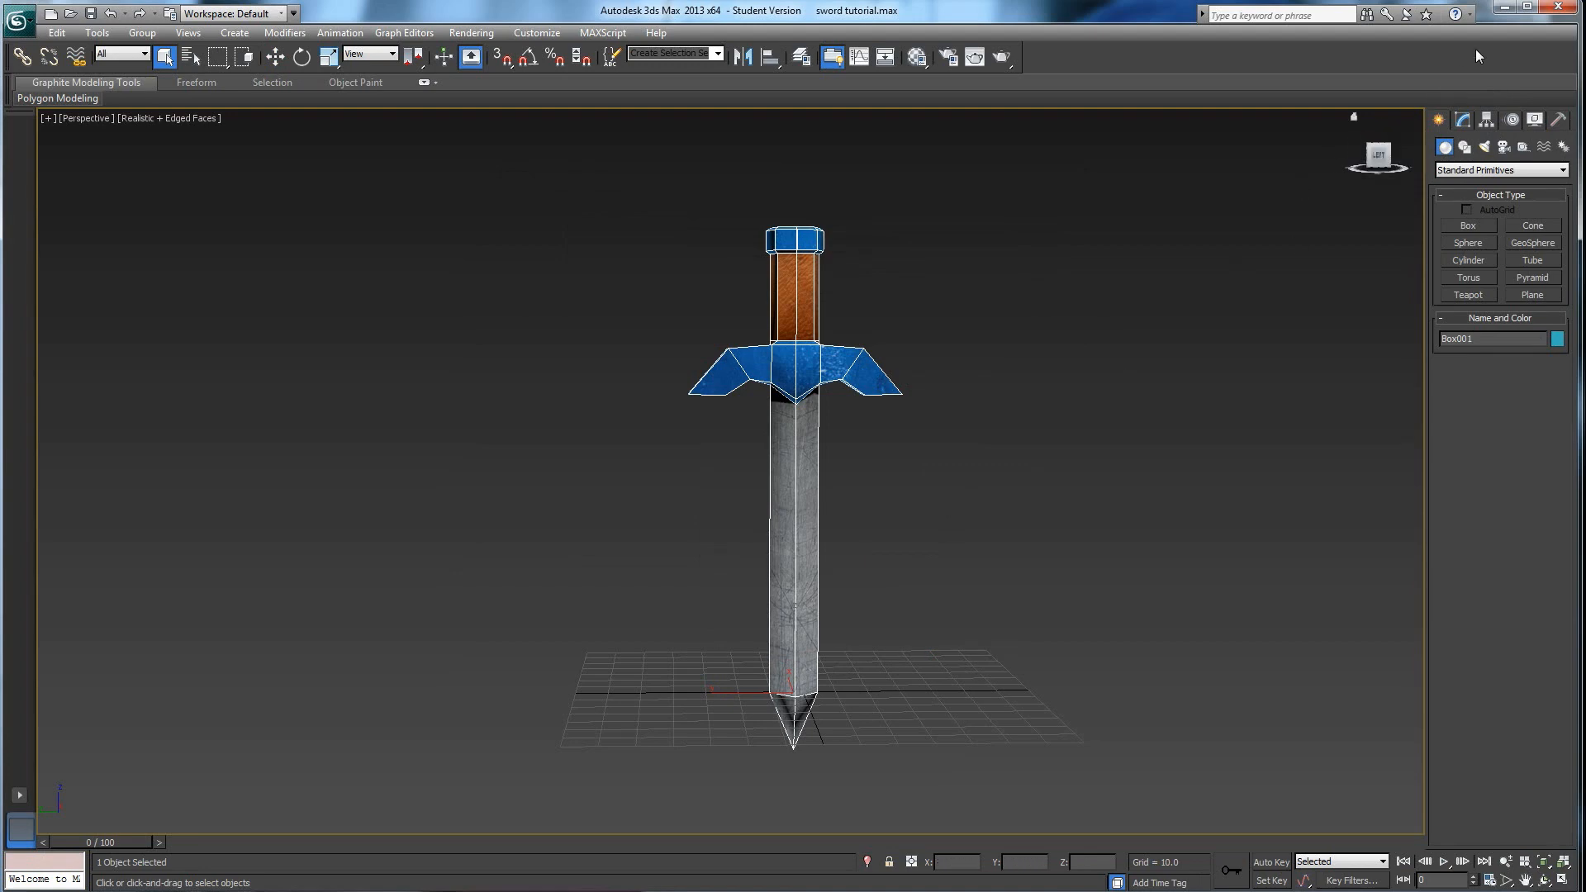
Switch to the file folders, check the exported sword.FBX, and open sword texture map.tga from the Sword Tutorial folder in Photoshop.
click(1504, 7)
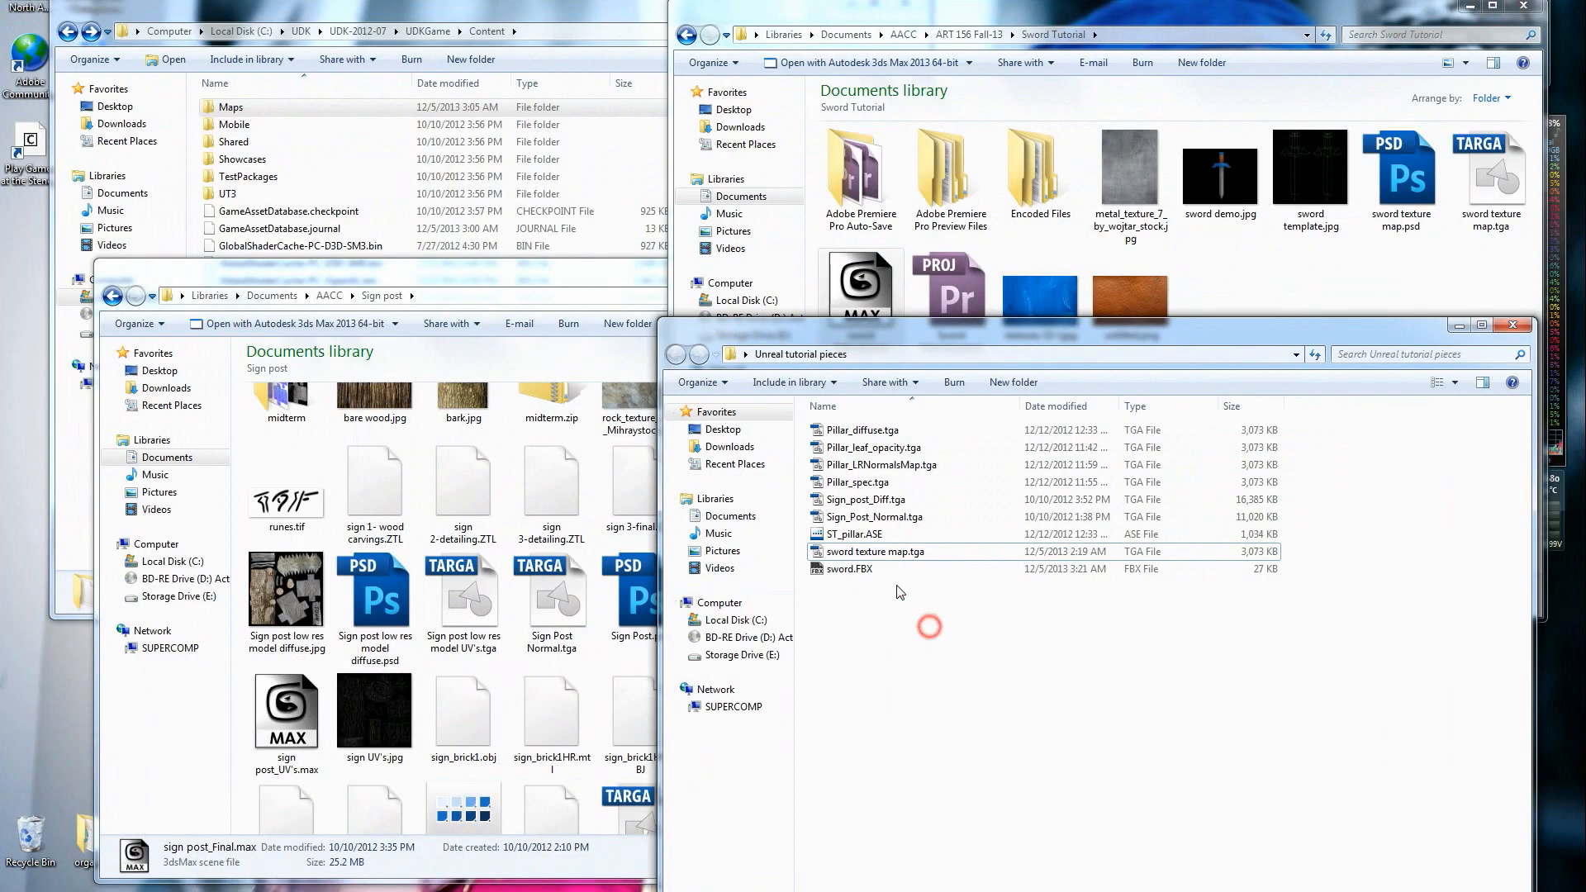
click(847, 569)
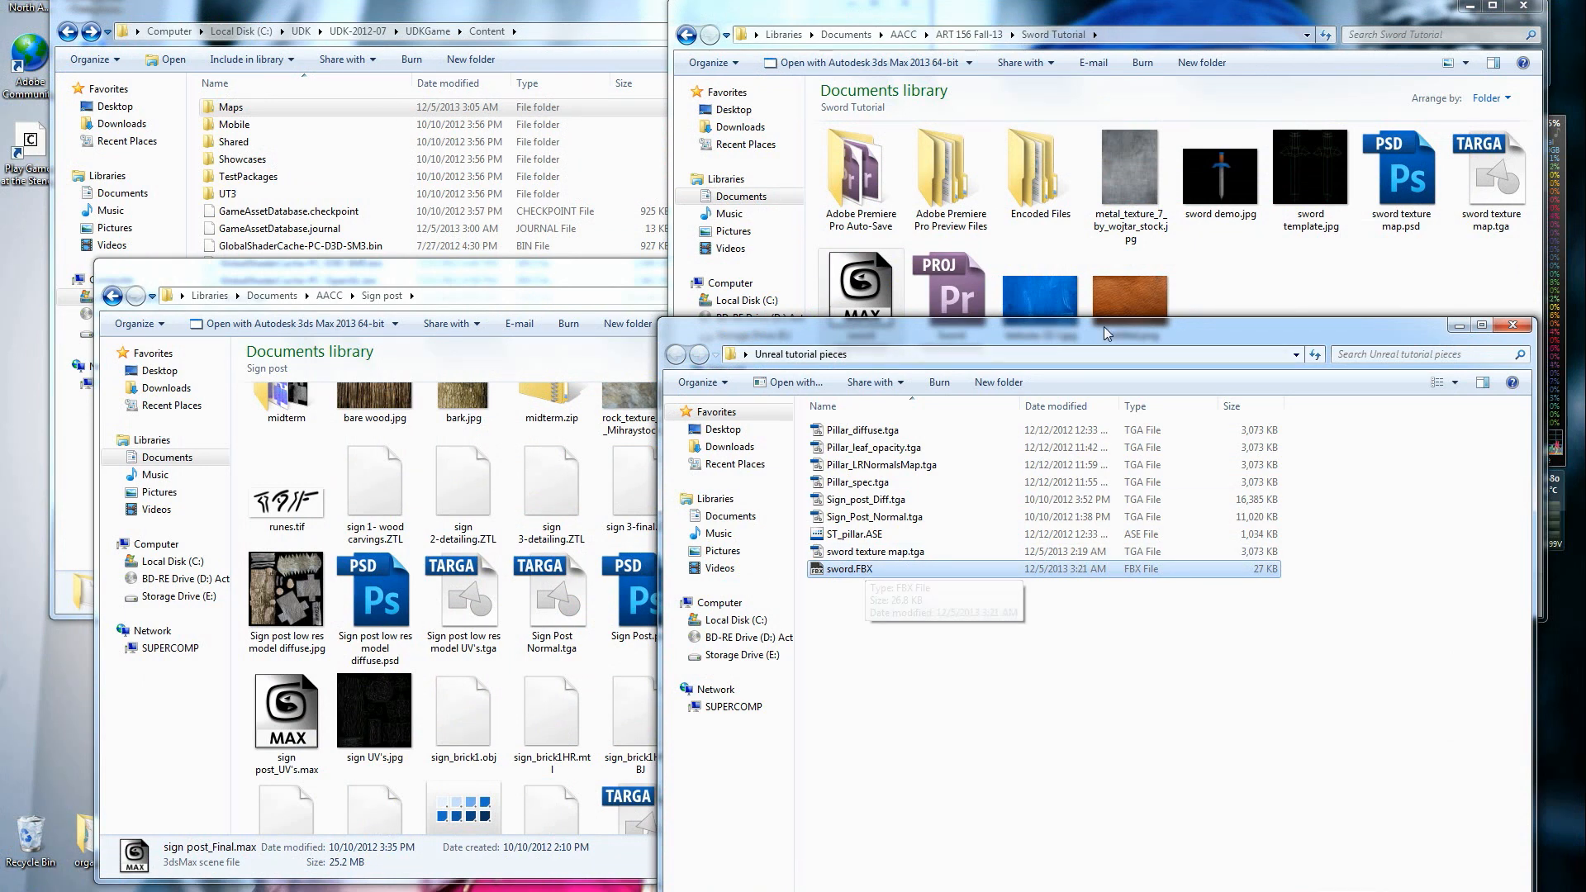
click(1355, 249)
click(1416, 195)
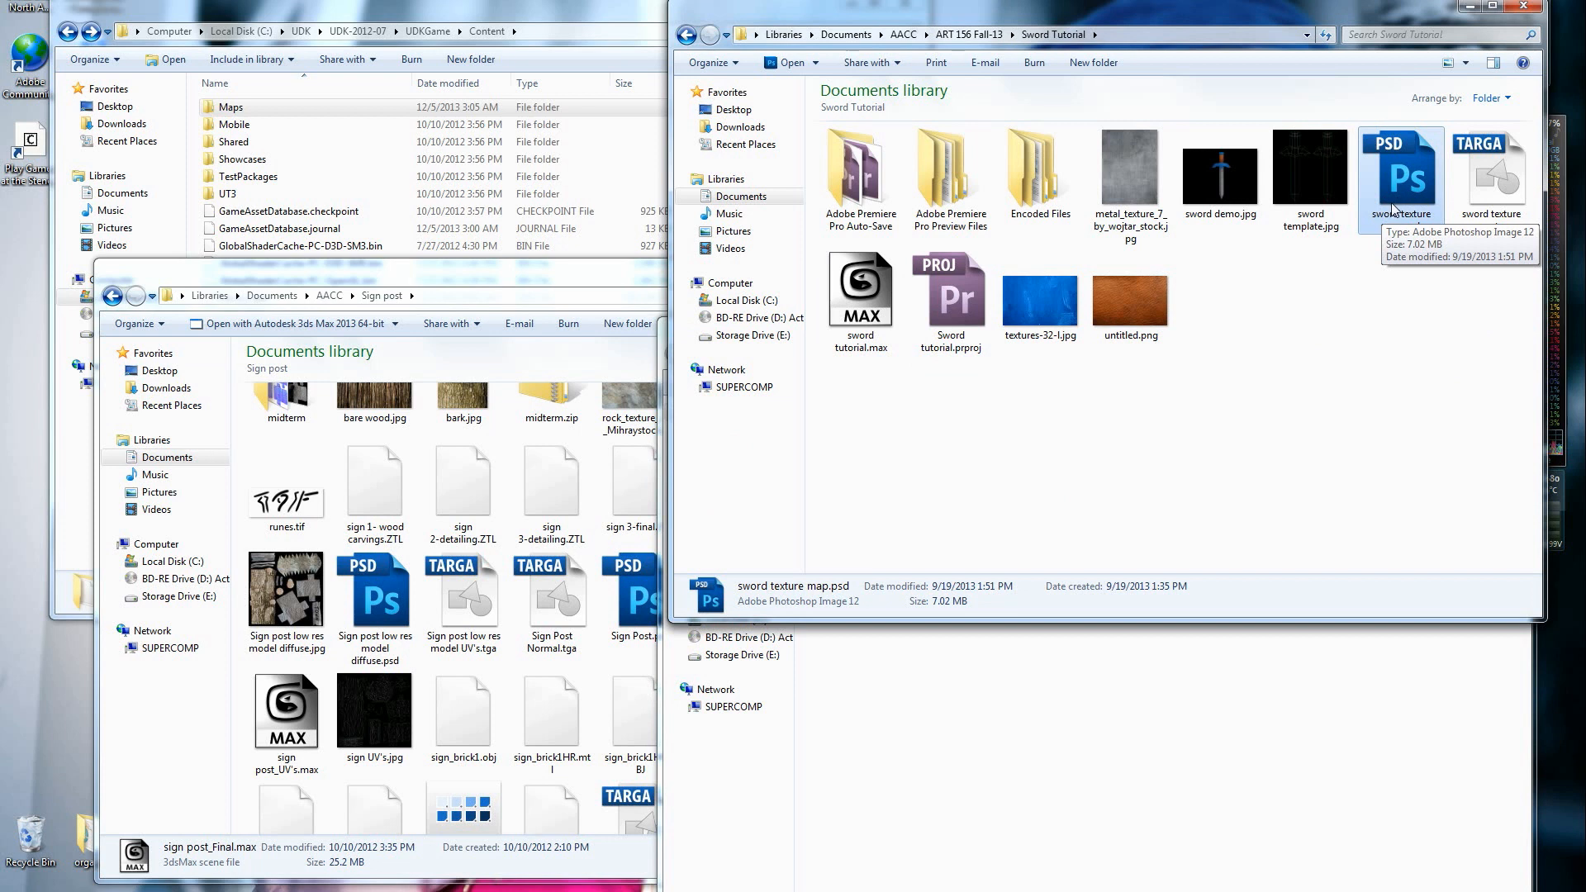
click(1494, 192)
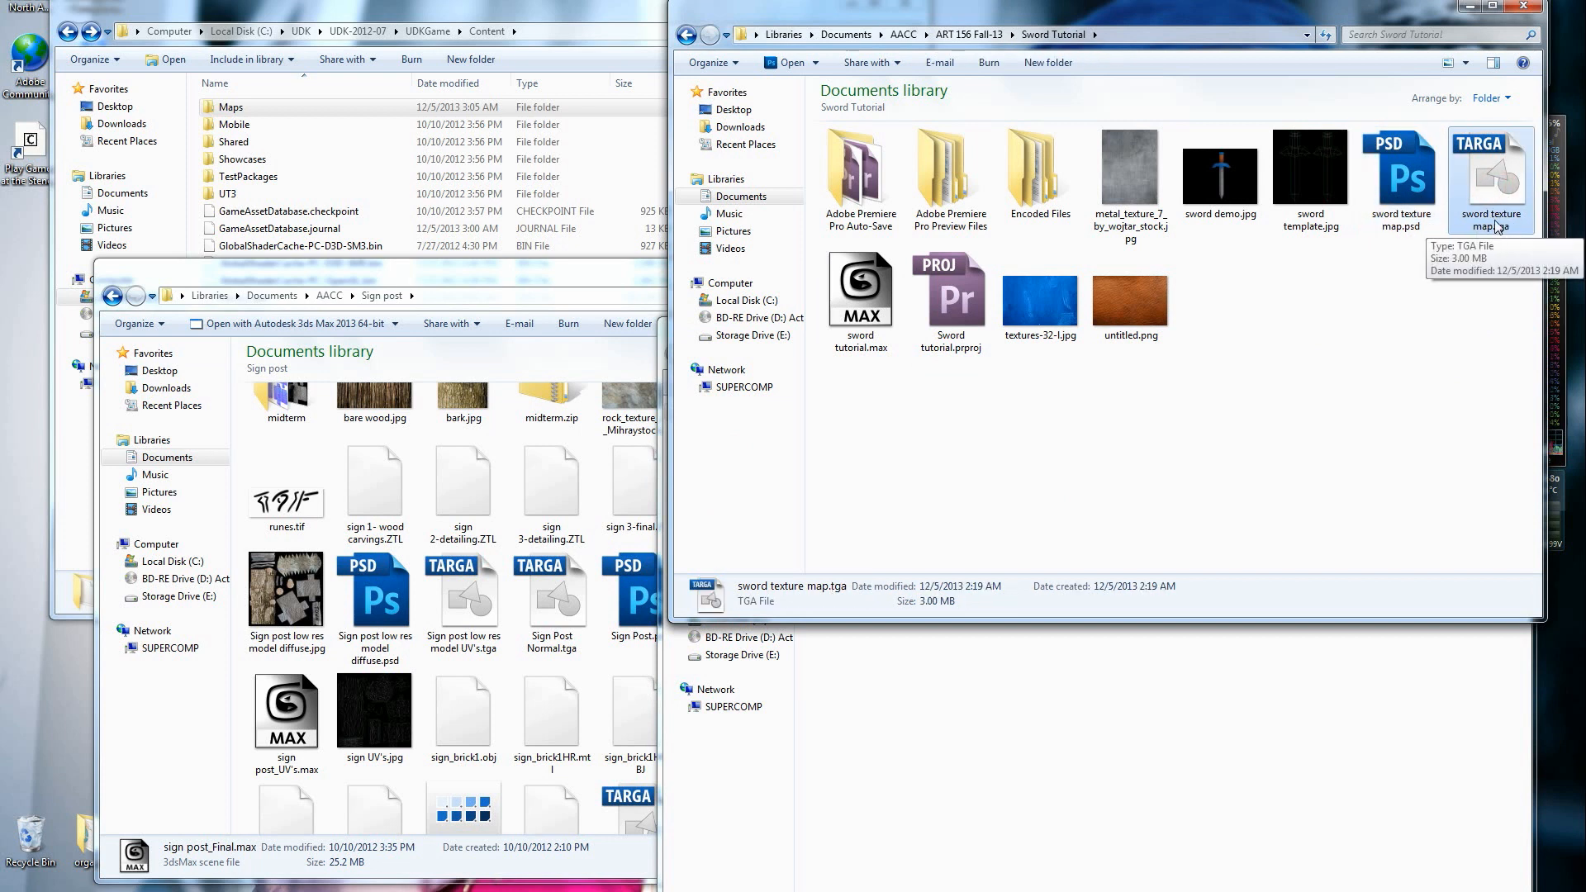
right_click(1494, 199)
mouse_move(1371, 287)
click(1109, 299)
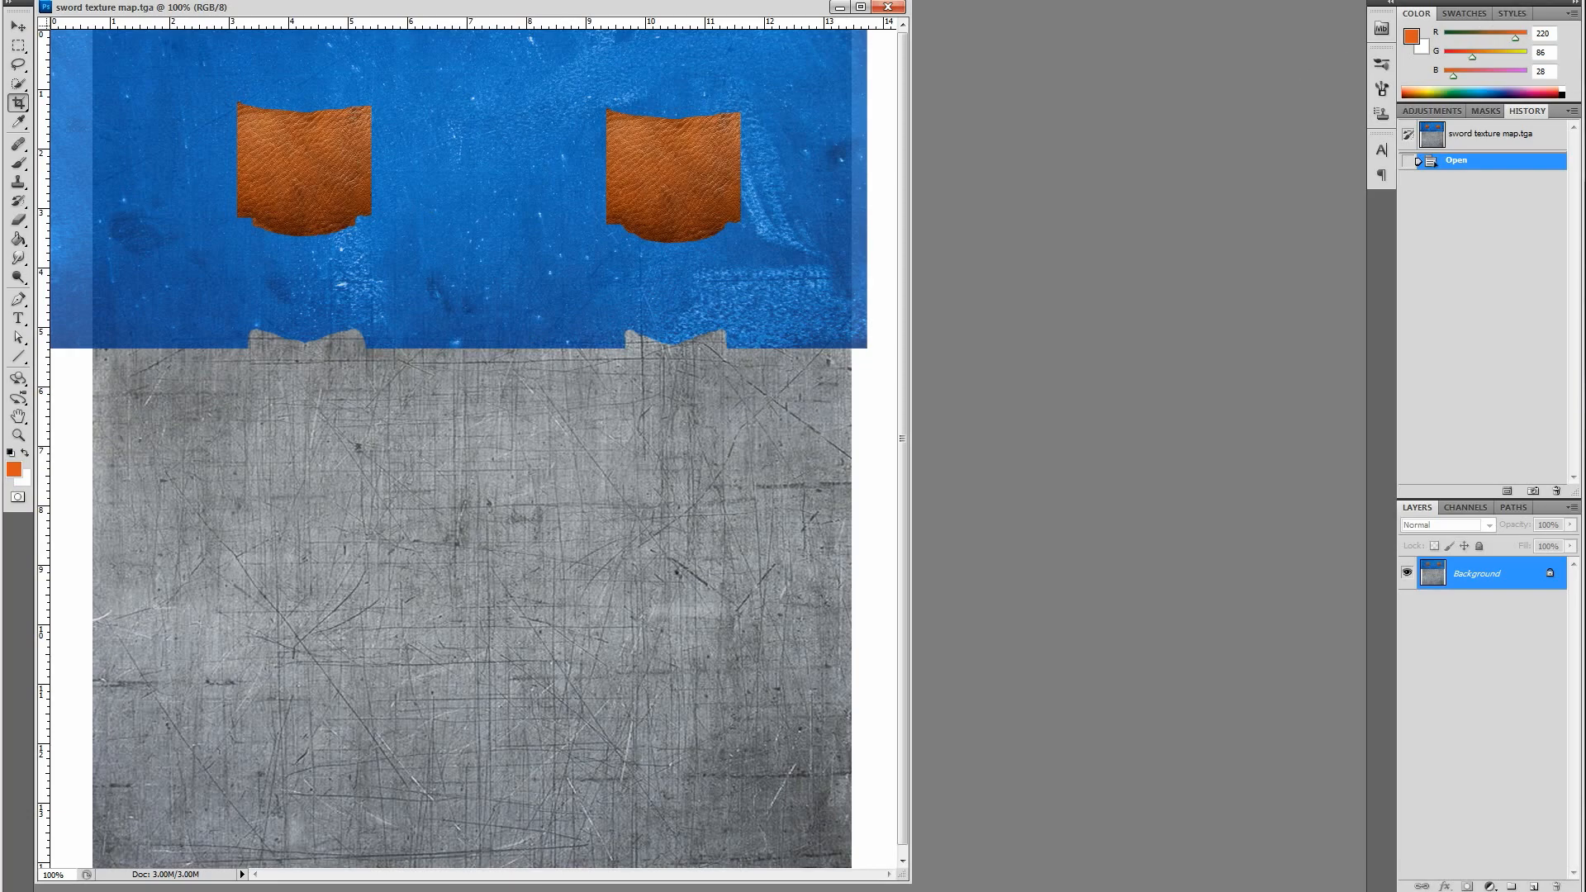
Minimize Photoshop and select sword.FBX in the Unreal tutorial pieces folder.
click(1492, 2)
click(1286, 681)
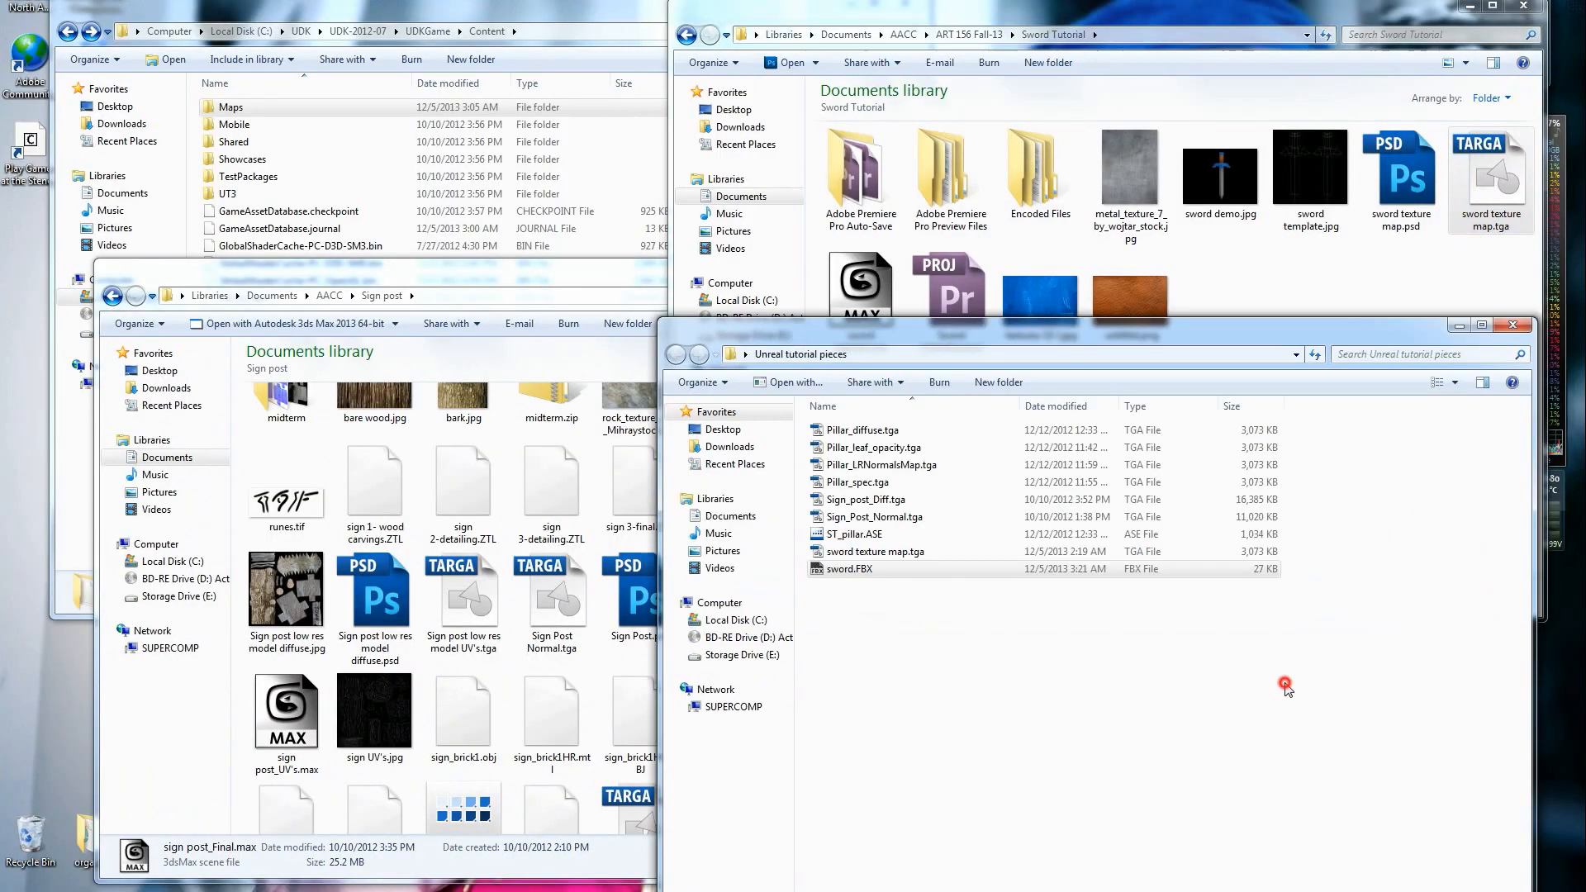
click(835, 569)
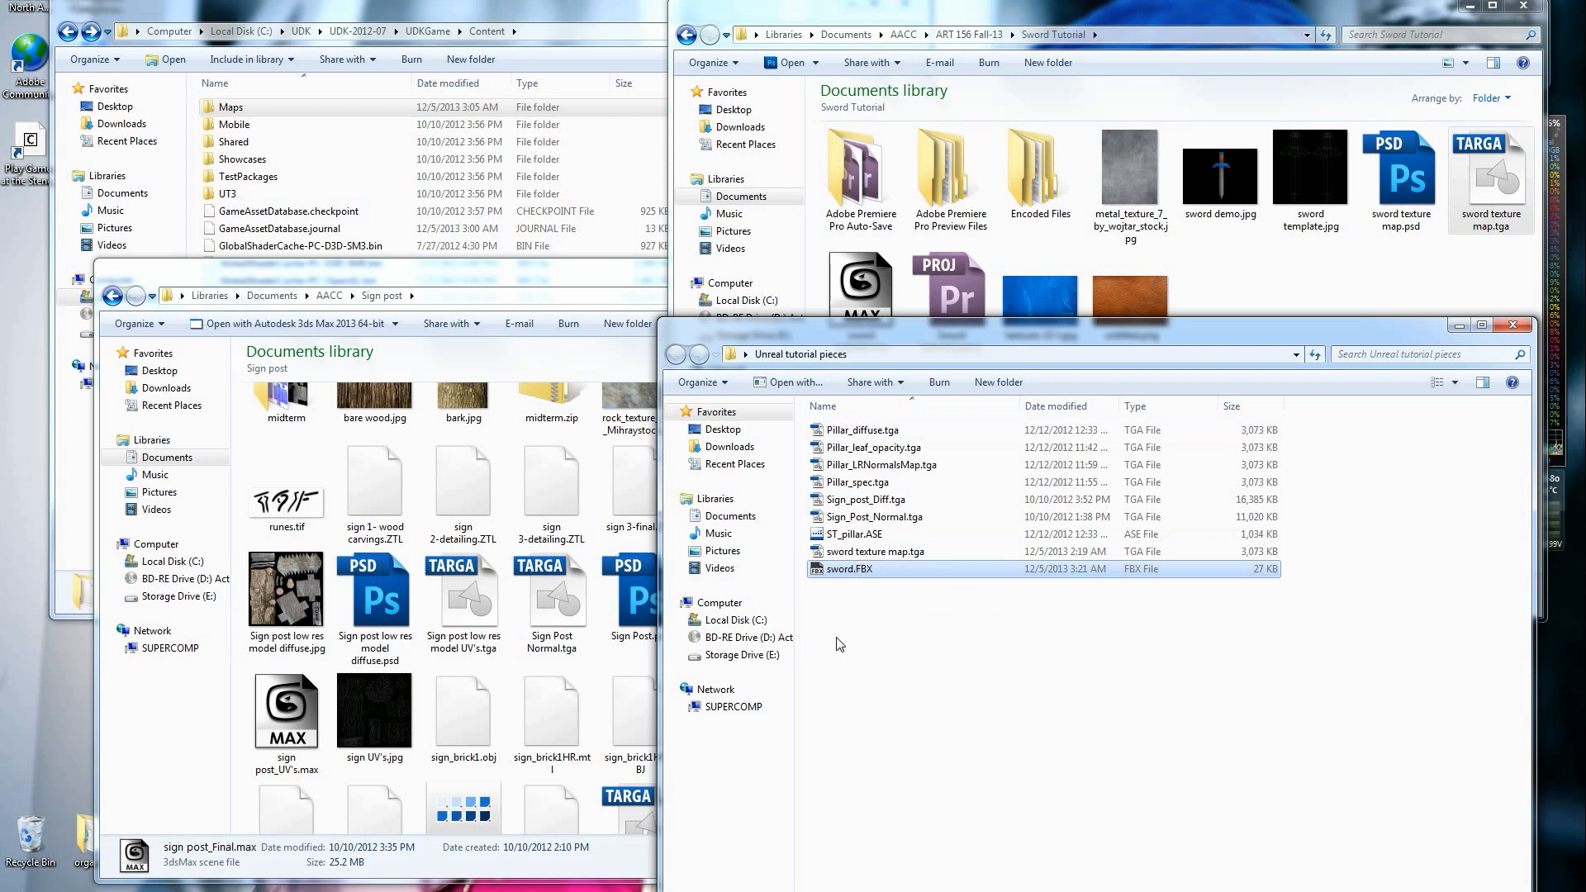
Launch the UDK Editor from the UDK-2012-07 program folder and dismiss its welcome window.
click(23, 891)
click(94, 840)
scroll(101, 803, down, 6)
scroll(91, 802, down, 1)
click(80, 787)
click(78, 802)
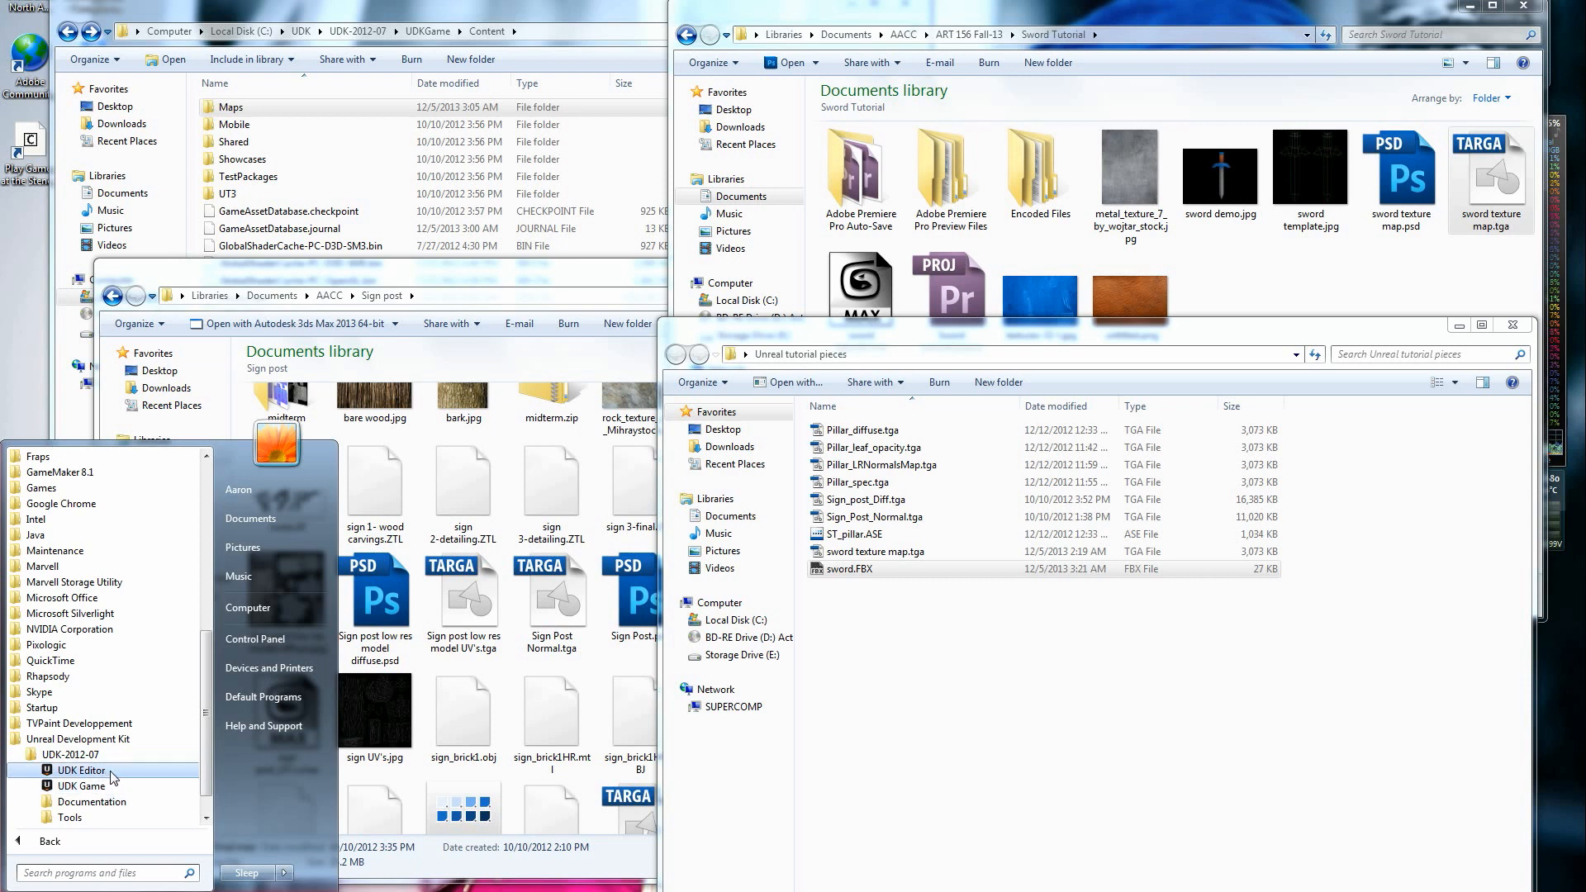
click(82, 770)
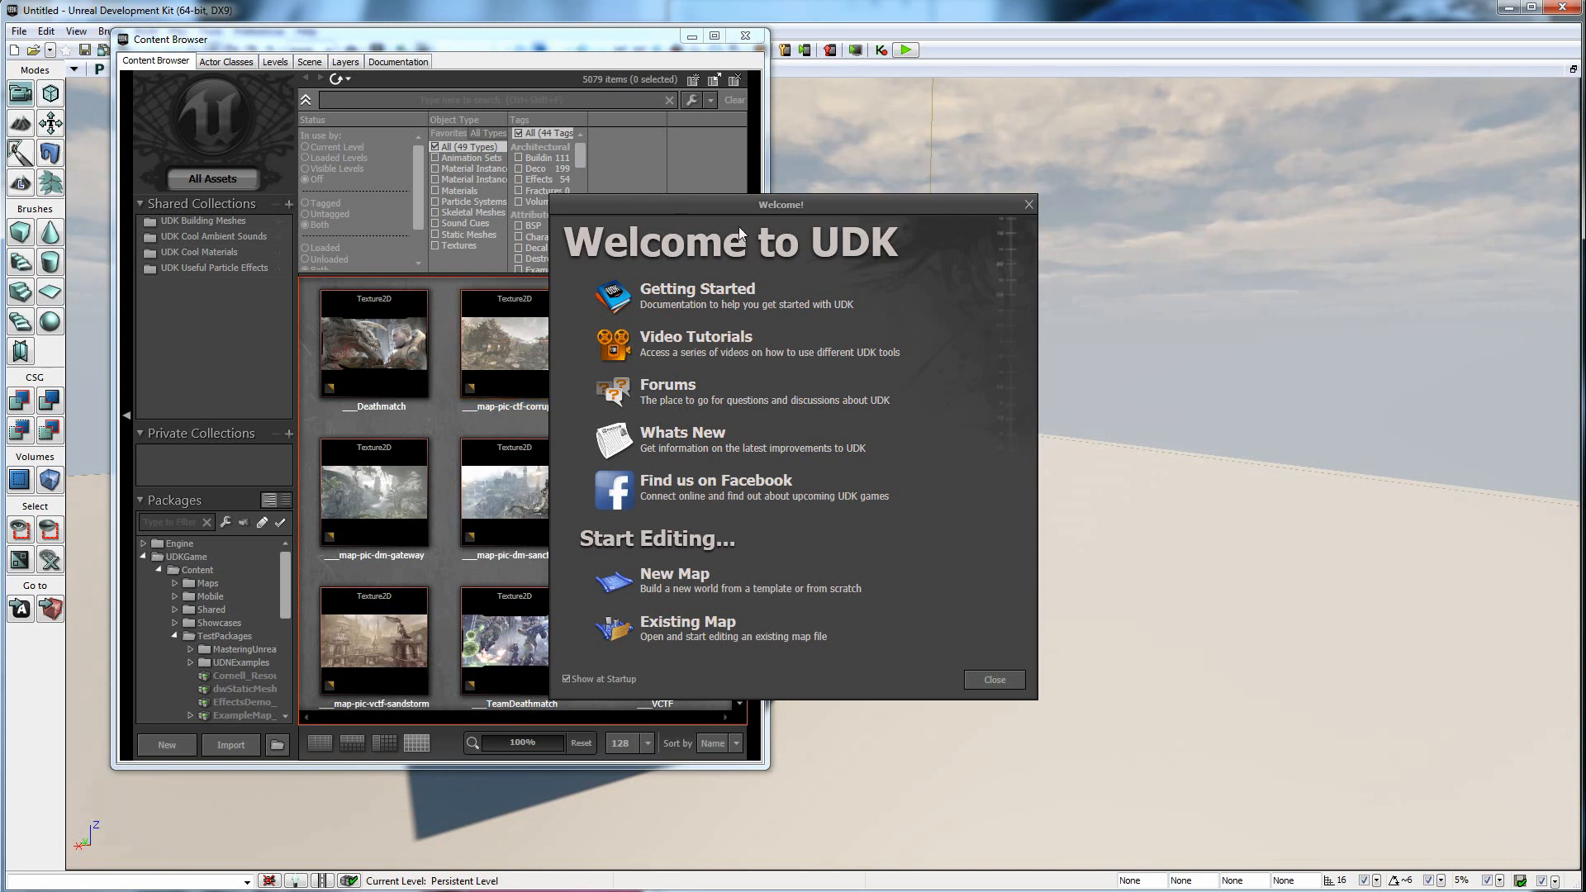
click(1028, 205)
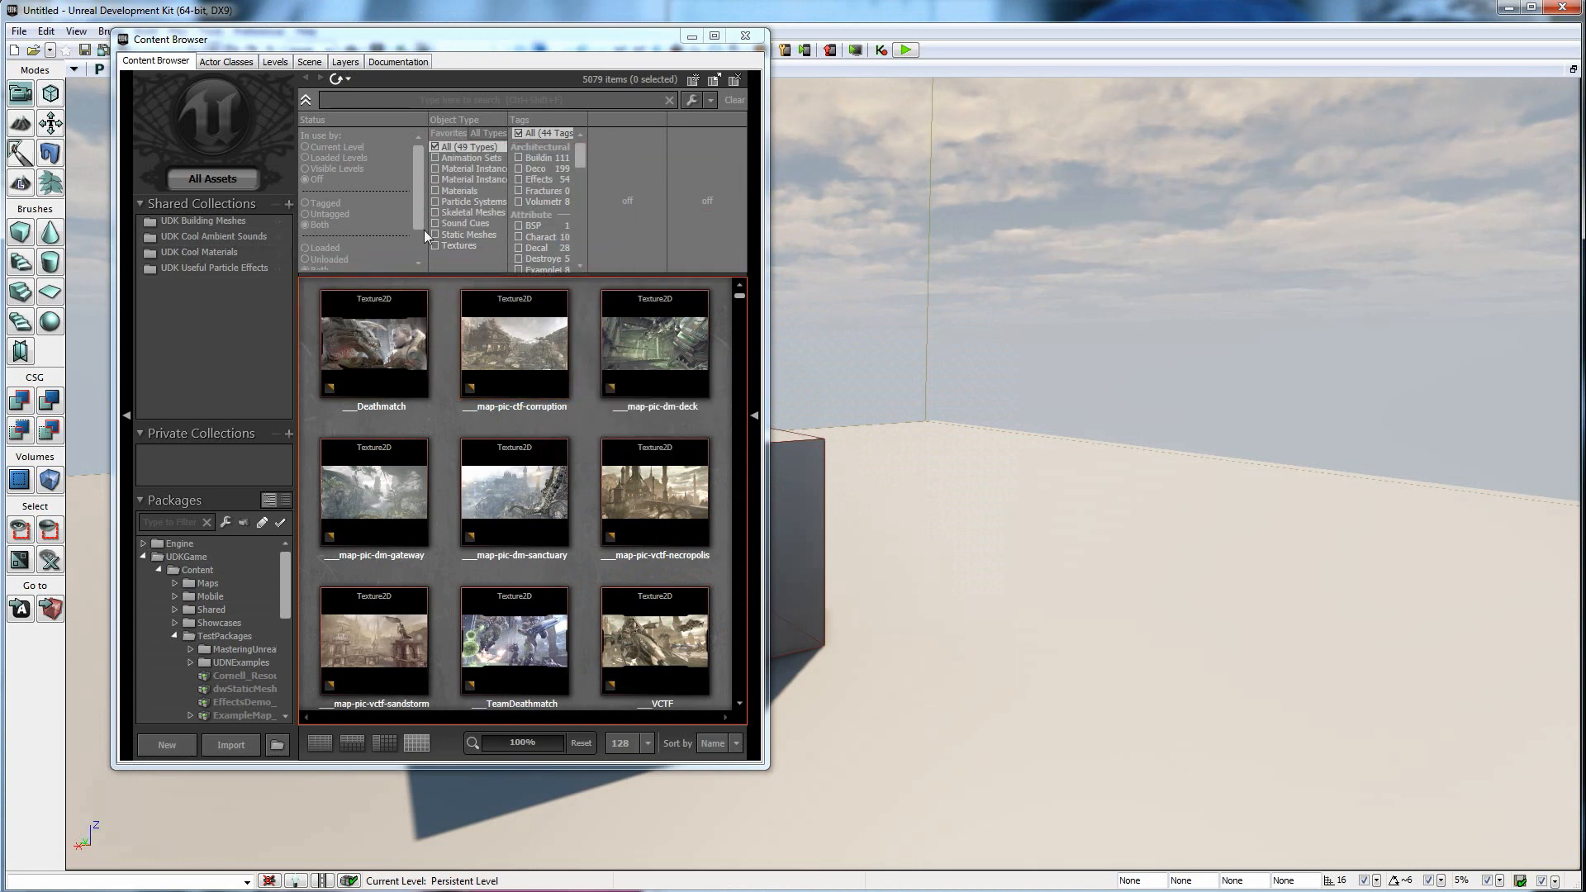
Reposition the Content Browser window over the level viewport, close it and reopen it.
drag(433, 47, 546, 110)
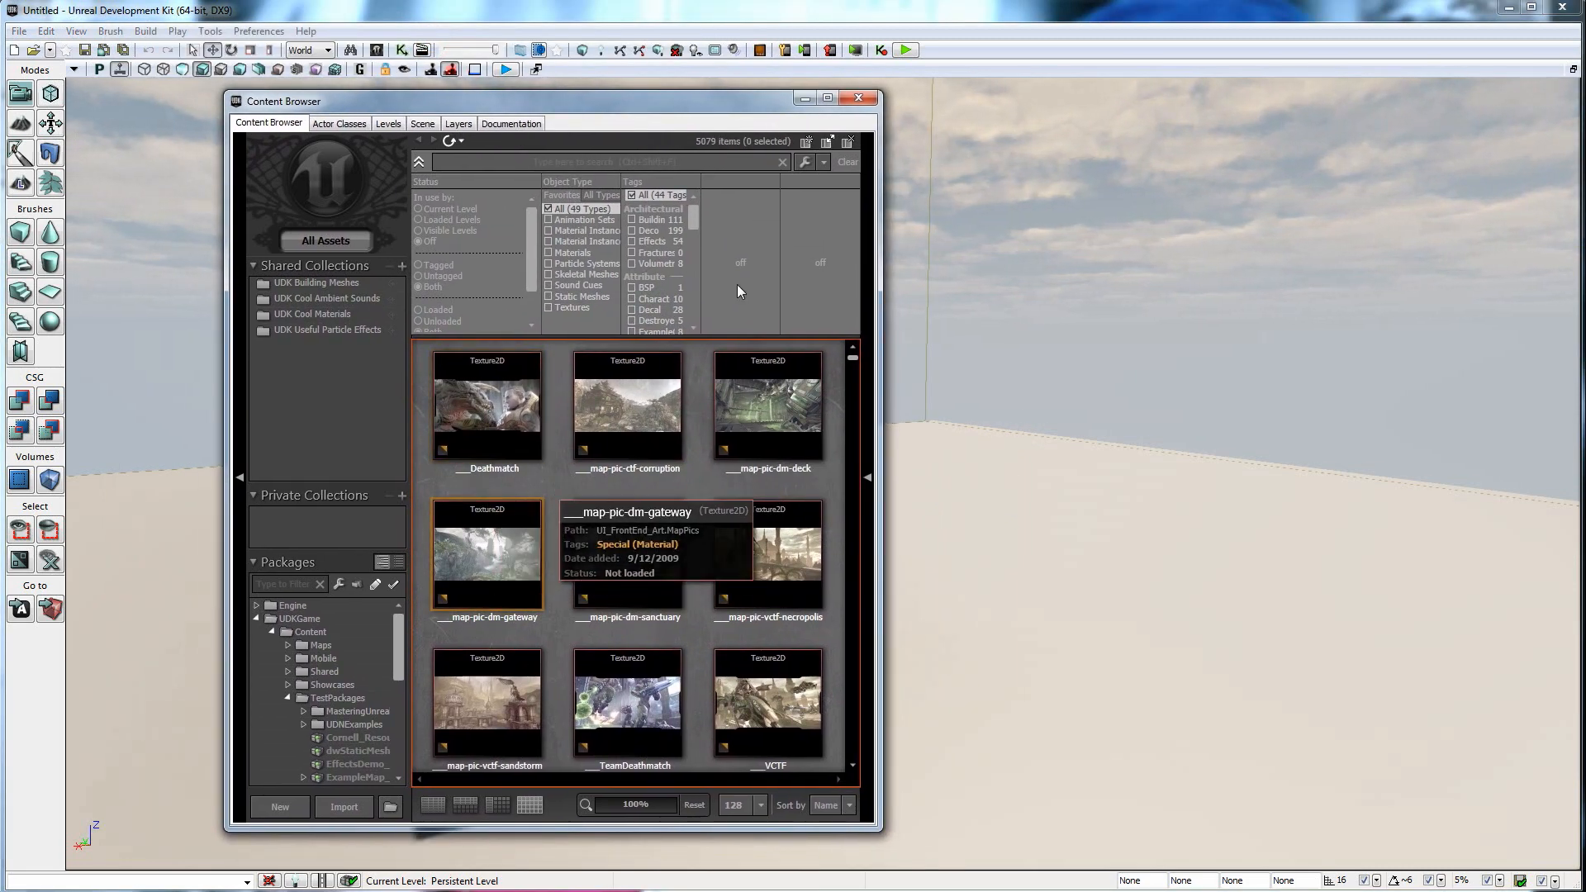
click(852, 100)
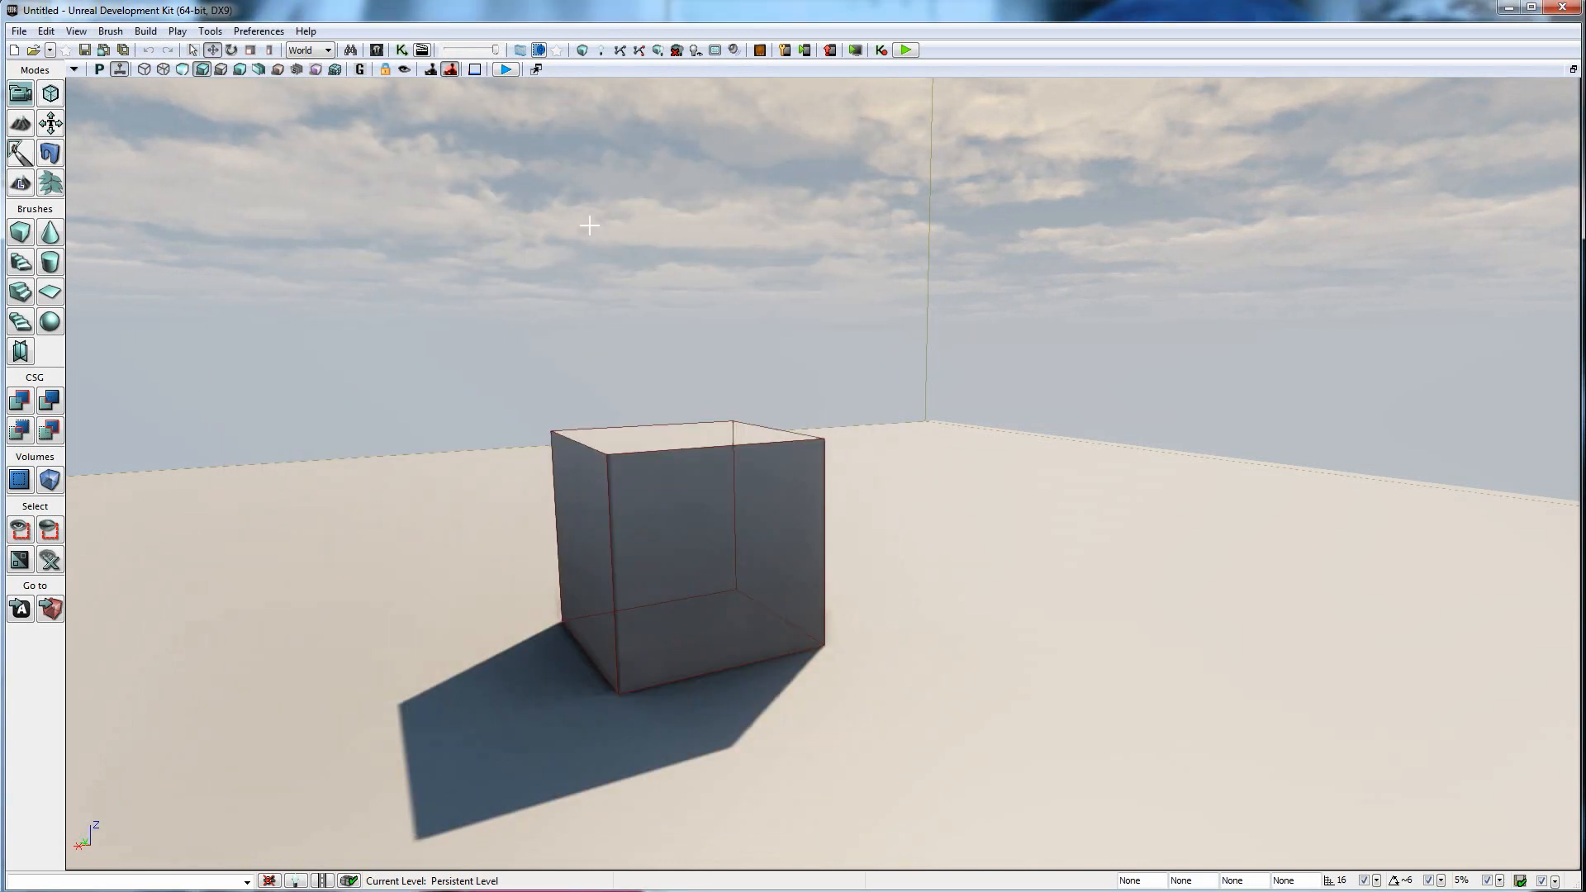
click(378, 51)
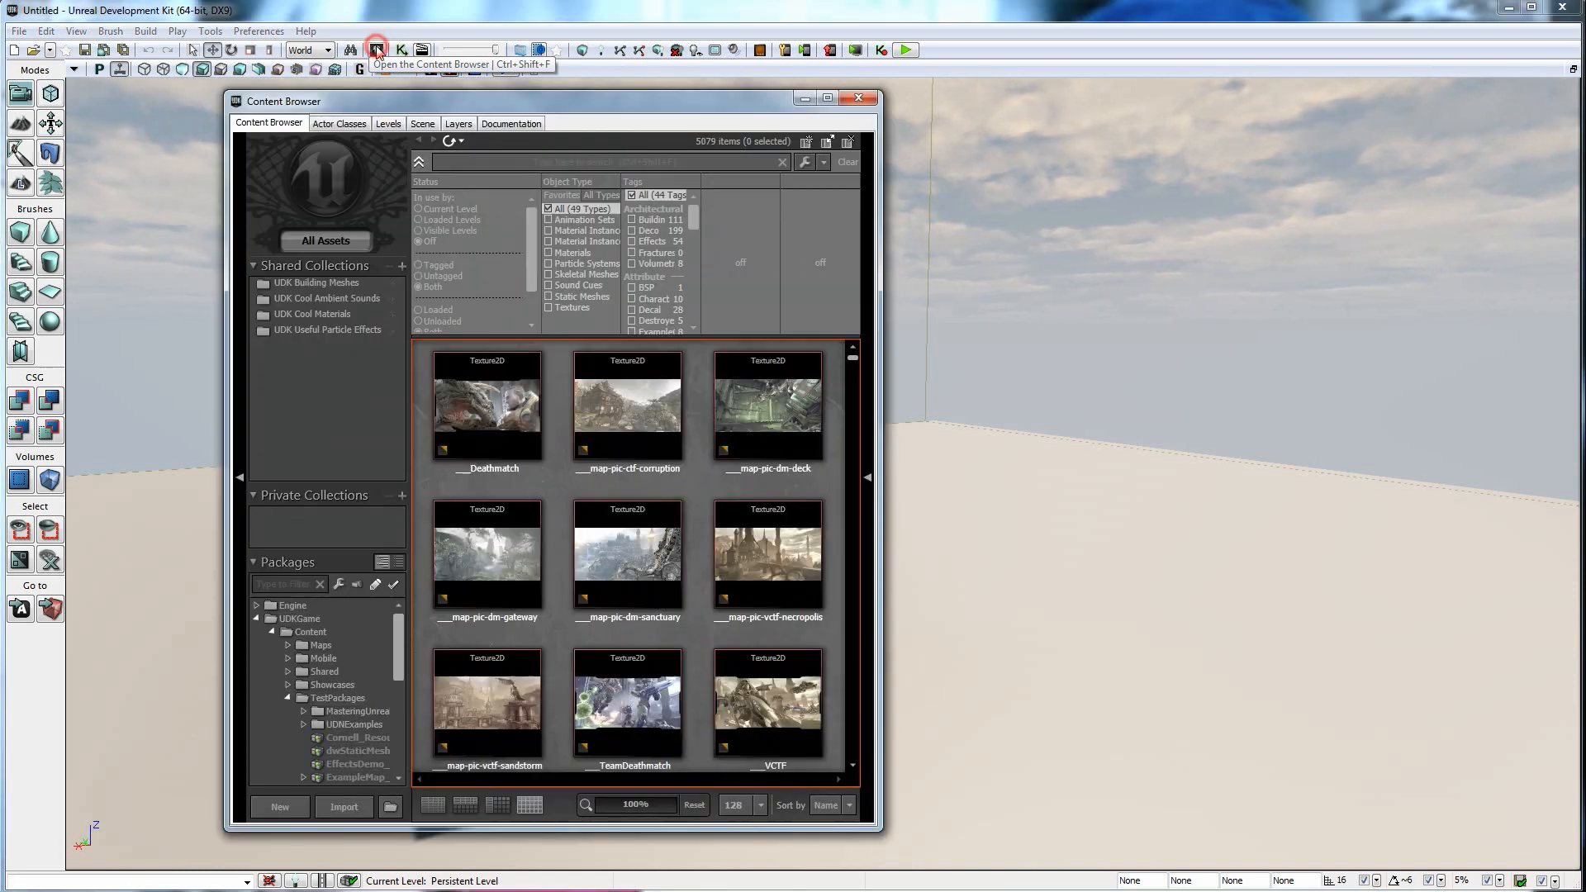
Look through the Actor Classes, Levels and Scene pages and return to the asset thumbnails.
click(337, 139)
click(388, 140)
click(422, 140)
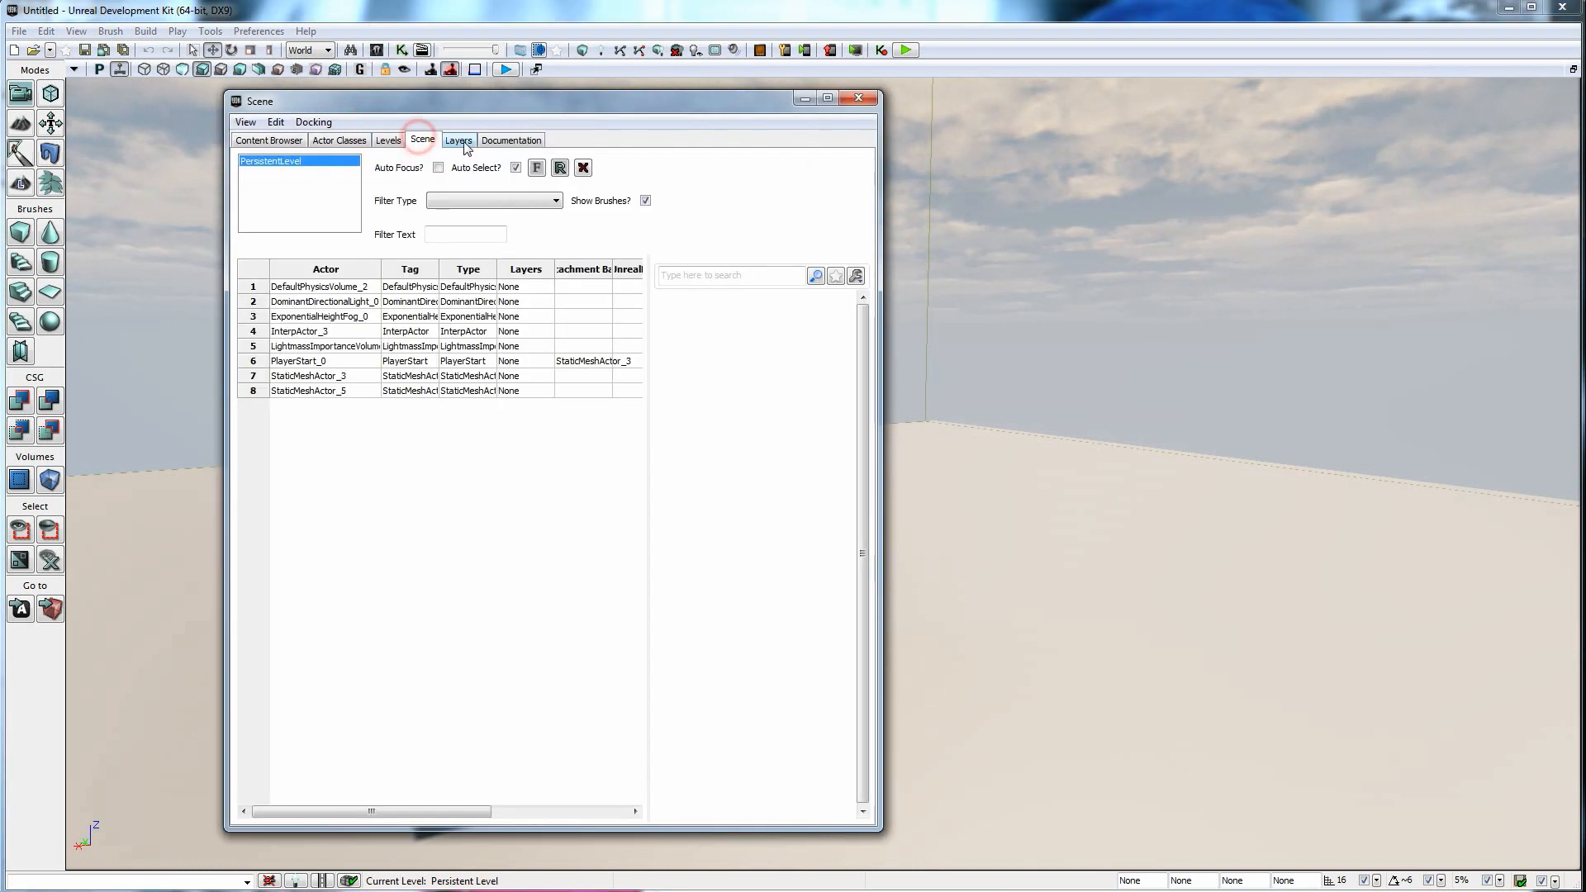
click(270, 141)
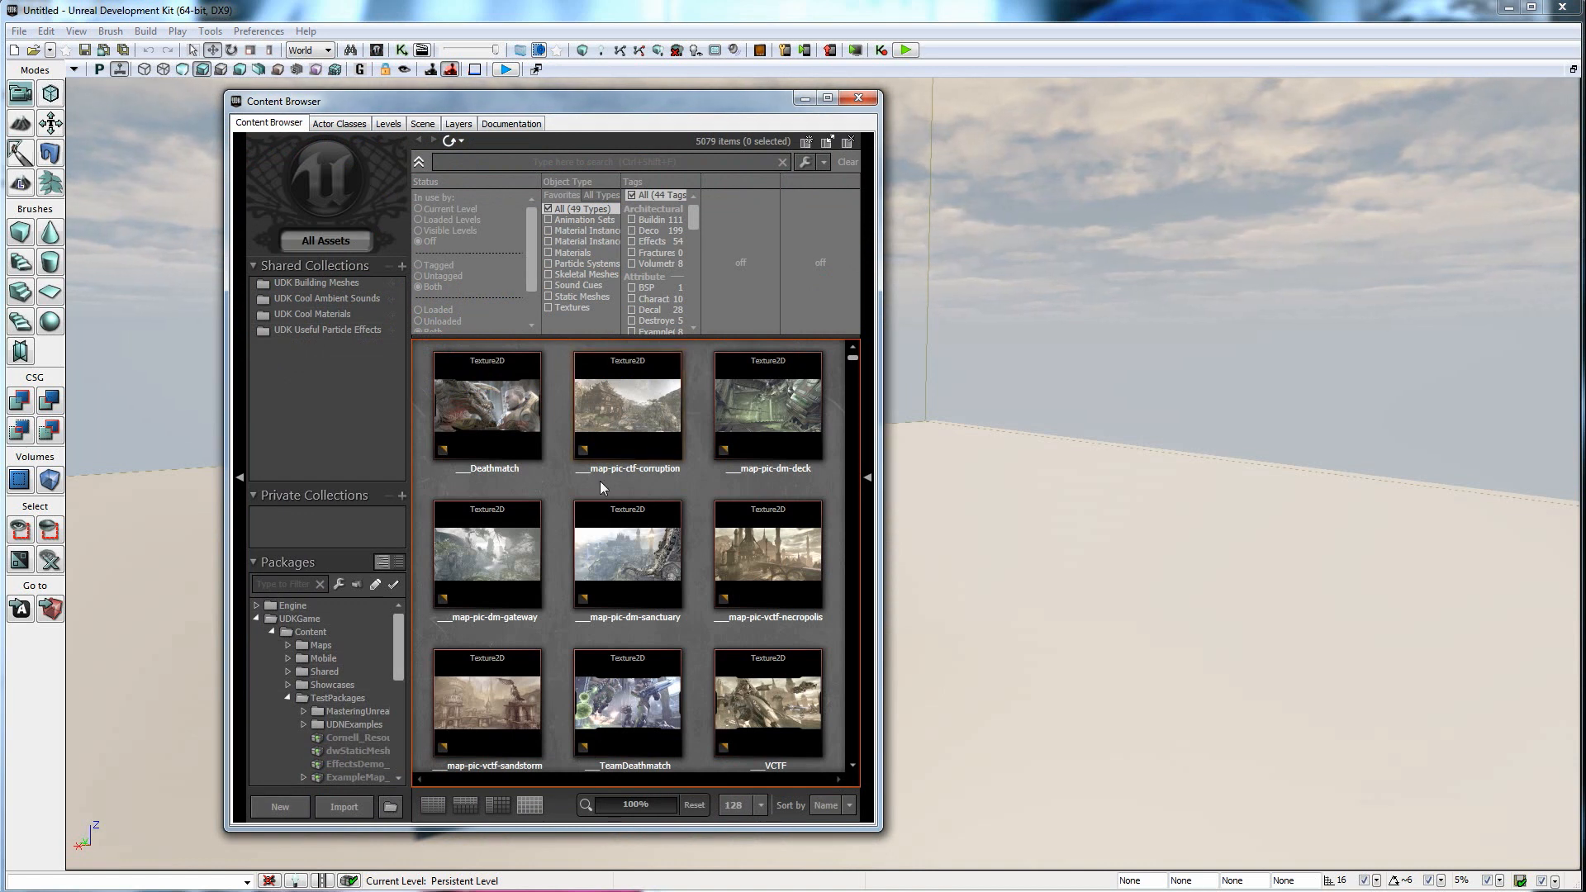
mouse_move(485, 519)
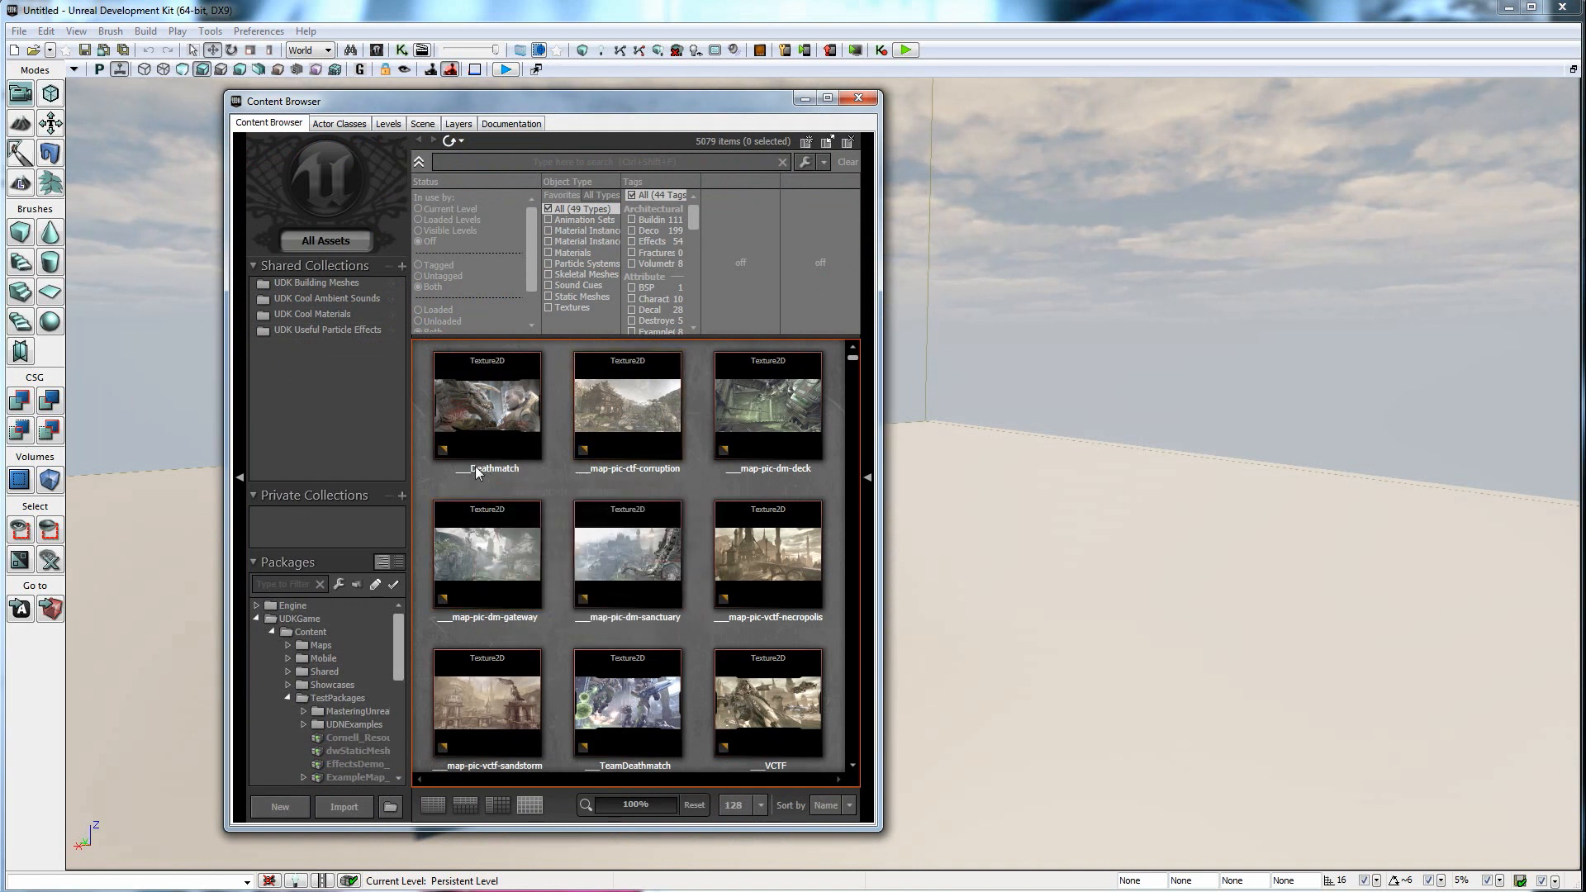
Start importing sword.FBX and sword texture map.tga together from the desktop's Unreal tutorial pieces folder.
click(345, 802)
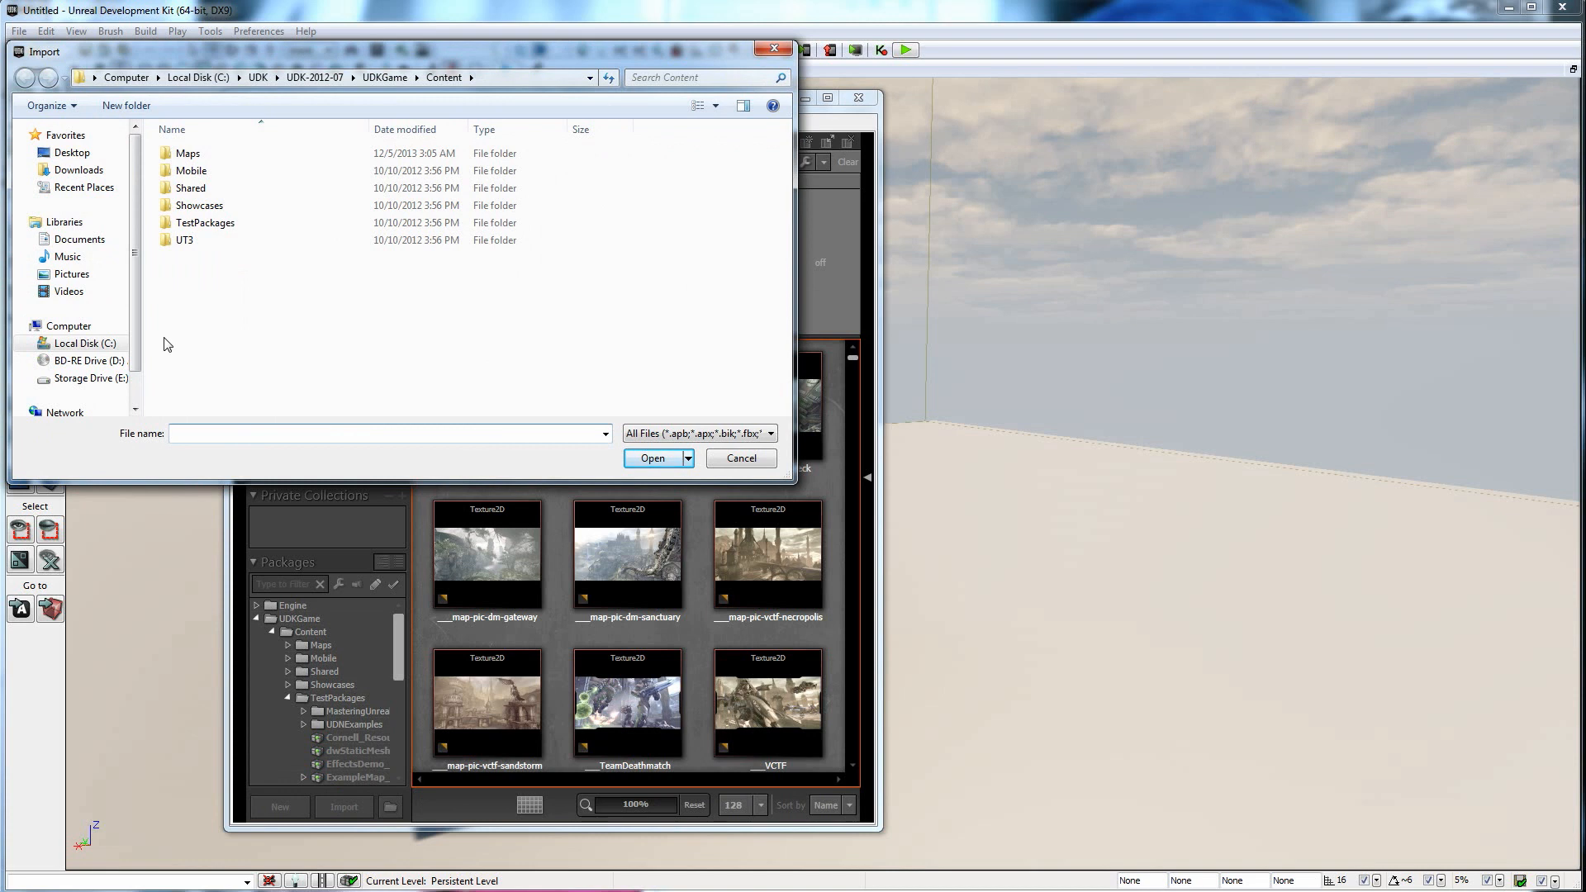
click(71, 152)
double_click(627, 184)
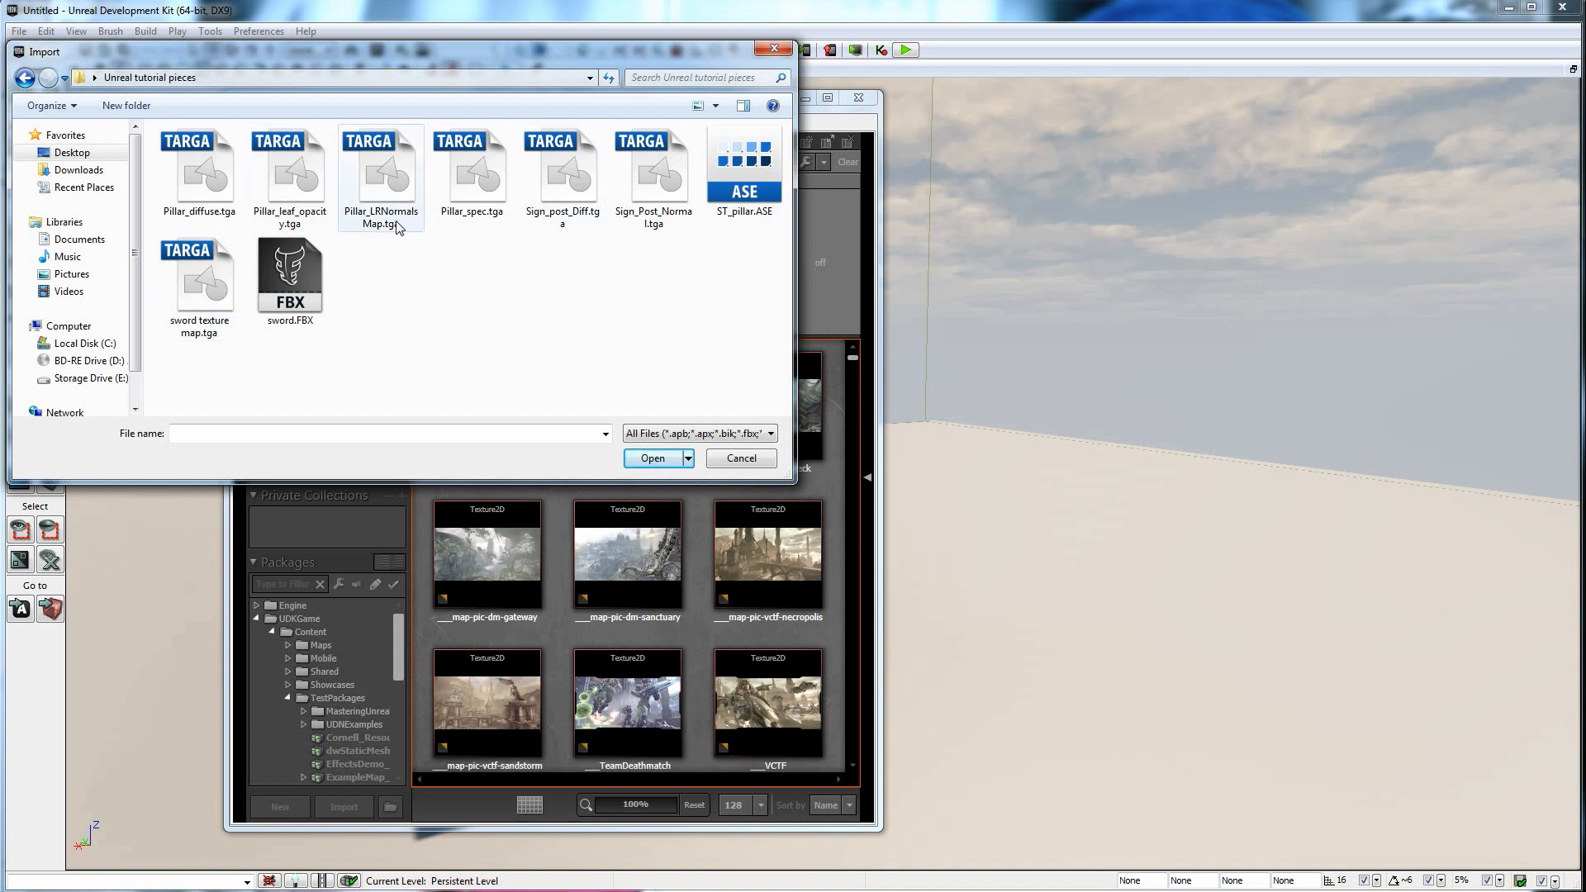
click(319, 312)
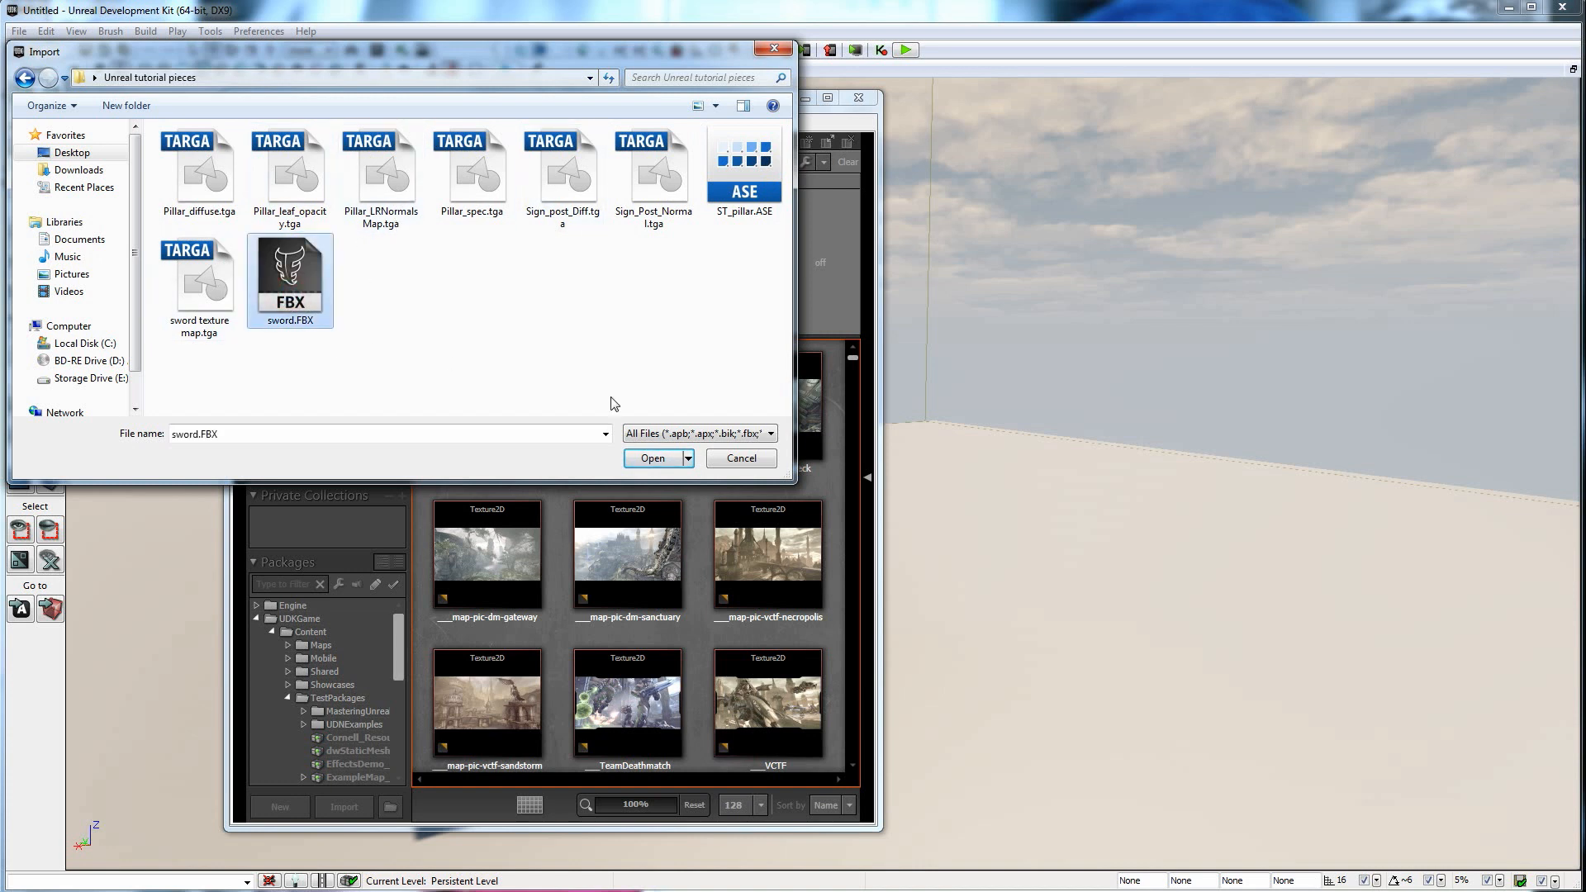
drag(434, 346, 161, 239)
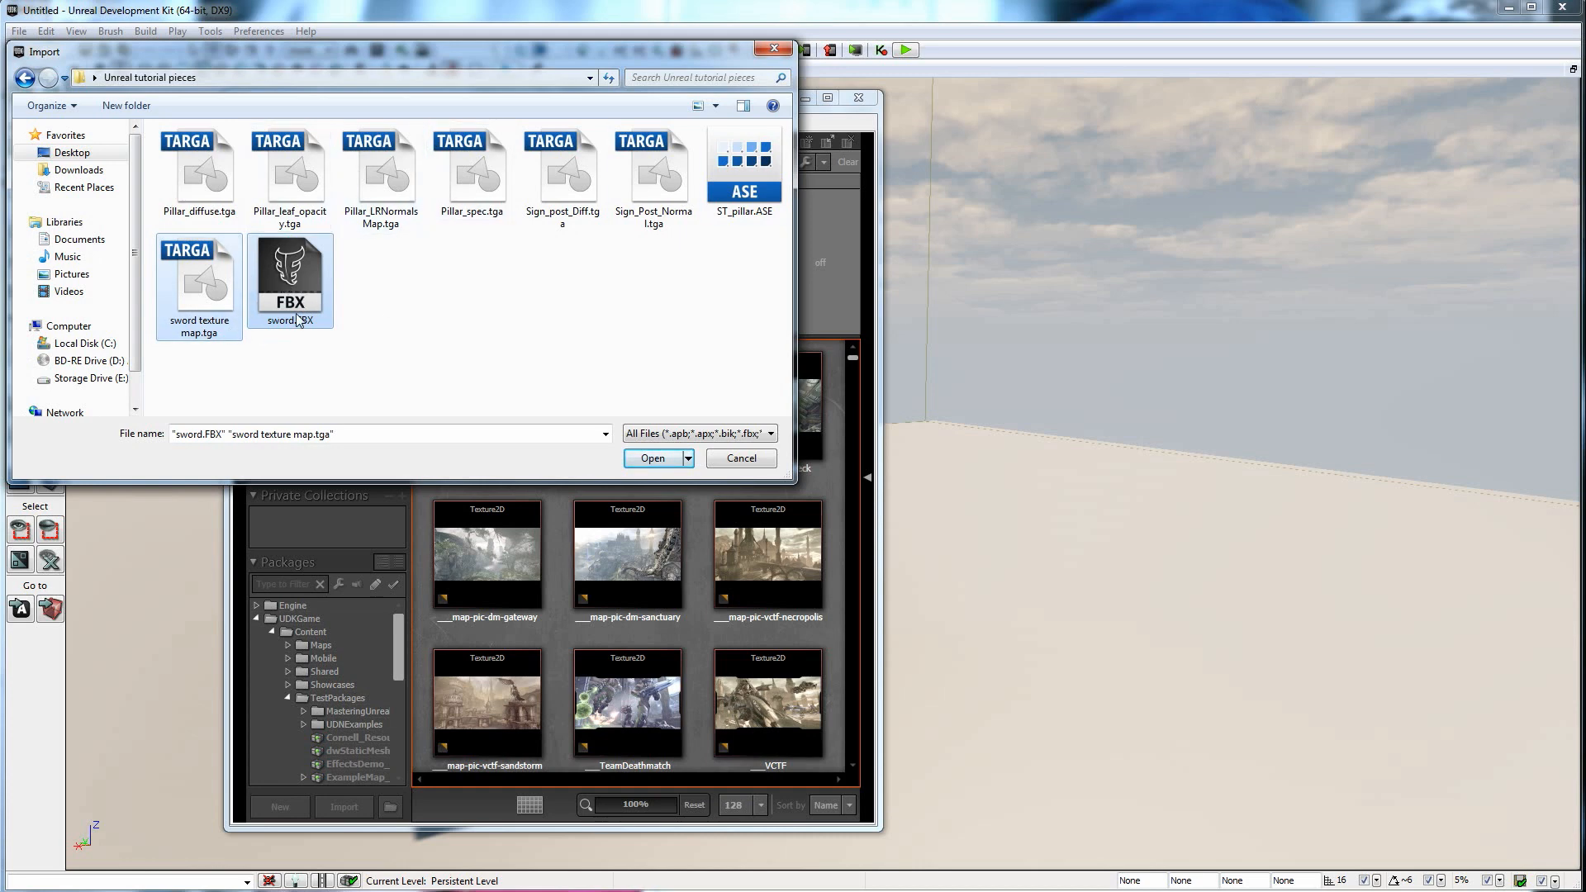
click(657, 457)
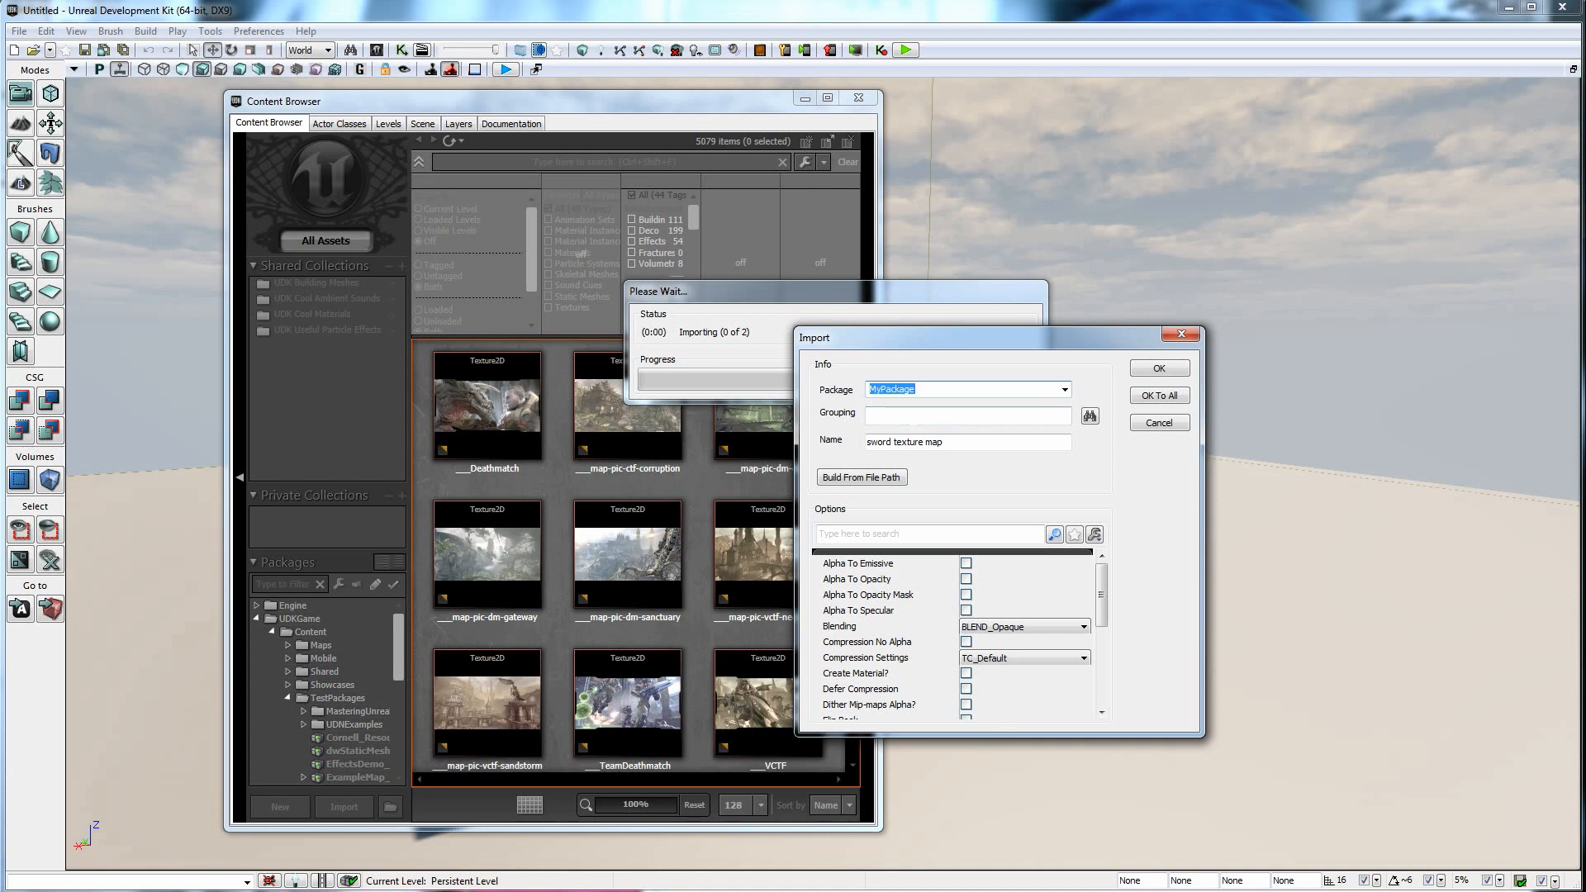
Set the import package to tutorial, review the texture options and try to import the texture as "sword texture map".
text(tutorial)
click(957, 444)
click(964, 443)
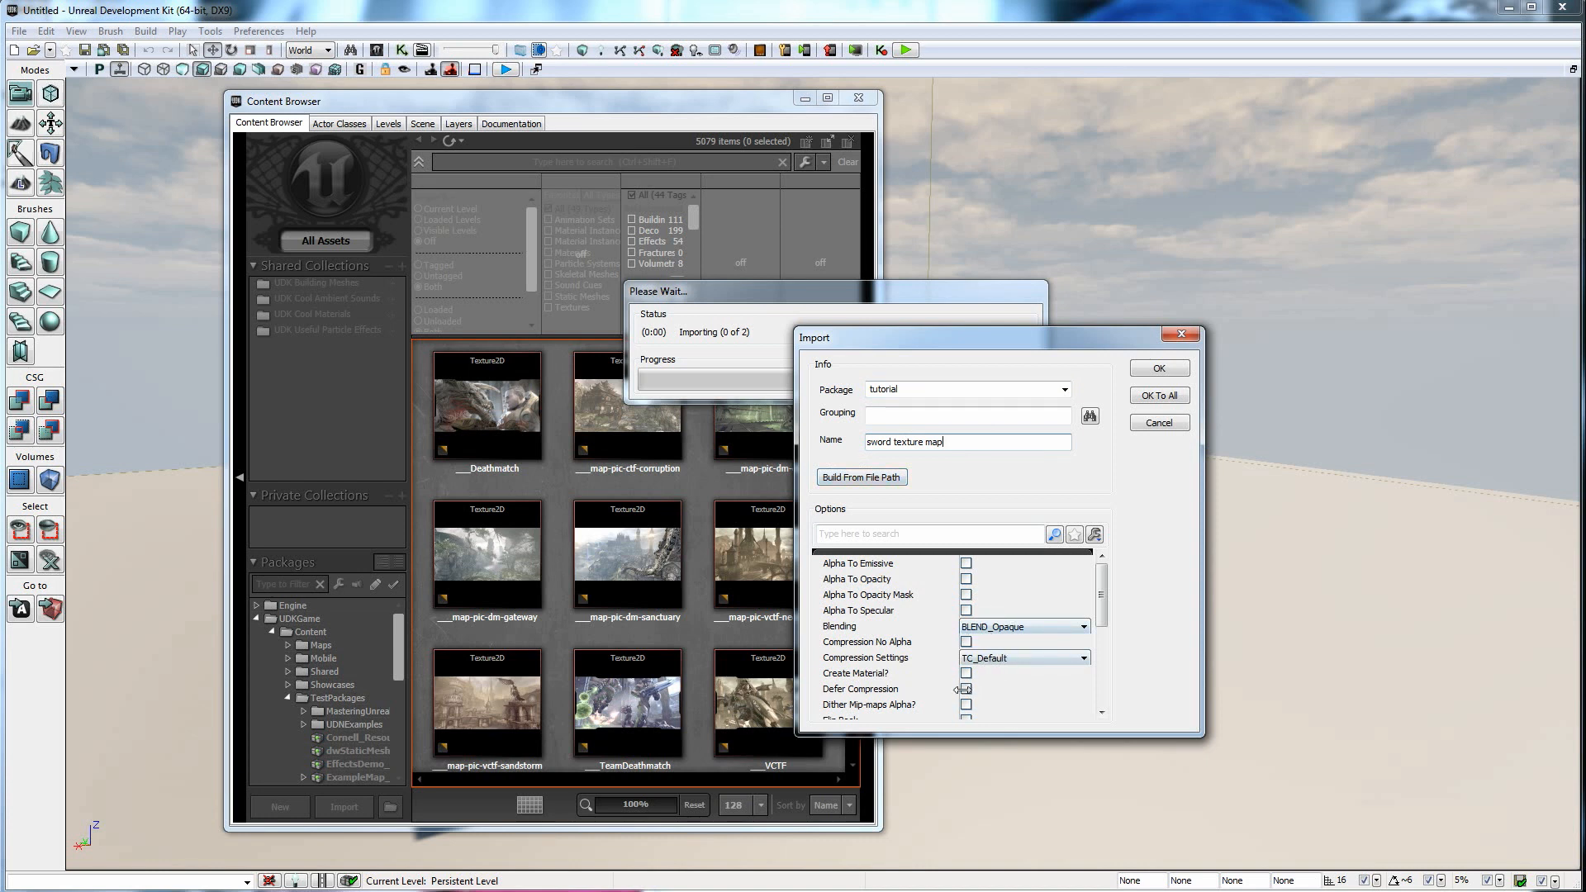
scroll(1082, 618, down, 8)
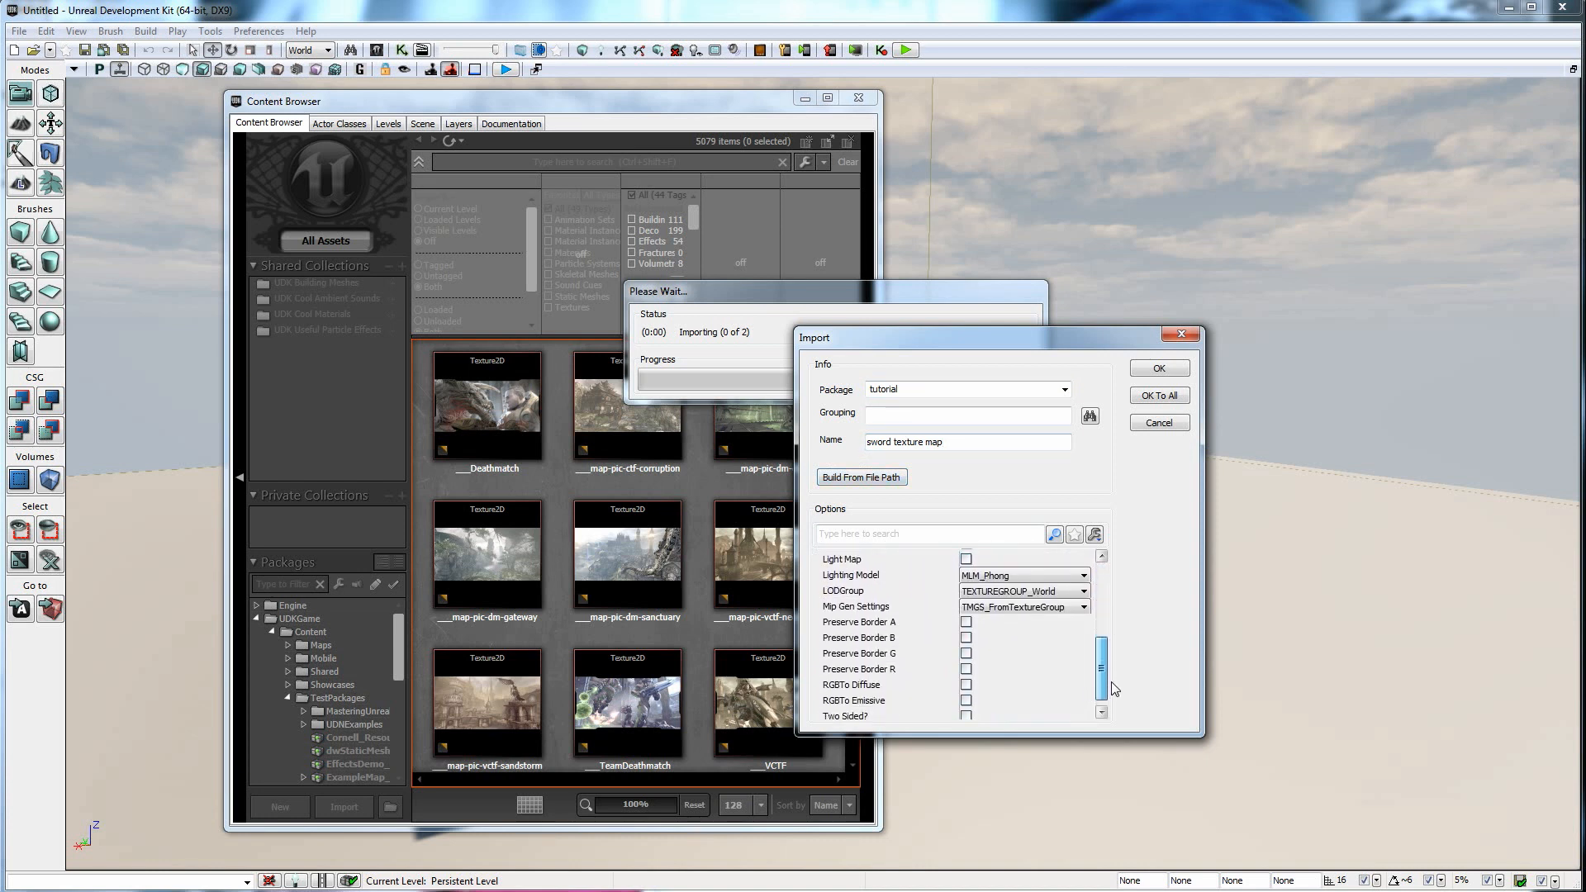
scroll(1114, 708, up, 8)
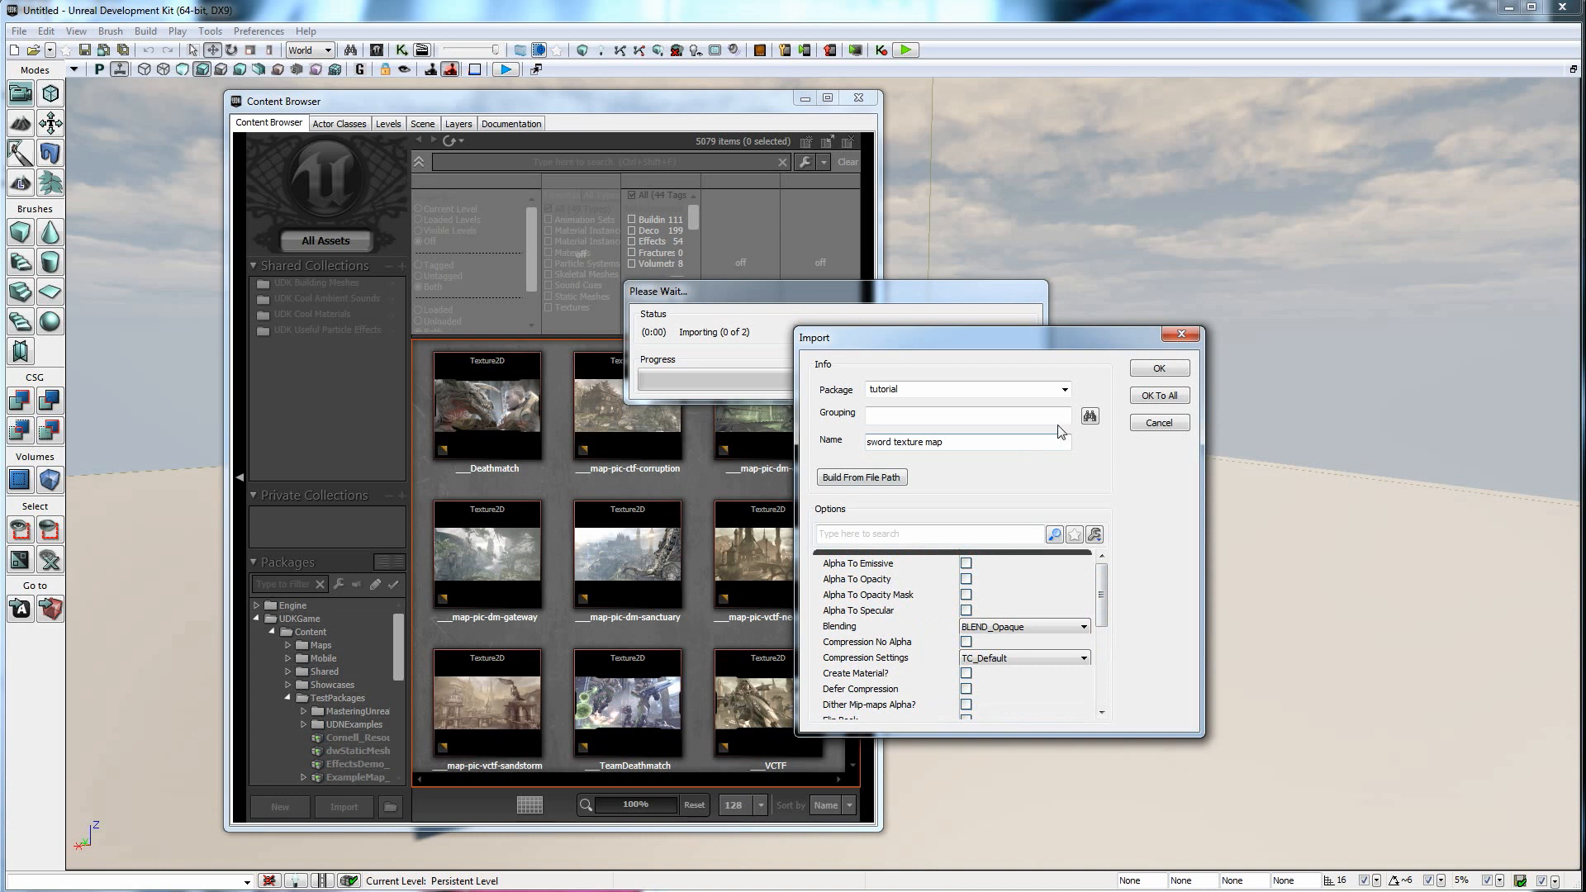
click(1156, 370)
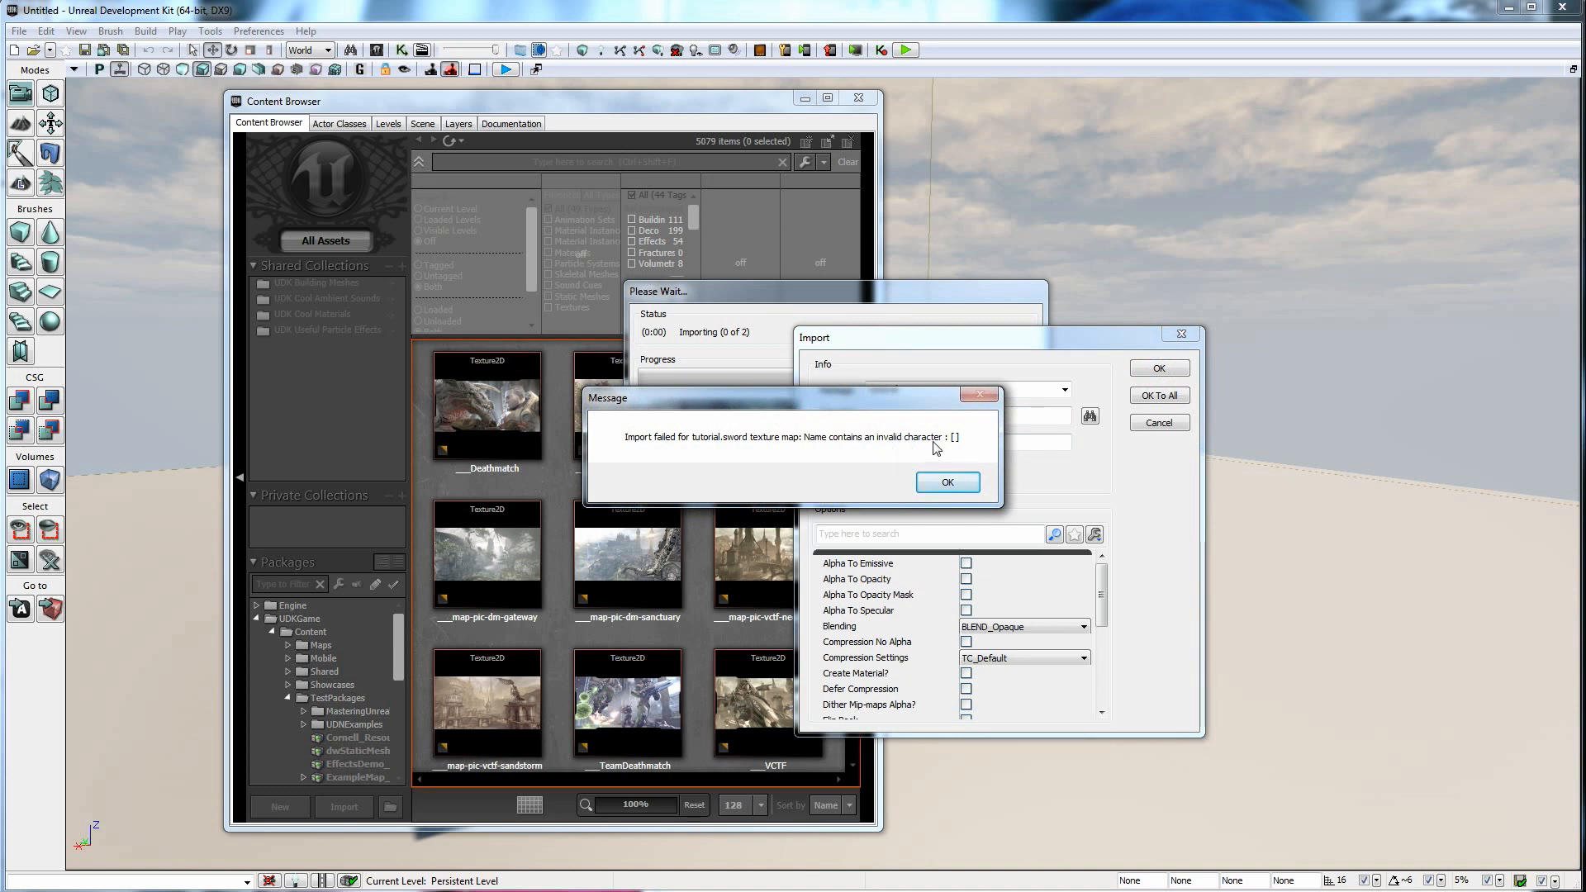
Dismiss the message, rename the texture sword_texture_map with underscores instead of spaces, and import it.
click(947, 481)
drag(890, 443, 894, 442)
key(BackSpace)
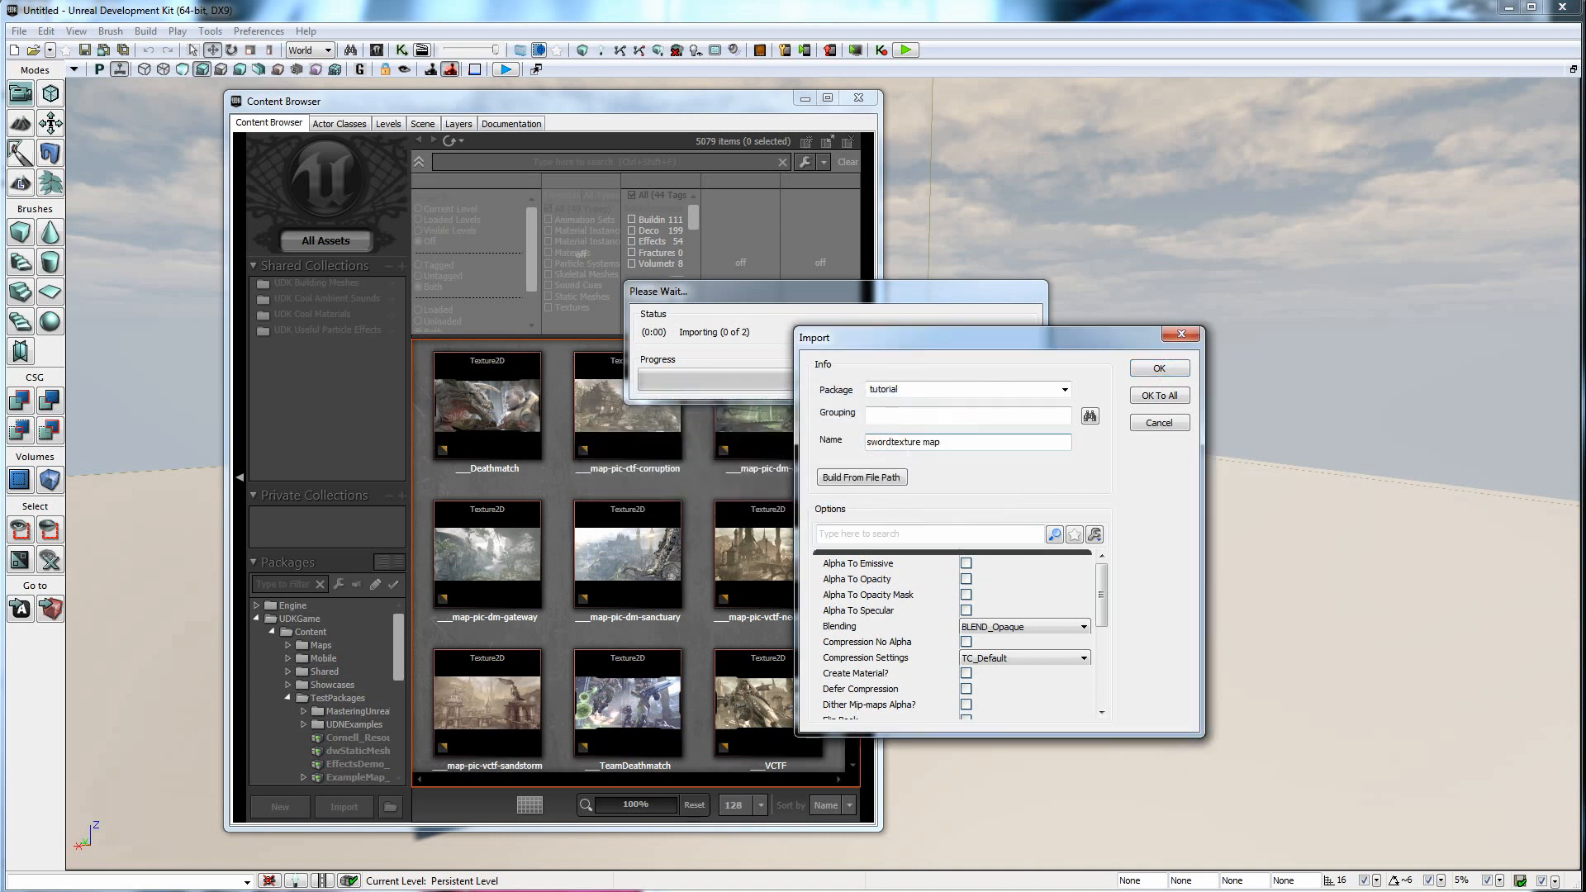
text(_)
click(930, 443)
click(950, 442)
click(1145, 368)
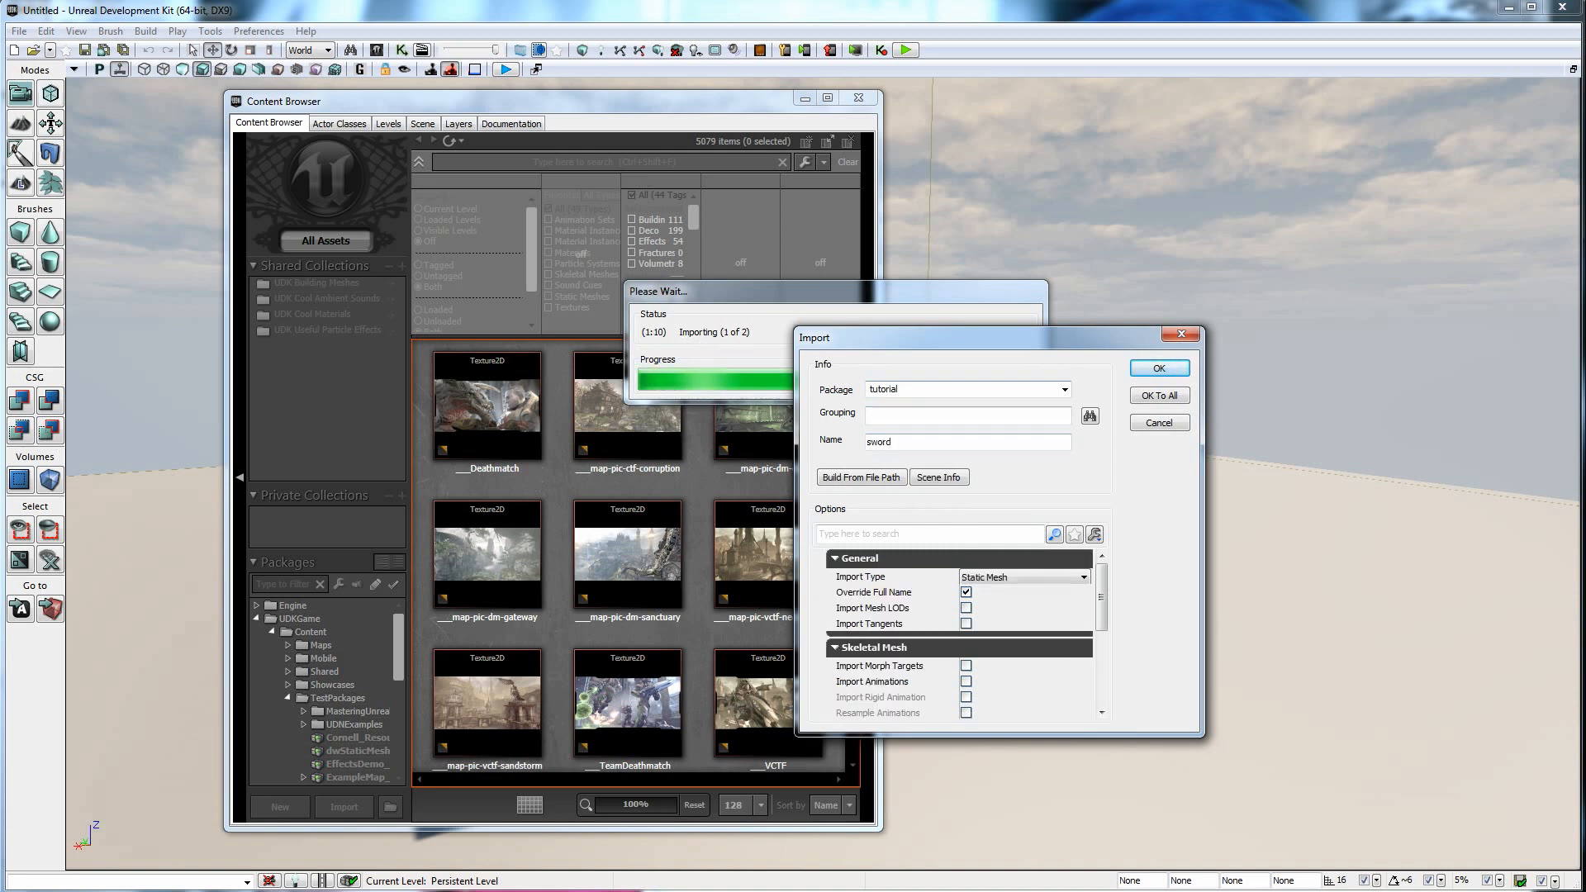
Import the FBX model as a Static Mesh named sword into the tutorial package with the existing options.
double_click(905, 390)
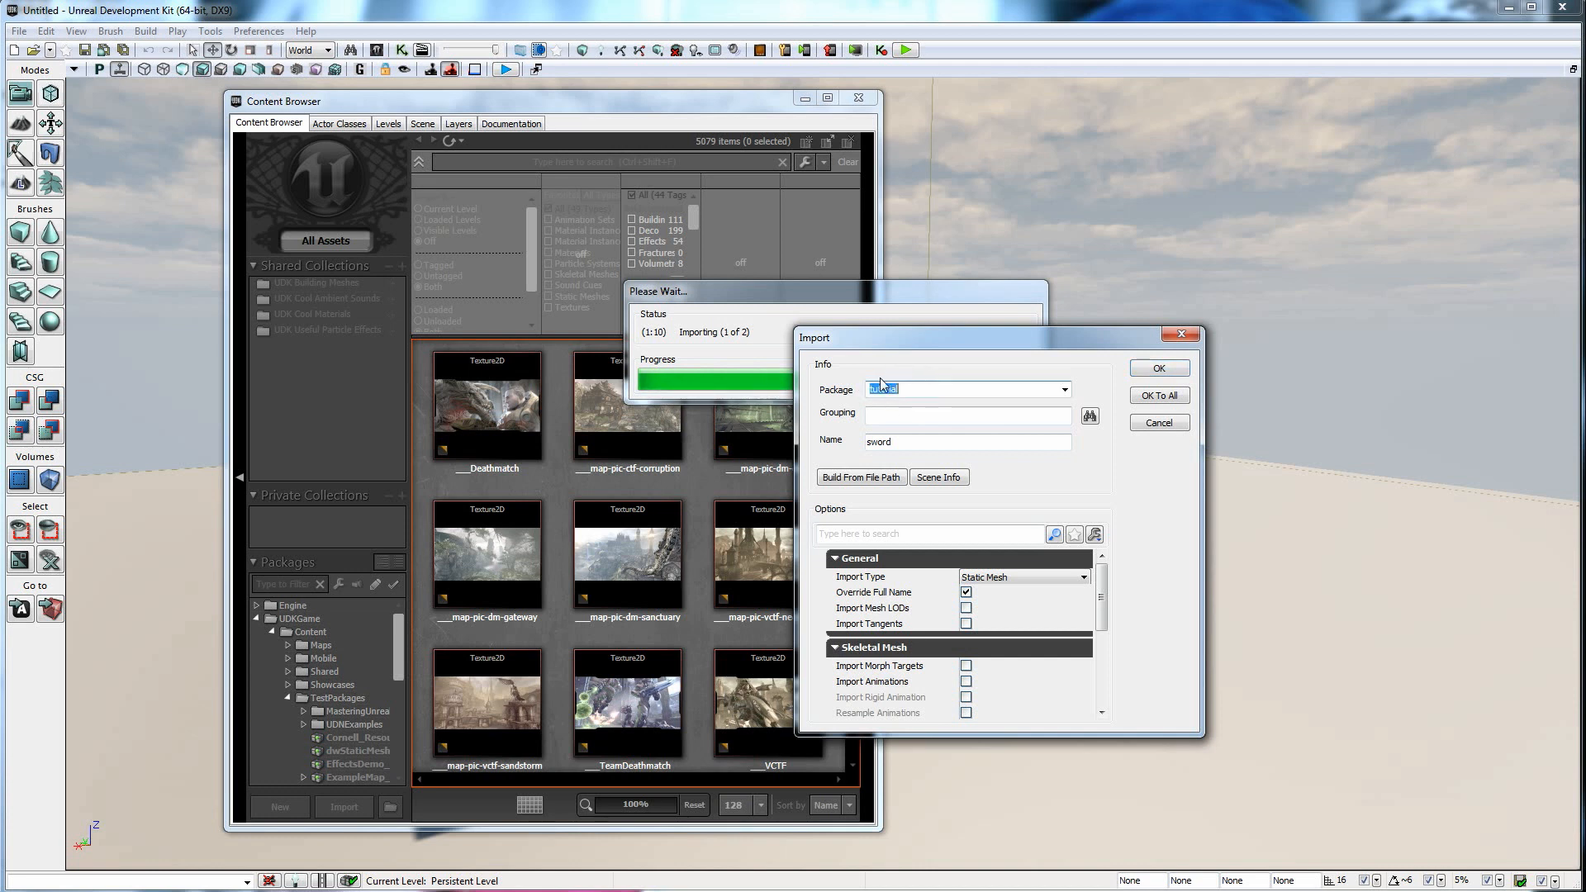
click(904, 443)
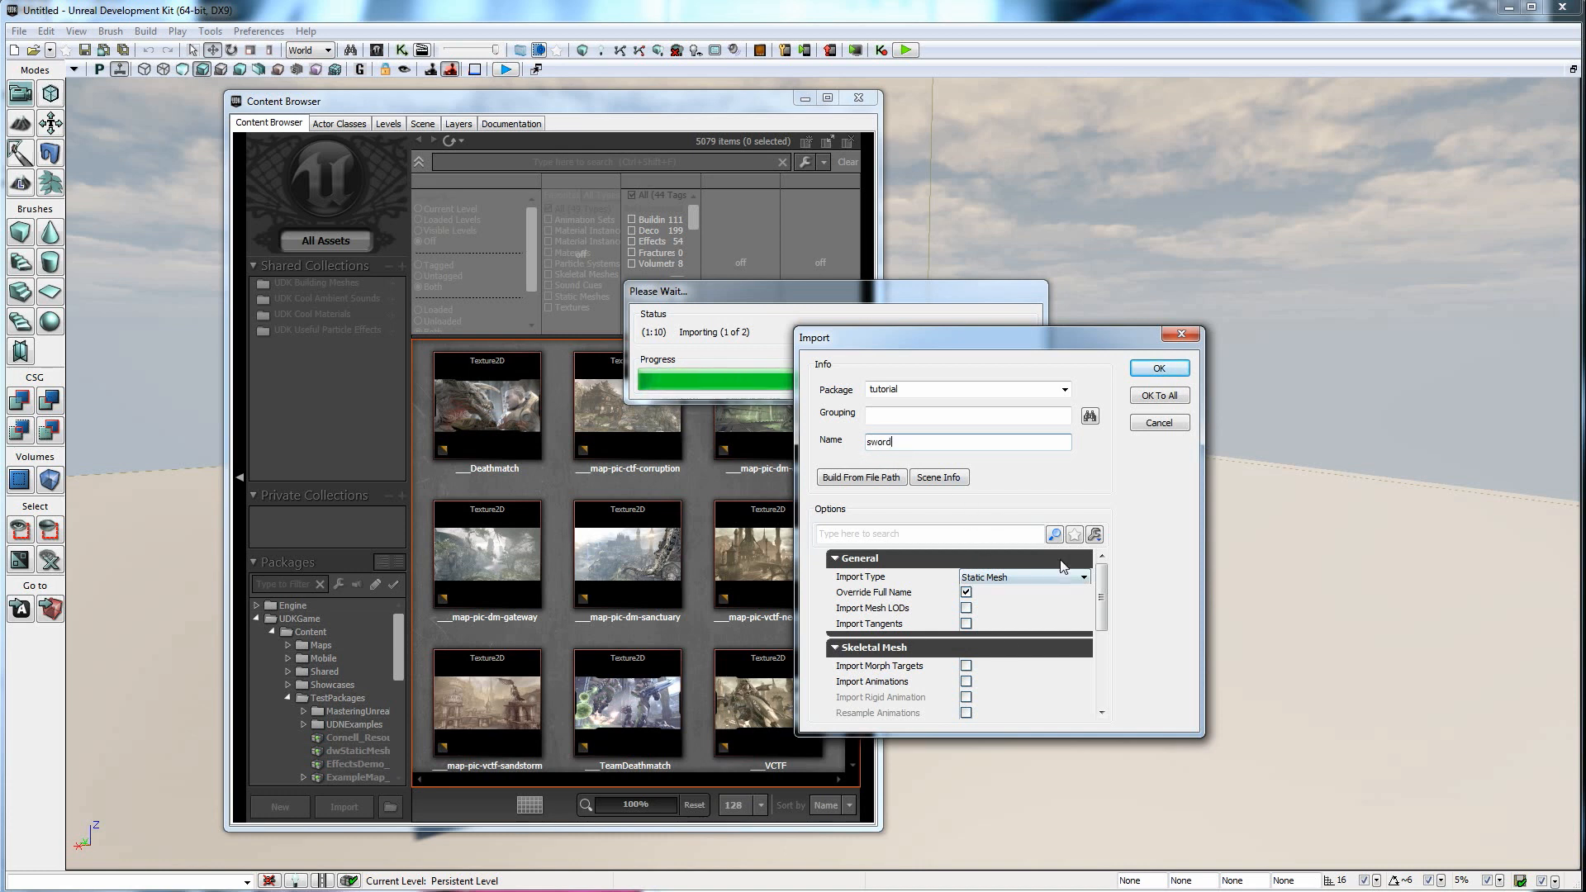
mouse_move(1103, 582)
mouse_down()
mouse_move(1122, 678)
mouse_move(1117, 573)
mouse_up()
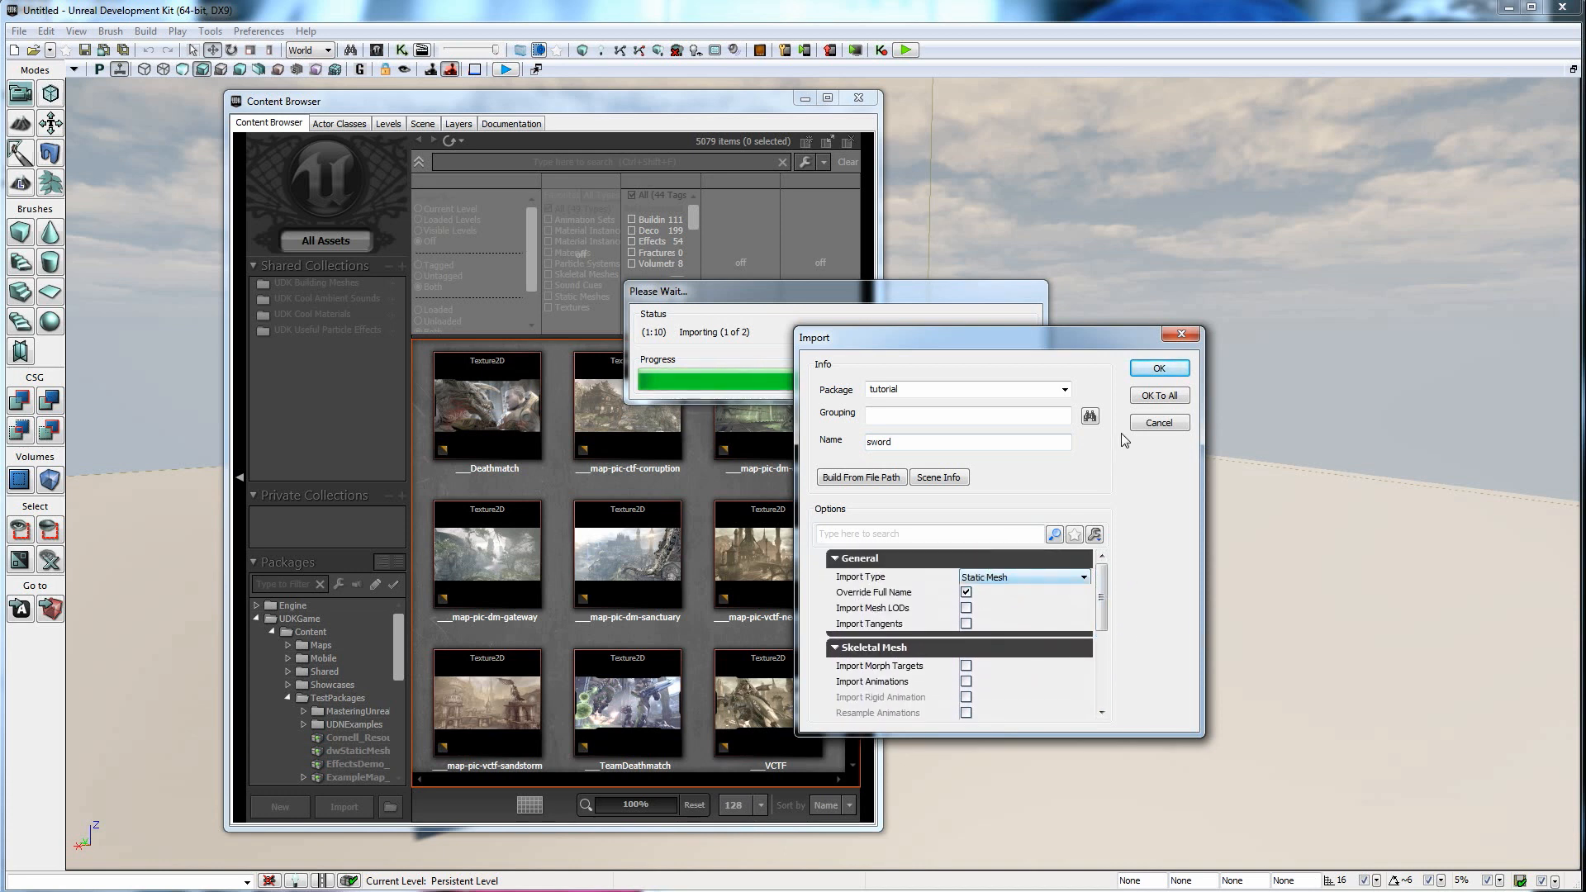
click(1152, 374)
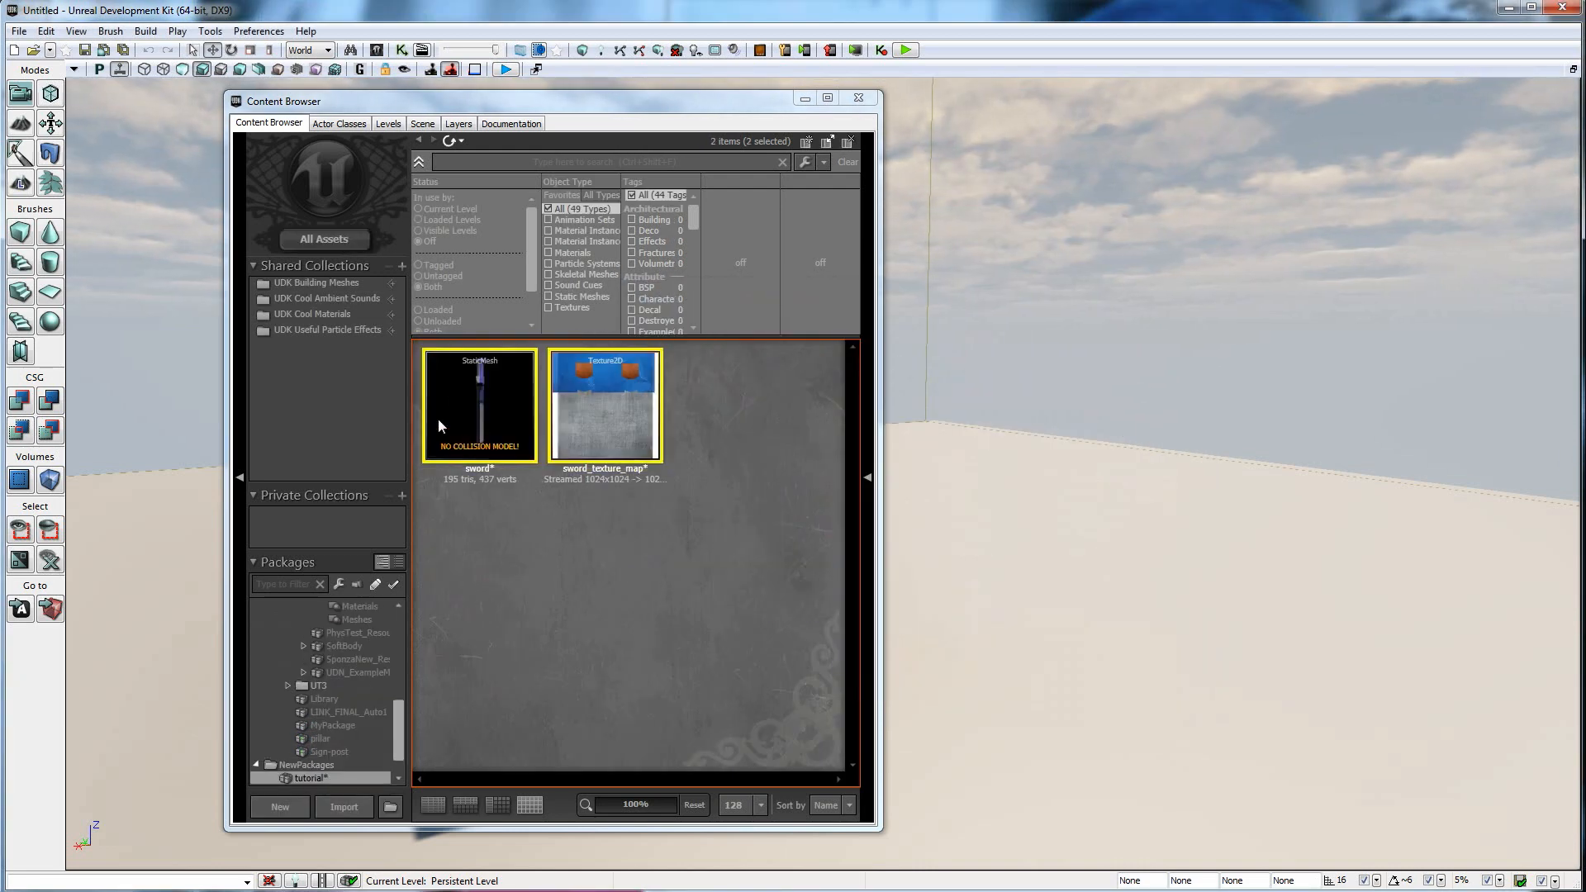
Check the imported sword mesh and sword_texture_map in the tutorial package and clear the selection.
click(606, 523)
click(746, 515)
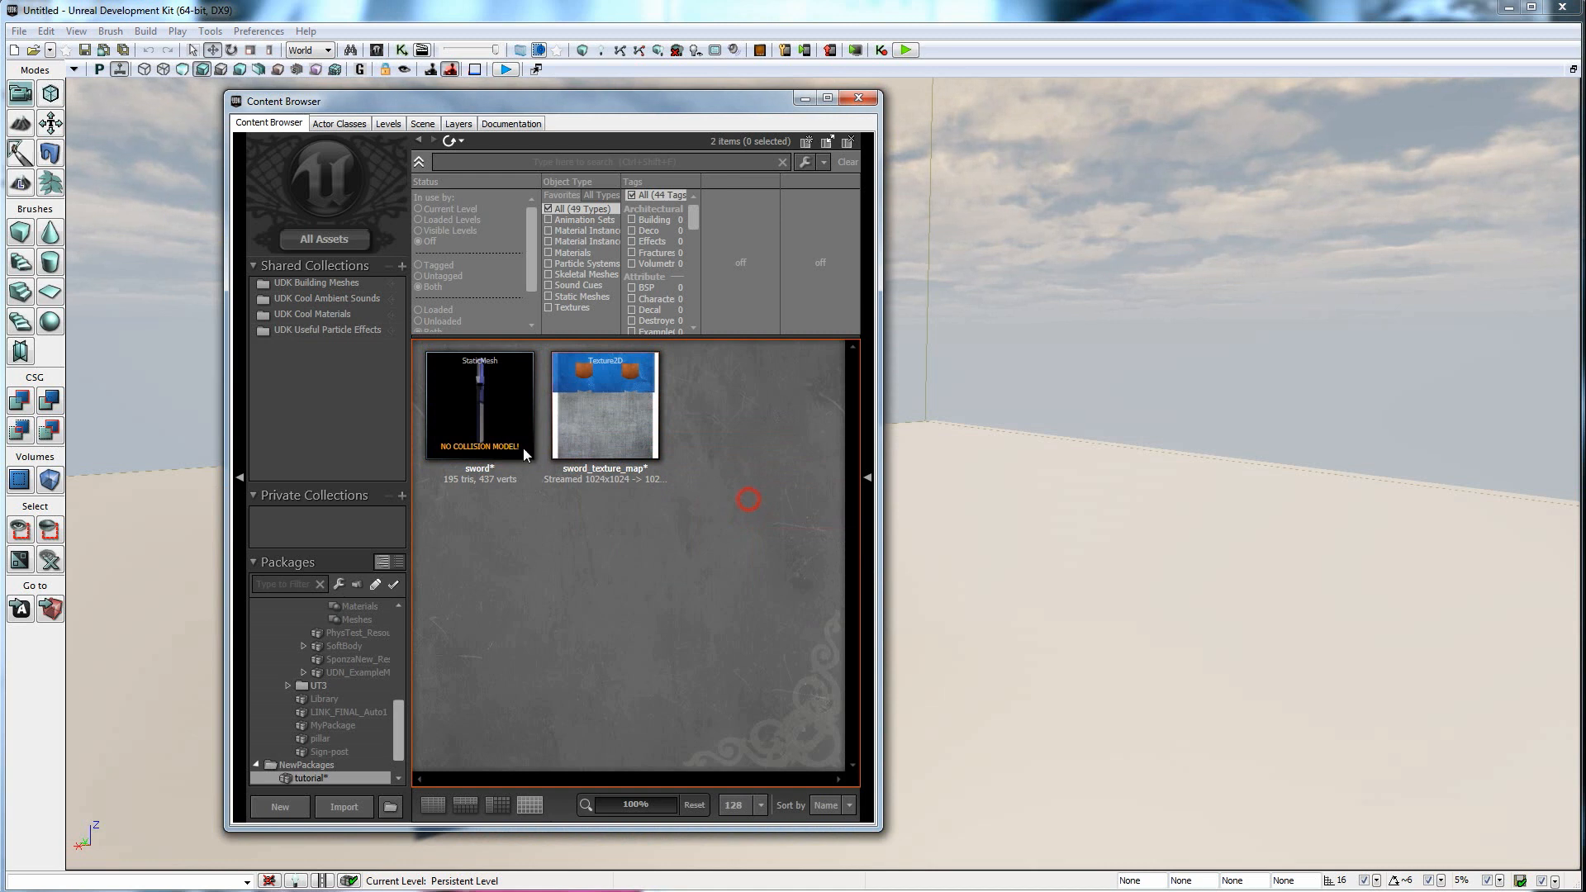
click(502, 428)
ctrl+click(581, 407)
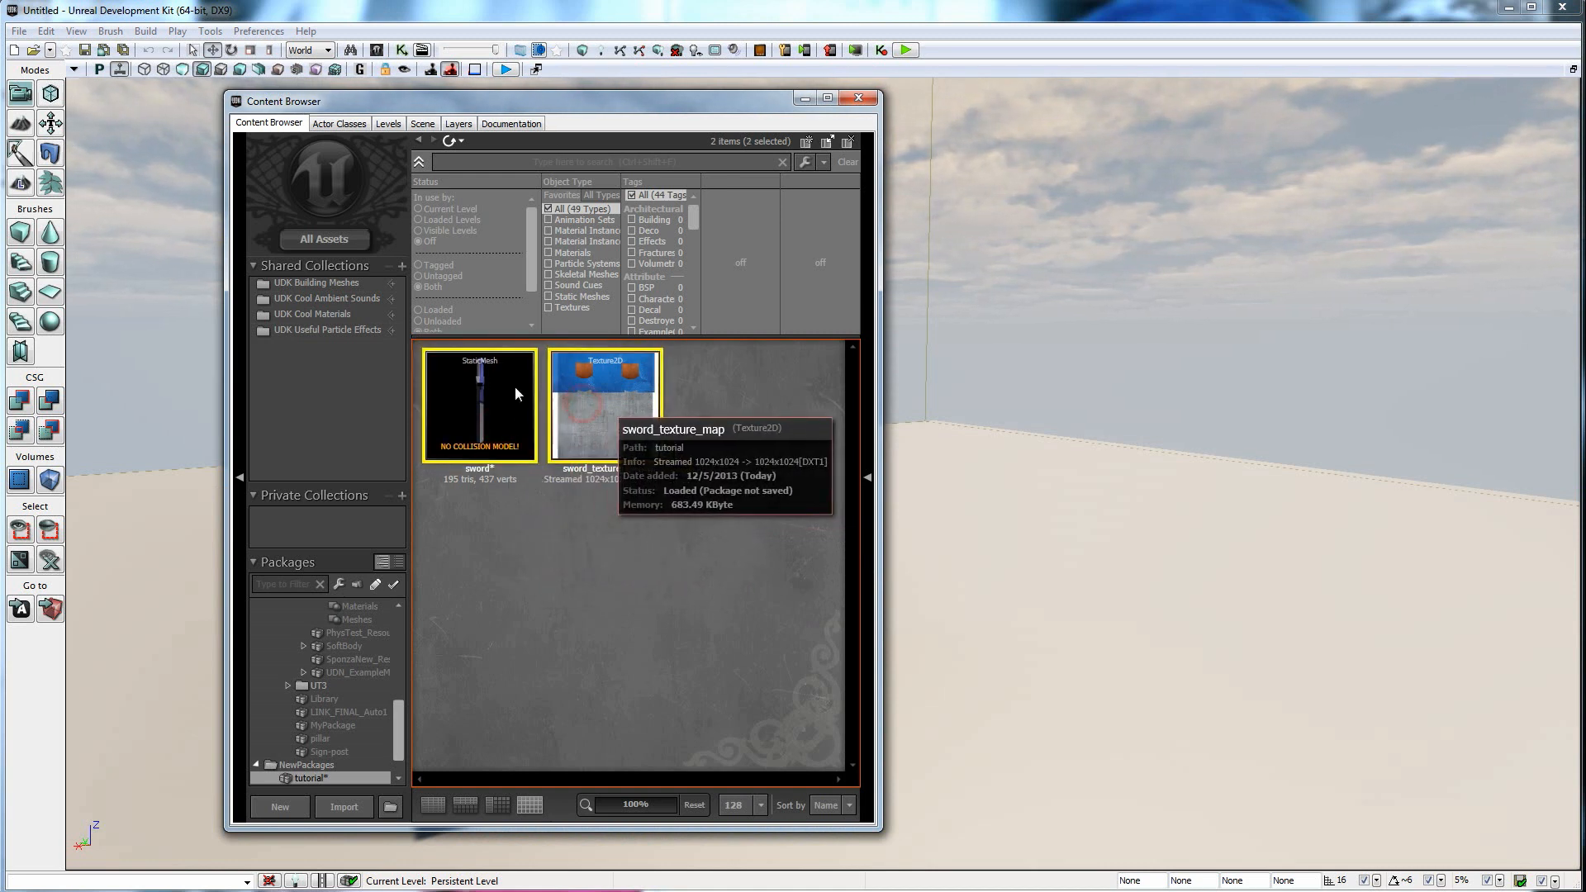
click(750, 543)
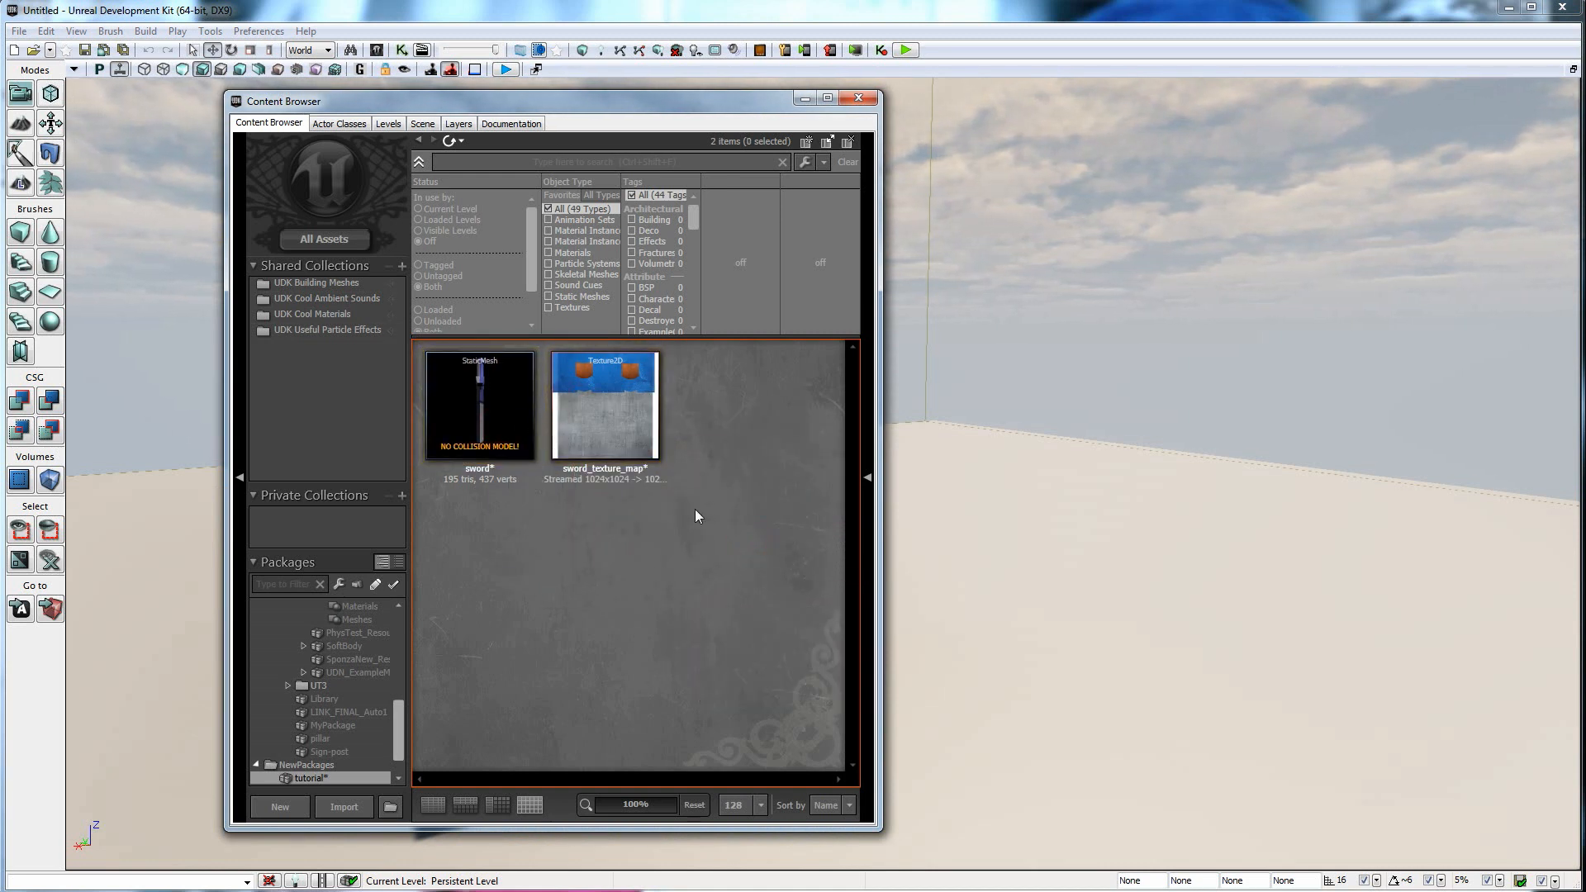
Place the sword static mesh on the level floor and view it from closer up.
click(503, 405)
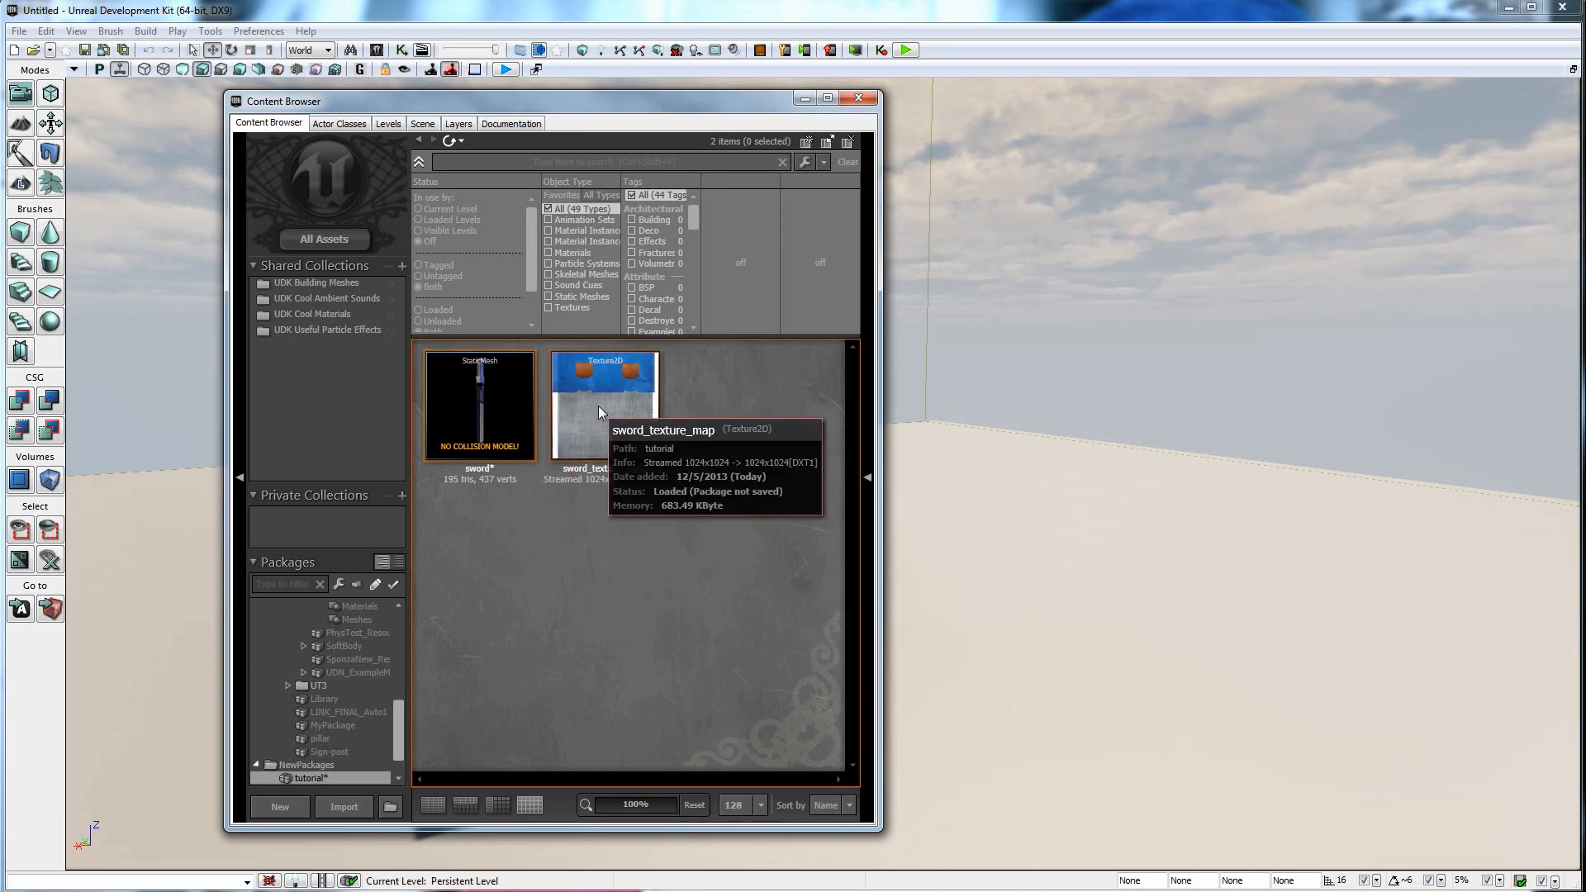
drag(524, 413, 1133, 648)
right_drag(1133, 648, 1167, 549)
drag(1167, 548, 1165, 545)
drag(1133, 648, 1136, 652)
mouse_move(1024, 680)
mouse_down()
mouse_move(996, 674)
mouse_move(1017, 673)
mouse_up()
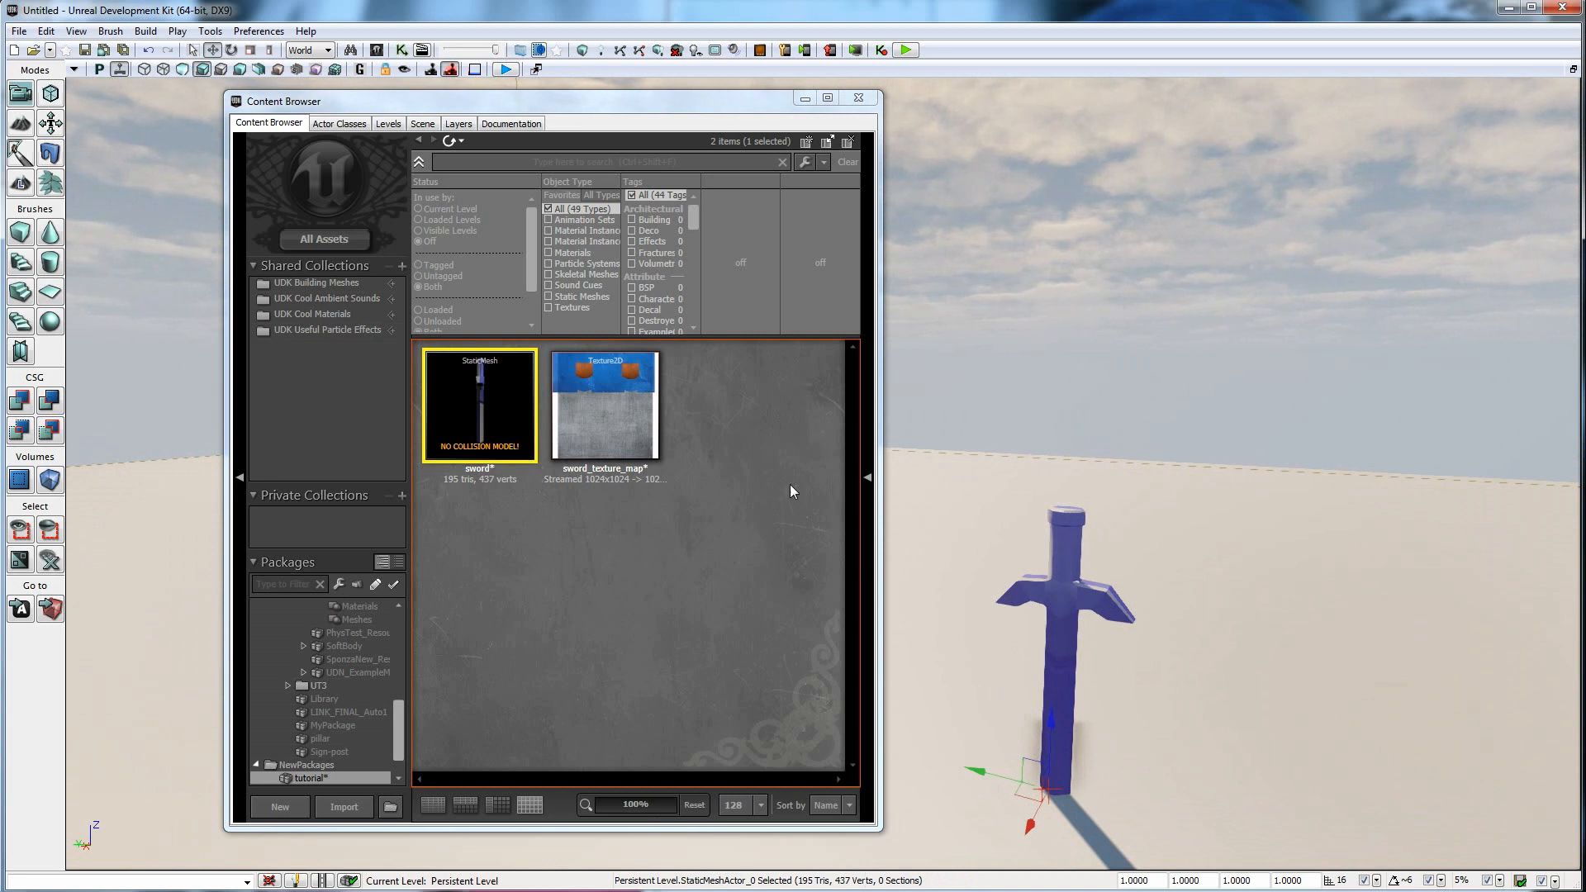
mouse_move(1143, 536)
mouse_down()
mouse_move(1149, 560)
mouse_move(1125, 555)
mouse_up()
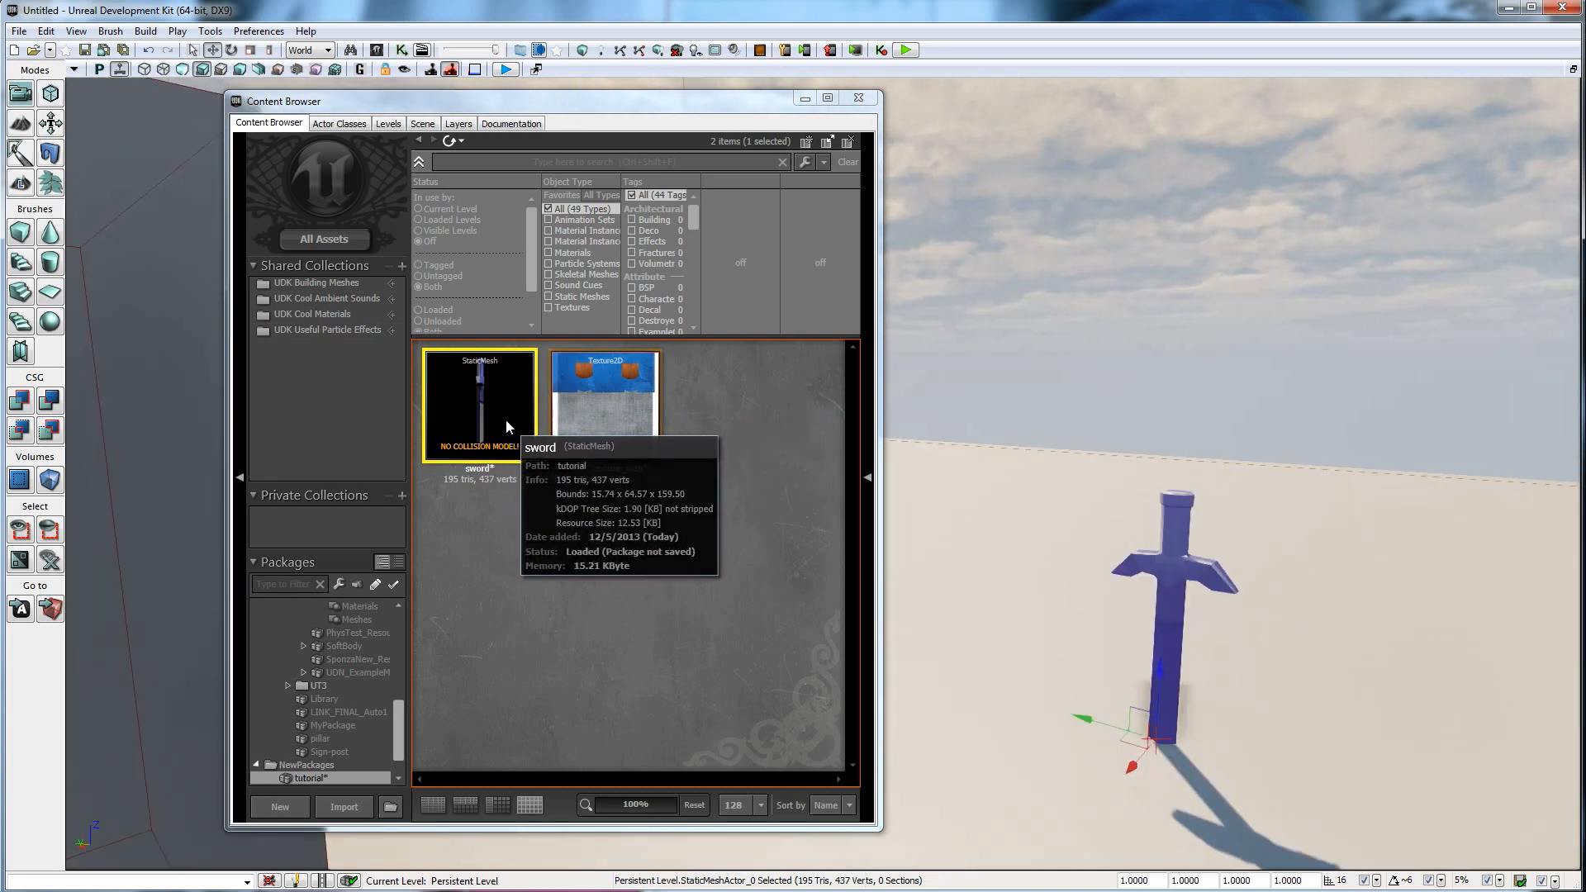
Create a new Material named M_sword in the tutorial package.
click(607, 390)
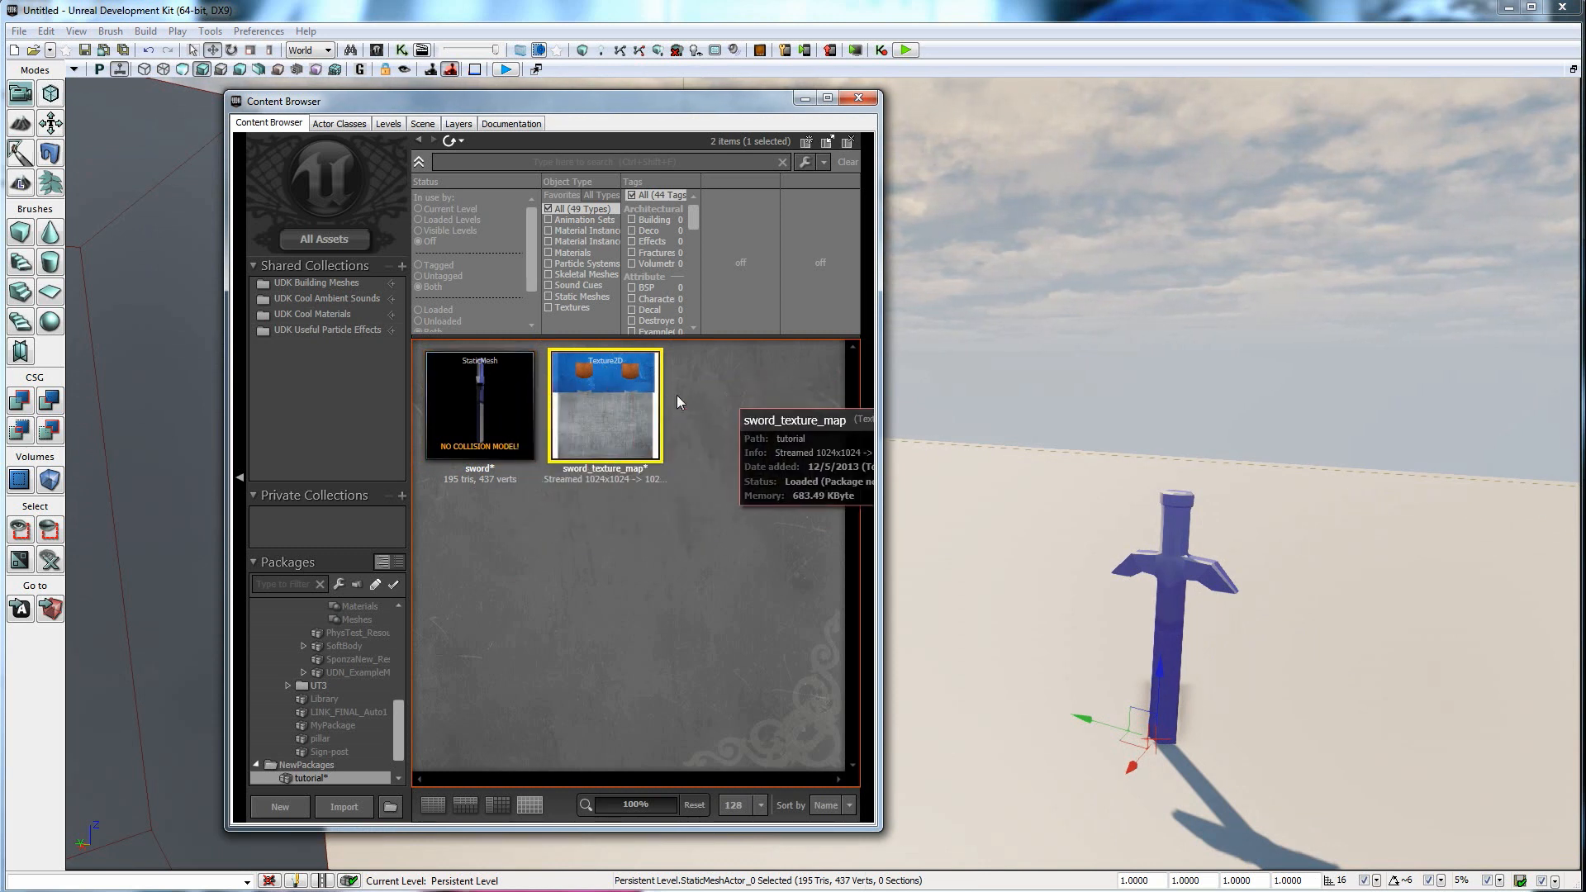
right_click(656, 538)
right_click(698, 552)
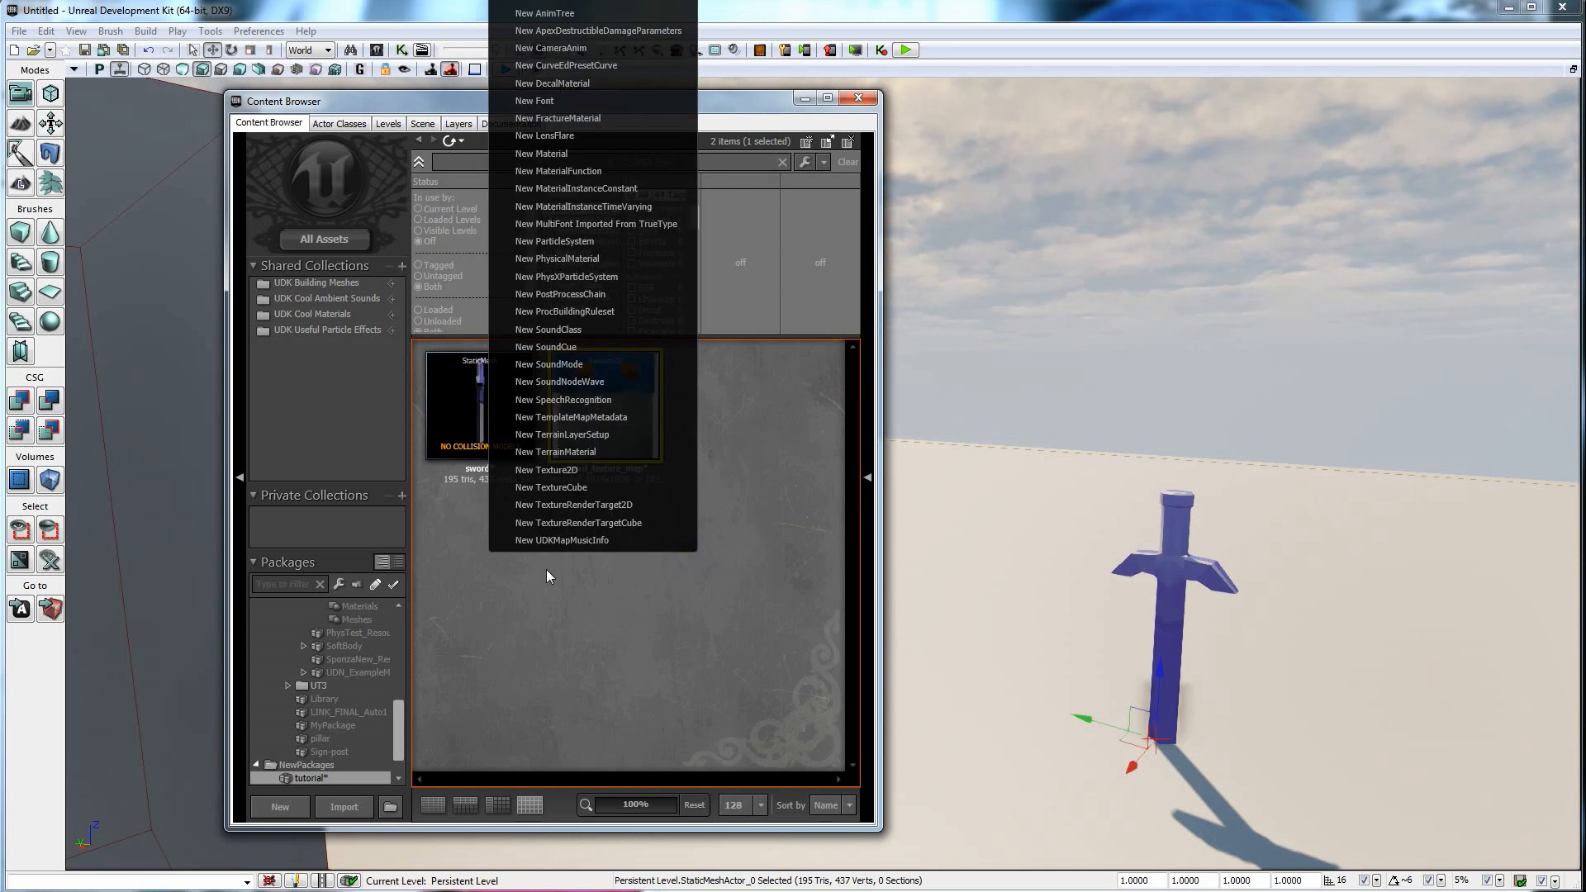
right_click(583, 585)
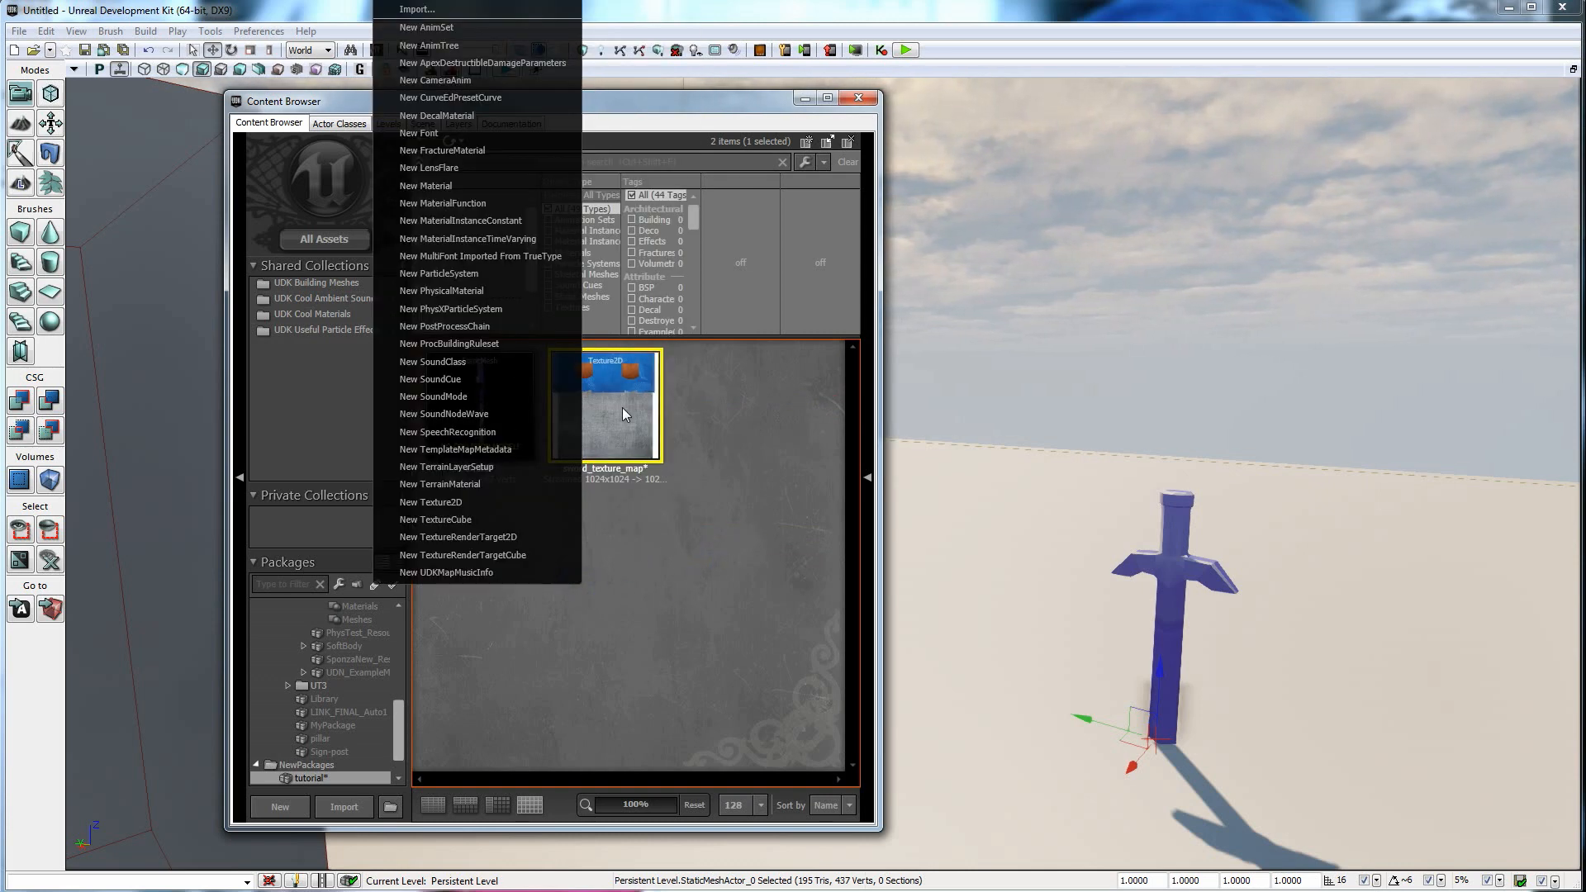
click(453, 190)
click(708, 445)
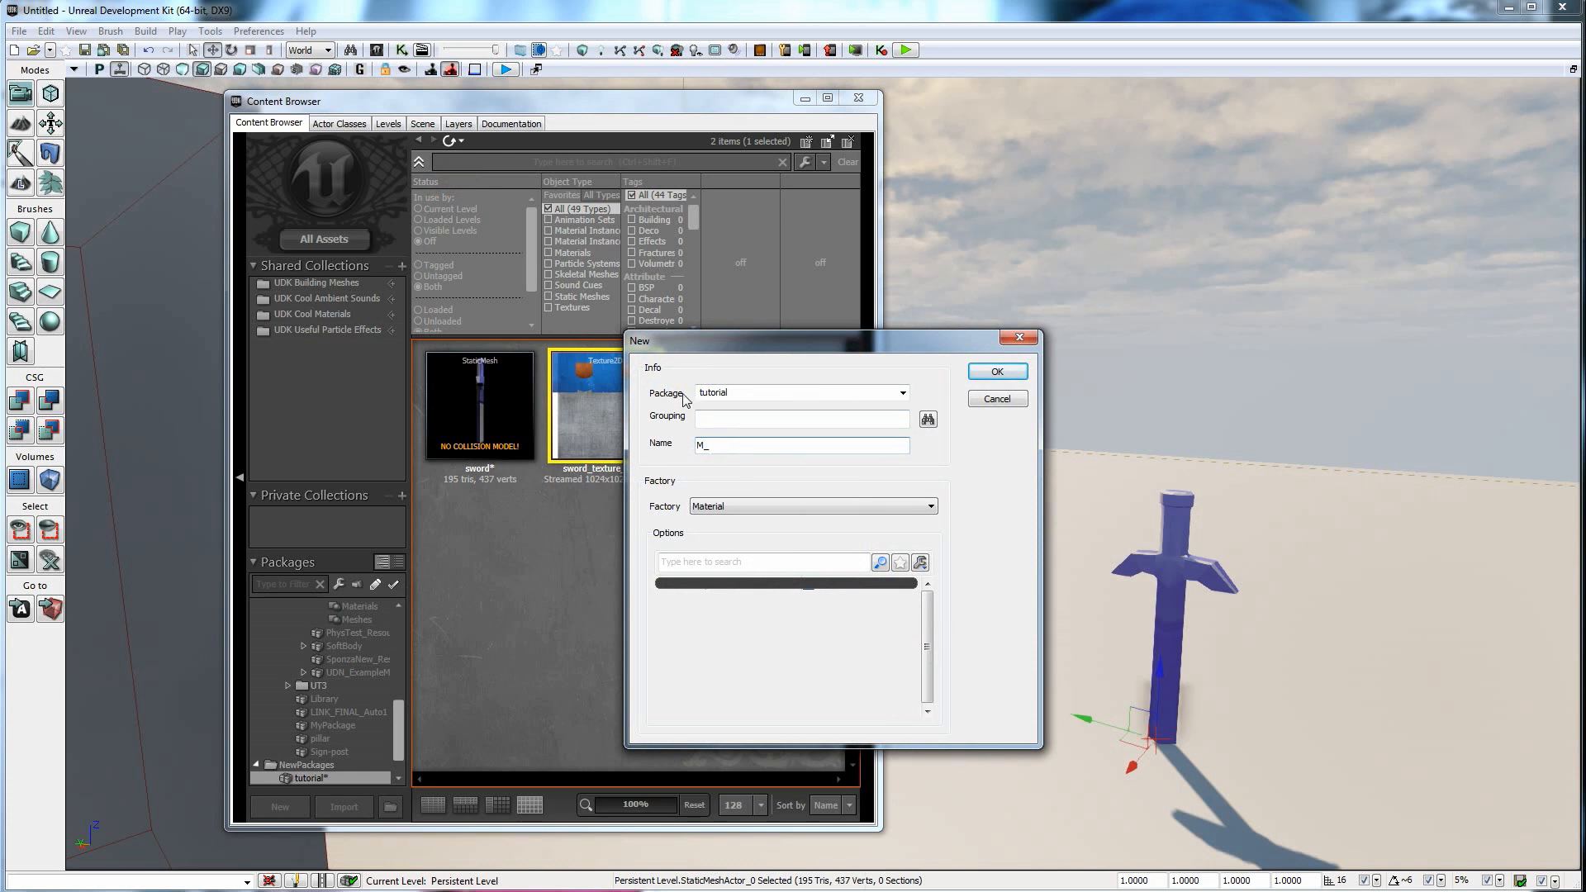
text(sword)
click(980, 371)
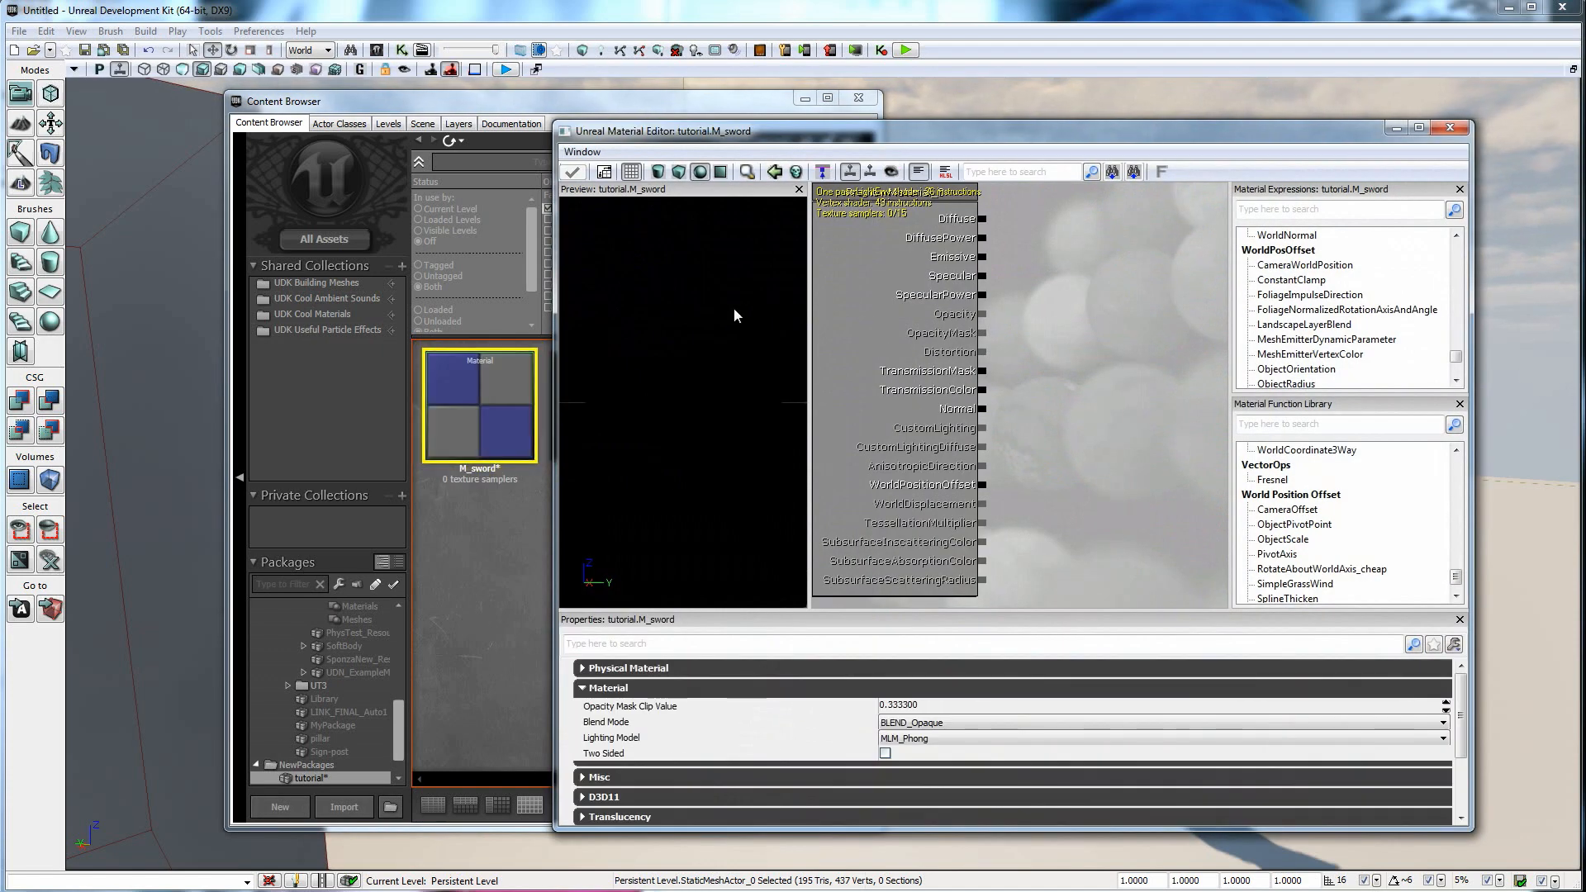
Reposition the Material Editor window beside the asset thumbnails and select sword_texture_map in the Content Browser.
drag(785, 131, 876, 138)
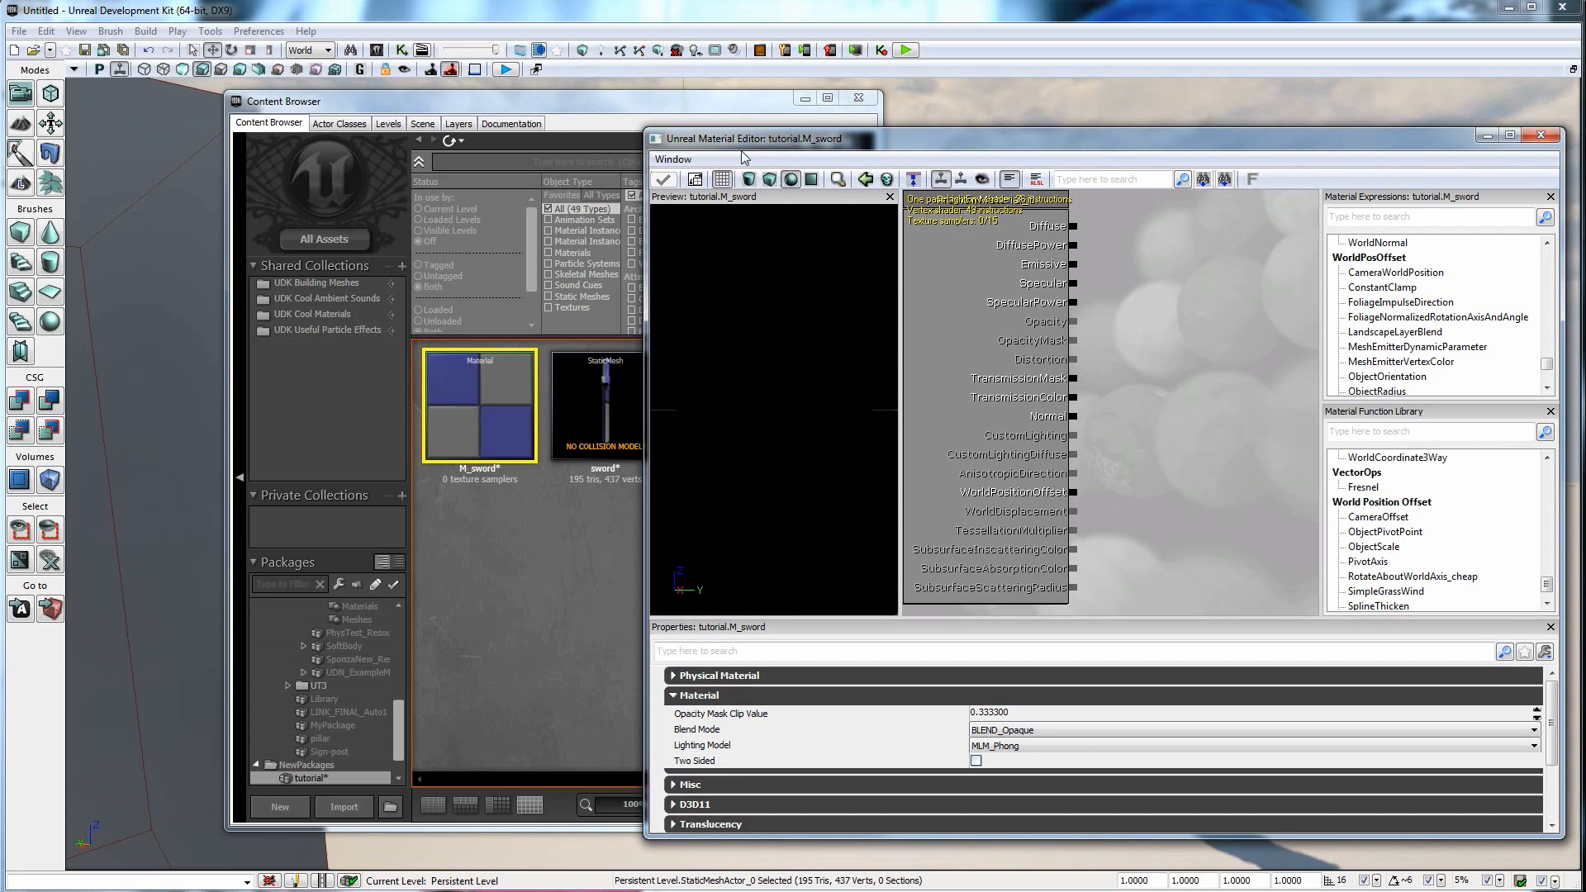
drag(910, 145, 839, 103)
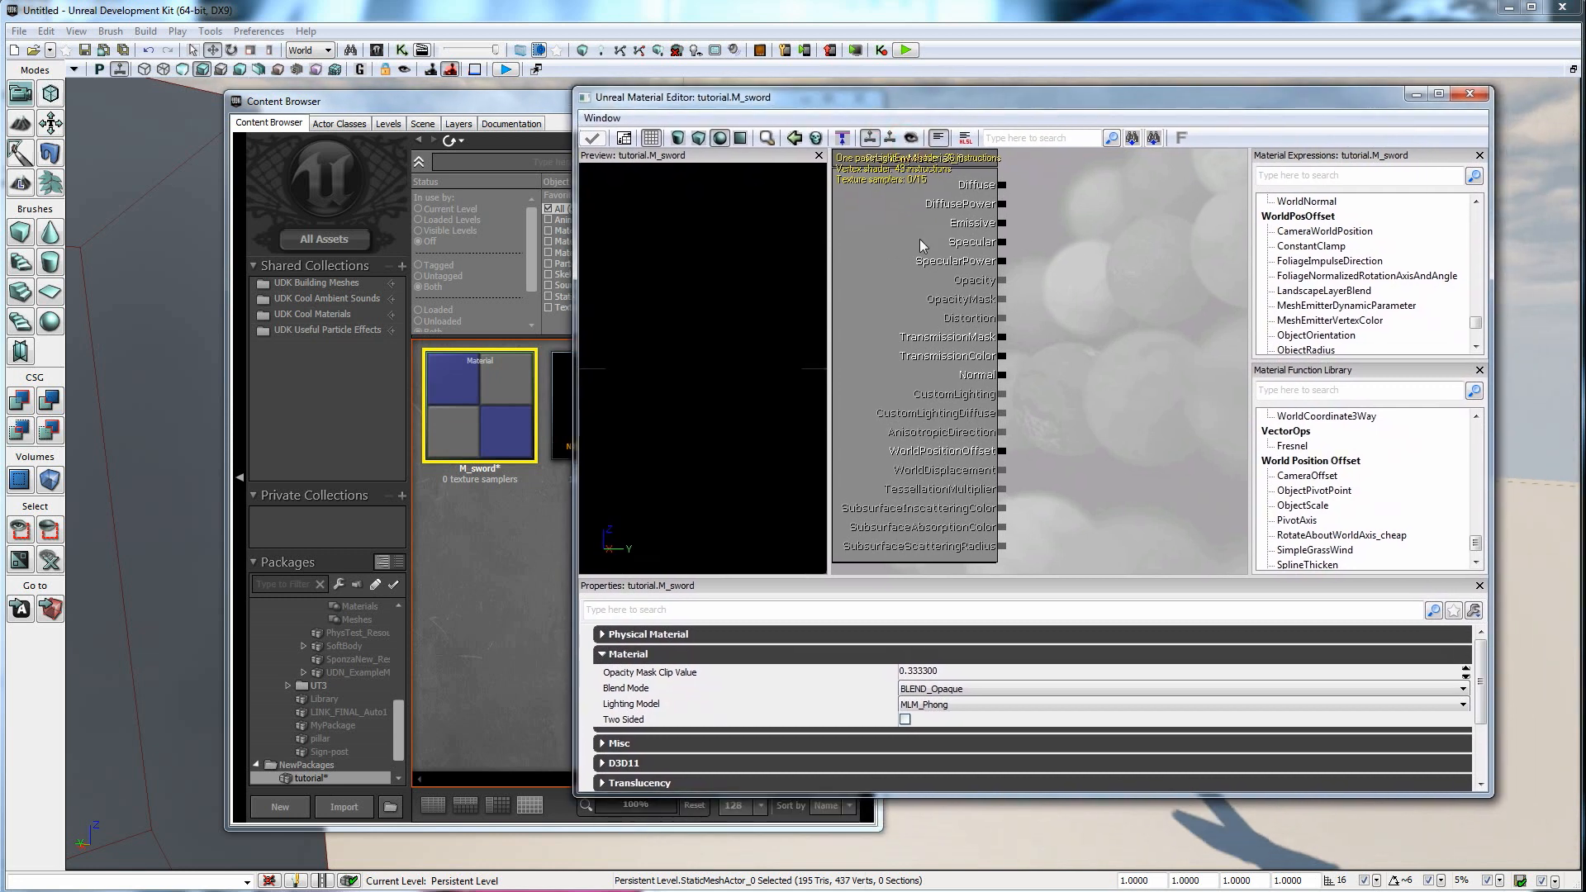
click(564, 431)
click(739, 408)
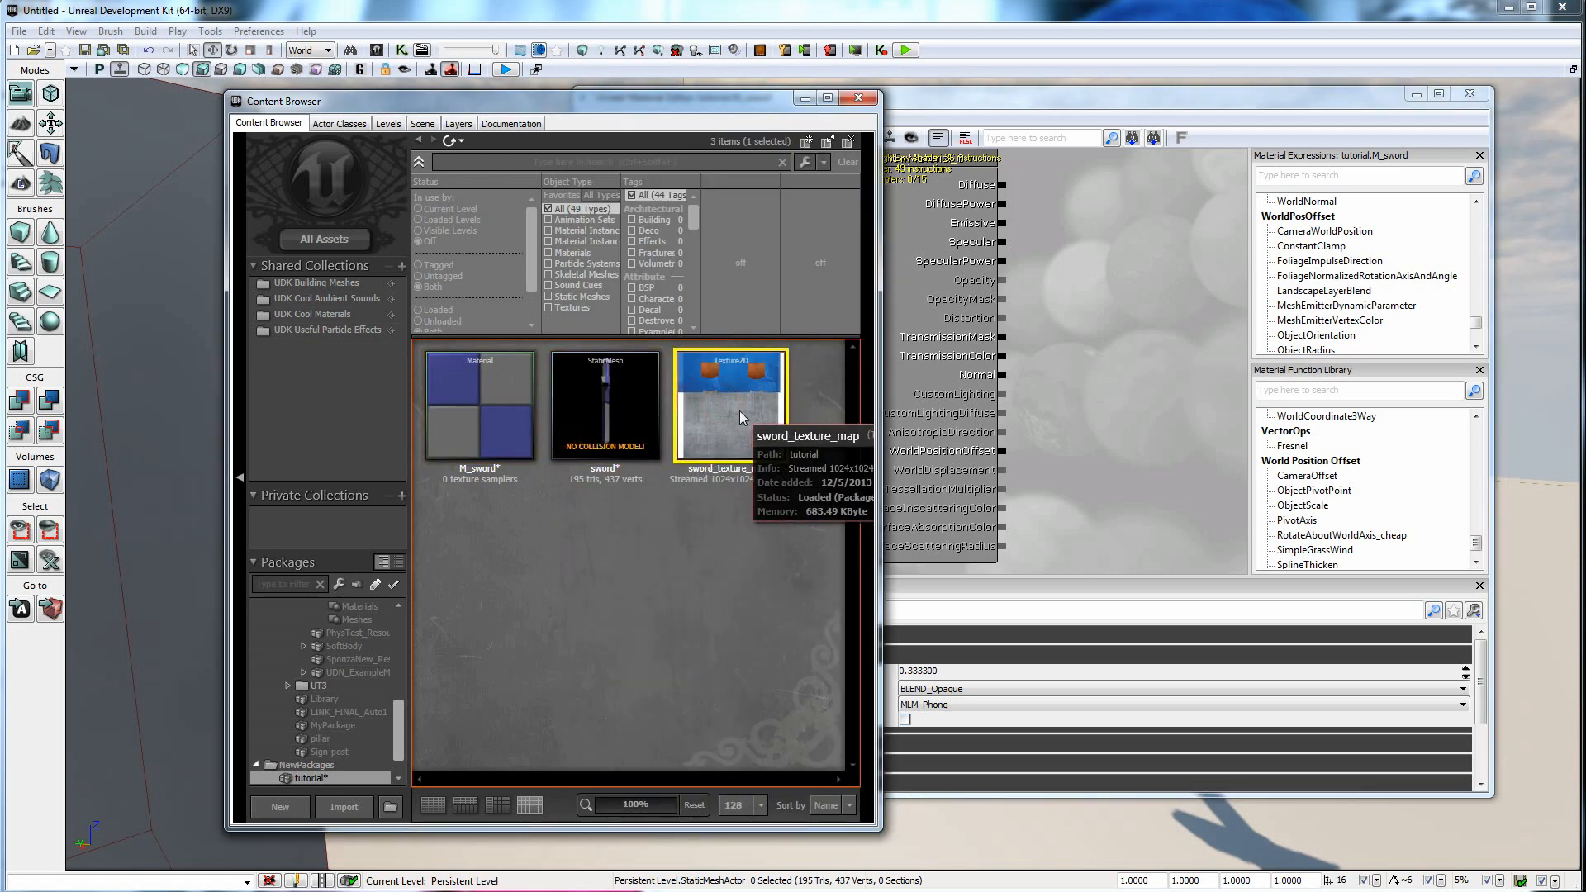
Add sword_texture_map to the M_sword graph as a Texture Sample, connect it to Diffuse, and check the preview sphere.
drag(732, 403, 1118, 318)
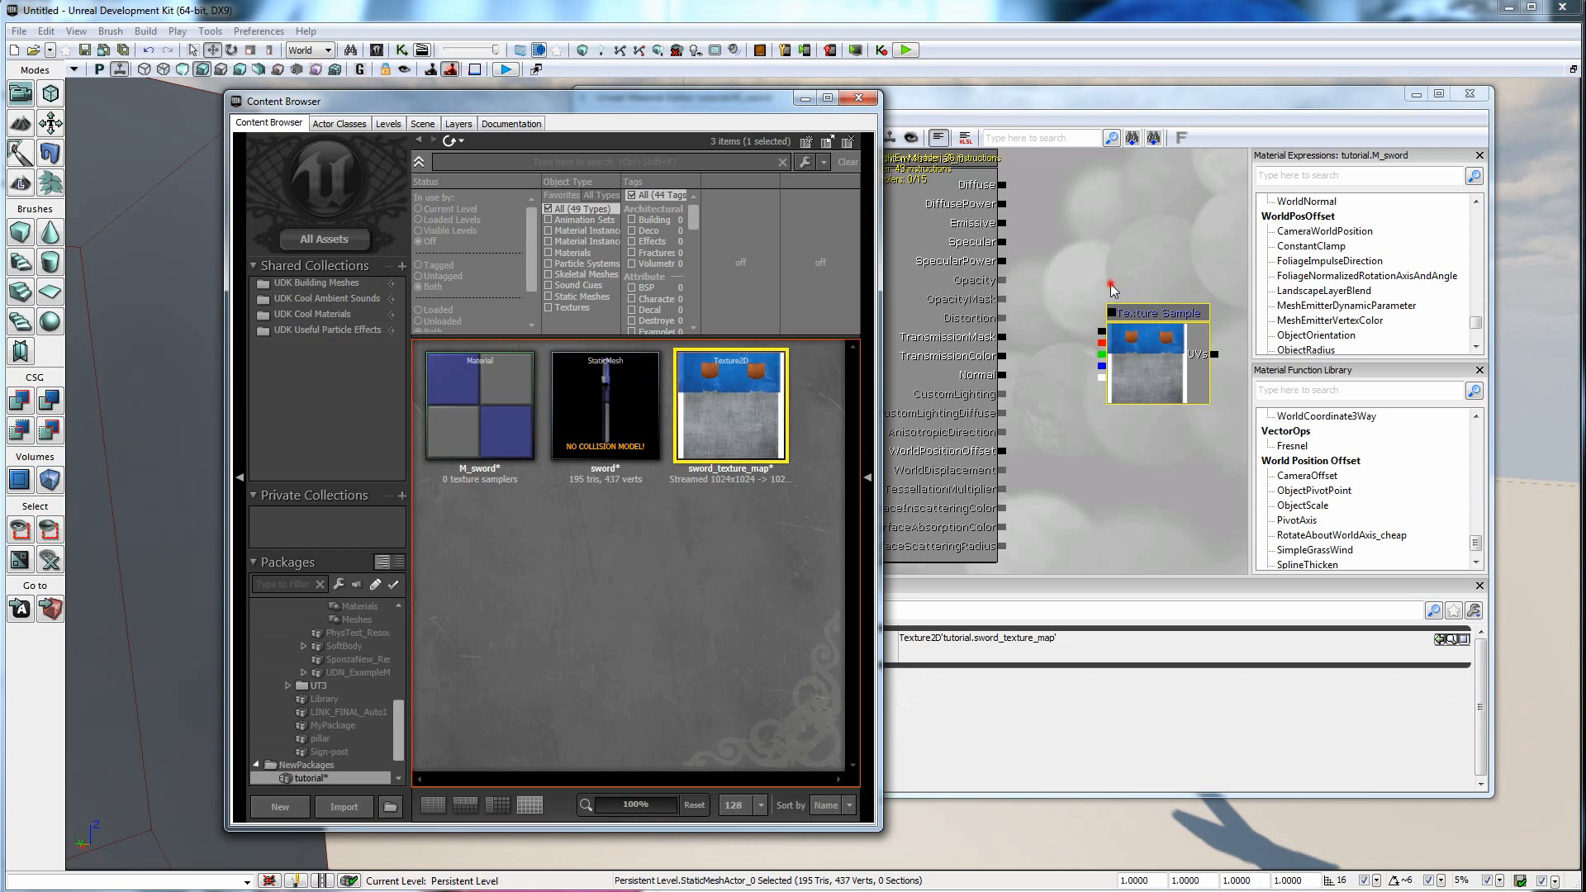
click(1113, 289)
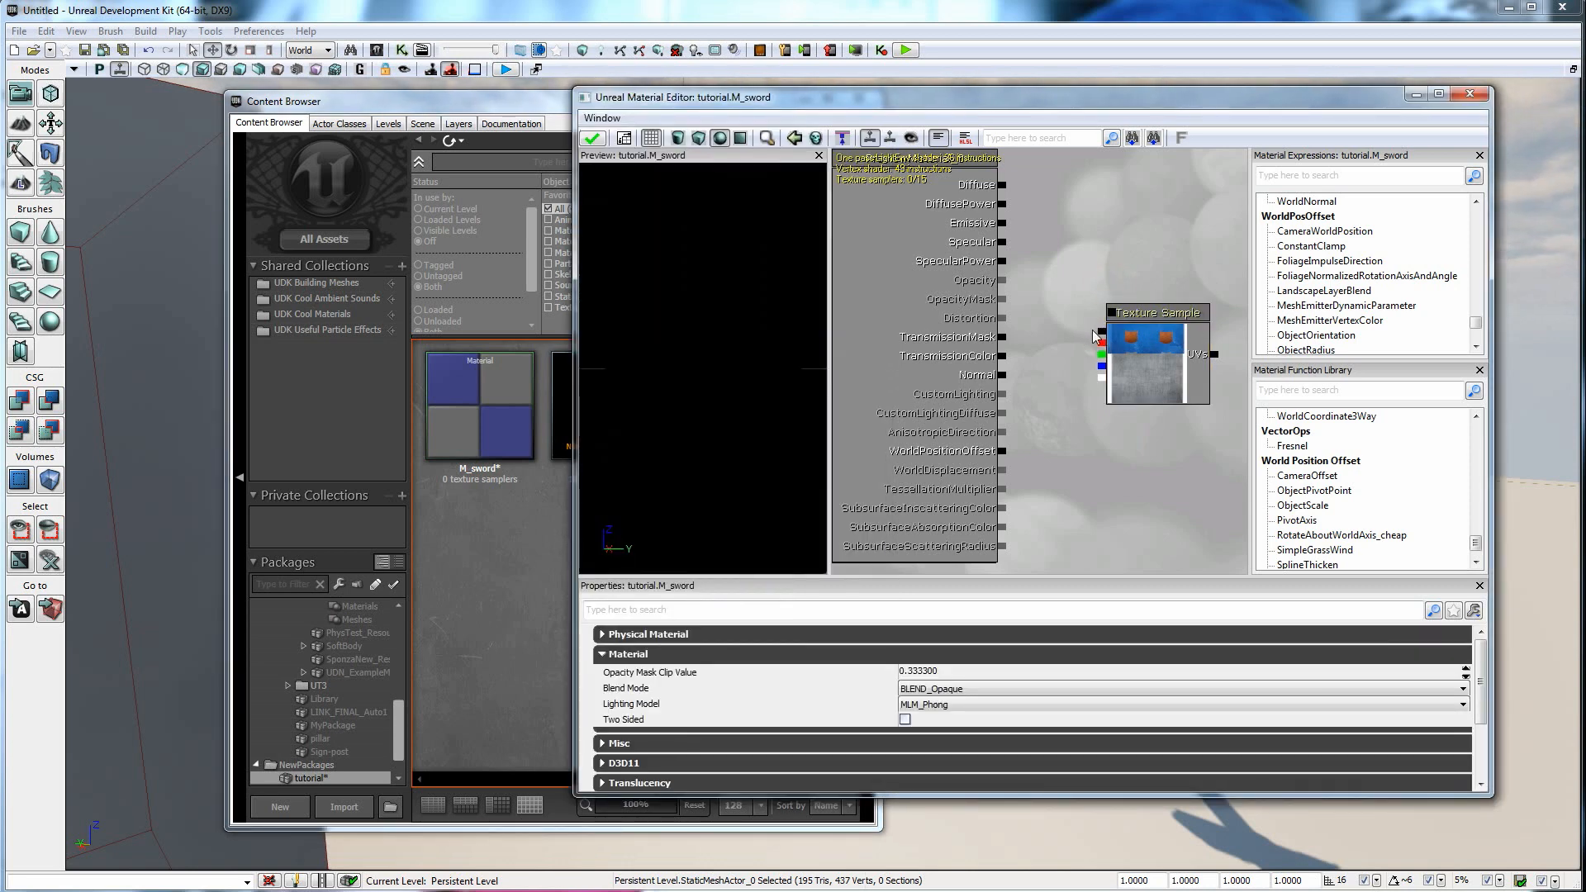
drag(1101, 332, 1003, 186)
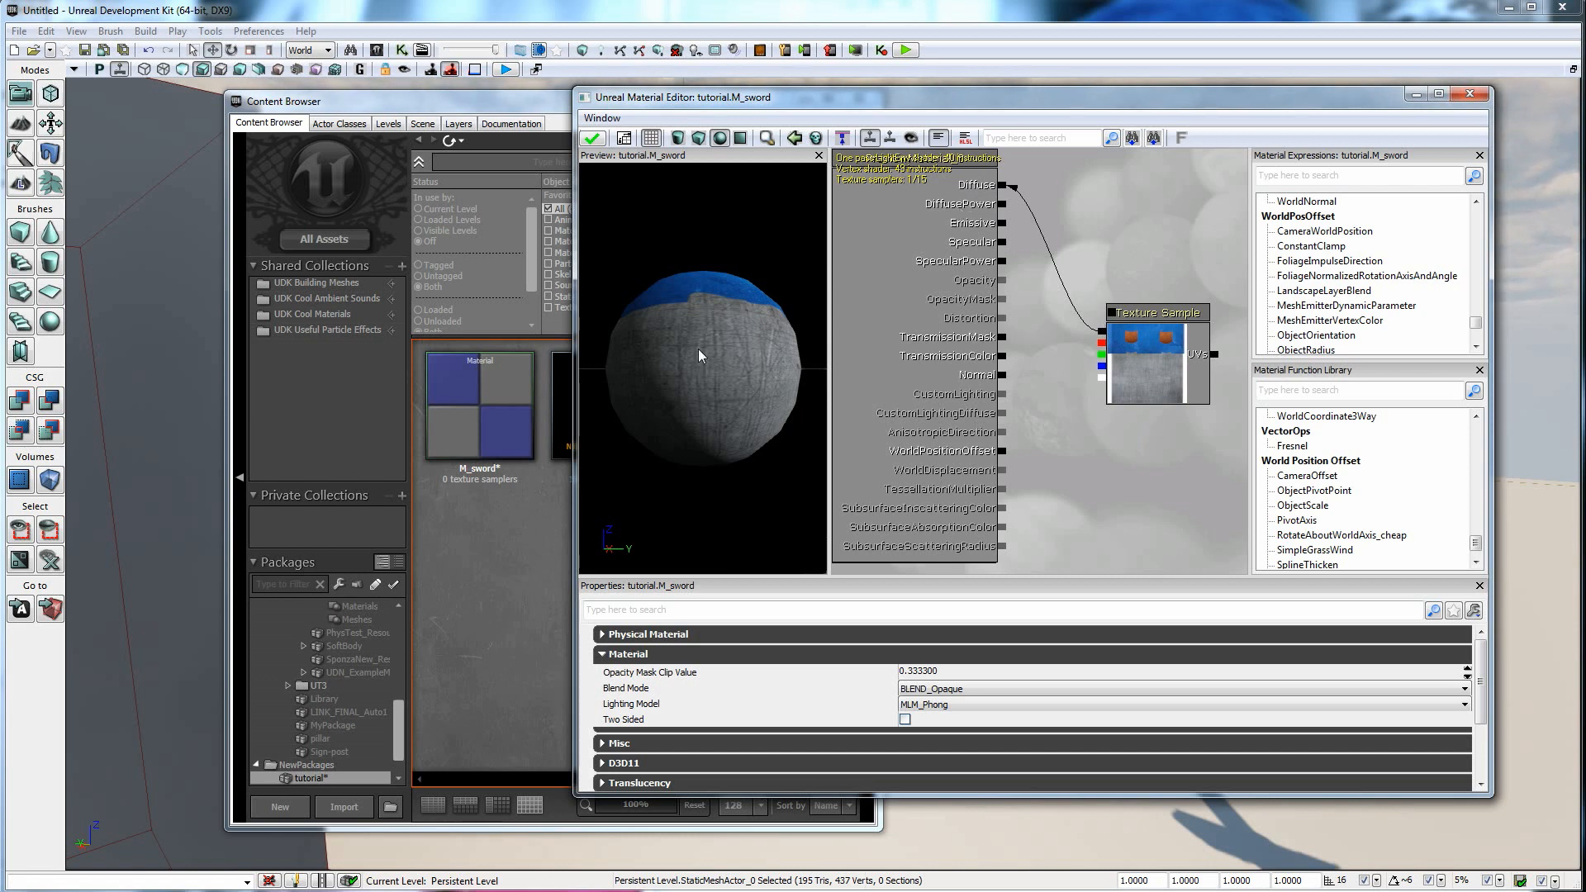
drag(715, 344, 740, 317)
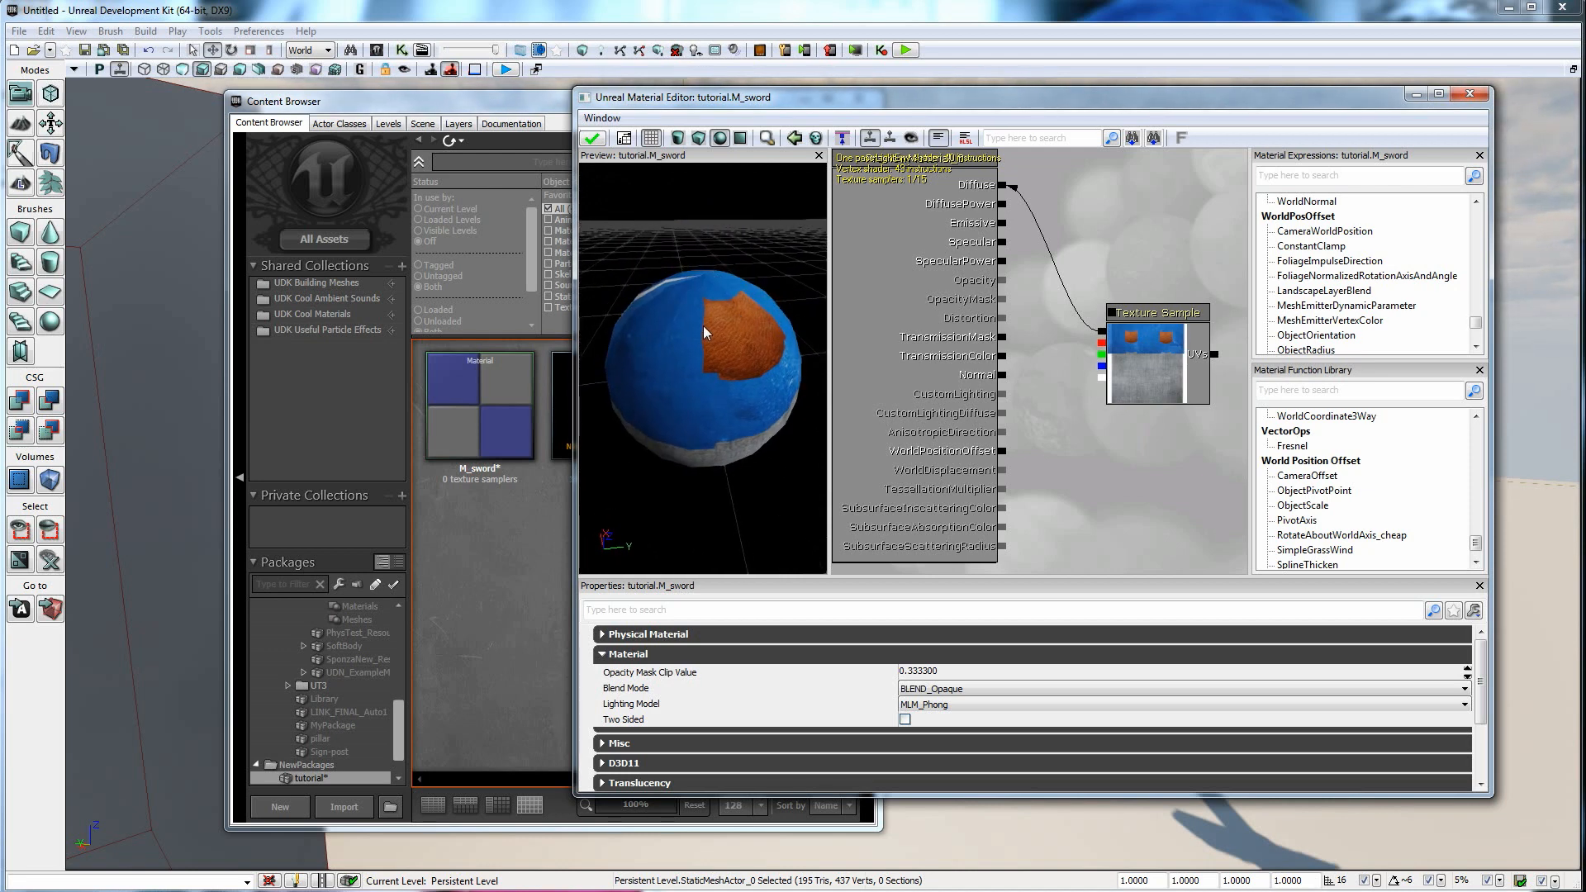
Use the sword static mesh as the M_sword preview mesh and inspect the textured sword up close.
drag(765, 101, 866, 100)
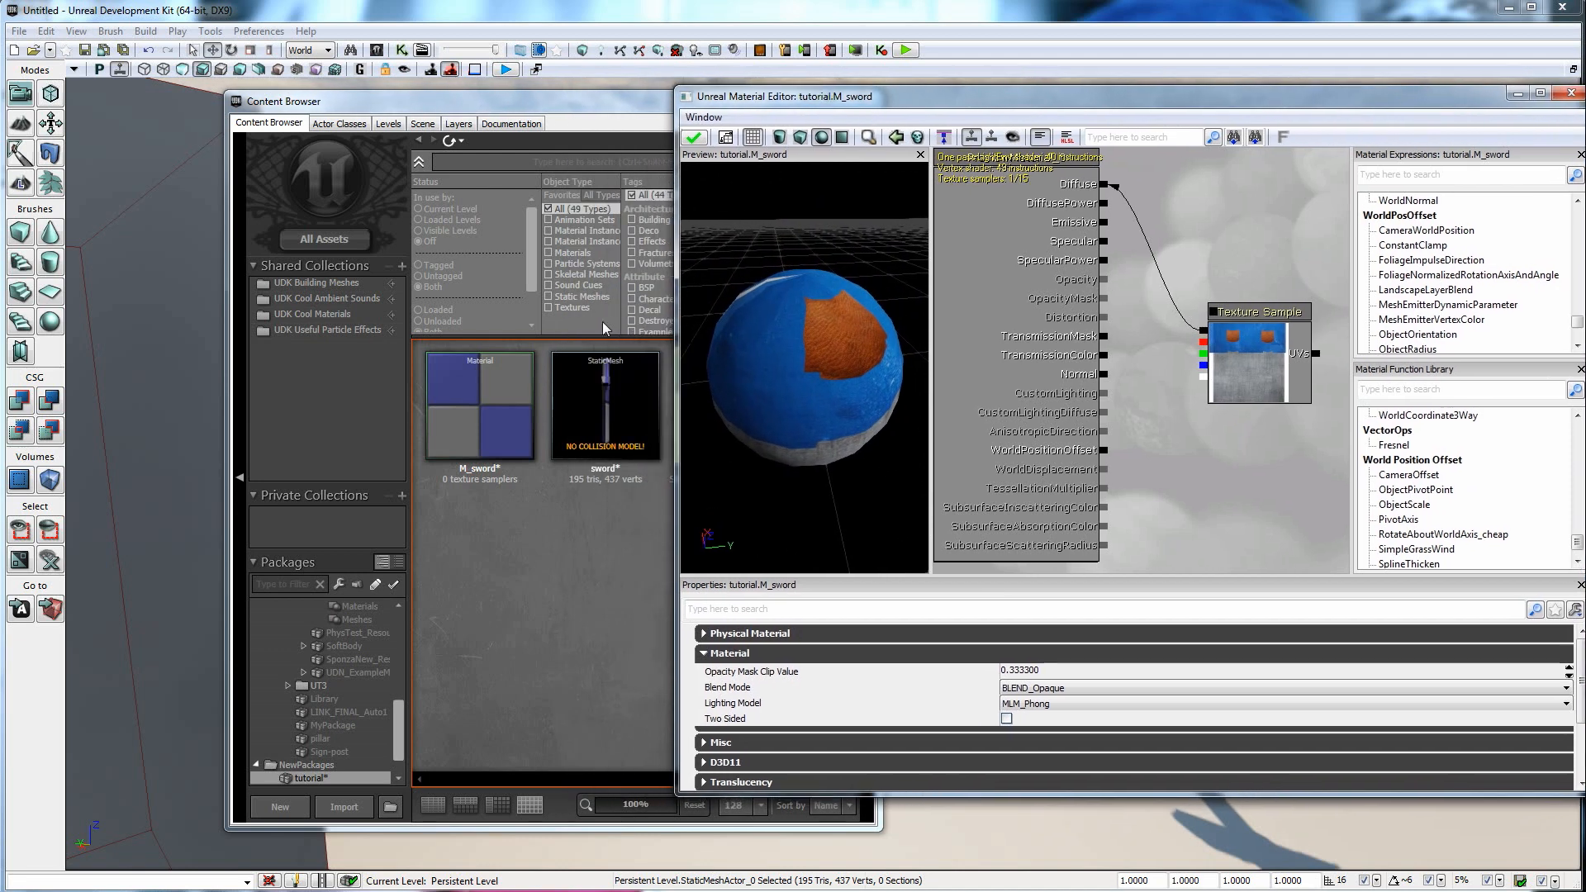
click(616, 410)
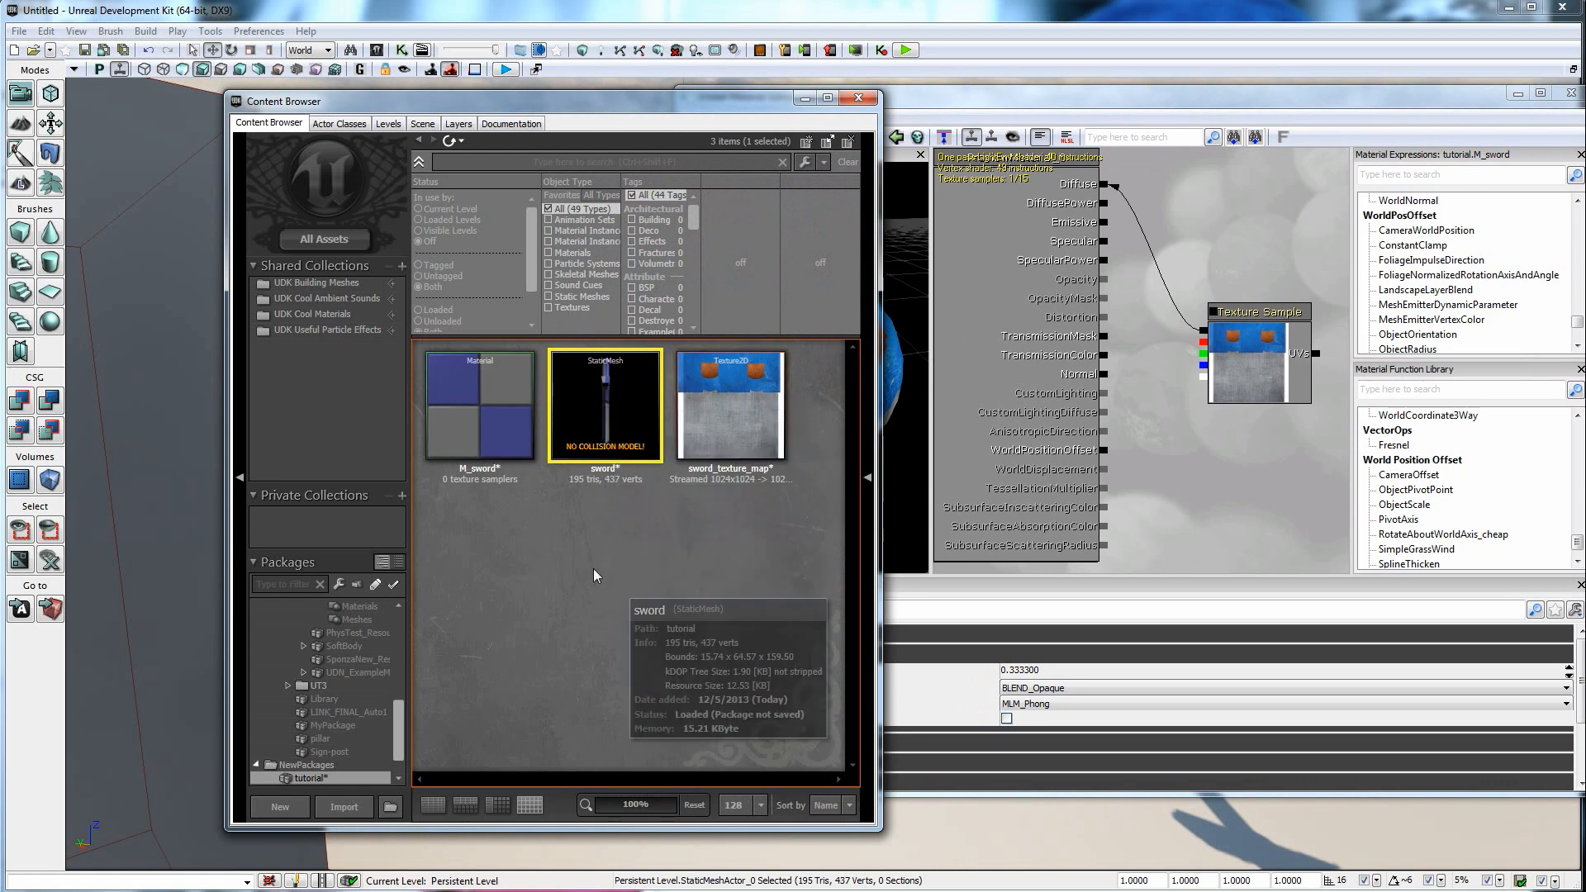
click(959, 105)
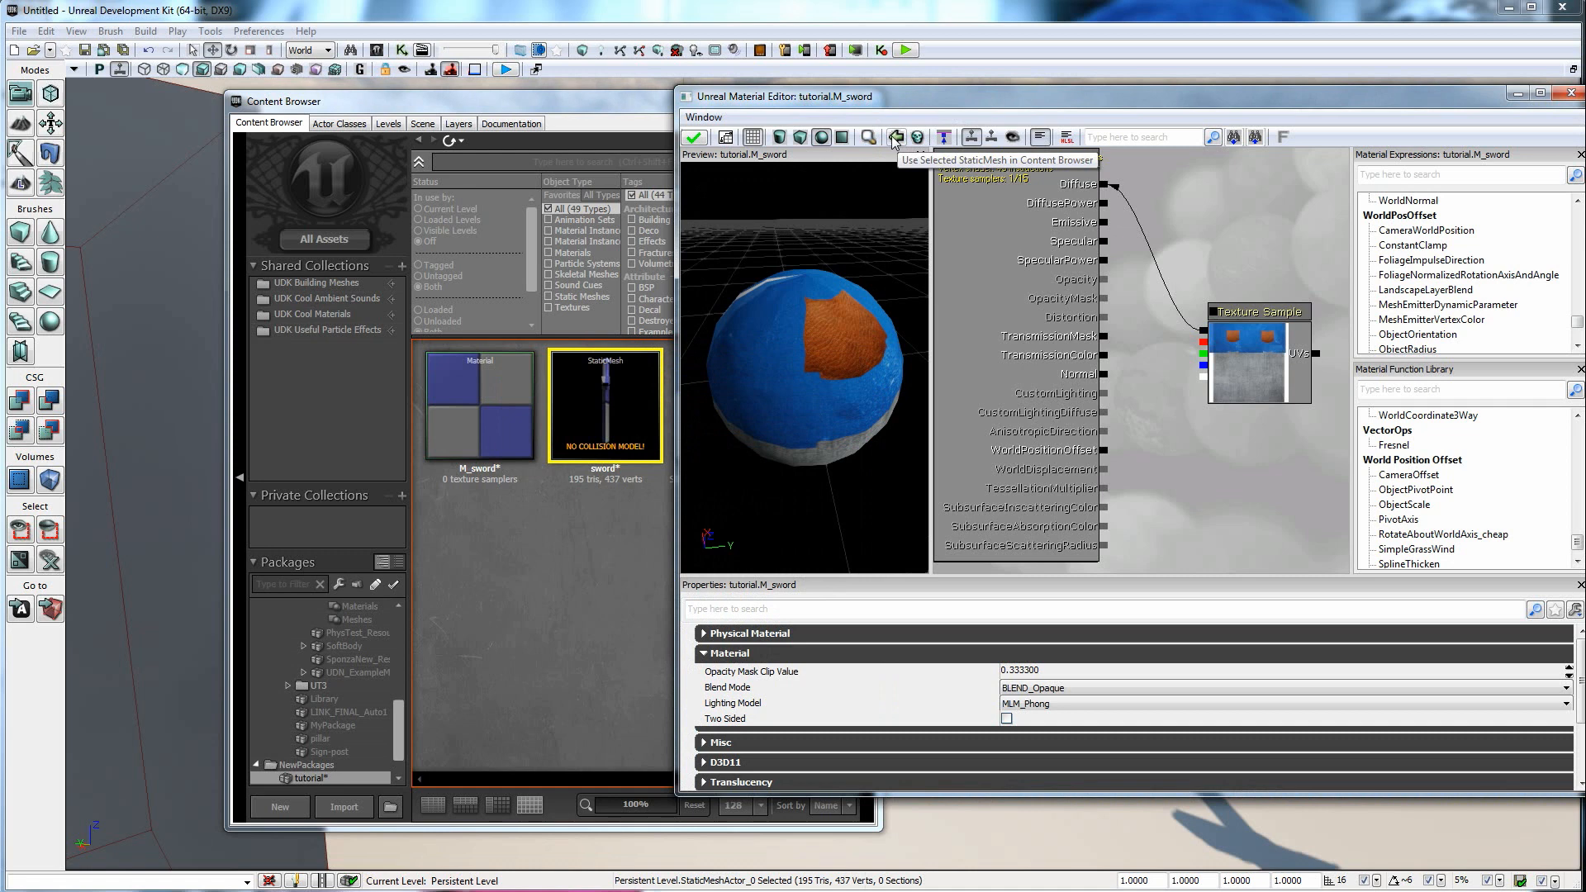
click(895, 137)
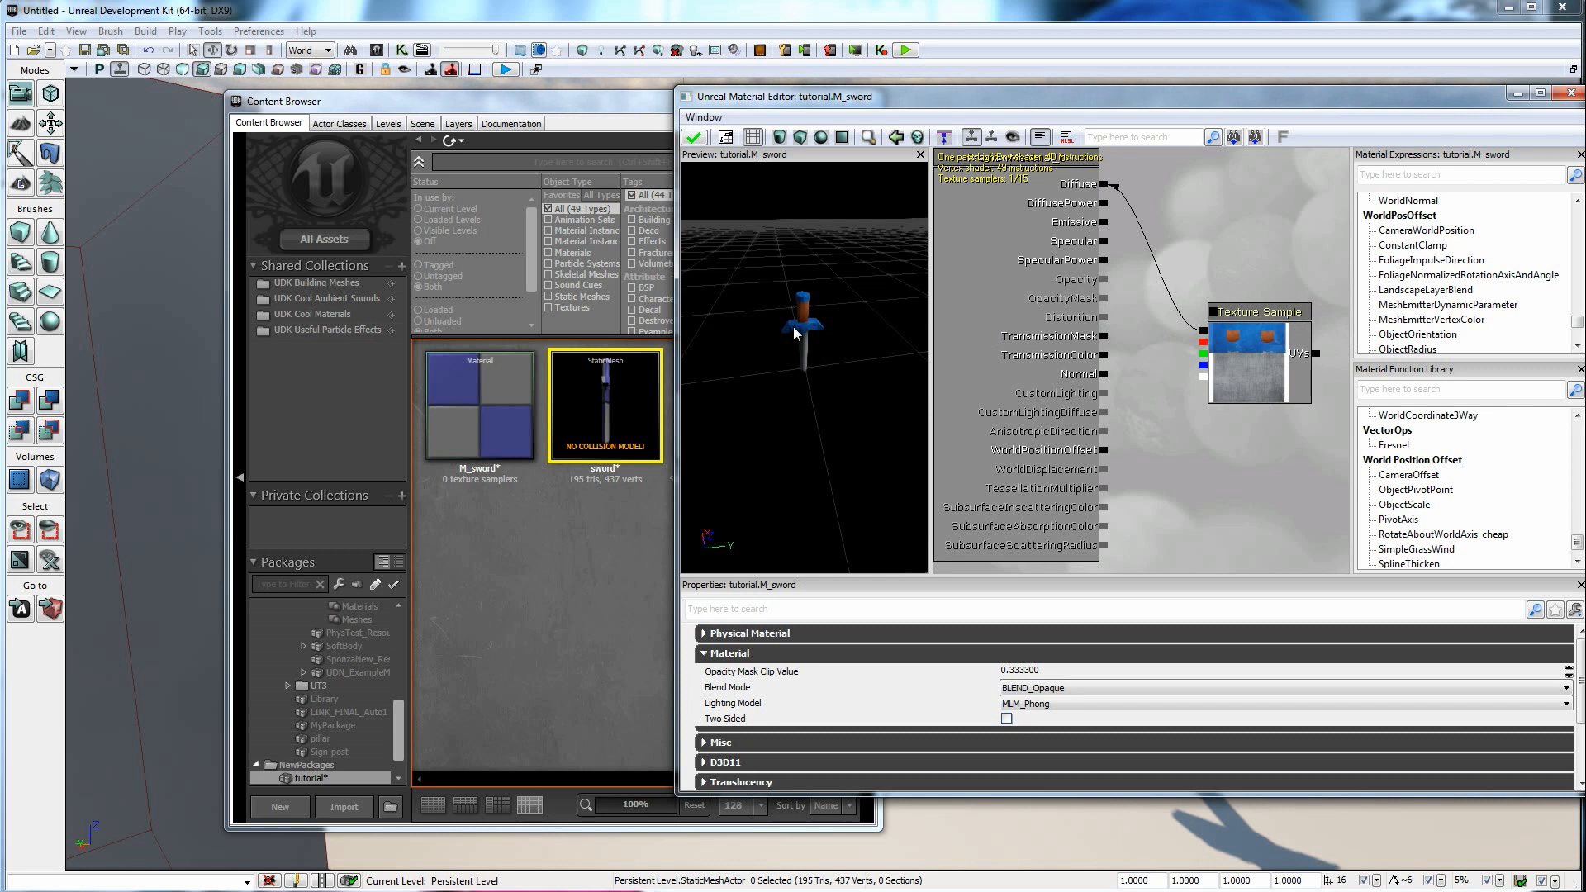
drag(826, 366, 827, 347)
right_drag(827, 366, 833, 355)
drag(832, 355, 841, 295)
right_drag(820, 247, 833, 304)
drag(833, 304, 831, 271)
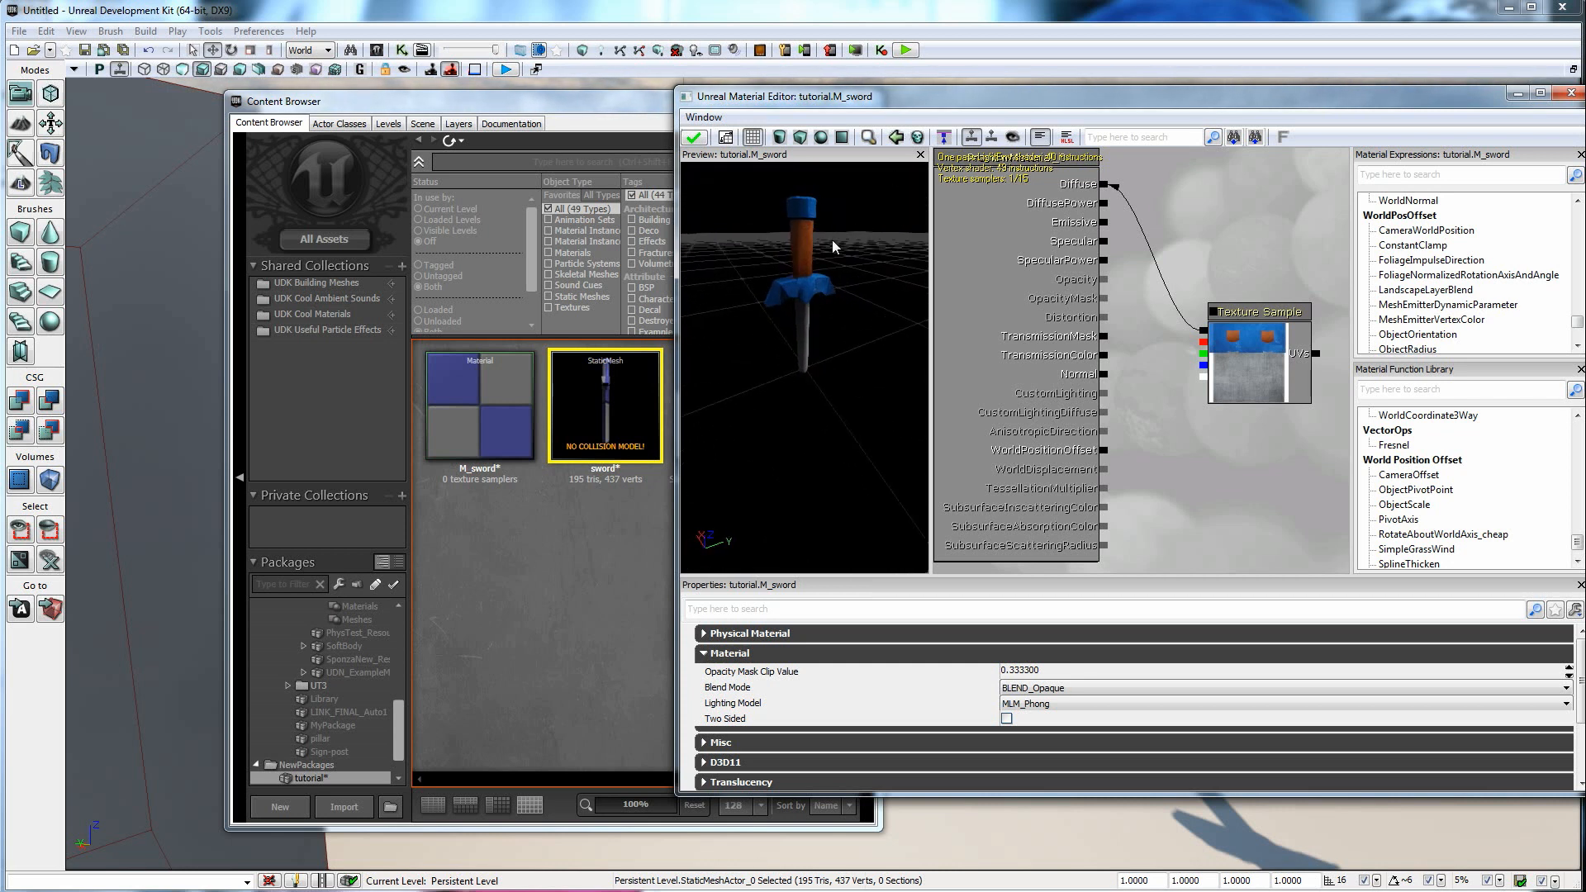
Apply the M_sword material changes and close the Material Editor.
click(696, 137)
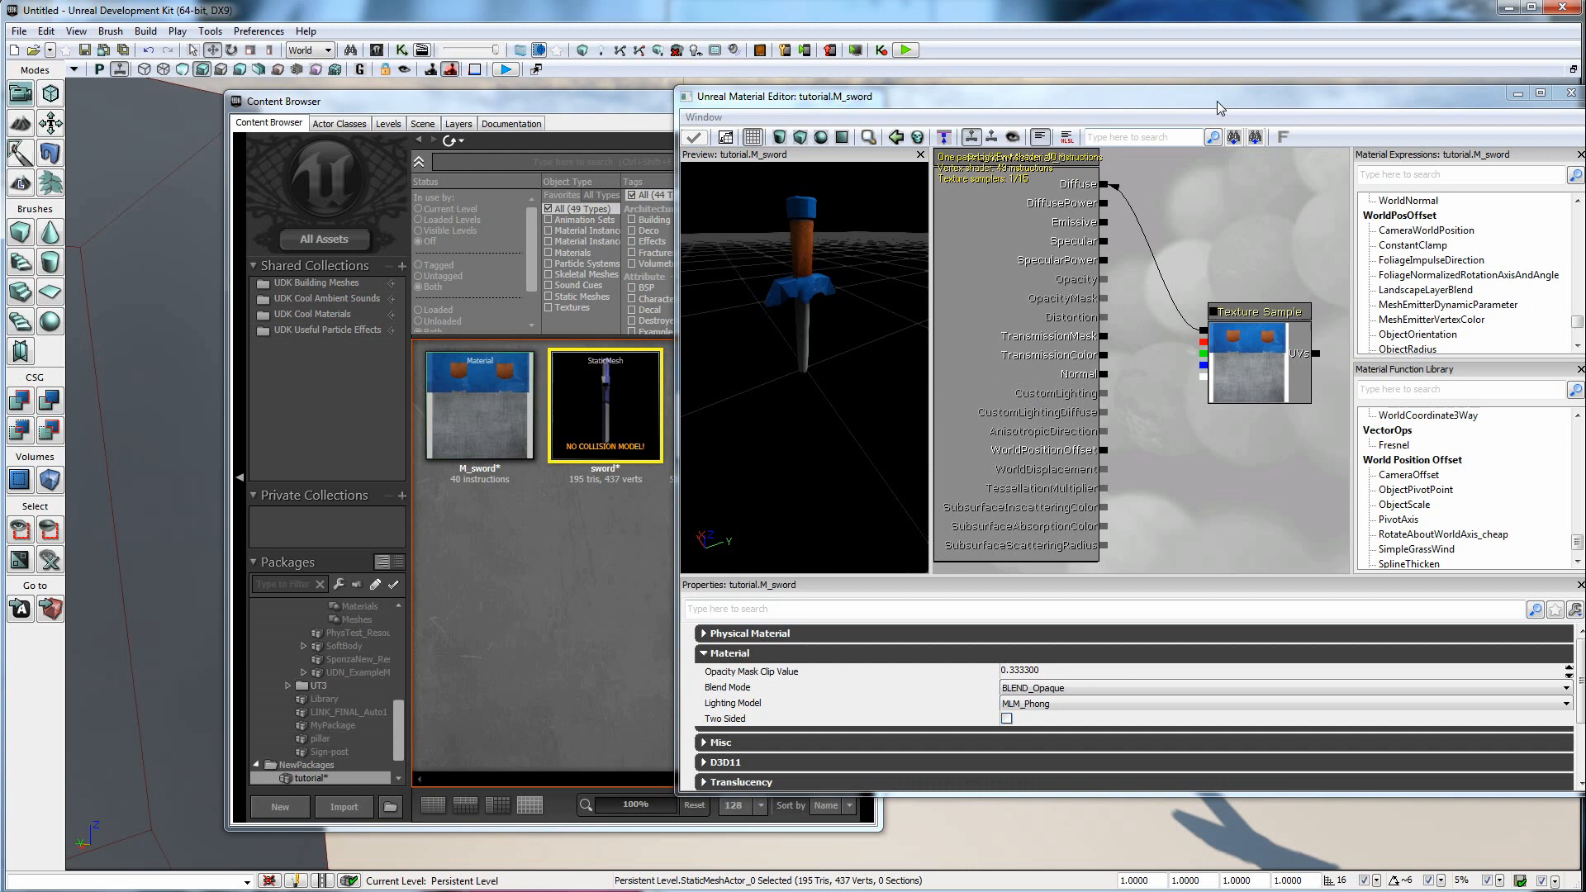
drag(1217, 101, 1014, 116)
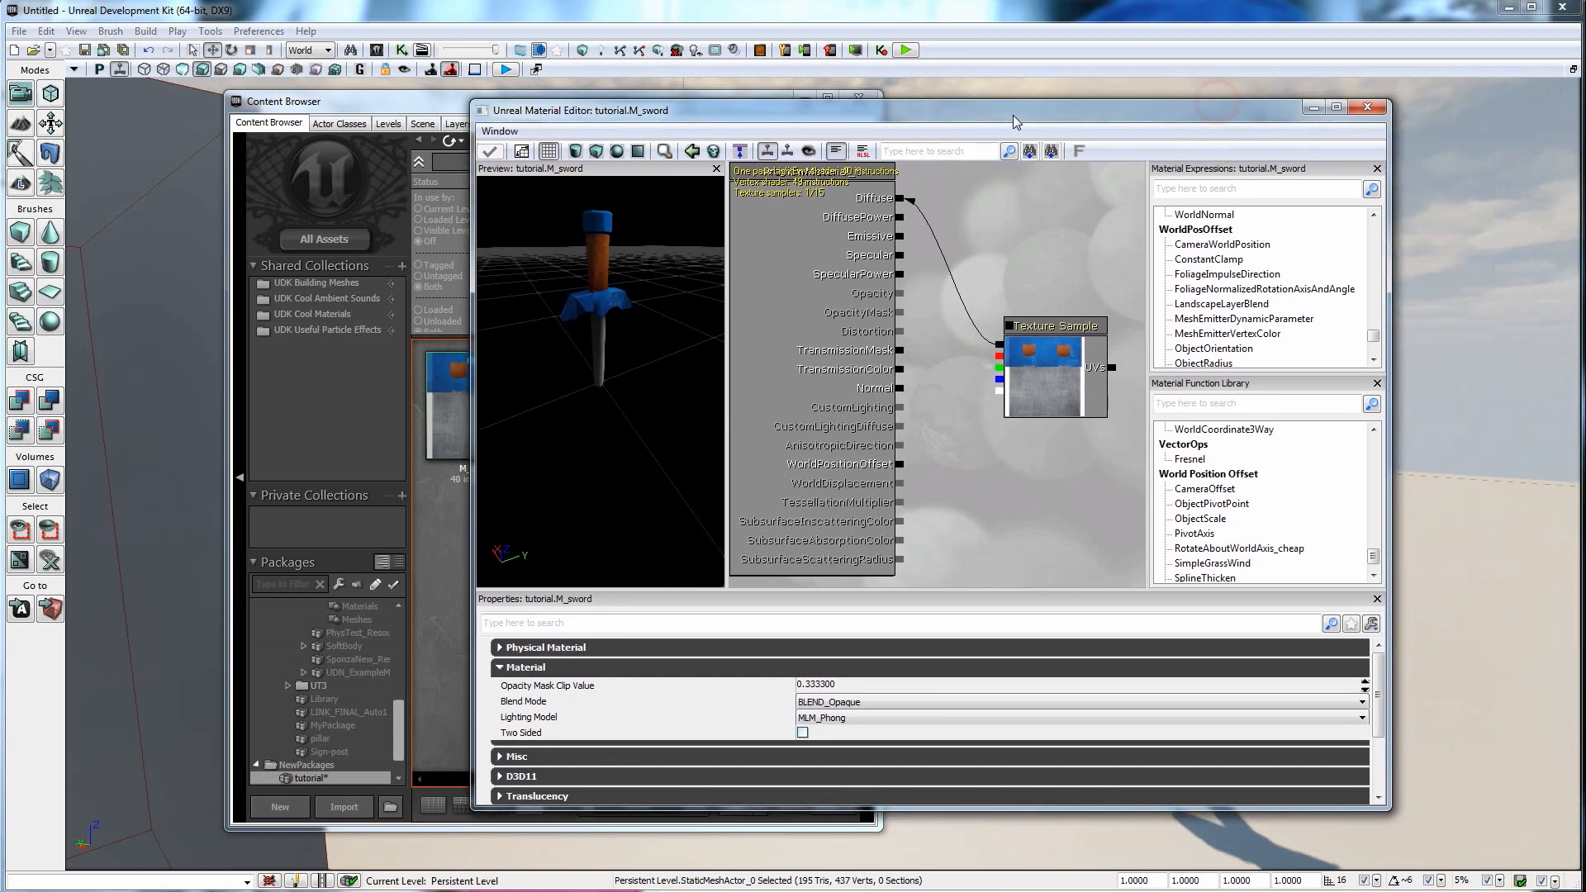
click(1367, 110)
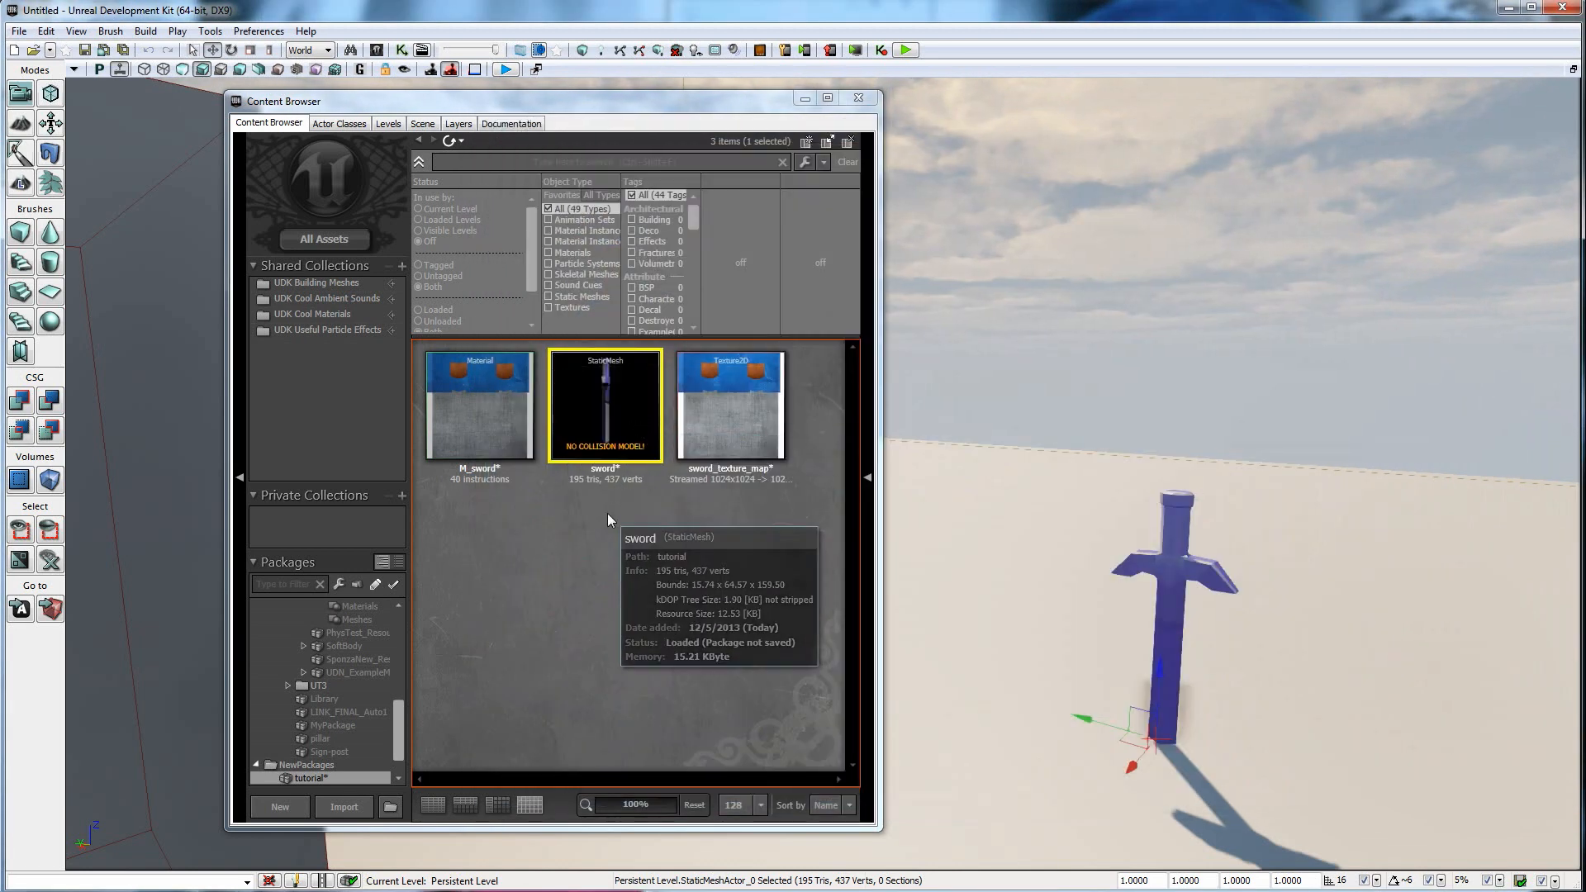
click(485, 390)
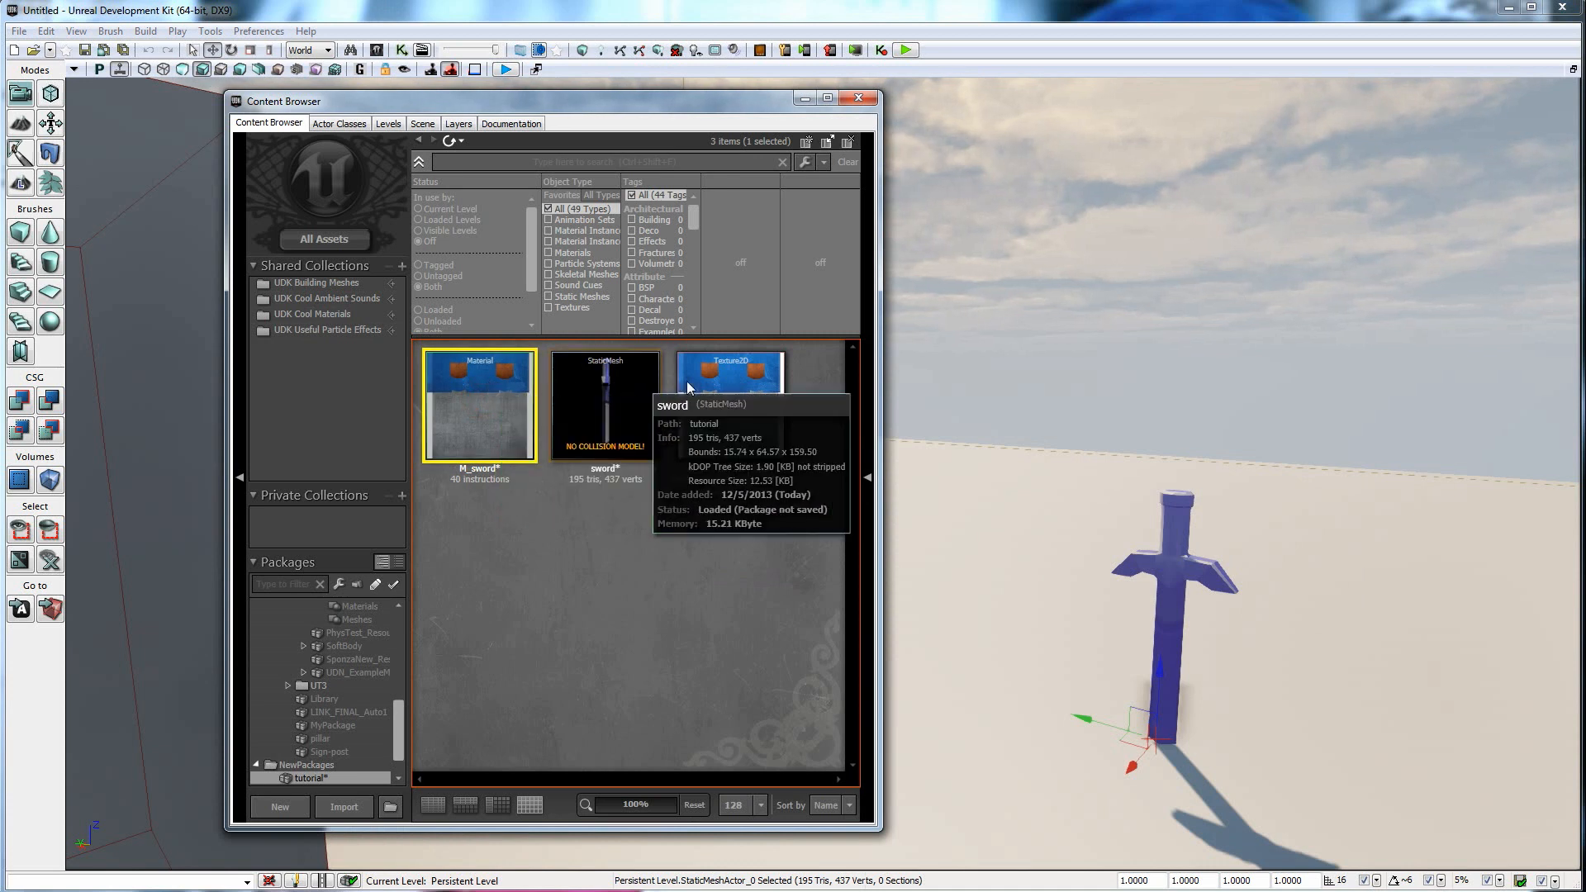
click(721, 377)
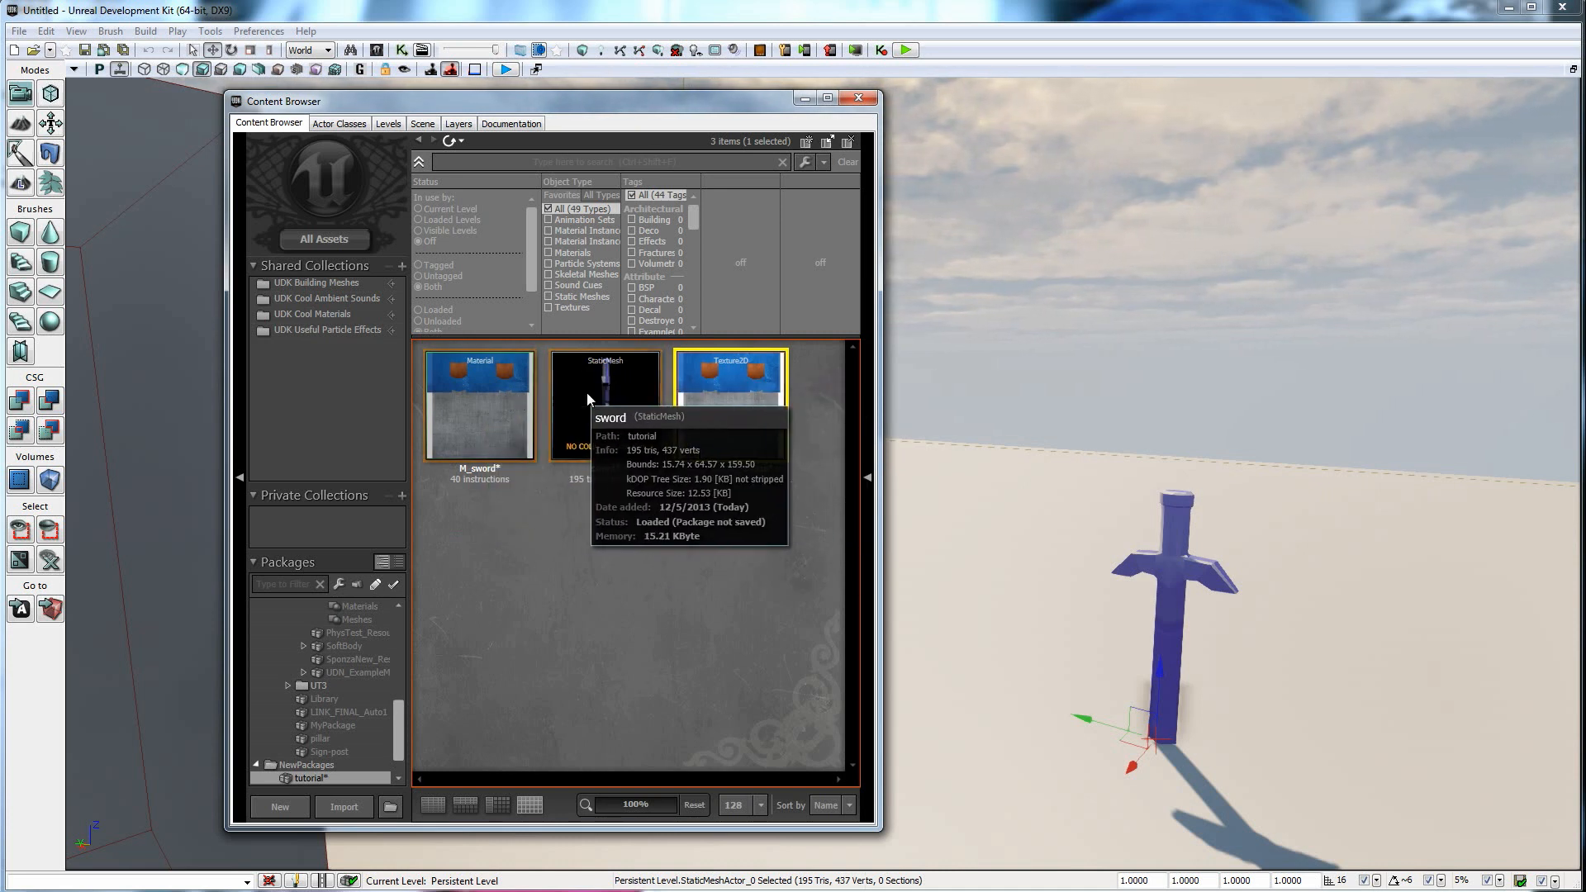
right_click(625, 384)
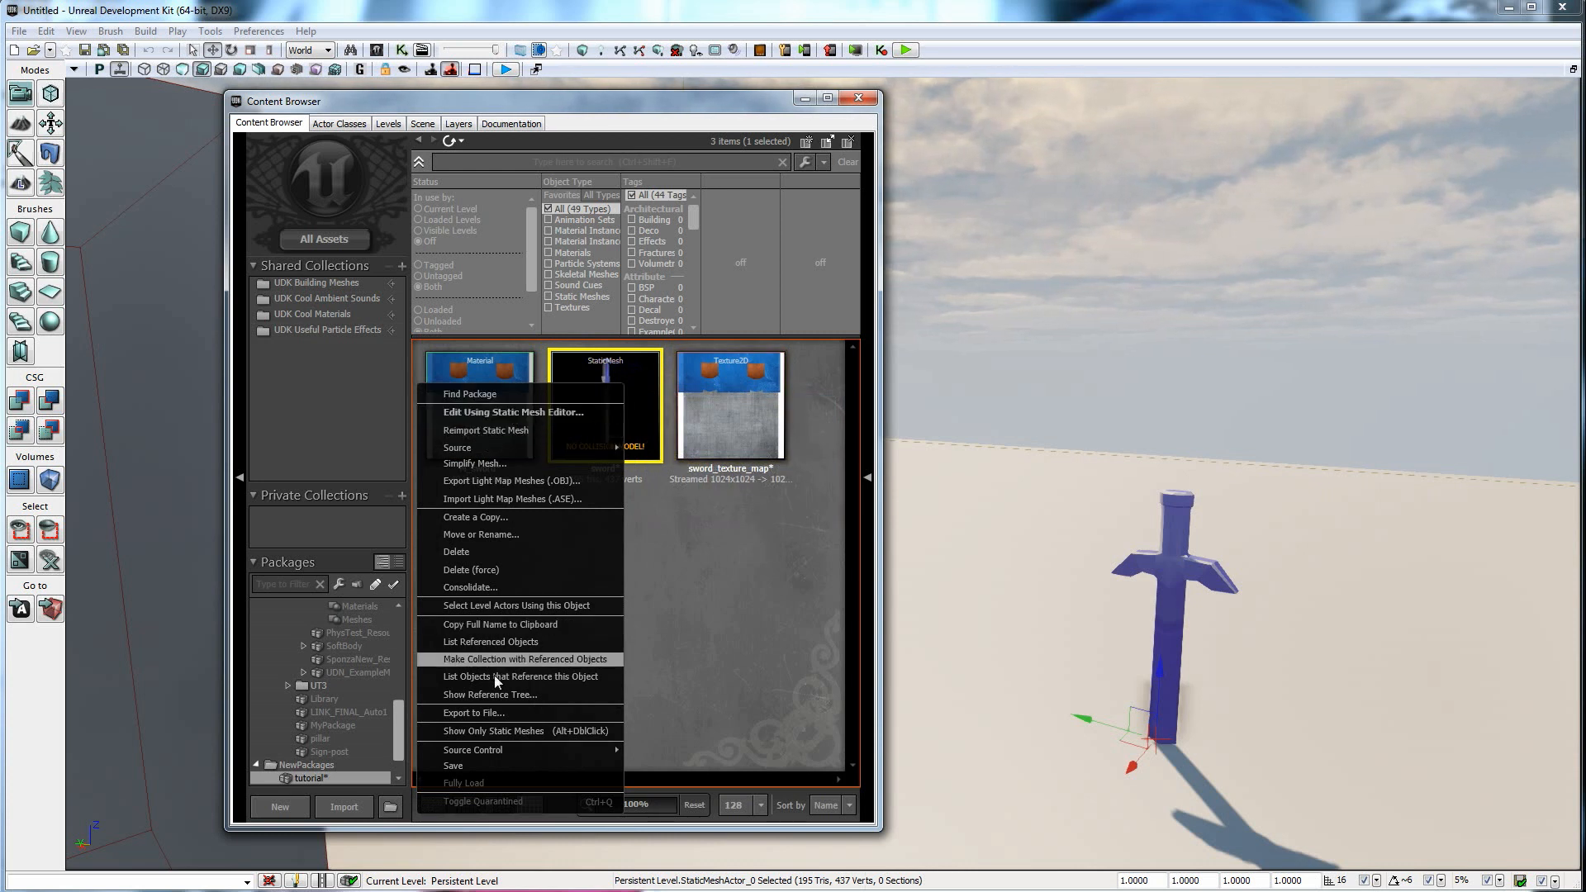
click(664, 562)
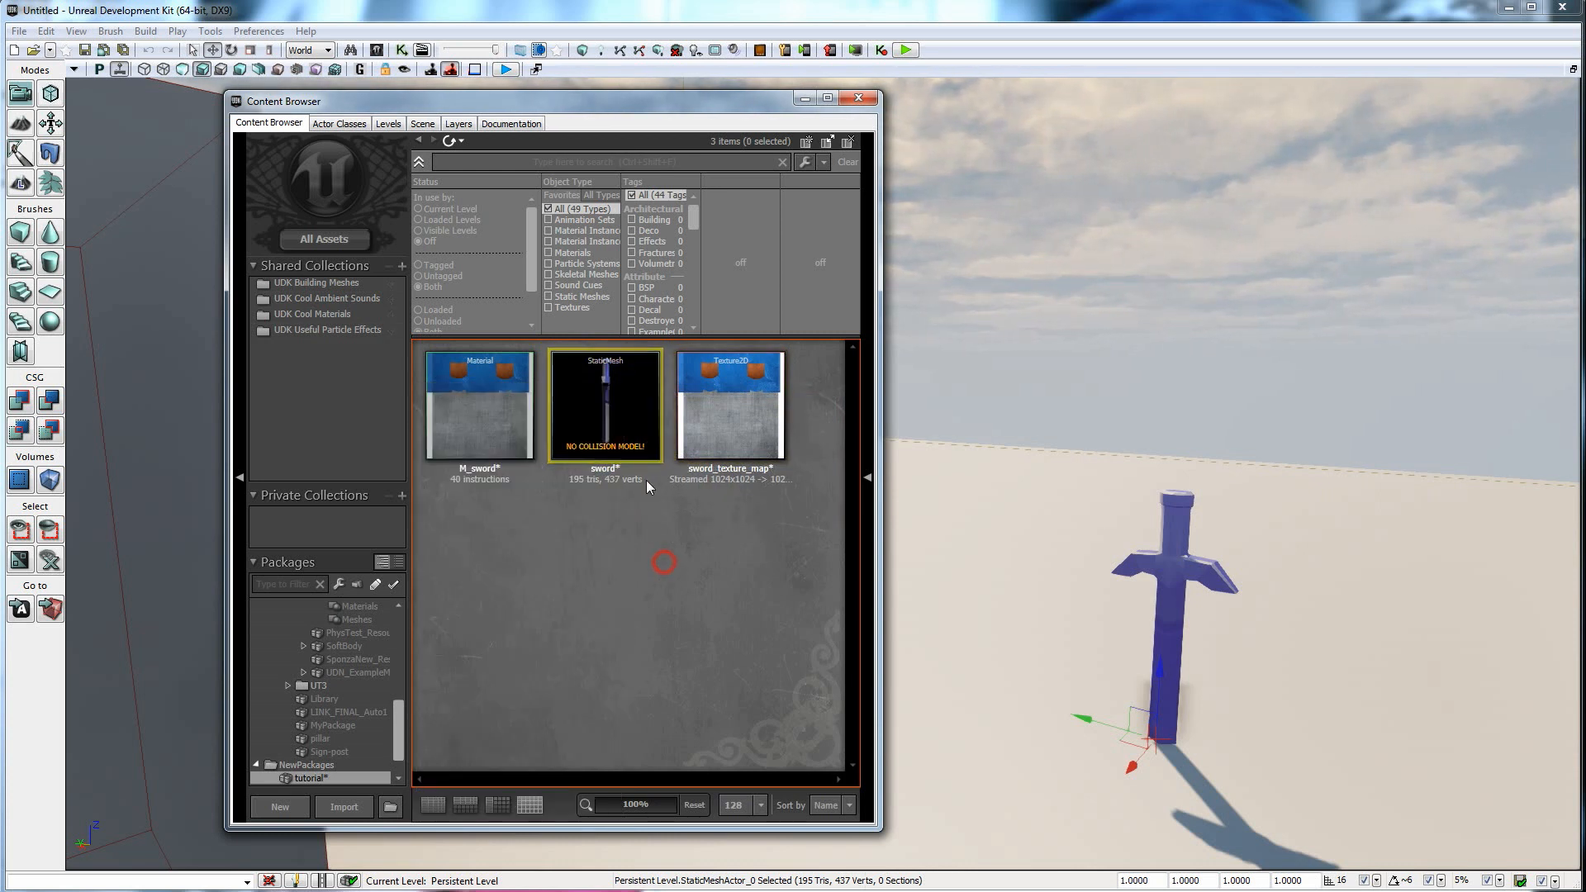
Open the sword static mesh in the Static Mesh Editor and turn the view to show its full length.
click(593, 403)
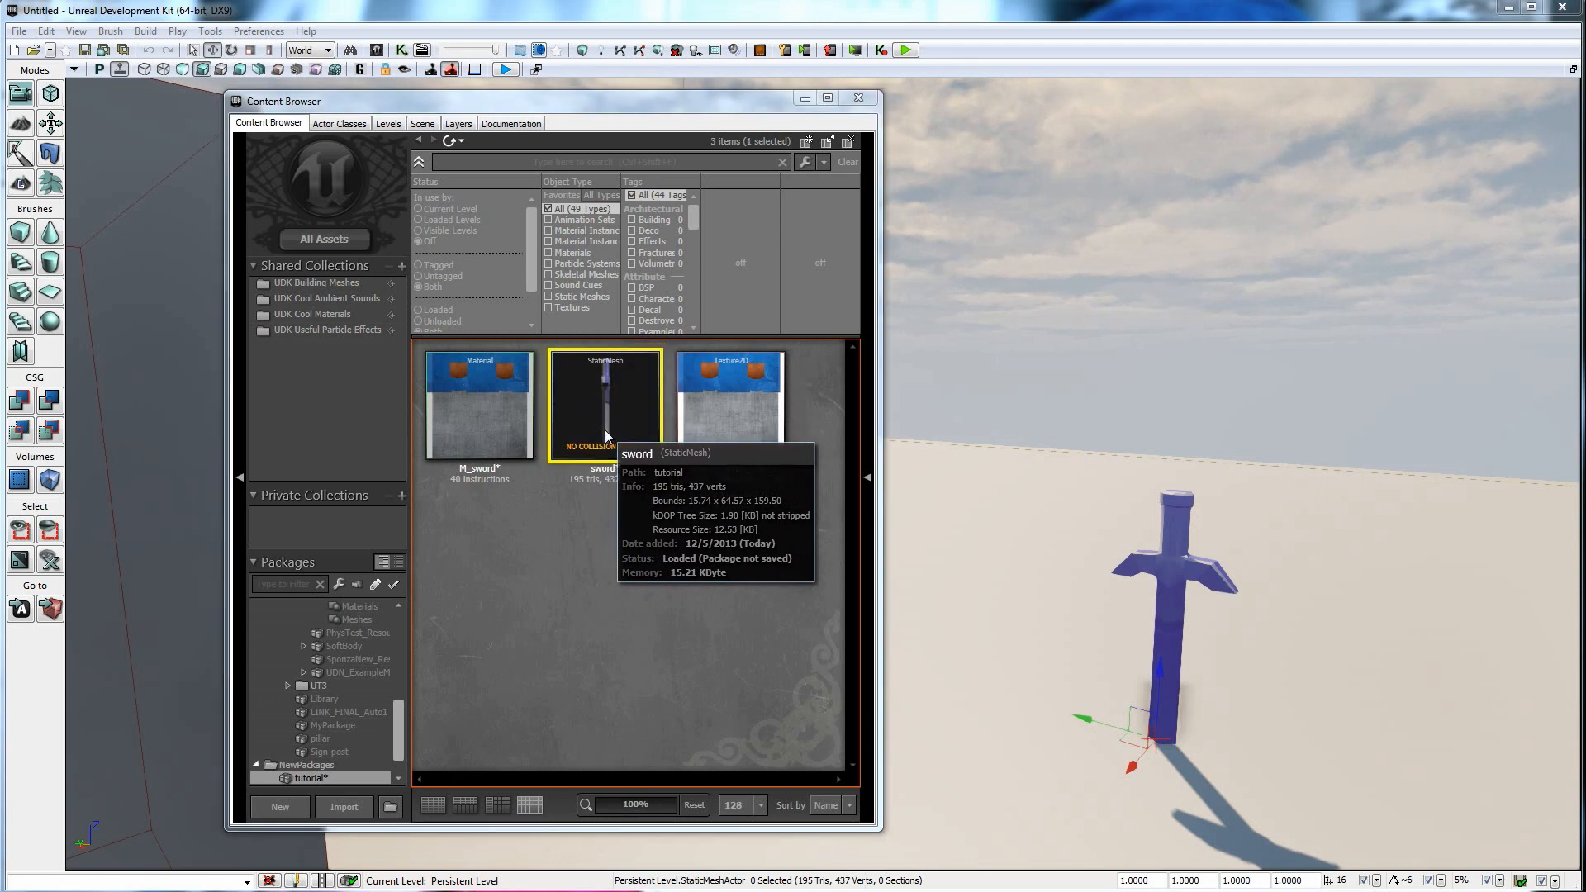
double_click(605, 429)
drag(1027, 284, 1045, 285)
drag(971, 191, 1045, 191)
right_drag(972, 191, 972, 136)
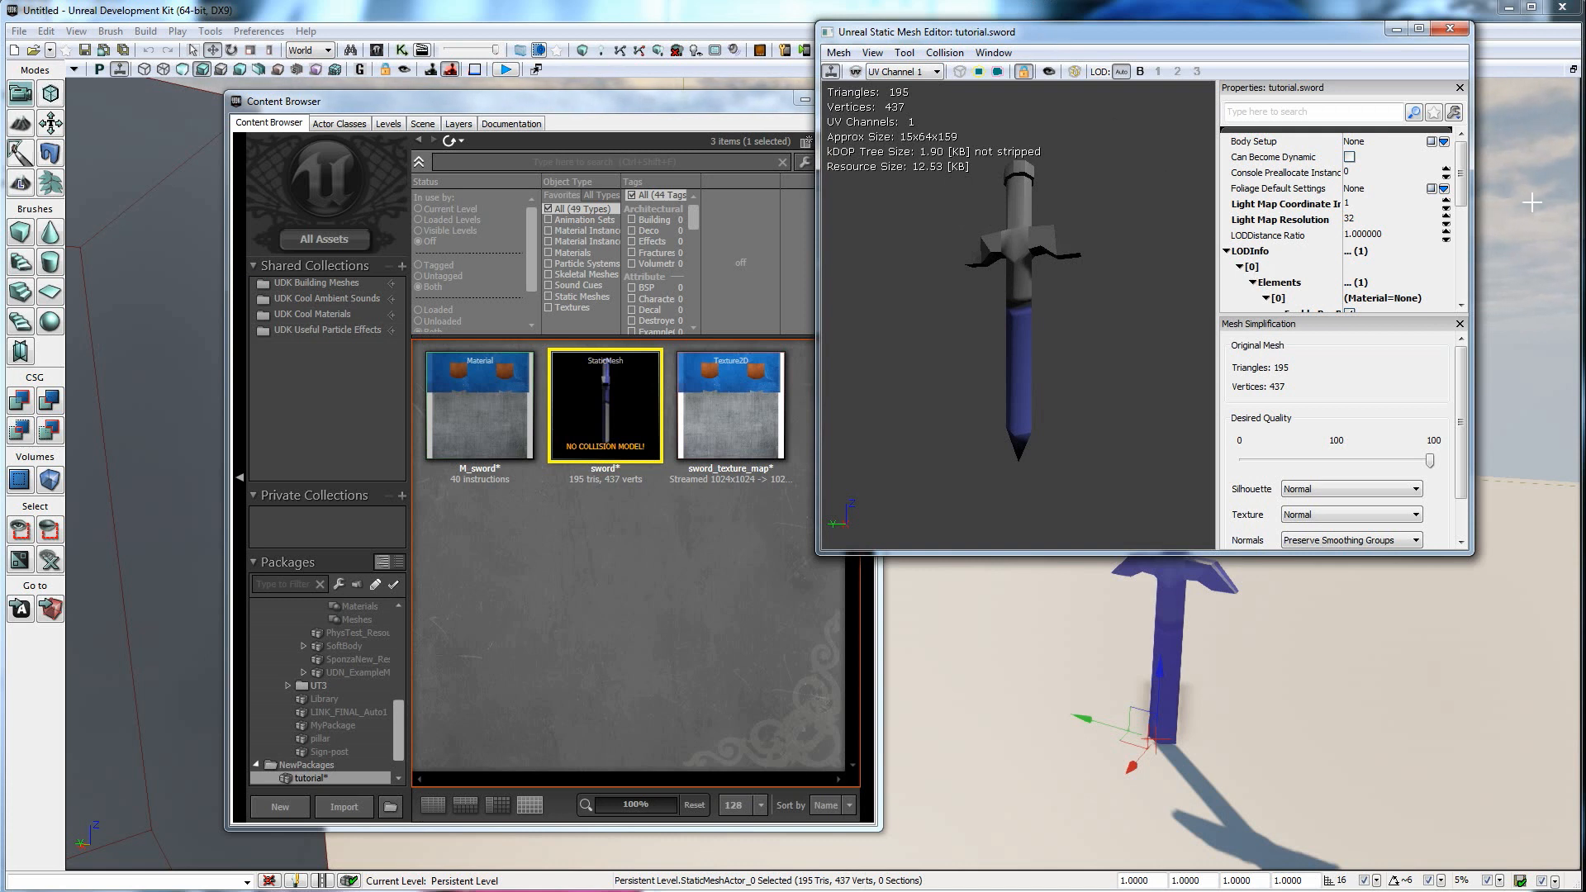
Assign the M_sword material to element [0] under LODInfo in the sword mesh properties.
drag(1461, 178, 1461, 198)
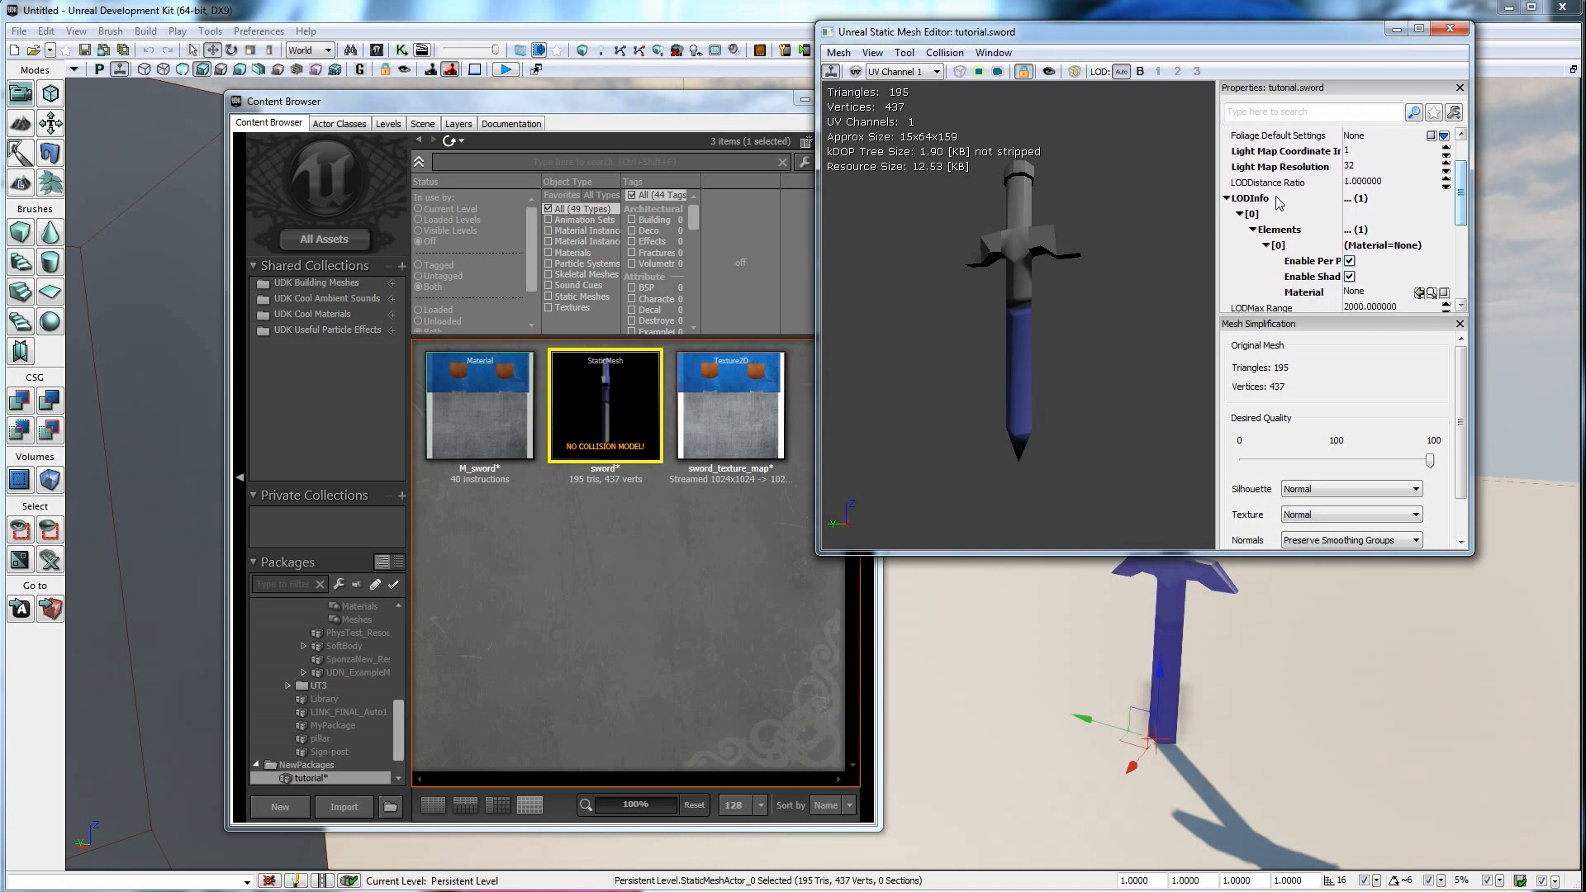
click(1230, 200)
click(1230, 200)
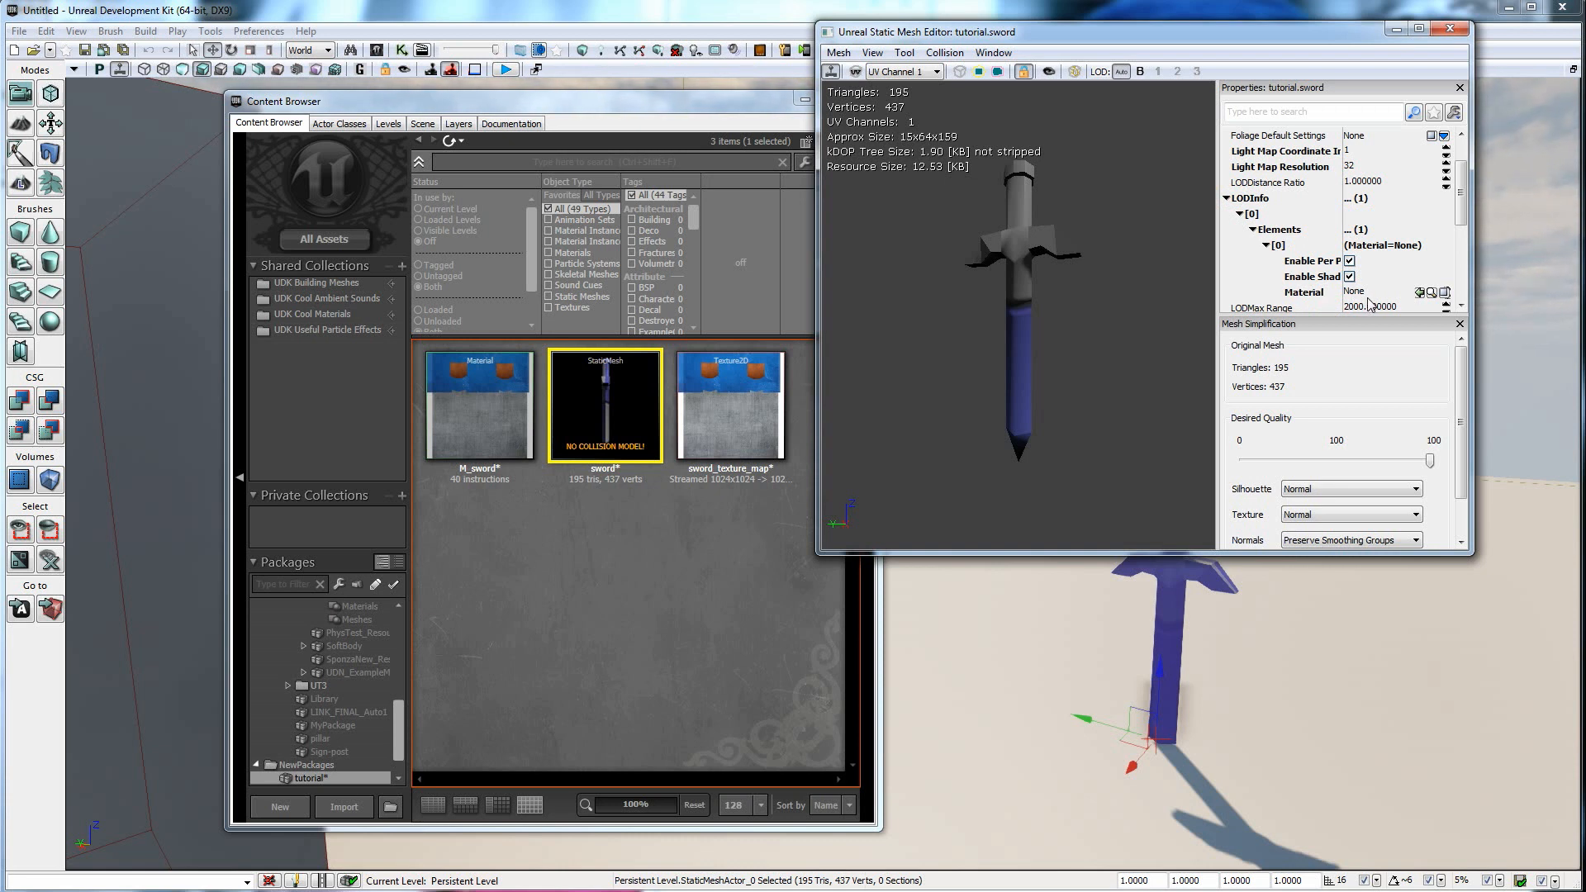
click(494, 397)
click(711, 399)
click(494, 367)
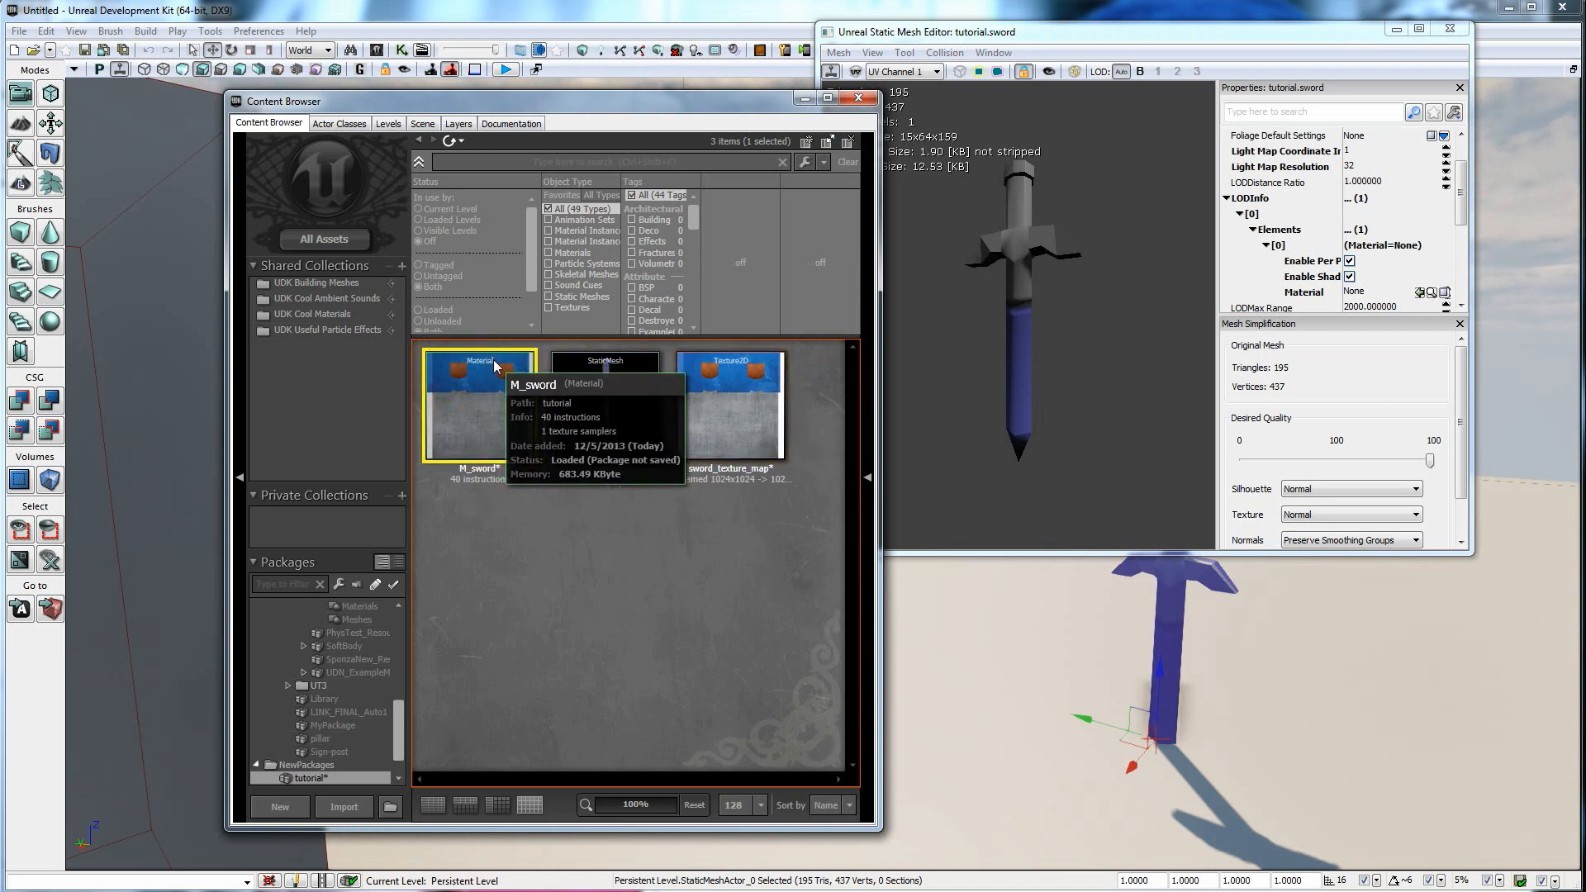
click(1420, 293)
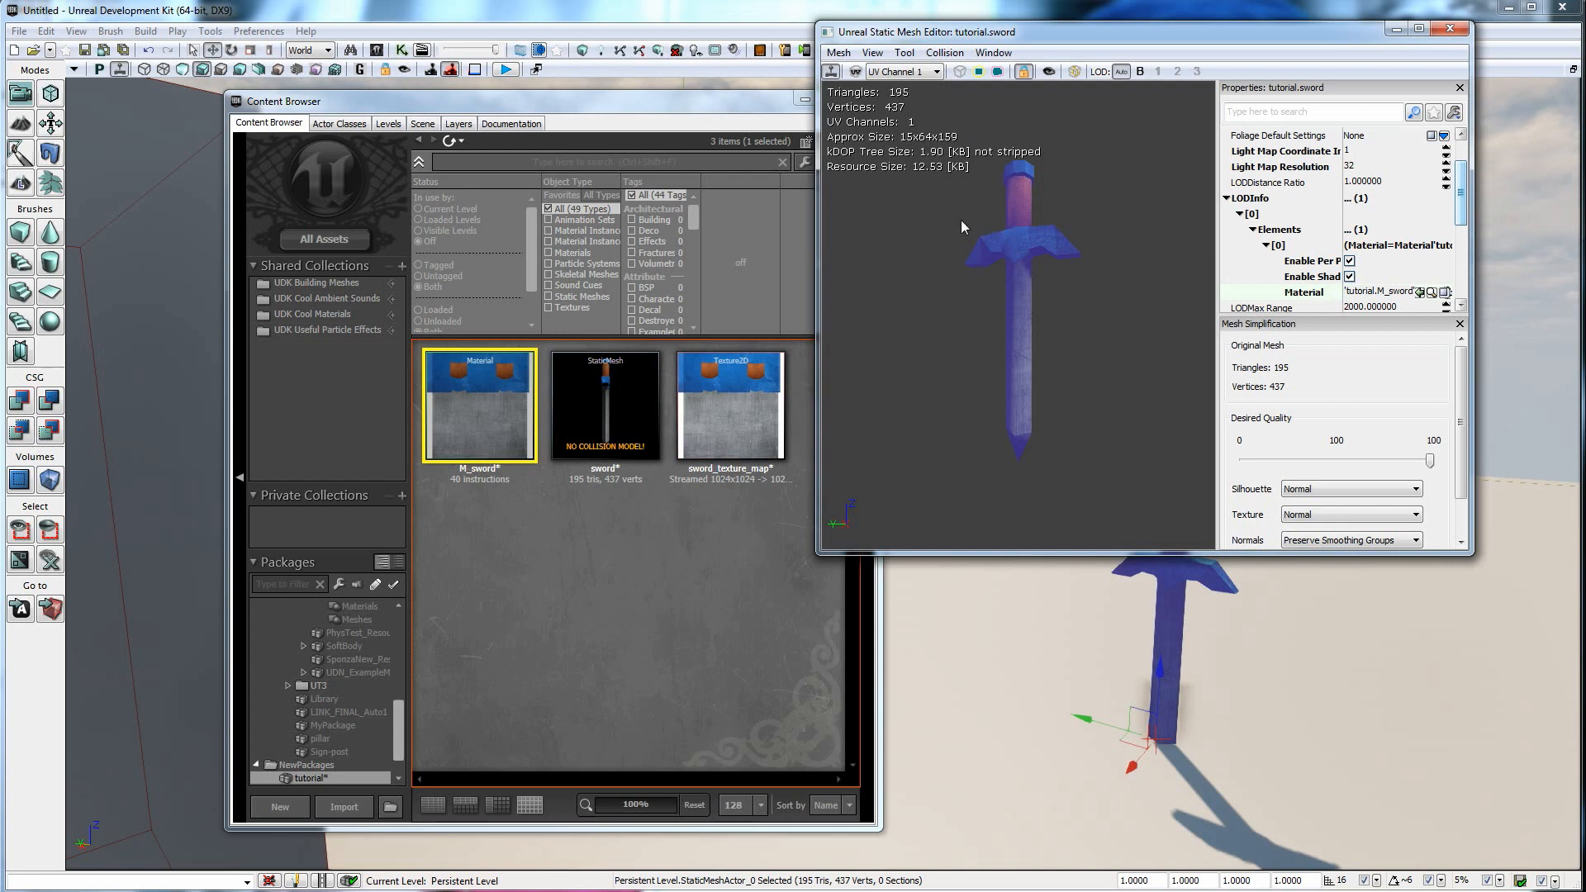
Generate an Auto Convex Collision for the sword mesh with the default Convex Decomposition settings.
click(945, 53)
click(944, 53)
click(946, 55)
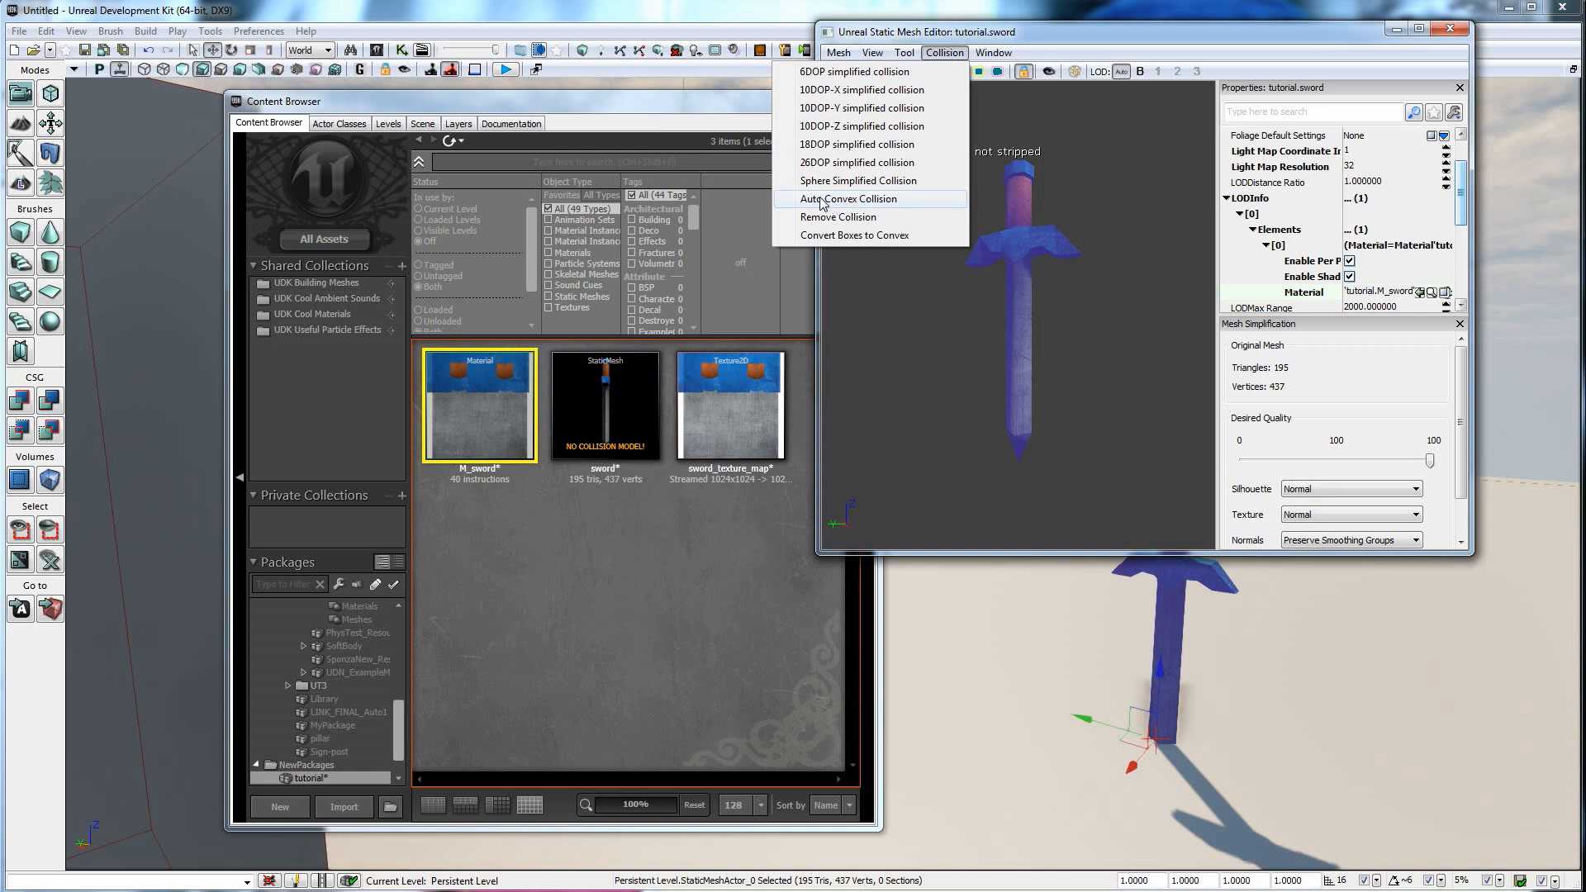
click(883, 200)
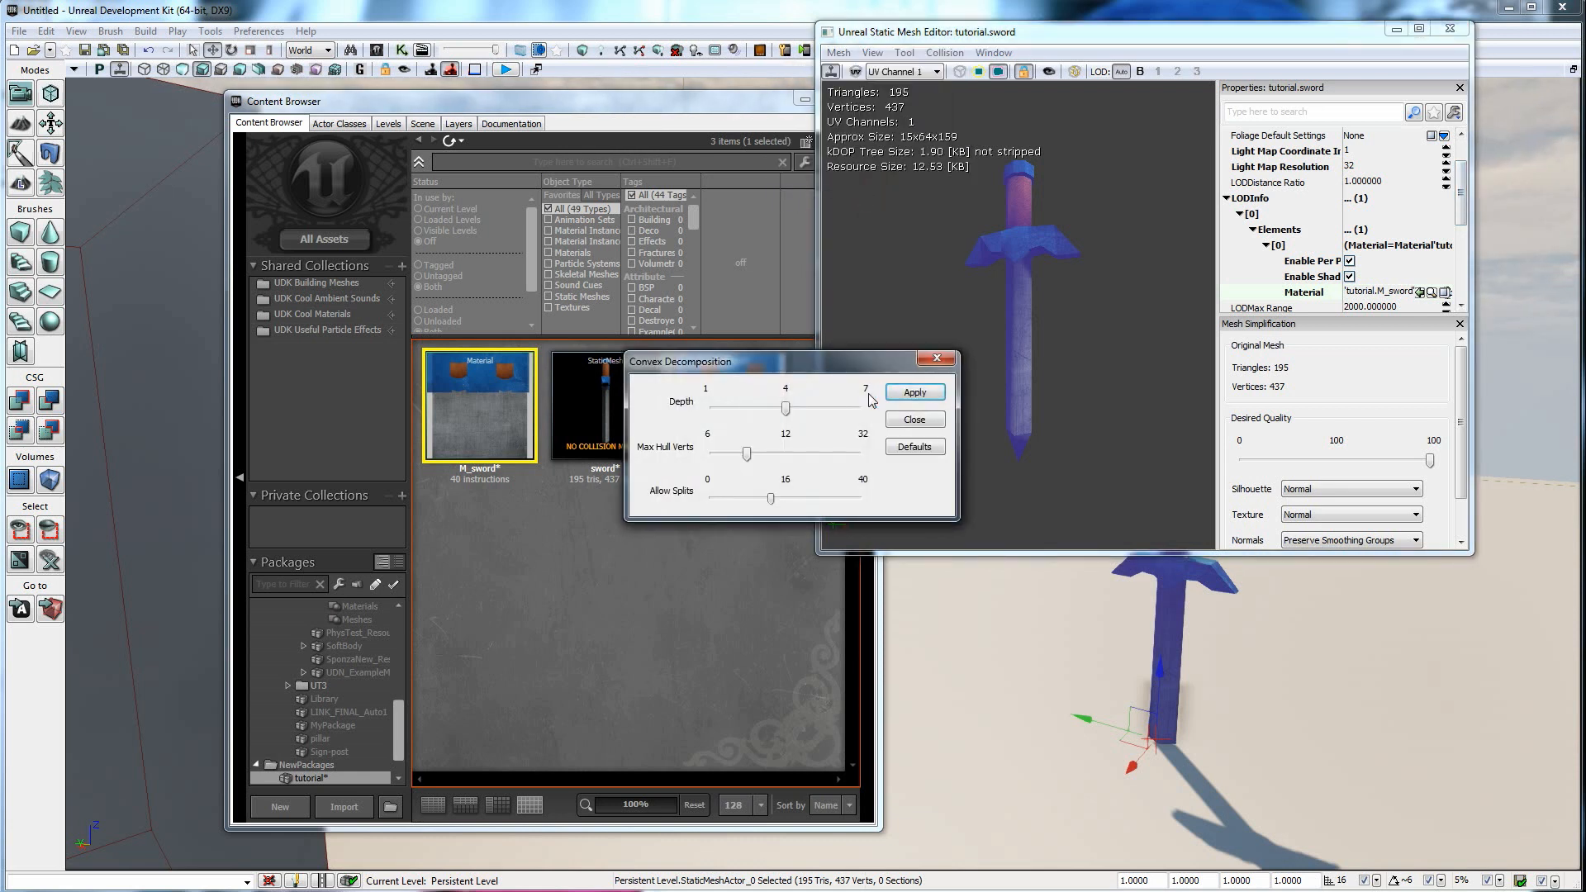
click(912, 393)
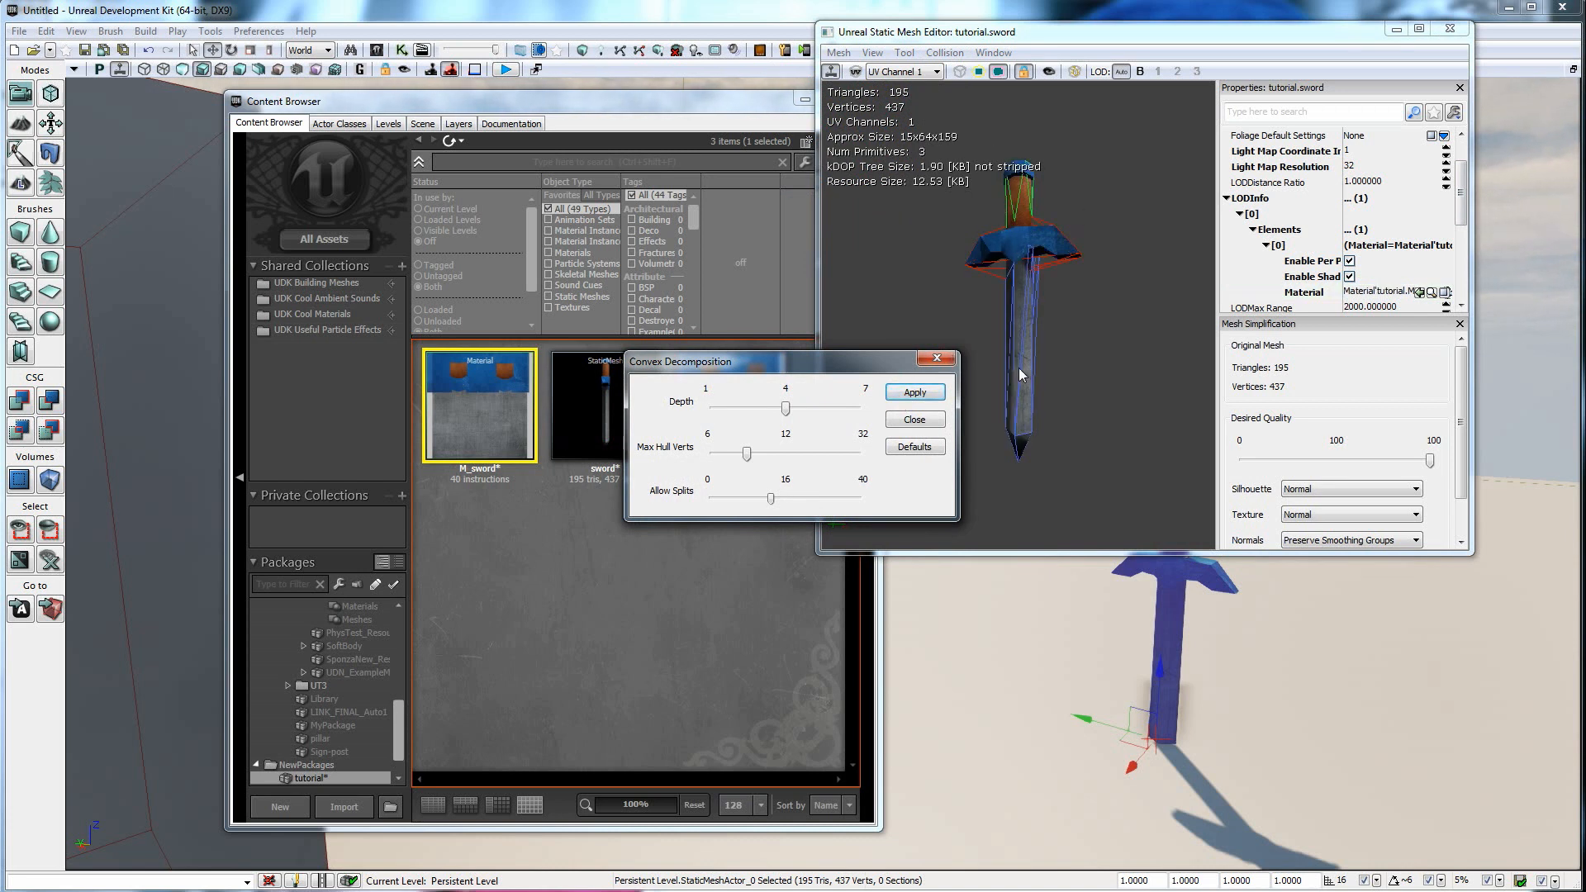
click(942, 361)
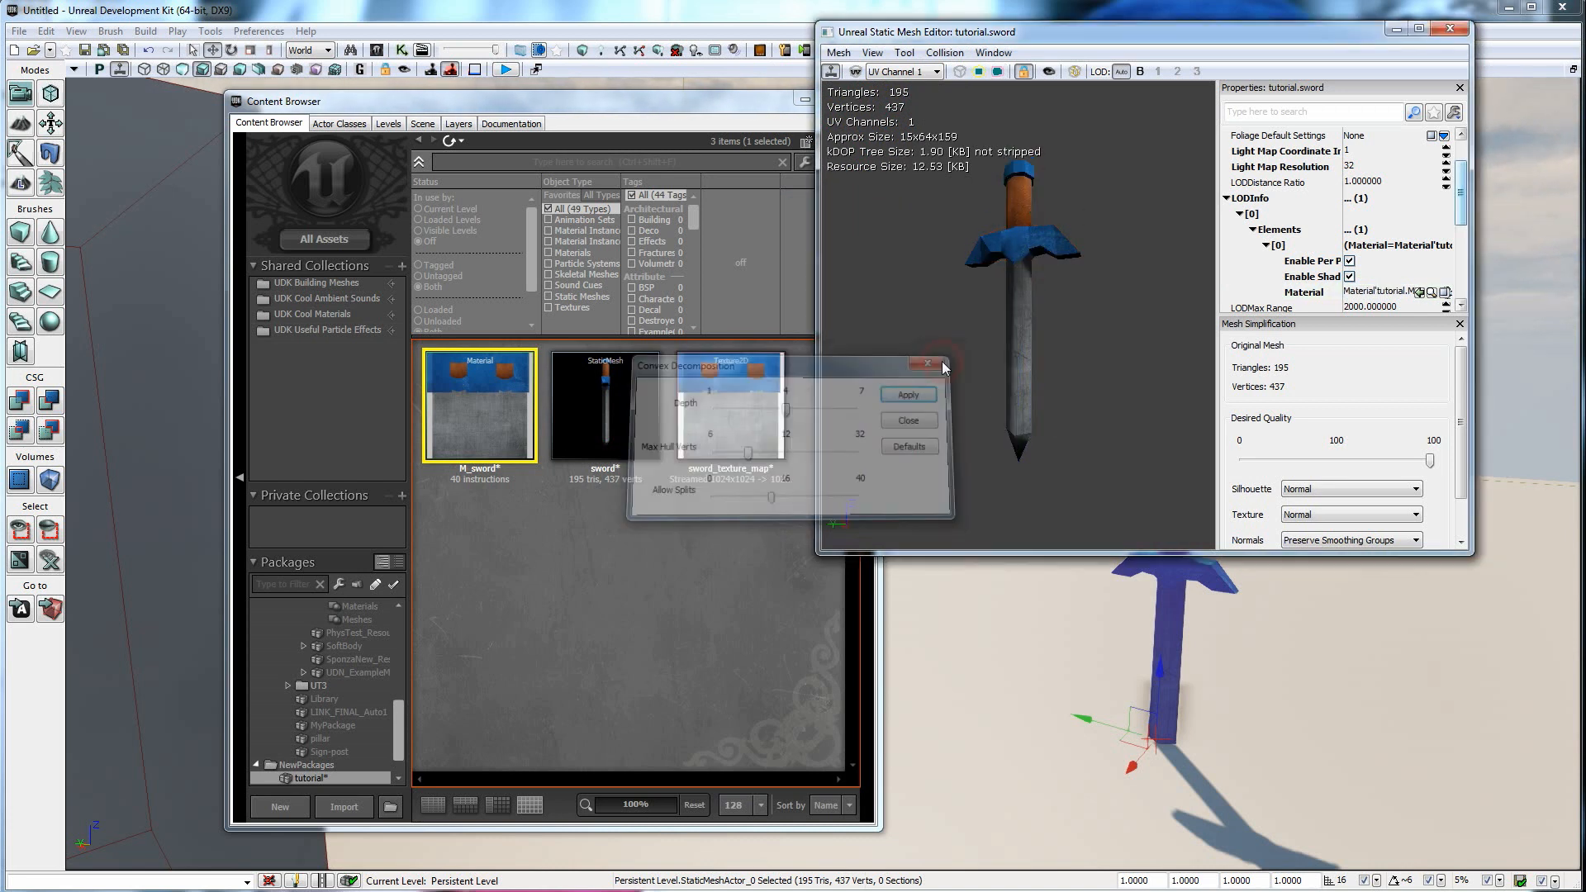
Toggle the collision display to inspect the sword's hulls, view the mesh up close, and close the Static Mesh Editor.
drag(1047, 208, 1091, 295)
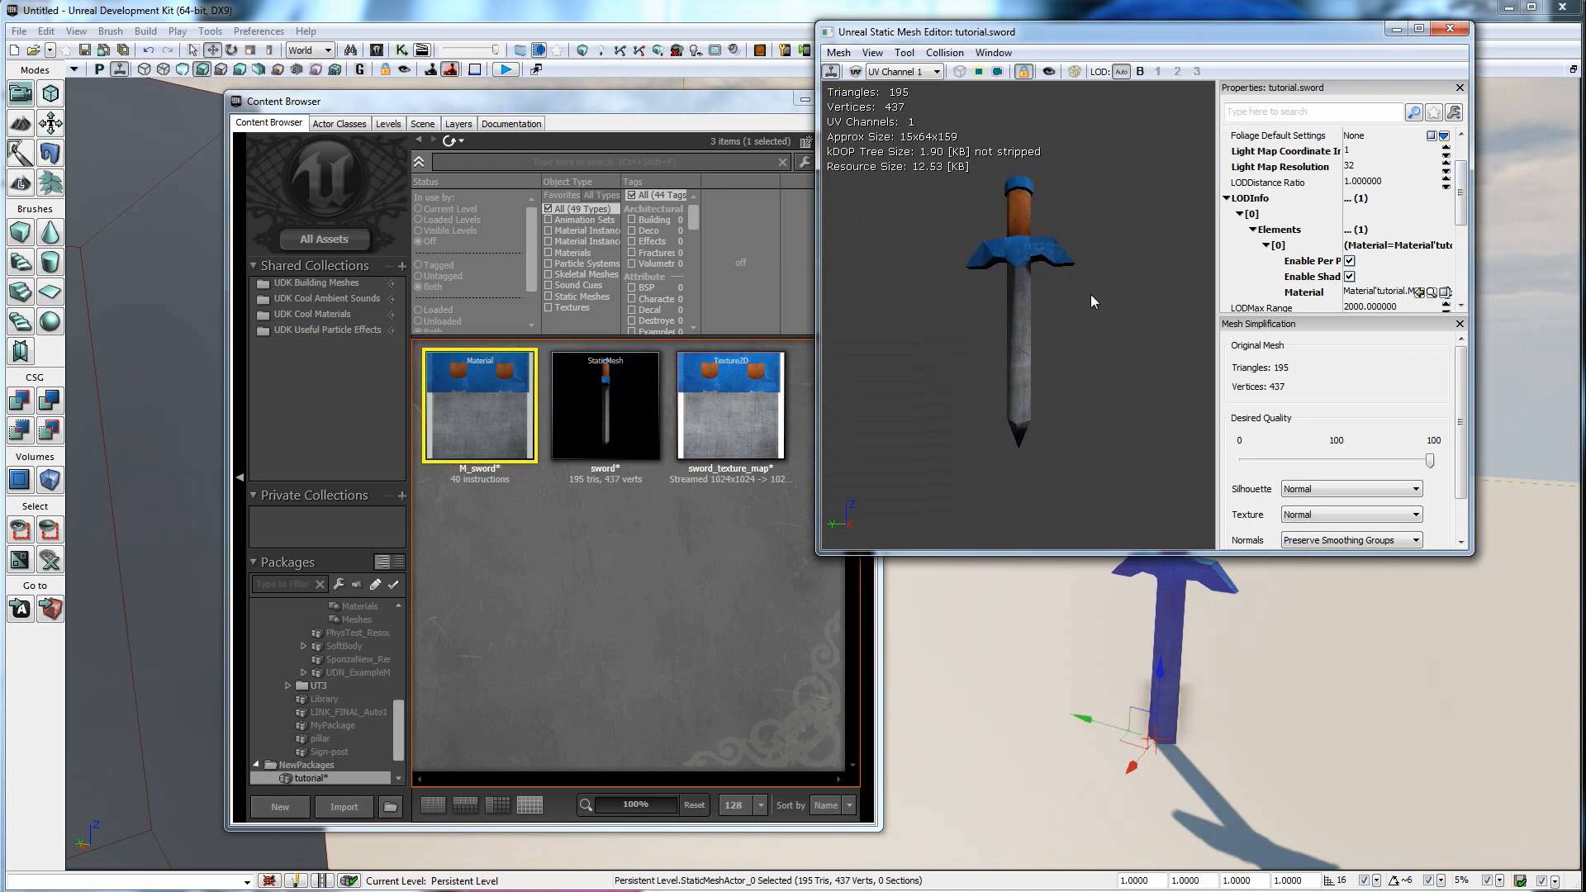
click(999, 73)
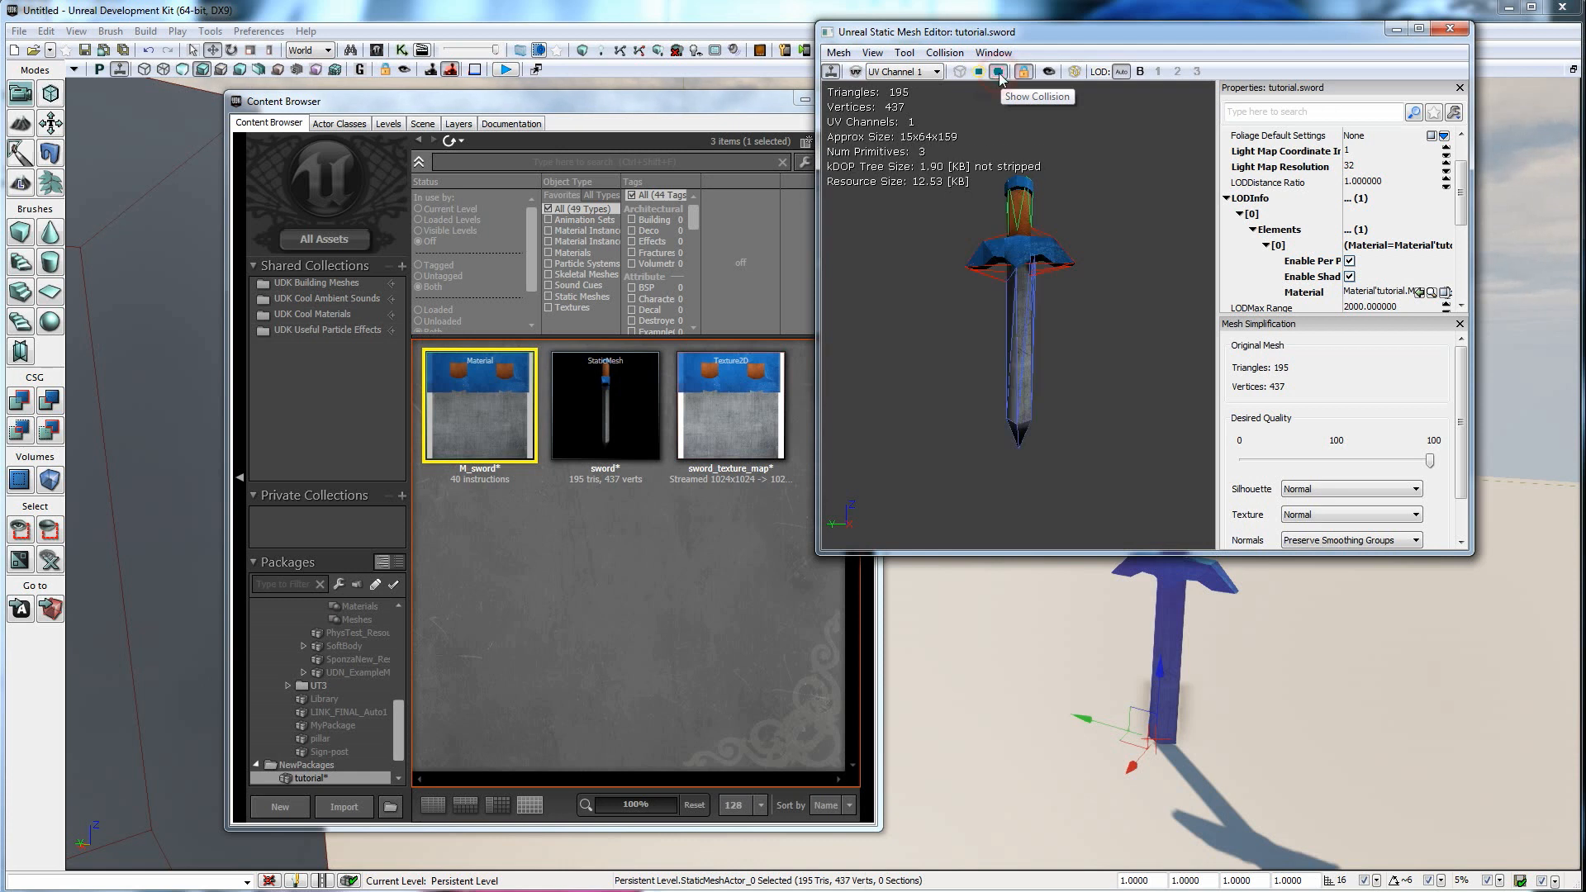
click(999, 73)
click(999, 73)
click(999, 73)
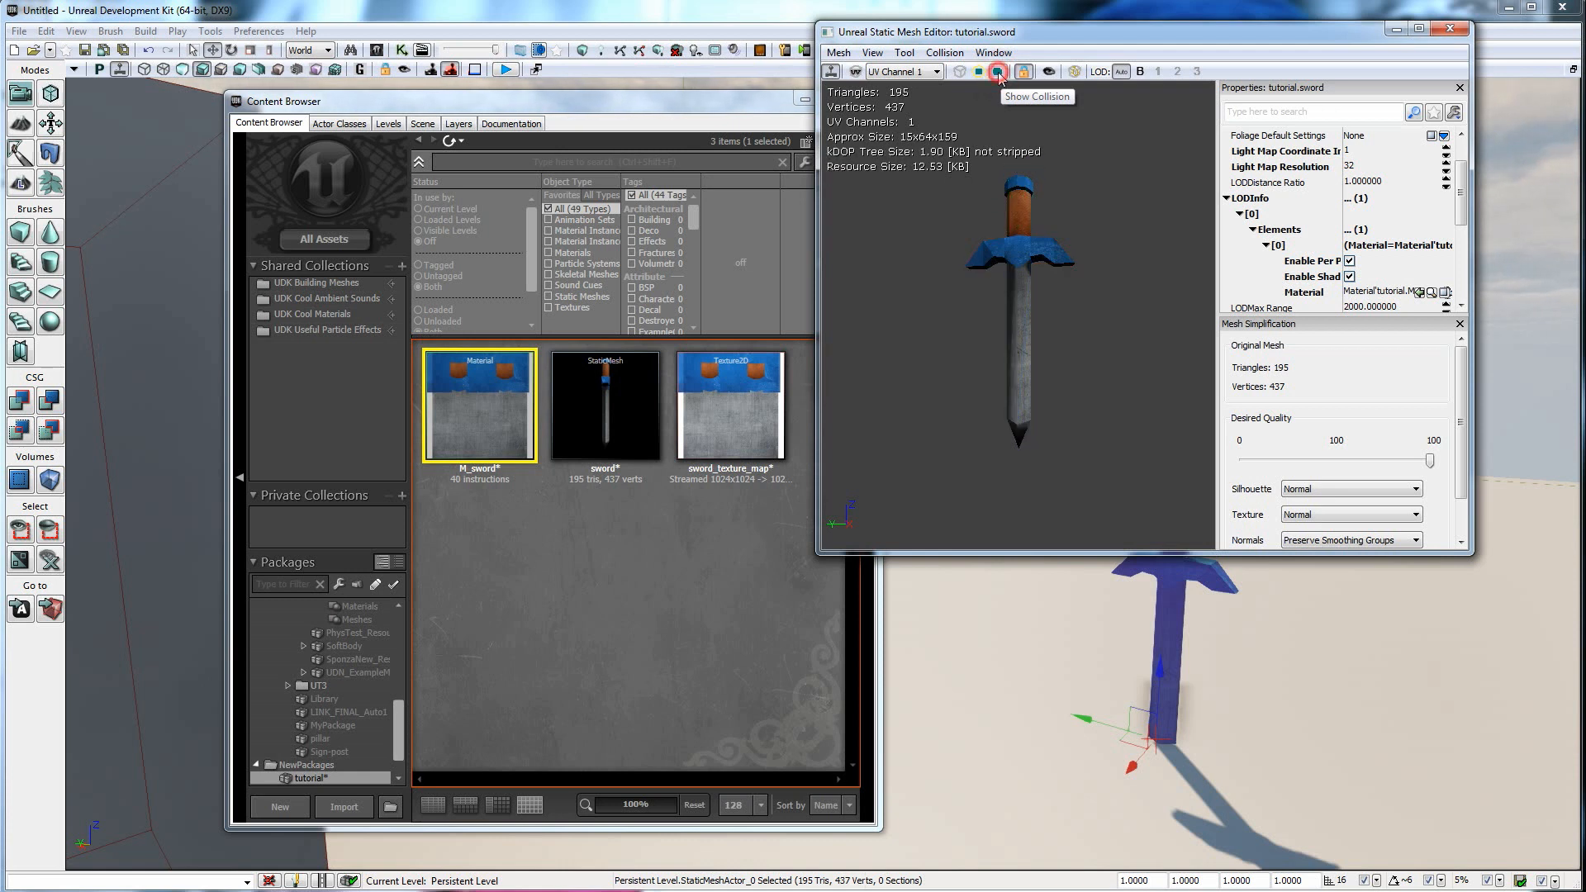
scroll(1073, 147, down, 4)
scroll(1092, 197, up, 6)
mouse_move(1094, 198)
right_down()
mouse_move(1141, 247)
mouse_move(1132, 217)
mouse_move(1116, 235)
mouse_move(1064, 195)
right_up()
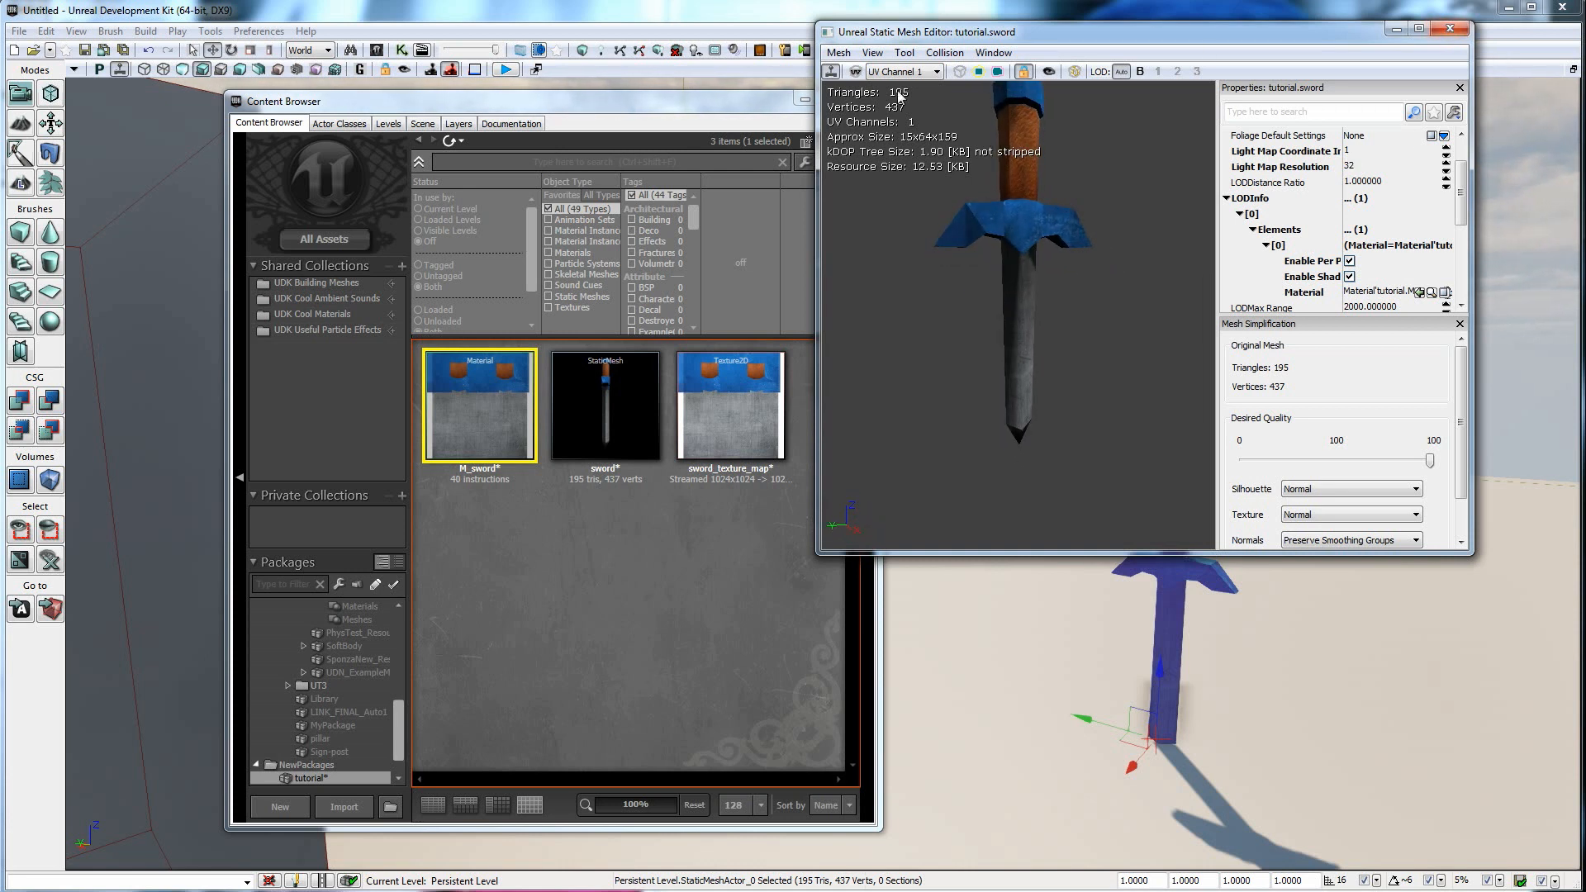
click(1451, 29)
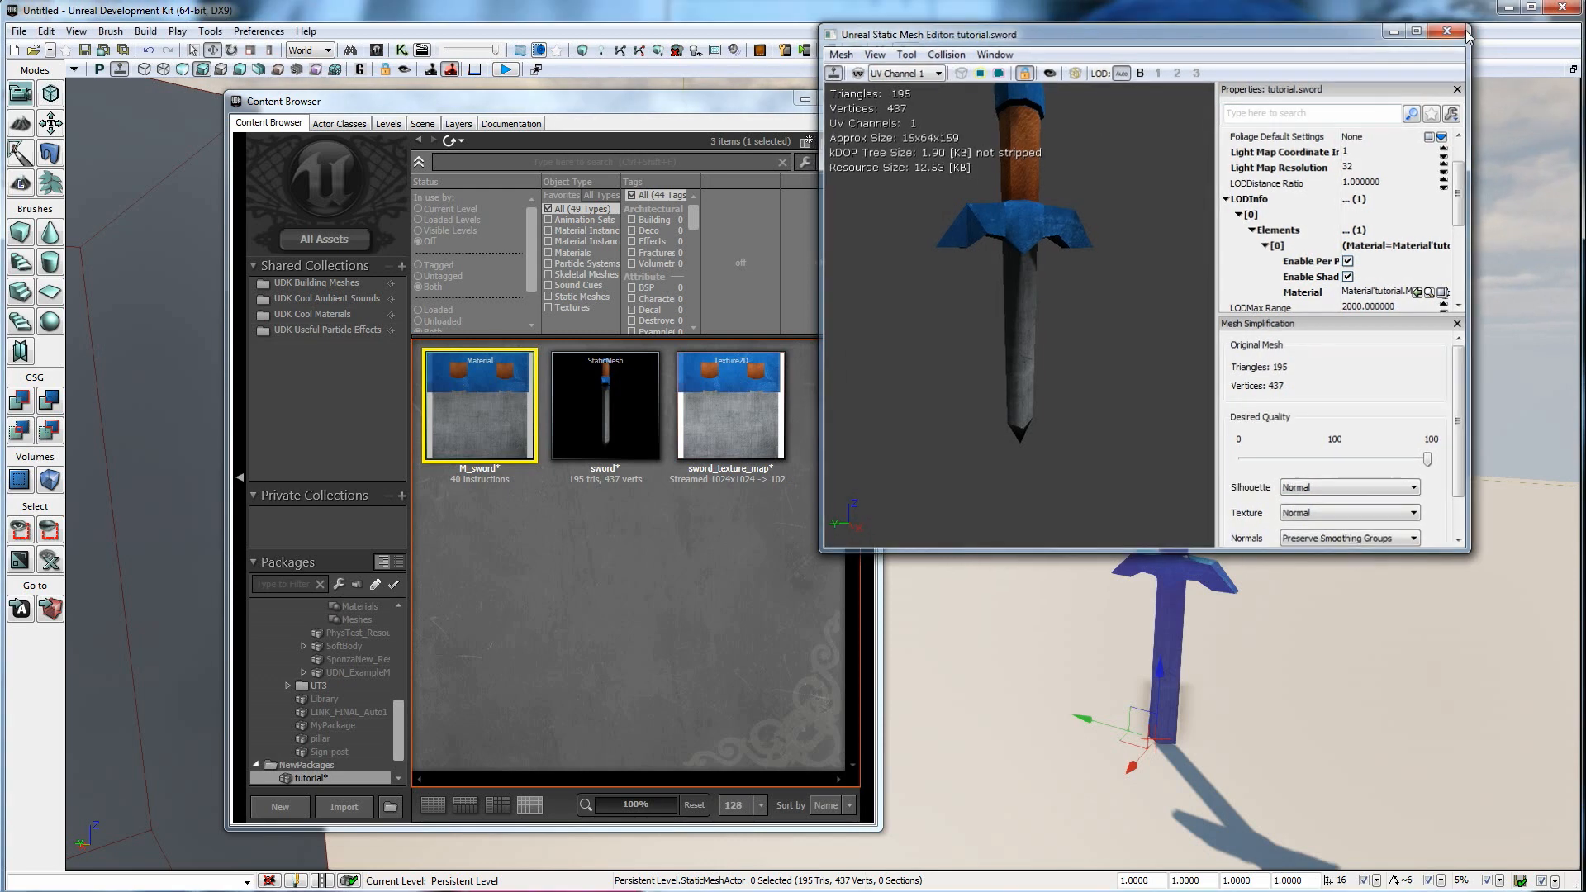
Place a second sword static mesh on the level floor beside the first one.
mouse_move(1266, 659)
right_down()
mouse_move(1276, 641)
mouse_move(1248, 674)
right_up()
drag(1257, 656, 1269, 714)
mouse_move(917, 546)
mouse_down()
mouse_move(926, 500)
mouse_move(904, 516)
mouse_move(925, 550)
mouse_move(910, 519)
mouse_up()
drag(622, 388, 1339, 725)
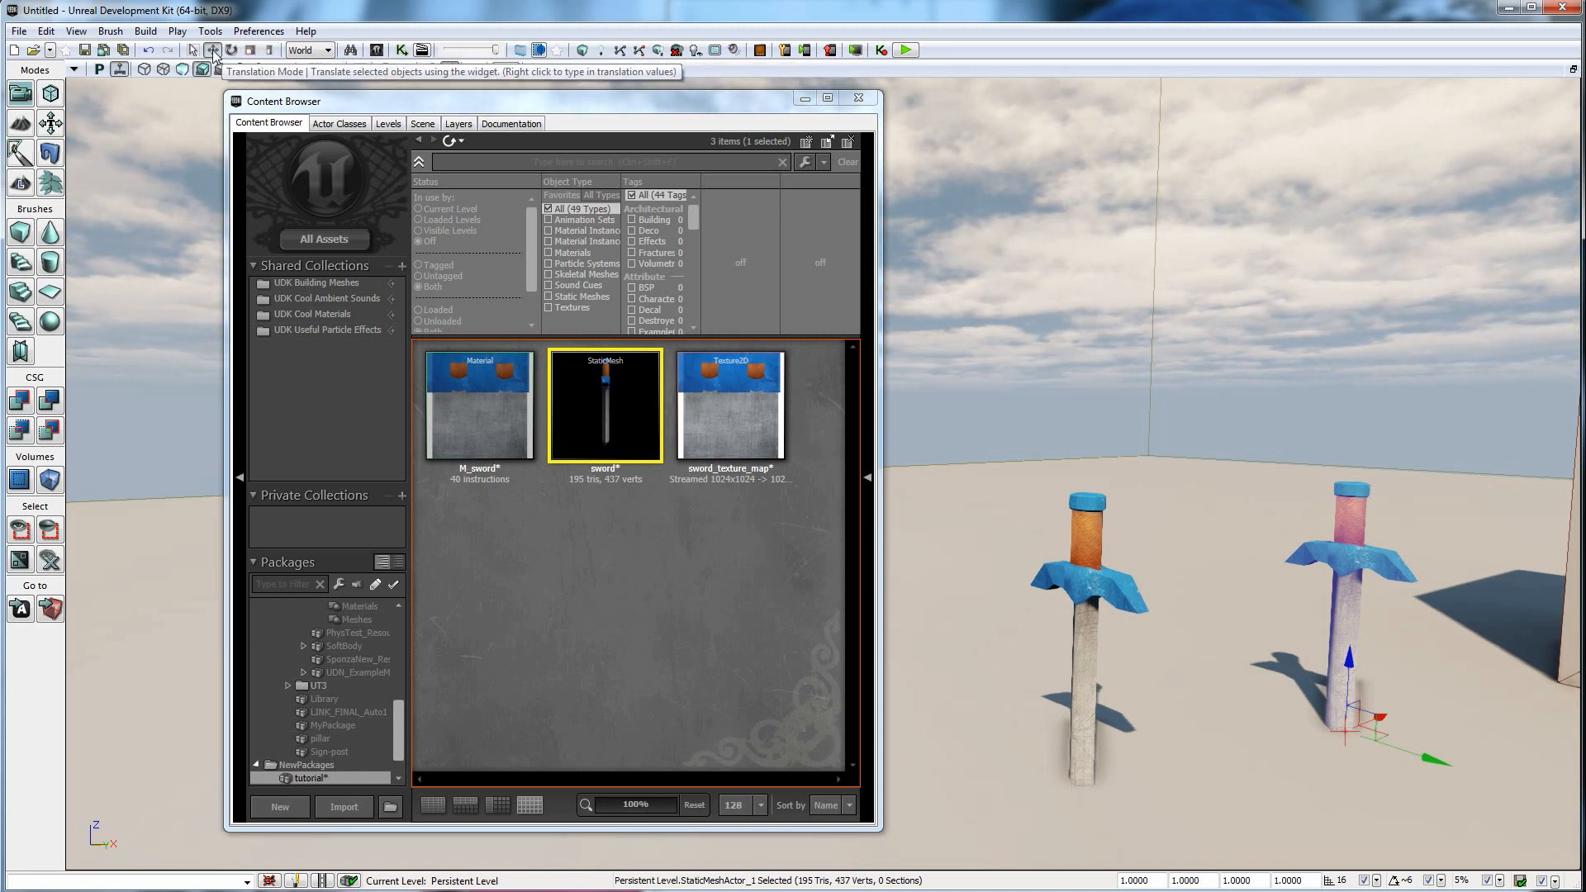
Scale the second sword uniformly to about 2.65 times its size and view both swords.
click(247, 53)
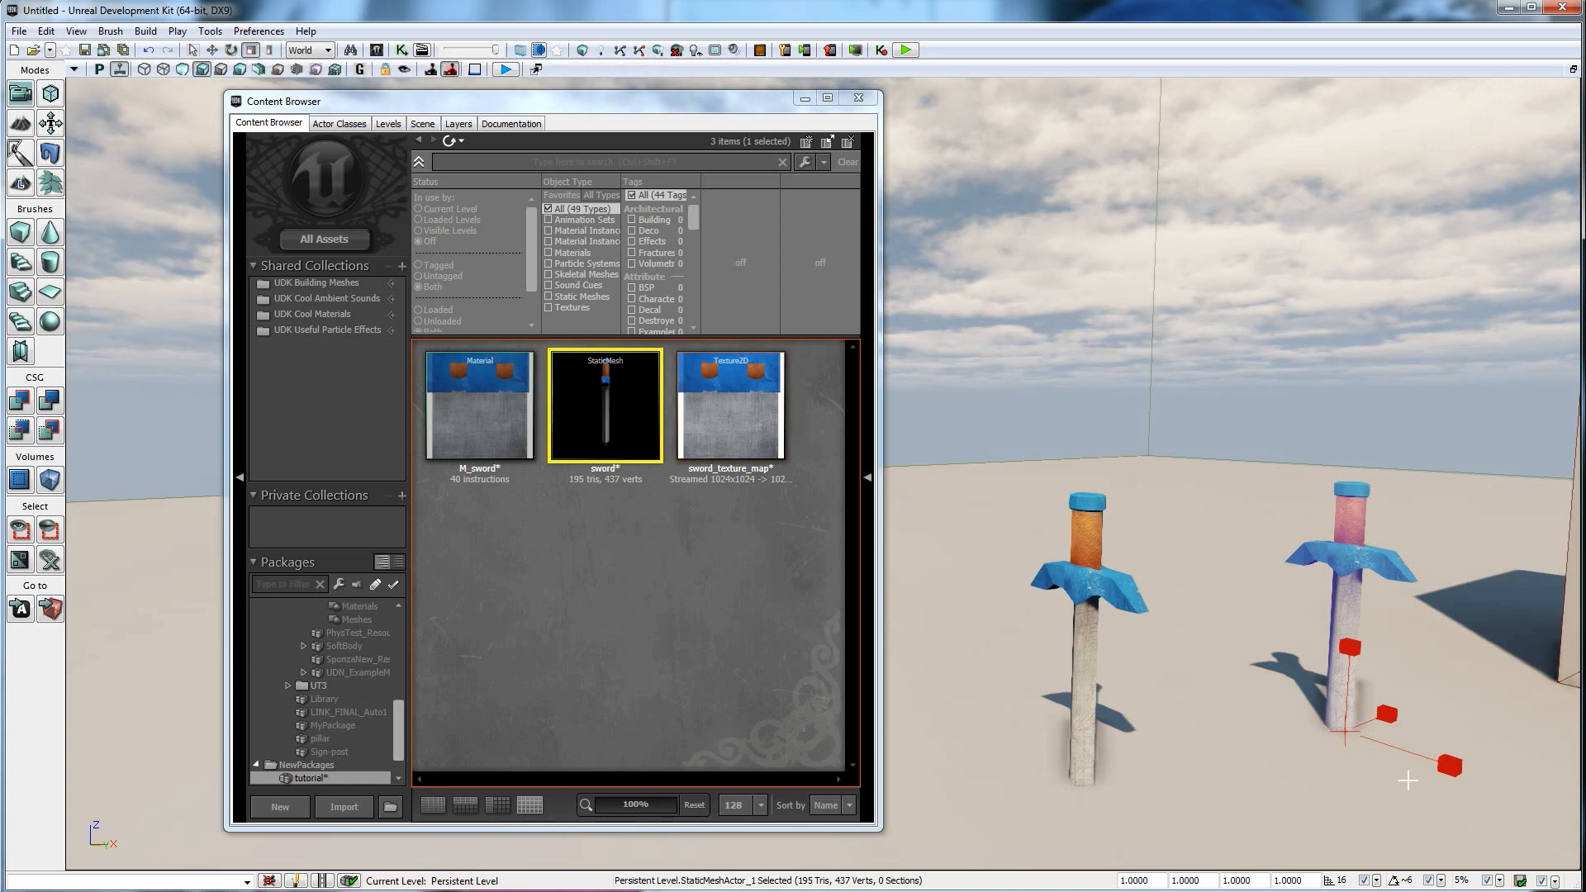
drag(1343, 655, 1368, 512)
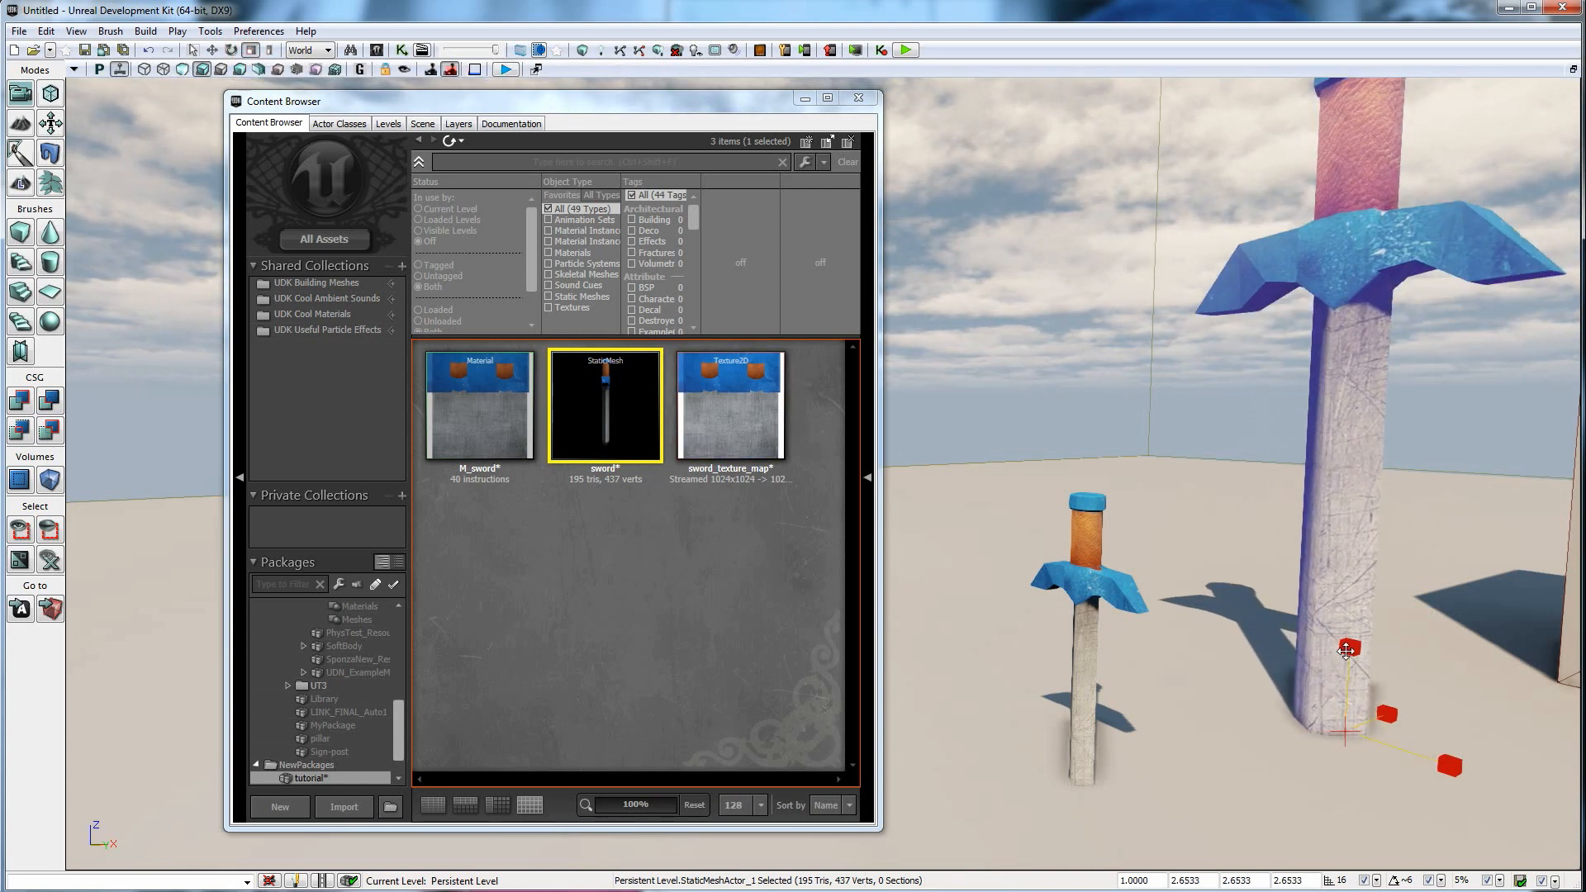
mouse_move(1206, 555)
mouse_down()
mouse_move(1216, 565)
mouse_move(1201, 552)
mouse_up()
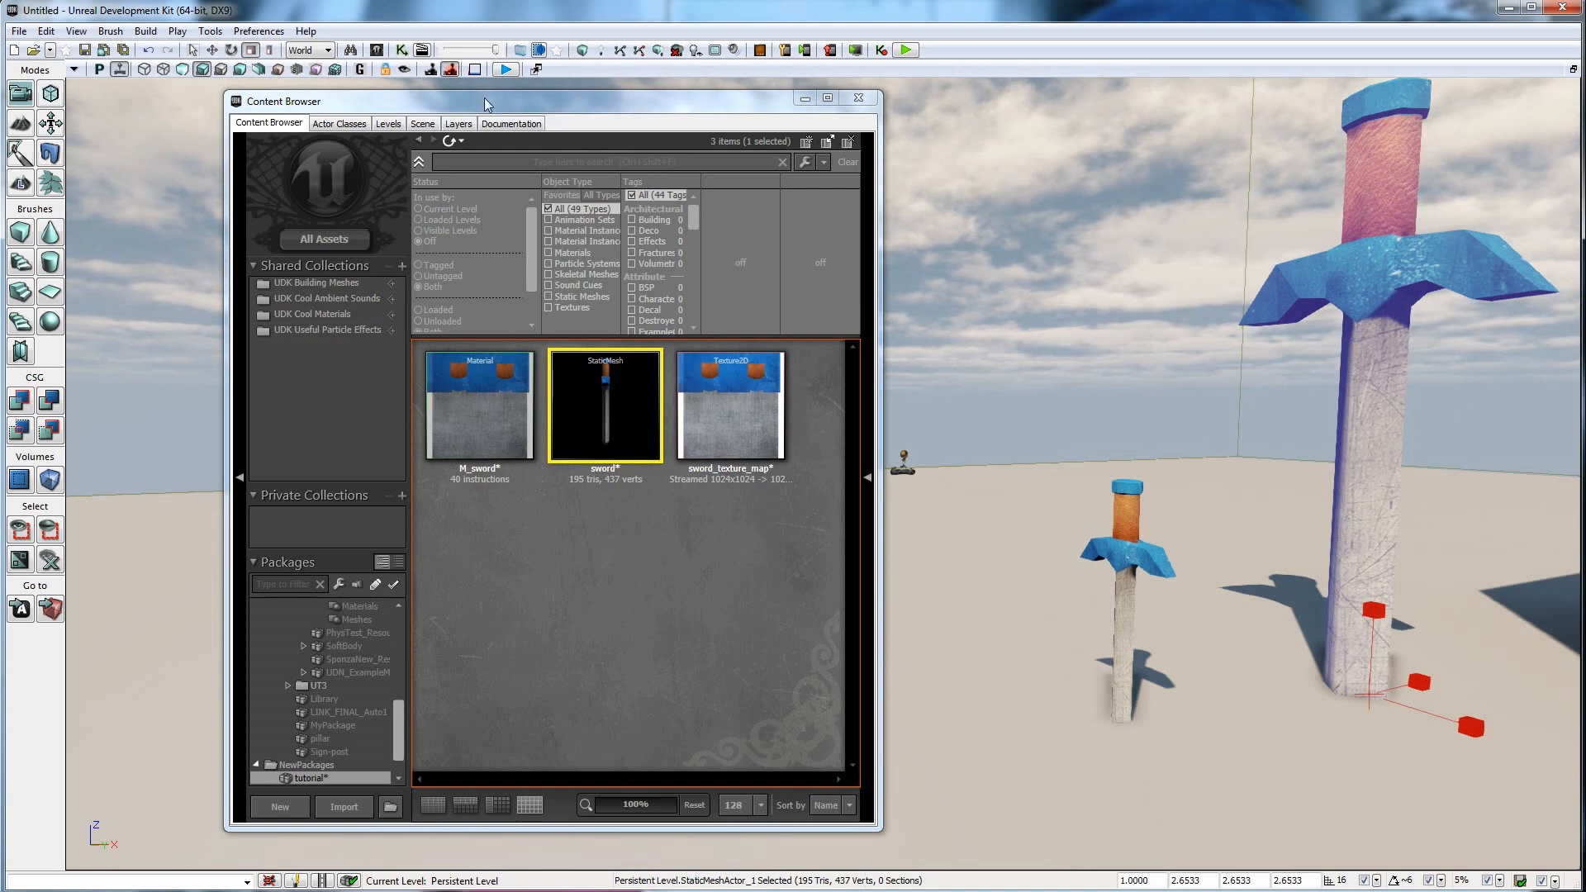
Close the Content Browser, play the level in the viewport, walk around both swords to test their collision, and end the play session.
click(859, 97)
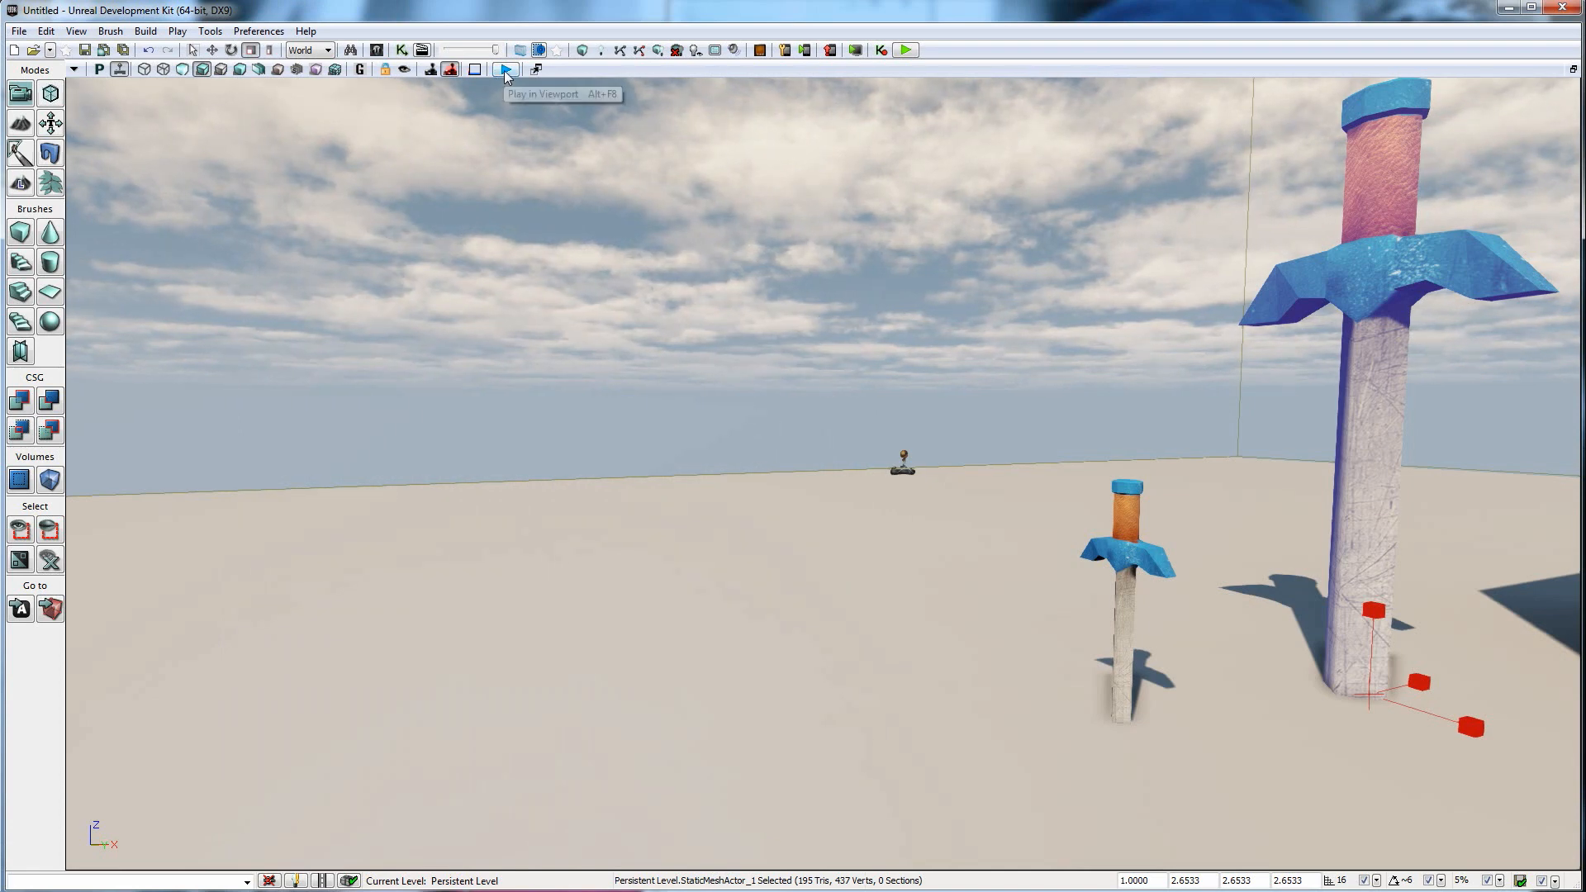
click(506, 70)
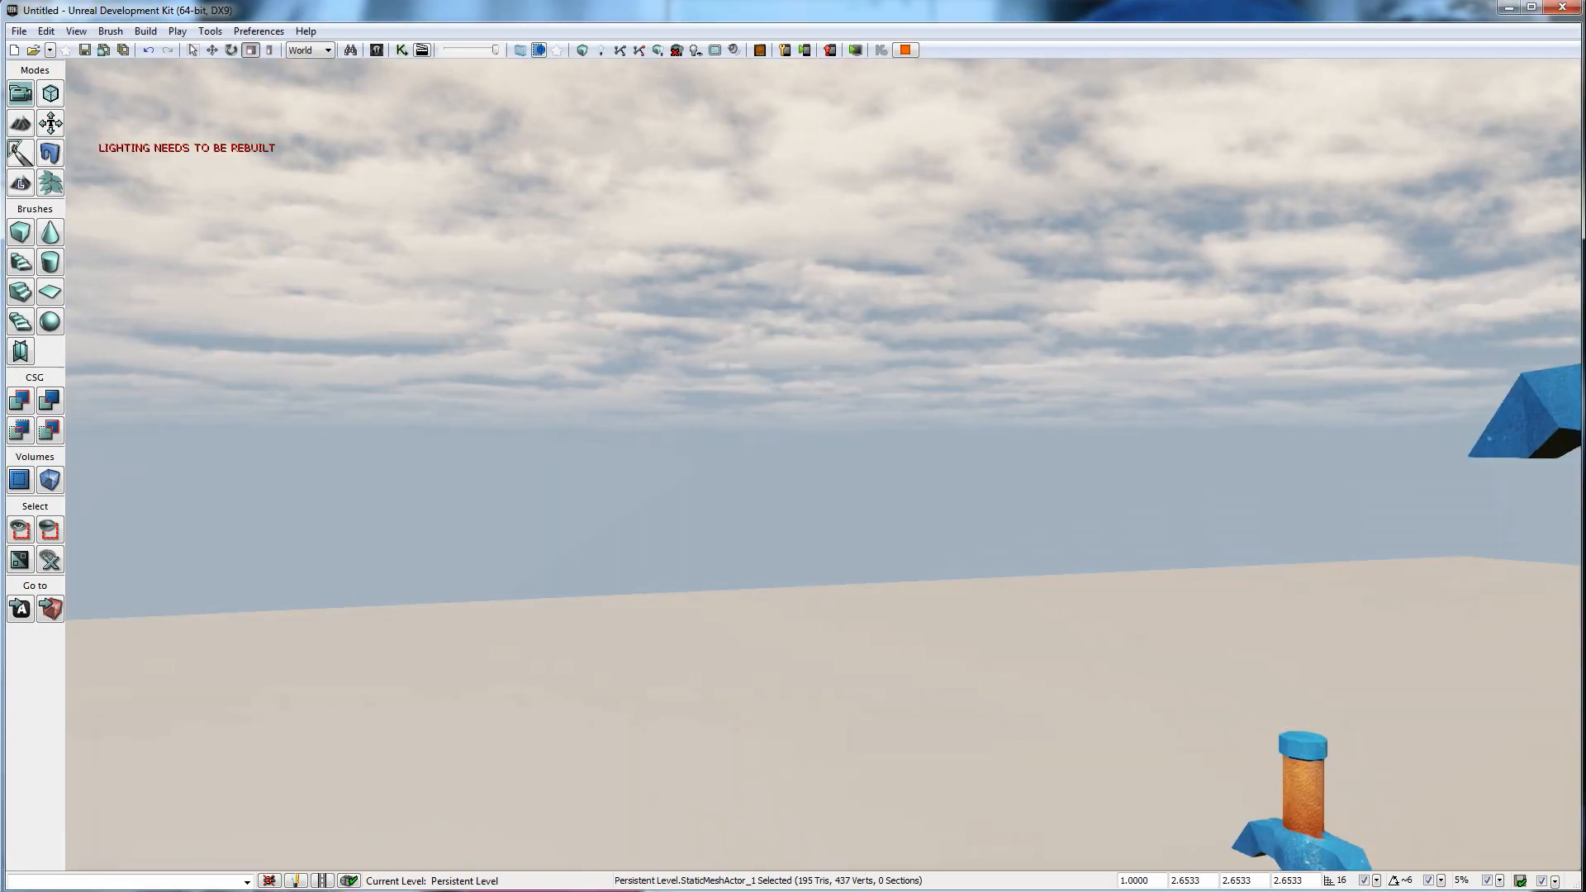
key(w)
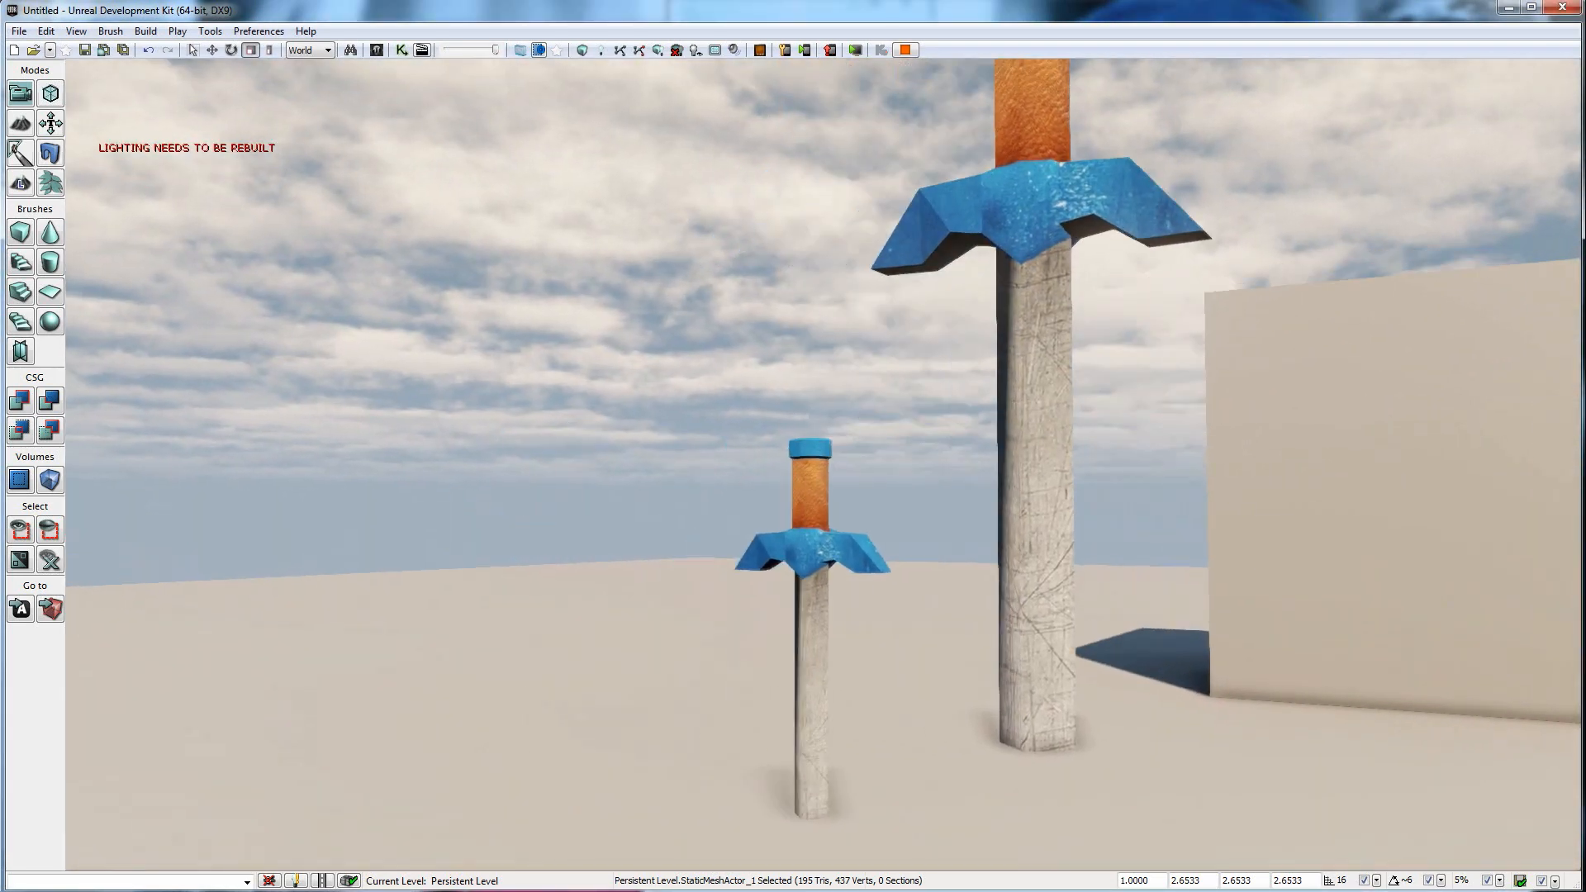
key(w)
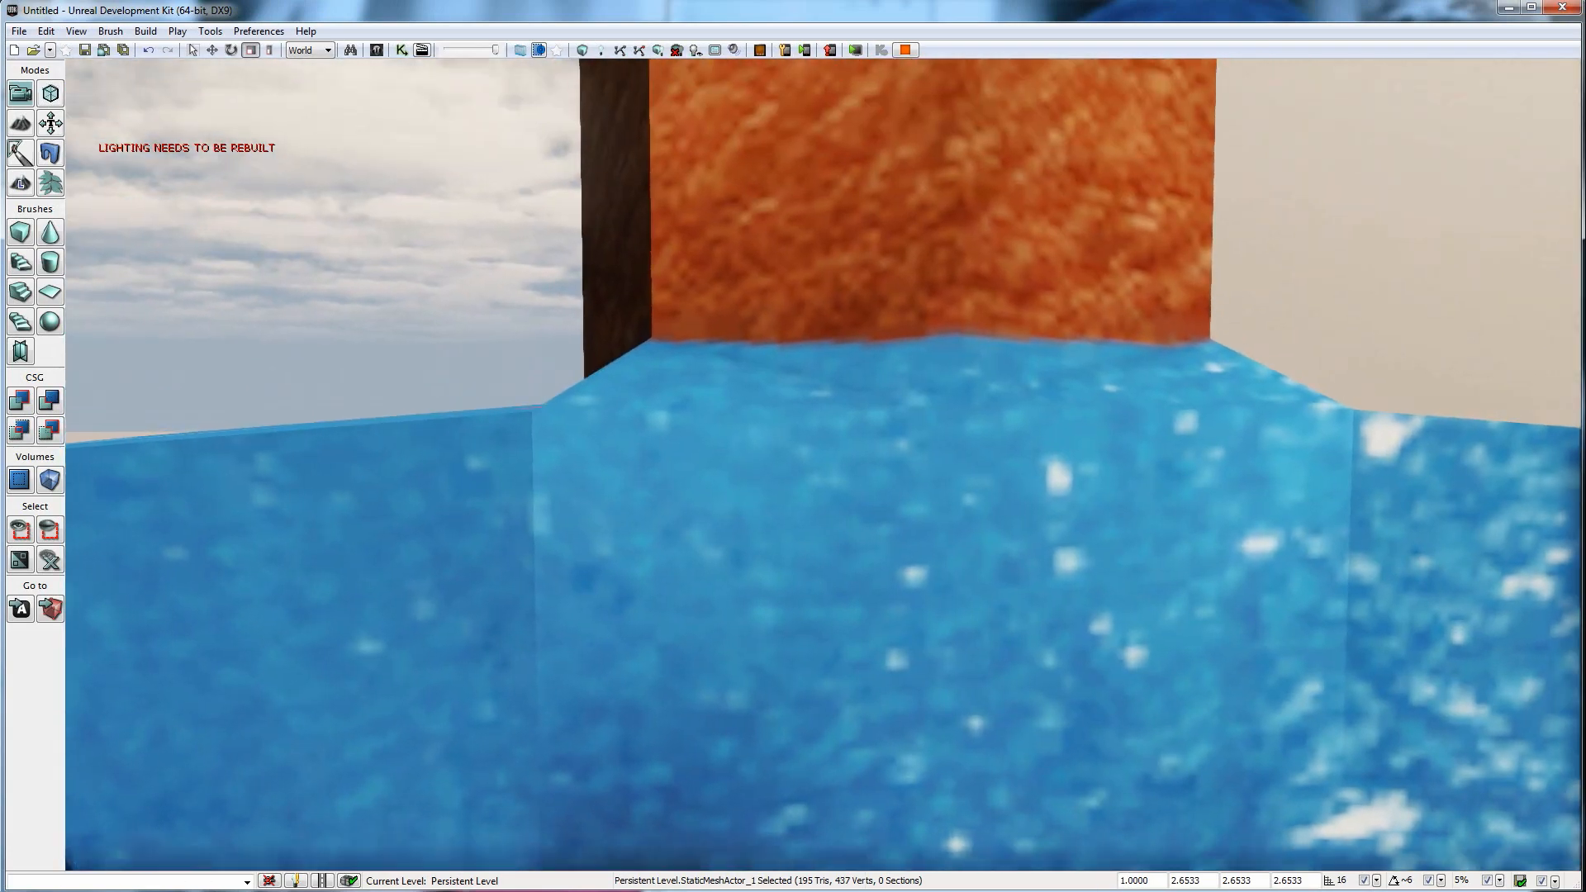
key(s)
key(d)
key(w)
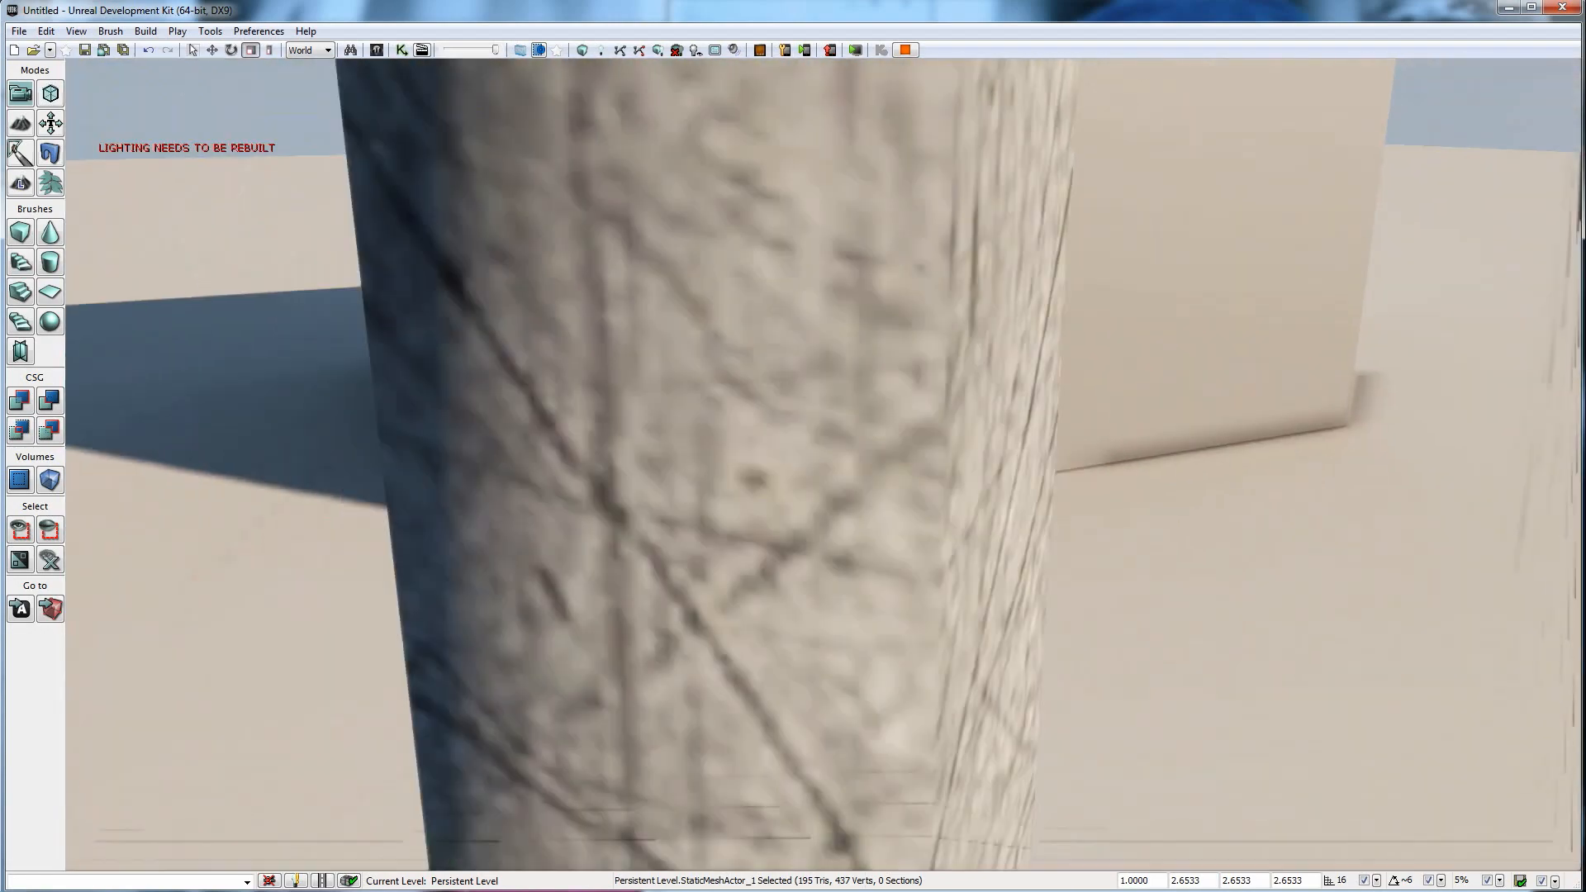
right_drag(823, 464, 863, 352)
key(Escape)
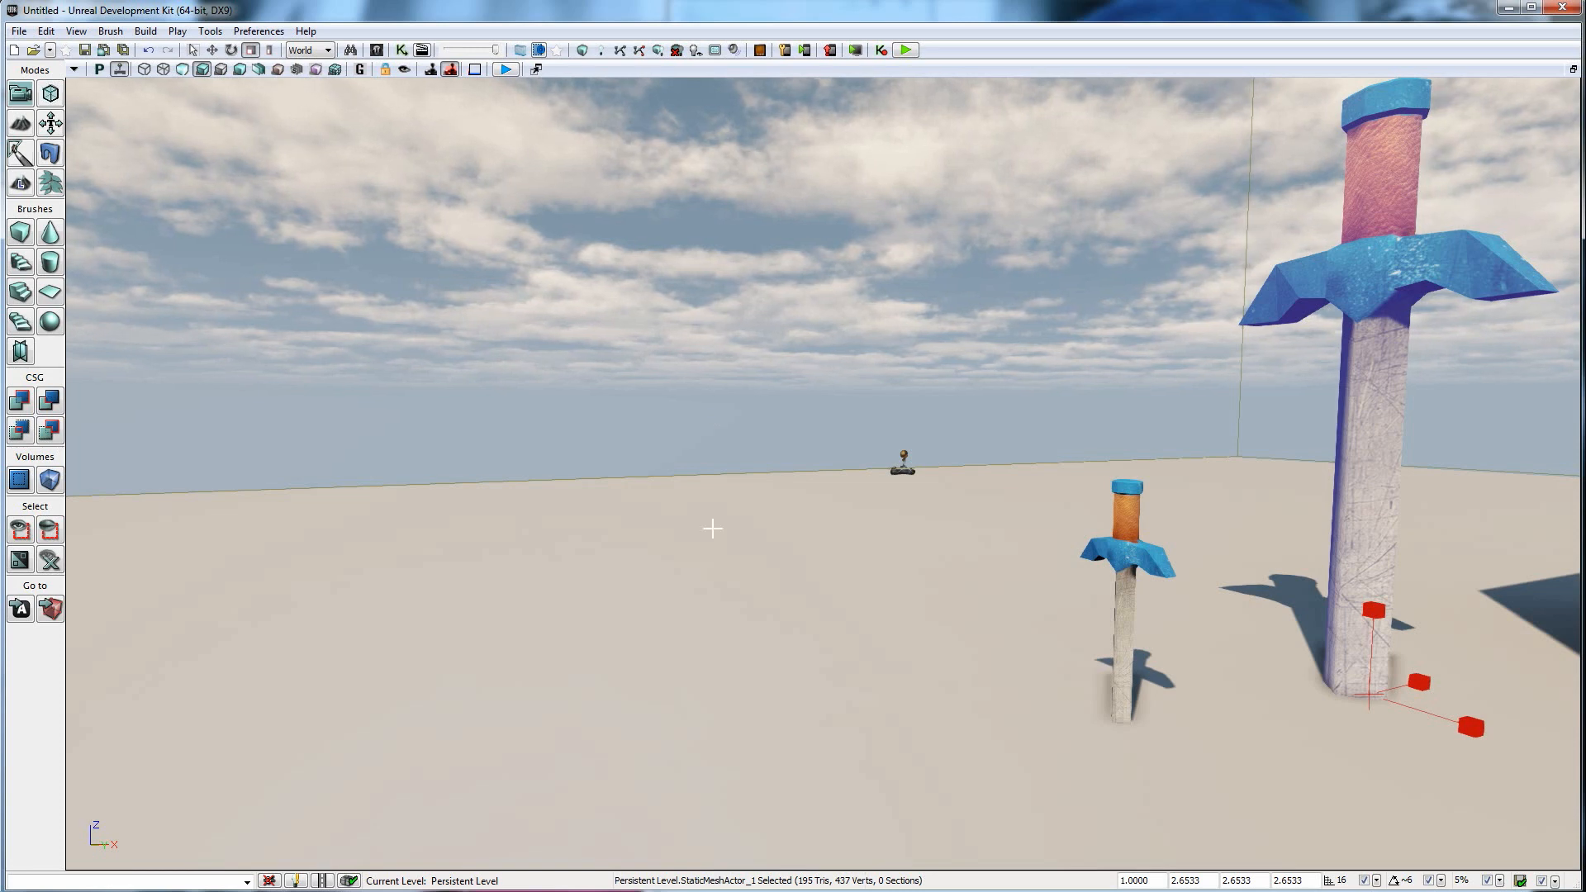
Switch to 3ds Max and open sign post_Final.max from the Sign post folder, discarding the sword scene's changes and continuing past the missing files.
click(1505, 6)
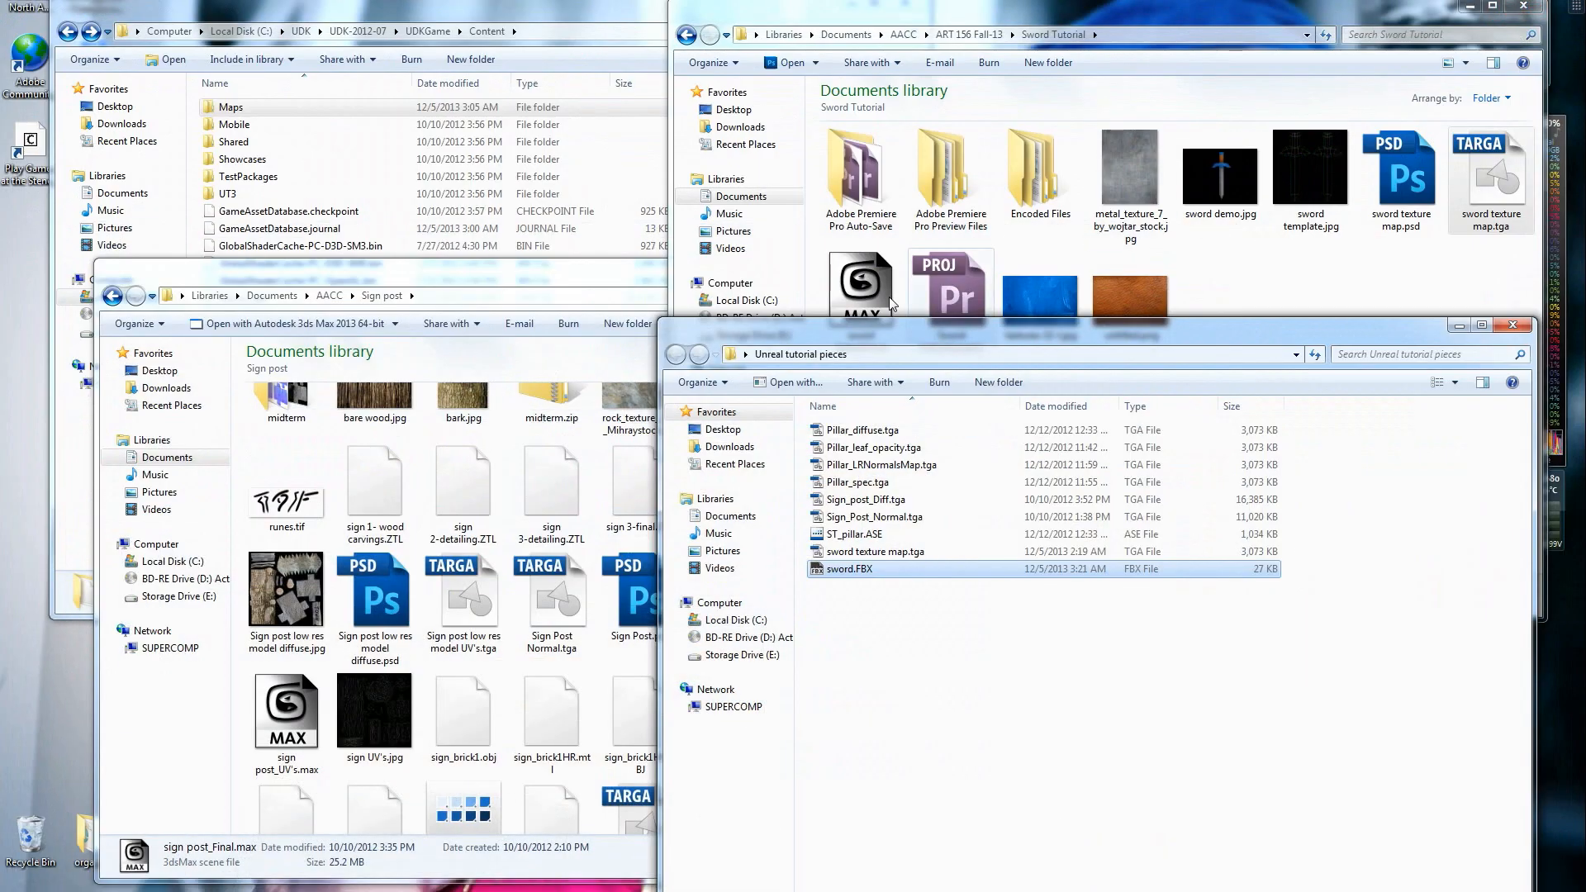
click(528, 267)
click(891, 593)
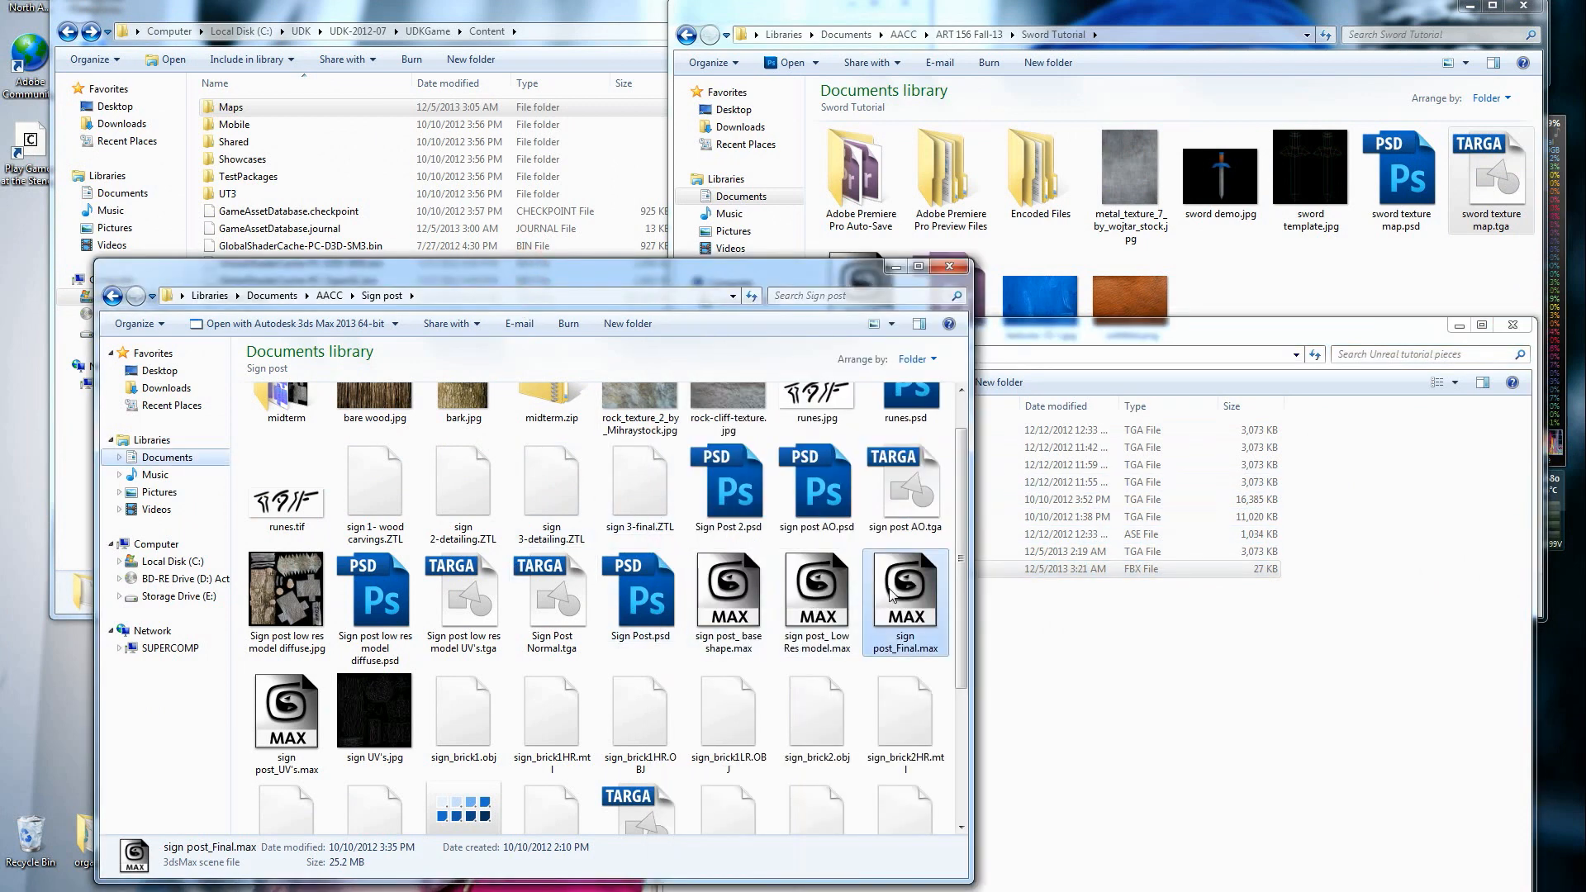
drag(895, 592, 503, 633)
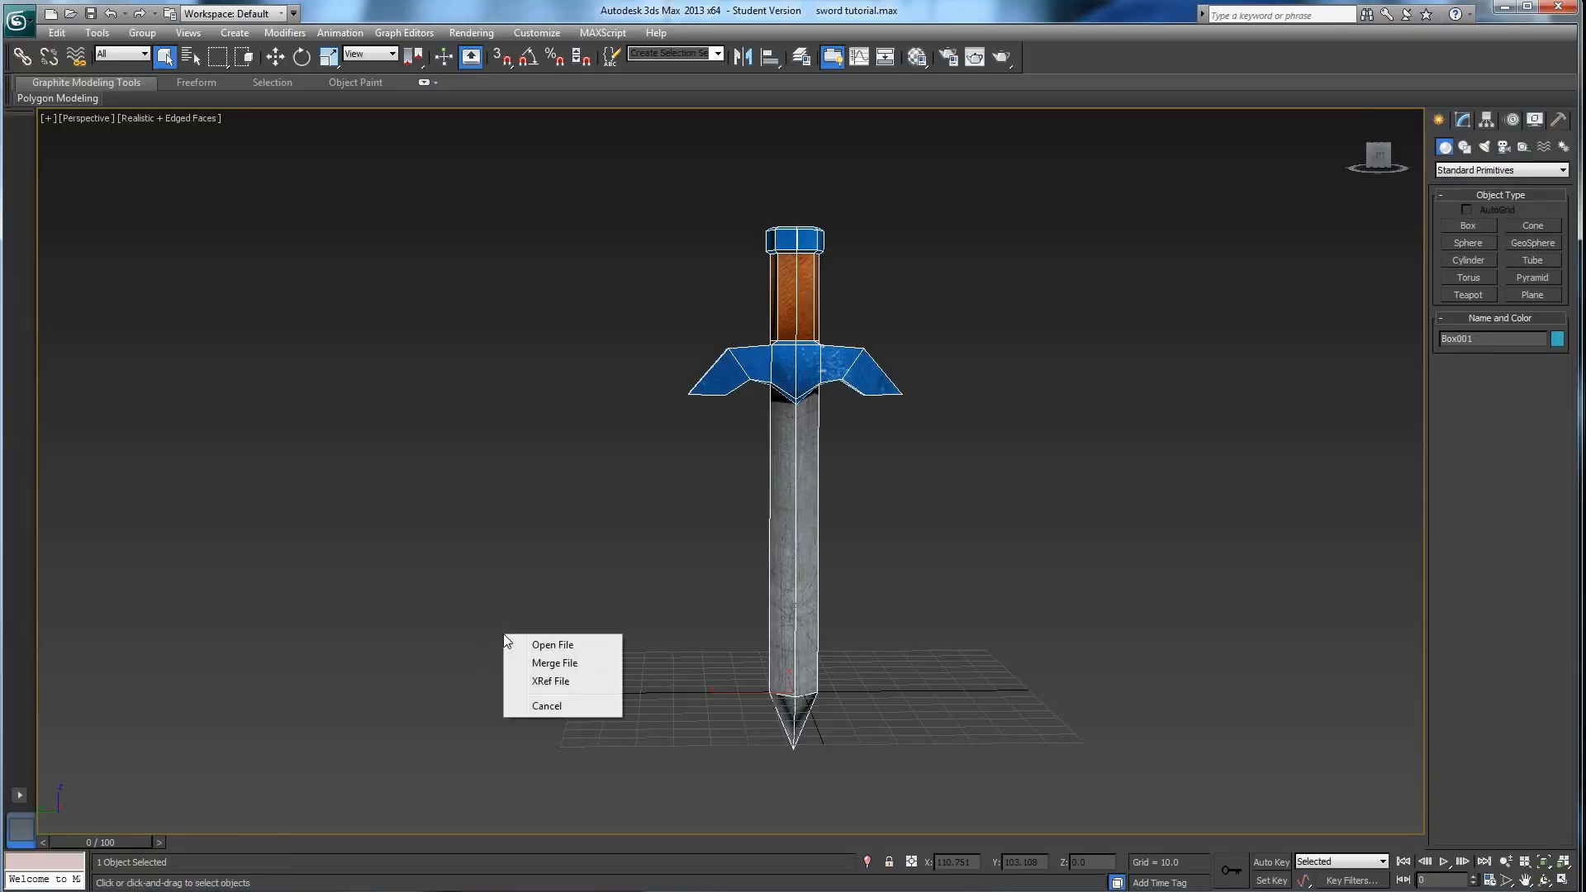
click(548, 650)
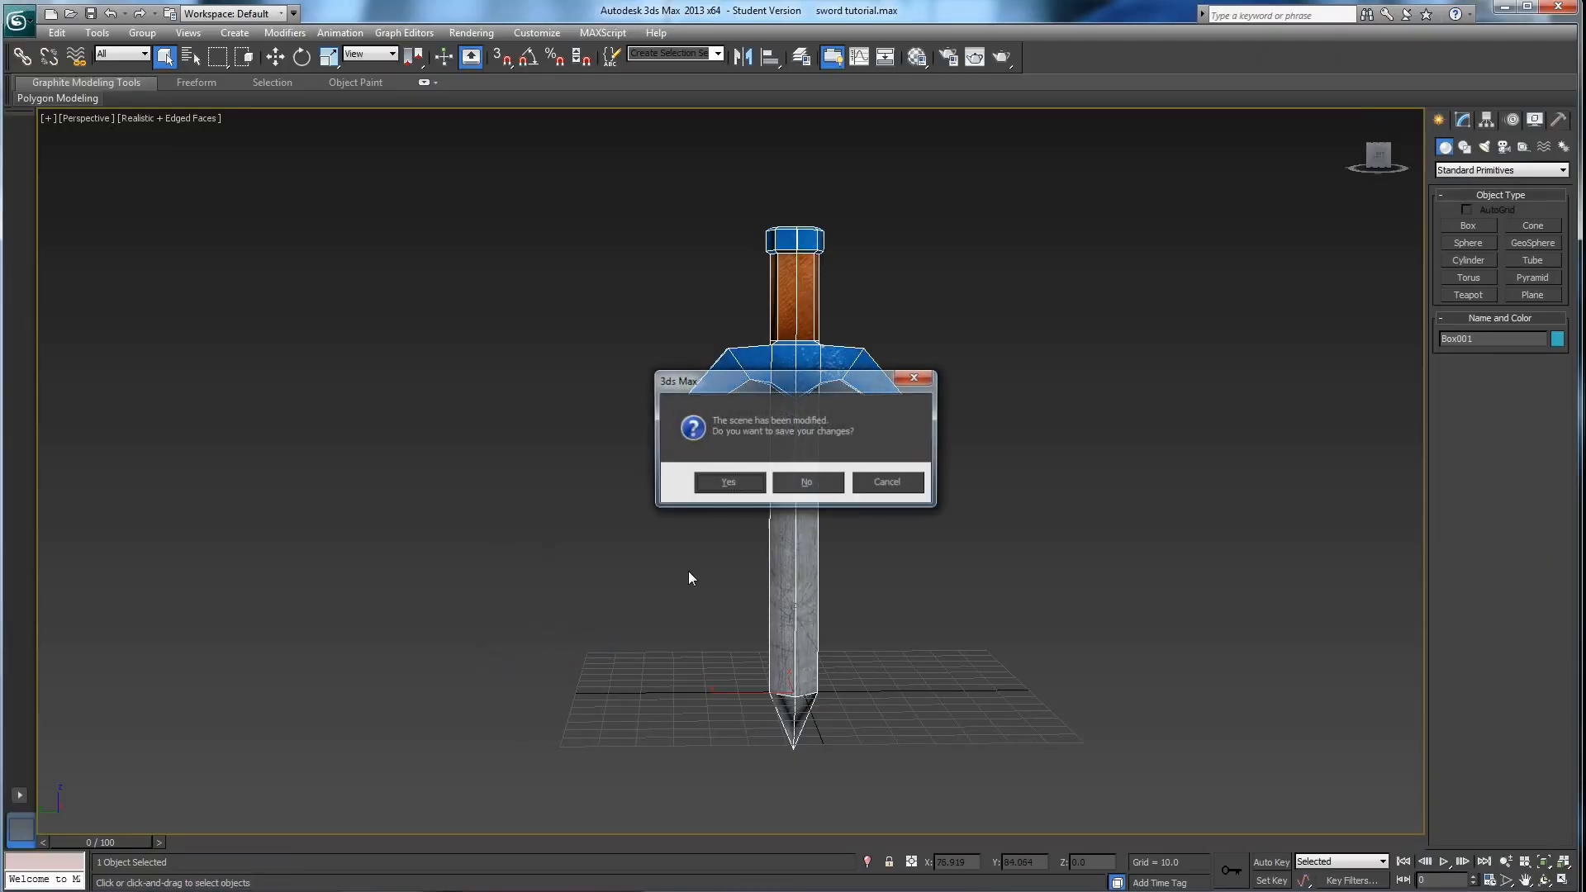
click(803, 480)
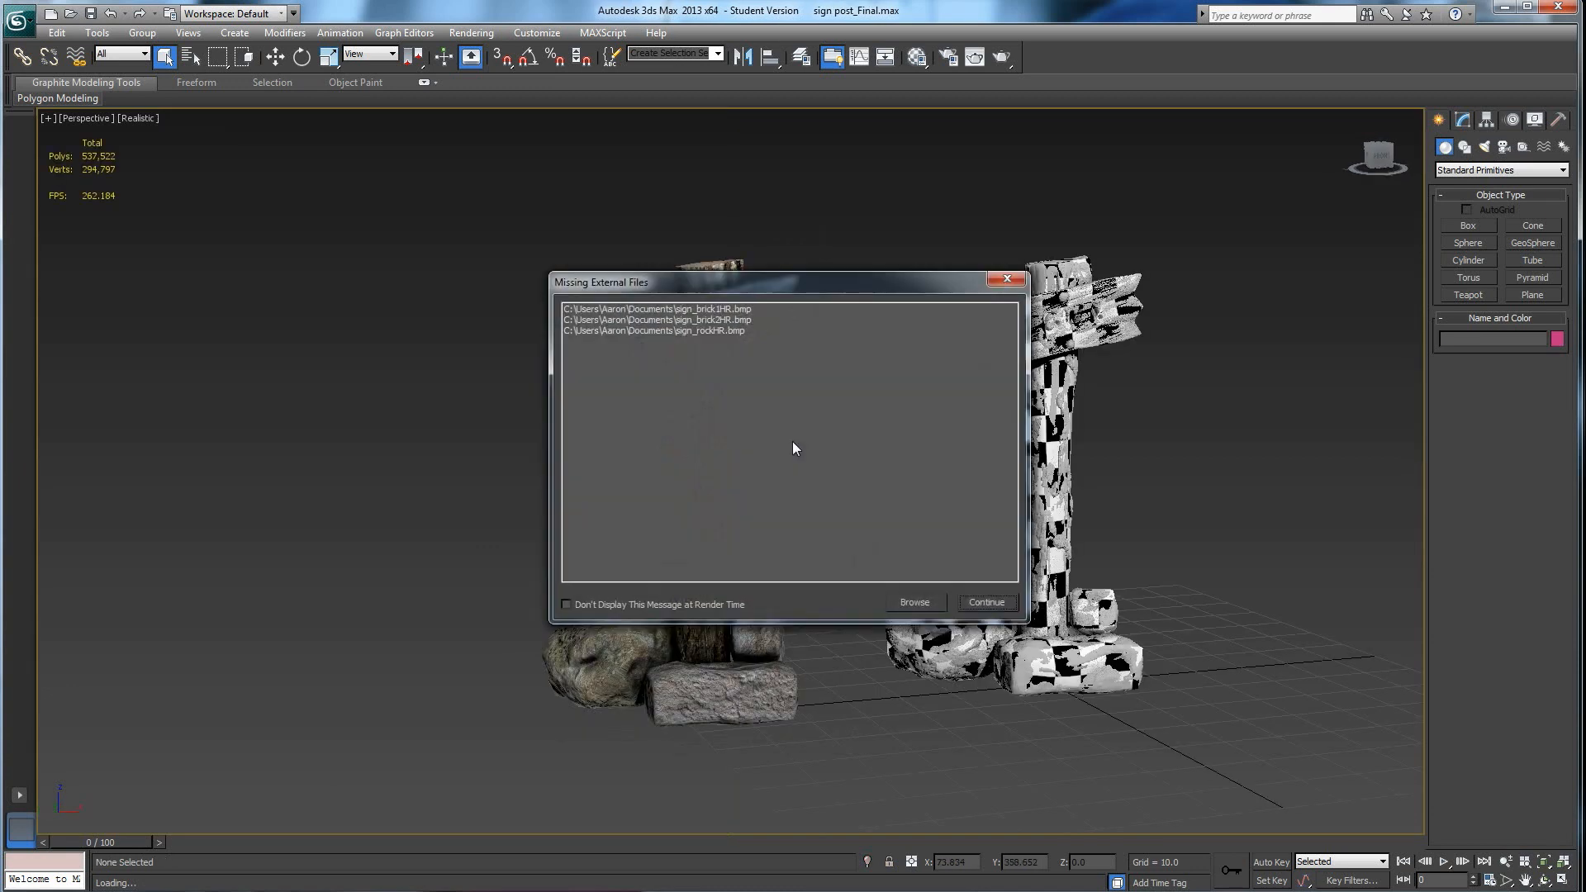
click(984, 603)
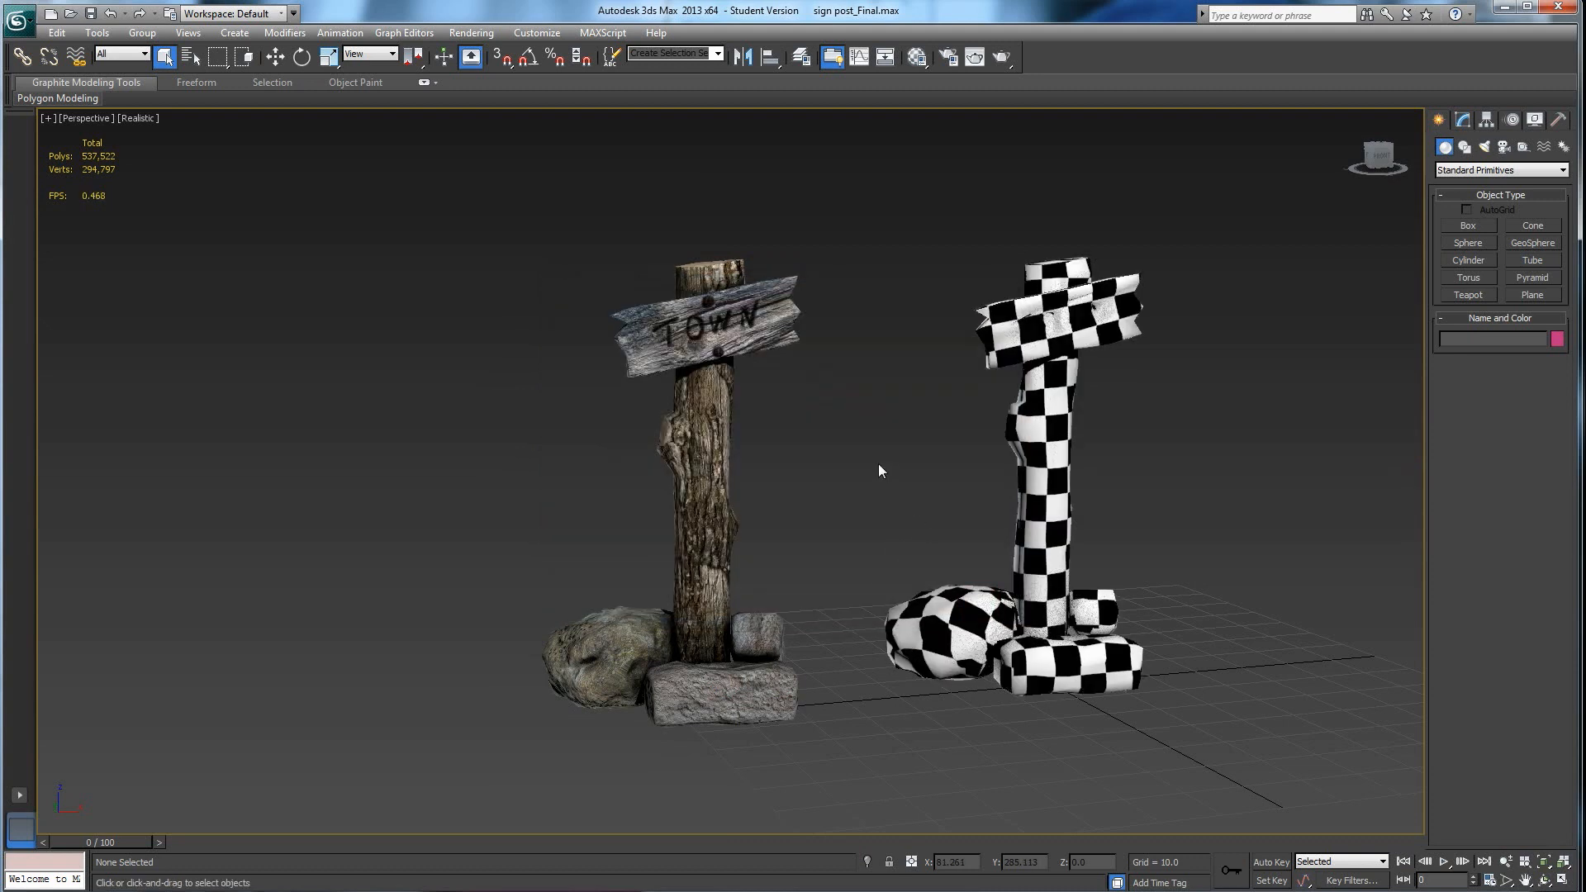
Select the textured sign post, switch to UDK to examine the large sword's pivot with the translation tool, and return to 3ds Max.
click(709, 496)
scroll(875, 519, down, 3)
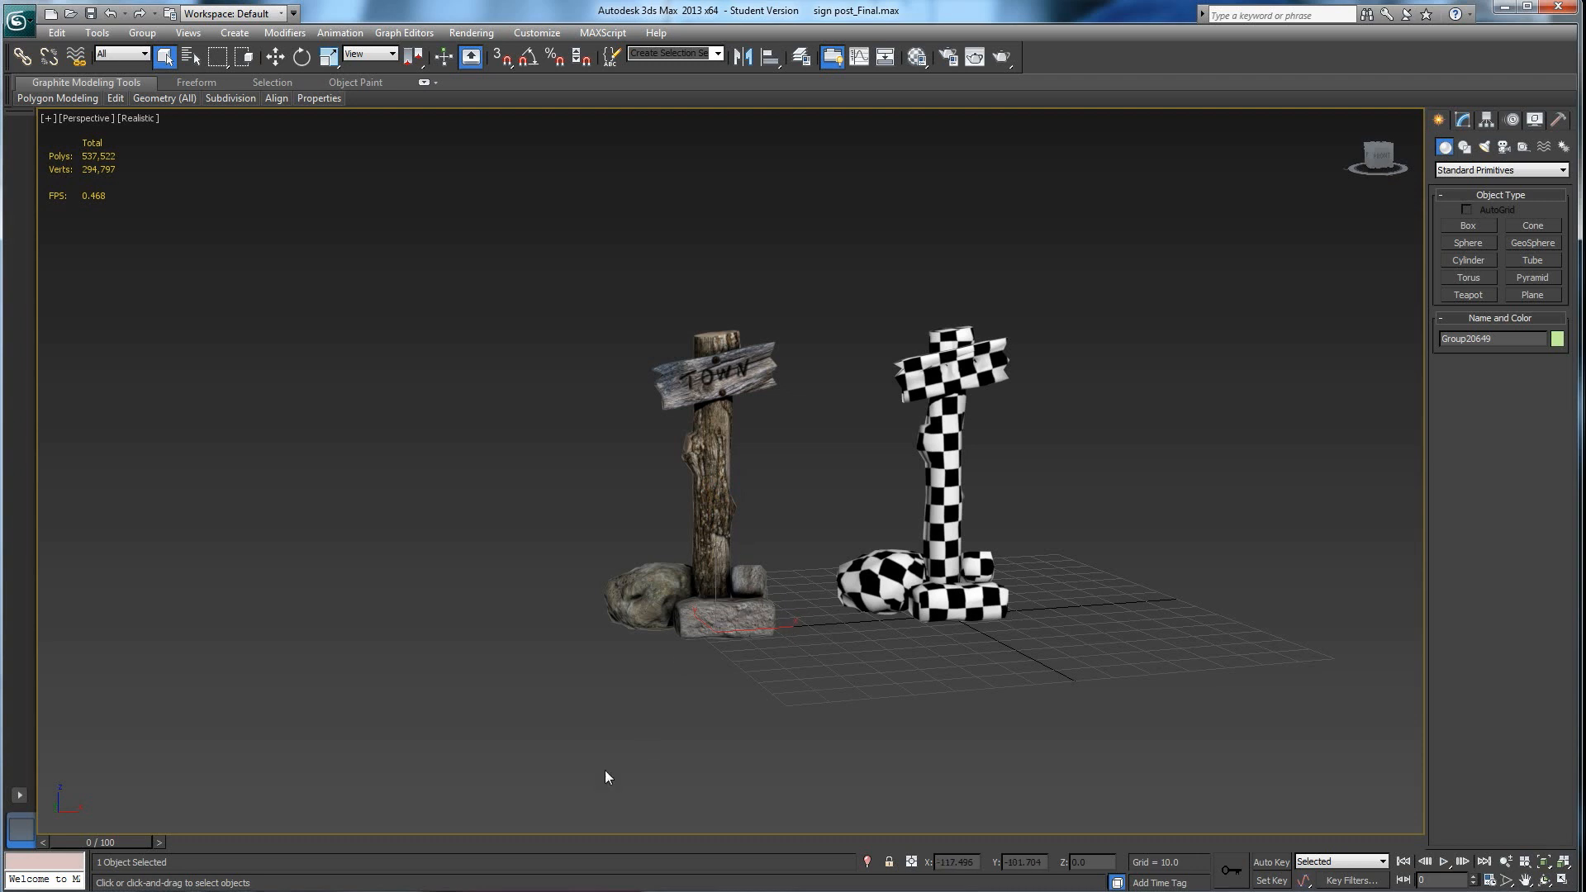
key(alt+Tab)
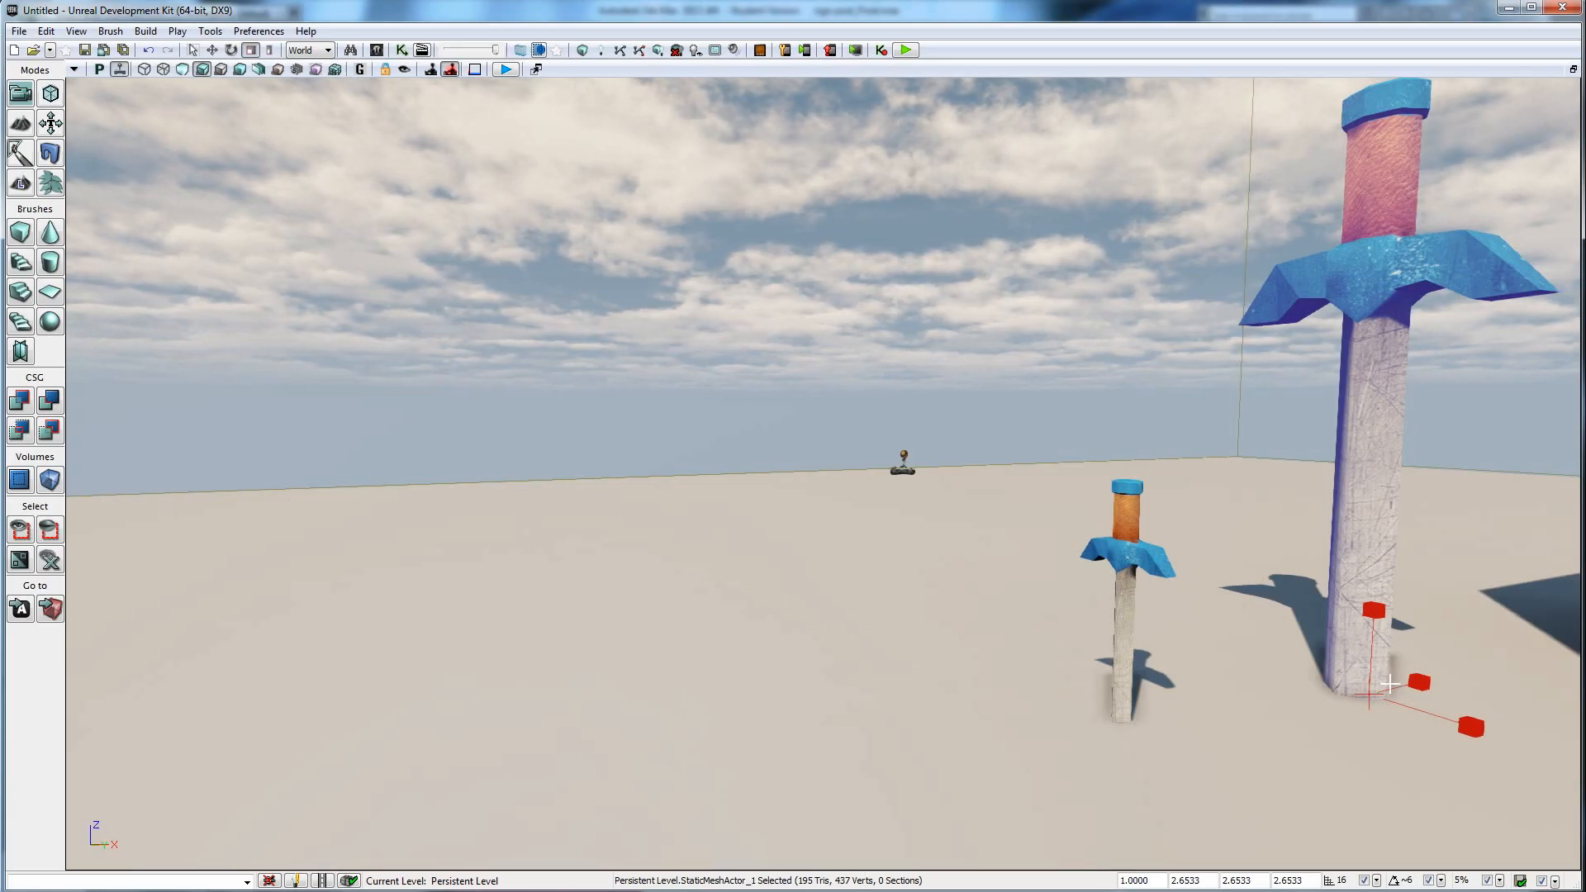
click(213, 50)
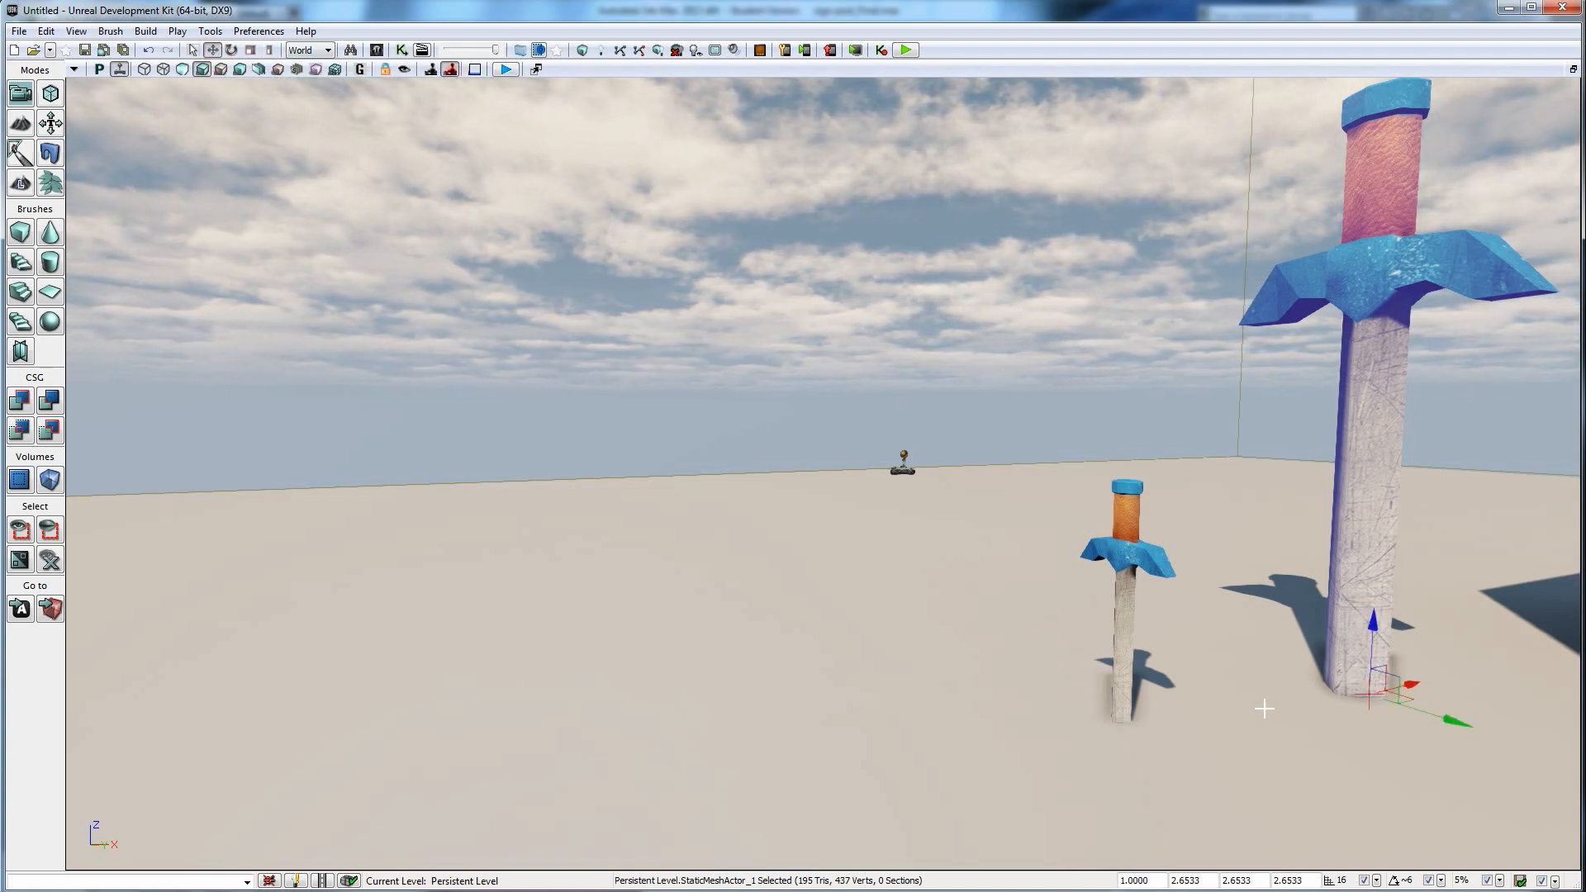
middle_drag(1264, 709, 1199, 686)
drag(934, 616, 1028, 663)
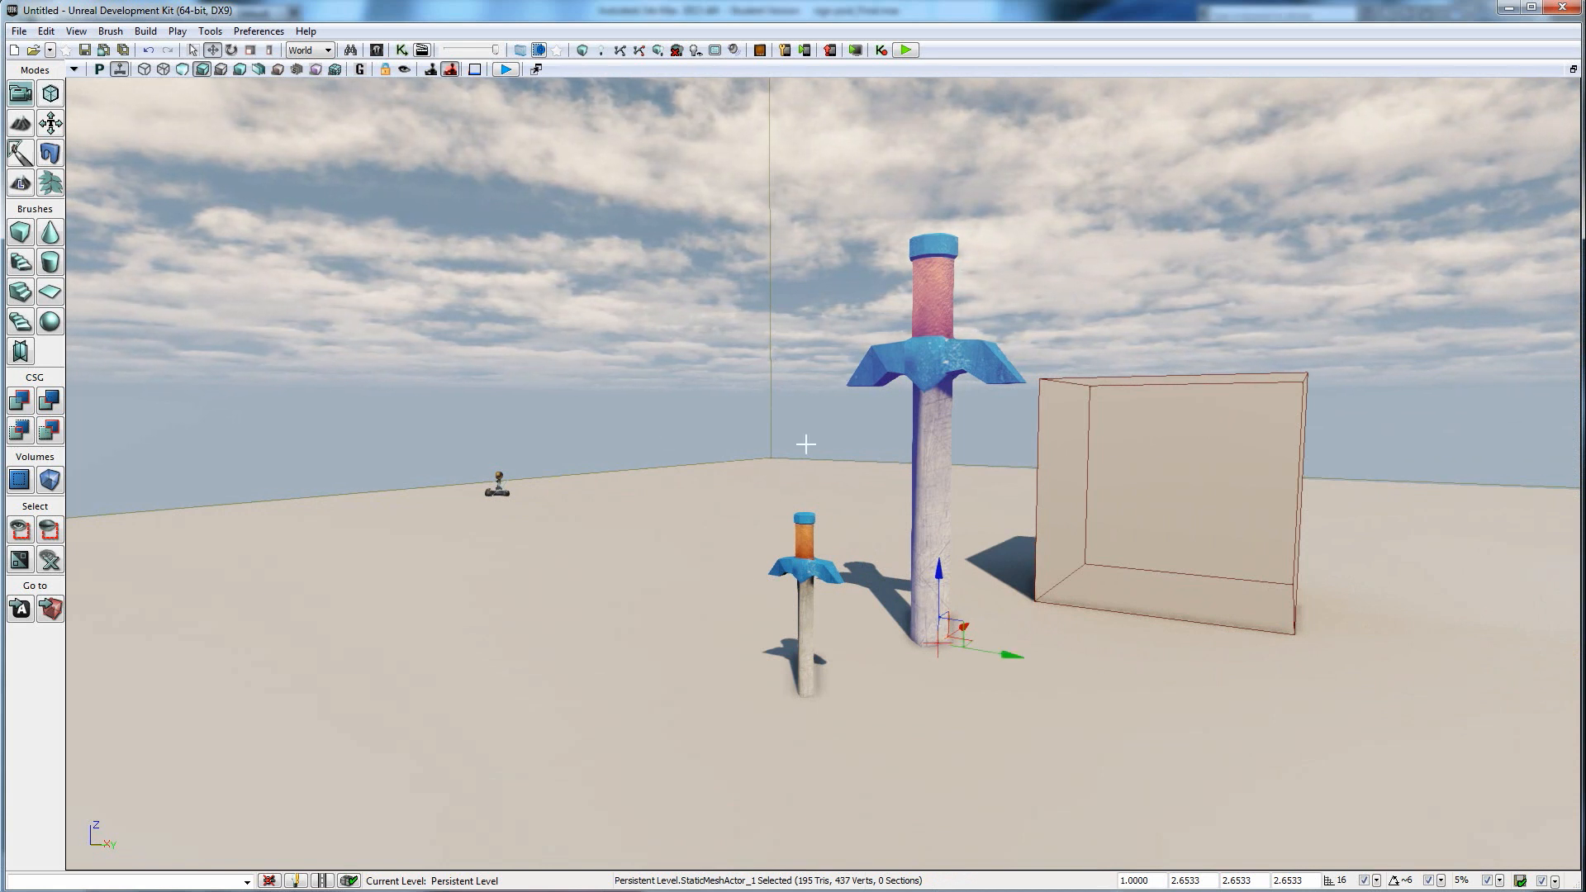
key(alt+Tab)
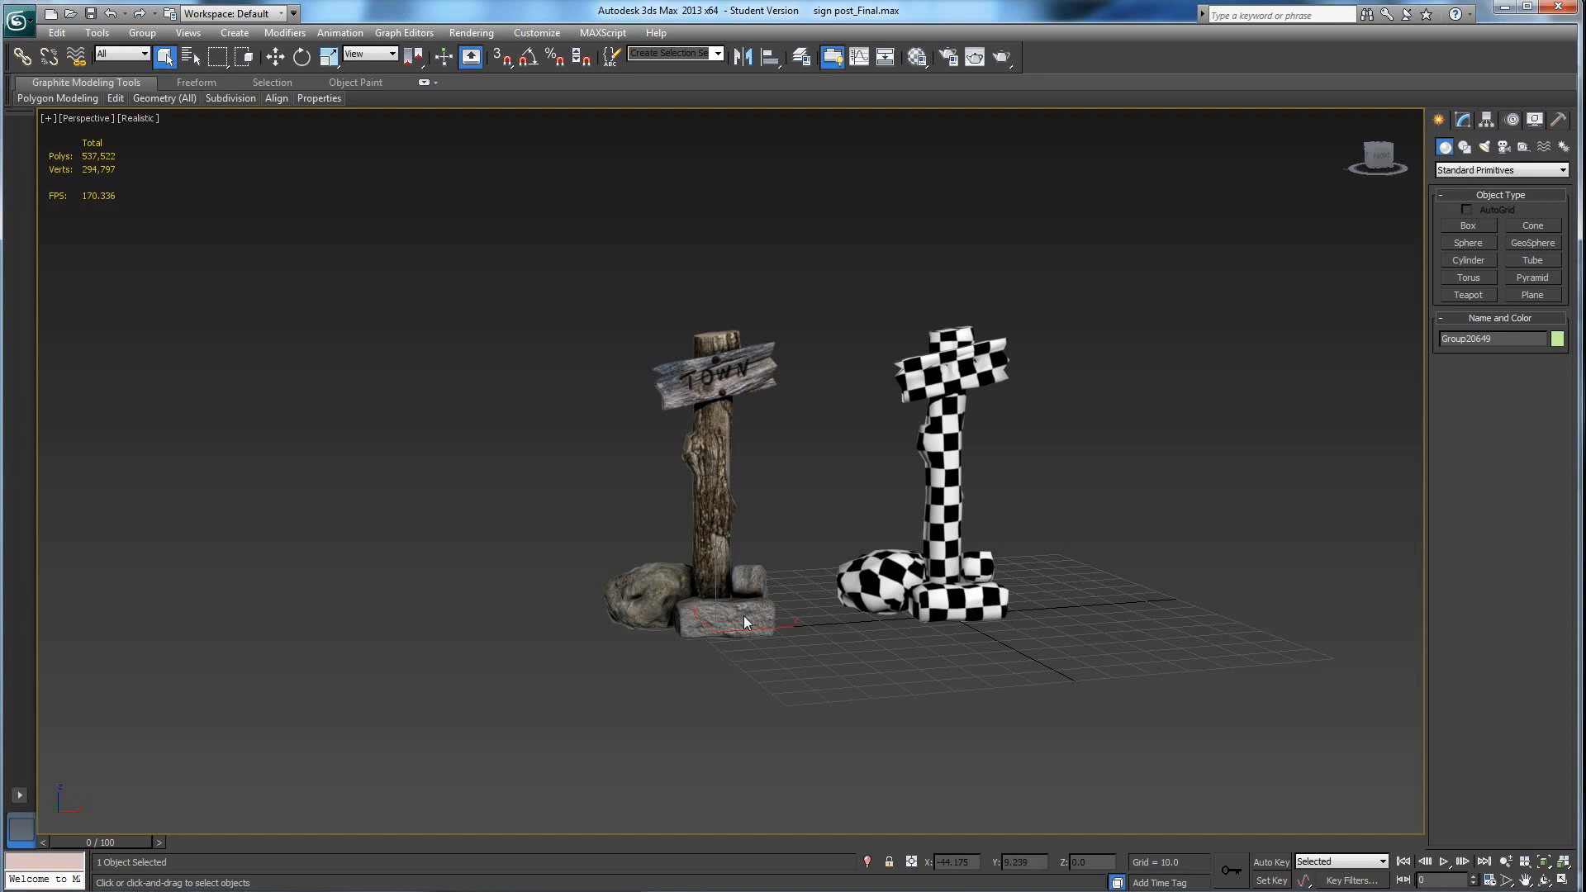
Delete the checkered copy of the sign post with the Move tool active.
click(275, 56)
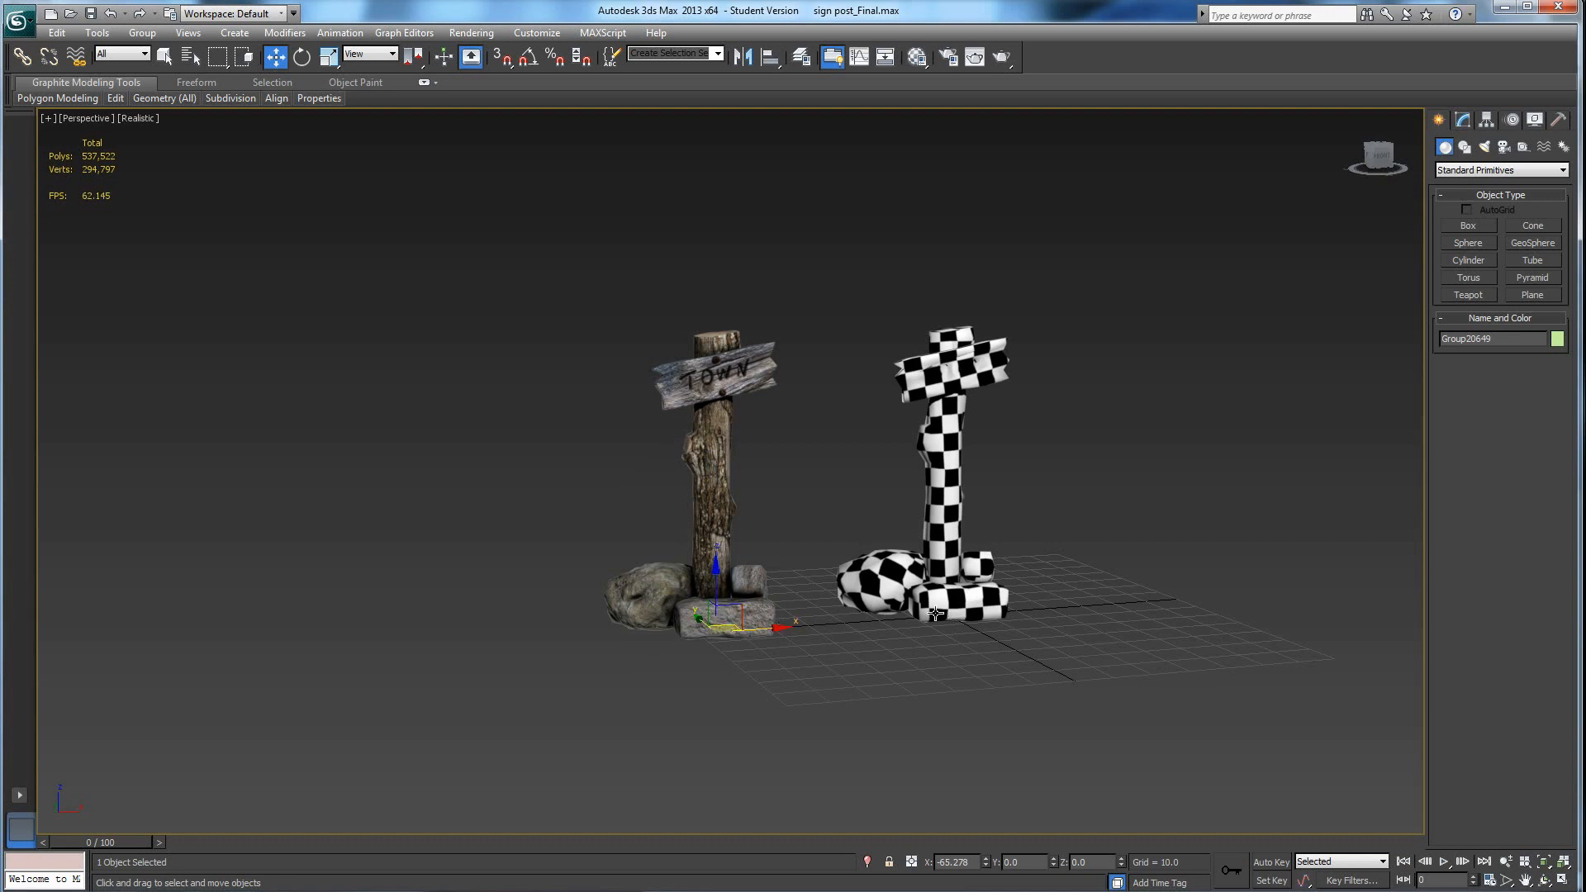
drag(1110, 659, 844, 261)
key(Delete)
Move the textured sign post along X and set its X position to 0.
click(762, 586)
drag(754, 626, 842, 624)
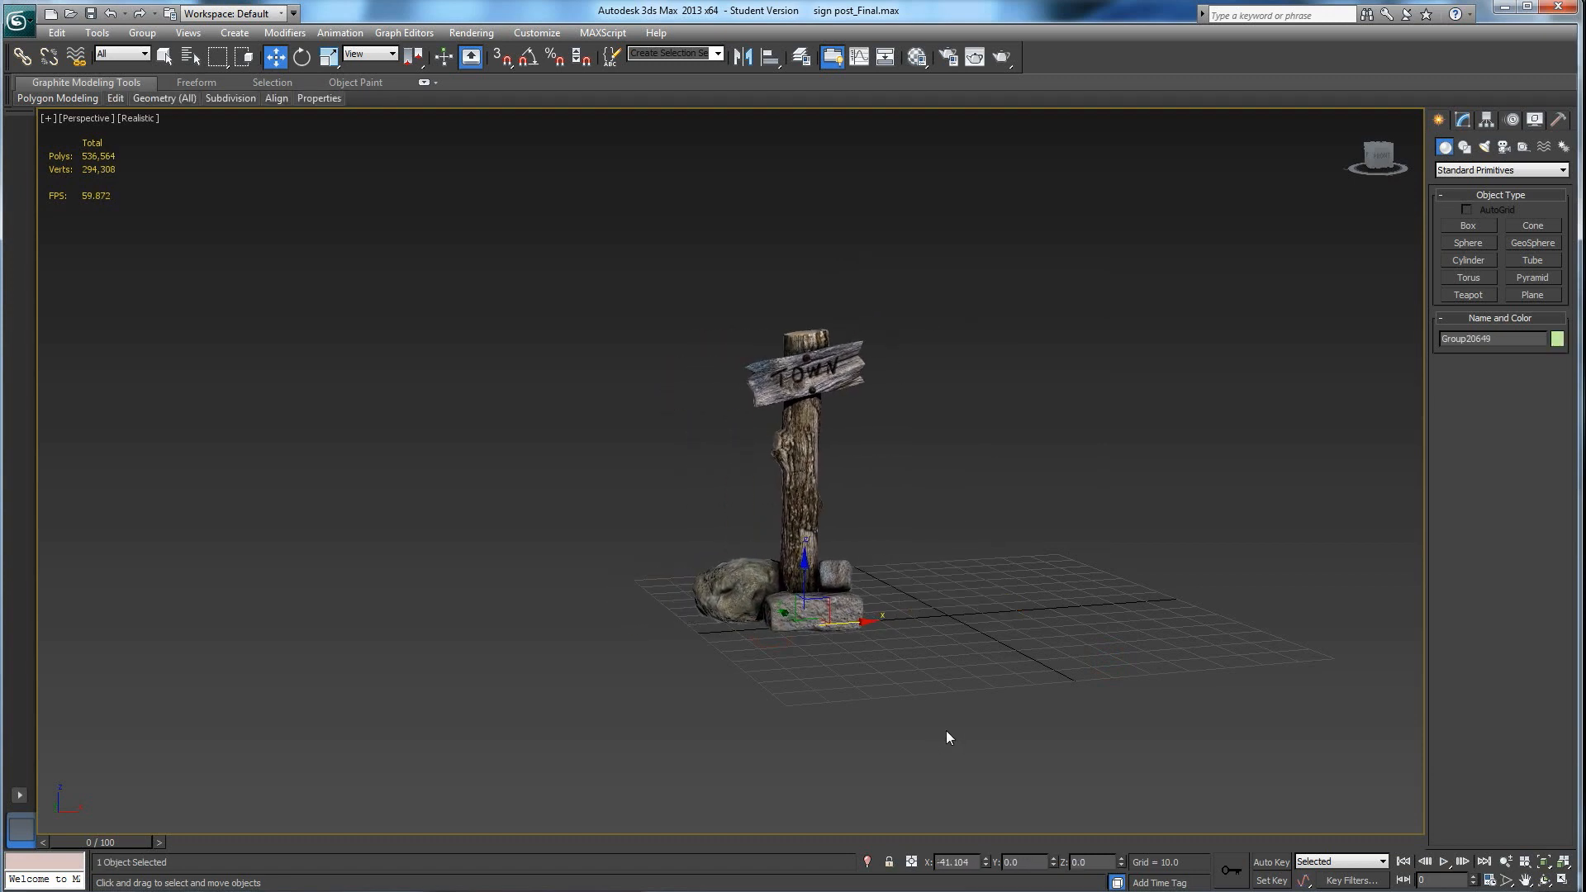
right_click(989, 864)
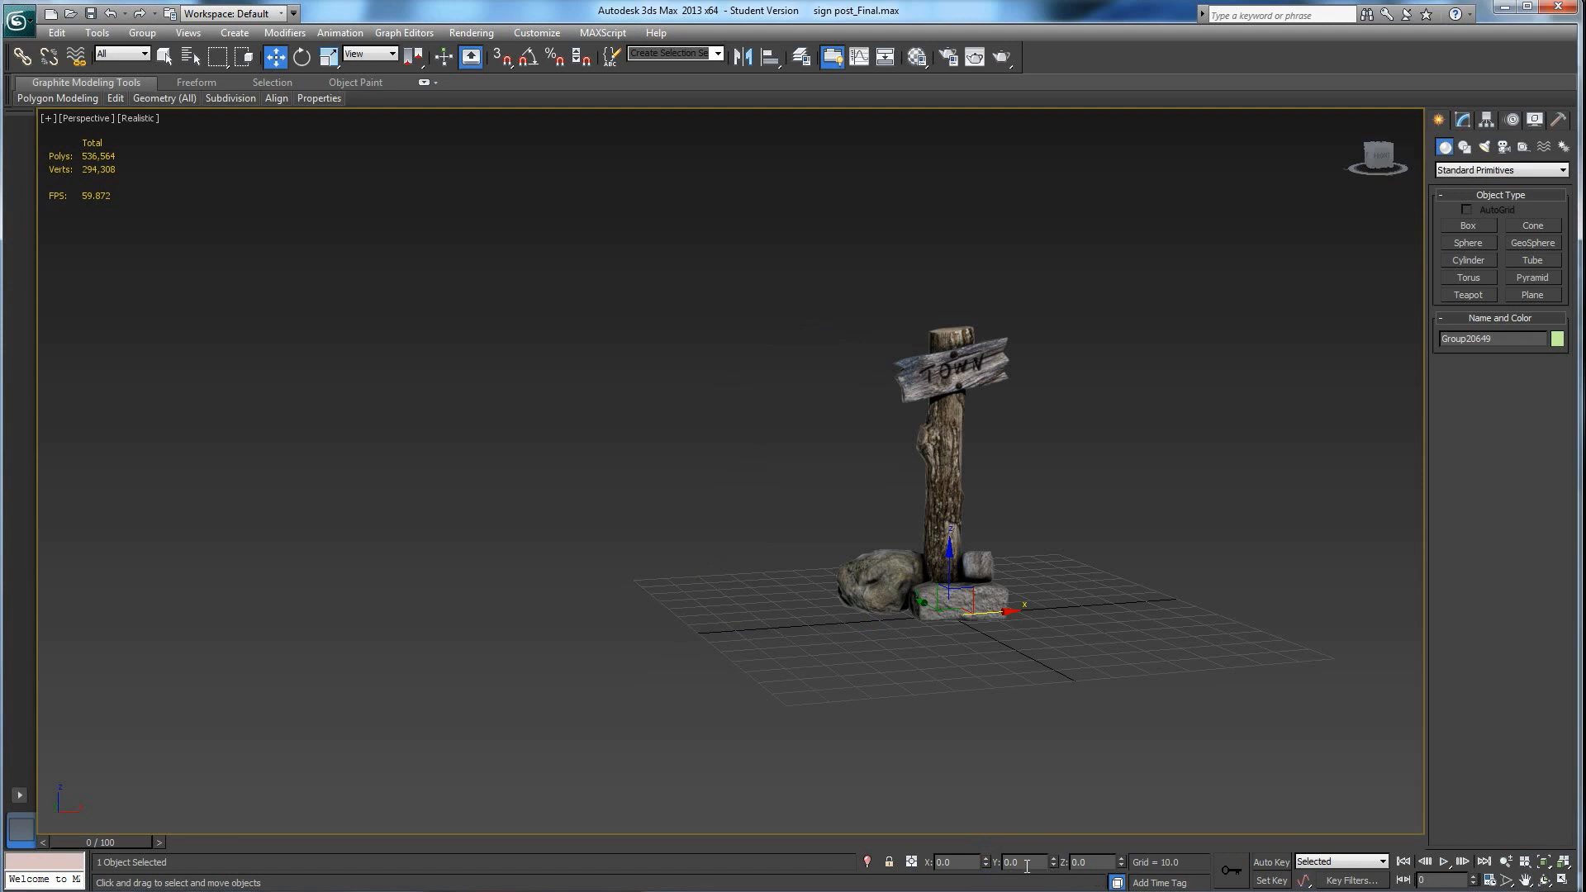
click(1137, 556)
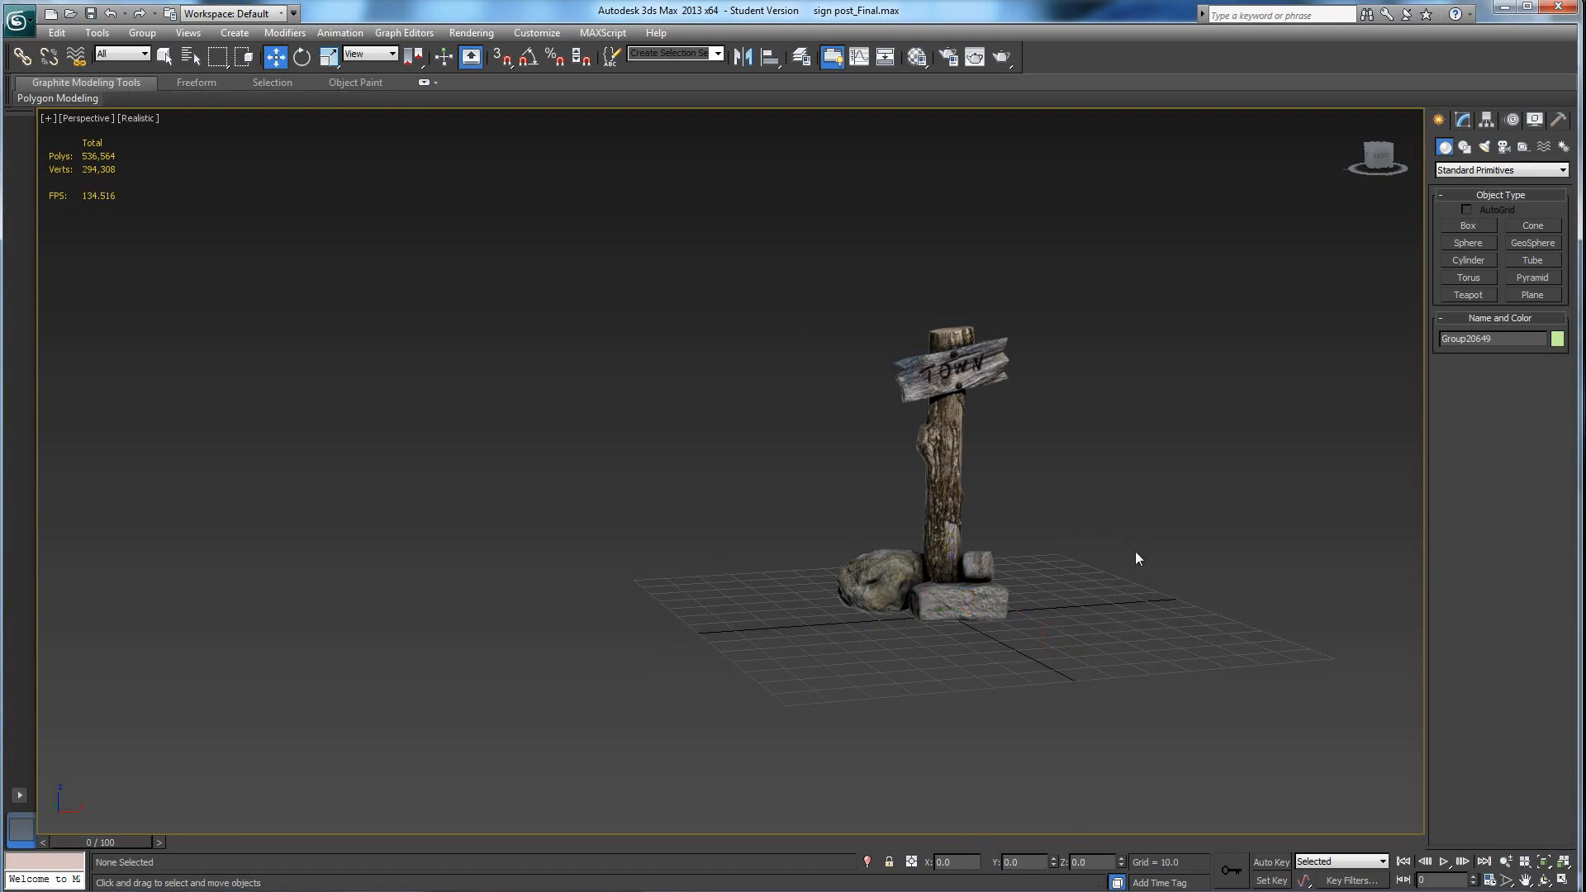
Move the sign post along Y to about -6.47 to center its base on the origin, and check it from several angles.
middle_drag(1075, 622, 628, 686)
alt+middle_drag(854, 698, 785, 625)
click(880, 673)
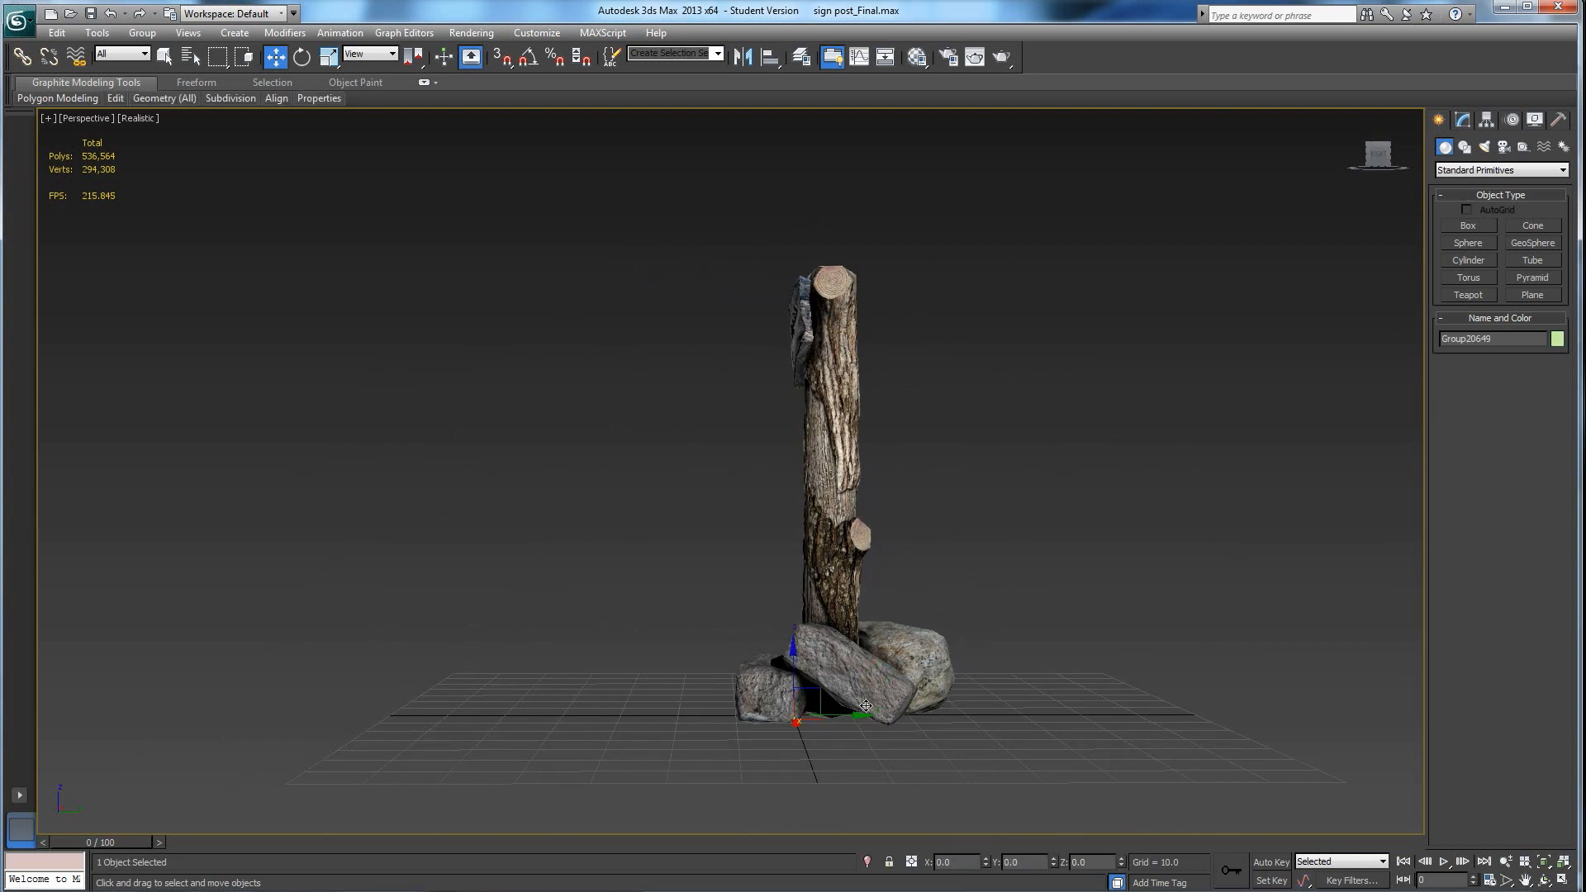
drag(862, 714, 822, 716)
alt+middle_drag(859, 726, 775, 724)
alt+middle_drag(770, 649, 800, 765)
alt+middle_drag(820, 590, 874, 625)
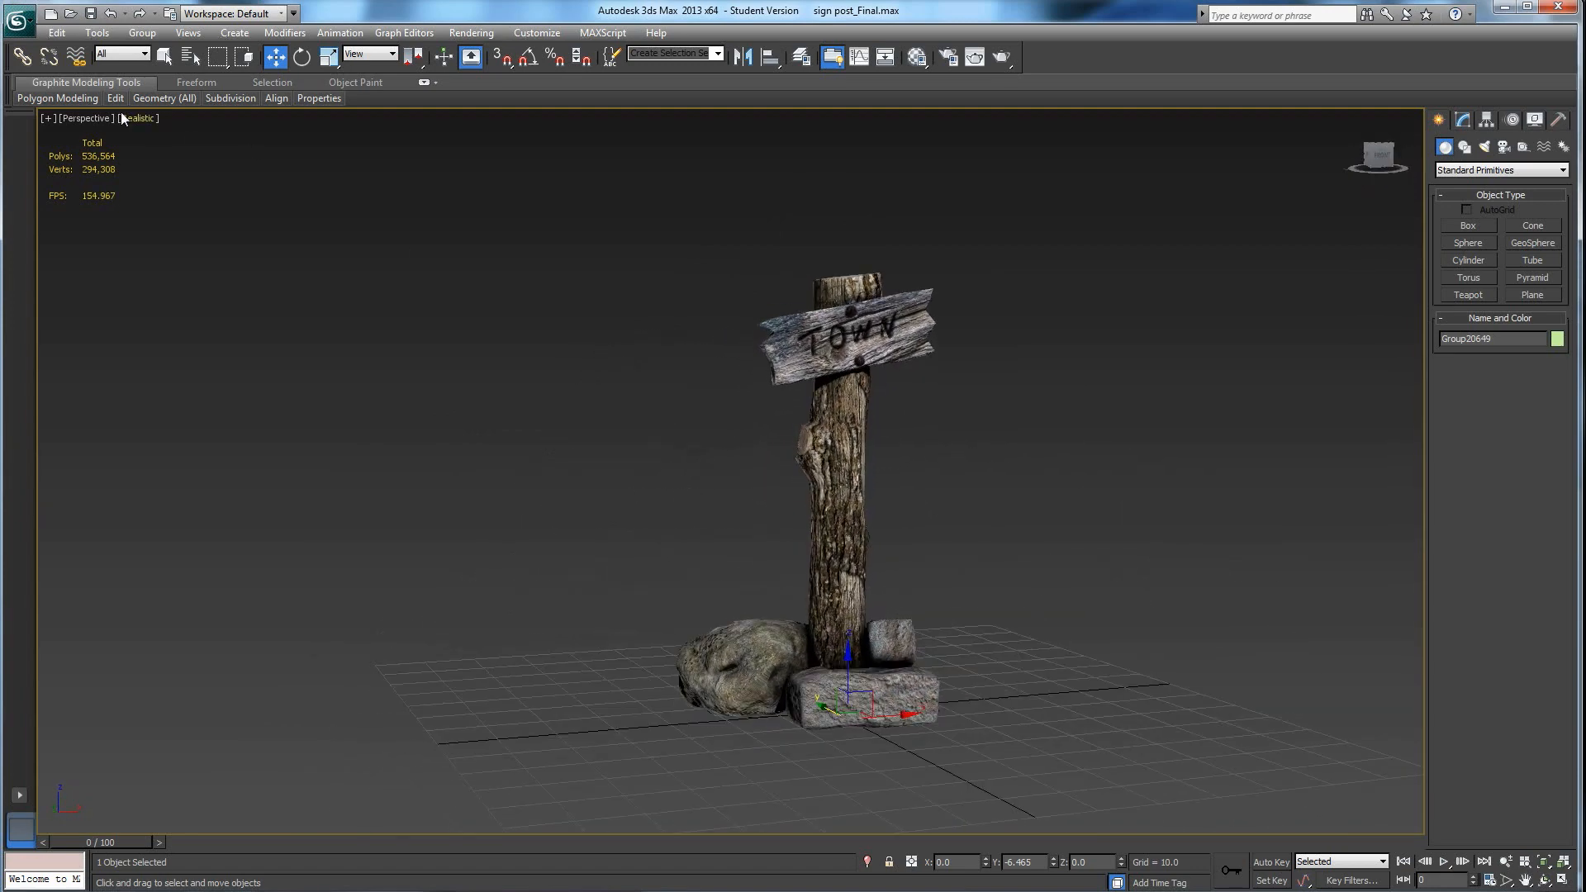
Export only the selected sign post as an ASCII Scene Export (ASE) file named sign_post in Unreal tutorial pieces, with the default export options.
click(27, 28)
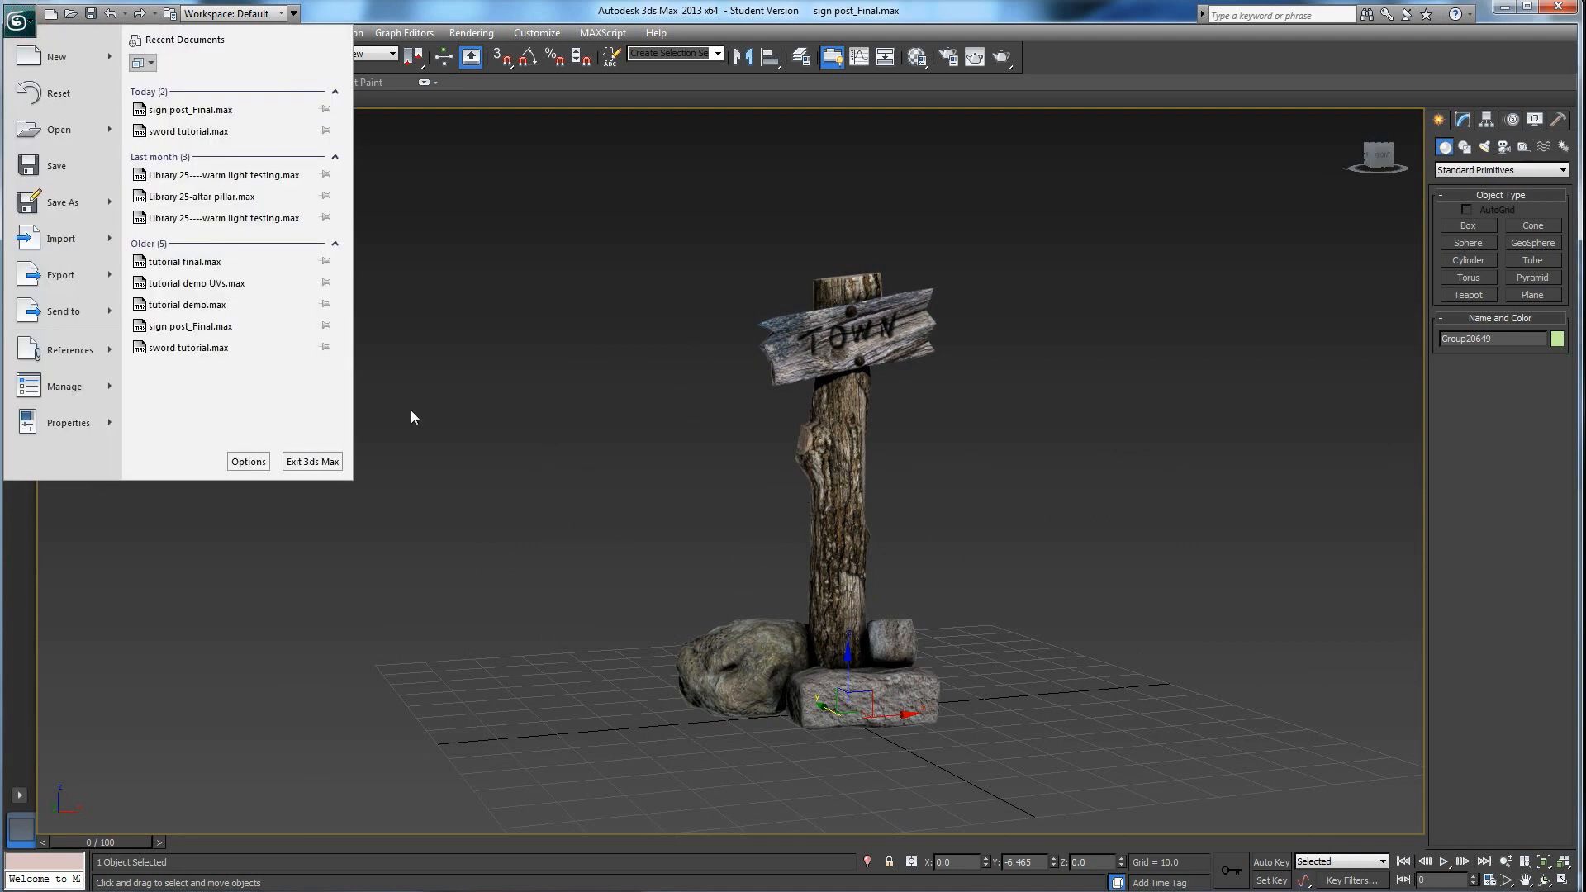
mouse_move(116, 285)
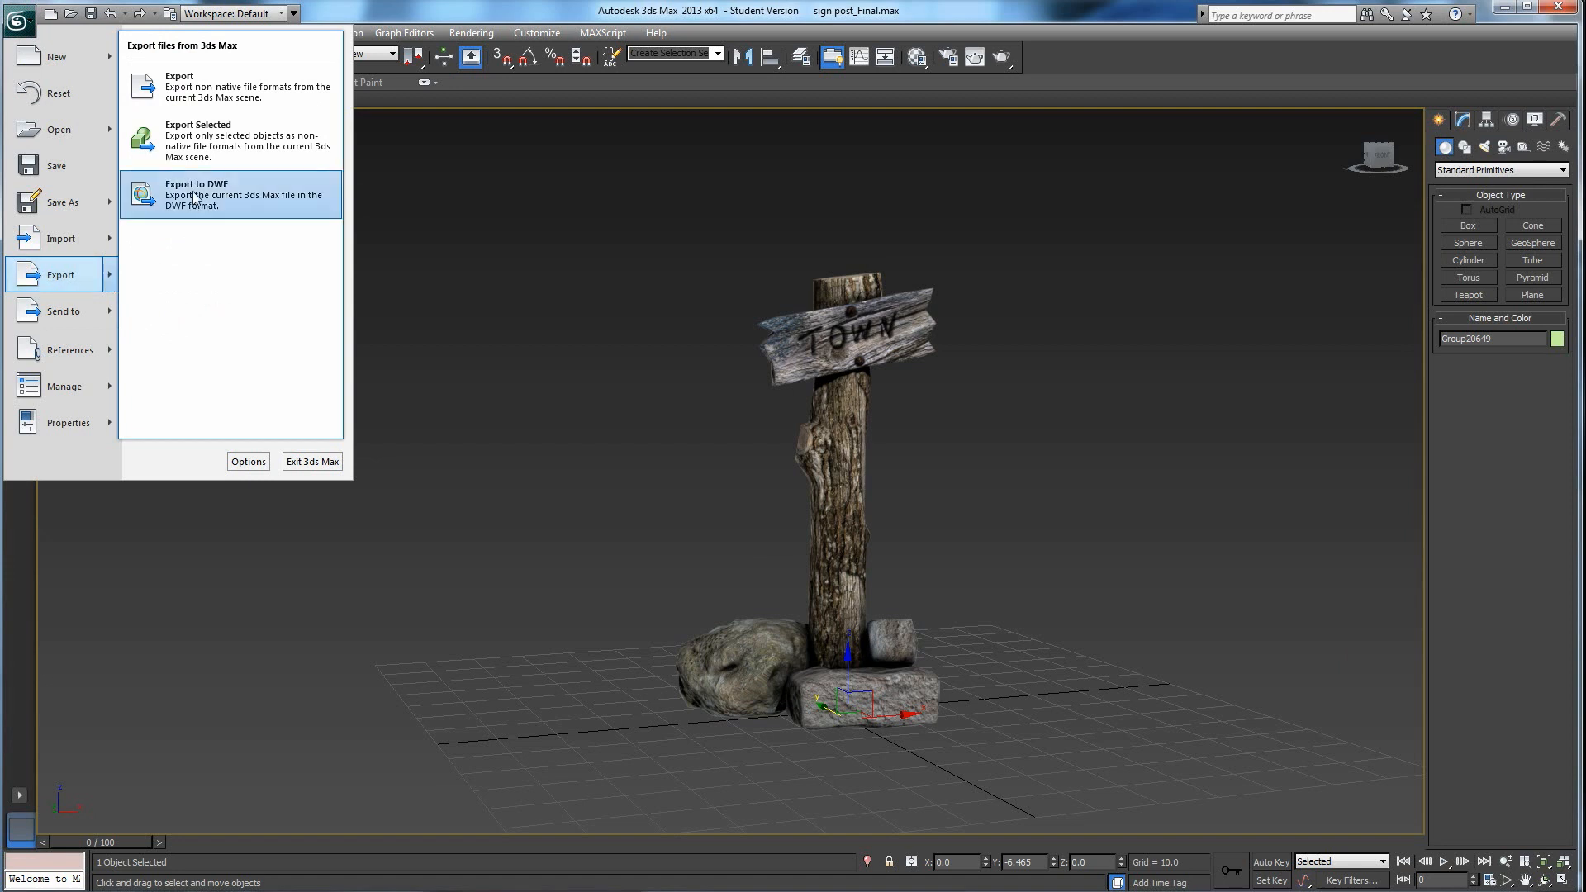
click(210, 142)
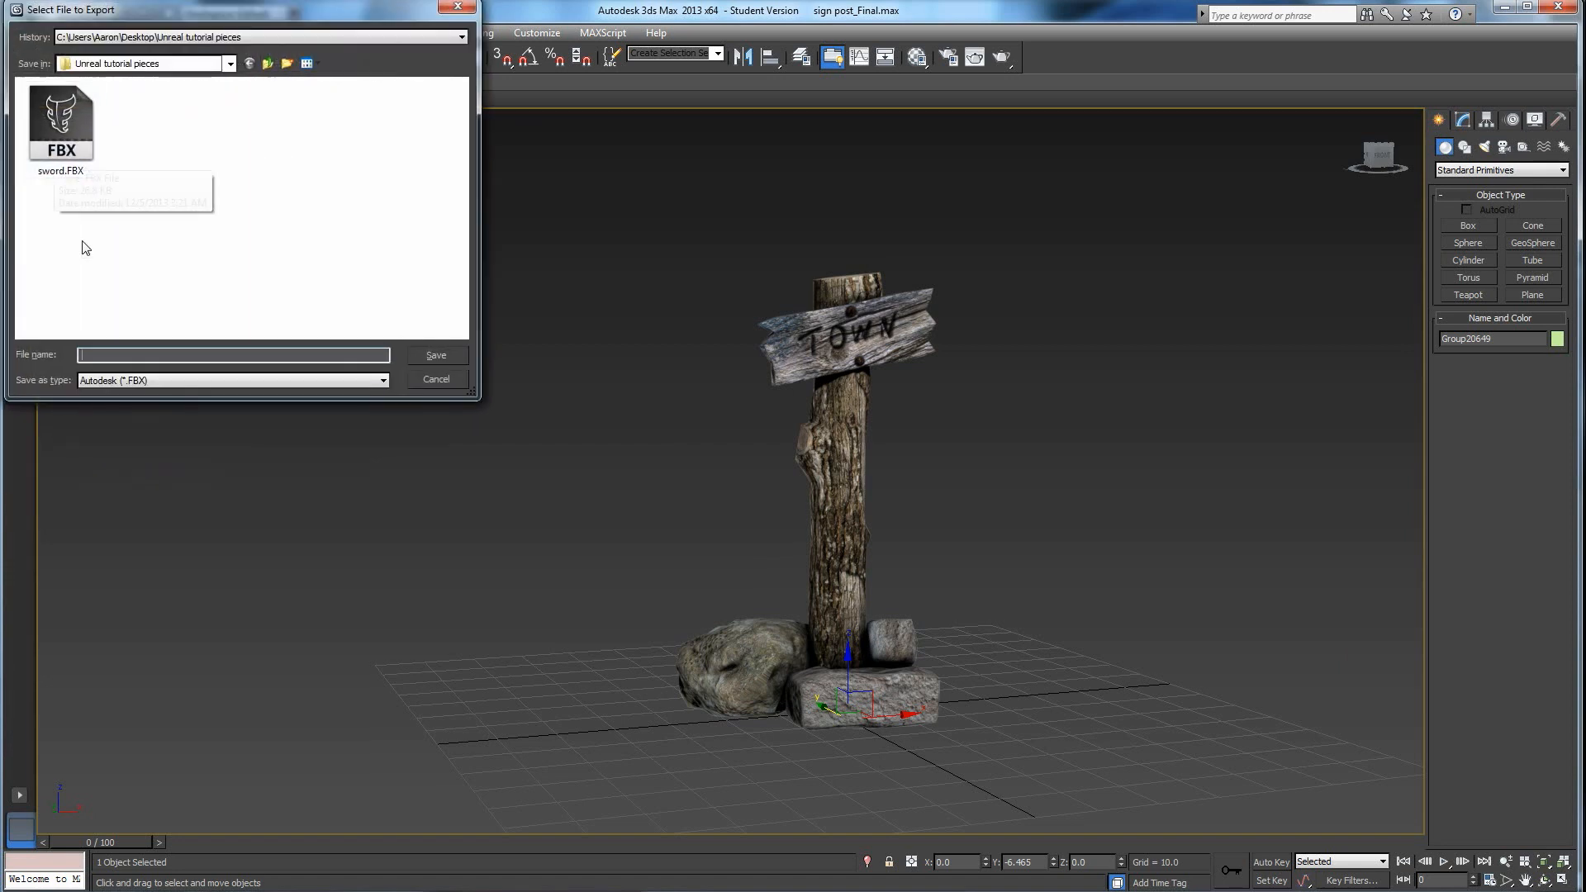
click(153, 379)
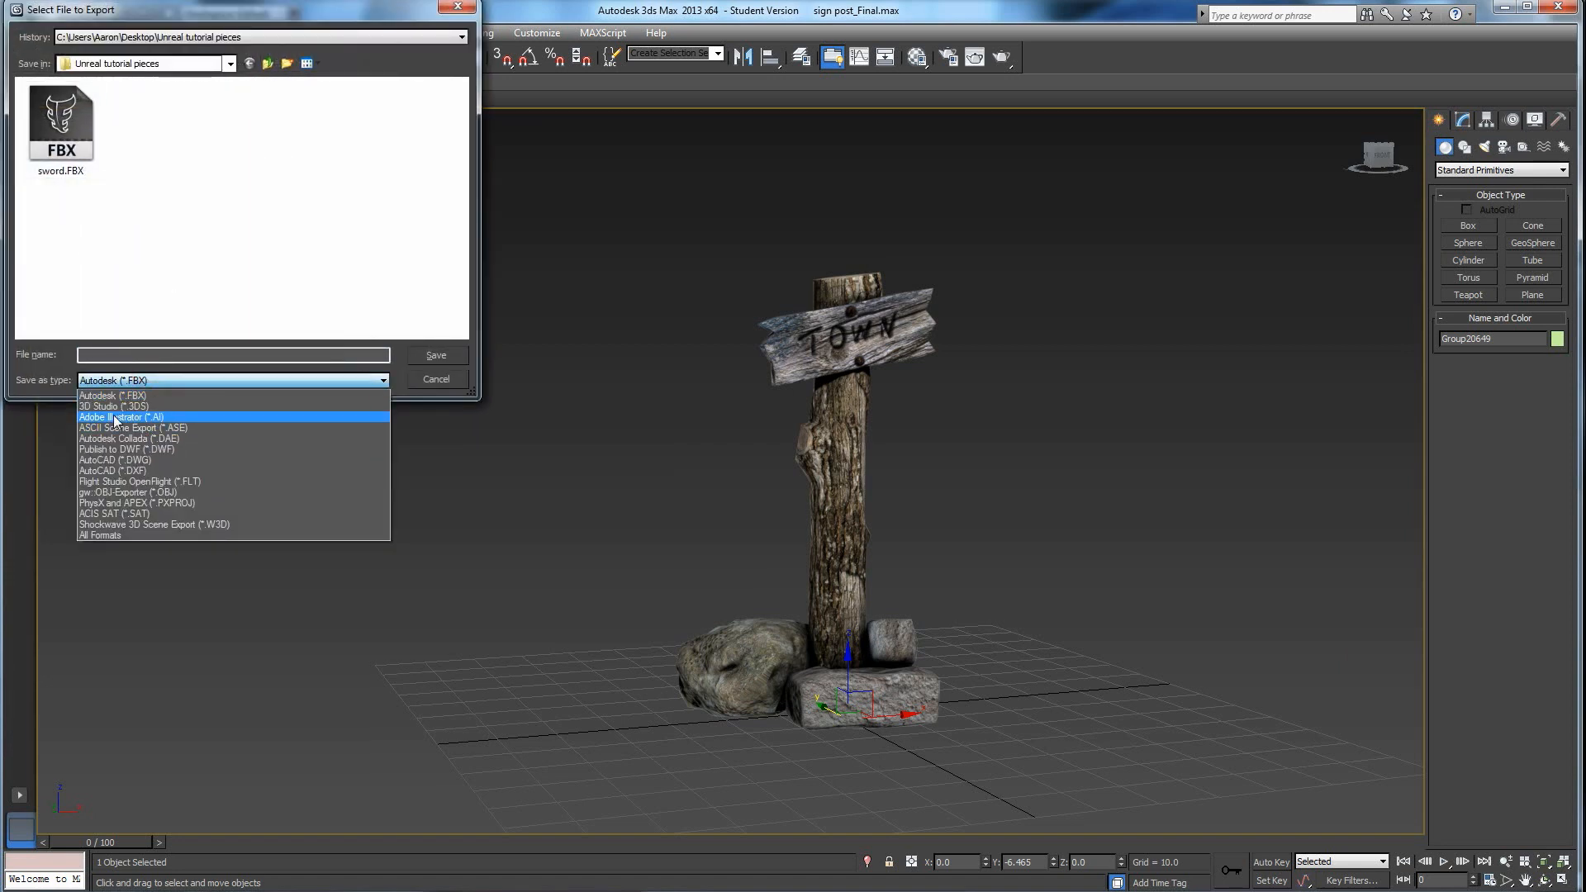
click(182, 428)
click(148, 356)
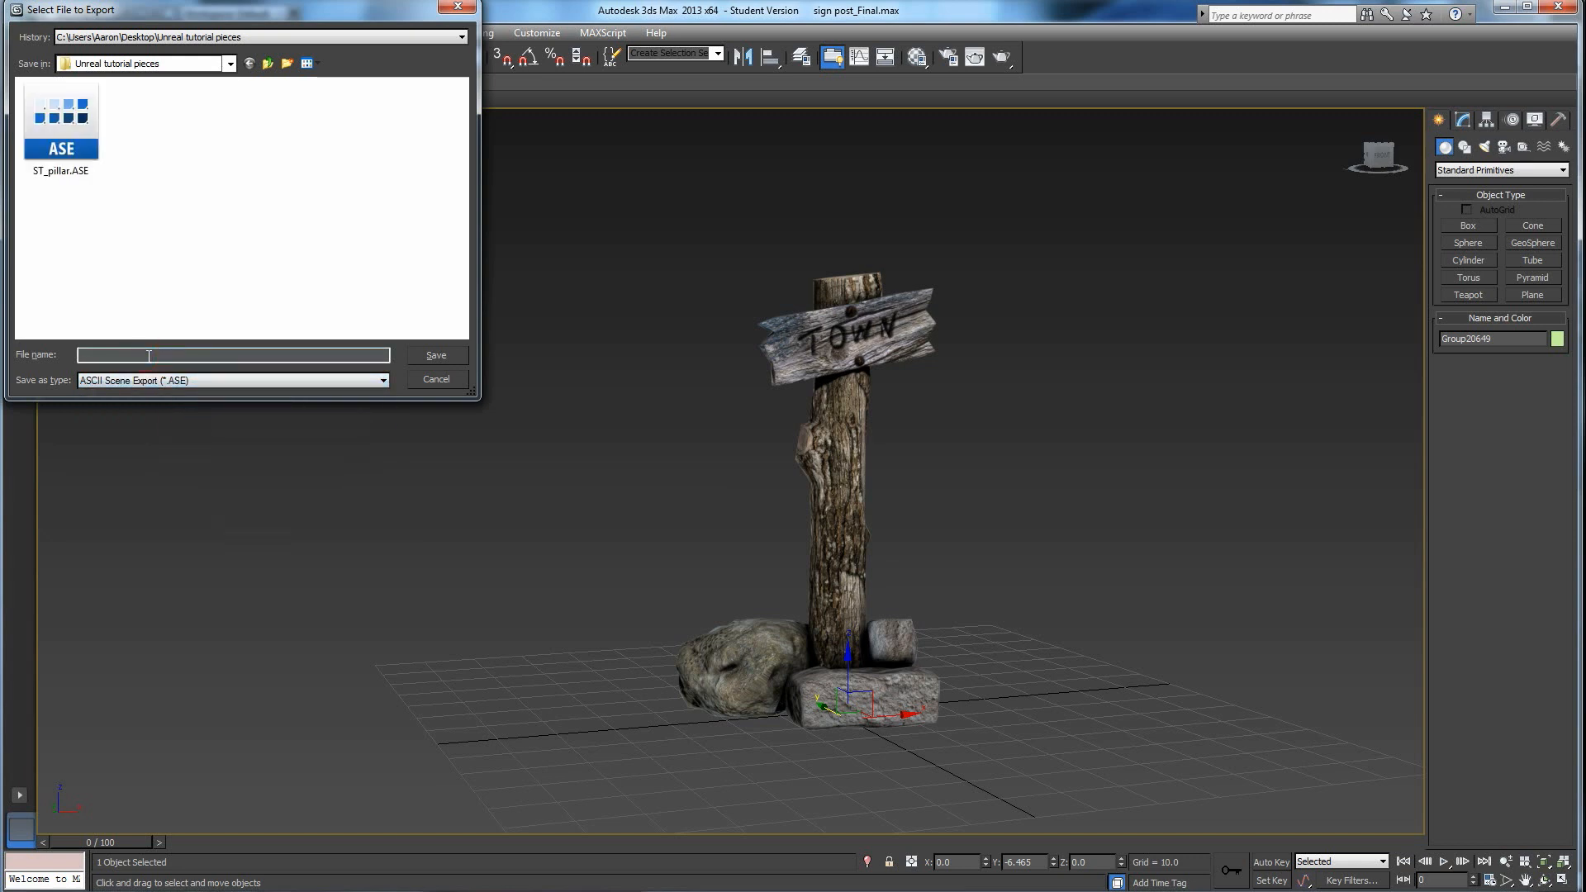
text(sign_post)
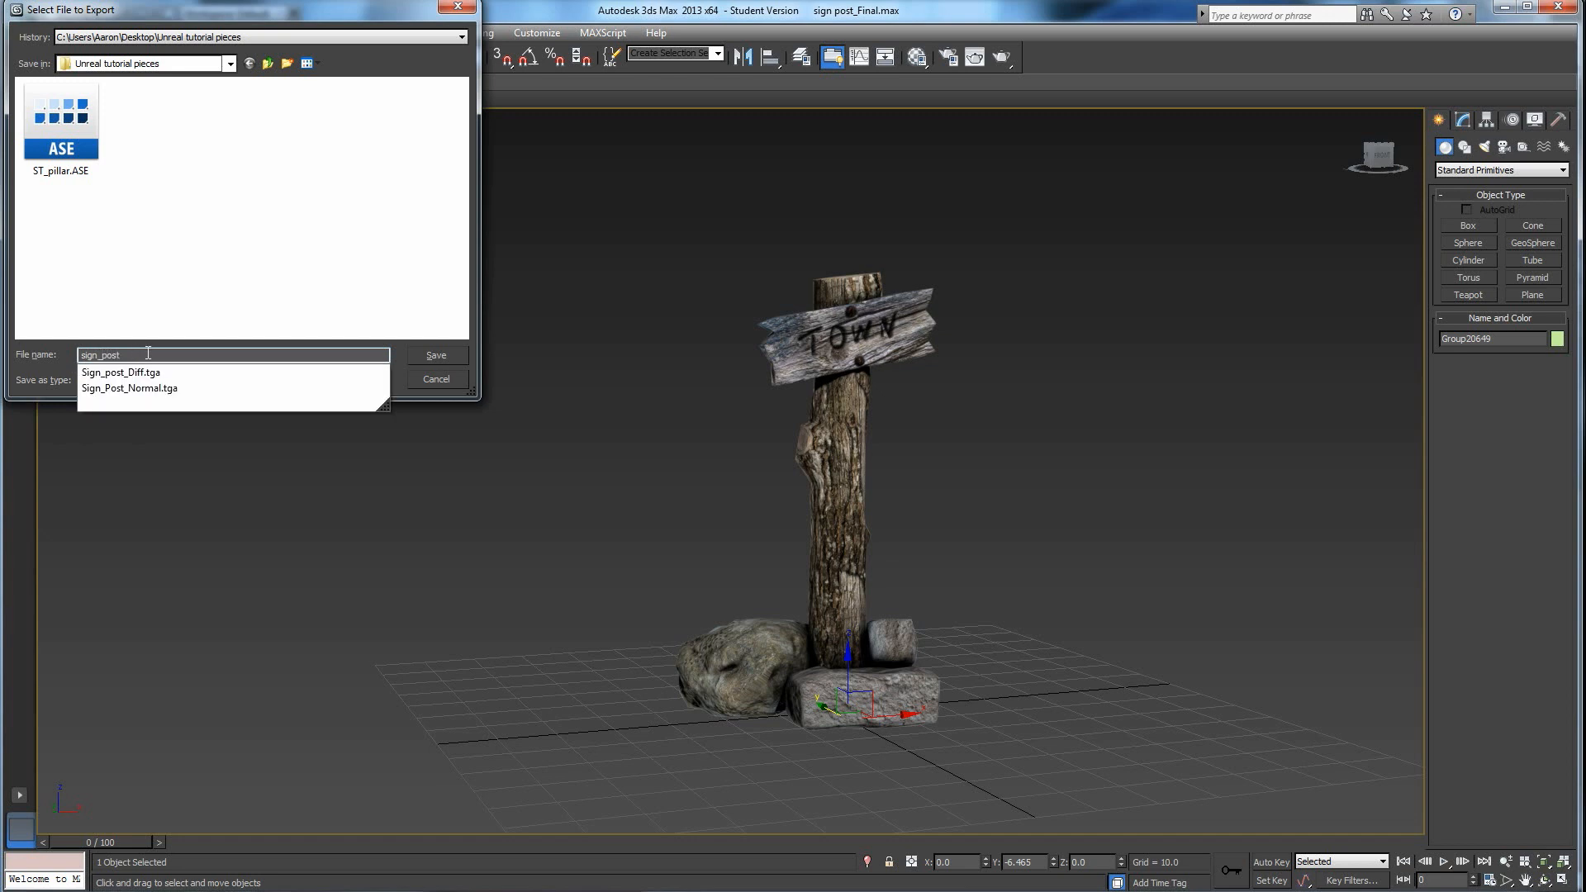
click(152, 351)
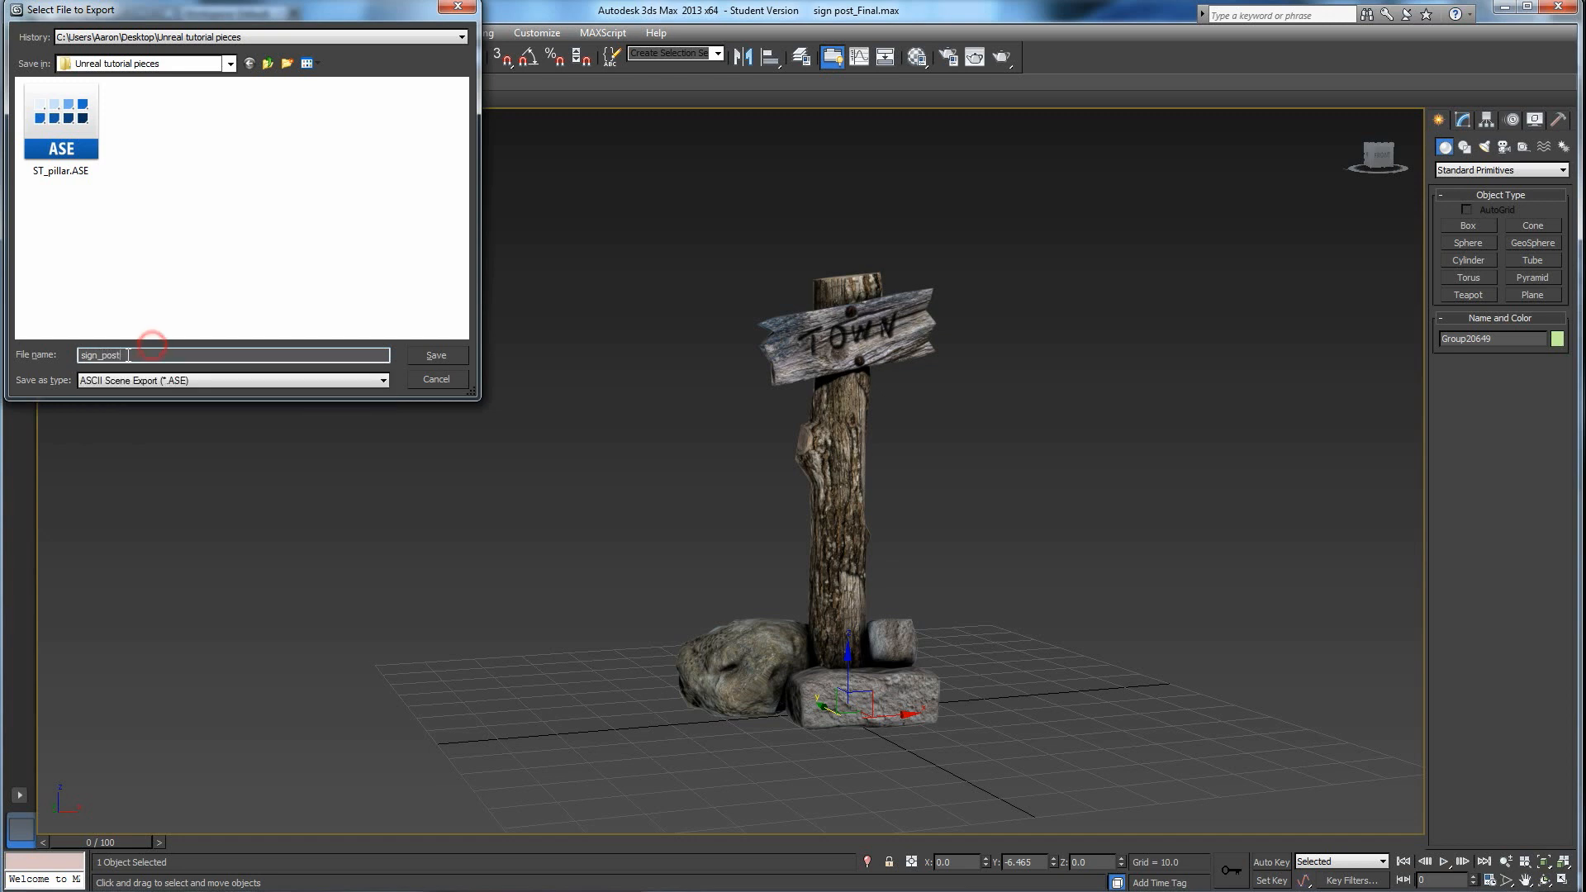
click(443, 357)
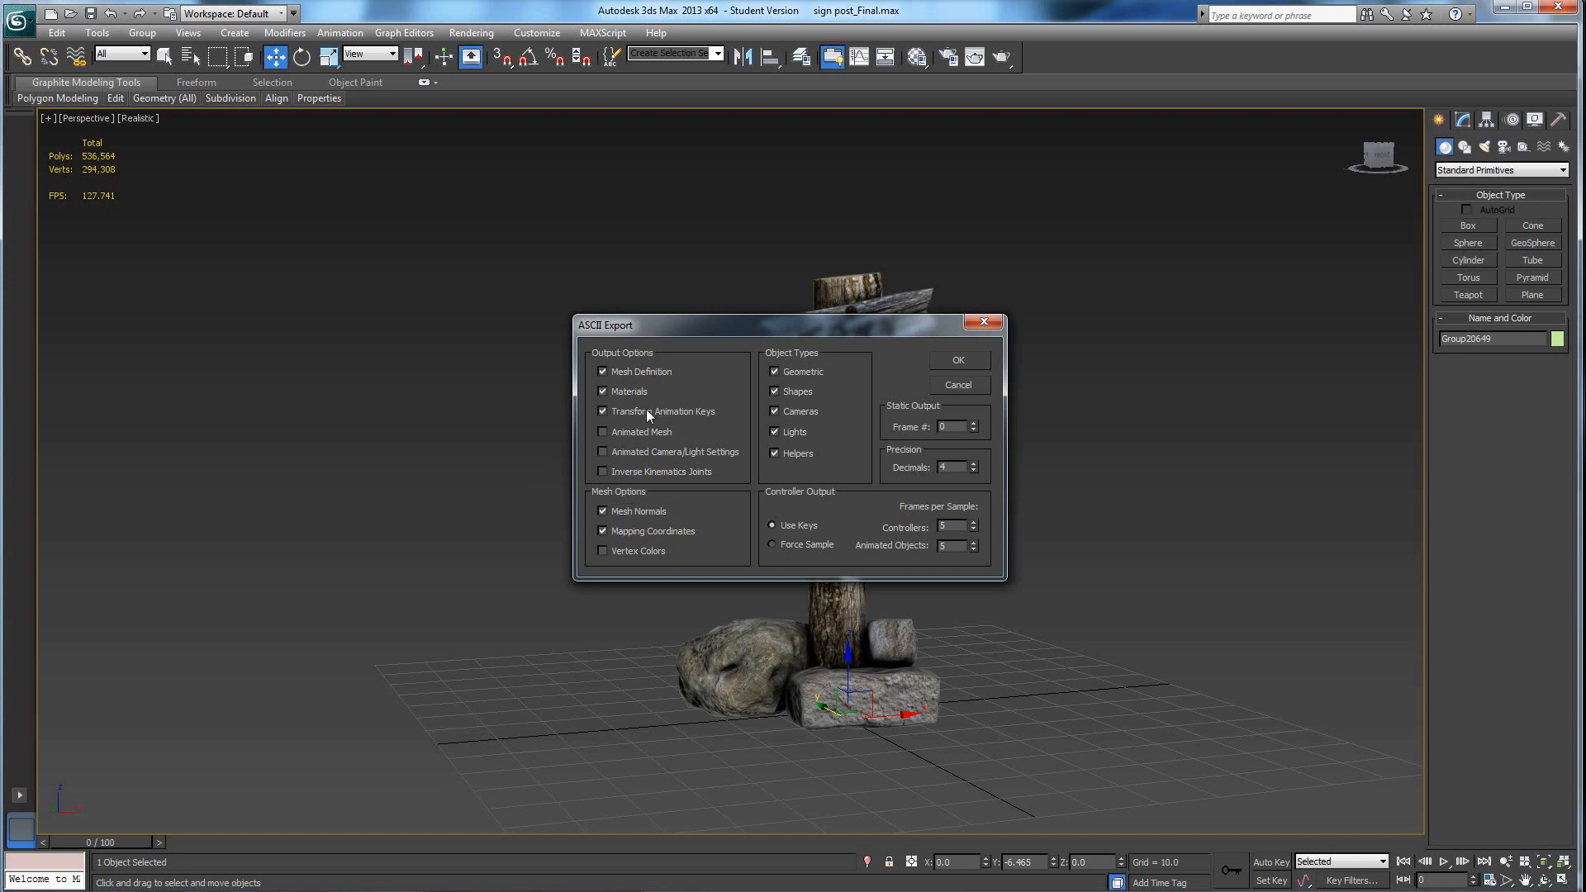
click(976, 361)
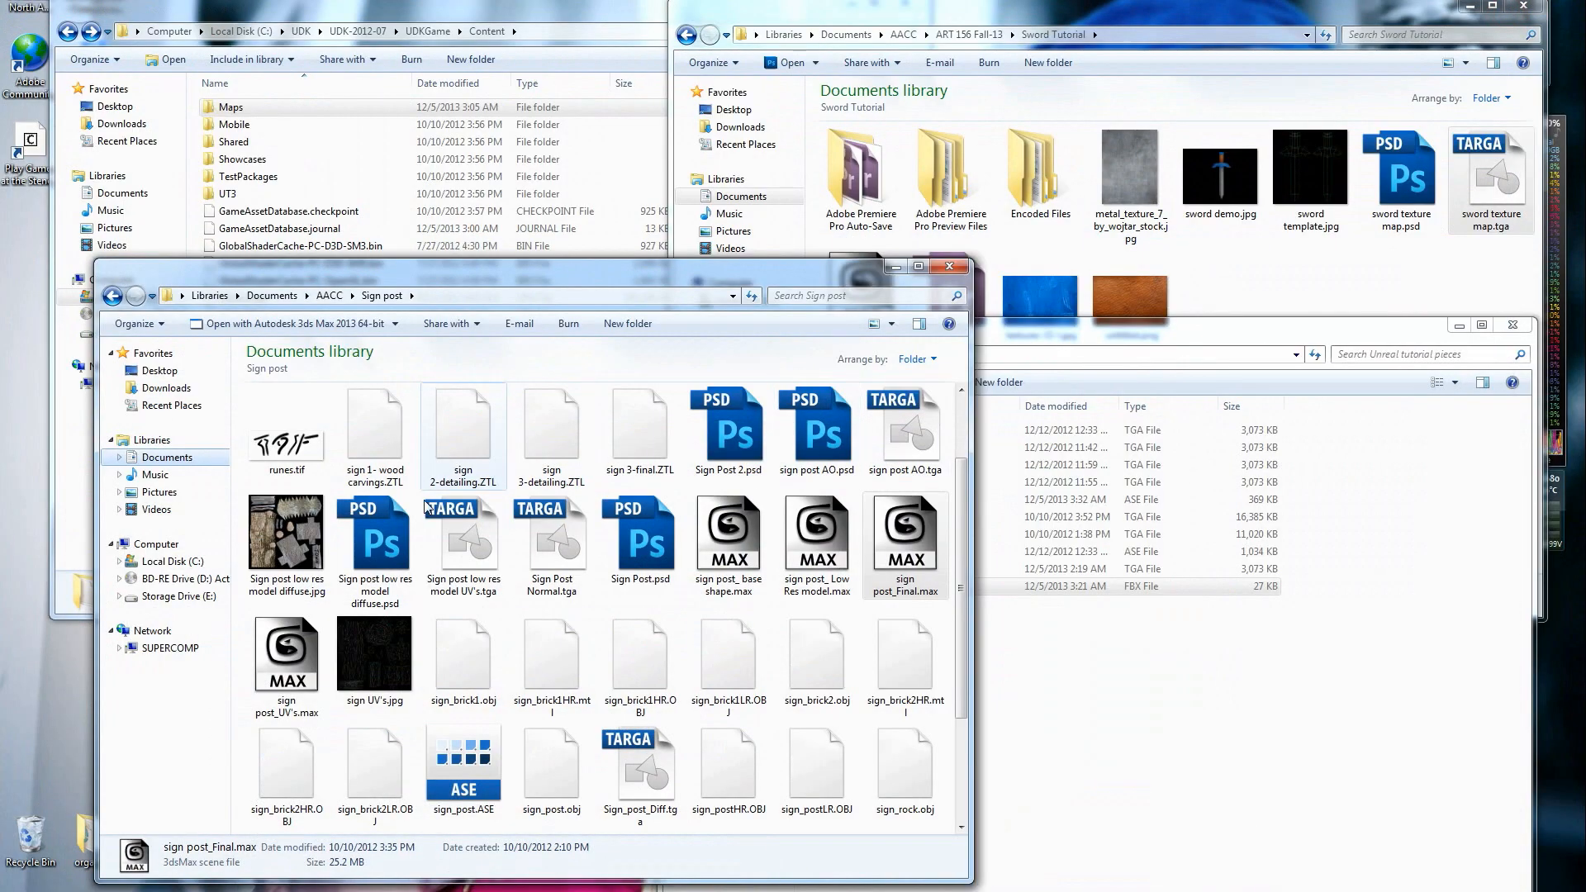
Review the Unreal tutorial pieces folder for the sign post's ASE file, its diffuse and normal textures, and the pillar textures.
click(1148, 702)
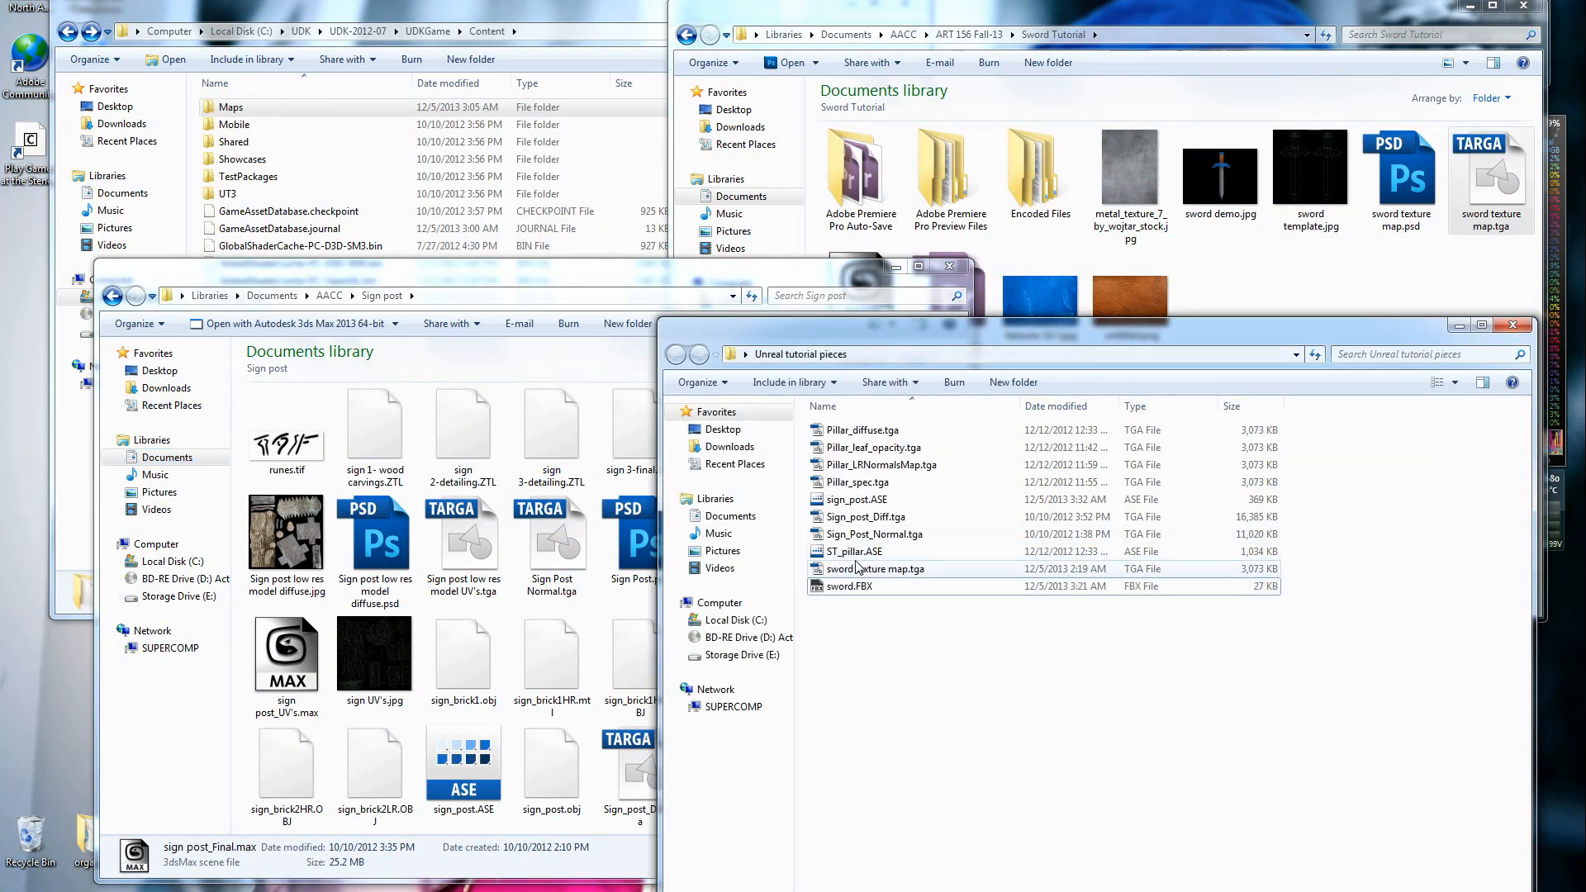
click(864, 500)
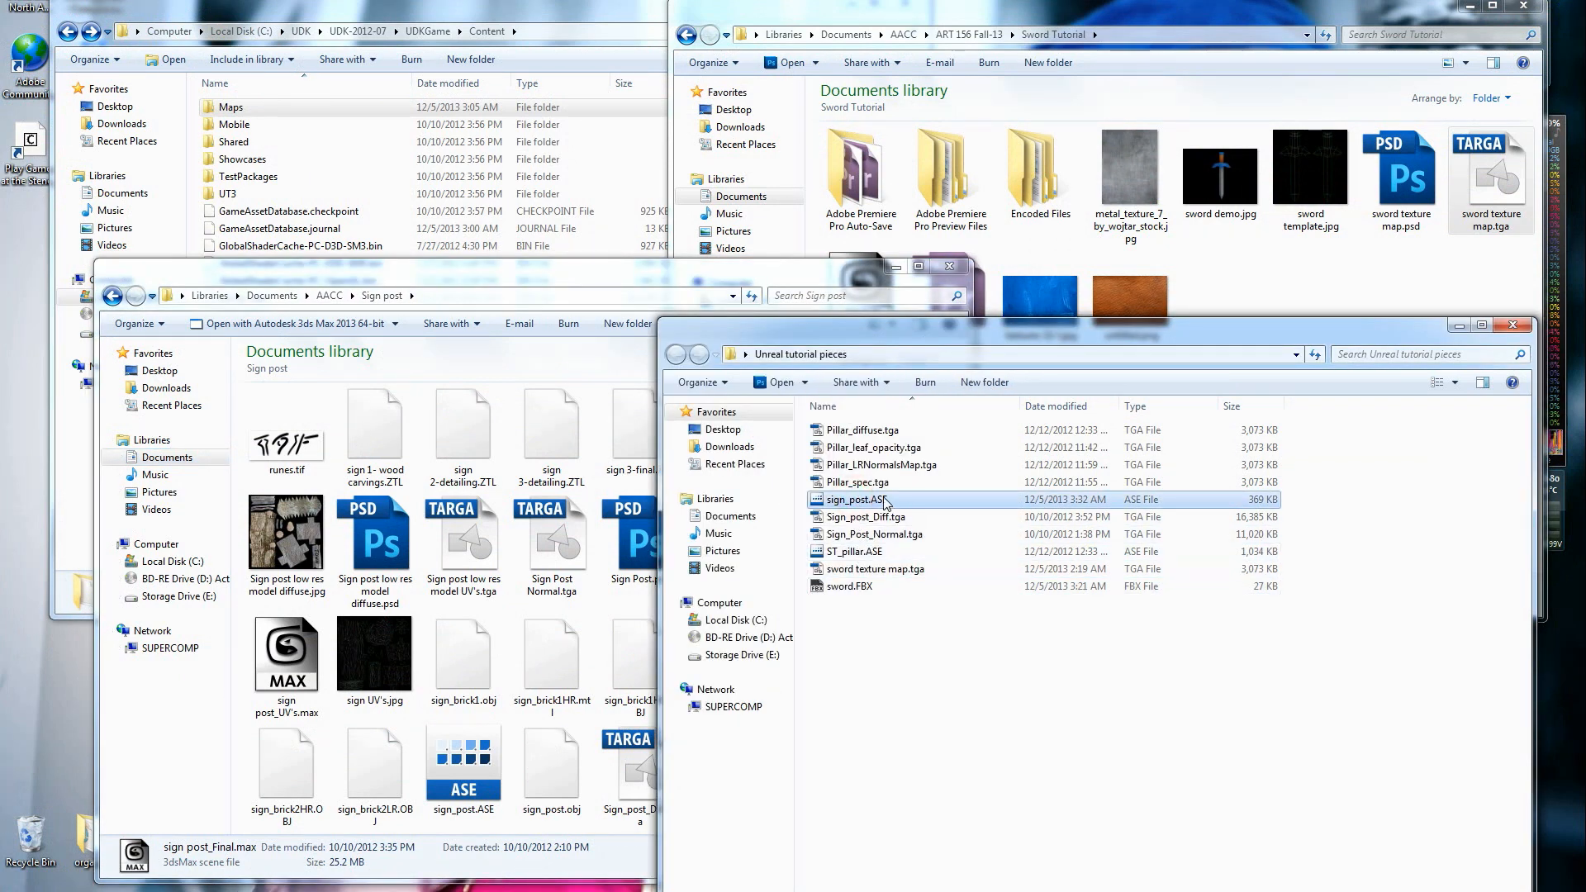
click(876, 518)
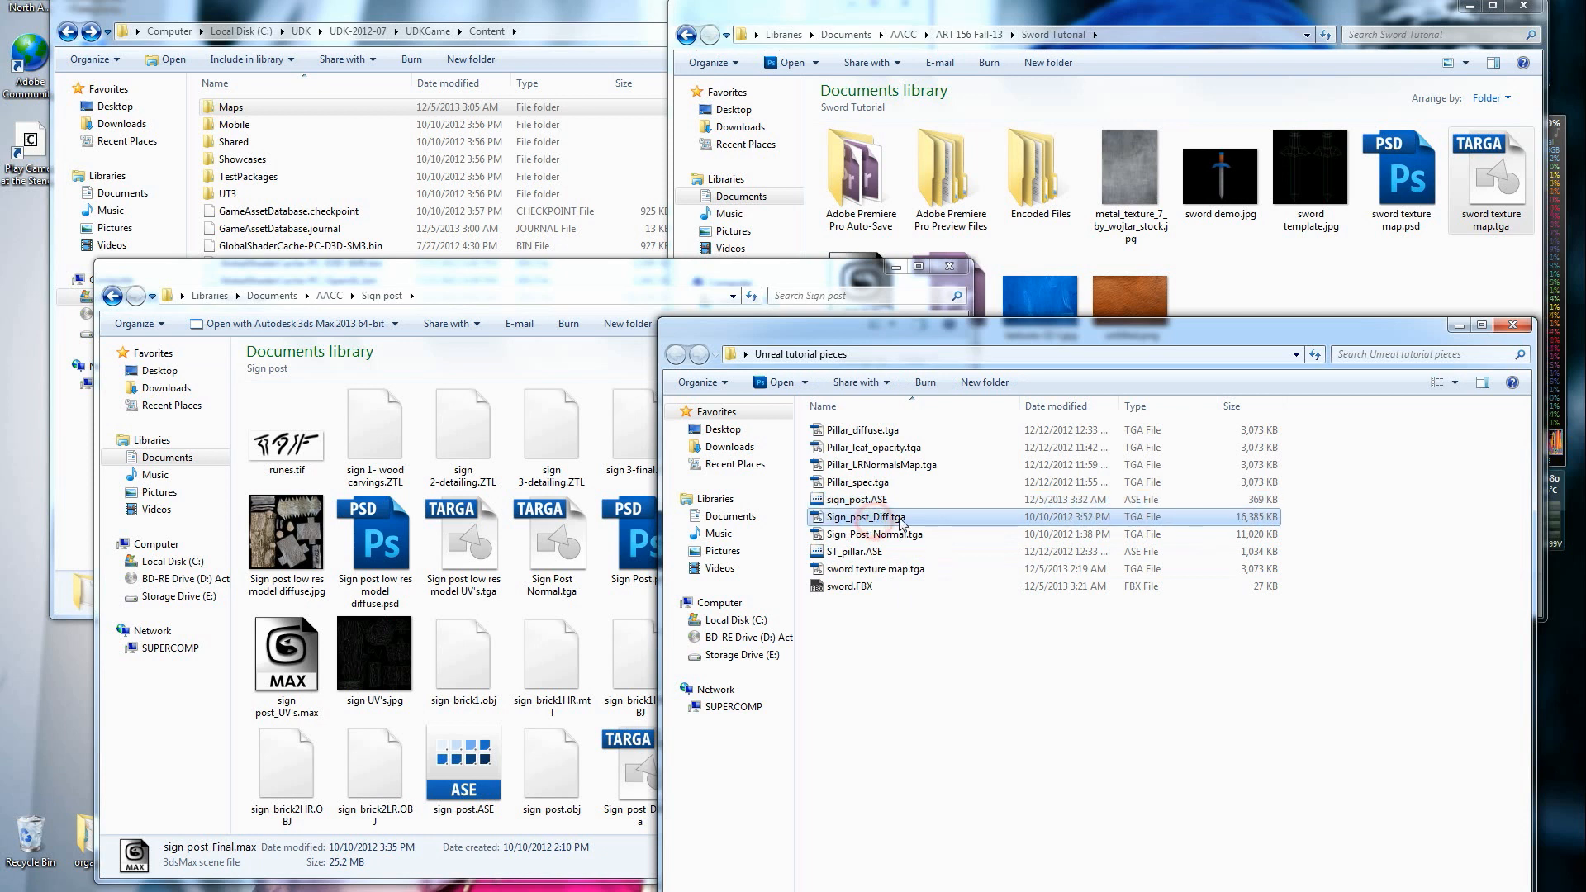
click(891, 535)
click(894, 520)
click(892, 537)
click(893, 521)
click(894, 536)
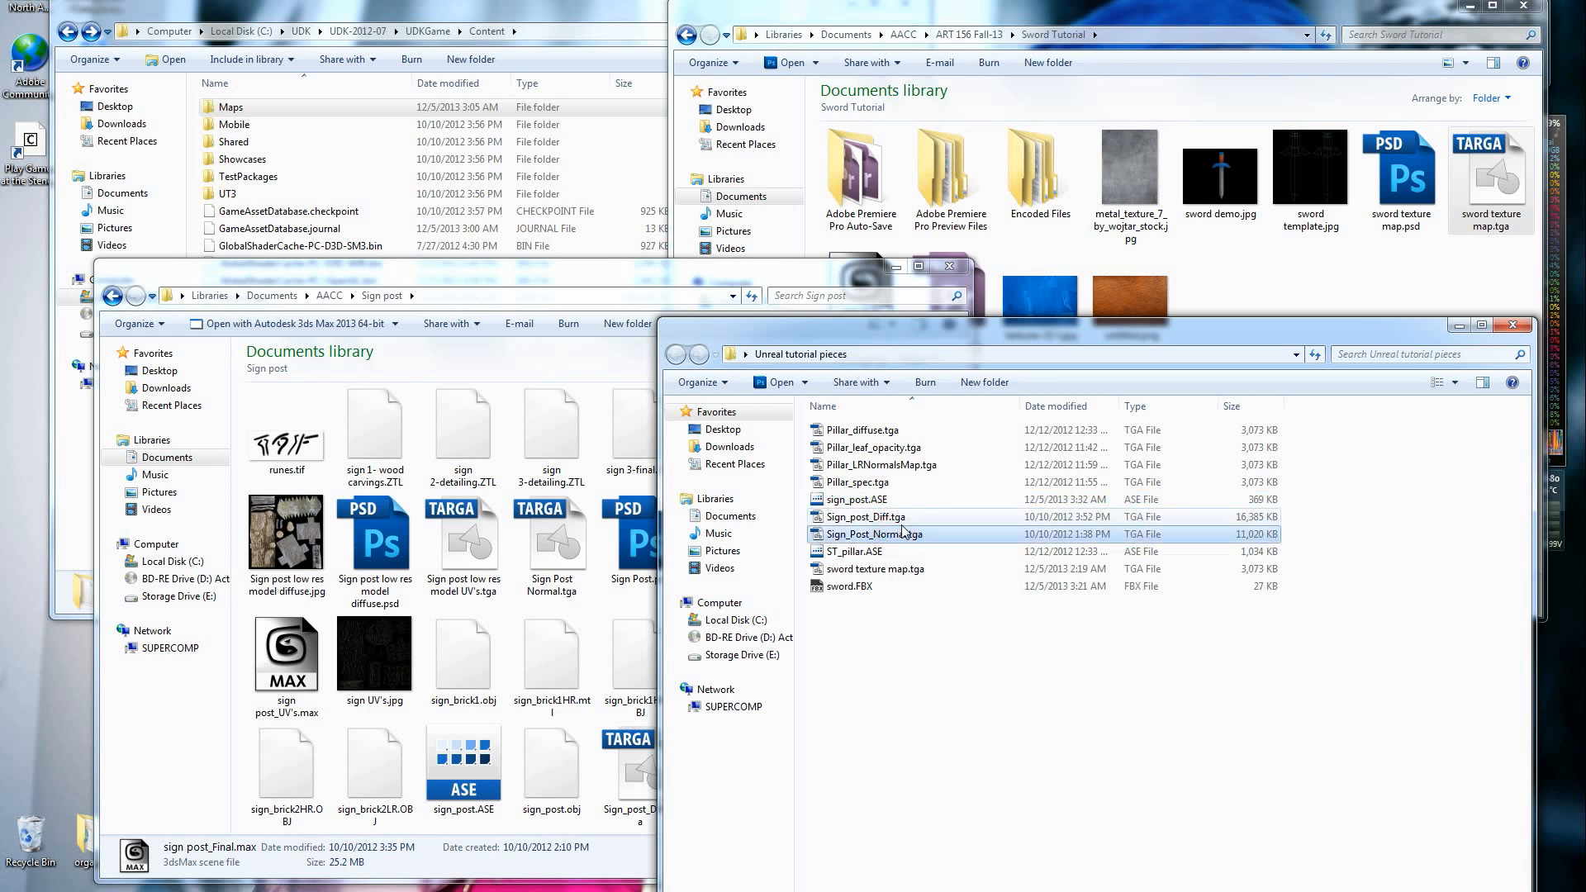
click(899, 429)
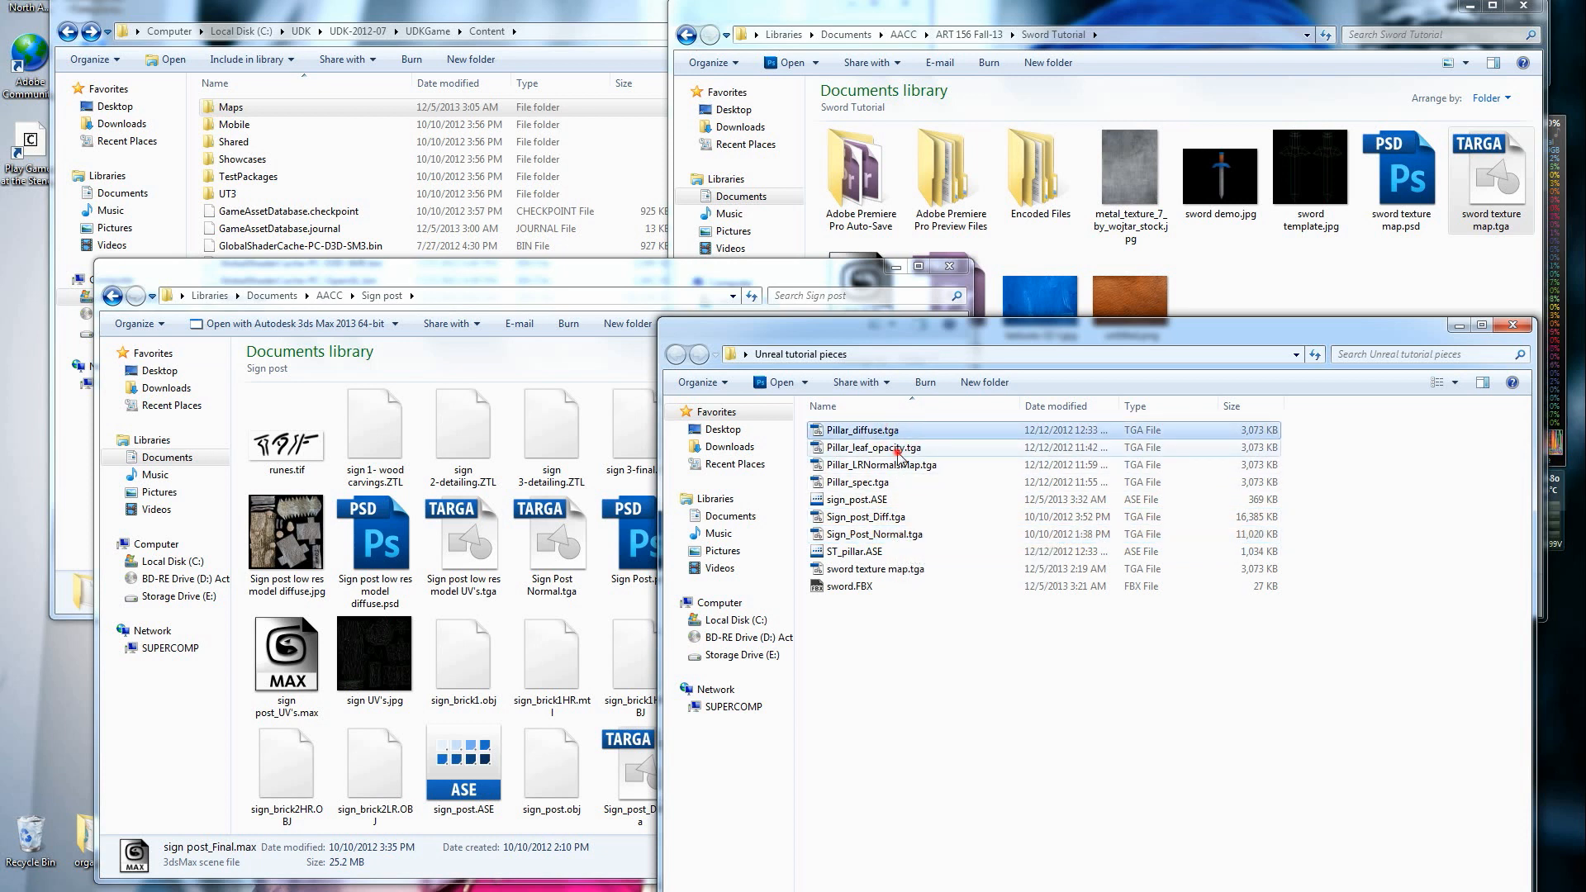
click(898, 452)
click(899, 467)
click(894, 483)
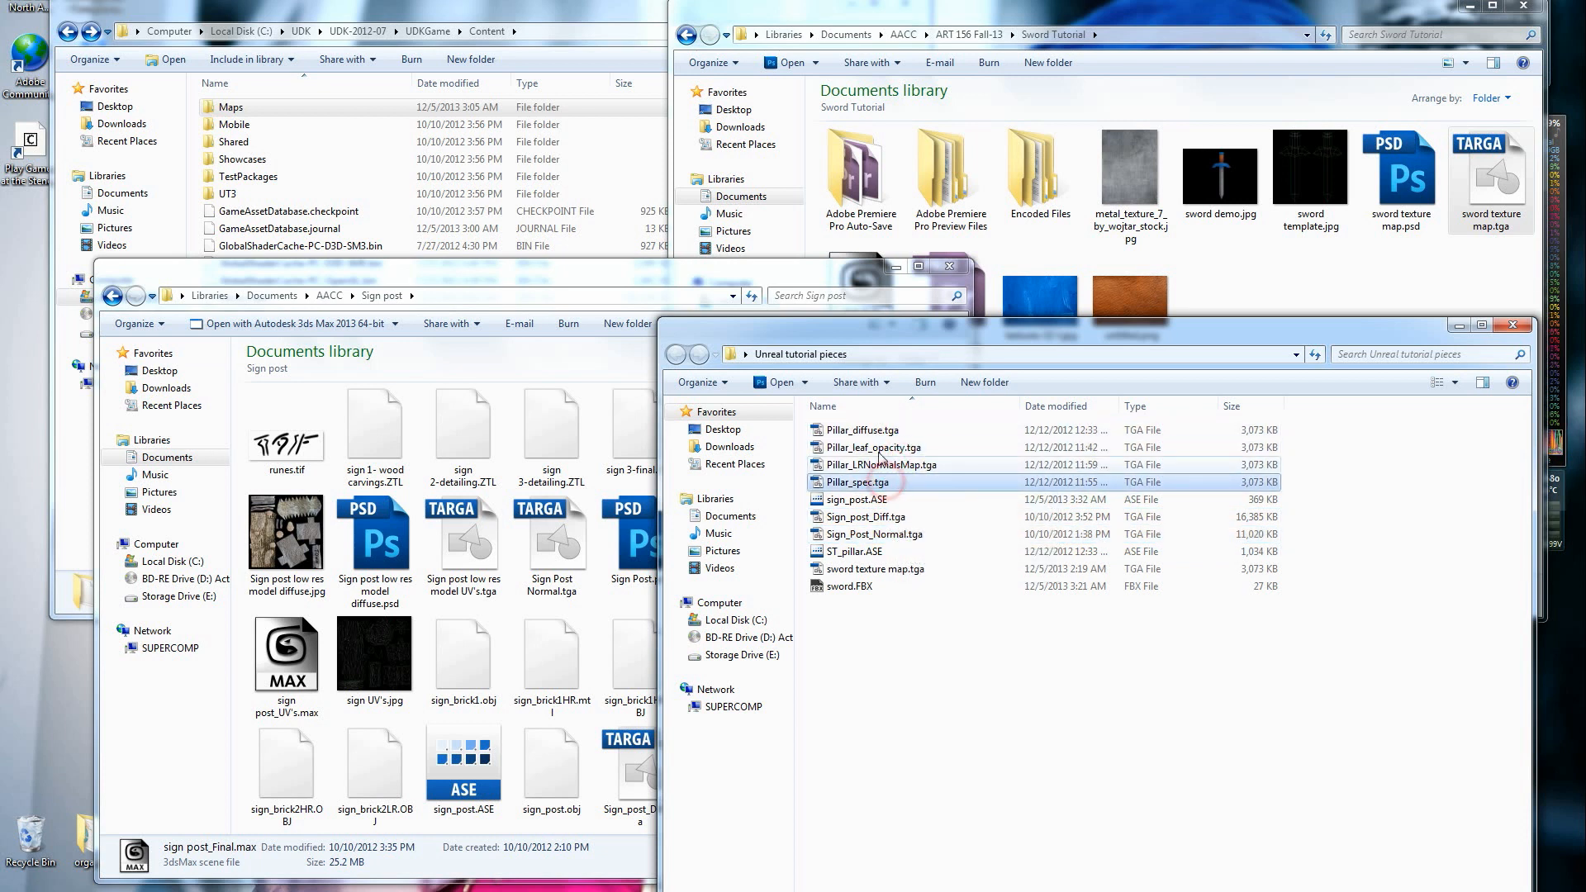
click(886, 521)
click(892, 536)
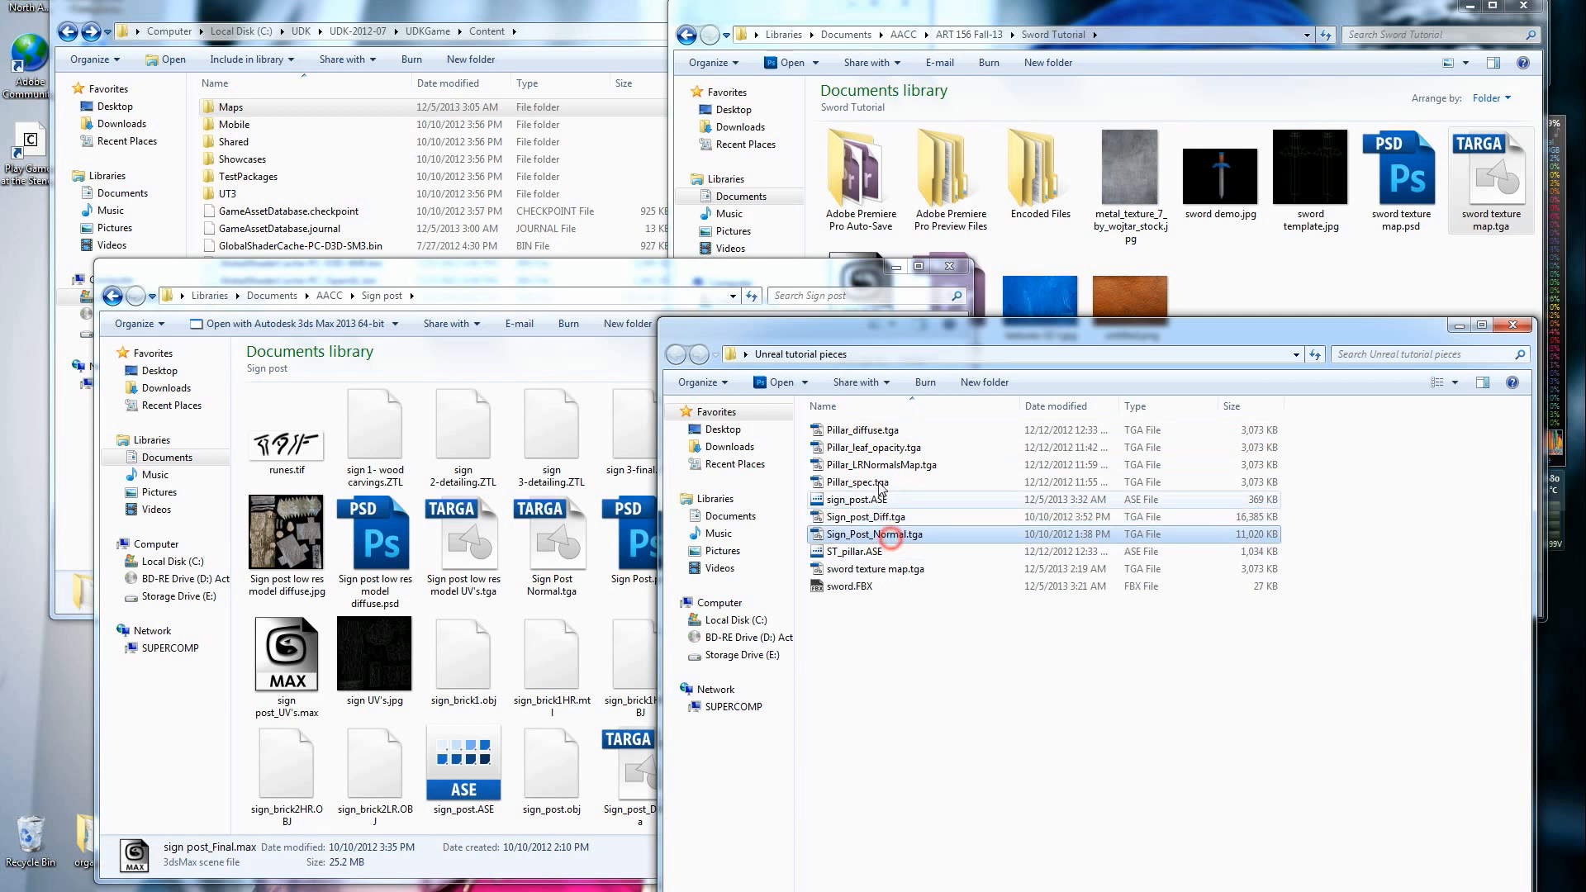
click(859, 519)
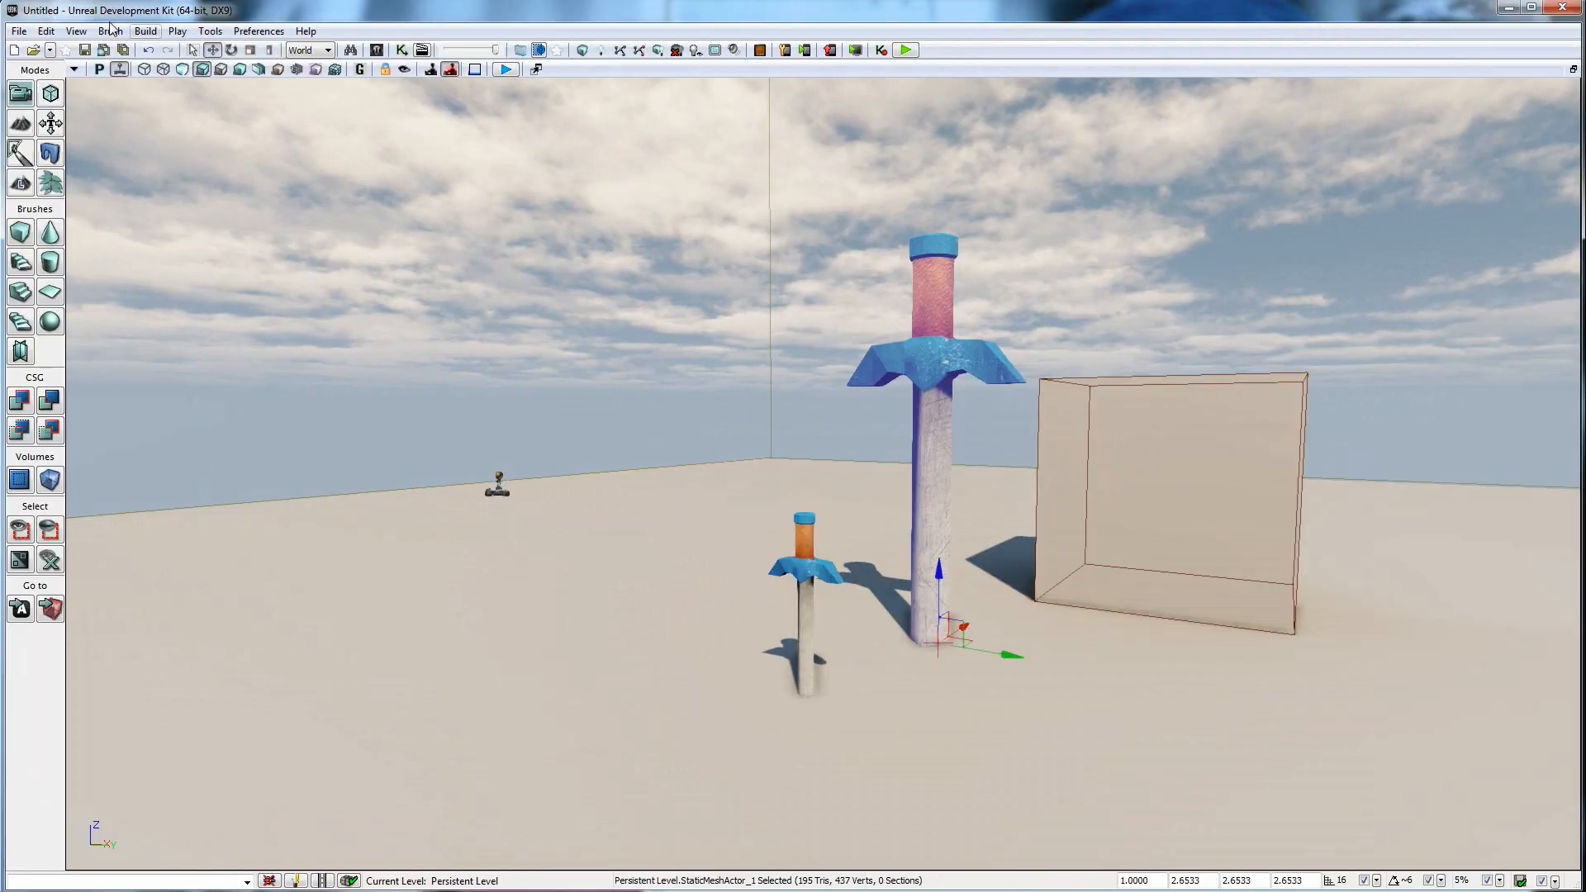
Import sign_post.ASE, Sign_post_Diff.tga and Sign_Post_Normal.tga together into UDK's tutorial package, accepting default options for the mesh and diffuse texture.
click(377, 50)
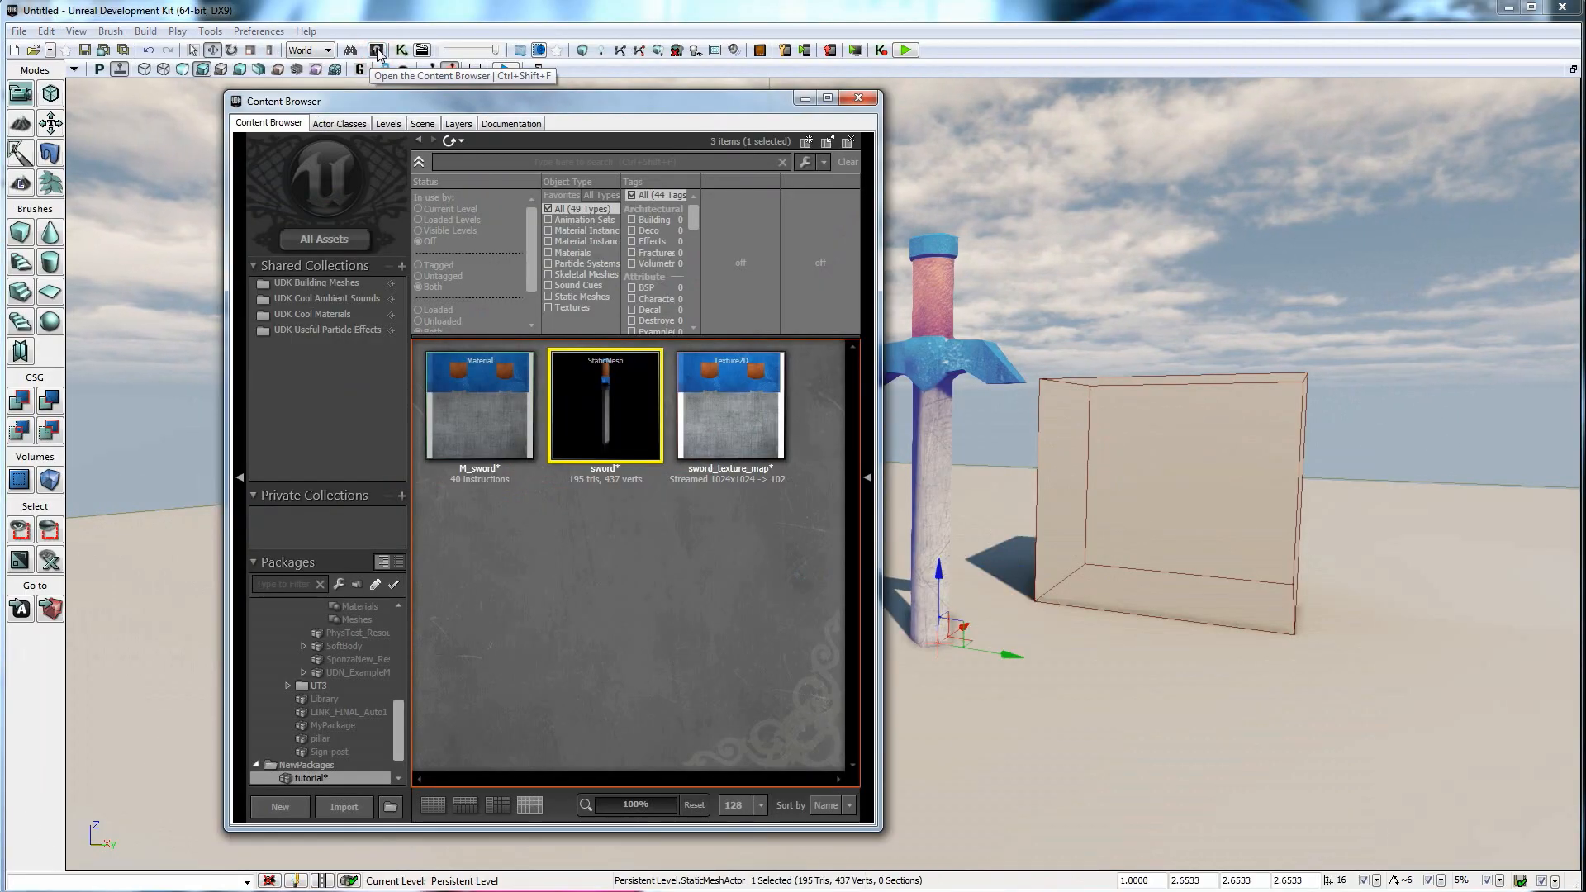
click(344, 808)
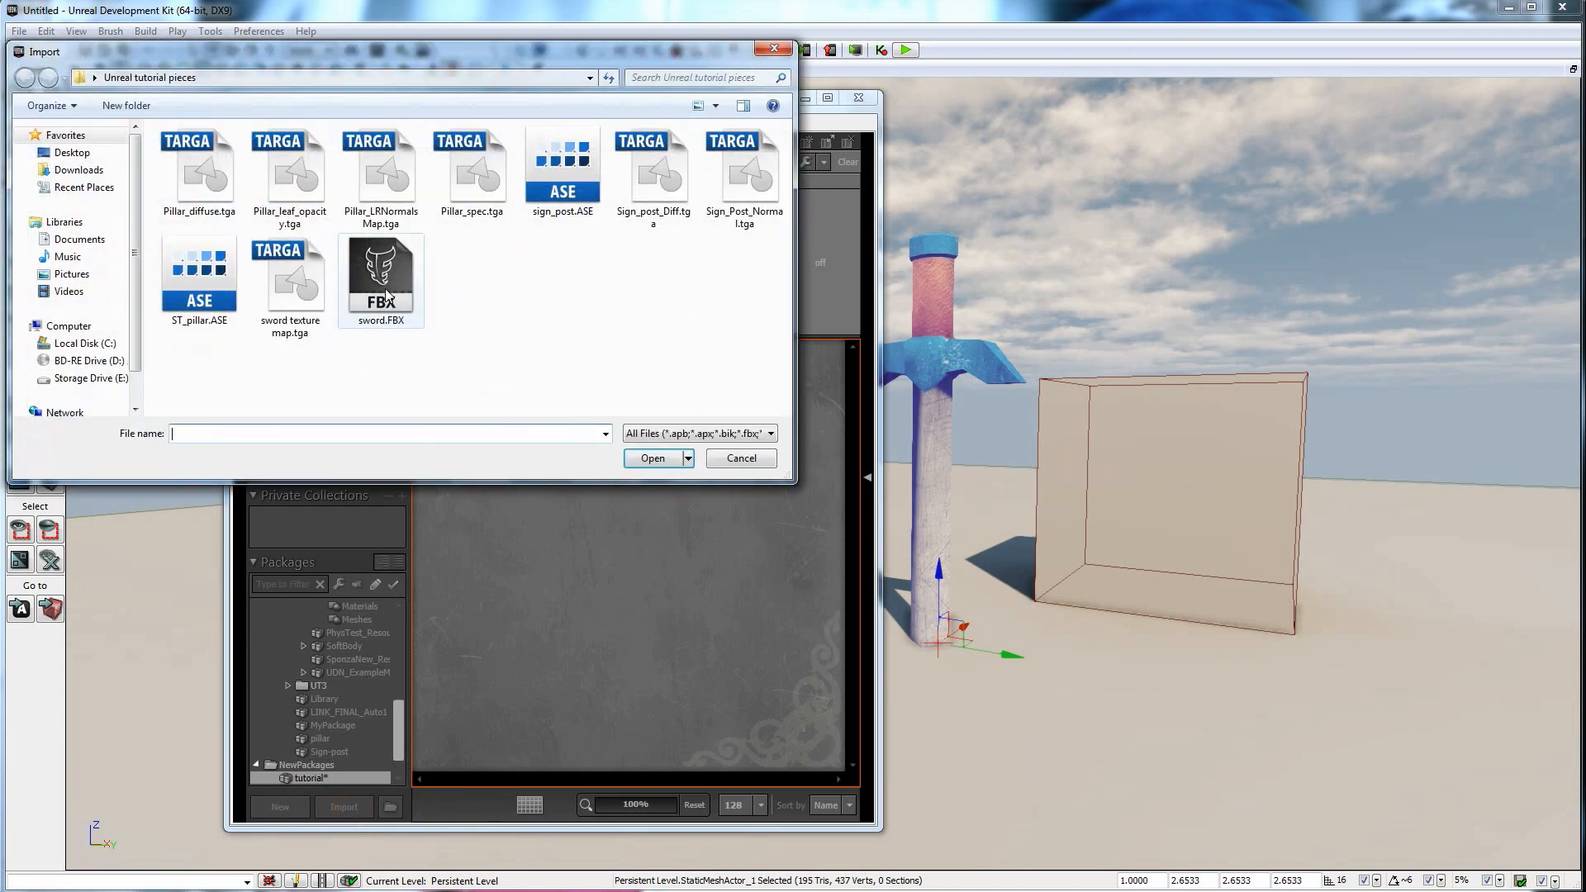
click(556, 182)
ctrl+click(742, 191)
ctrl+click(632, 198)
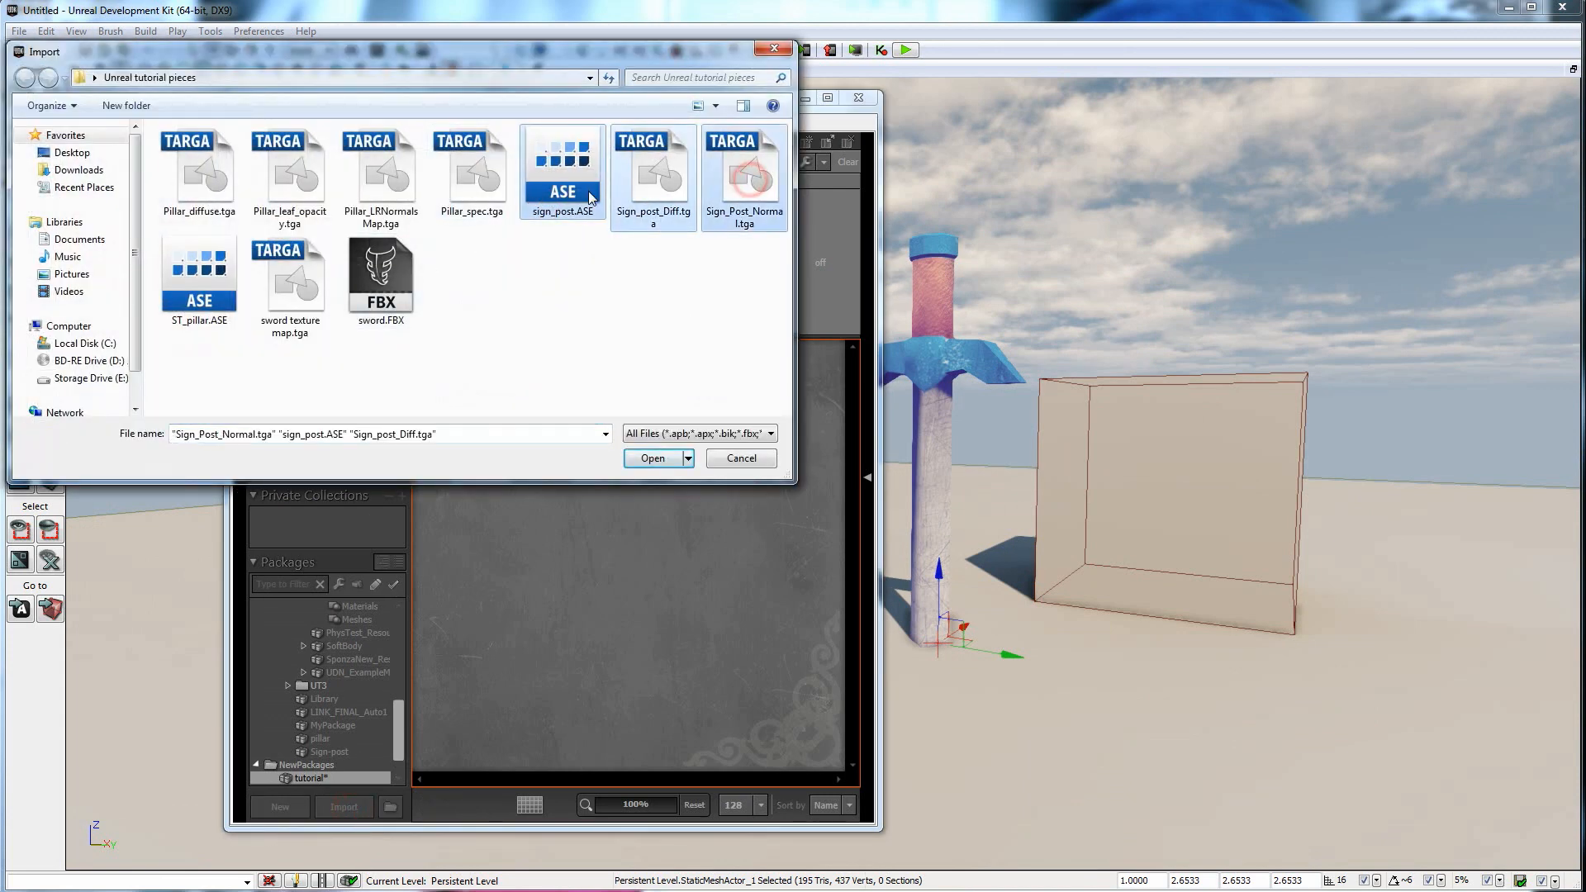
click(648, 459)
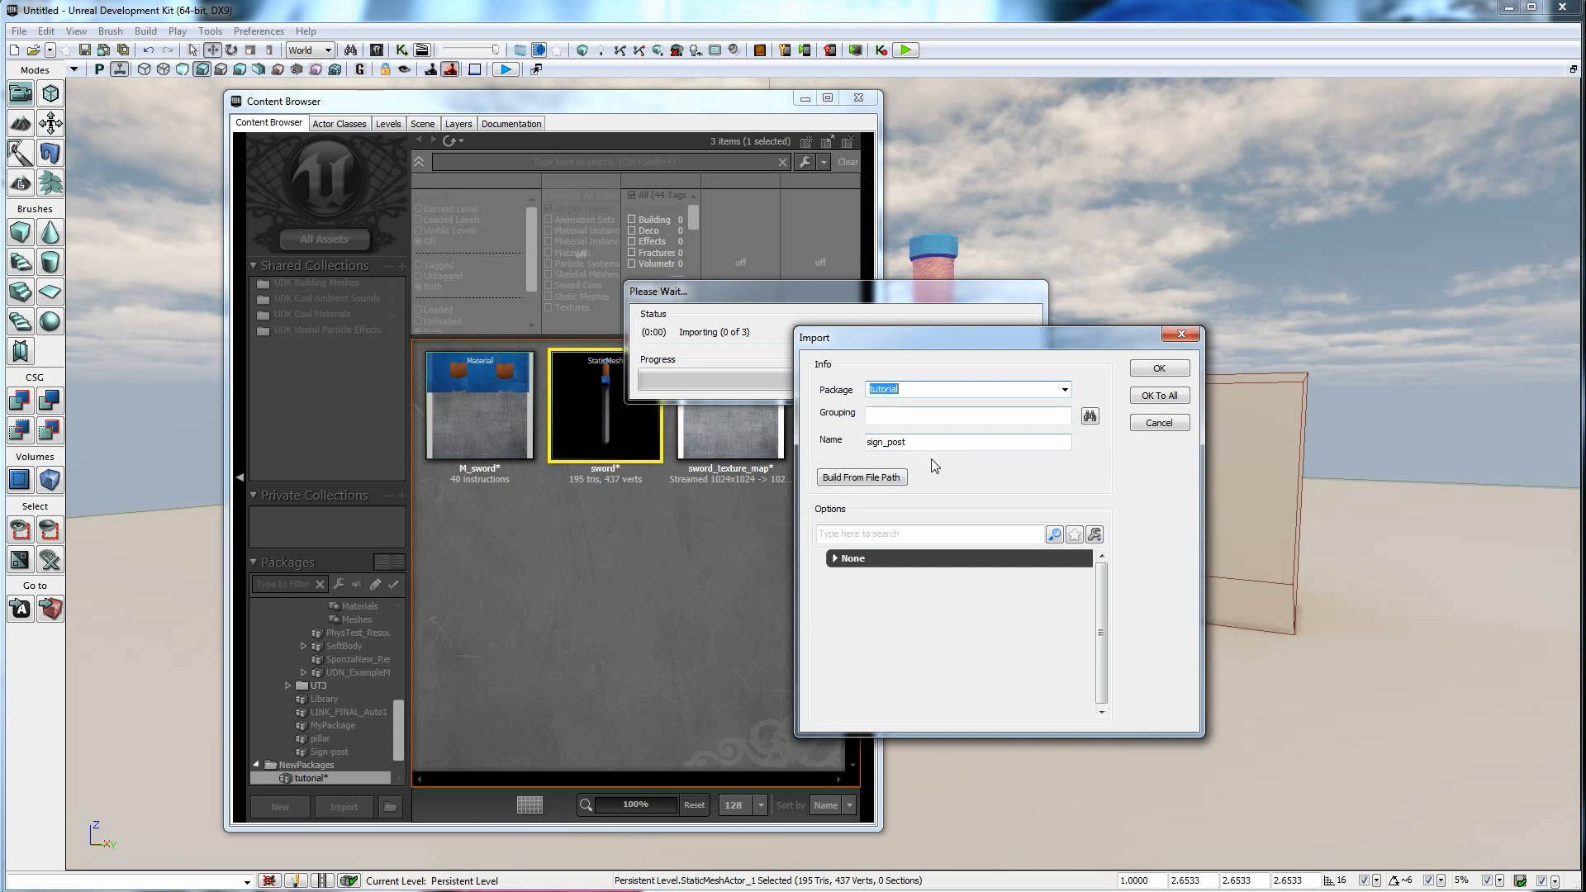
click(1159, 368)
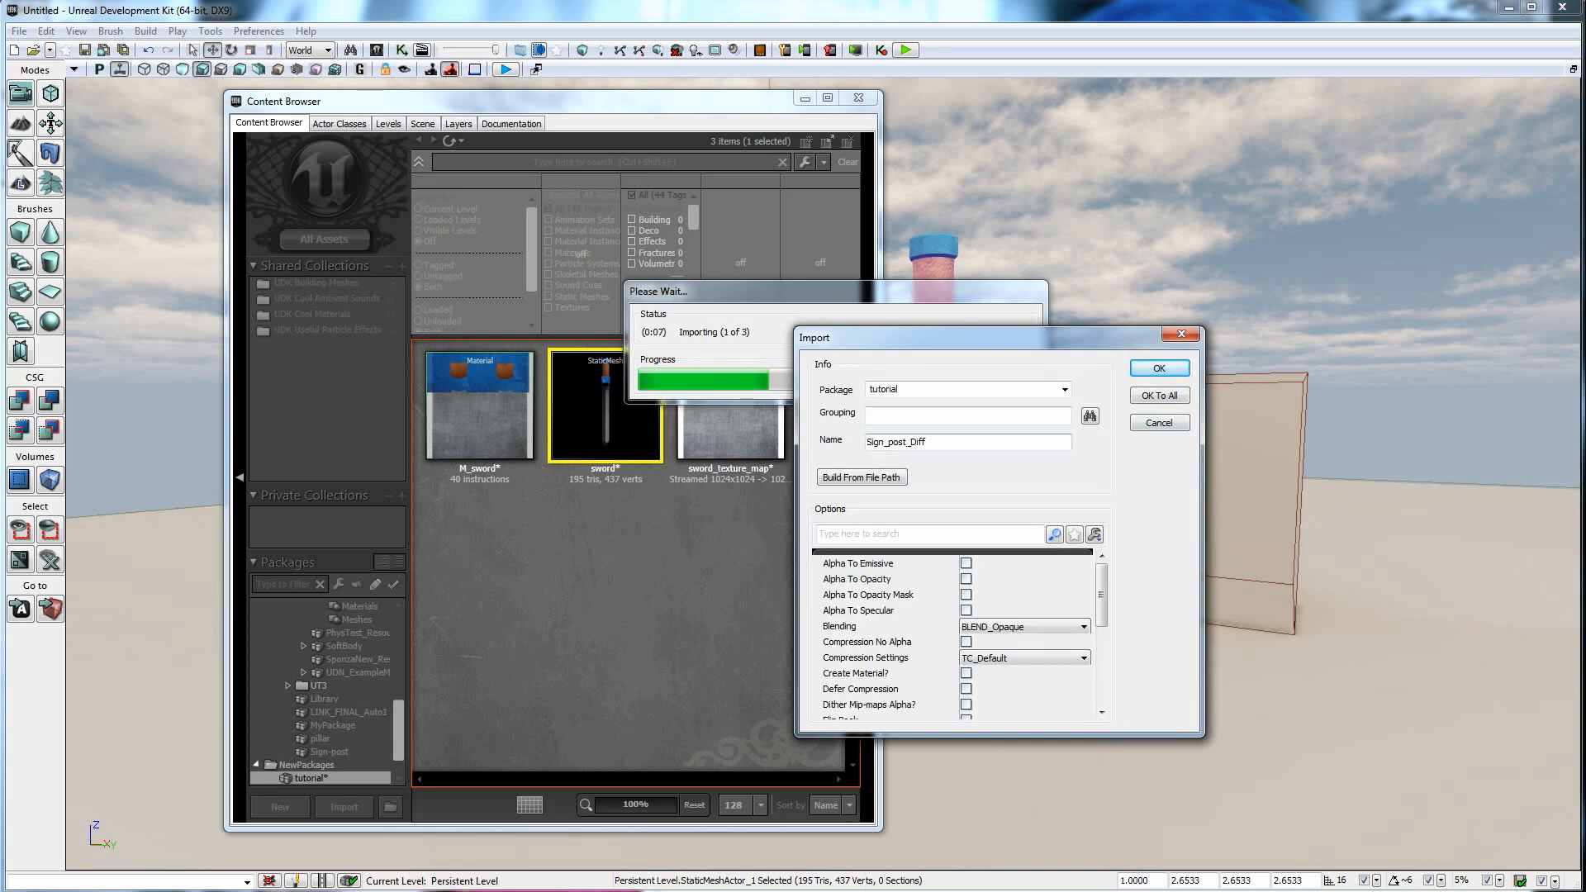
click(1157, 368)
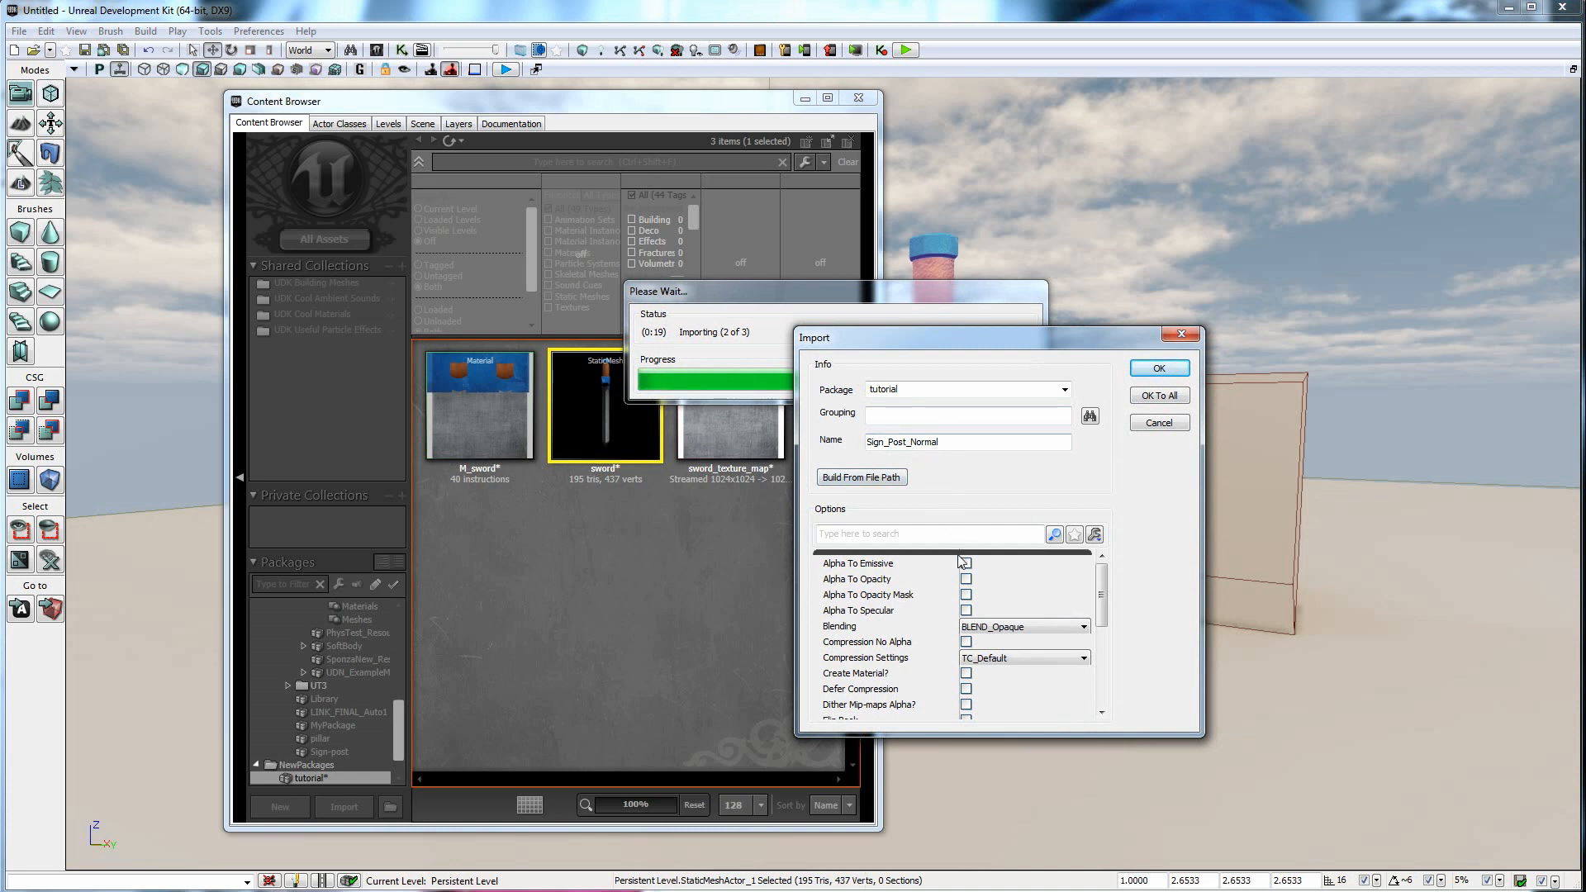
Set the Sign_Post_Normal texture's compression settings to TC_Normalmap for its import.
click(1024, 626)
click(1025, 625)
click(989, 658)
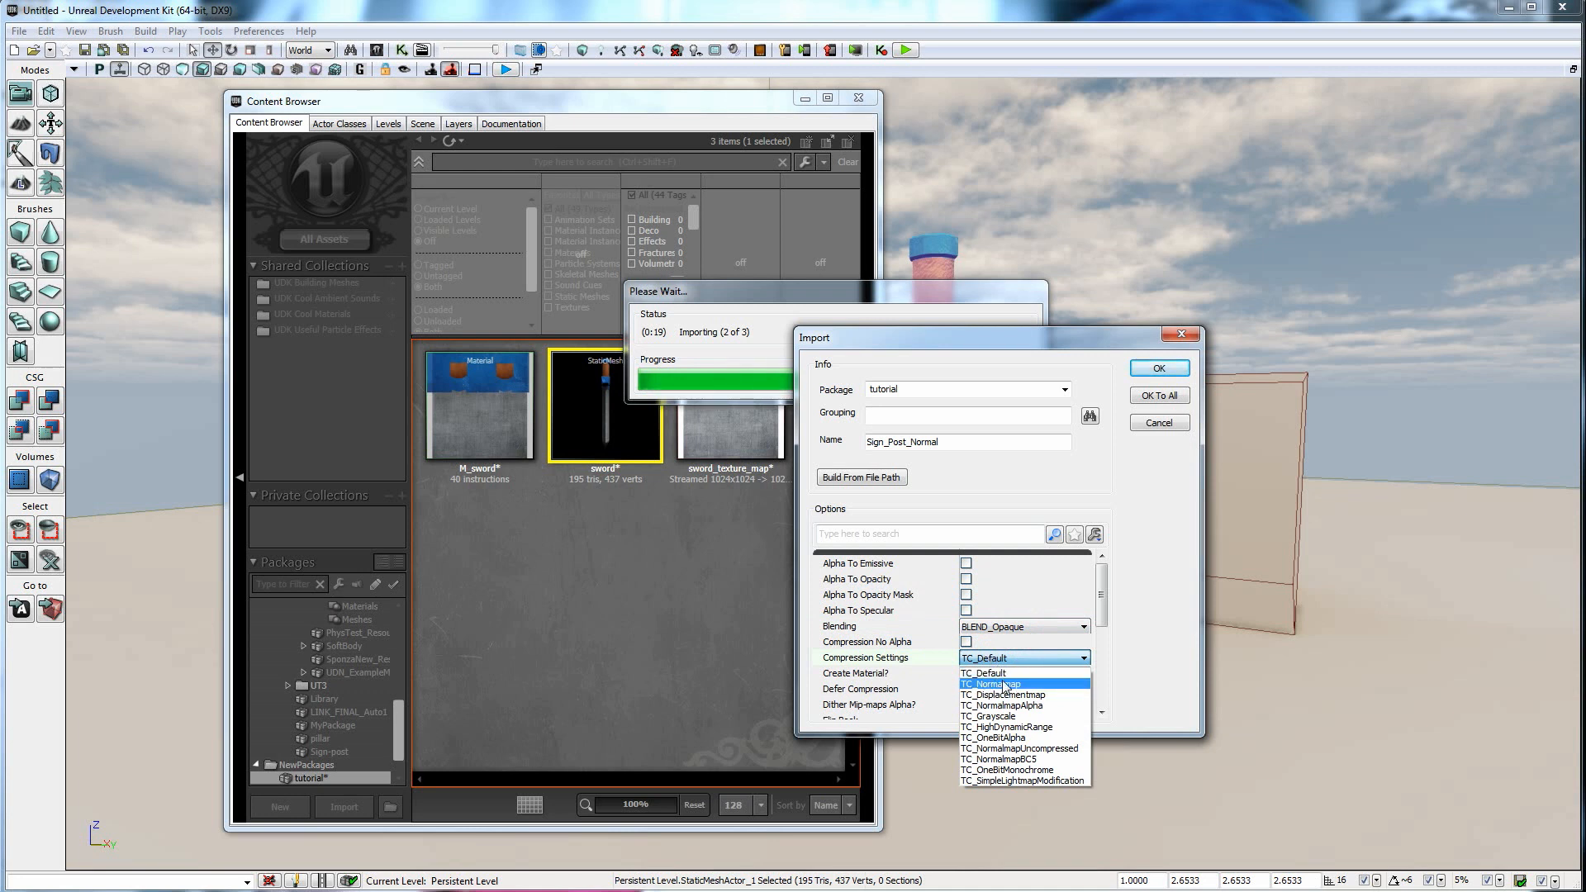
click(1000, 684)
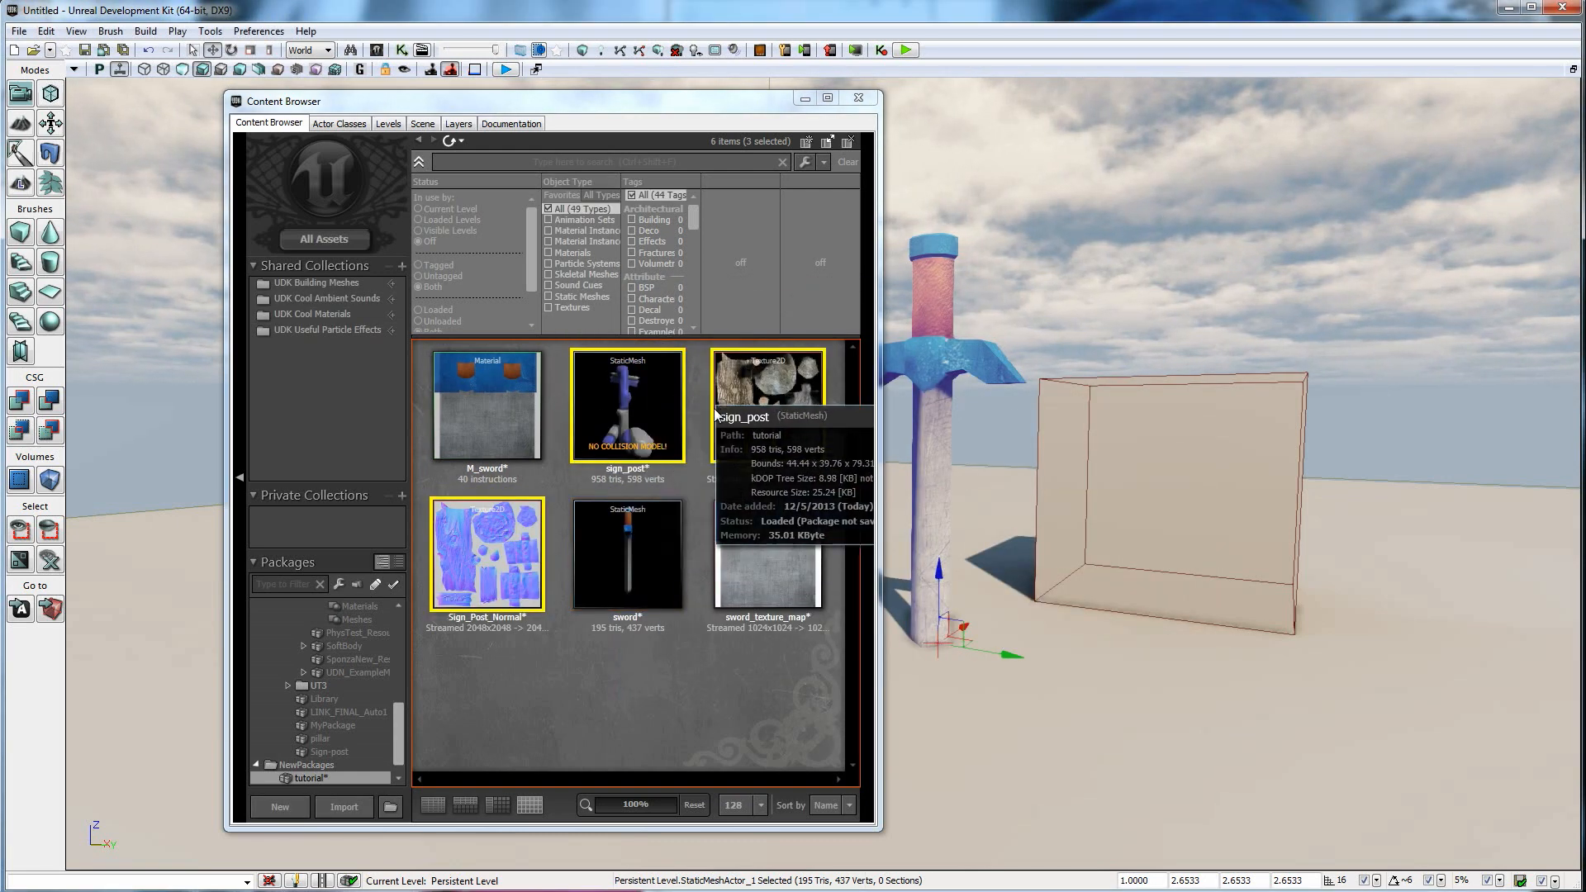
Create a new material named M_sign_post in the tutorial package.
click(637, 708)
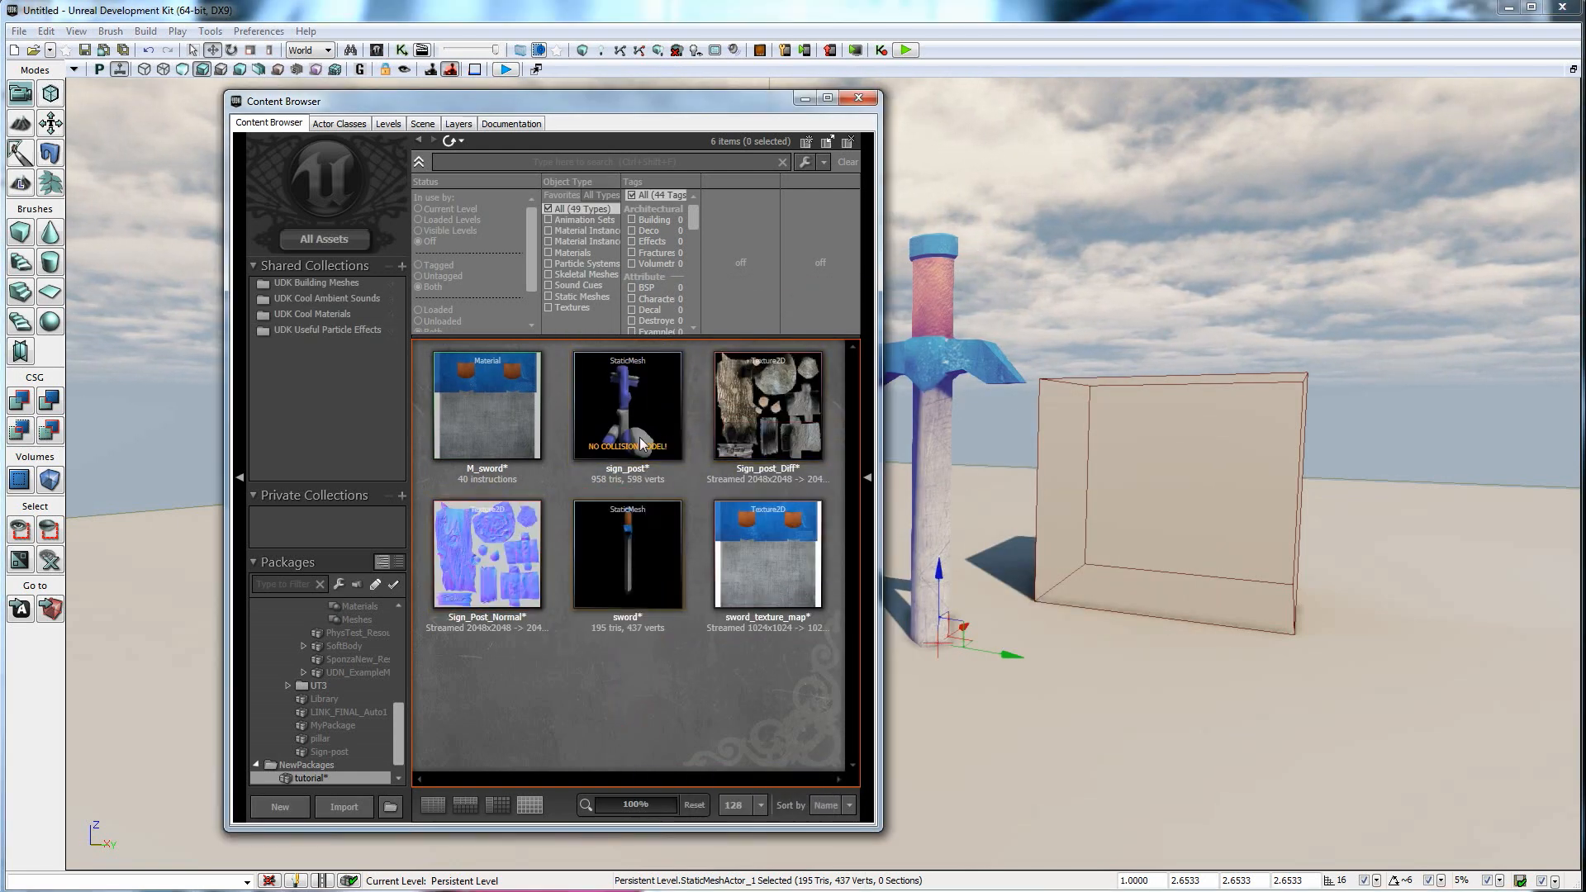
right_click(615, 675)
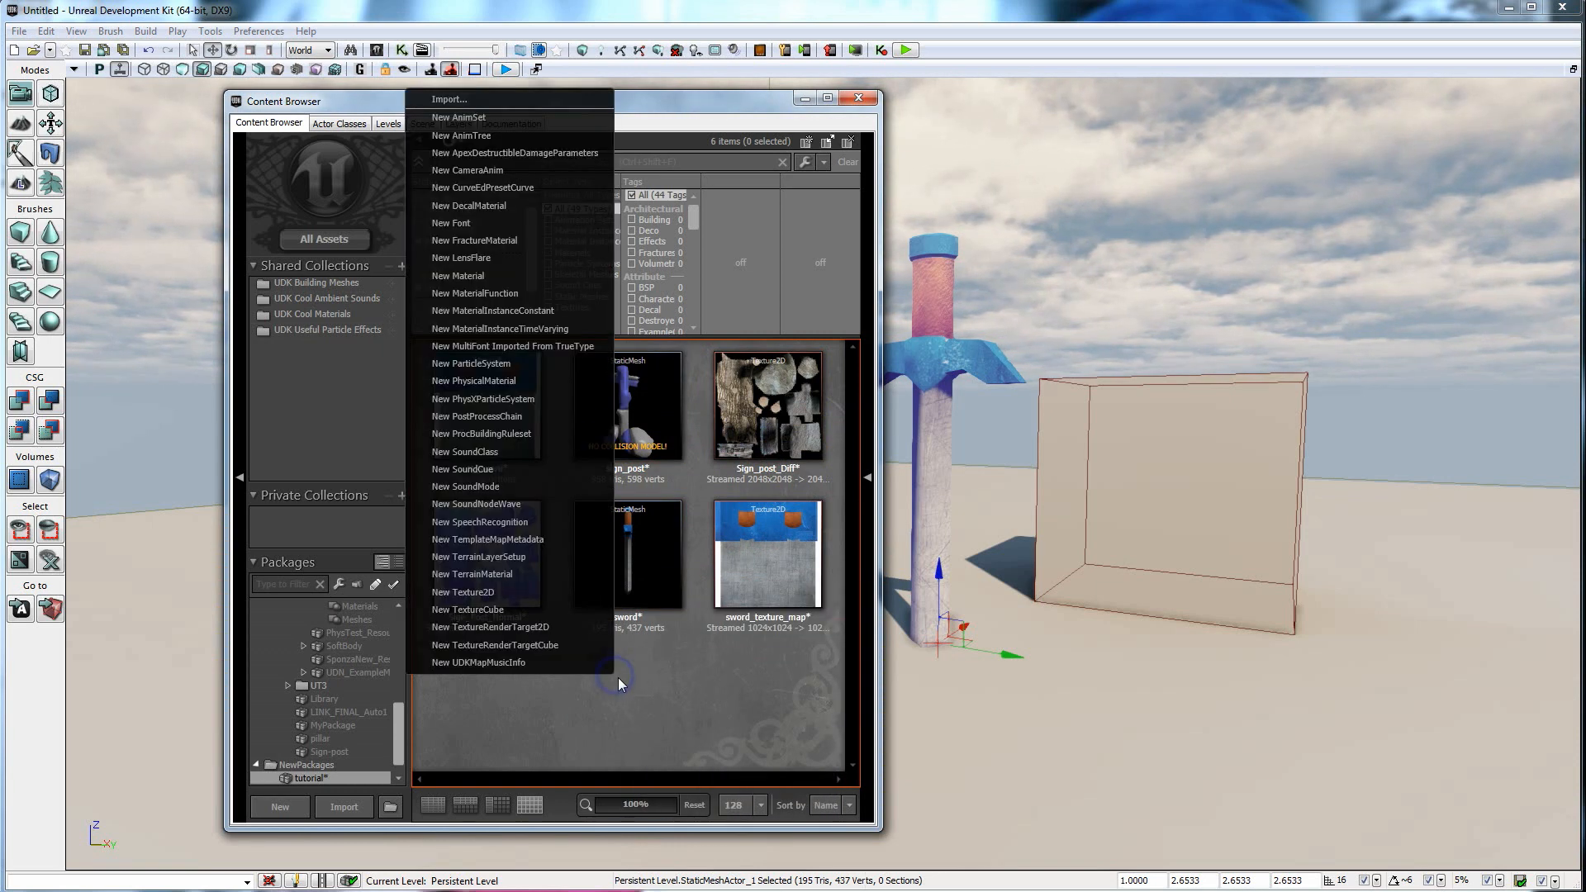
click(484, 274)
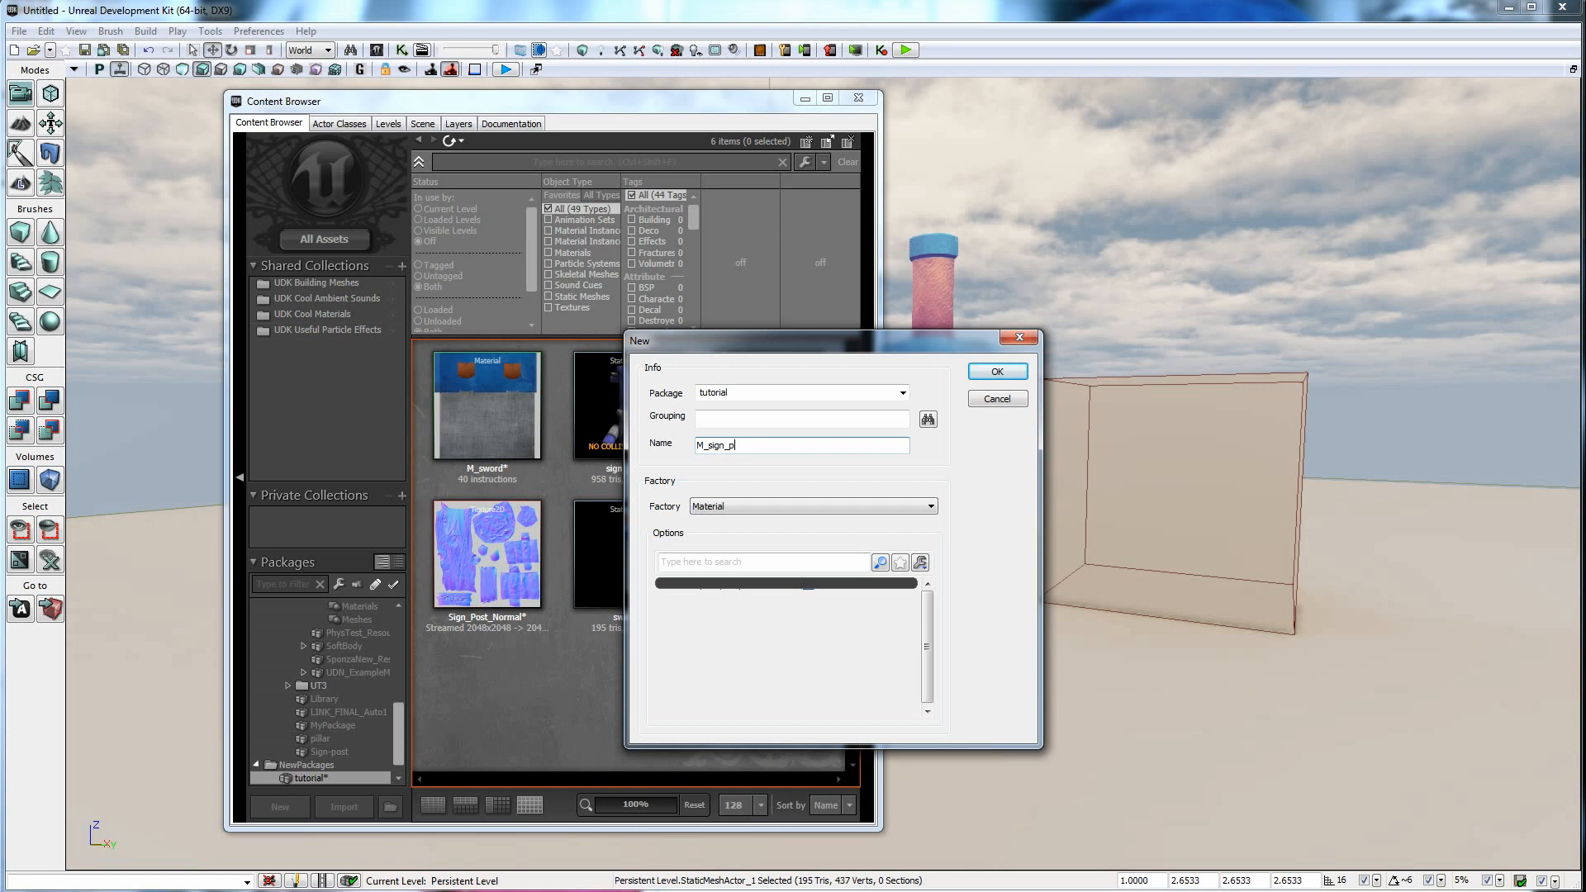
click(996, 372)
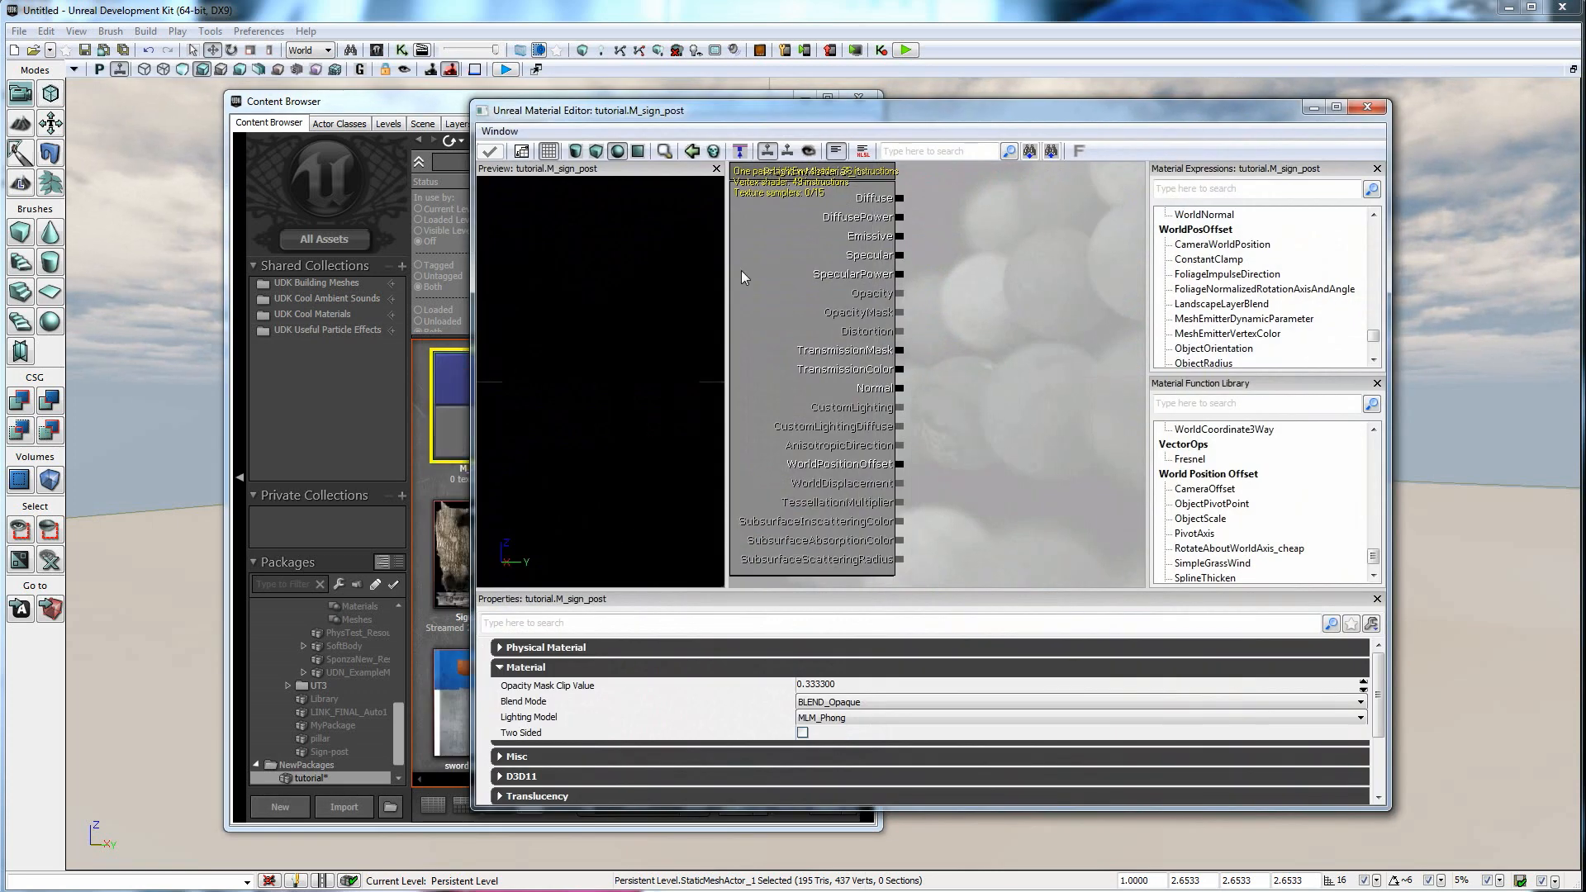
Use the sign_post static mesh as the preview mesh for the M_sign_post material.
drag(733, 124, 1083, 129)
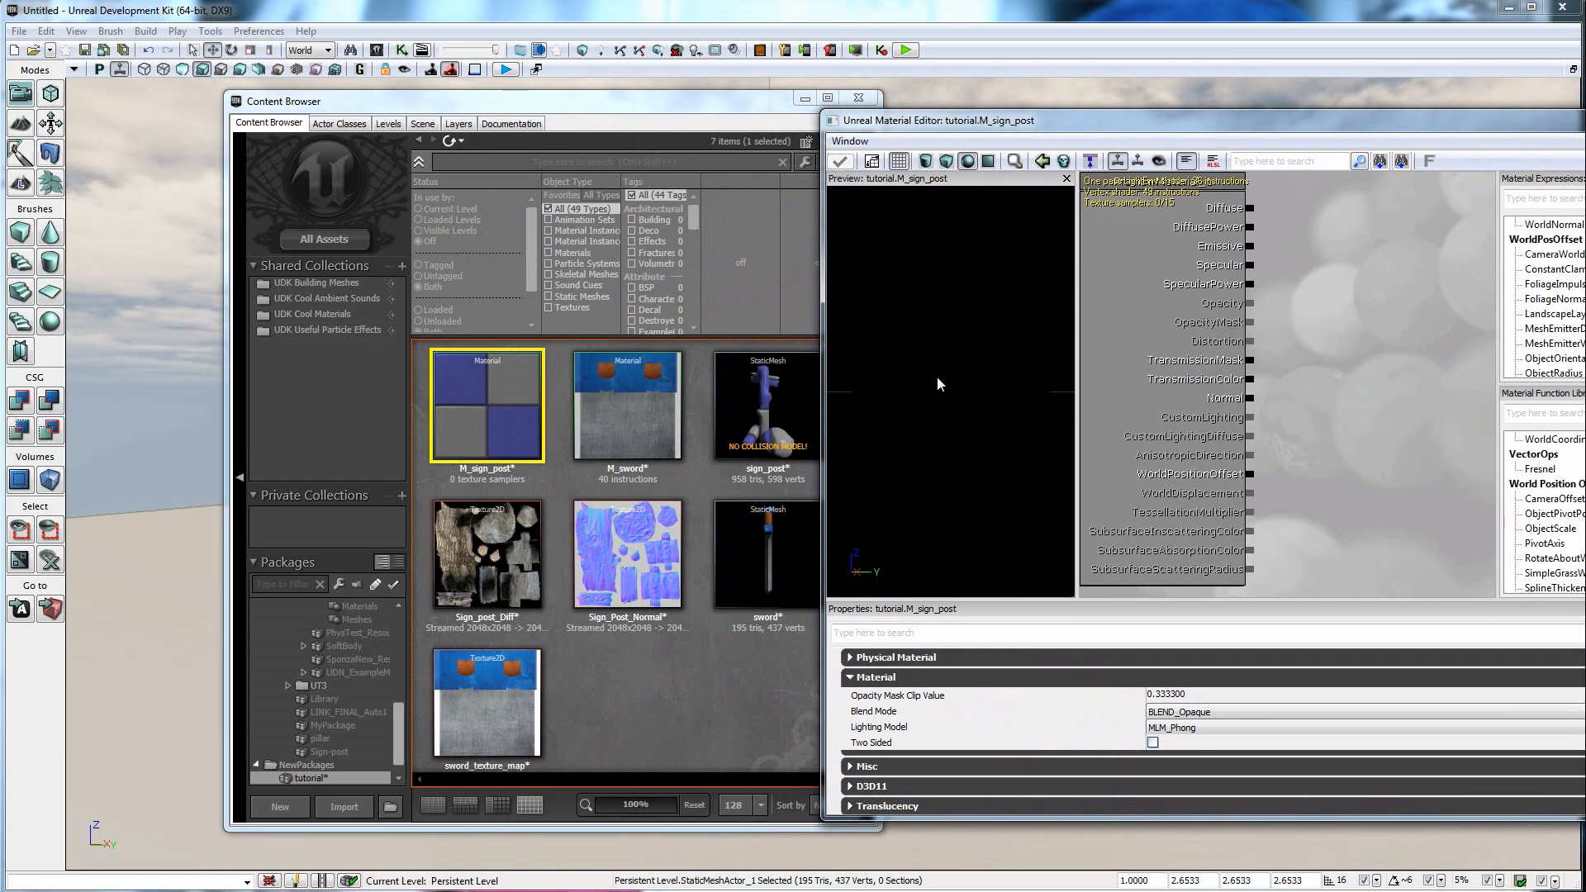
click(767, 392)
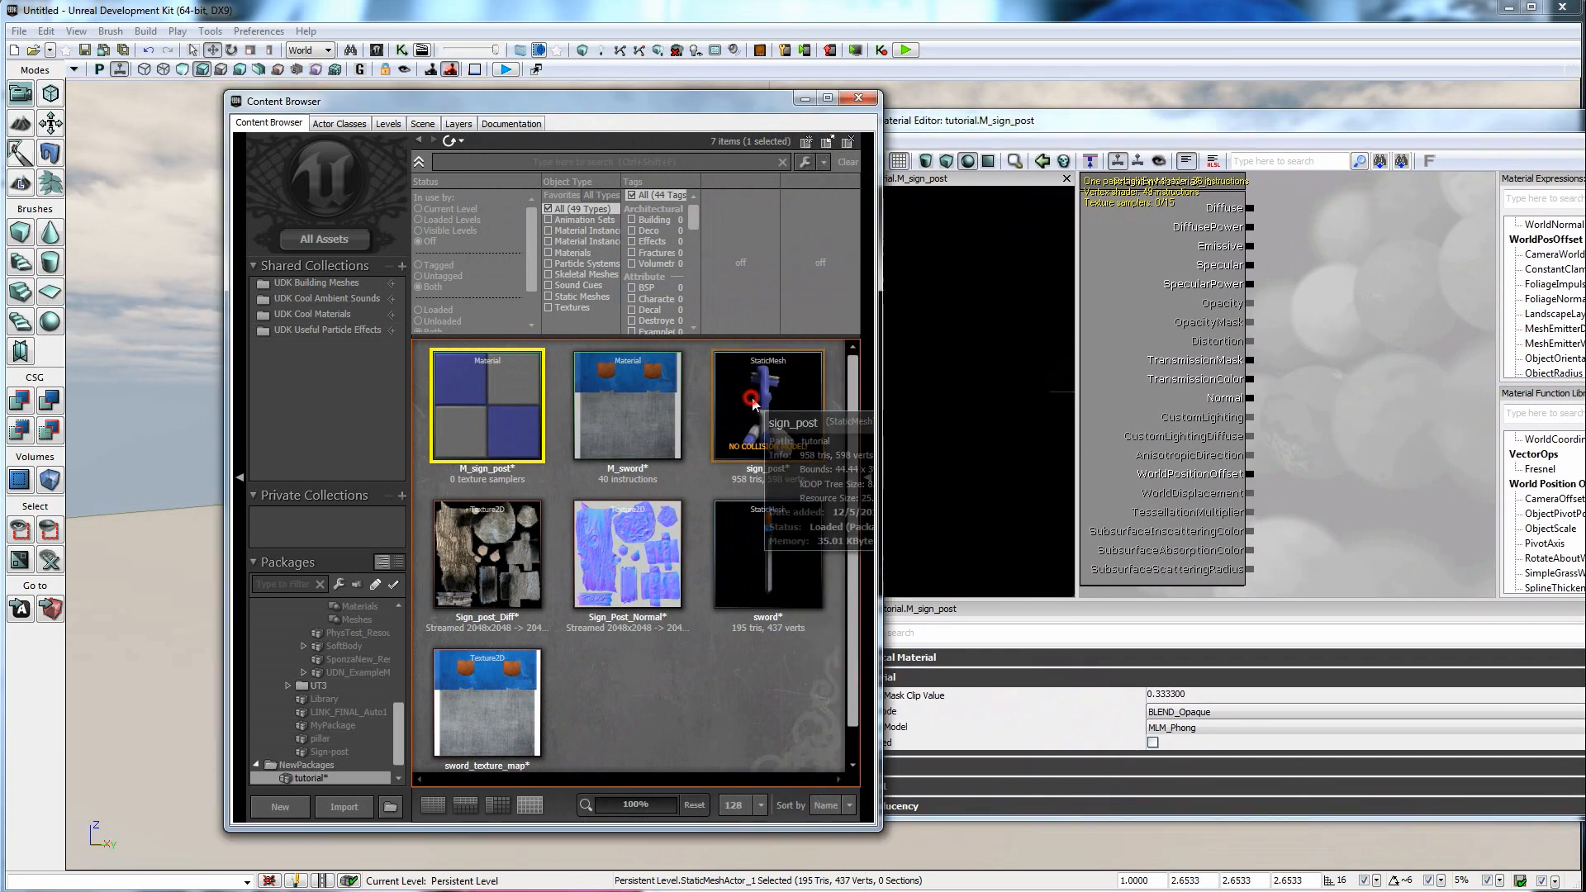
click(1034, 178)
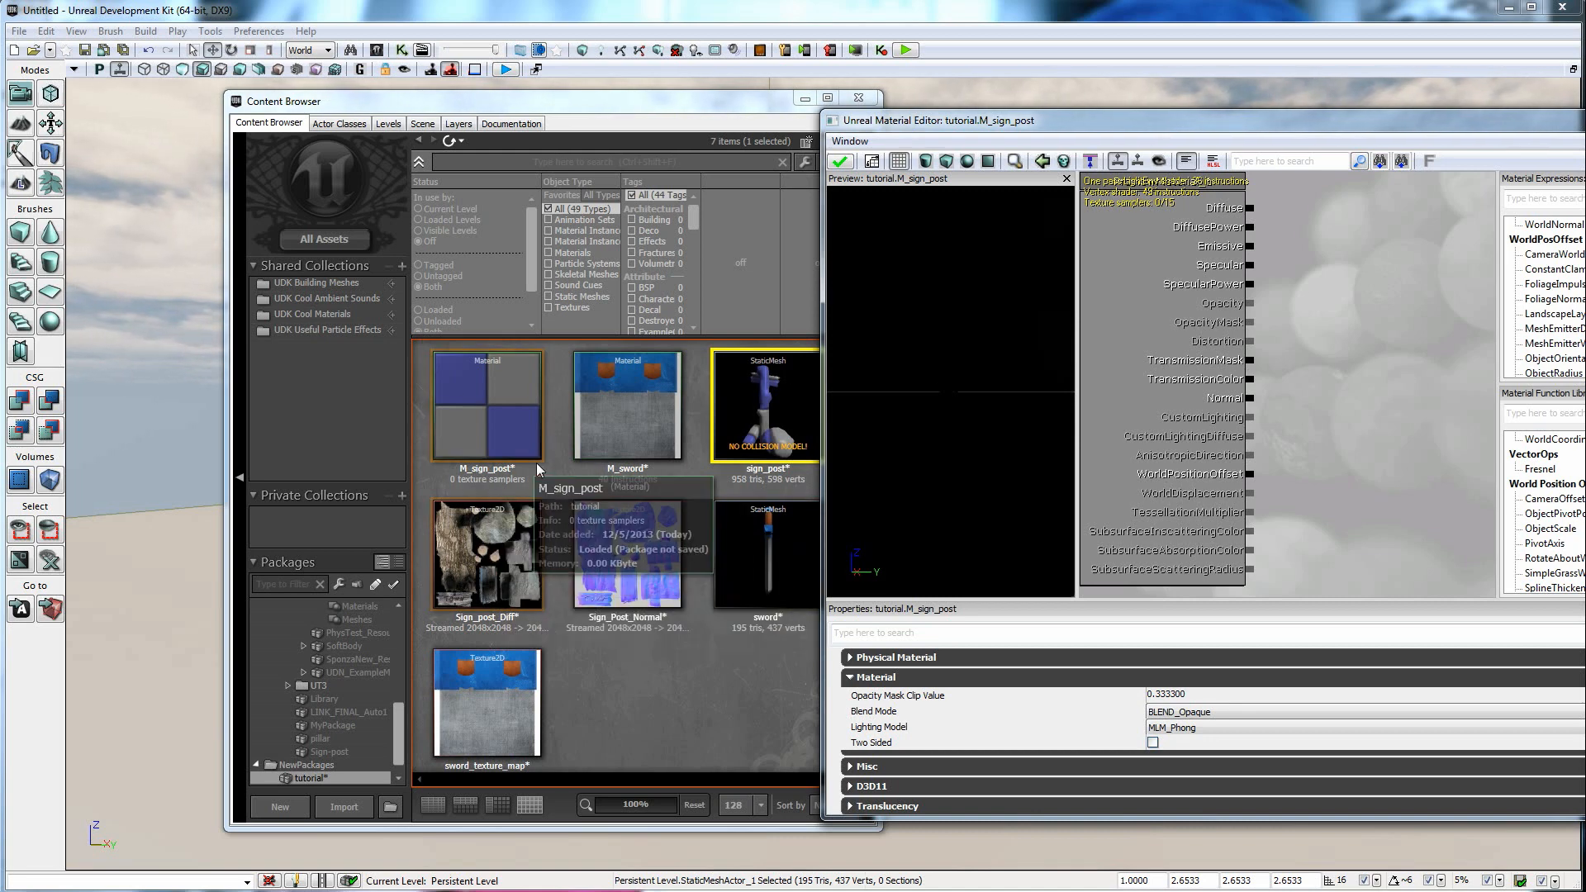
Add the Sign_post_Diff and Sign_Post_Normal textures to the M_sign_post graph as texture samples.
click(477, 578)
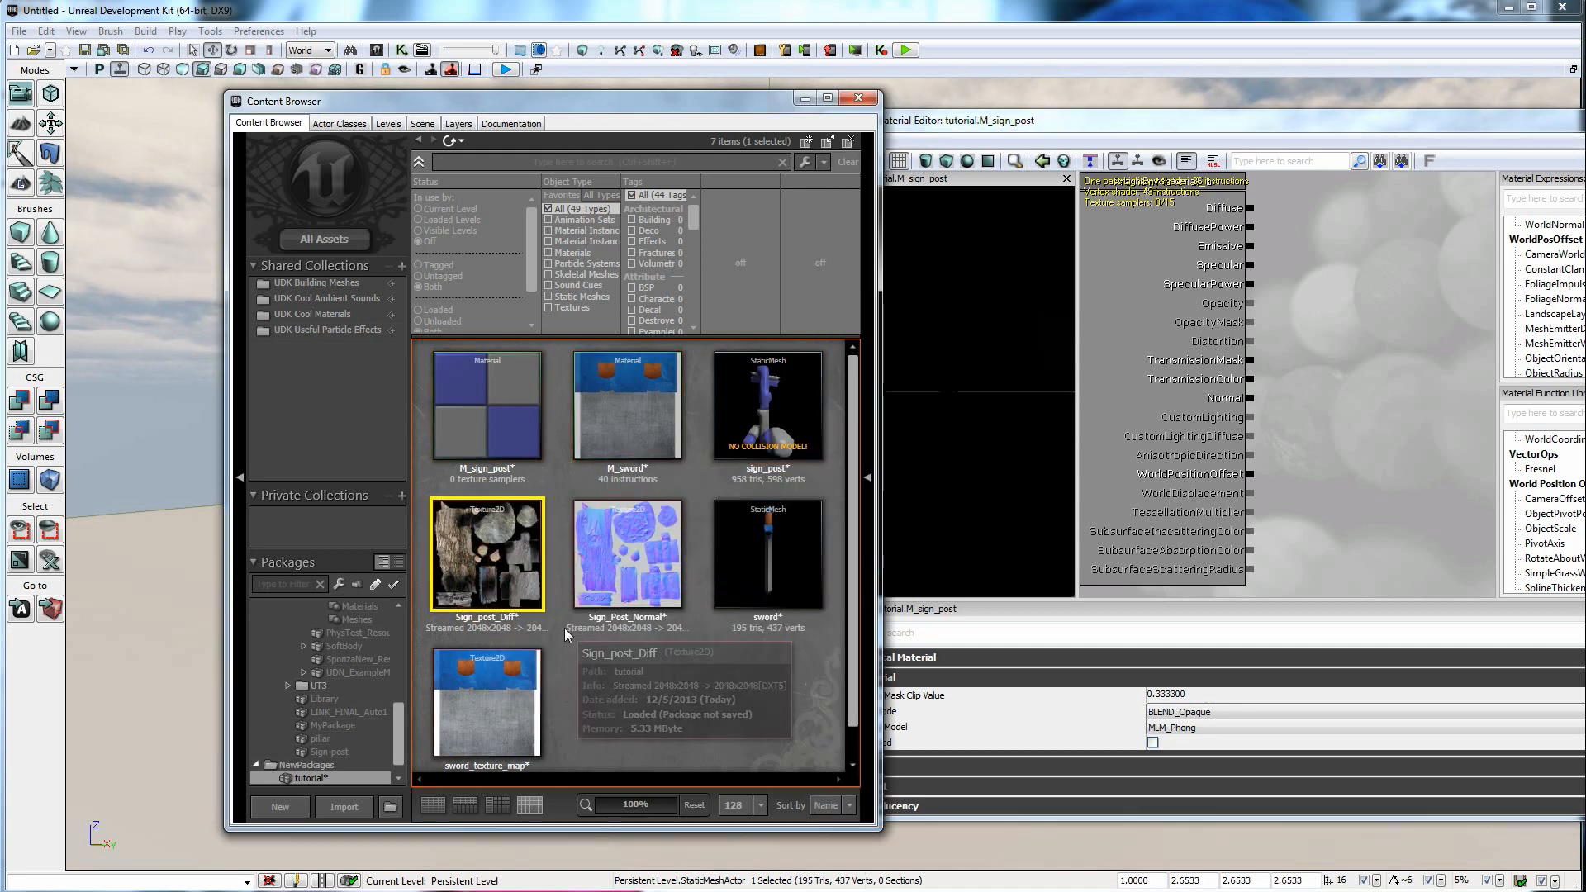
drag(474, 542, 1370, 240)
click(627, 556)
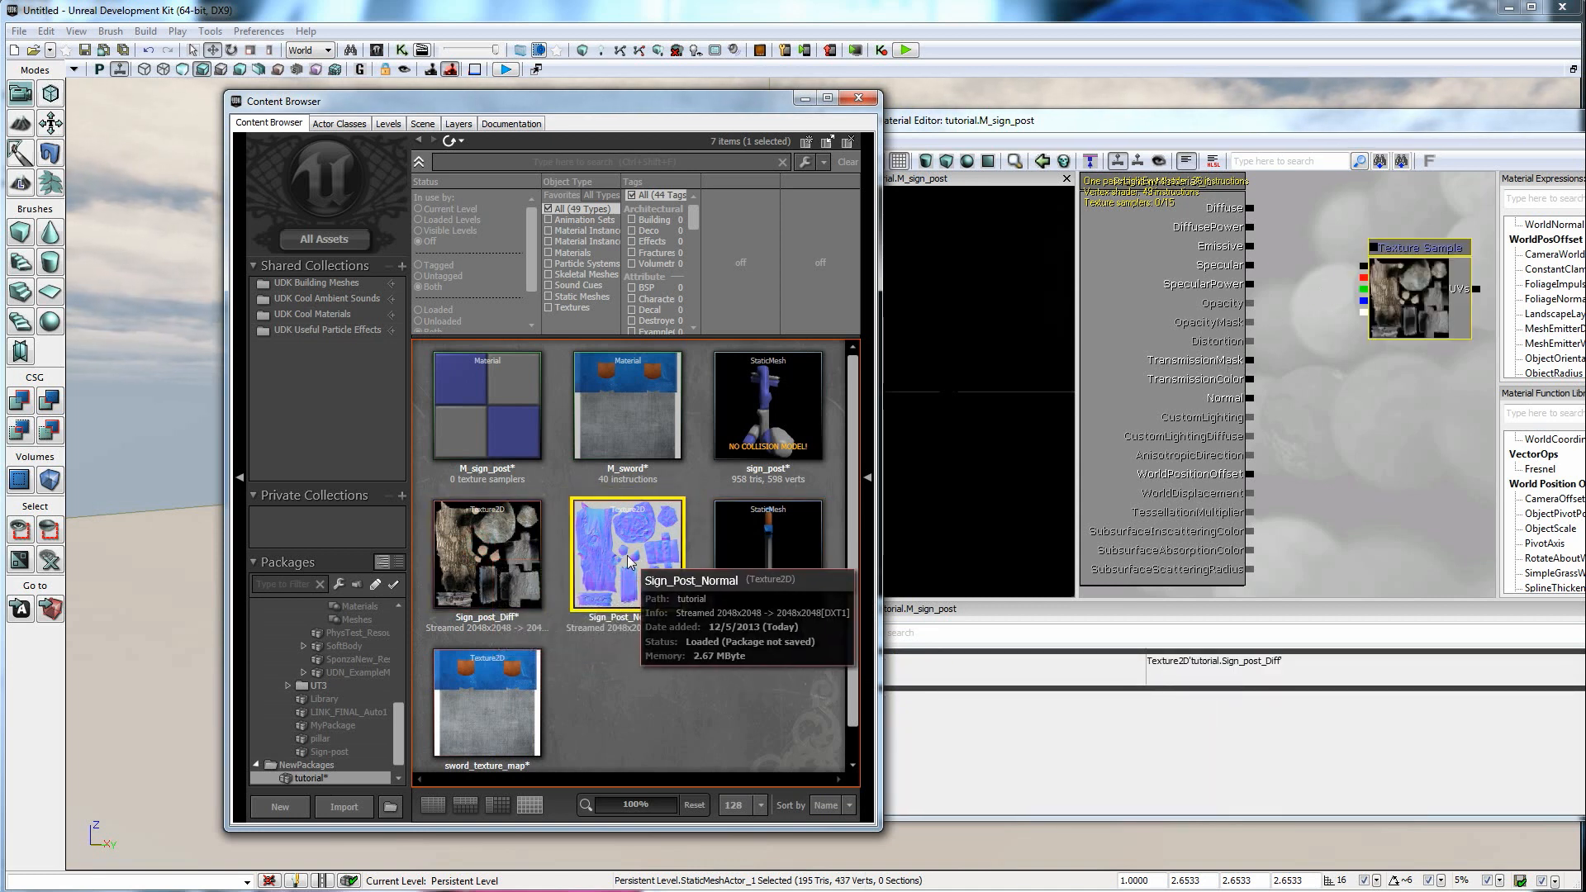
drag(622, 554, 1411, 446)
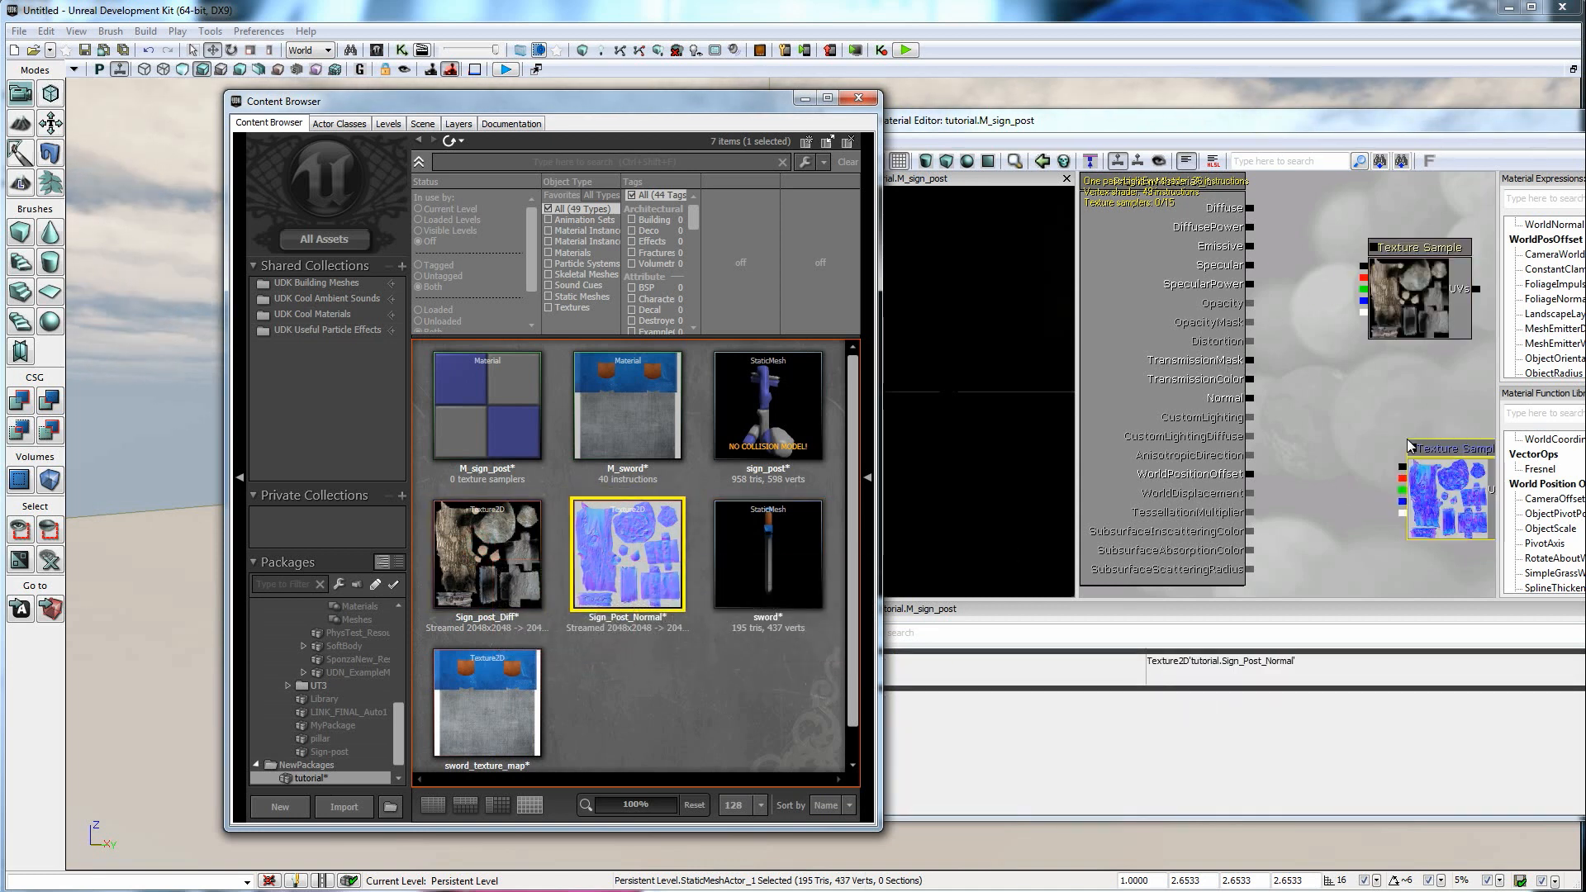
Arrange the two texture samples beside the material node, with the normal map directly beneath the diffuse texture.
drag(1379, 137, 1145, 140)
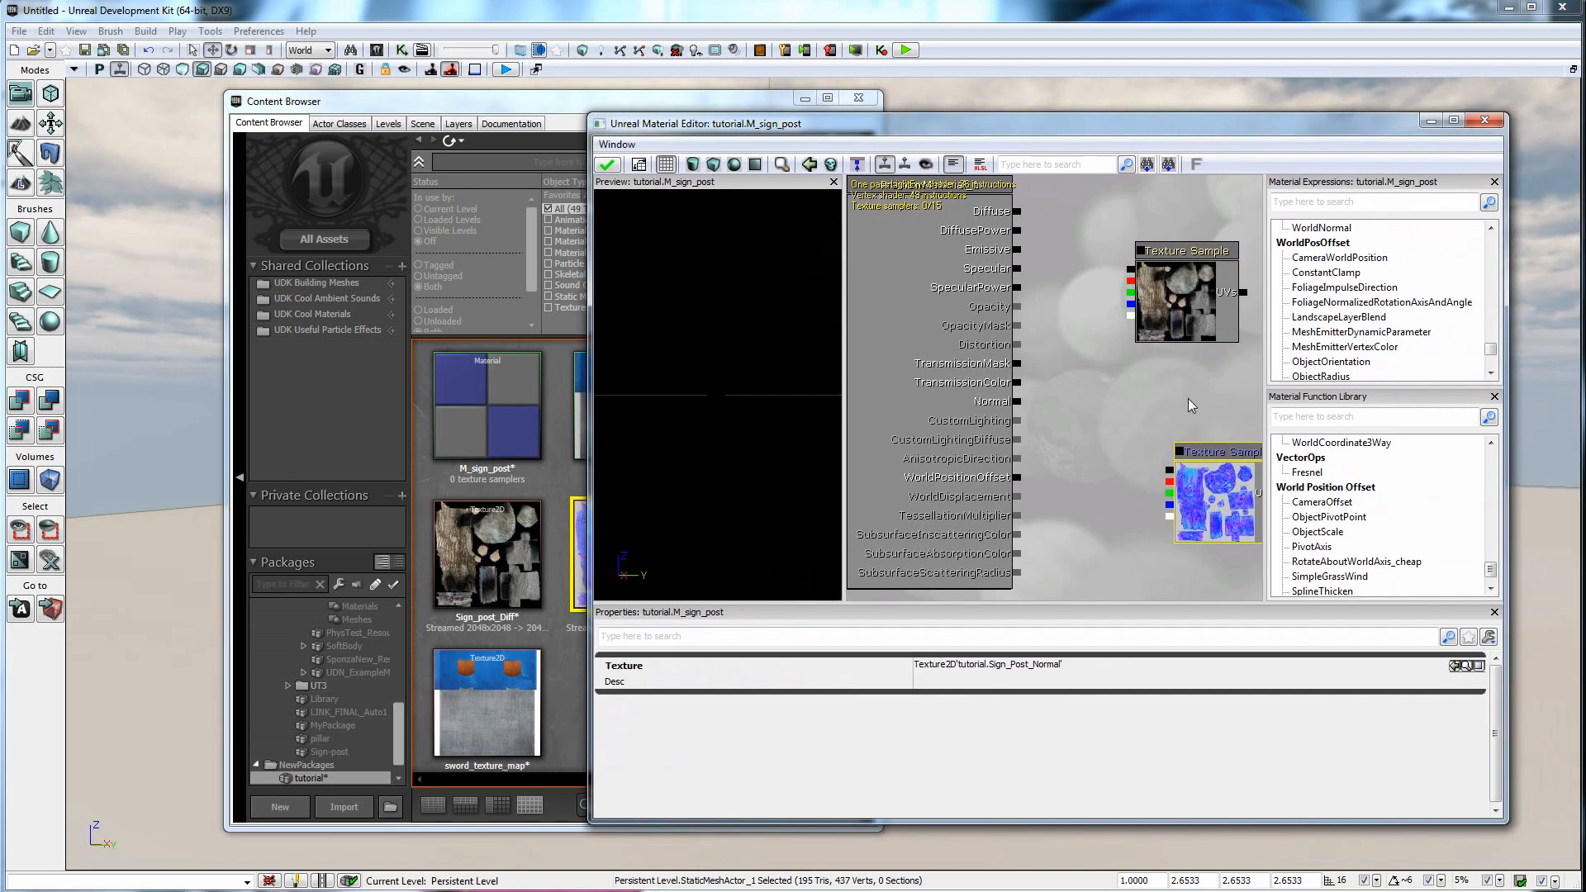
mouse_move(1180, 300)
mouse_down()
mouse_move(1080, 317)
mouse_move(1149, 333)
mouse_move(1163, 311)
mouse_up()
drag(1161, 308, 1124, 324)
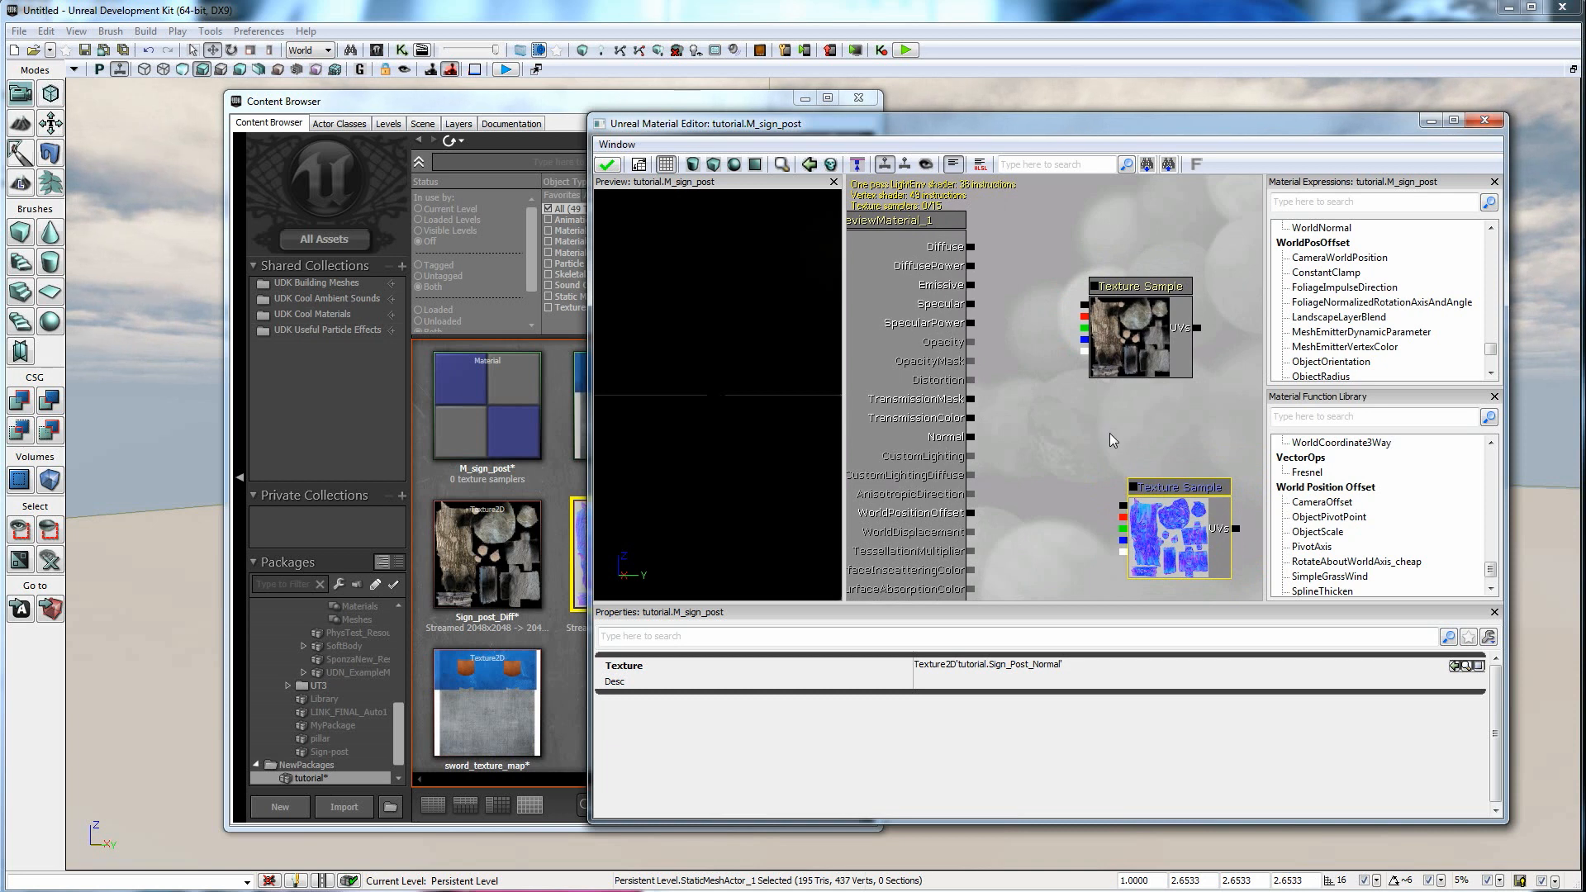
ctrl+drag(1141, 341, 1068, 349)
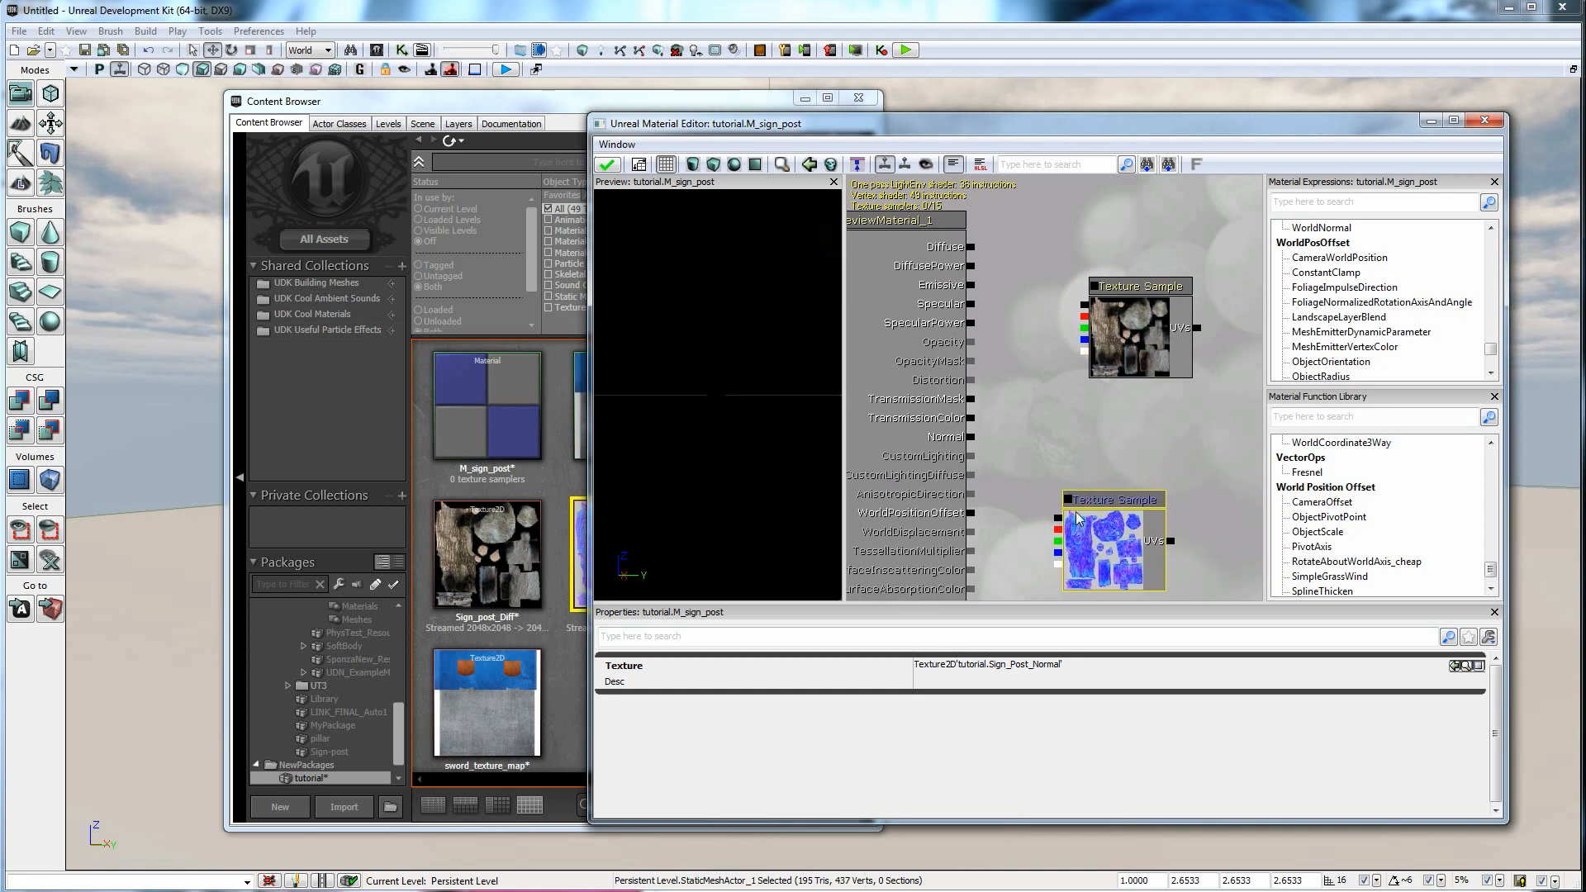
click(1133, 413)
click(1148, 313)
ctrl+drag(1144, 349, 1129, 276)
scroll(1078, 329, down, 1)
scroll(1077, 328, up, 1)
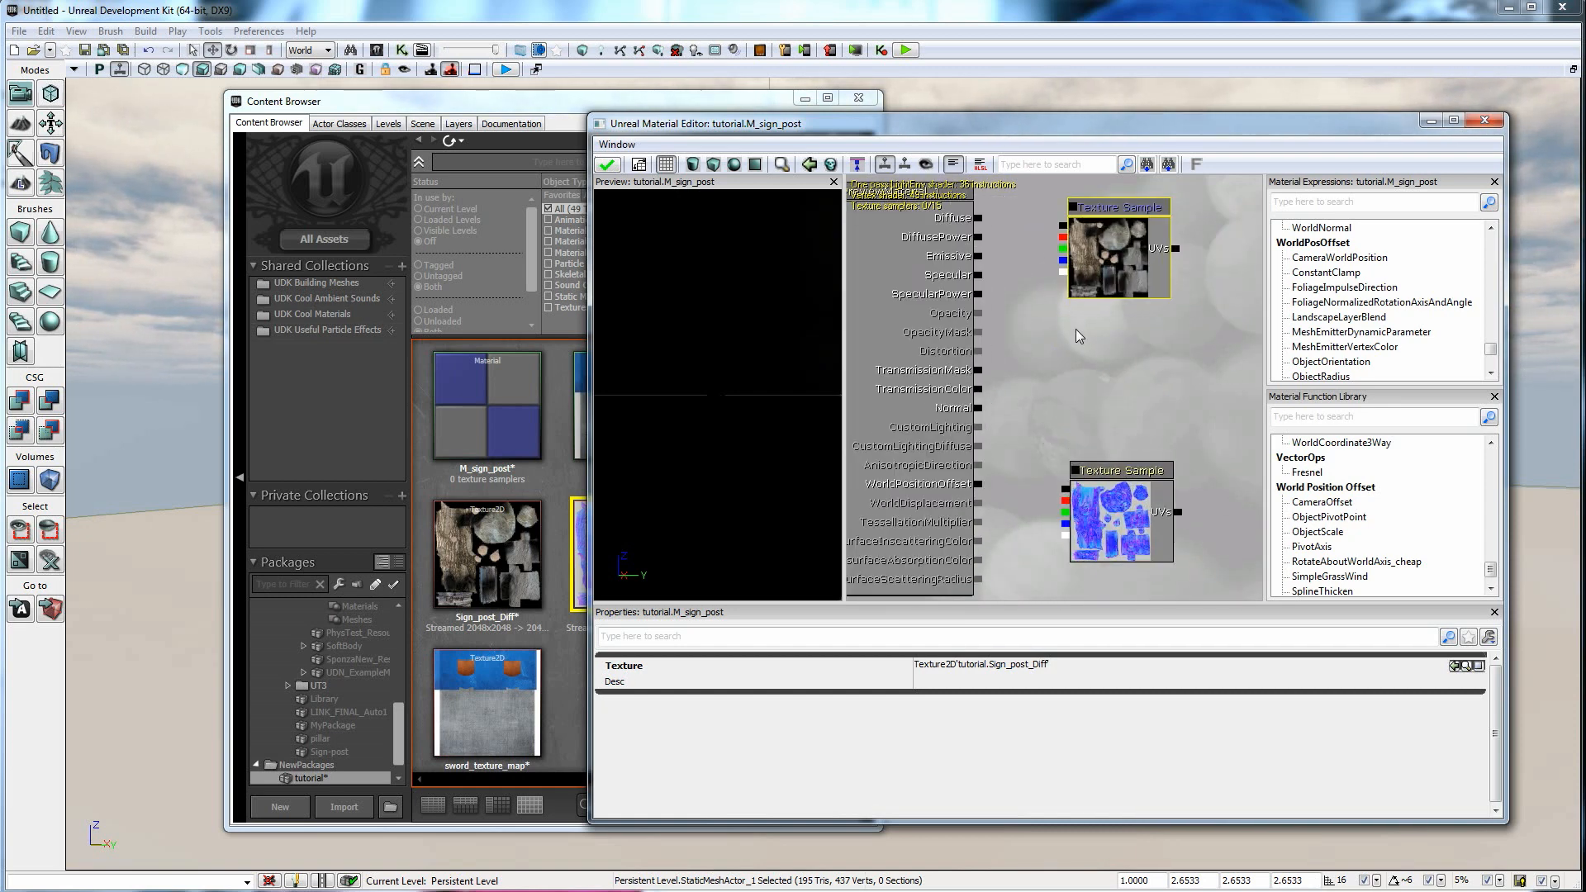
scroll(1075, 329, down, 1)
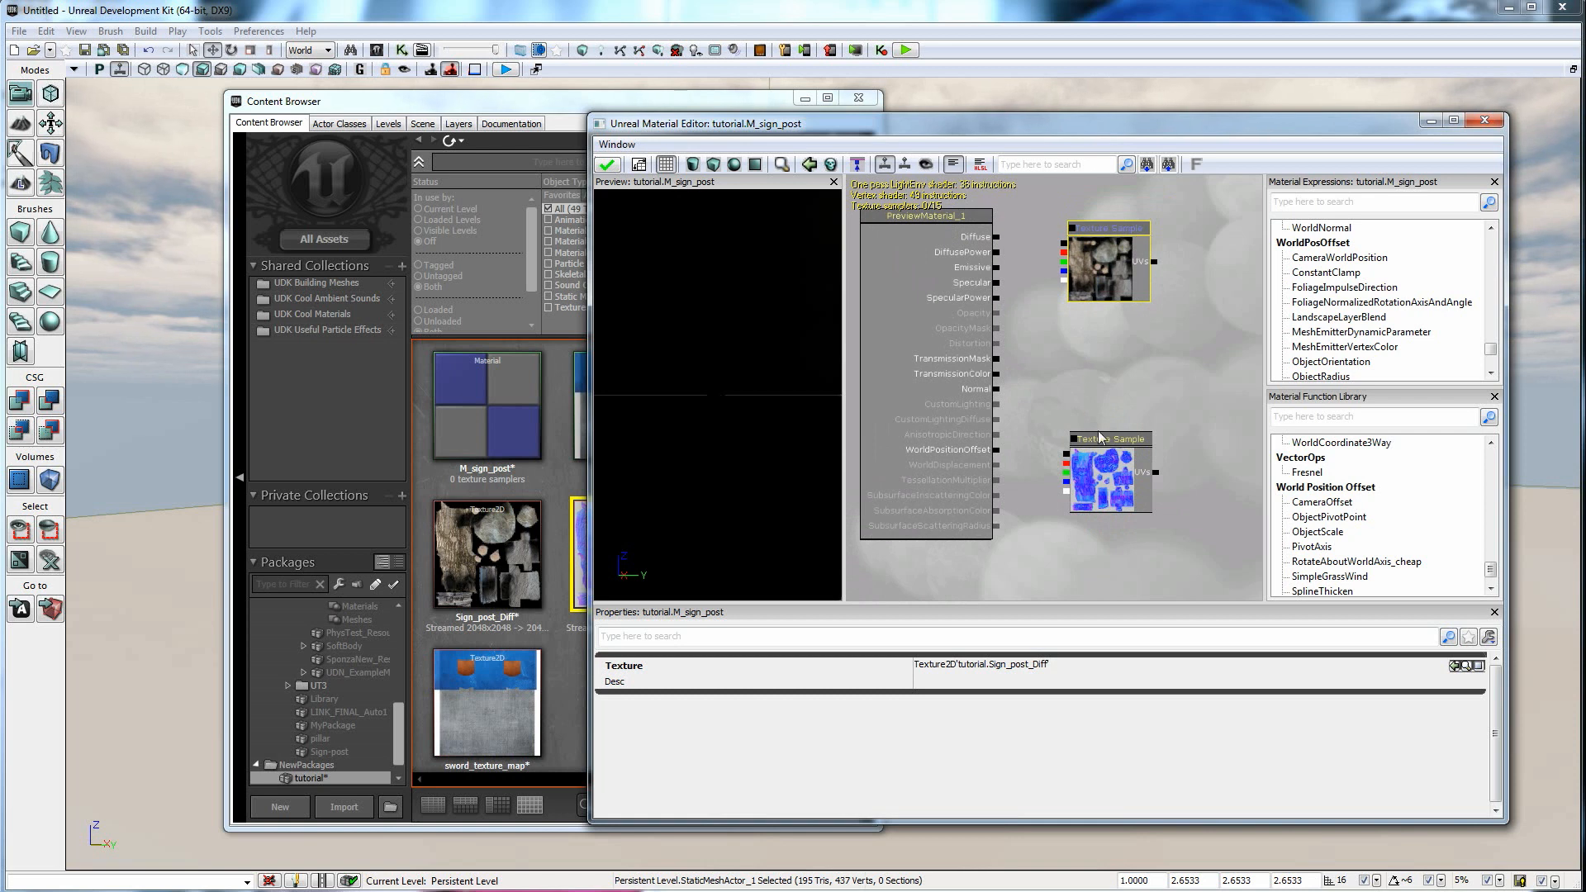
drag(1117, 439, 1113, 379)
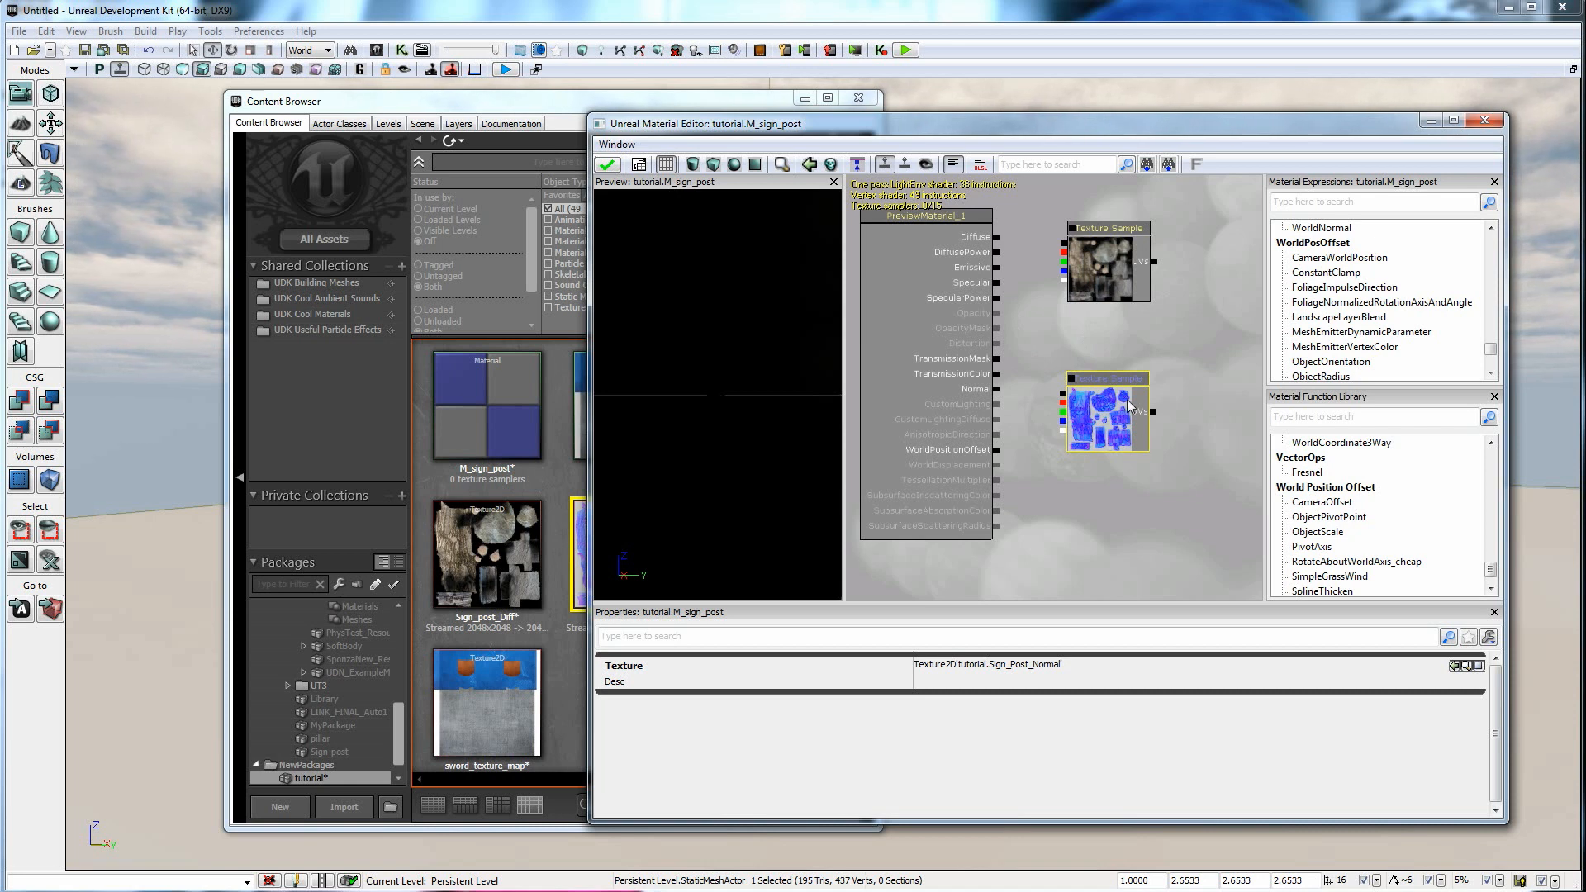
Connect the Sign_post_Diff texture sample to the material's Diffuse channel and check the textured sign post in the preview.
click(1065, 246)
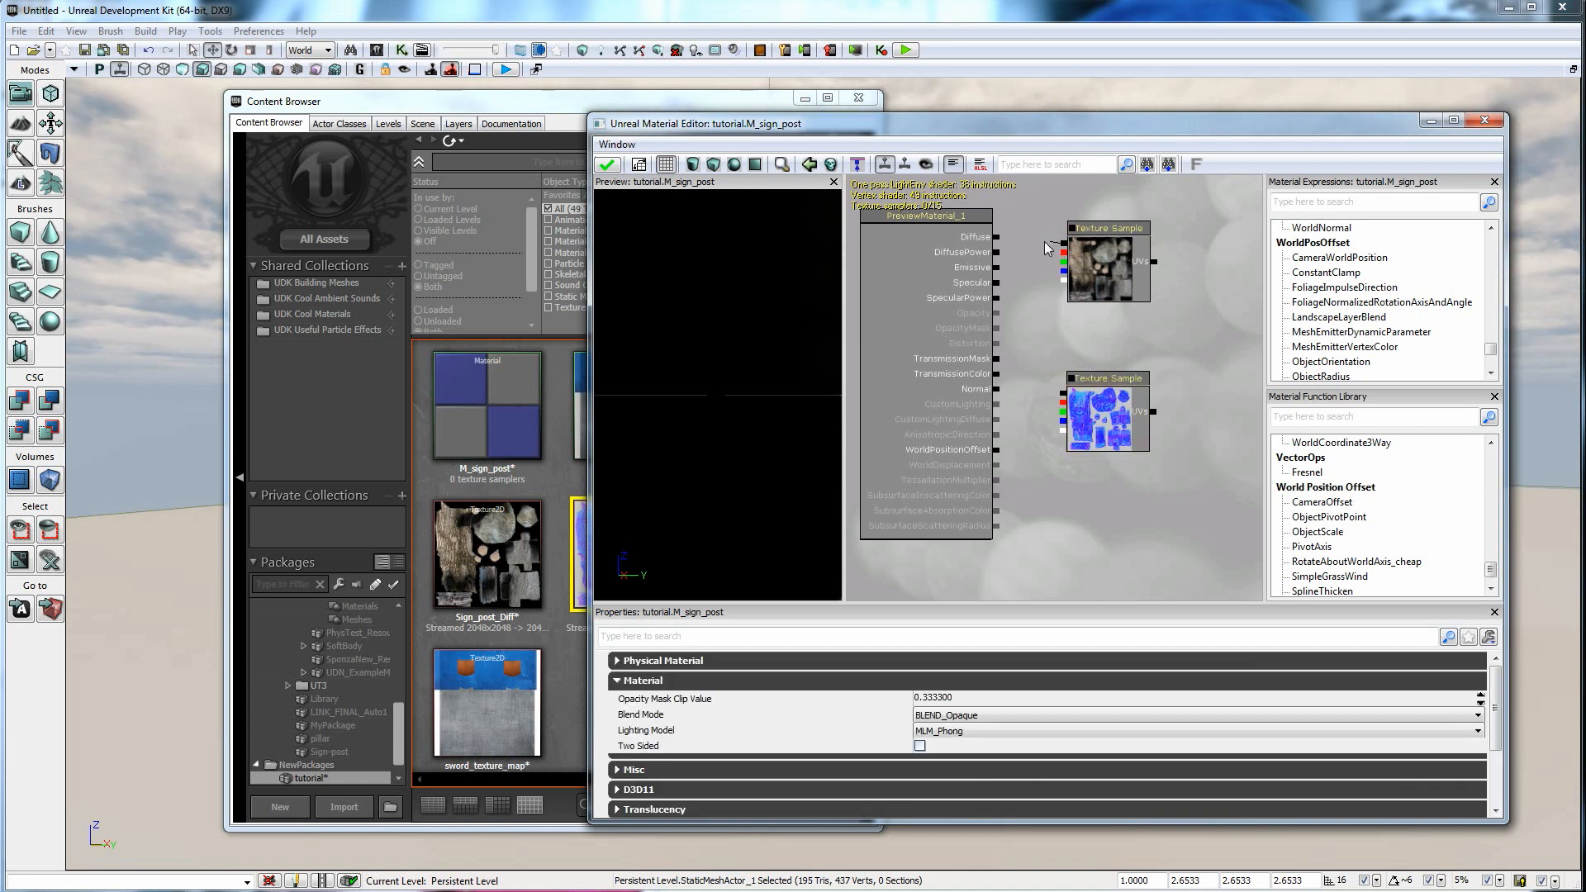
drag(1015, 244, 997, 237)
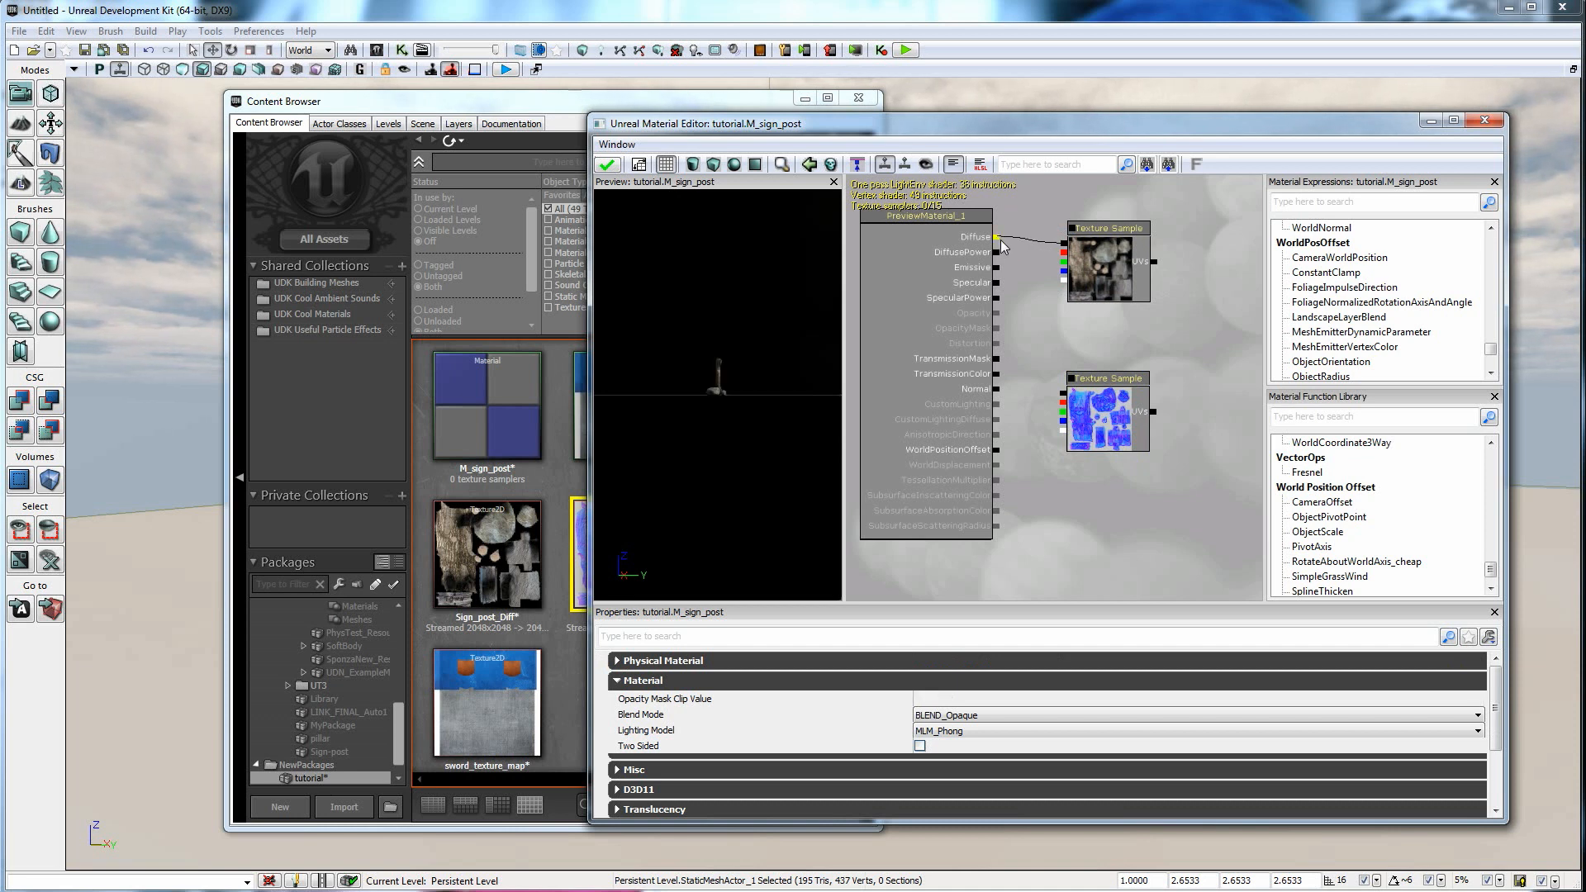
right_drag(716, 389, 716, 330)
drag(717, 389, 674, 403)
drag(869, 274, 796, 299)
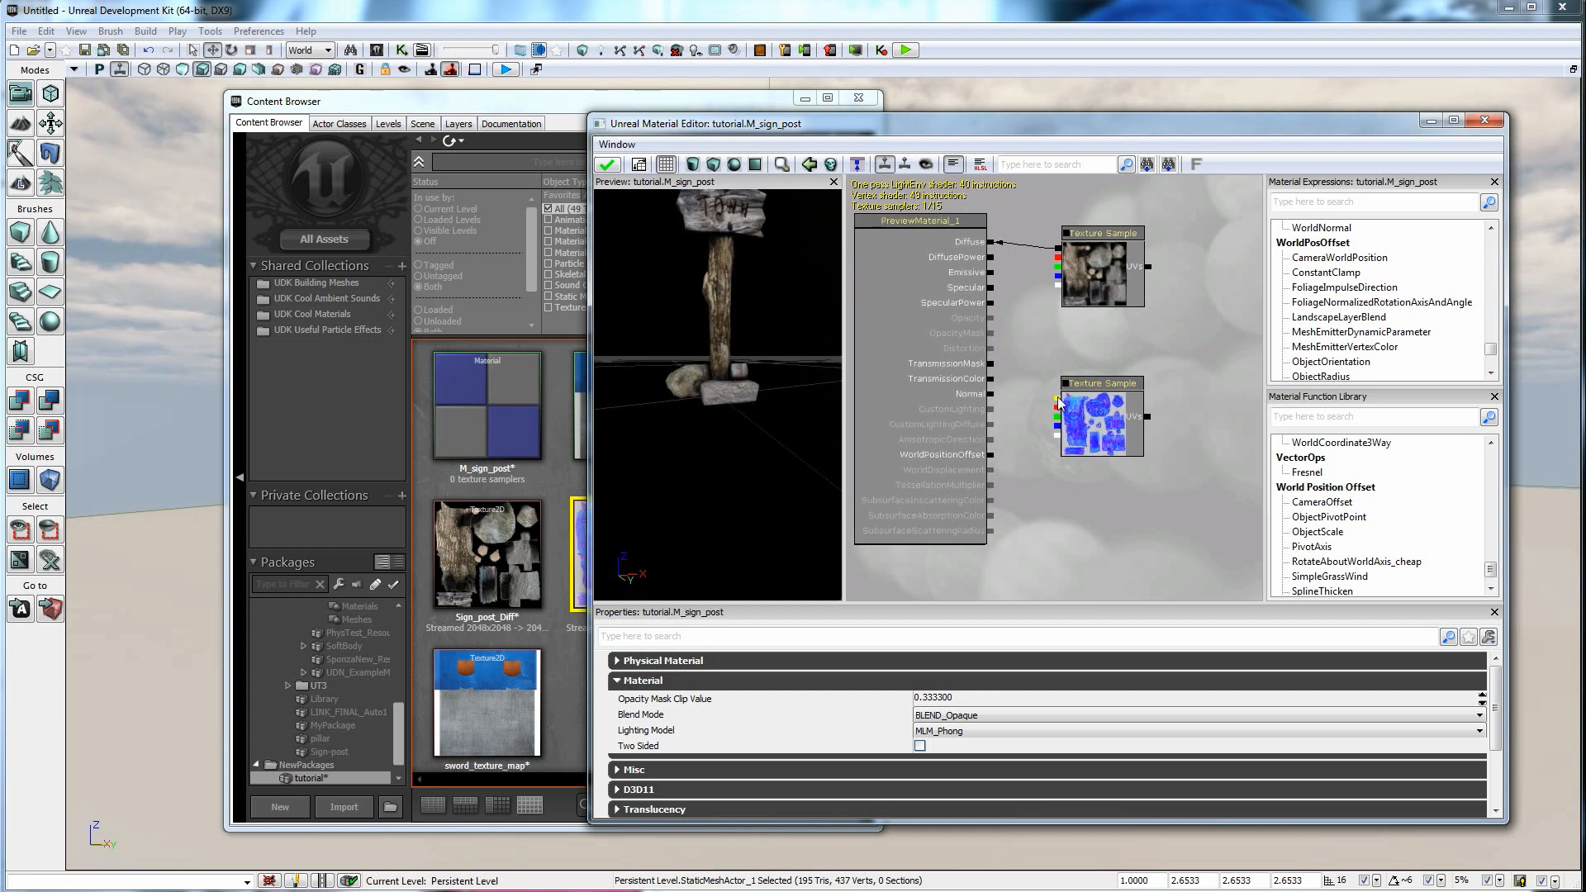
Connect the Sign_Post_Normal texture sample to the material's Normal channel, then apply the changes and close the material editor.
drag(1058, 399, 995, 397)
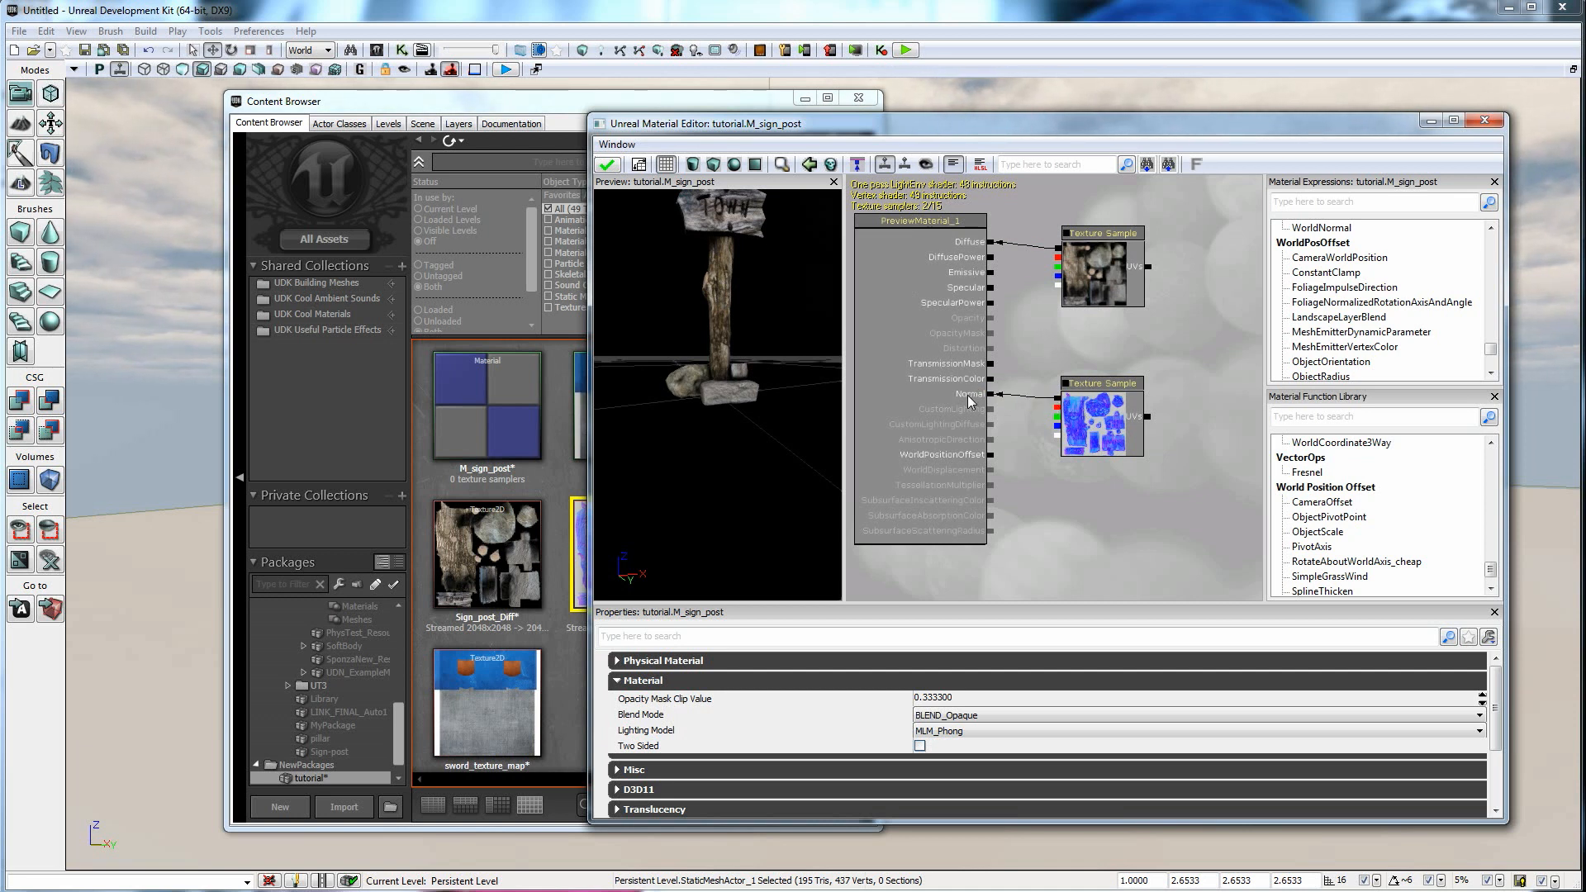
click(610, 166)
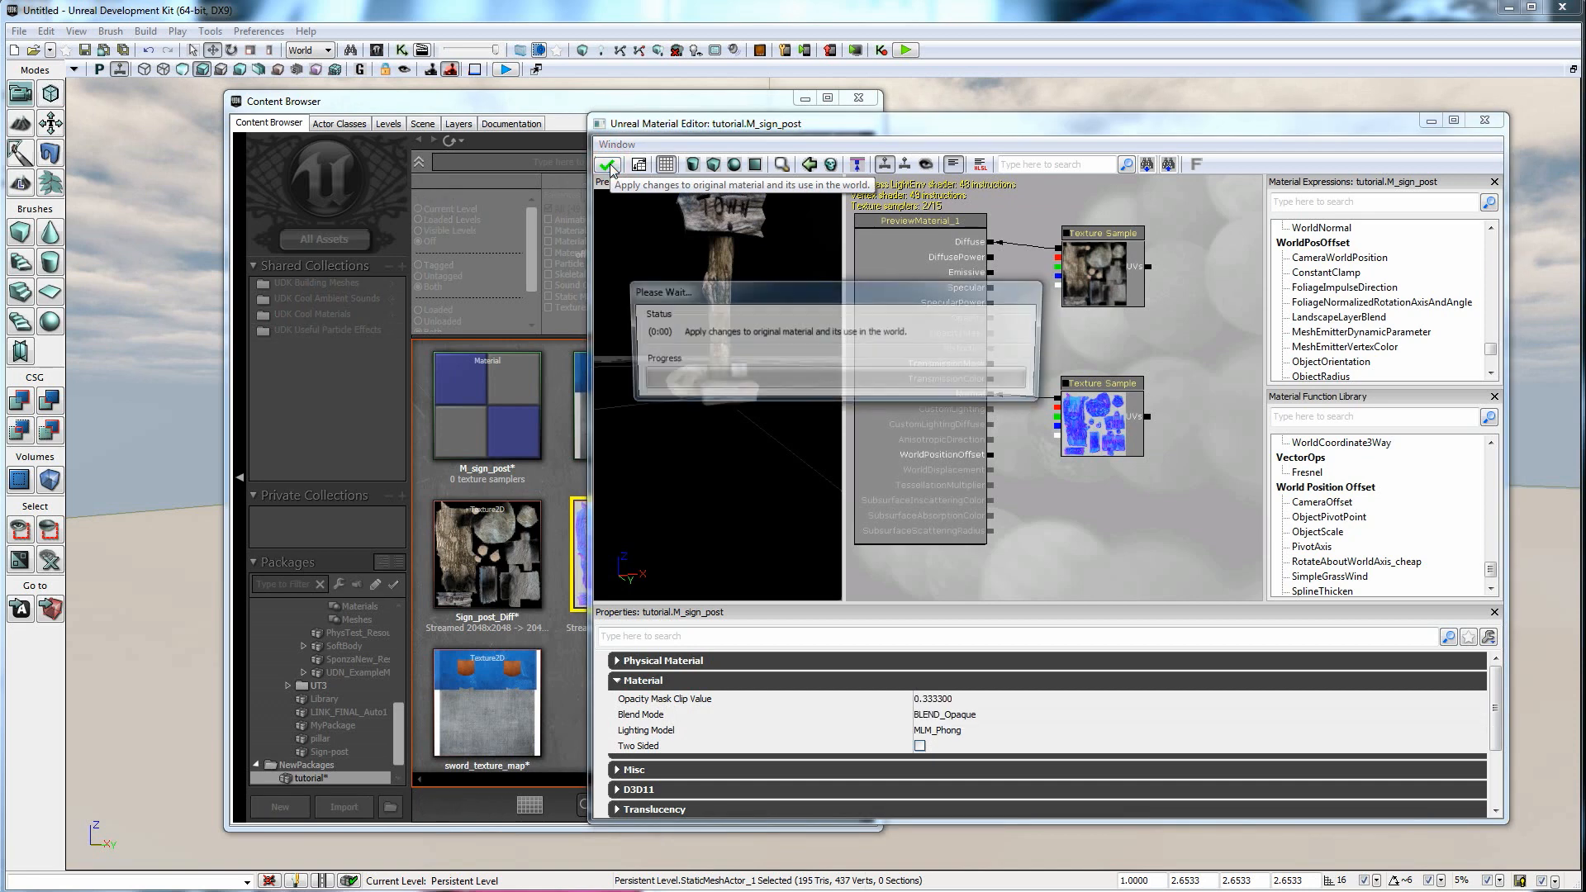
click(1485, 120)
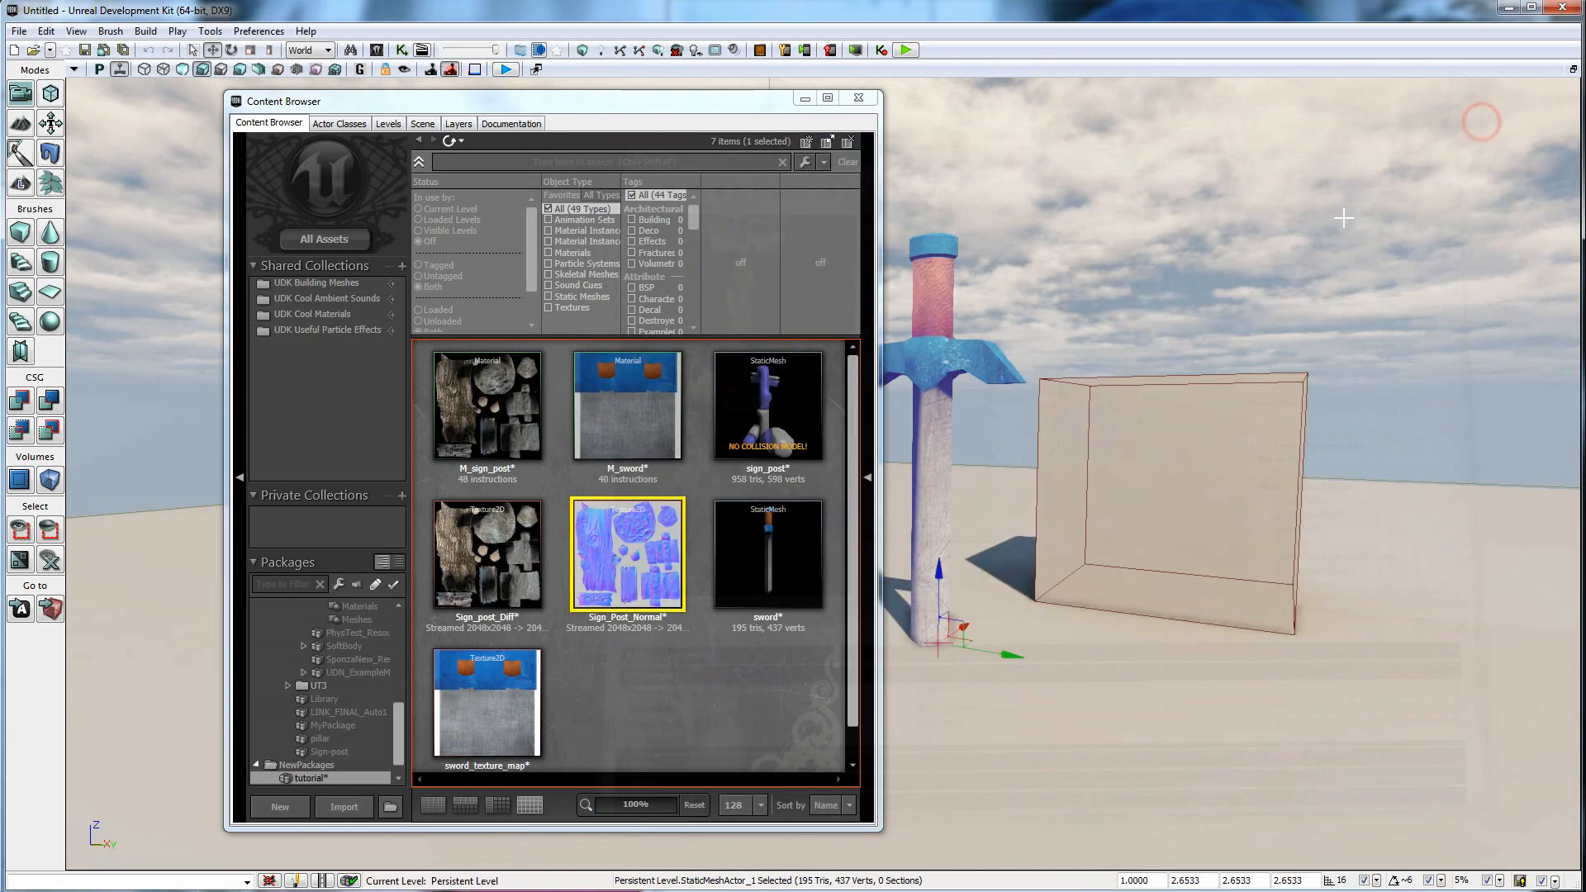
Assign the M_sign_post material to LODInfo element [0] of the sign_post static mesh and check it in the preview.
double_click(767, 406)
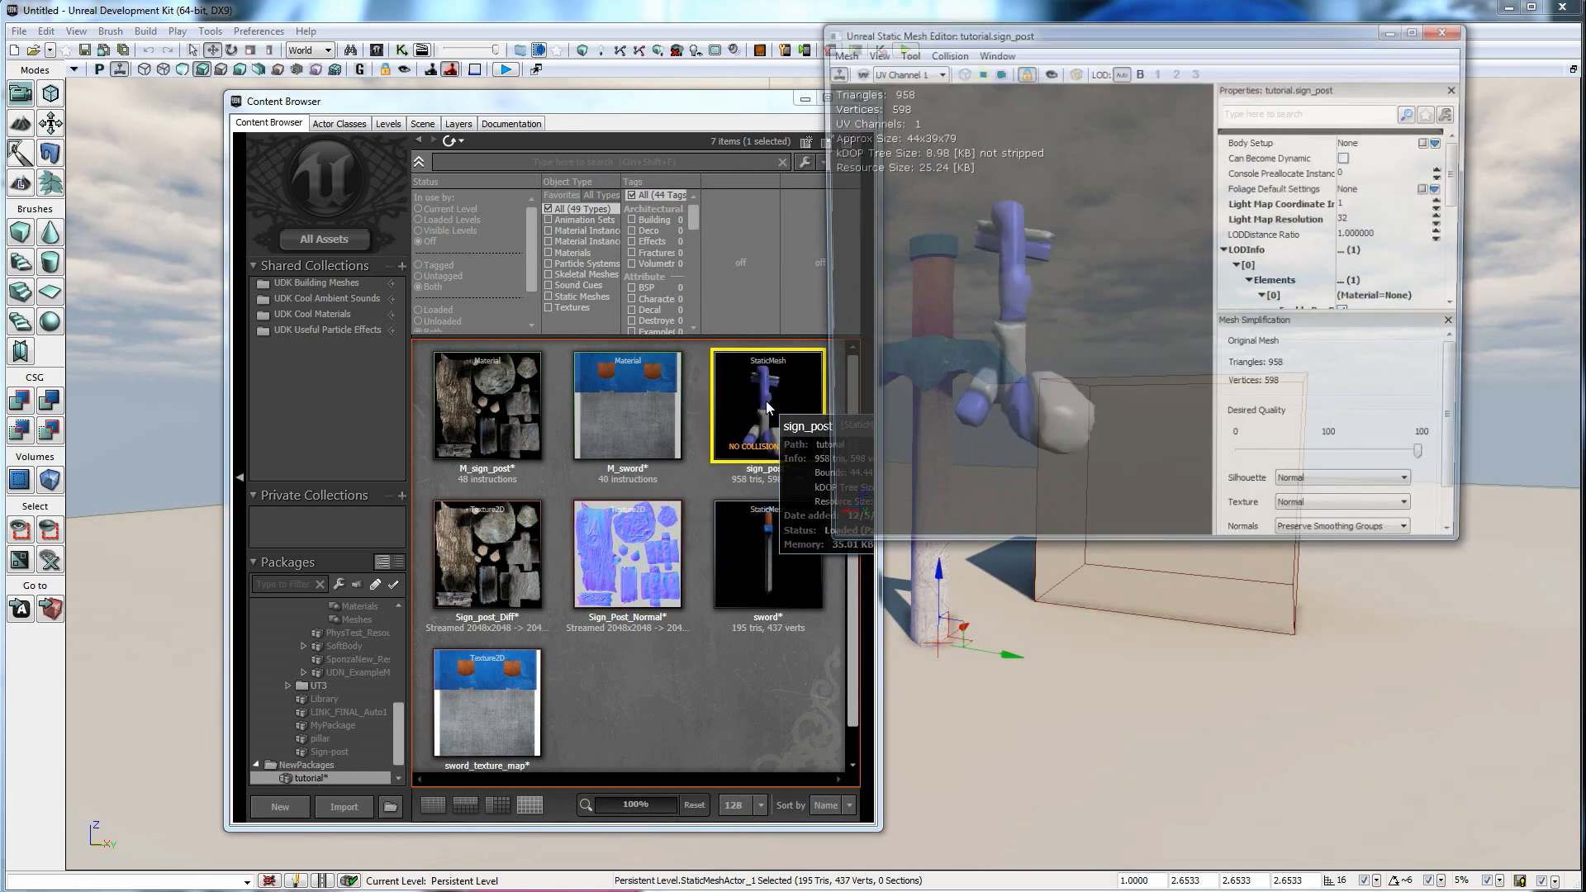
drag(1463, 190, 1461, 218)
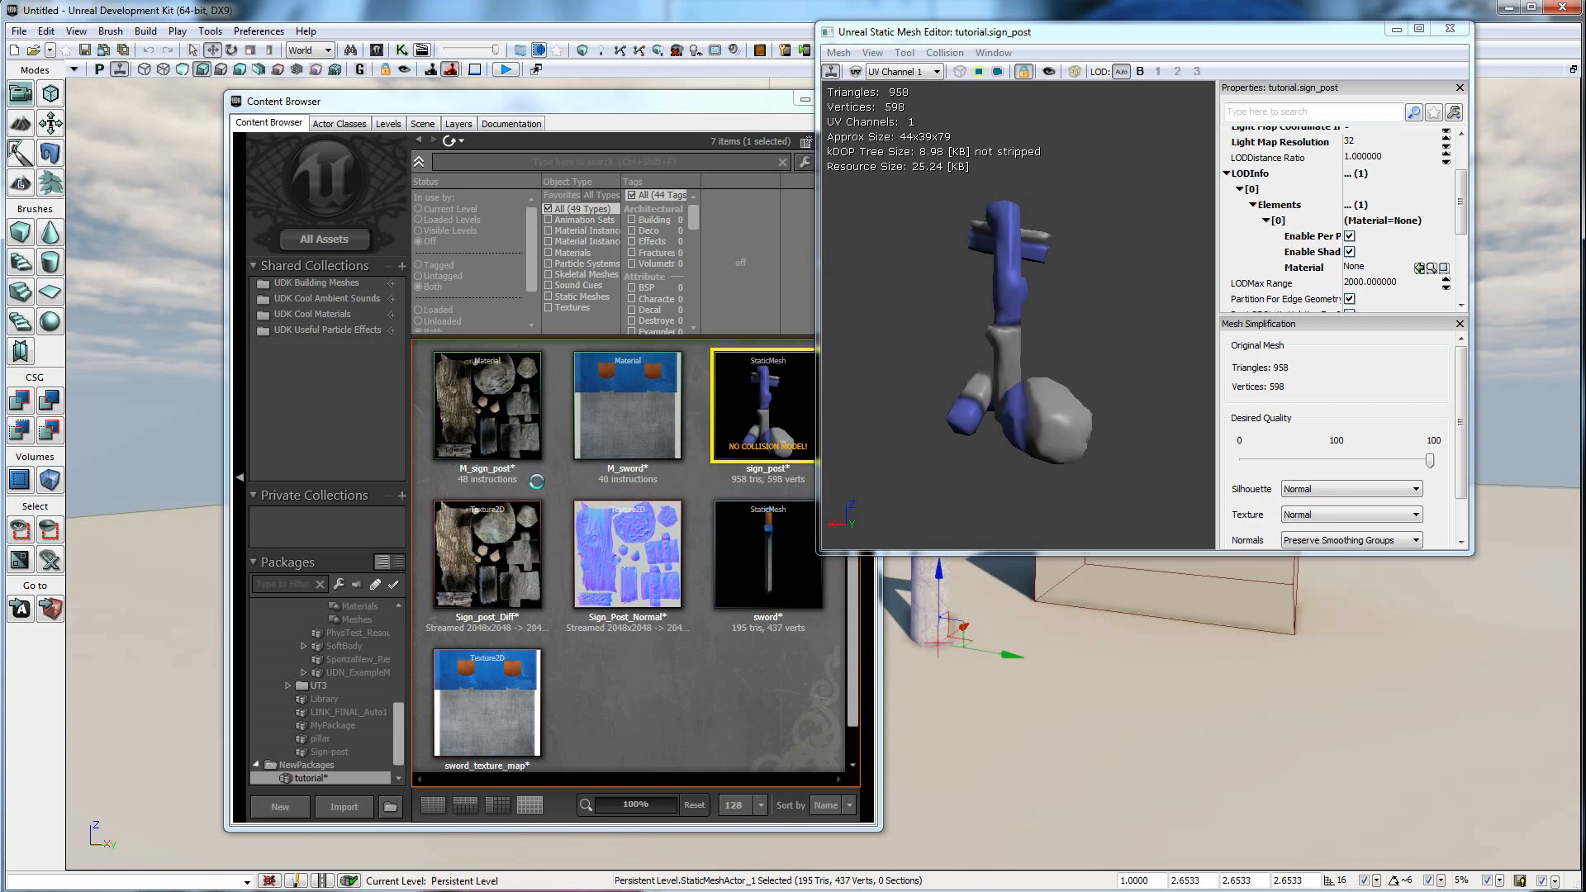
click(523, 419)
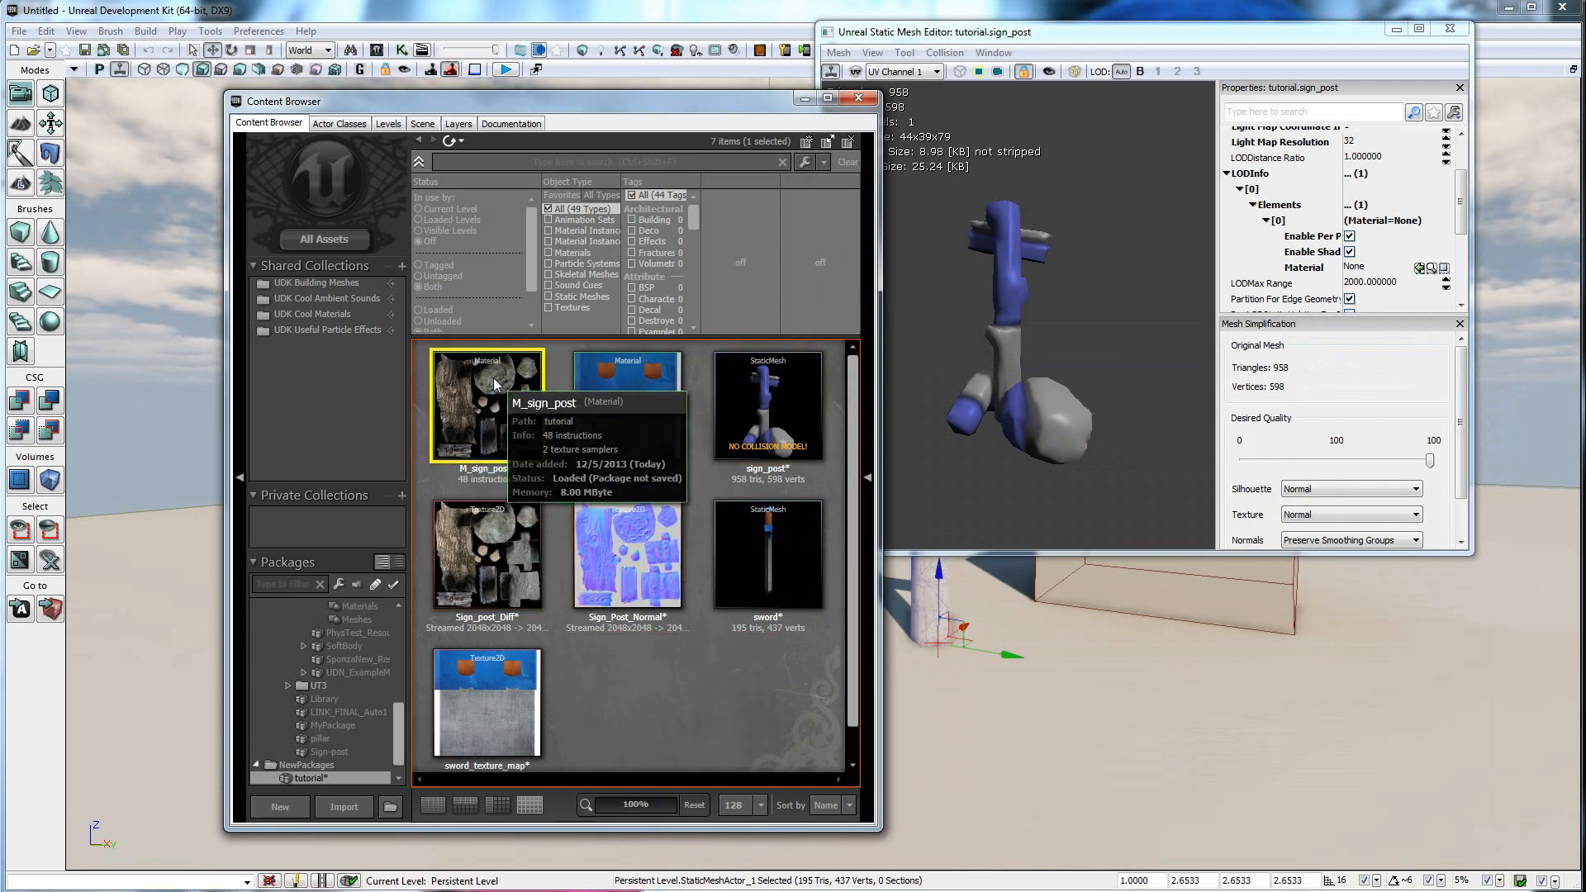
click(1419, 268)
drag(1097, 331, 1069, 320)
right_drag(1068, 320, 1068, 319)
drag(1068, 324, 1094, 311)
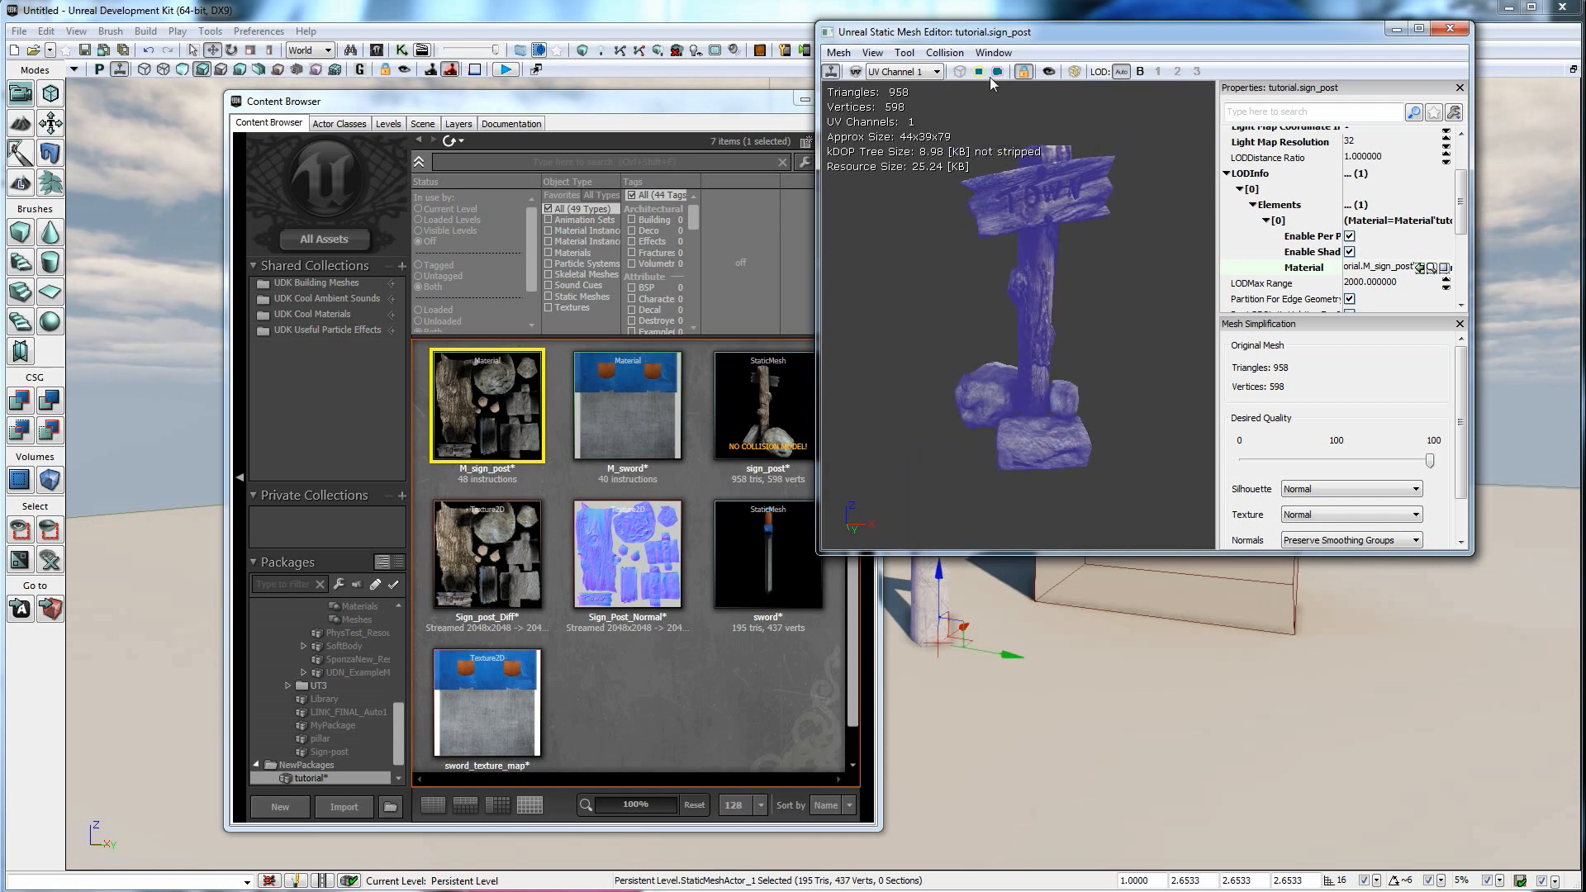
Generate an Auto Convex Collision for the sign_post mesh with depth 4, max hull verts 12 and allow splits 16, then close the mesh editor.
click(944, 52)
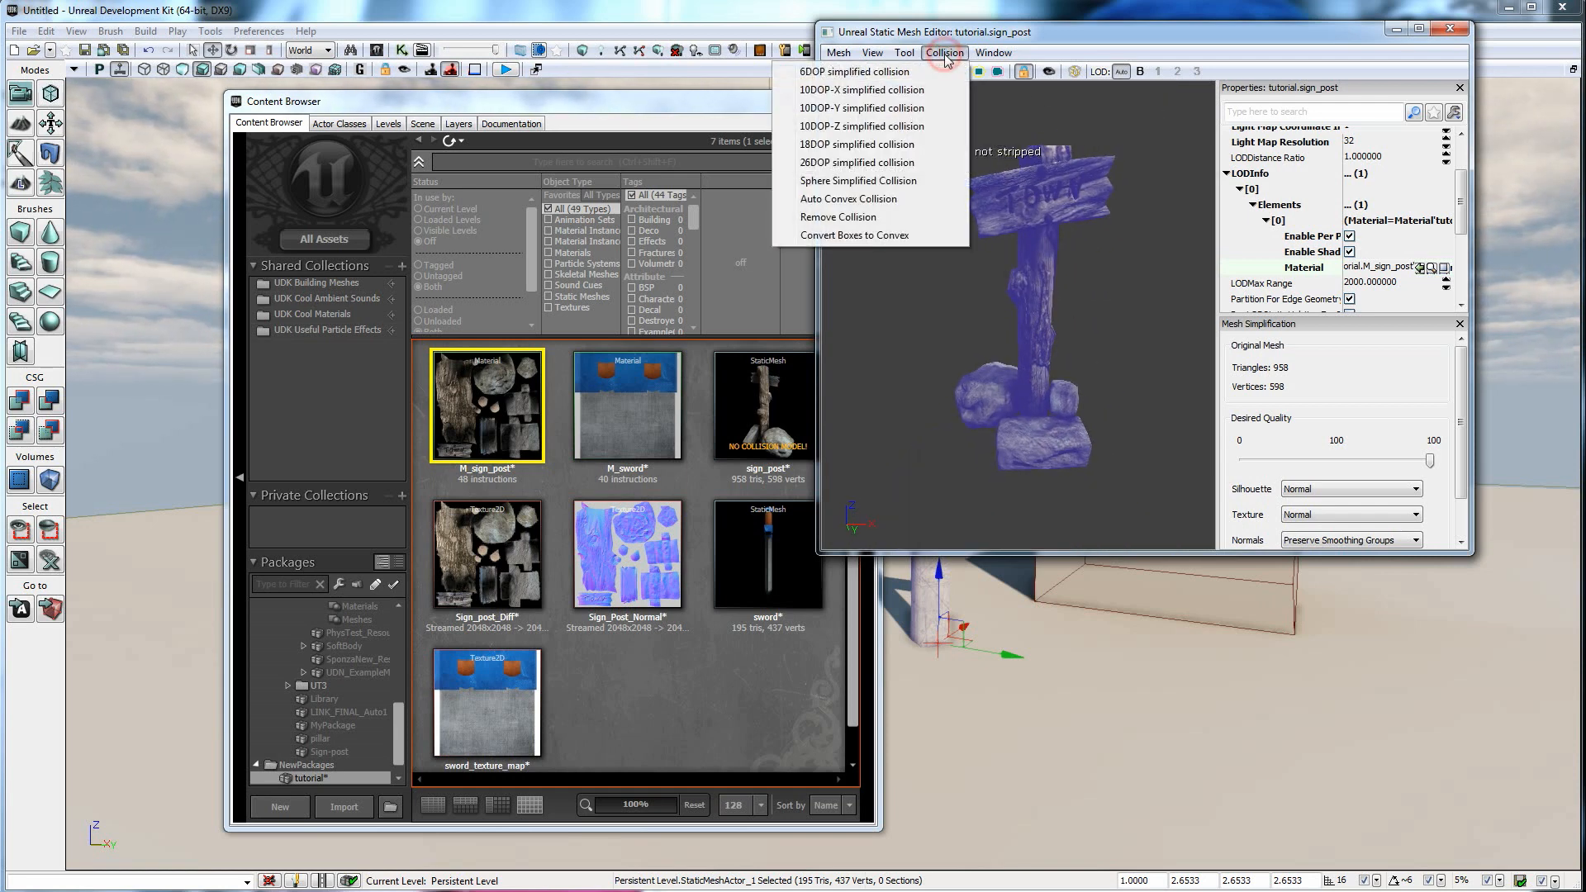
click(864, 200)
click(933, 394)
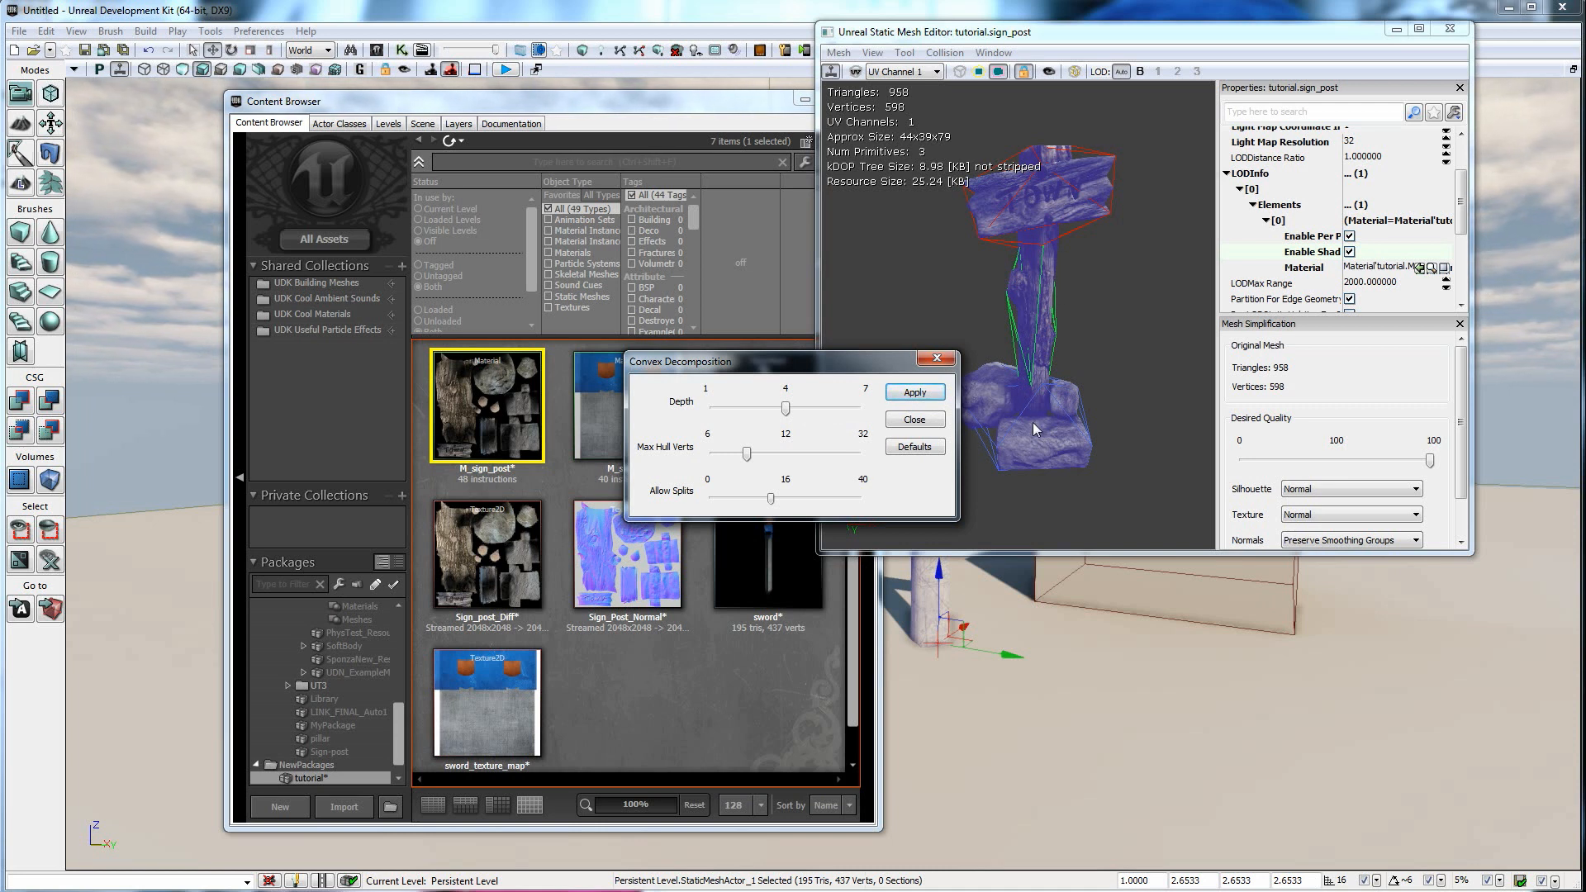
click(929, 395)
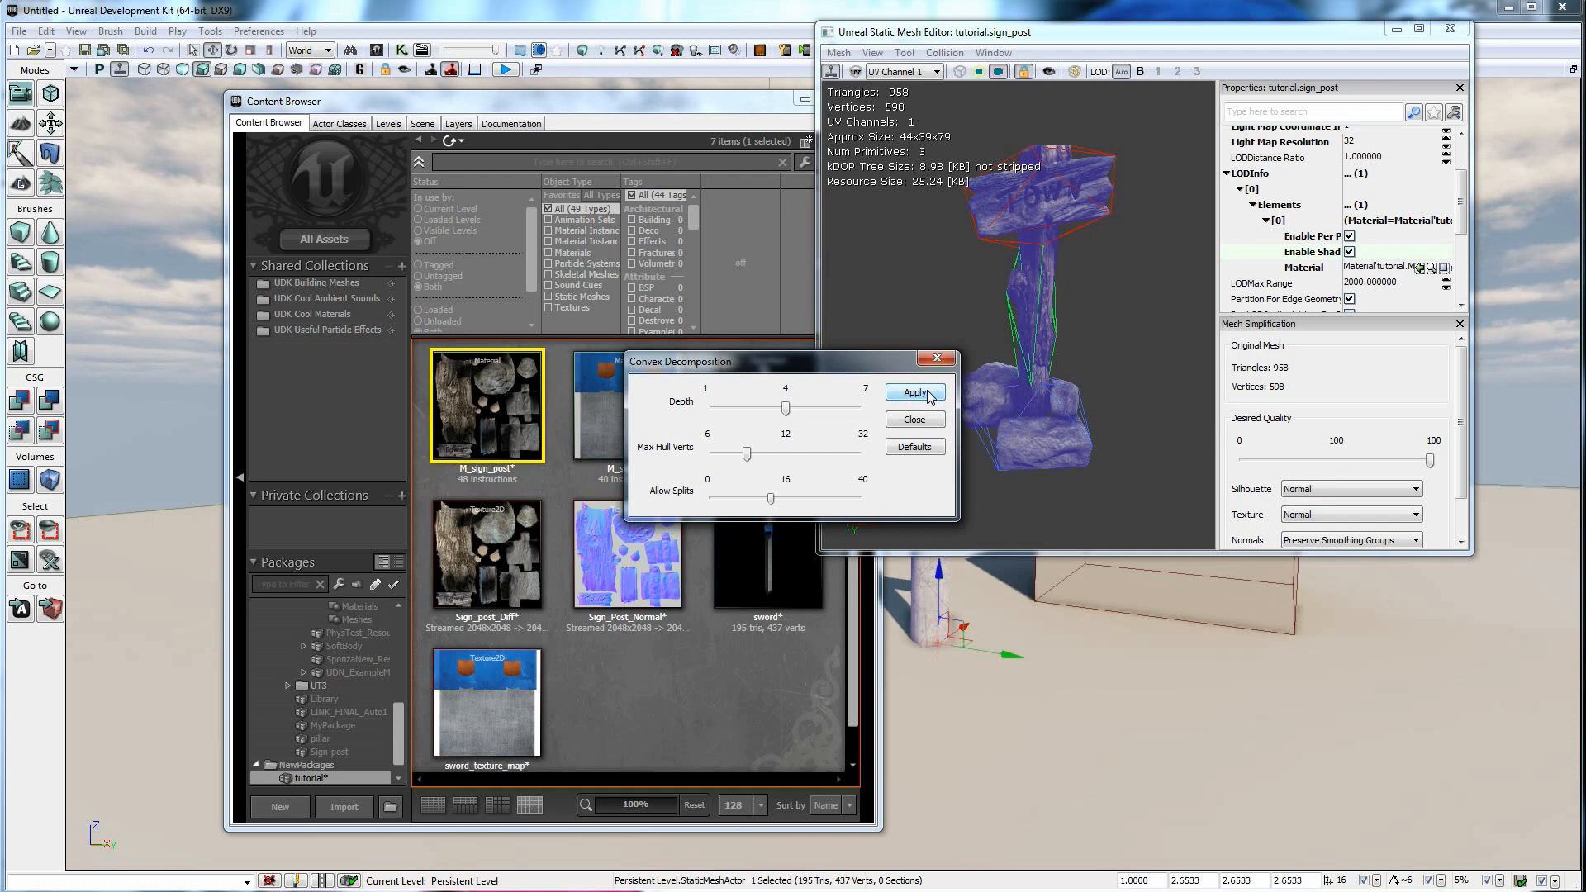
click(939, 361)
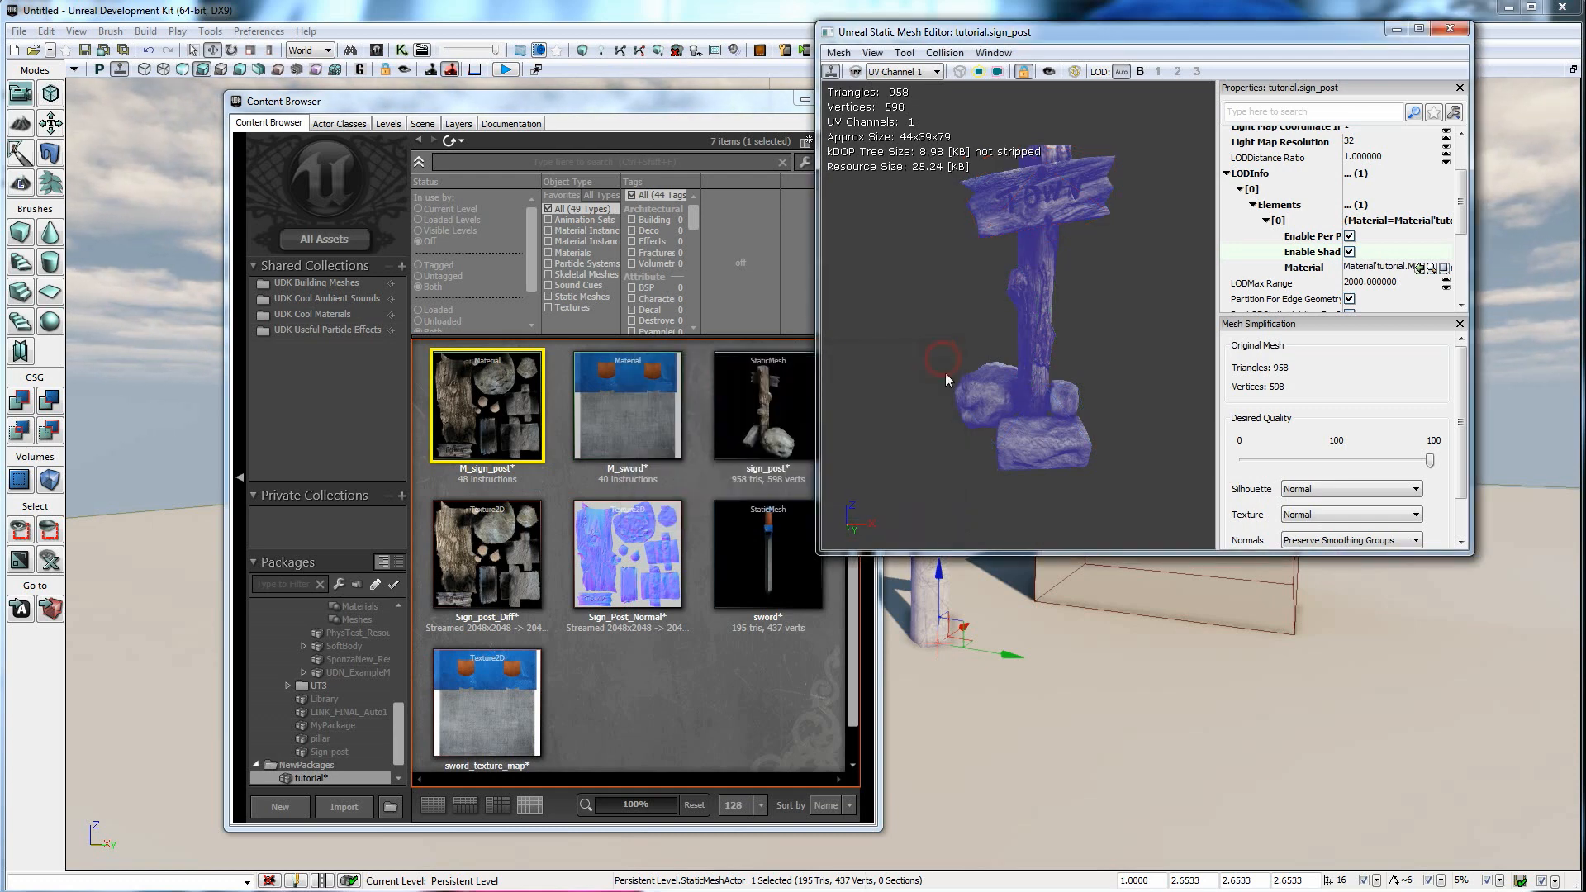
click(1462, 34)
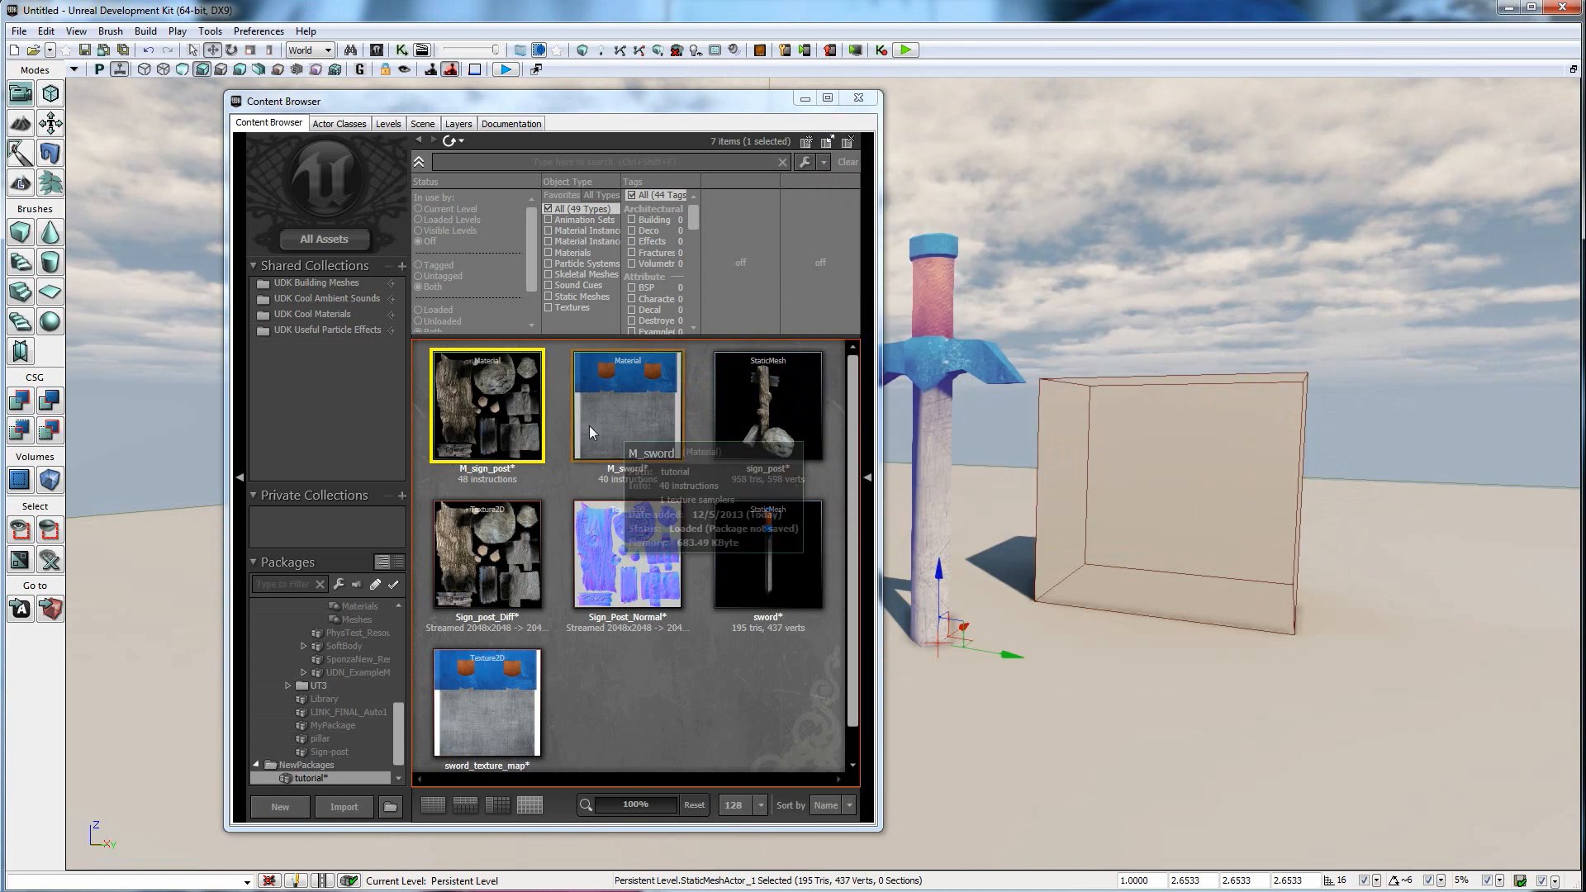
Place the sign_post mesh in the level in front of the cube and scale it uniformly to about 2.18.
drag(739, 400, 1051, 666)
click(859, 97)
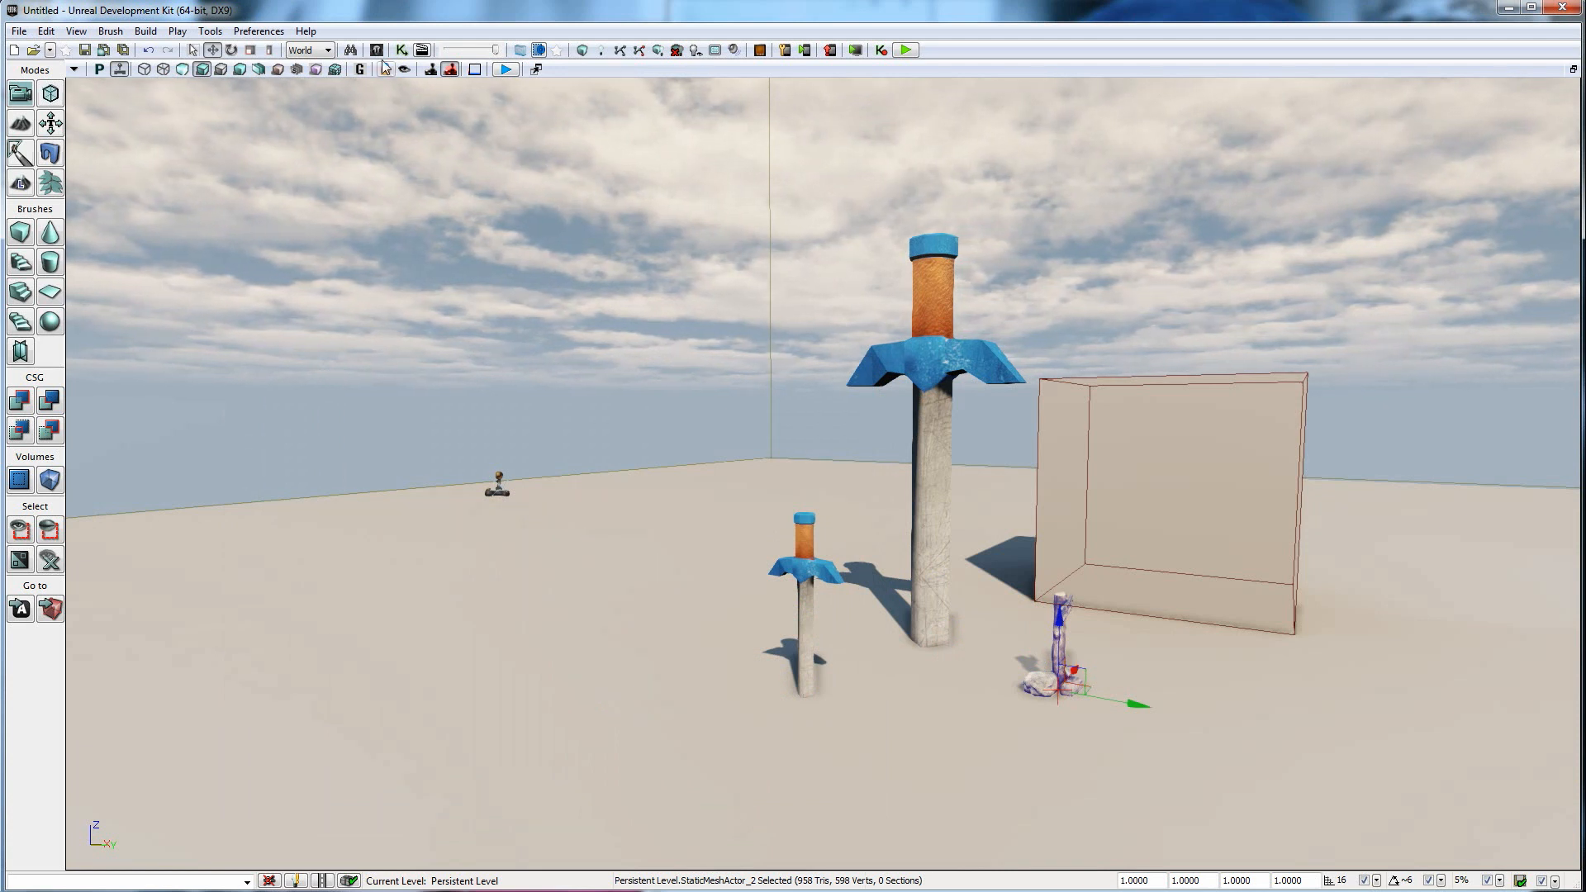
click(250, 49)
drag(1077, 583, 1077, 514)
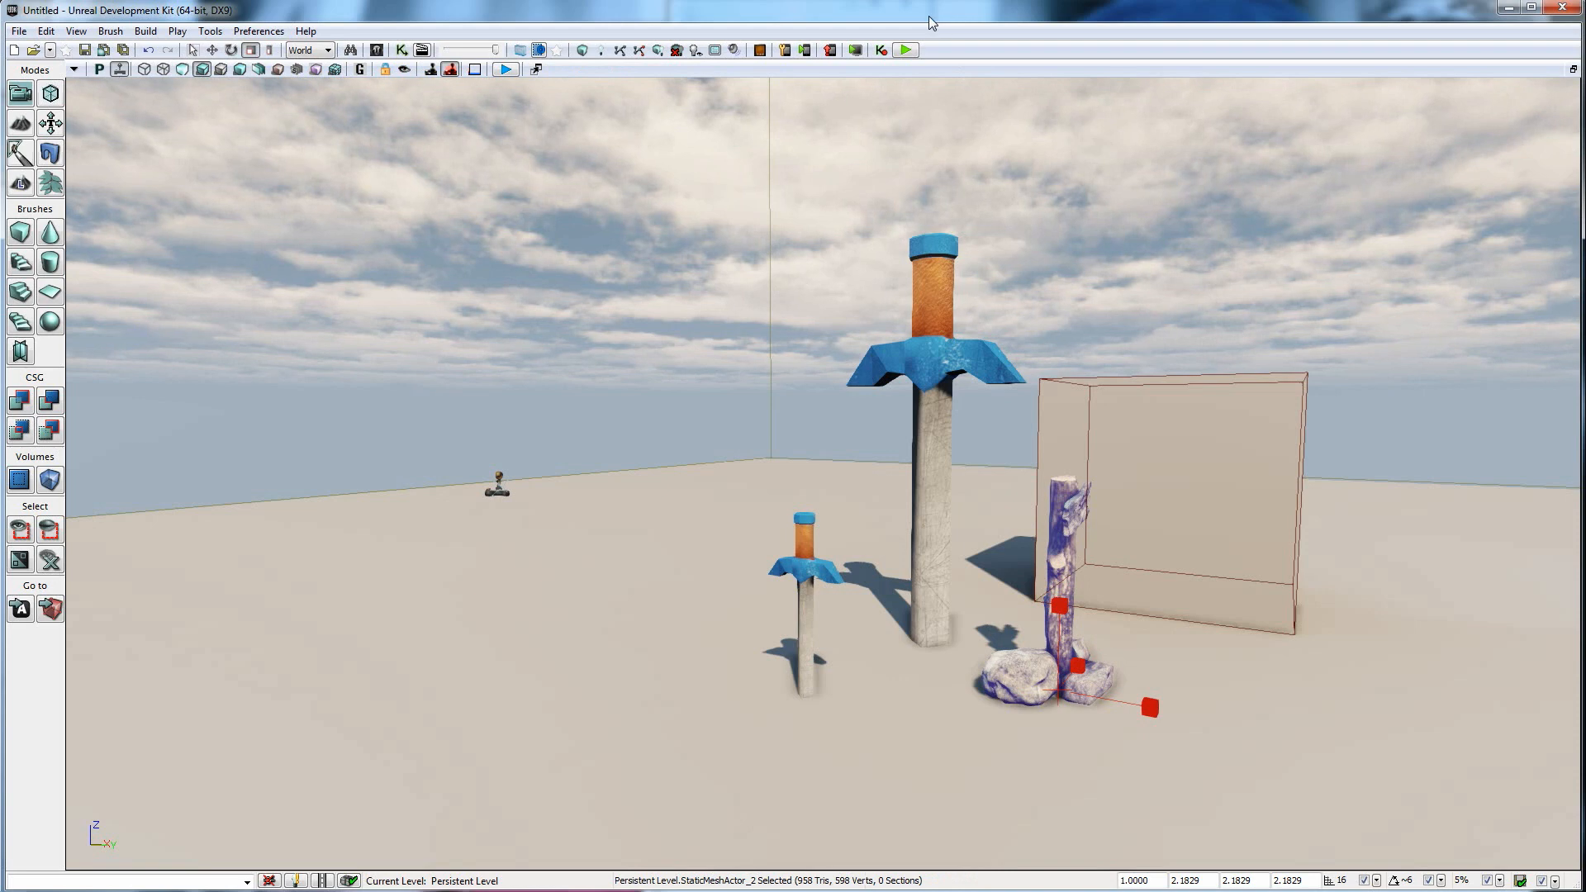
Play the level in the viewport and walk around the sign post to examine its textures and normal map, then end the play session.
click(505, 69)
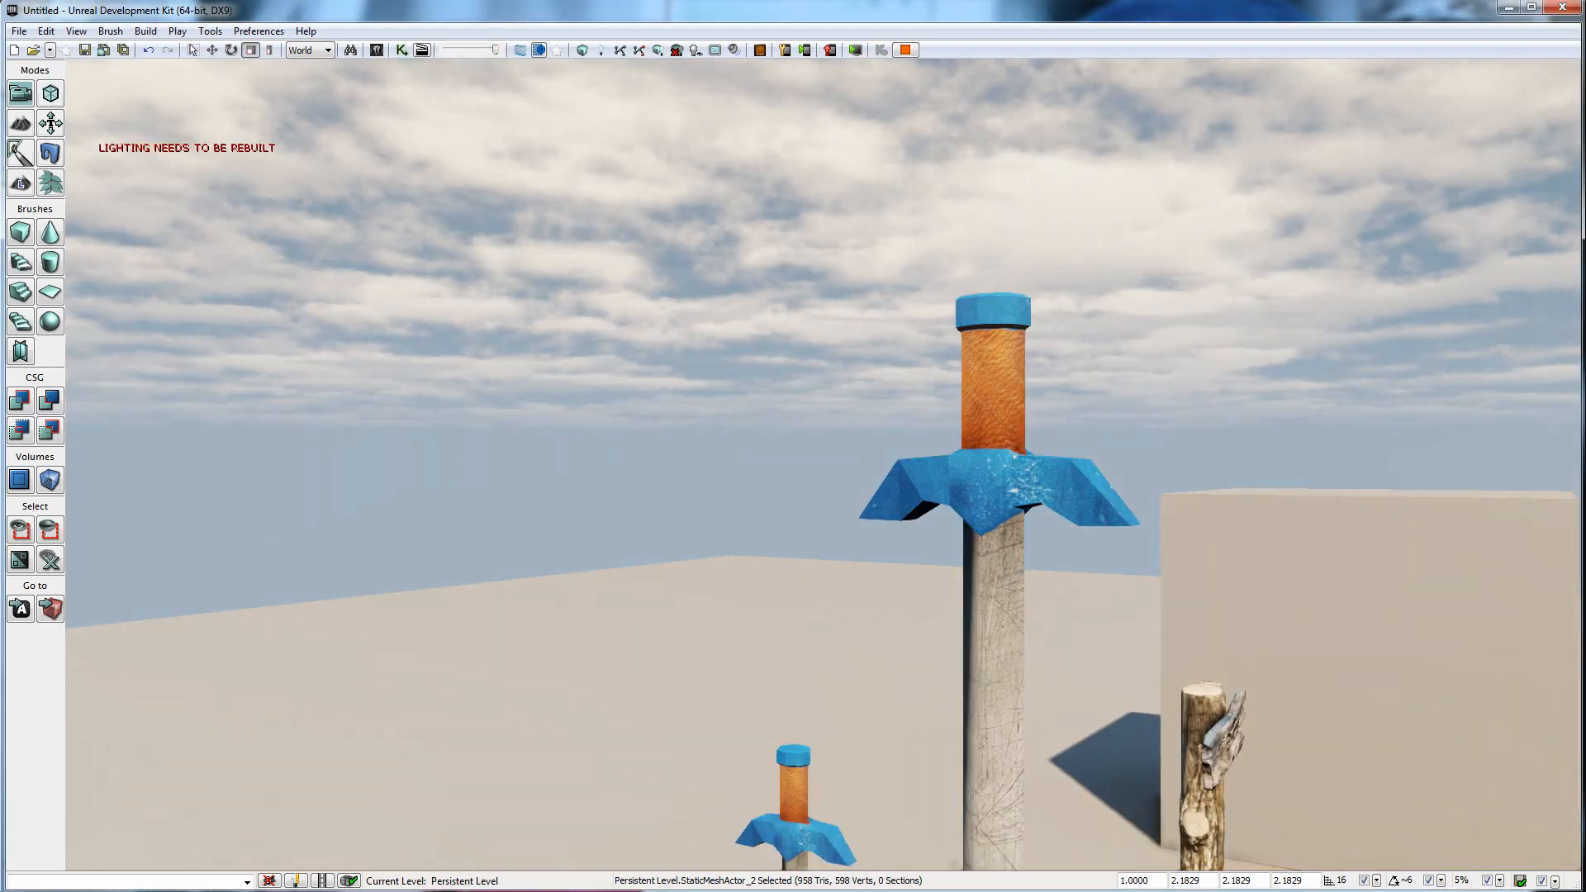
key(d)
key(w)
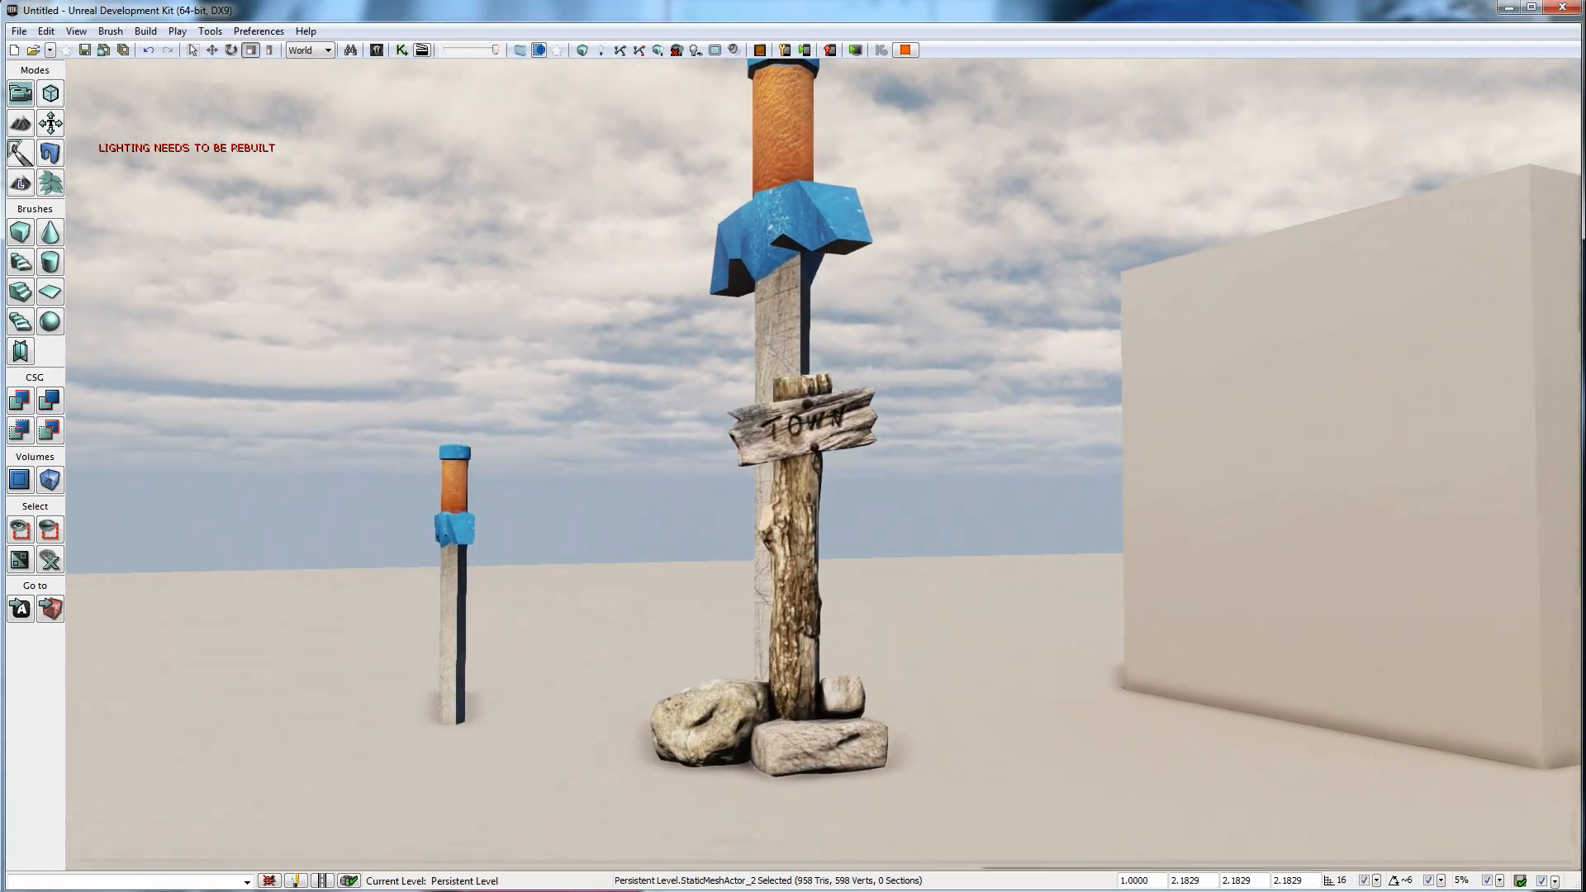
key(w)
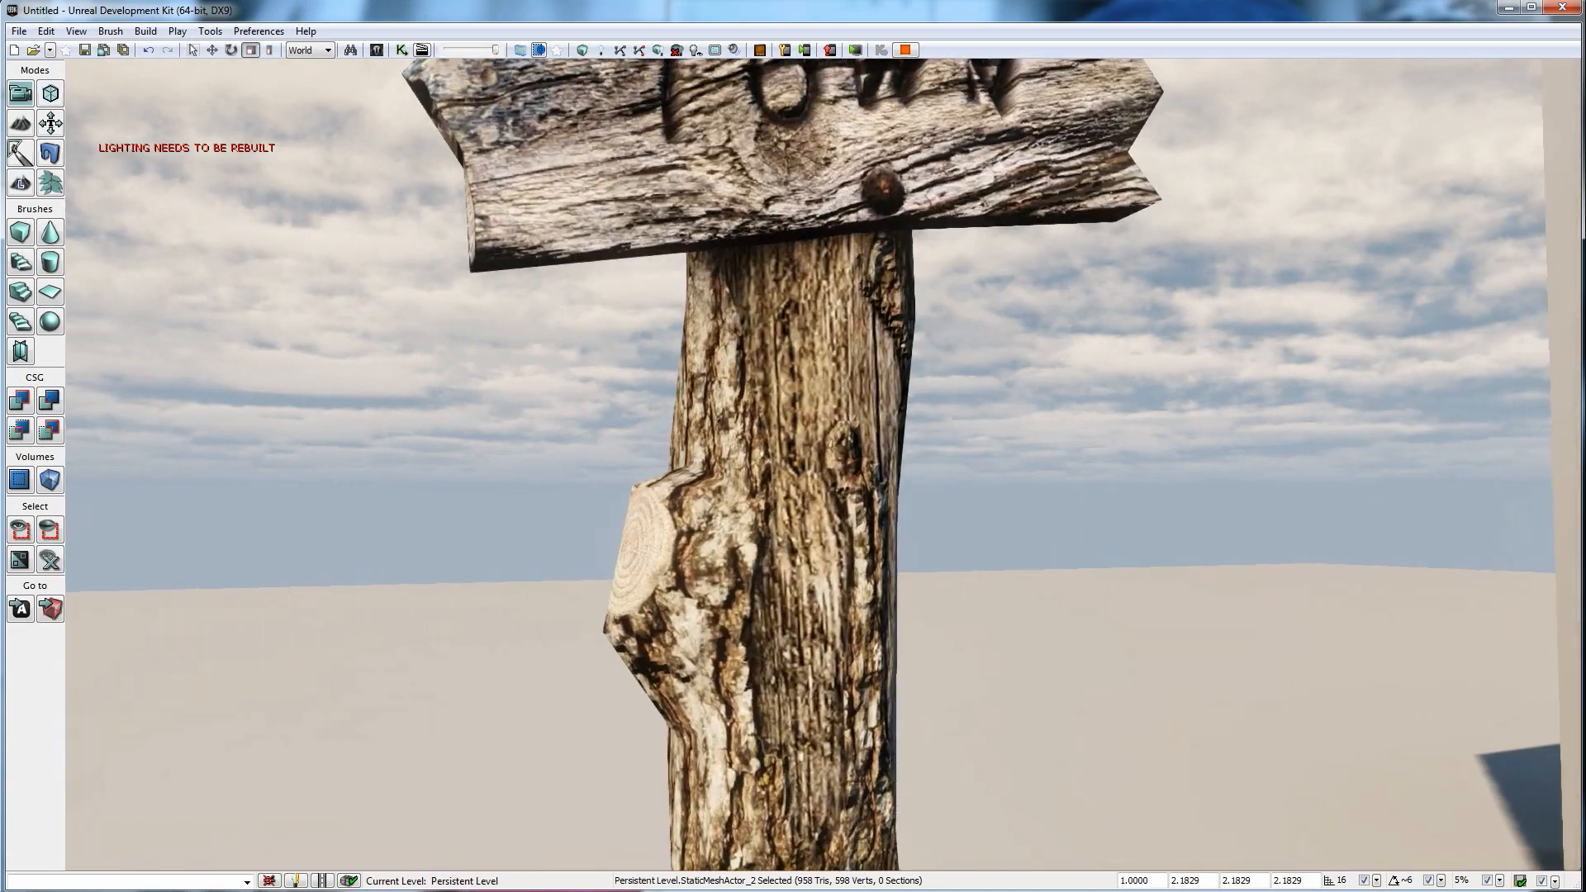
key(d)
key(s)
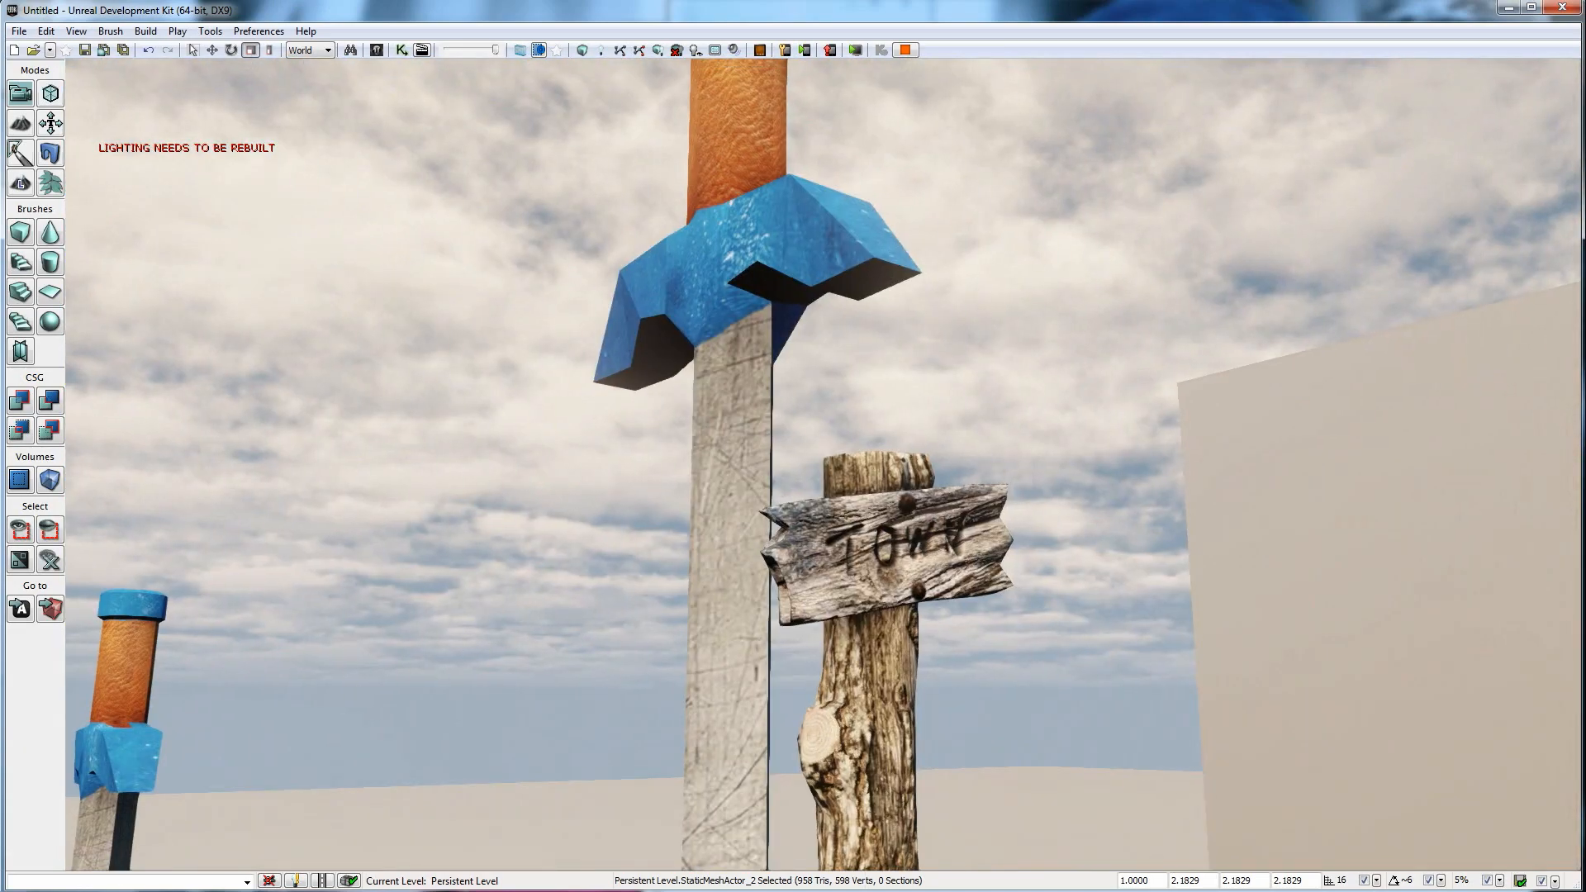
key(a)
key(a)
key(w)
key(a)
key(w)
key(d)
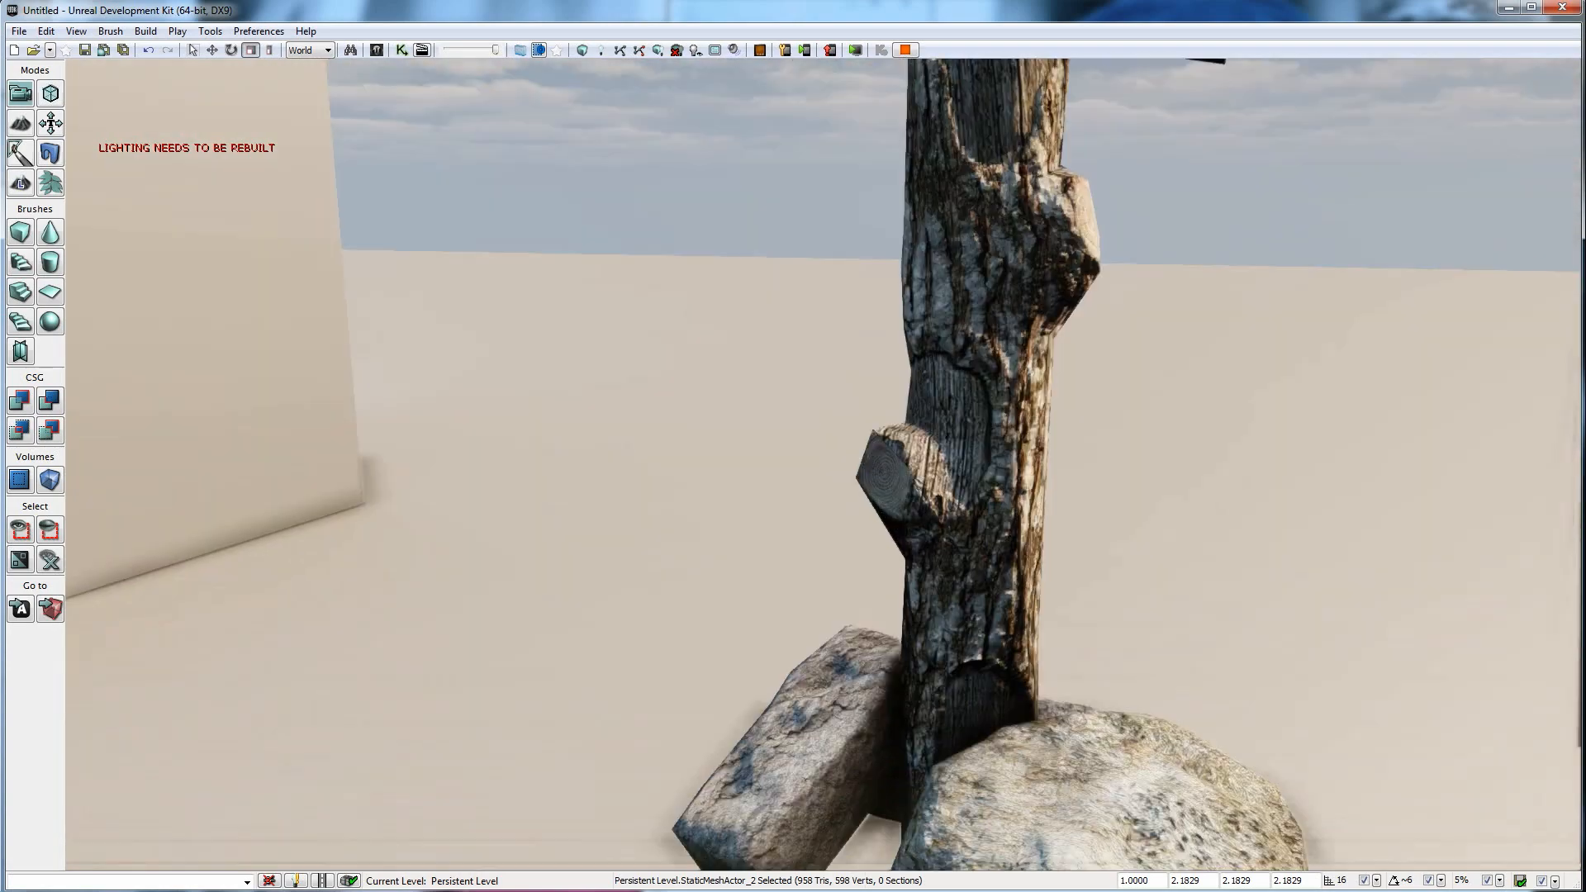
key(d)
key(d)
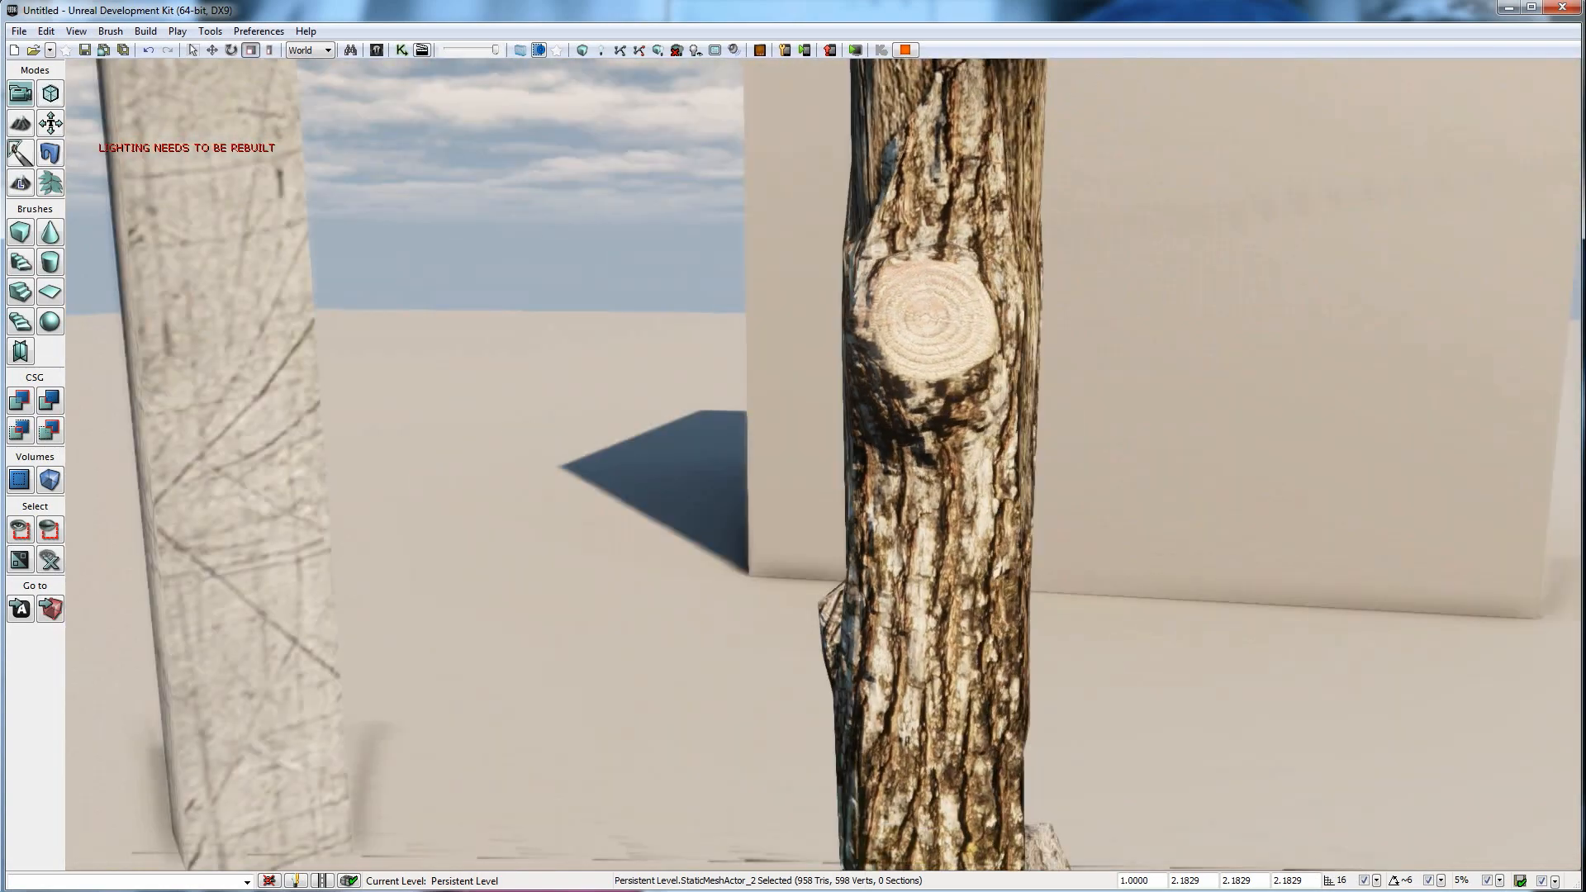
key(s)
key(a)
key(s)
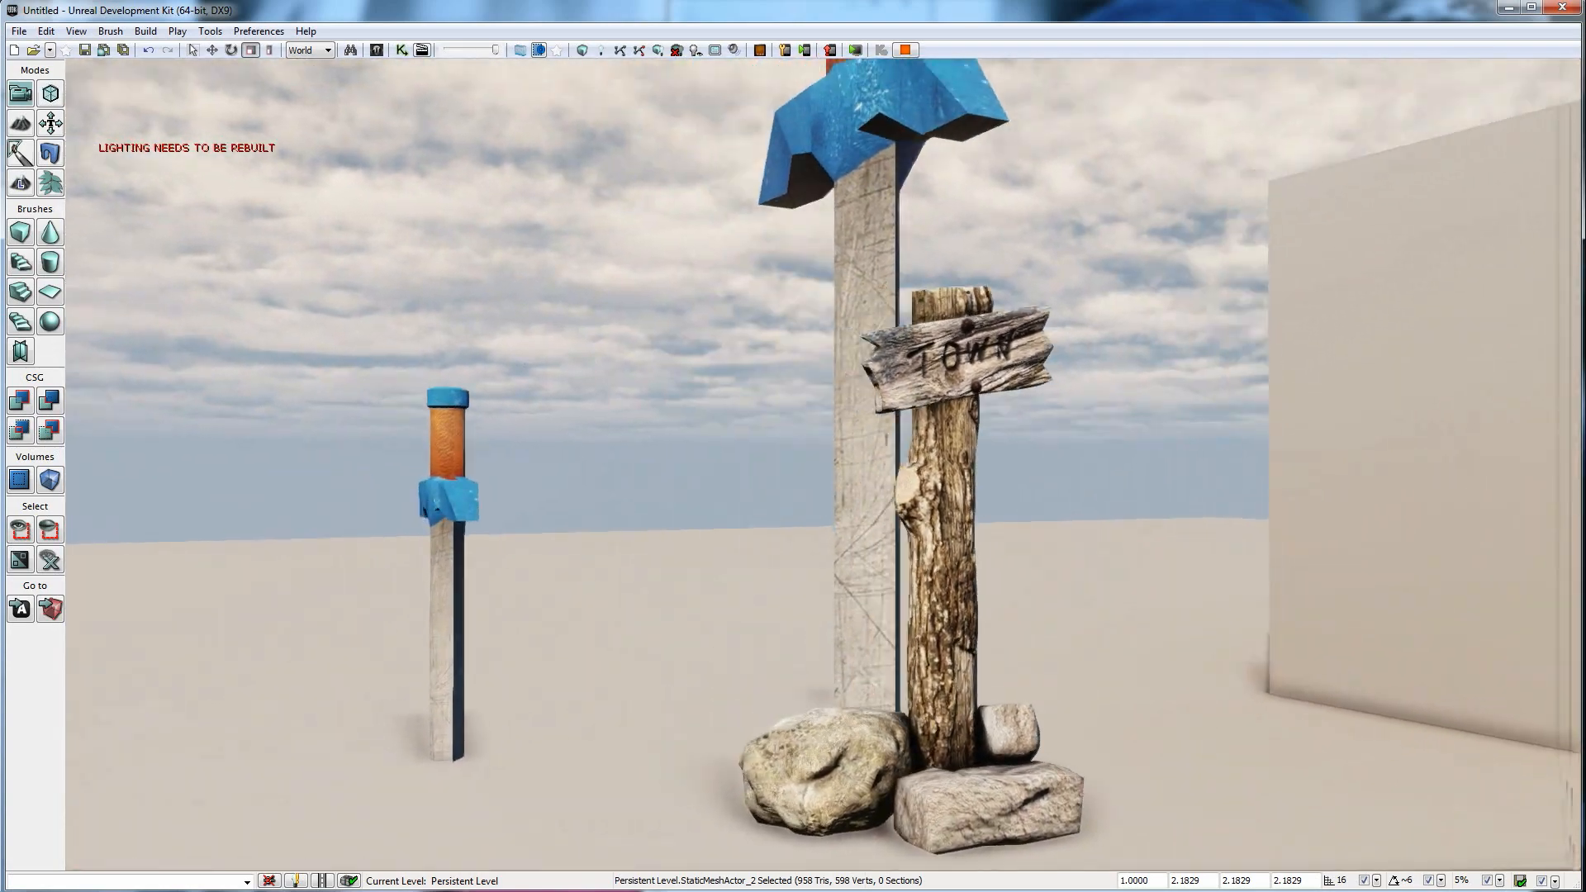
key(a)
key(Escape)
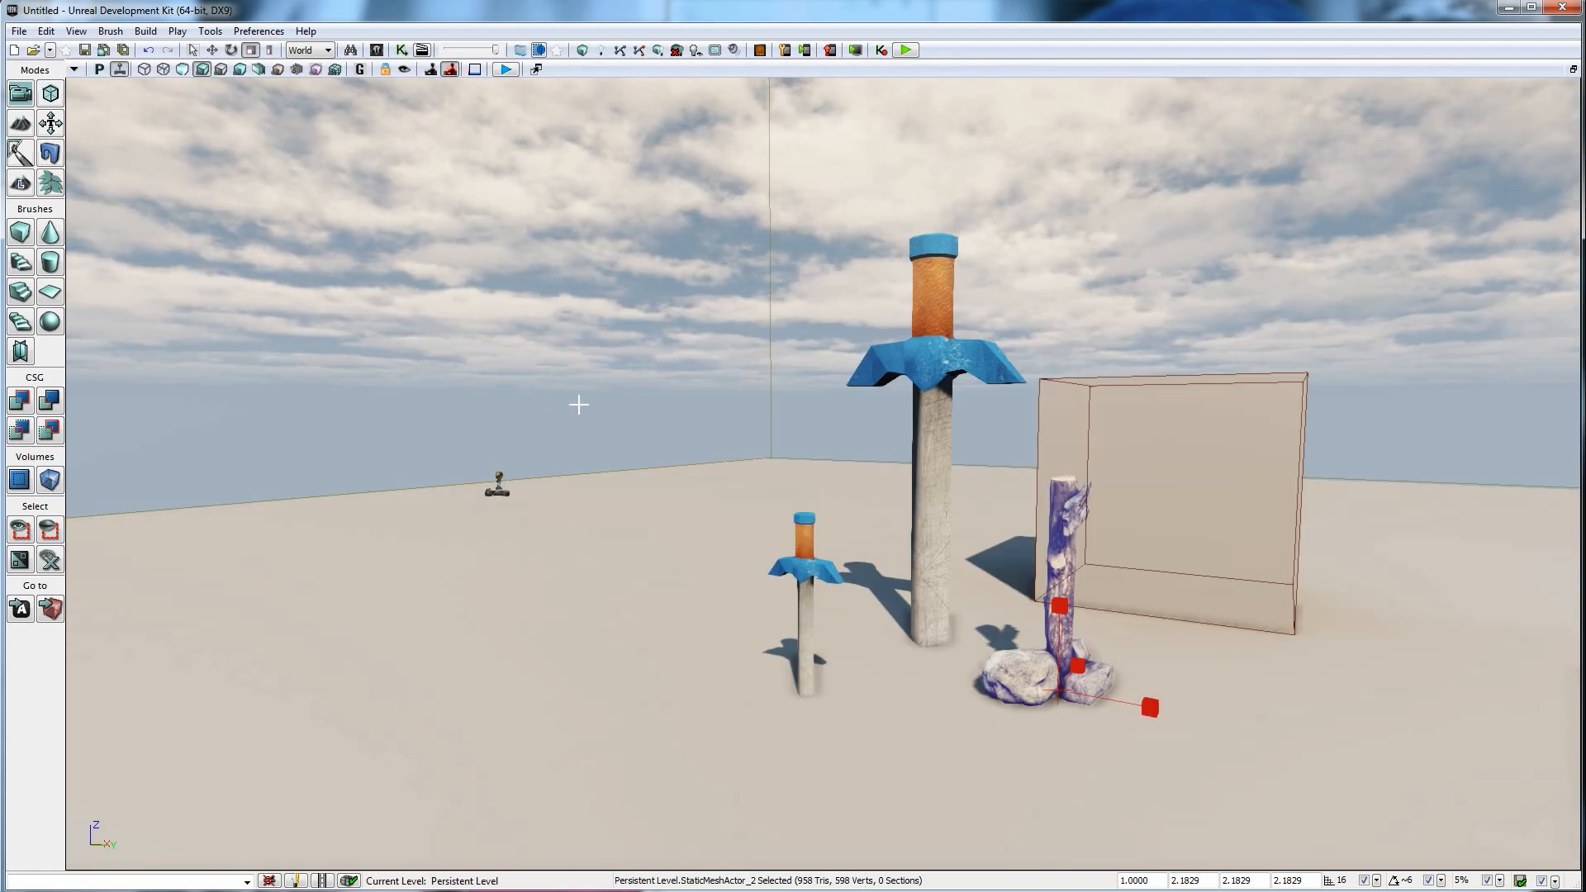
Move the sign post across the floor to the far side of the small sword, away from the cube.
click(212, 49)
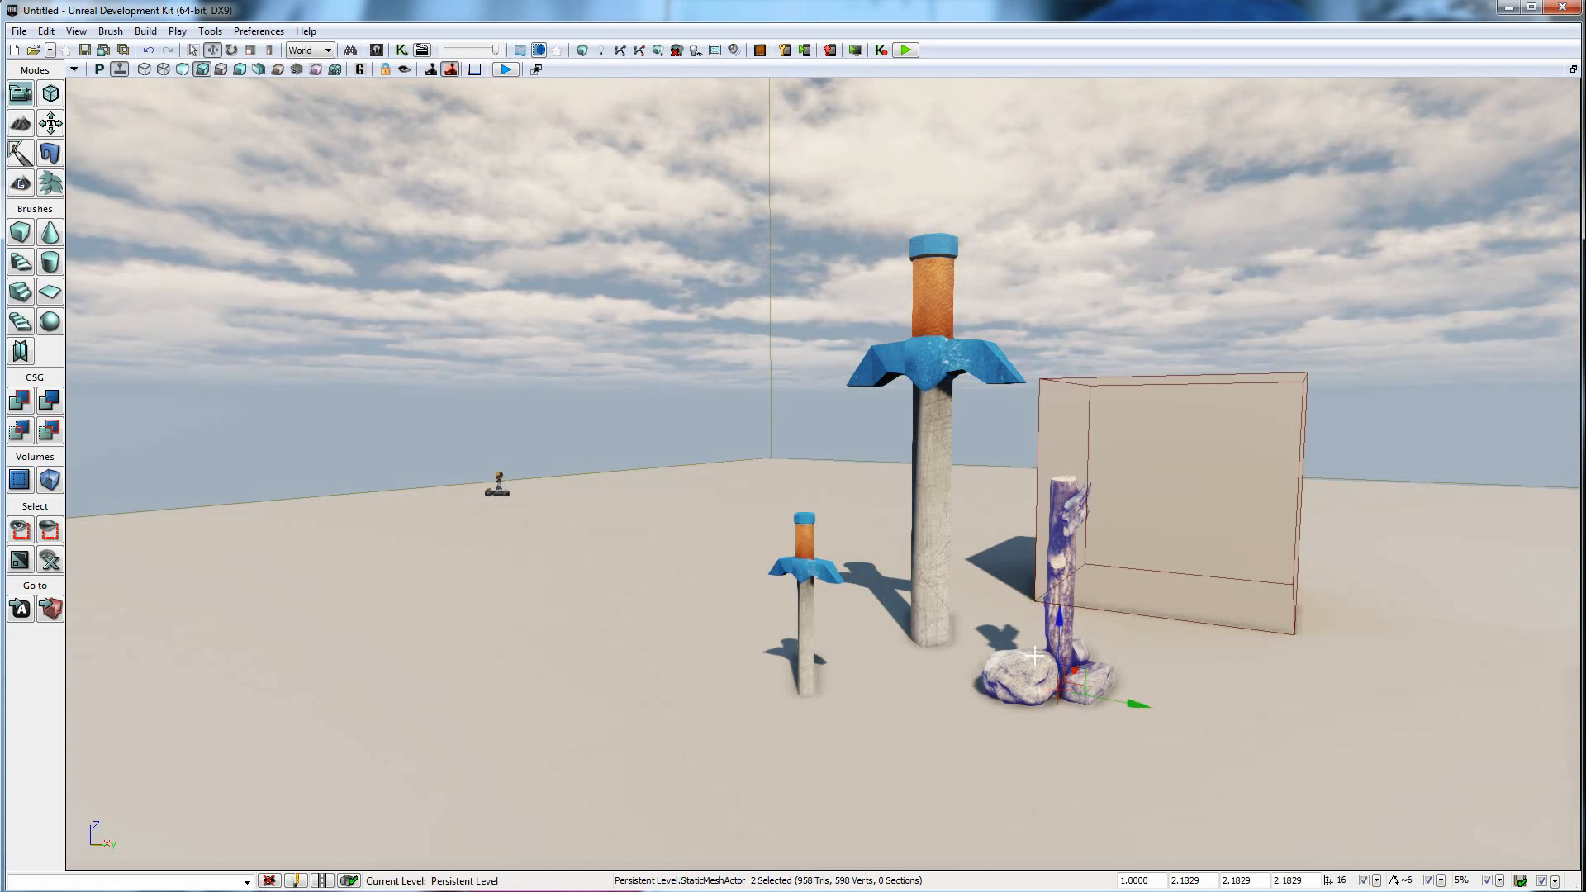
middle_drag(994, 676, 966, 672)
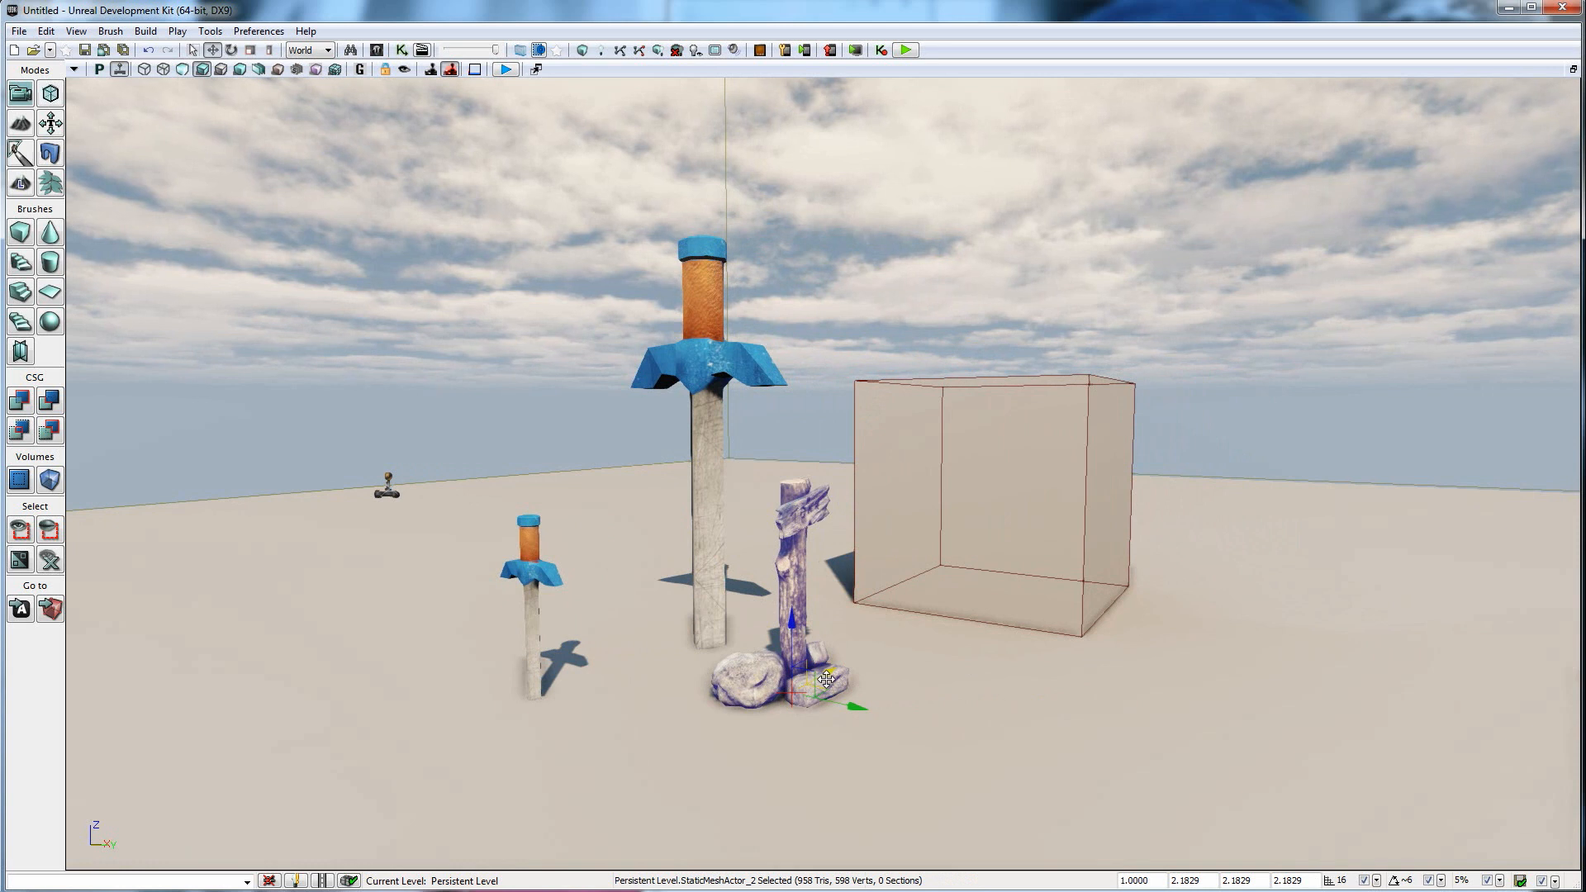
drag(819, 687, 338, 582)
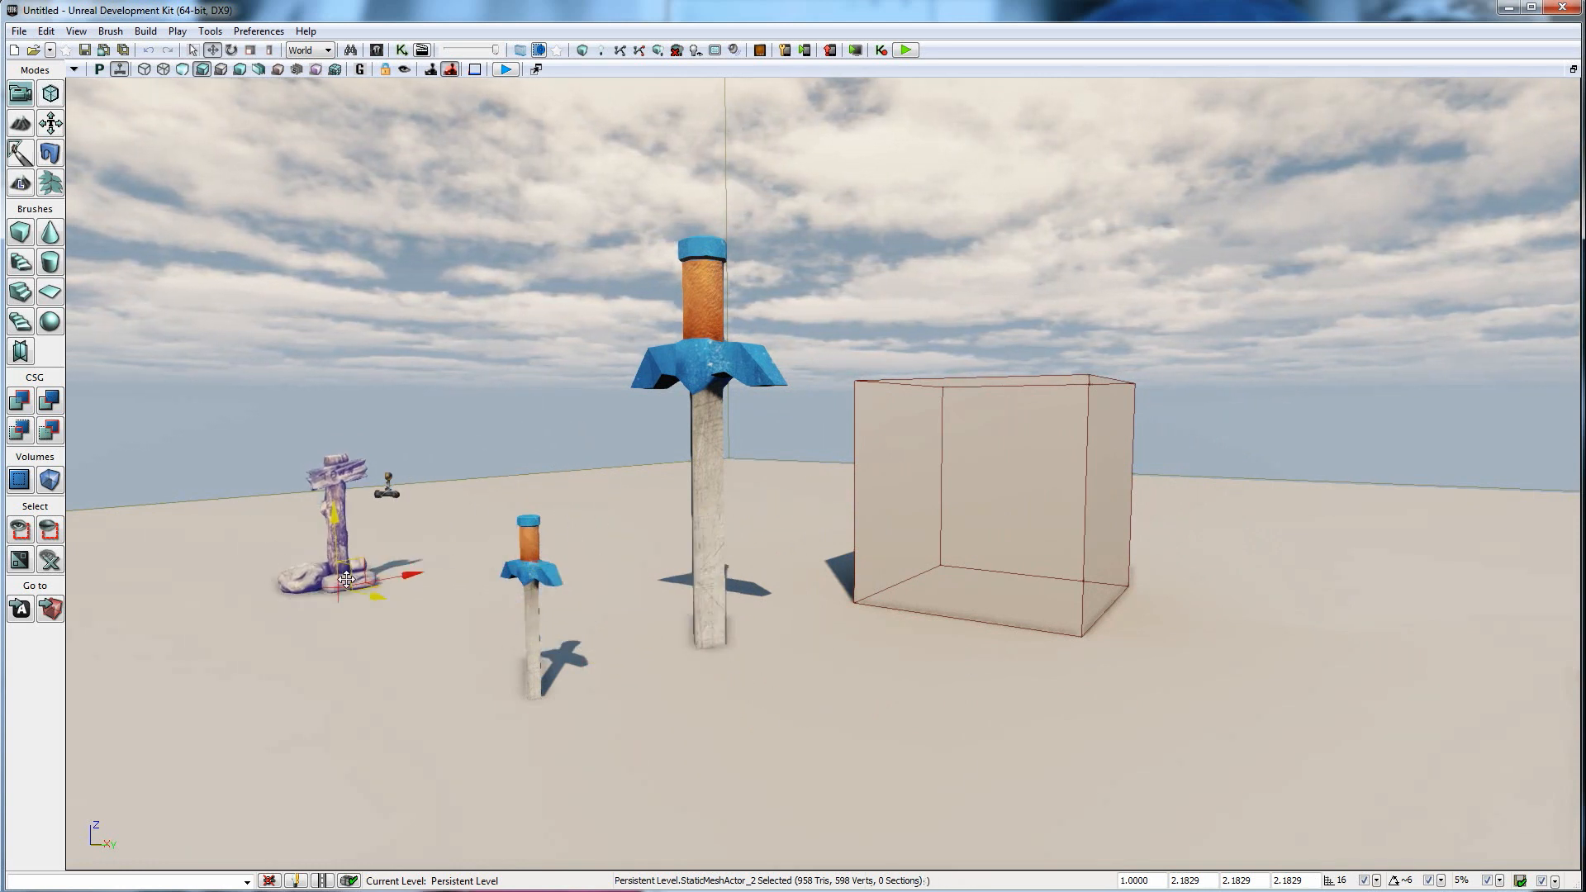
Move the large sword farther back on the floor, between the sign post and the cube.
click(702, 529)
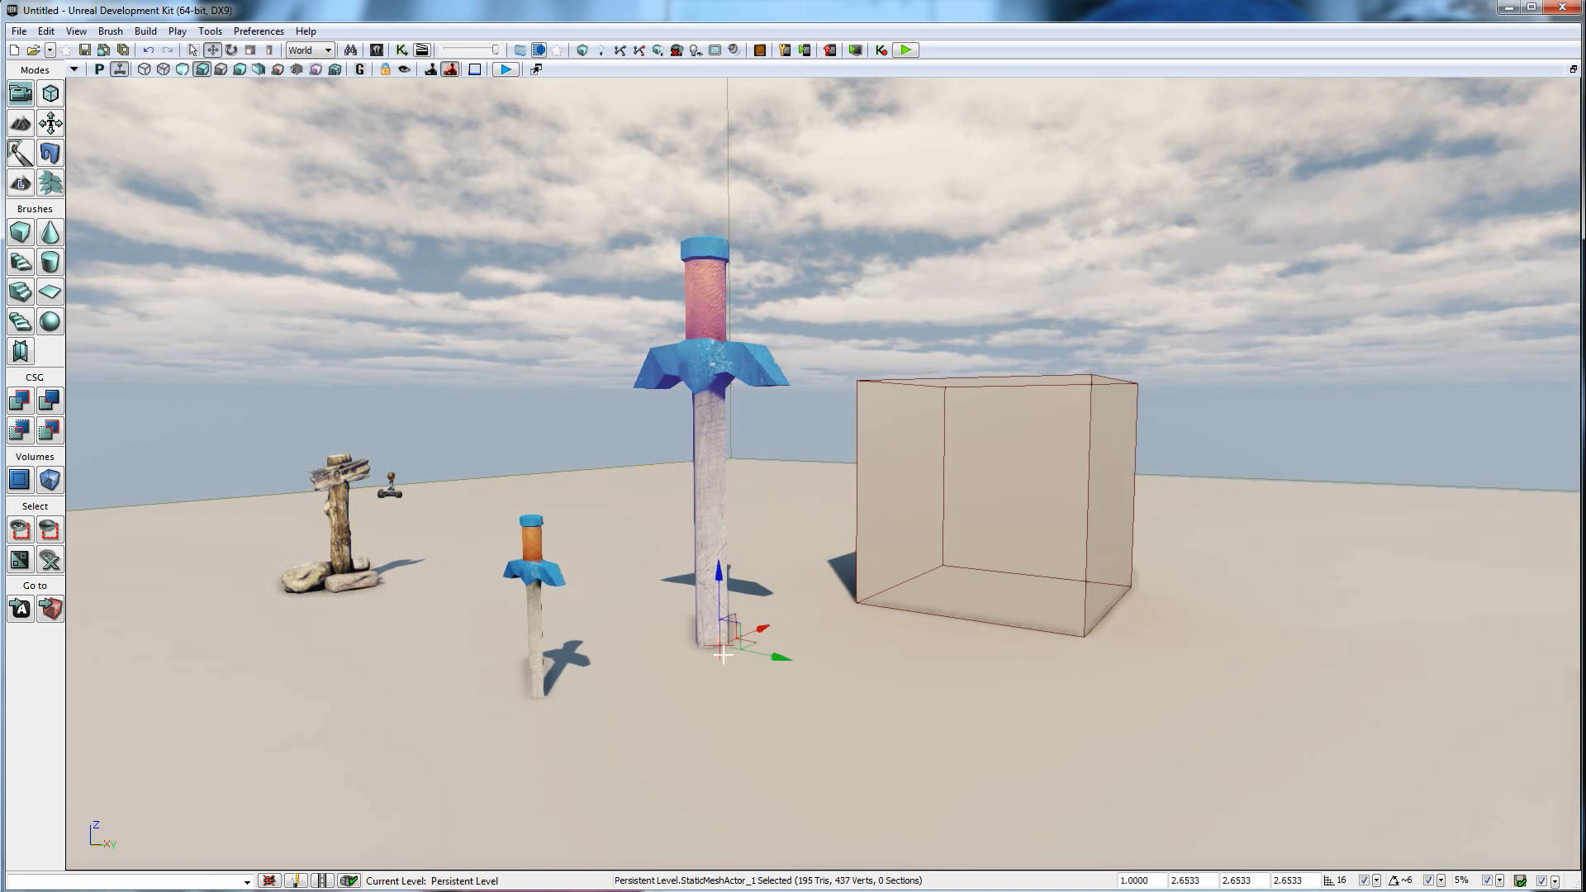
drag(750, 648, 634, 574)
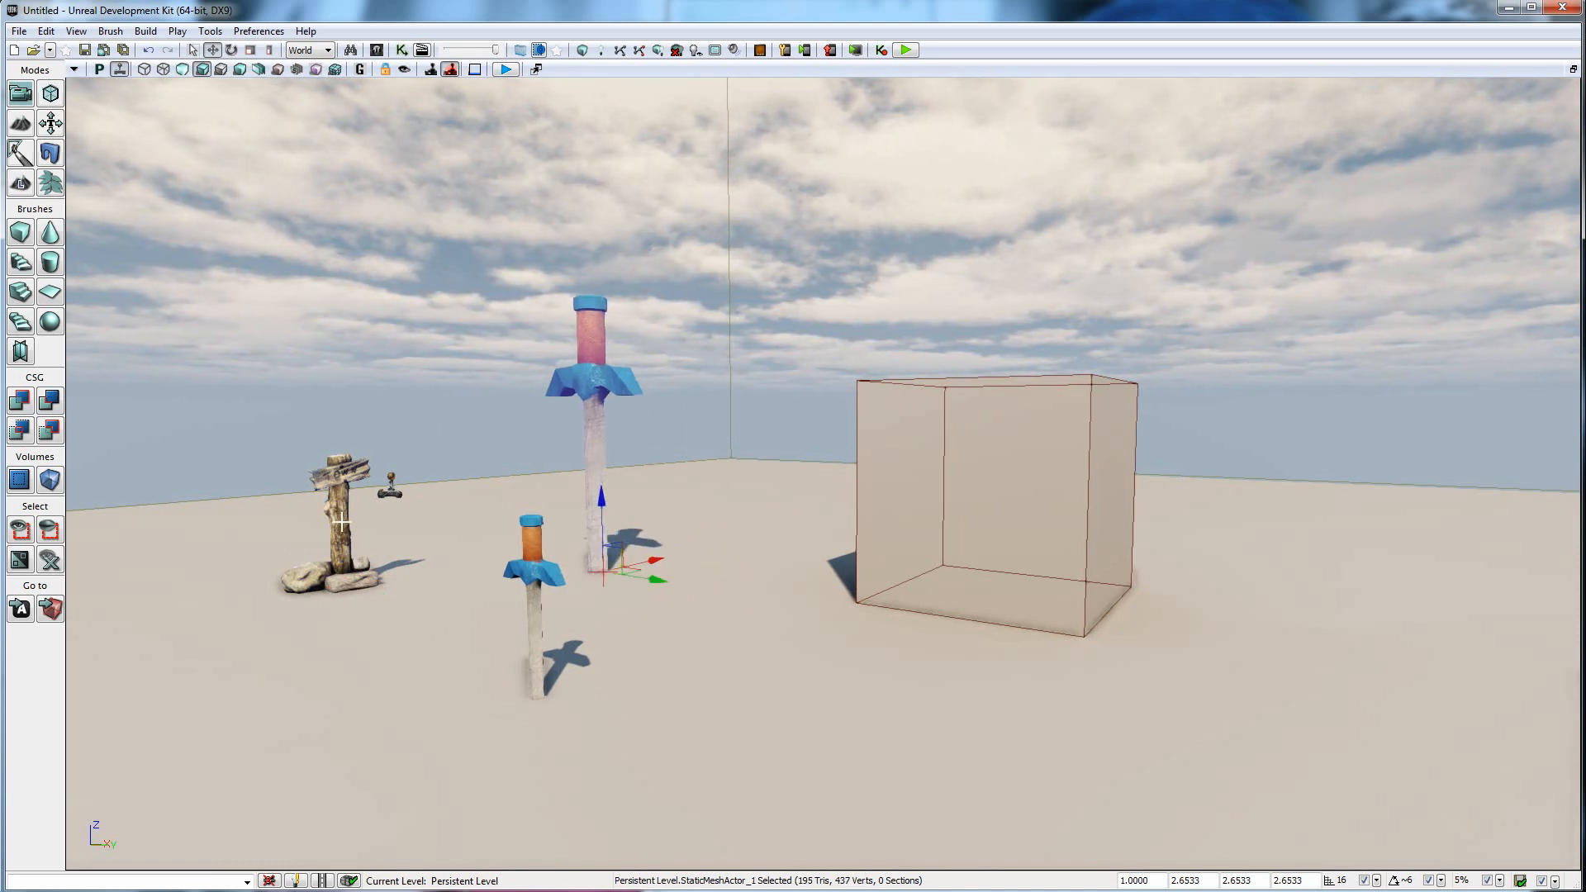
middle_drag(461, 565, 682, 484)
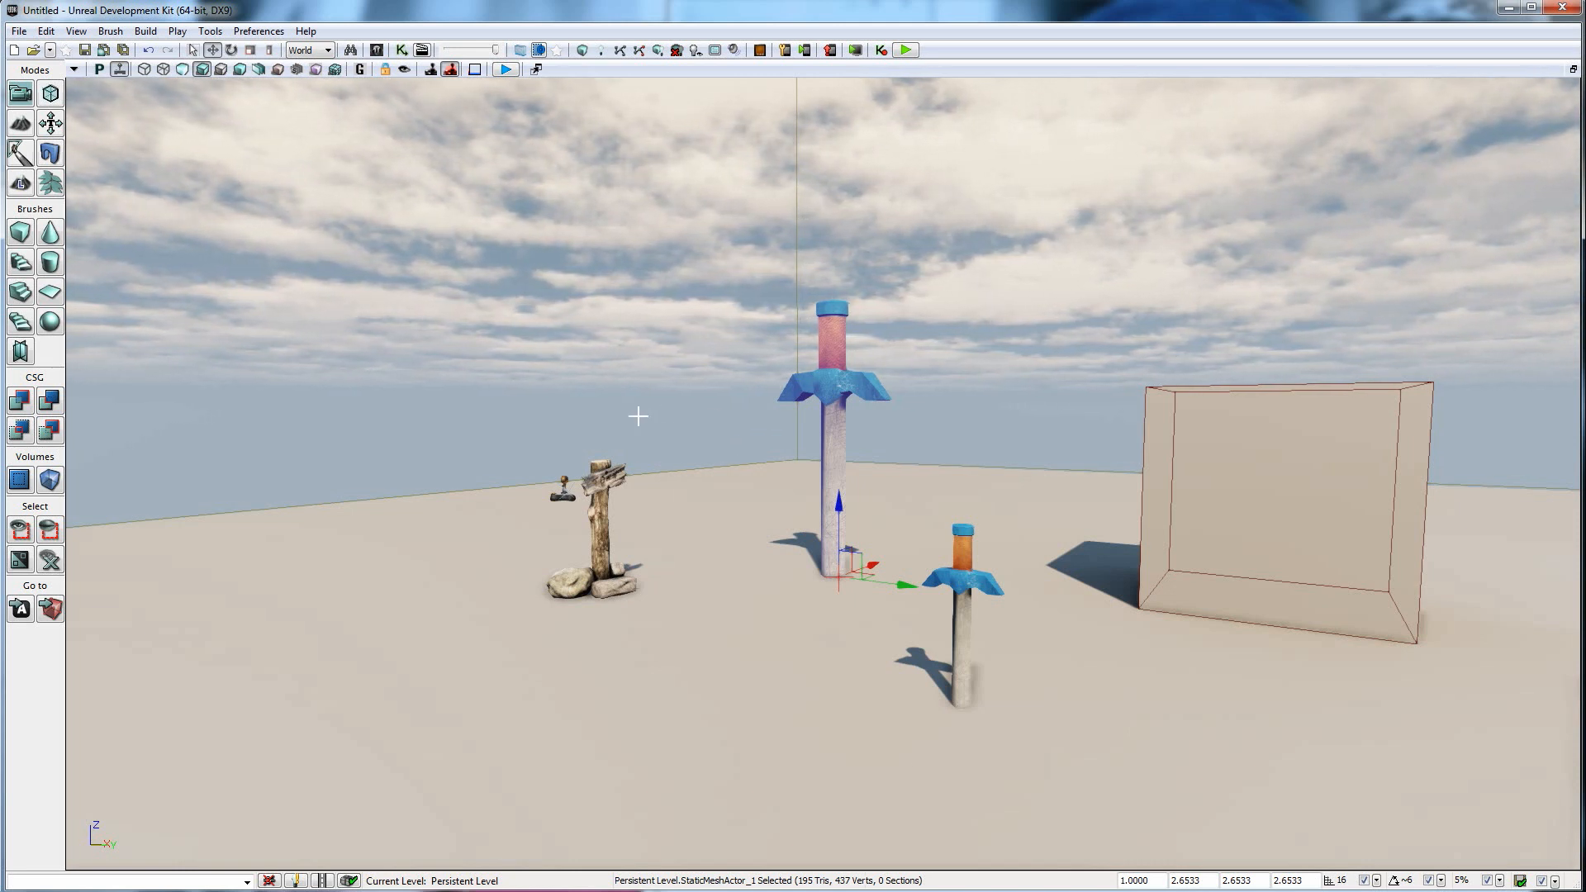
Switch to the Unreal tutorial pieces folder in Windows Explorer and look over ST_pillar.ASE and the four Pillar TGA textures.
click(225, 891)
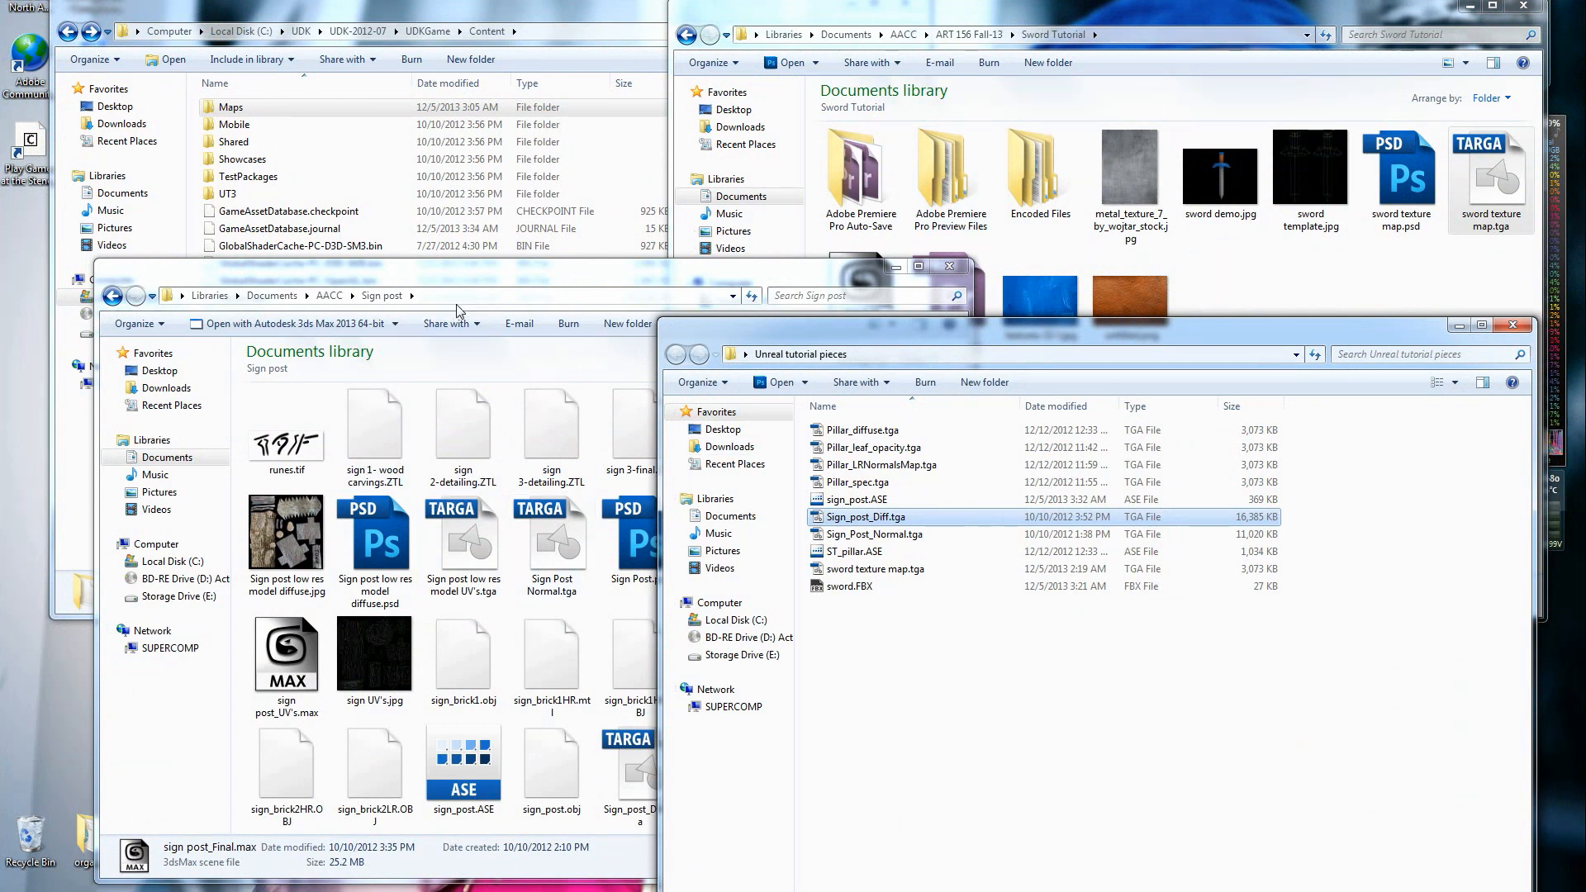
click(895, 703)
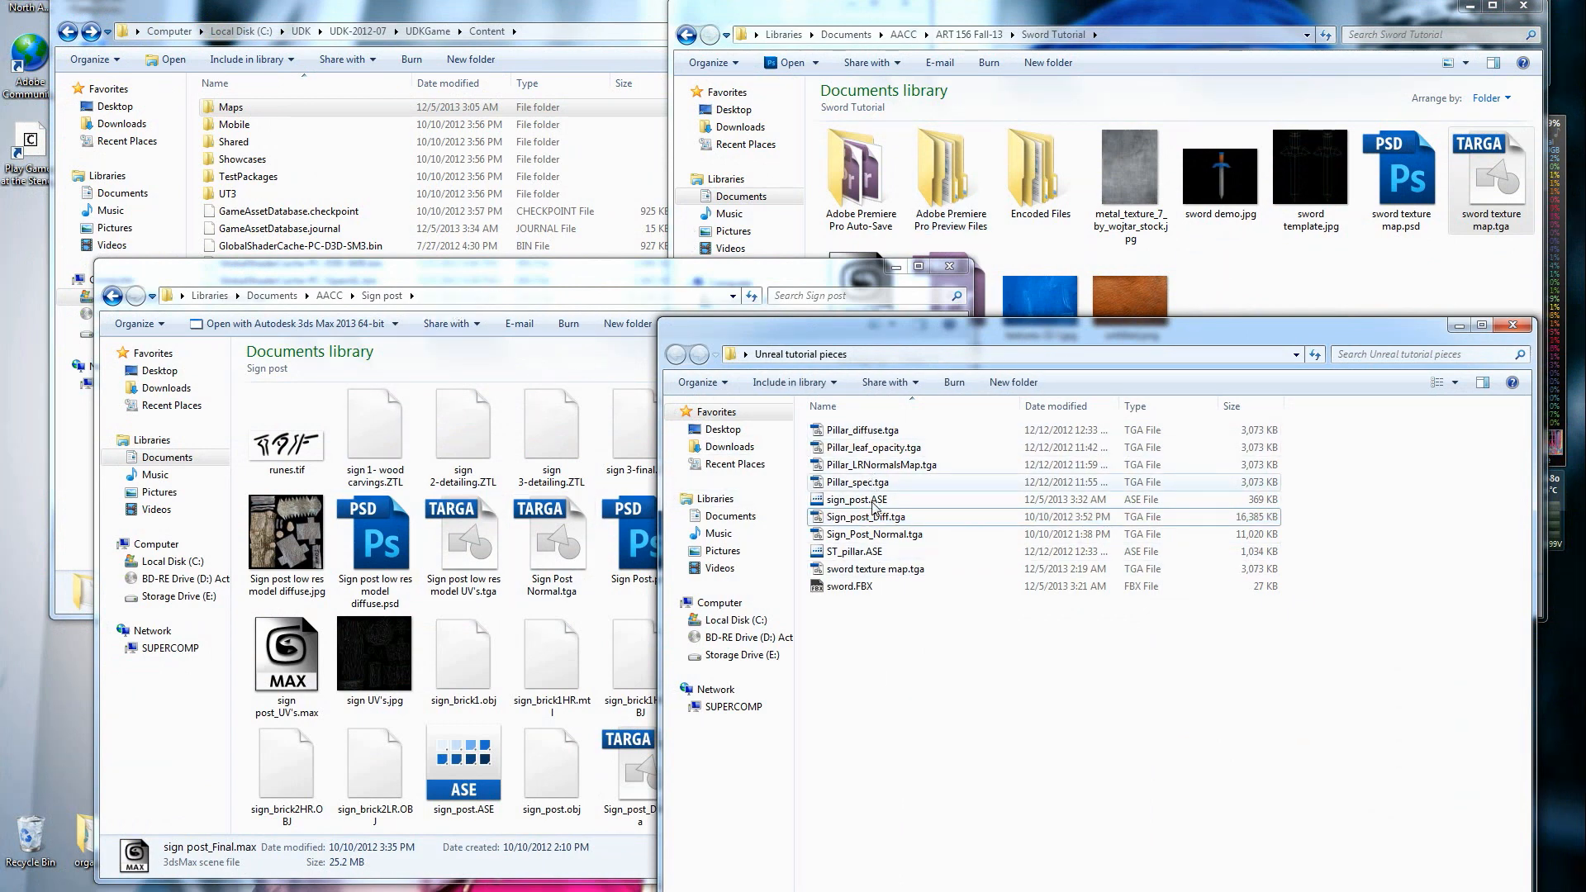
click(853, 552)
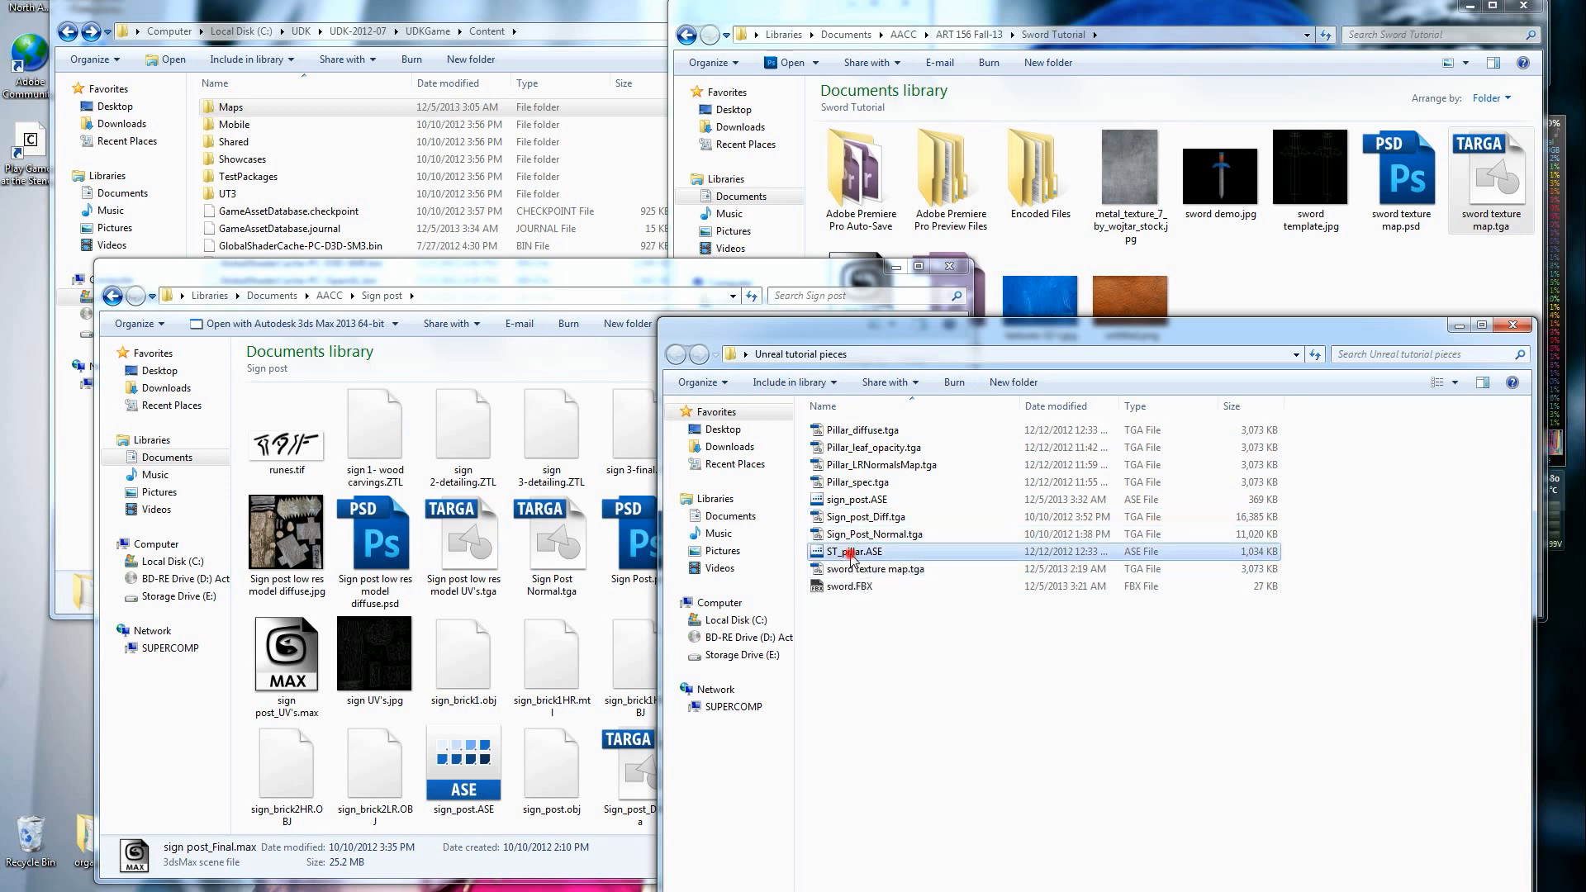
click(872, 430)
shift+click(871, 482)
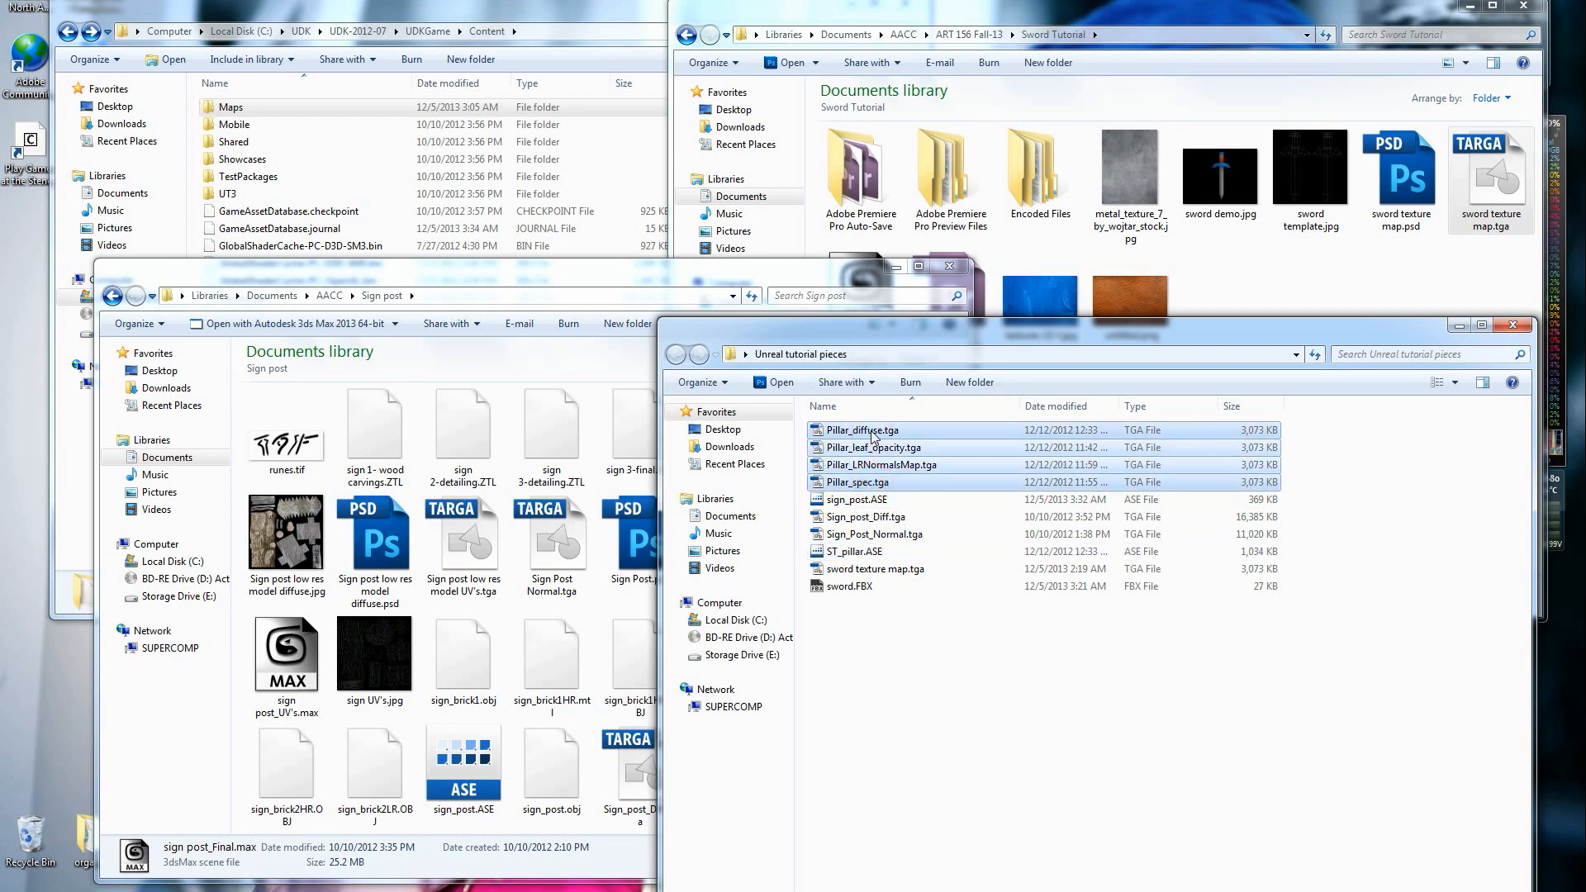
right_click(871, 431)
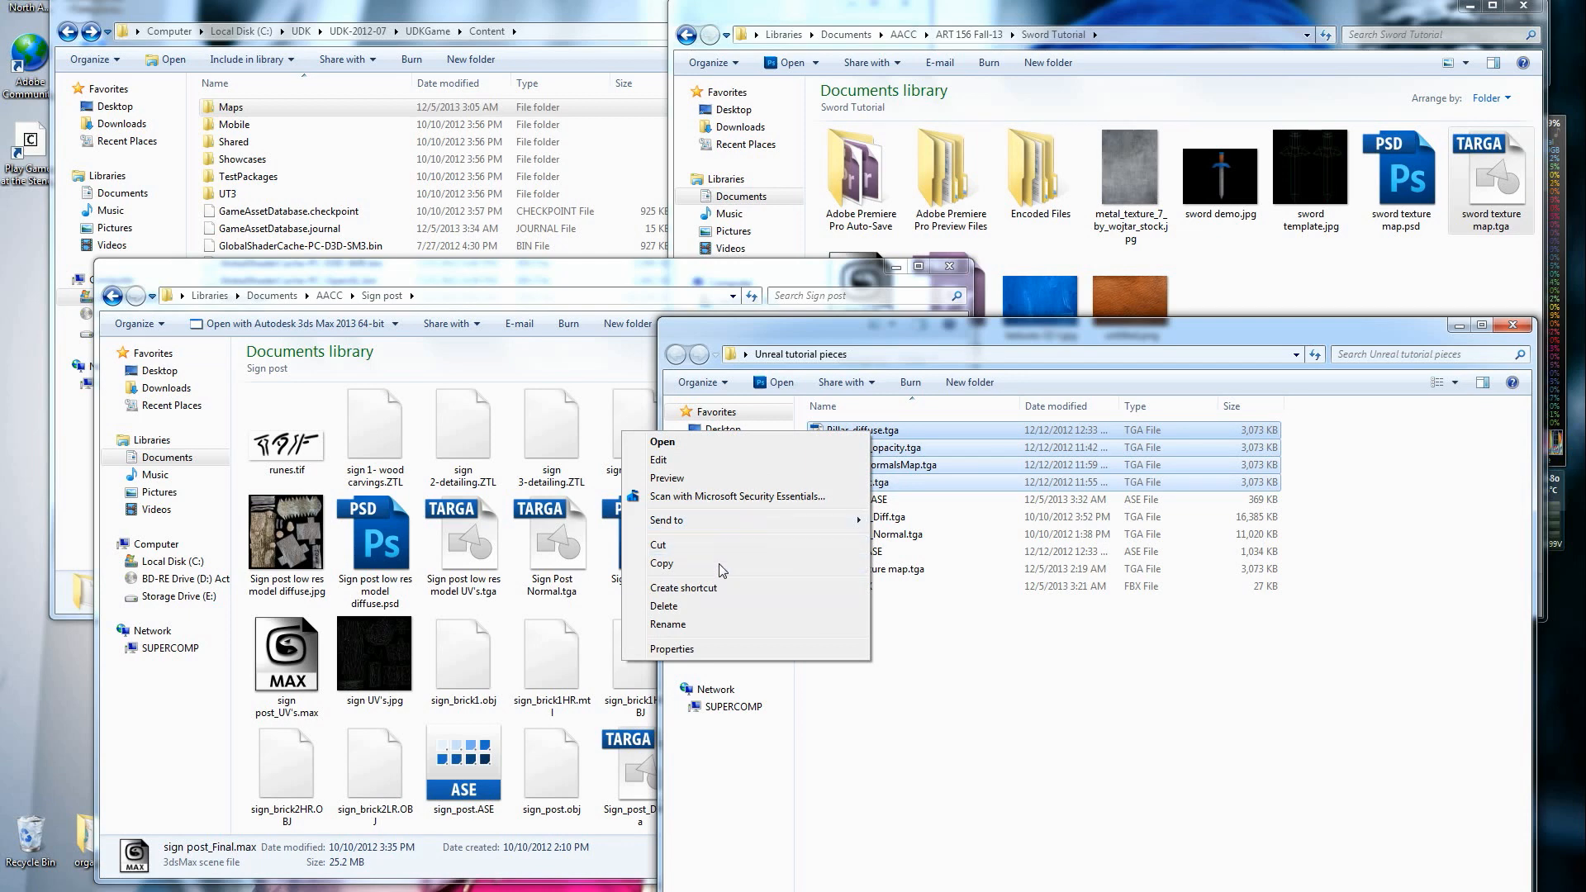
click(981, 700)
Open Pillar_diffuse.tga in Adobe Photoshop CS5.
click(876, 431)
right_click(878, 431)
mouse_move(794, 517)
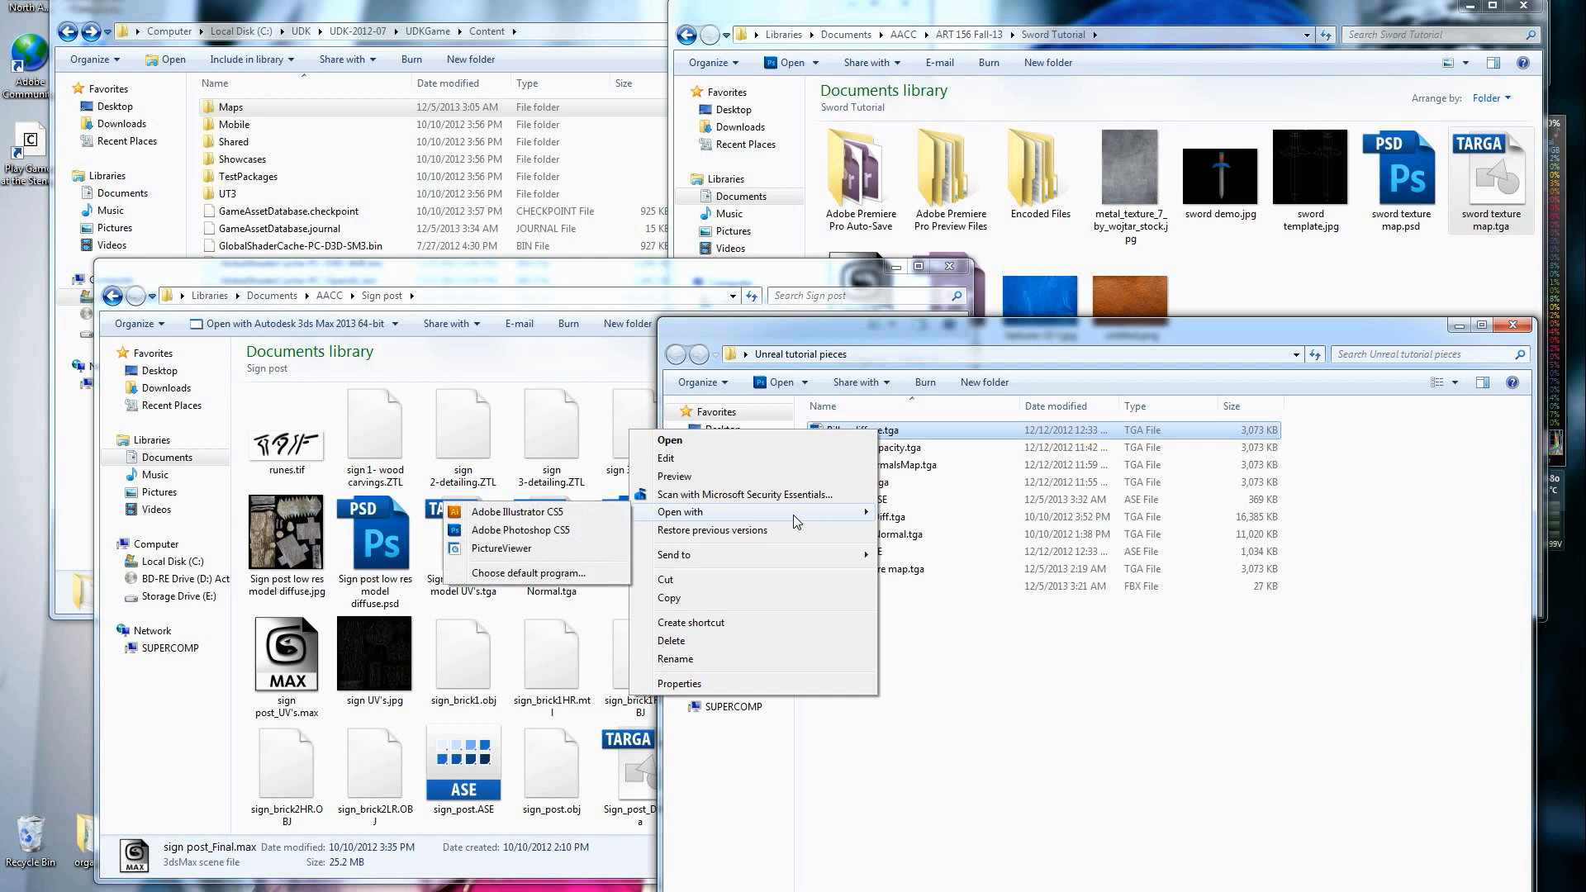
click(570, 531)
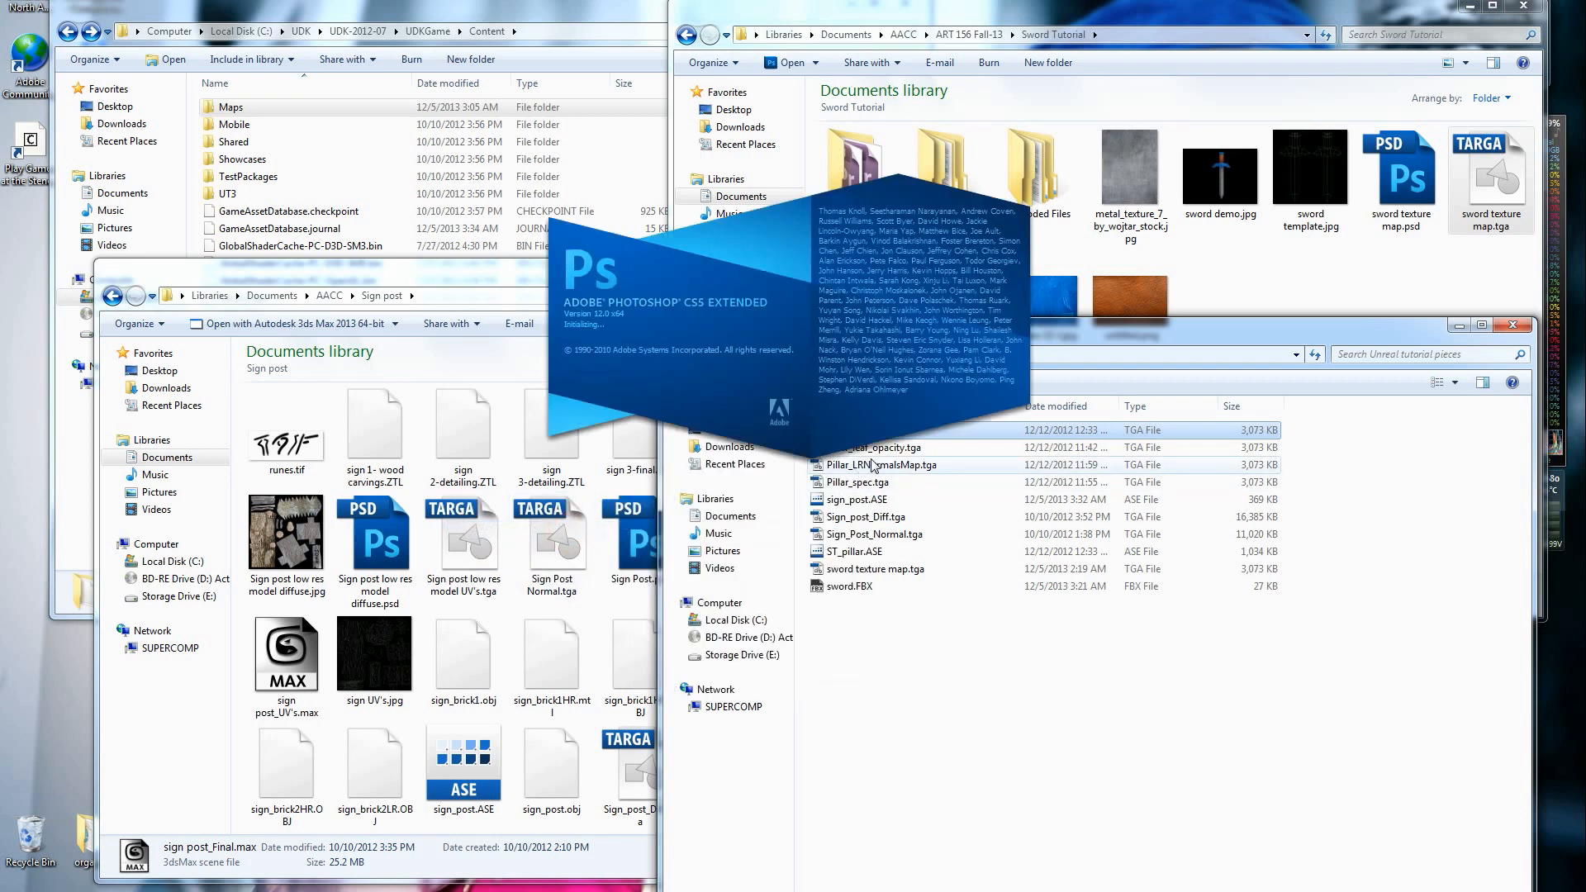
Open Pillar_leaf_opacity.tga, Pillar_LRNormalsMap.tga and Pillar_spec.tga from the Unreal tutorial pieces folder in Photoshop.
shift+click(885, 498)
click(884, 484)
shift+click(908, 449)
drag(915, 453, 1084, 404)
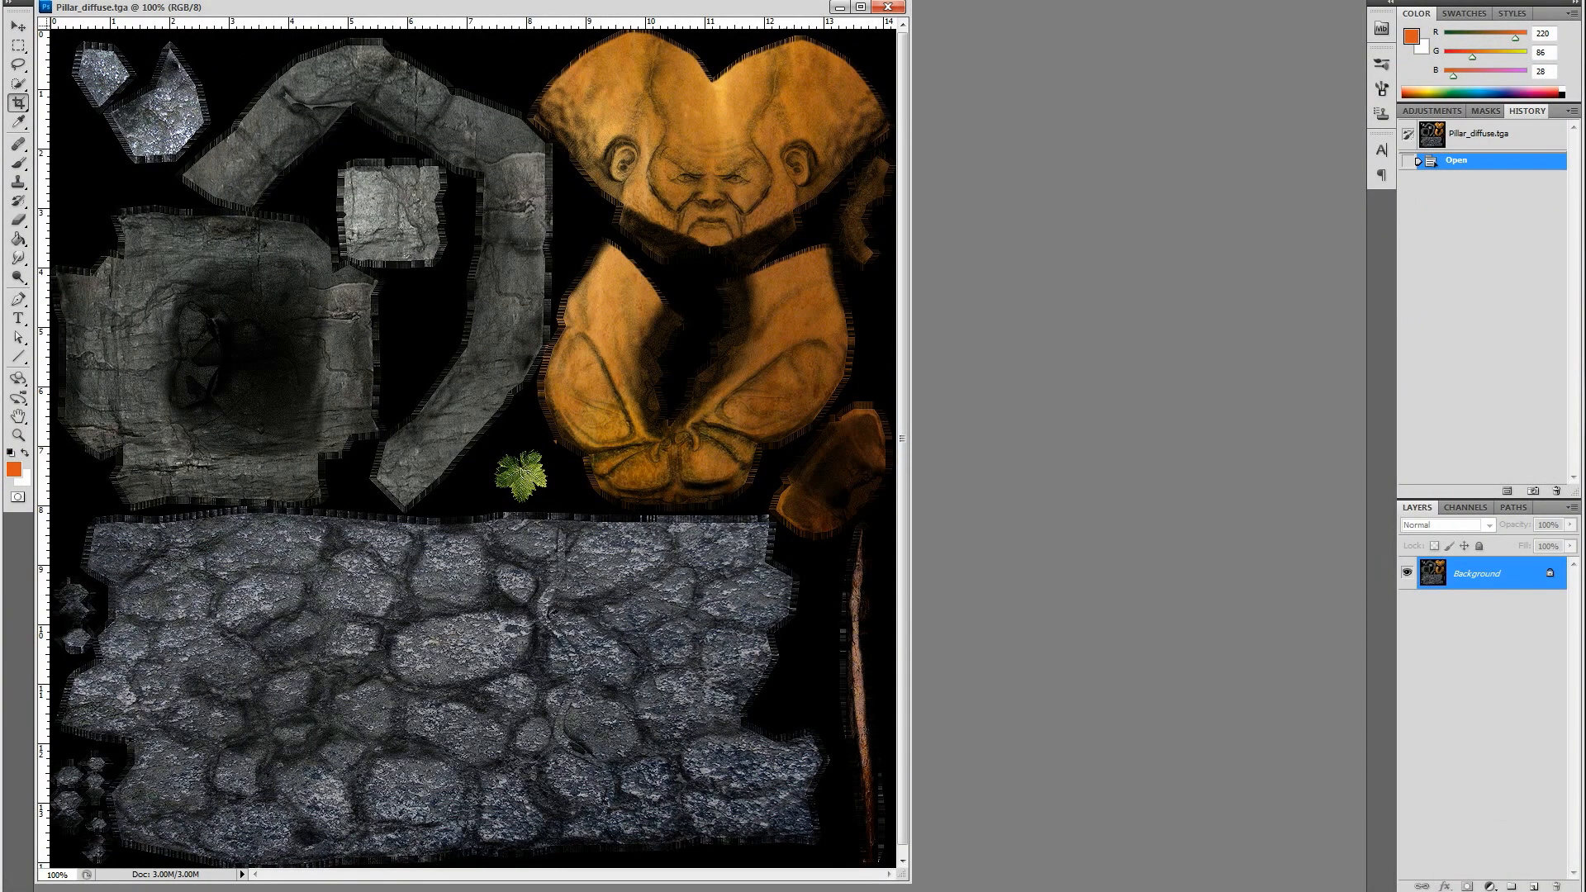
click(273, 891)
click(626, 806)
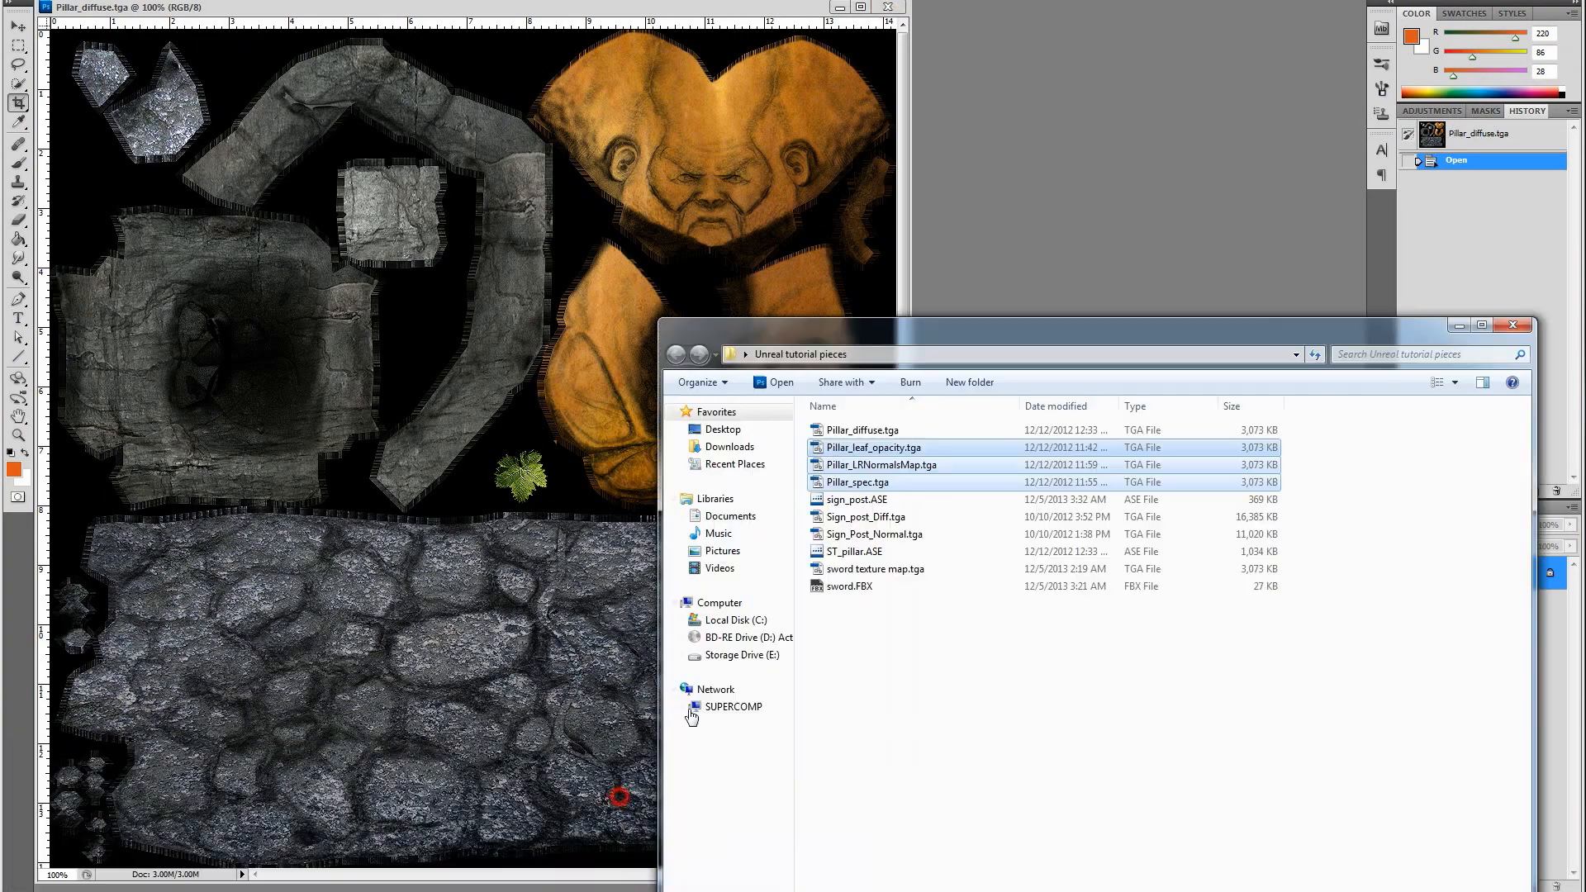
drag(857, 469, 1023, 240)
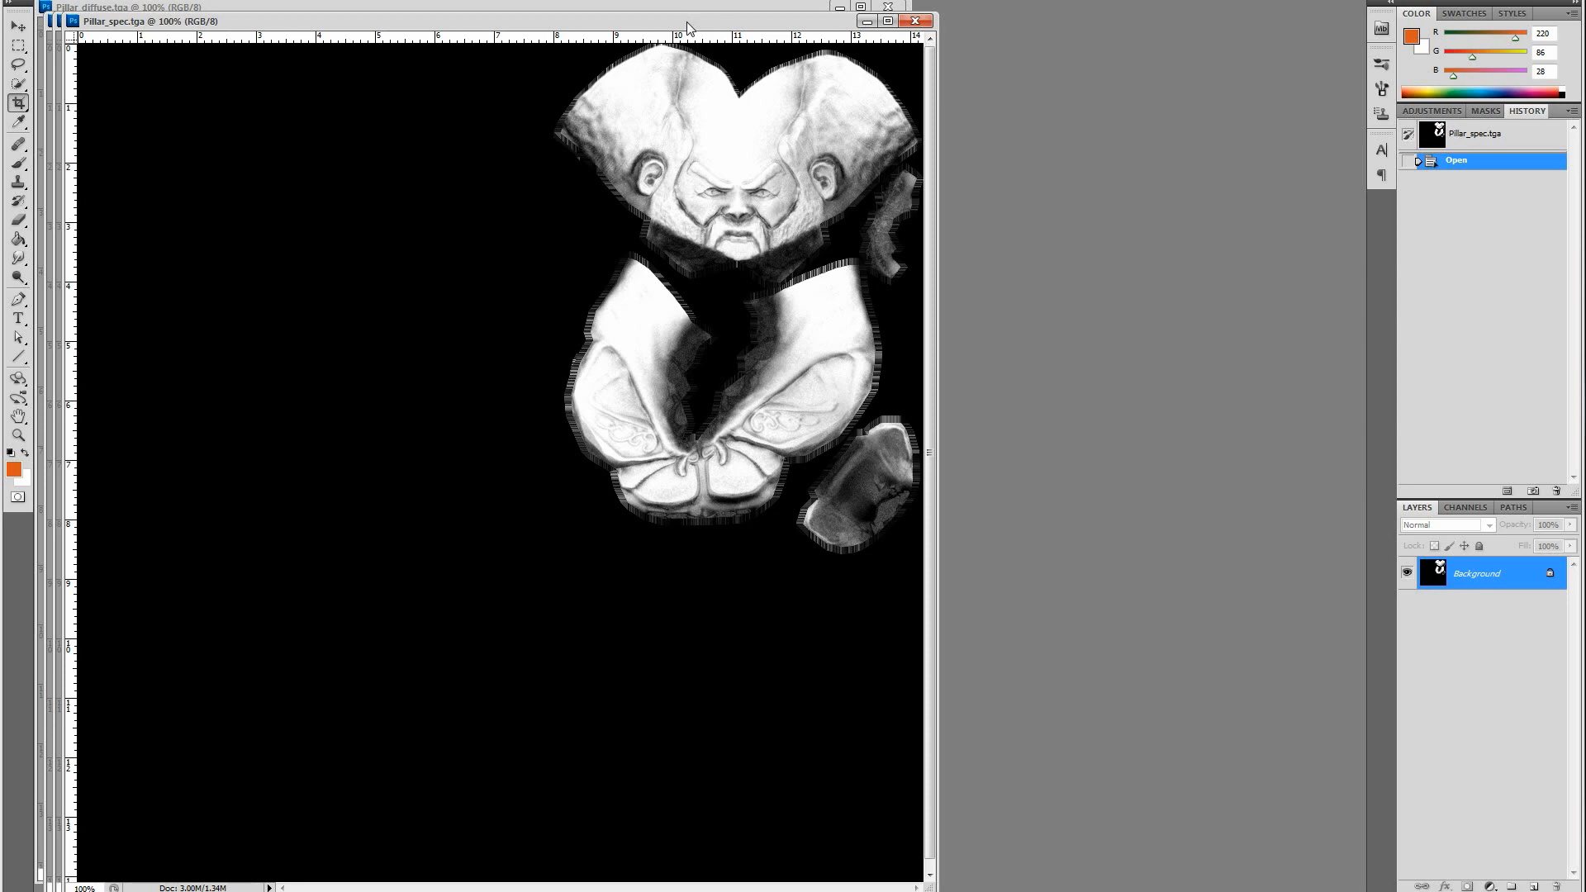
Examine the pillar's diffuse, specular, normal and leaf opacity maps, closing each image after viewing it.
key(ctrl+Tab)
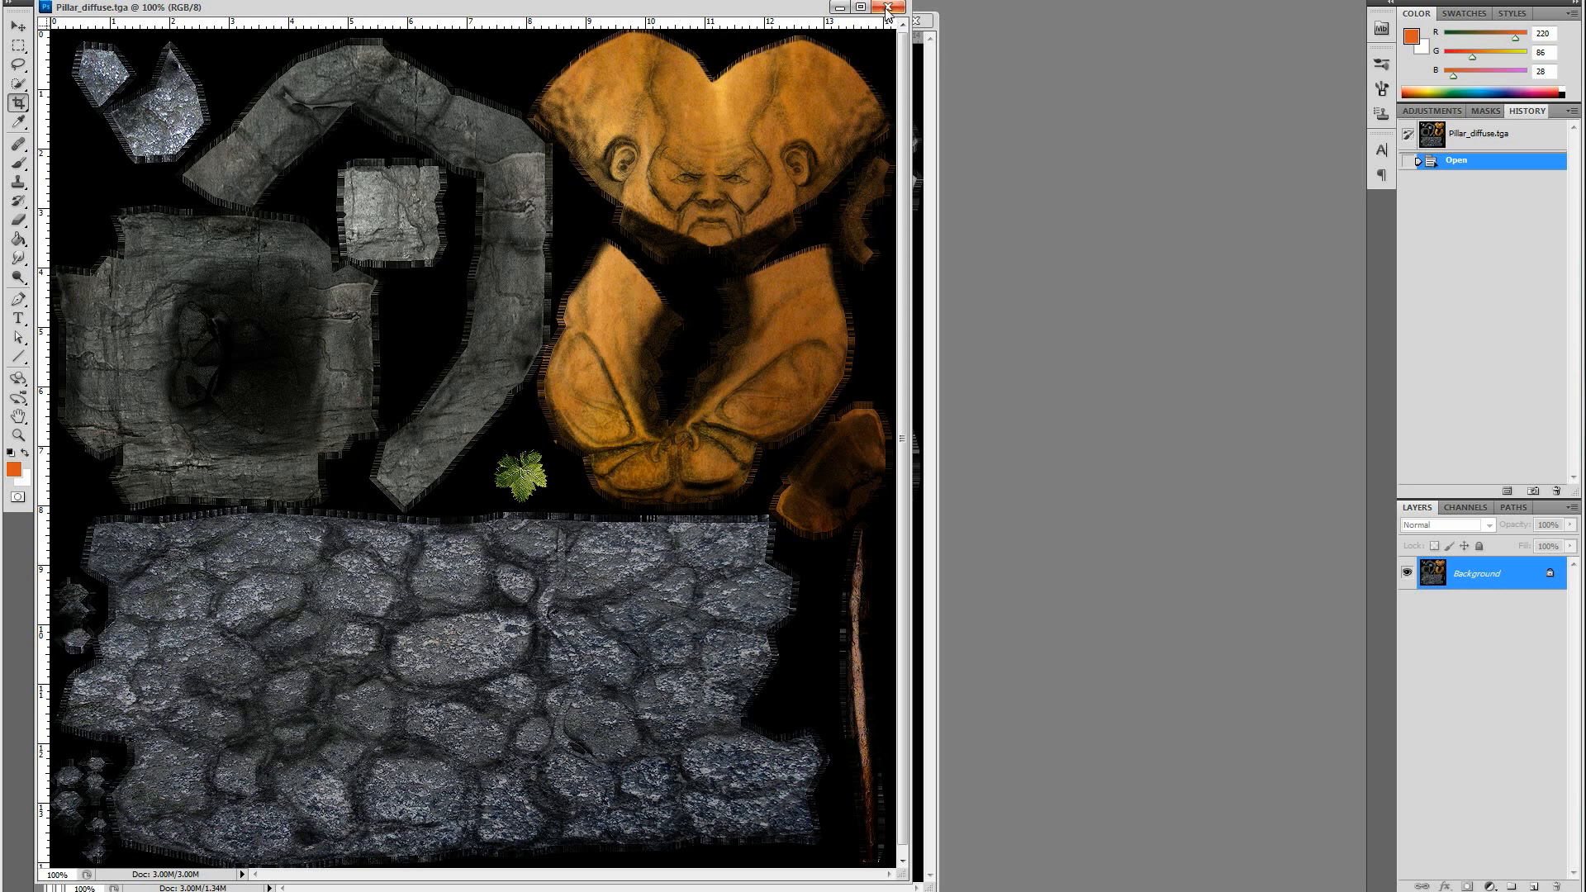
key(ctrl+Tab)
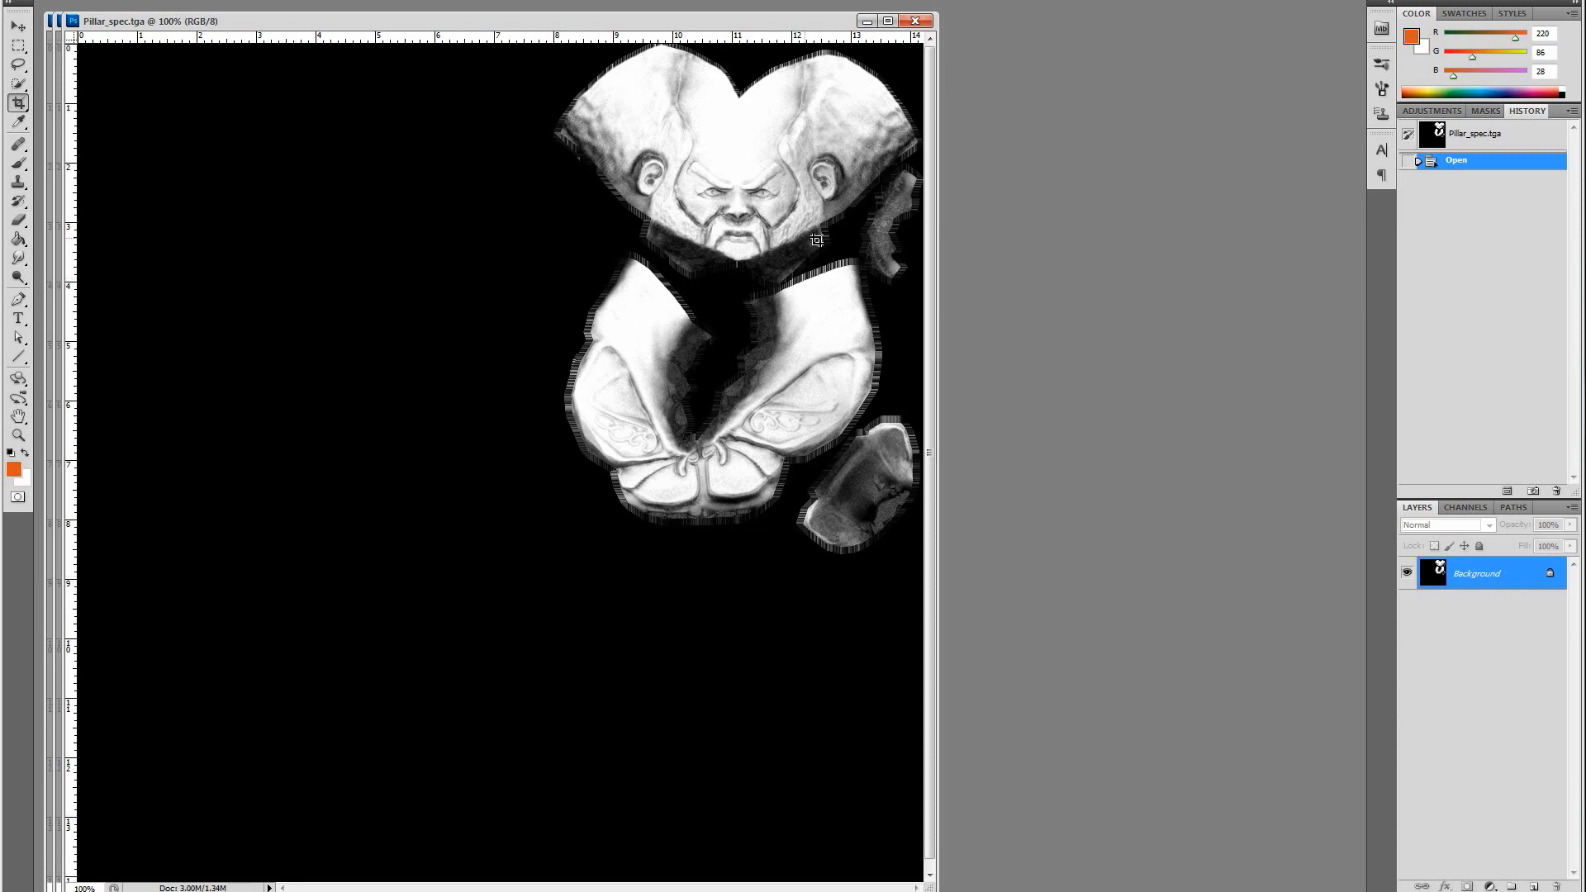
click(915, 22)
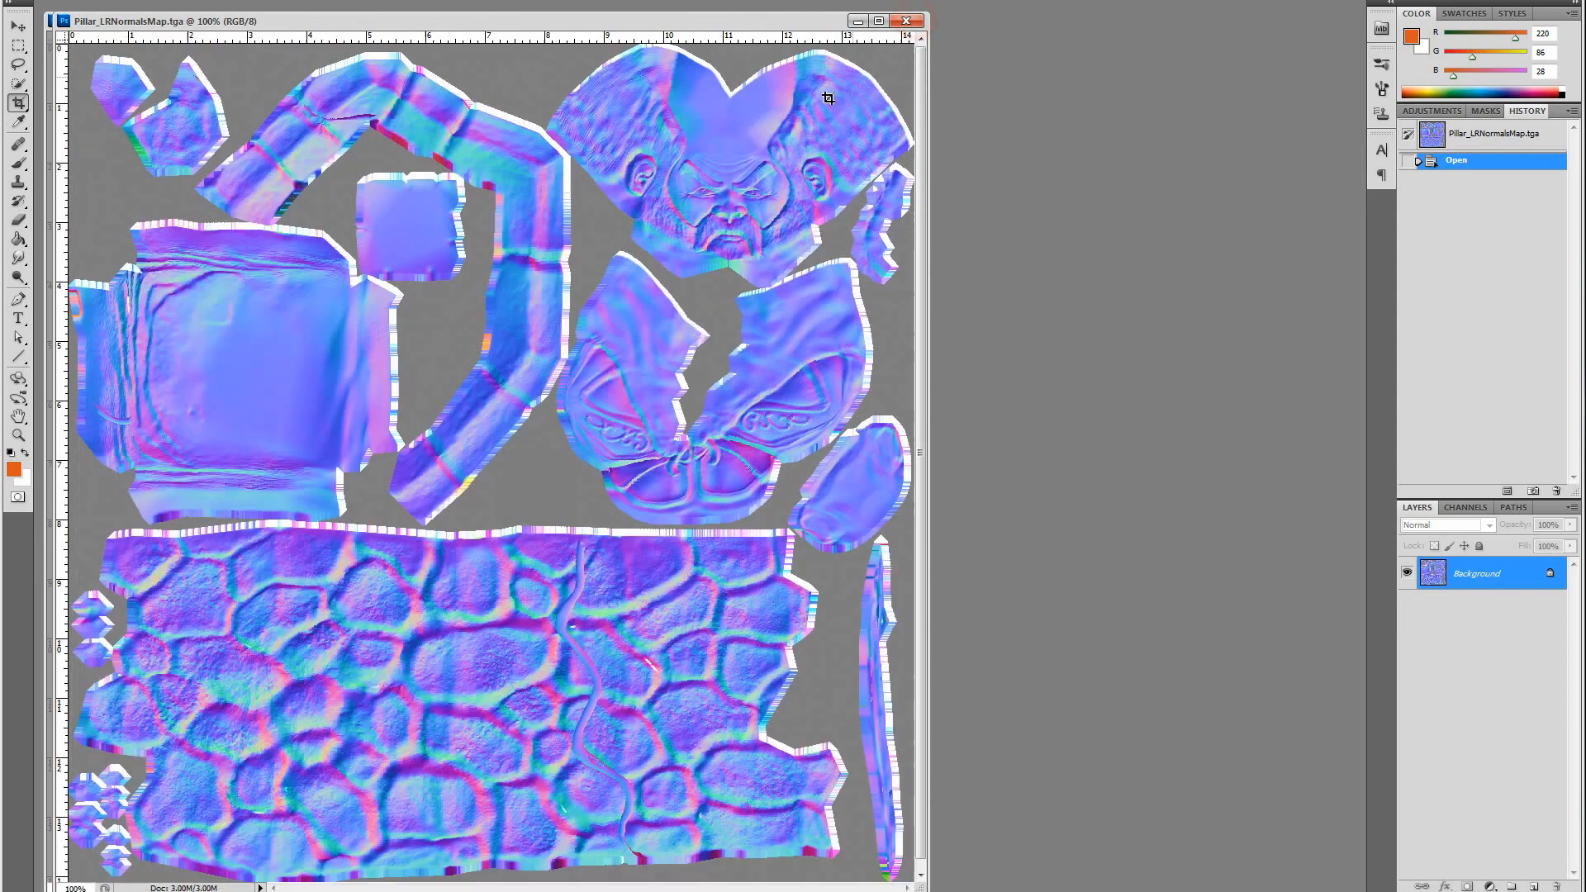
click(906, 21)
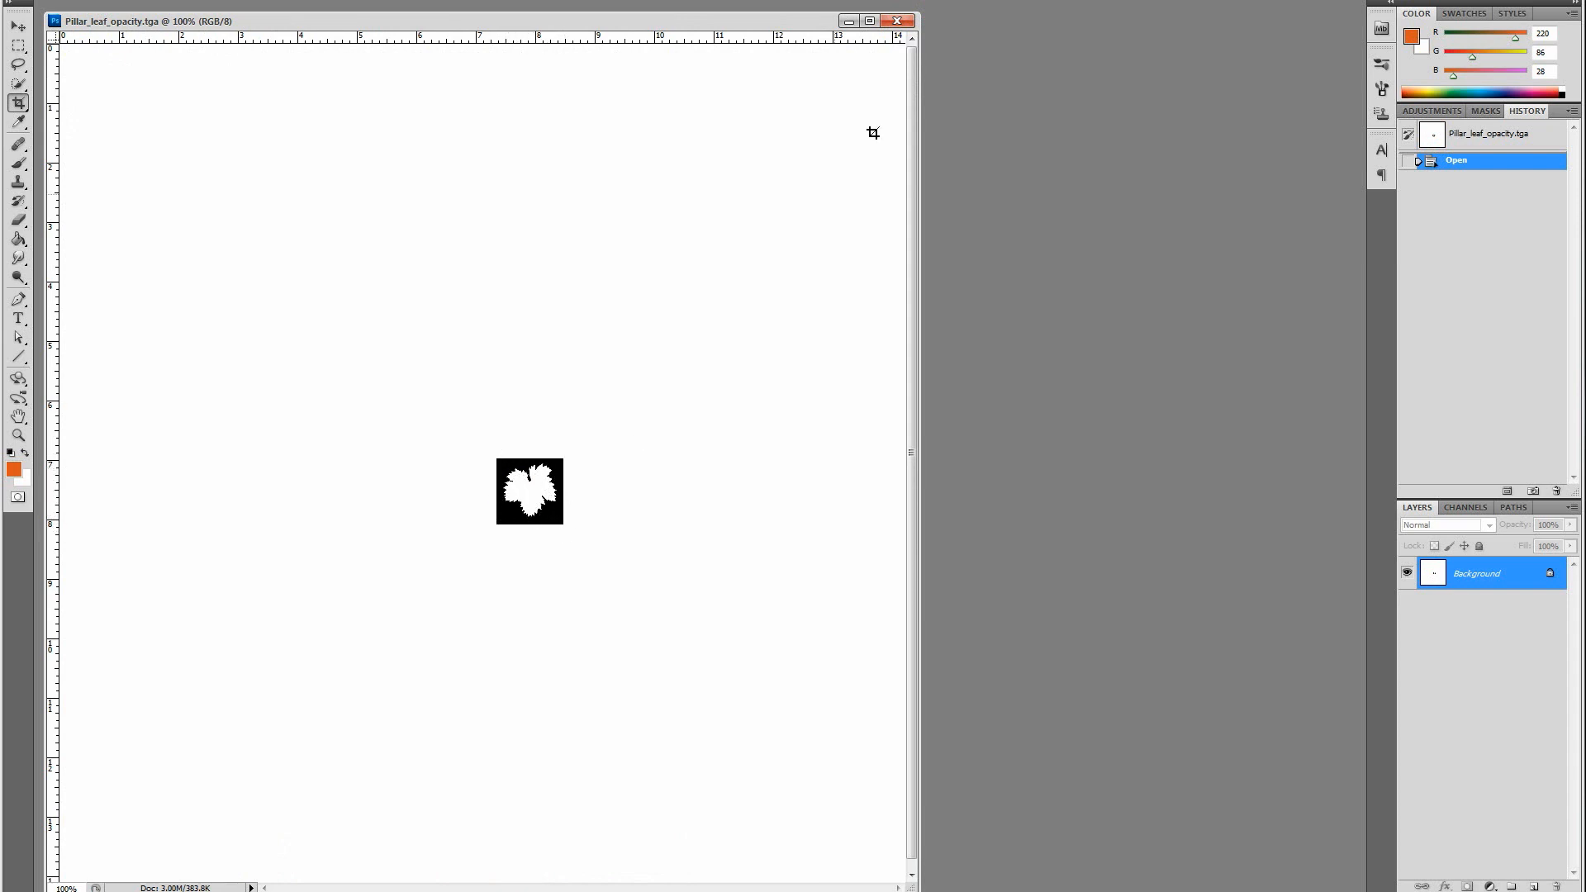
click(903, 21)
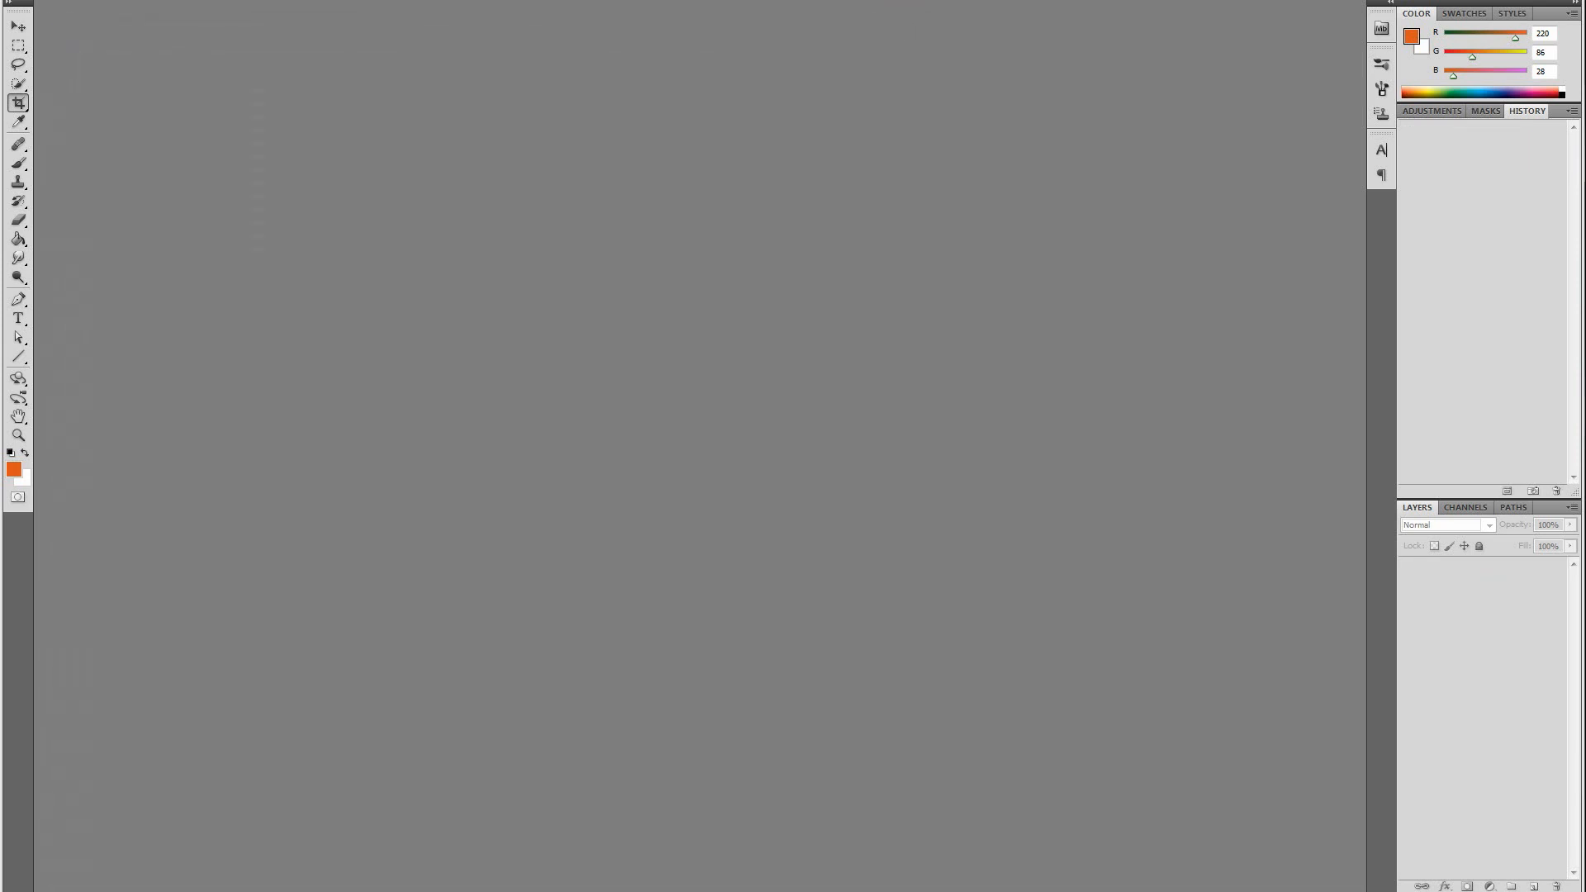
Switch to Unreal Development Kit and save the level as tutorial_demo in the UDKGame Content Maps folder.
click(1510, 0)
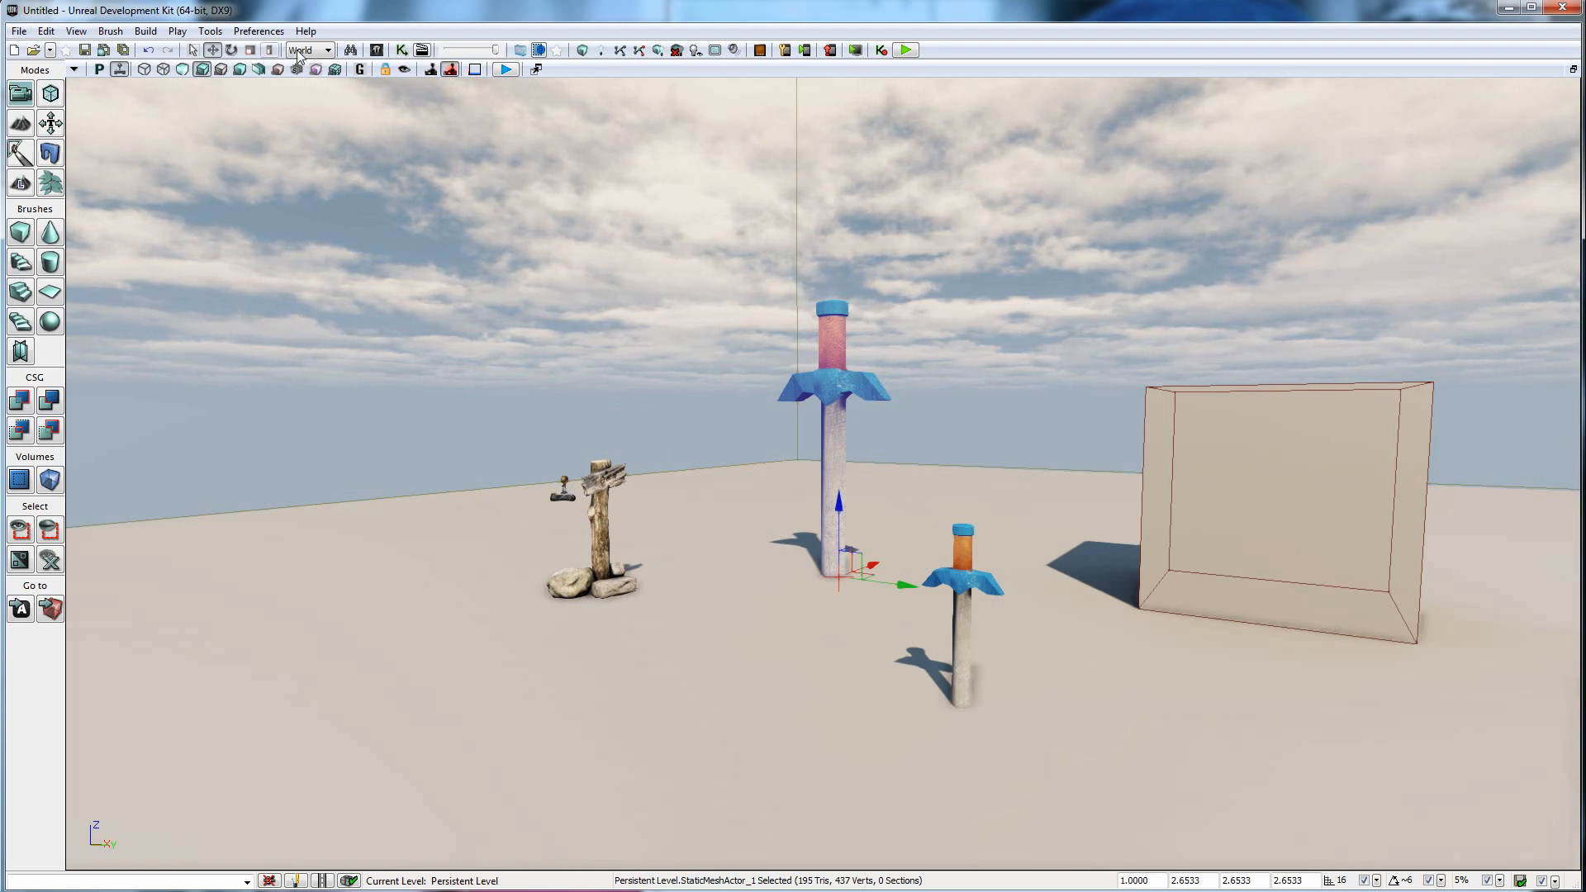
click(19, 31)
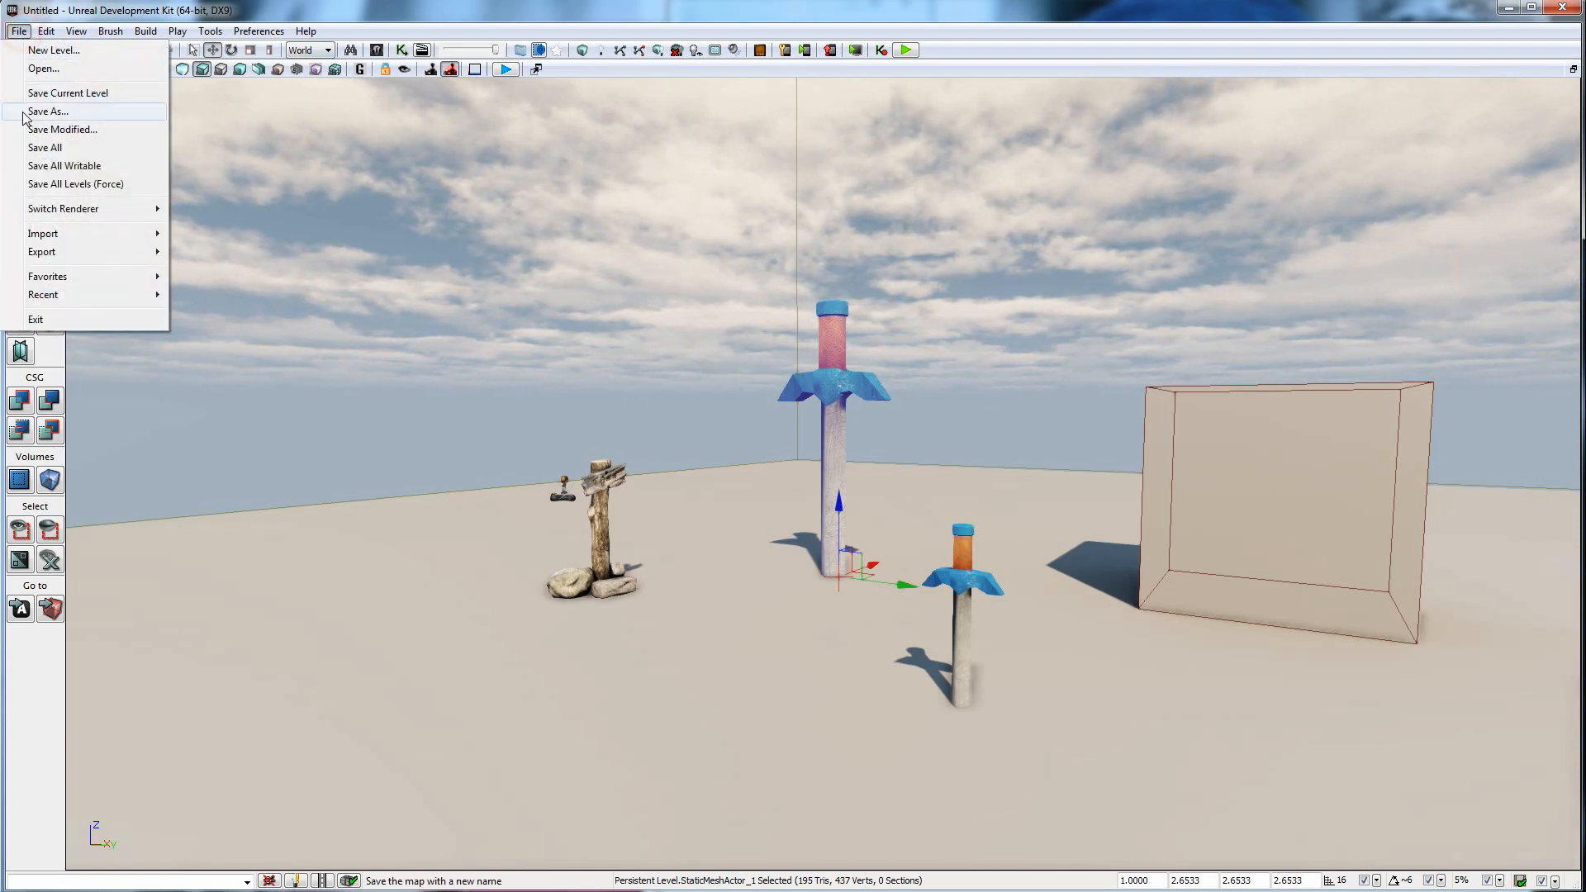
click(37, 113)
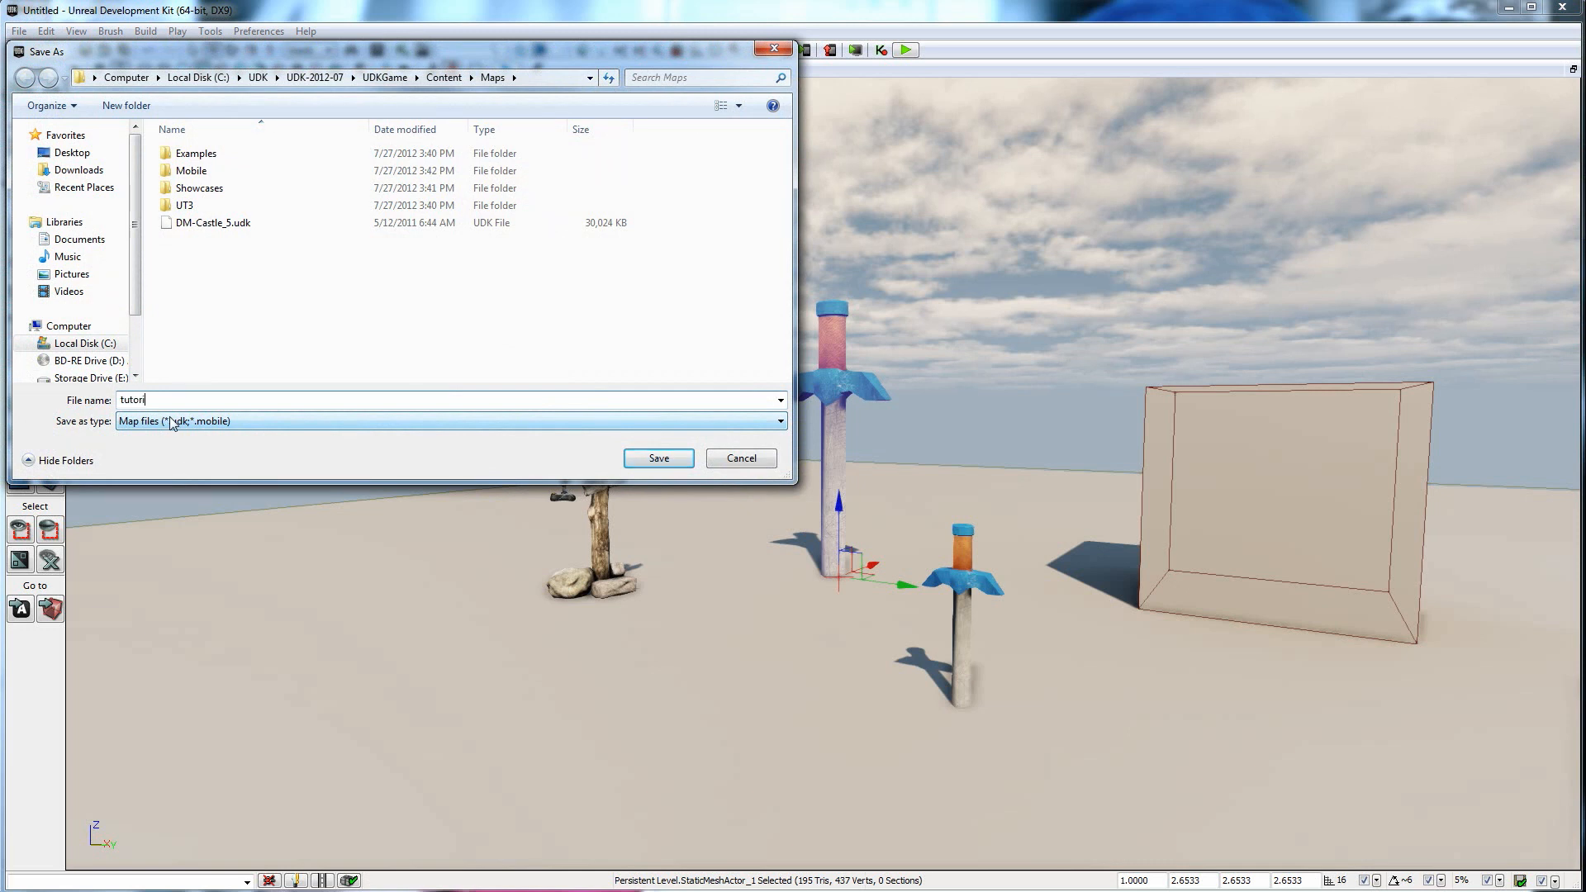
text(tutorial_deom)
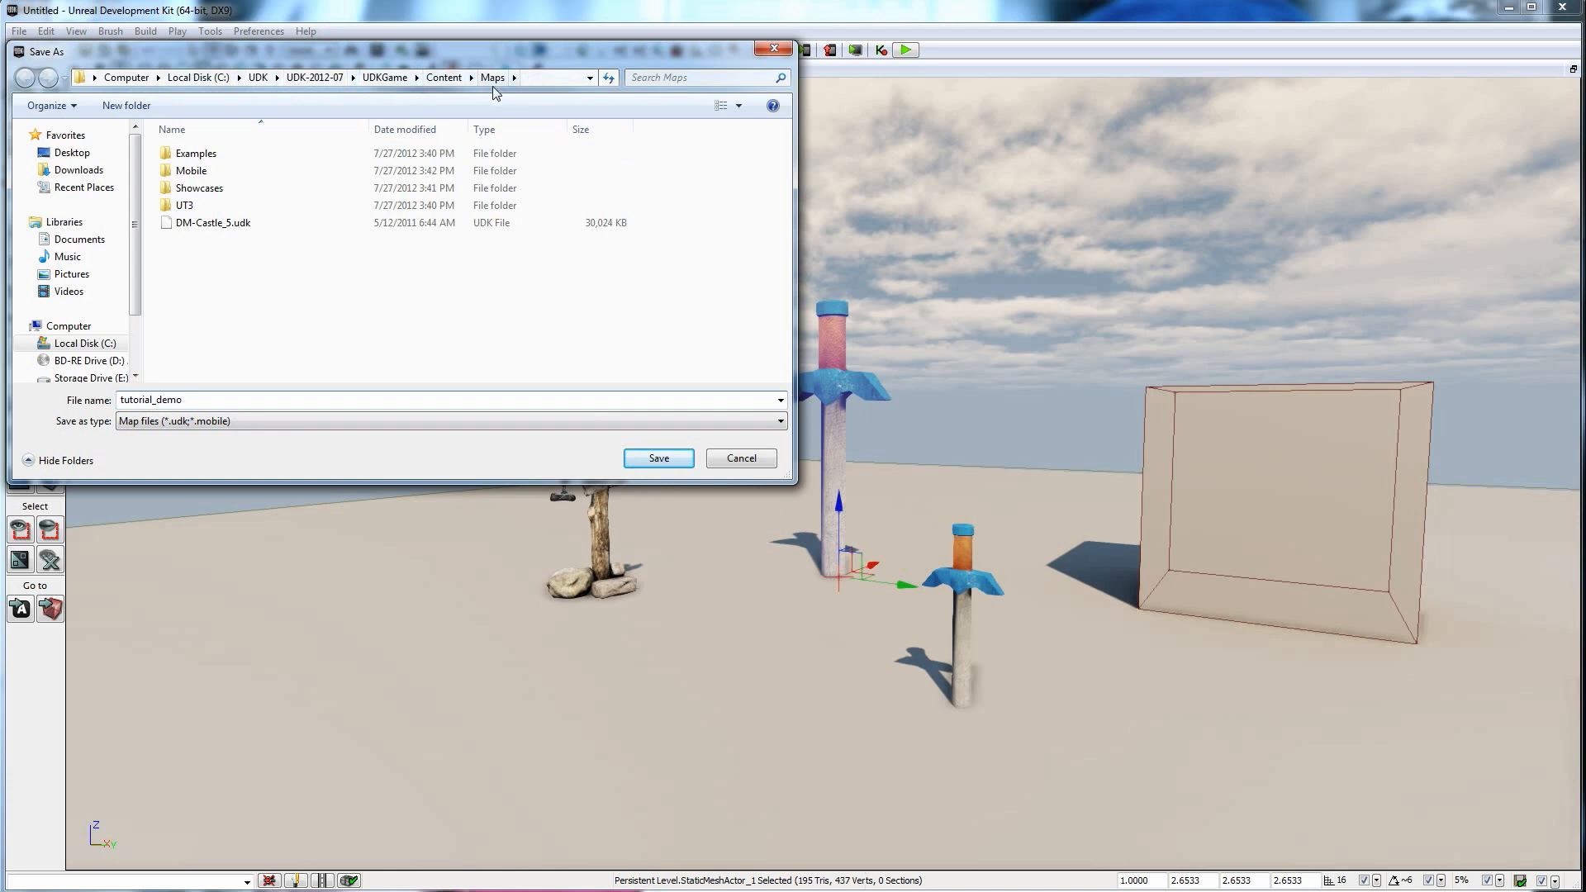
click(645, 461)
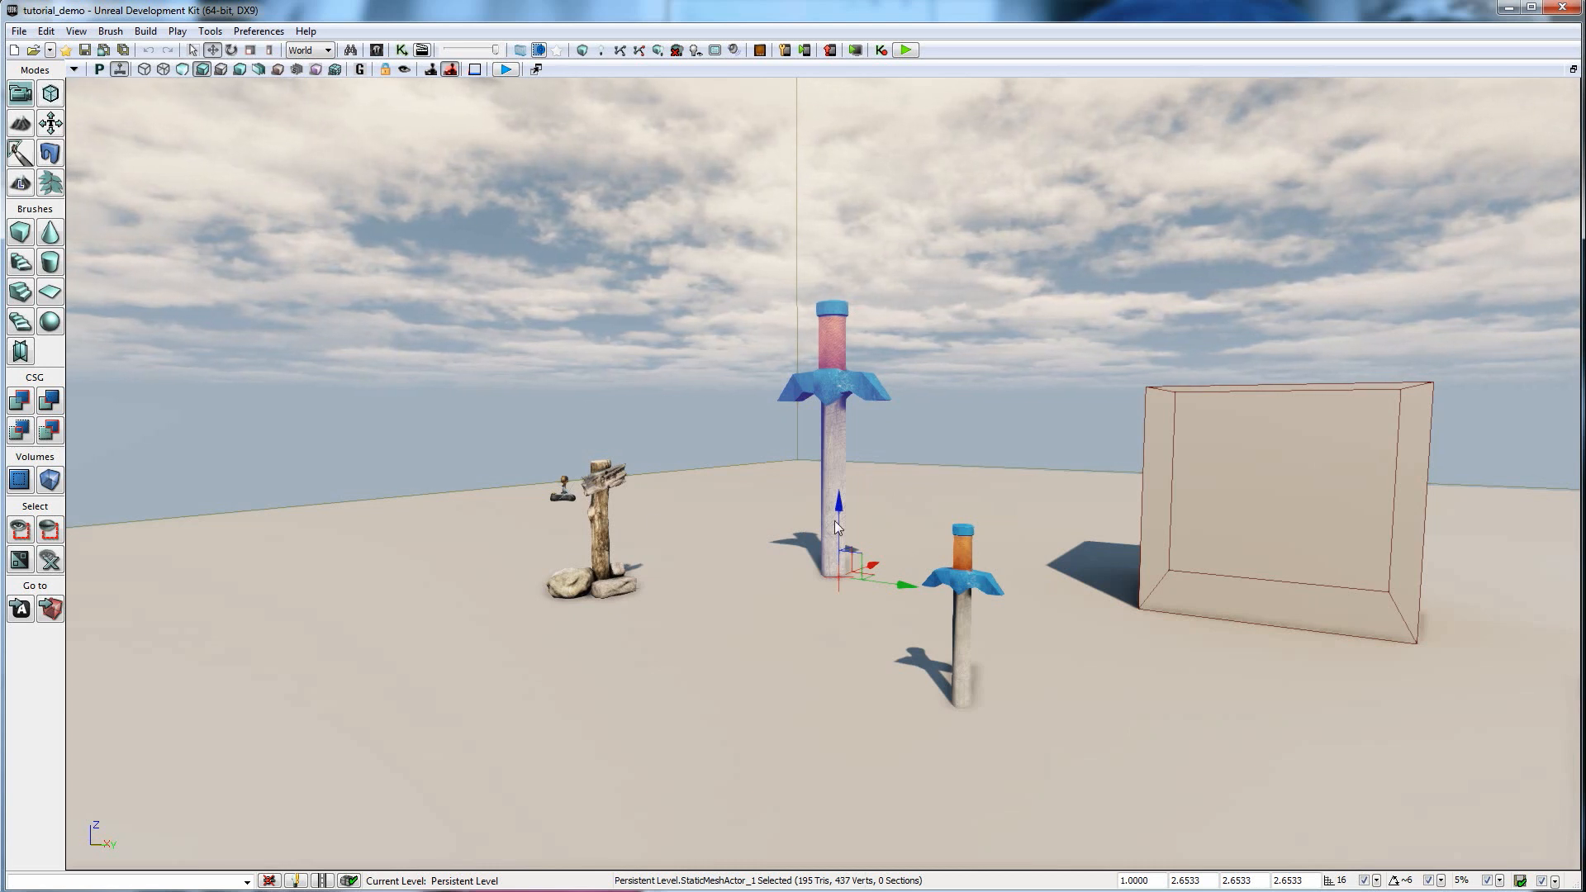
Save the tutorial package from the Content Browser as tutorial.upk in the UDKGame Content folder.
click(376, 51)
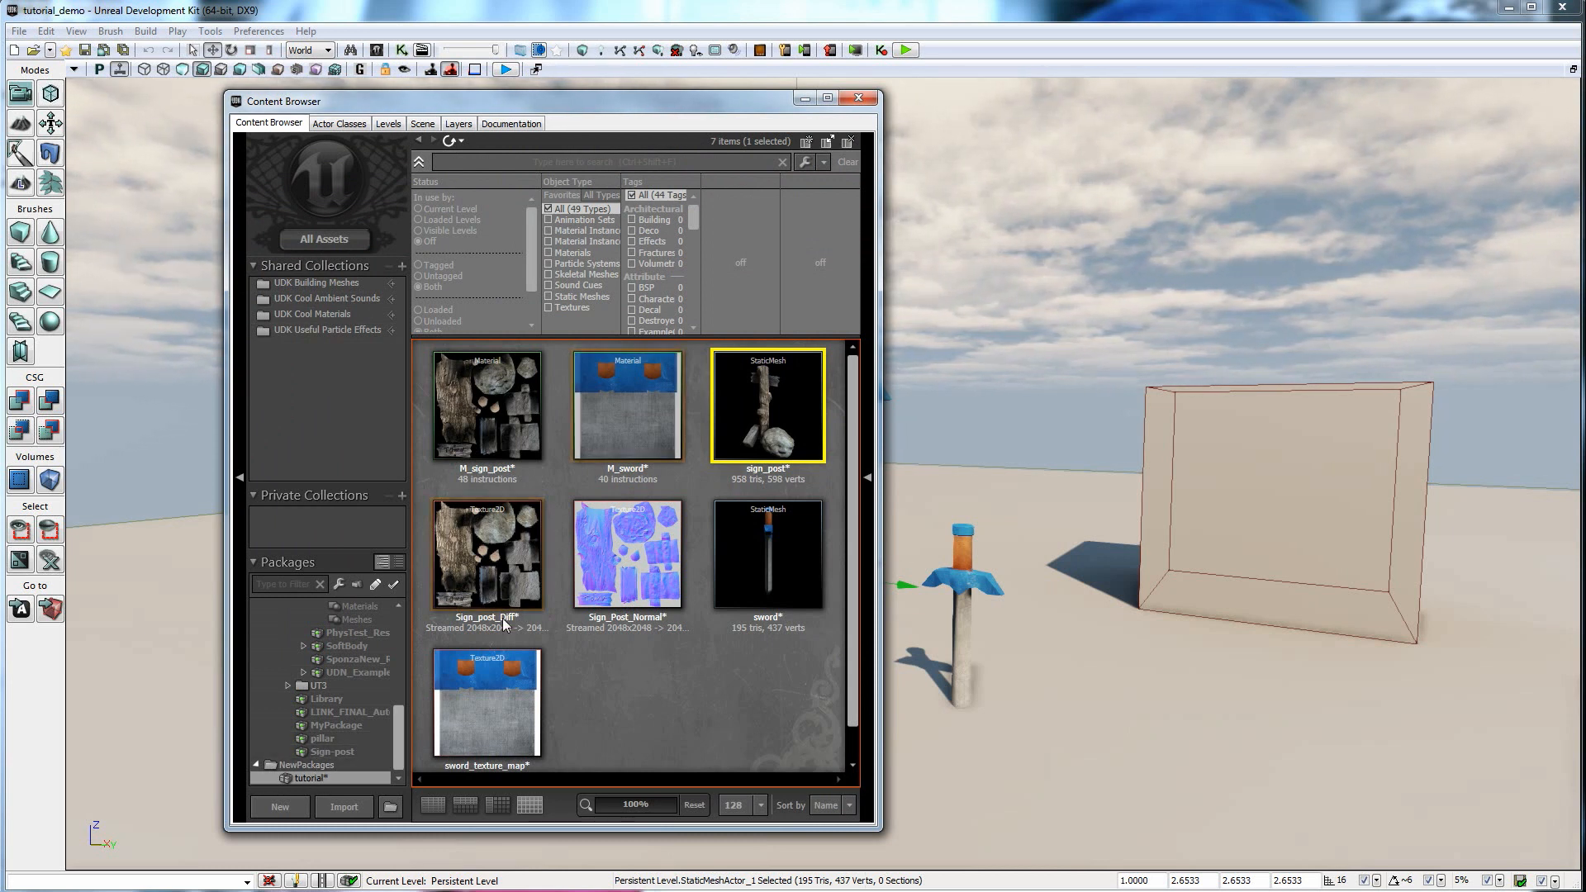
right_click(316, 783)
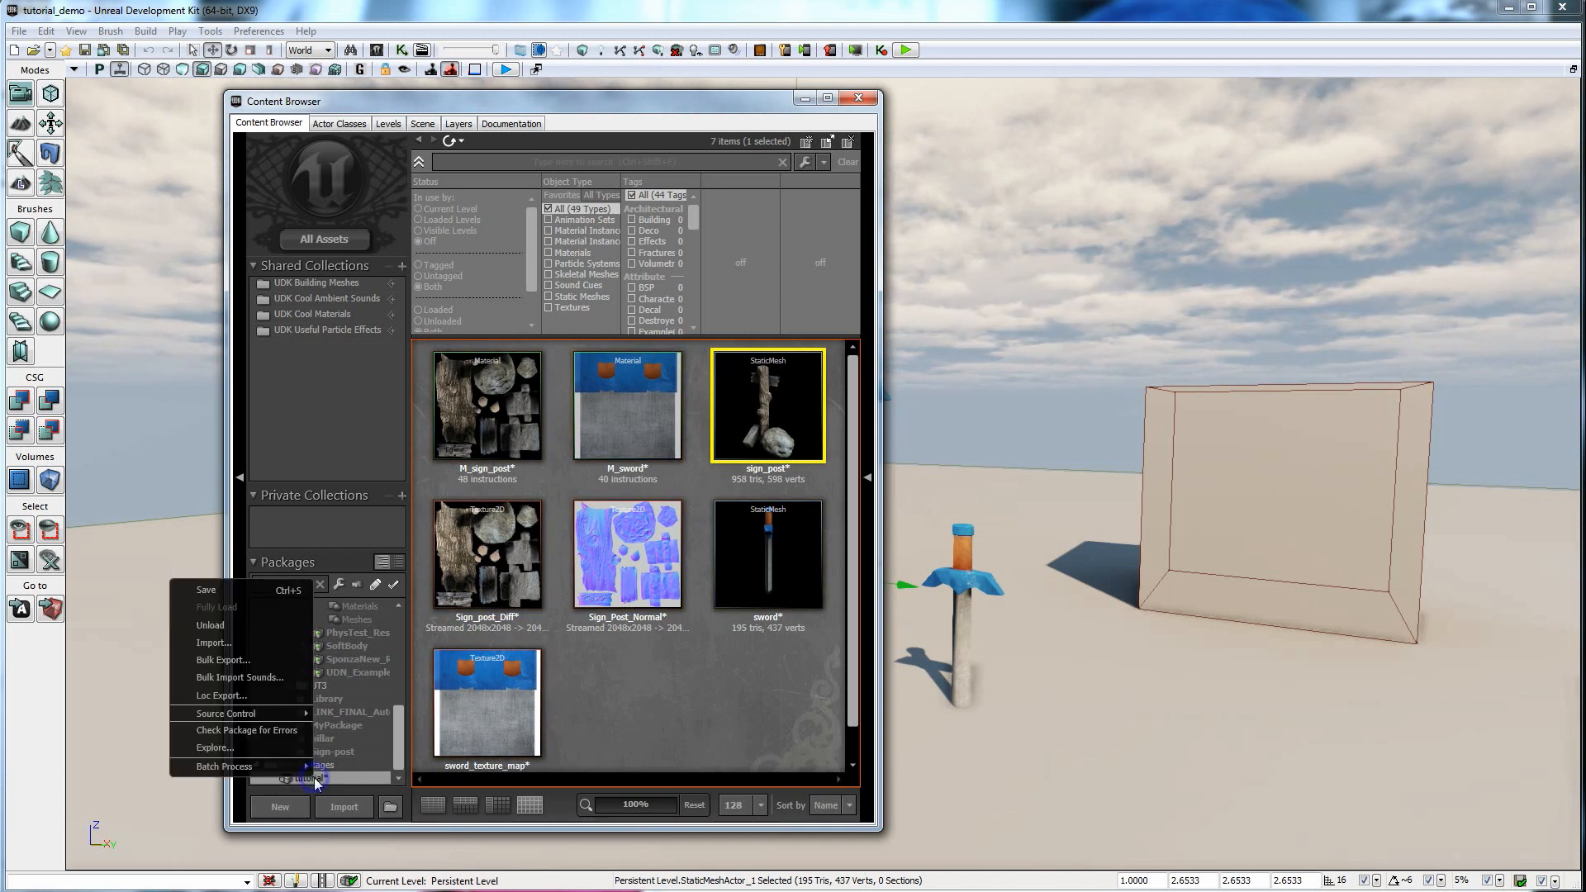
click(240, 592)
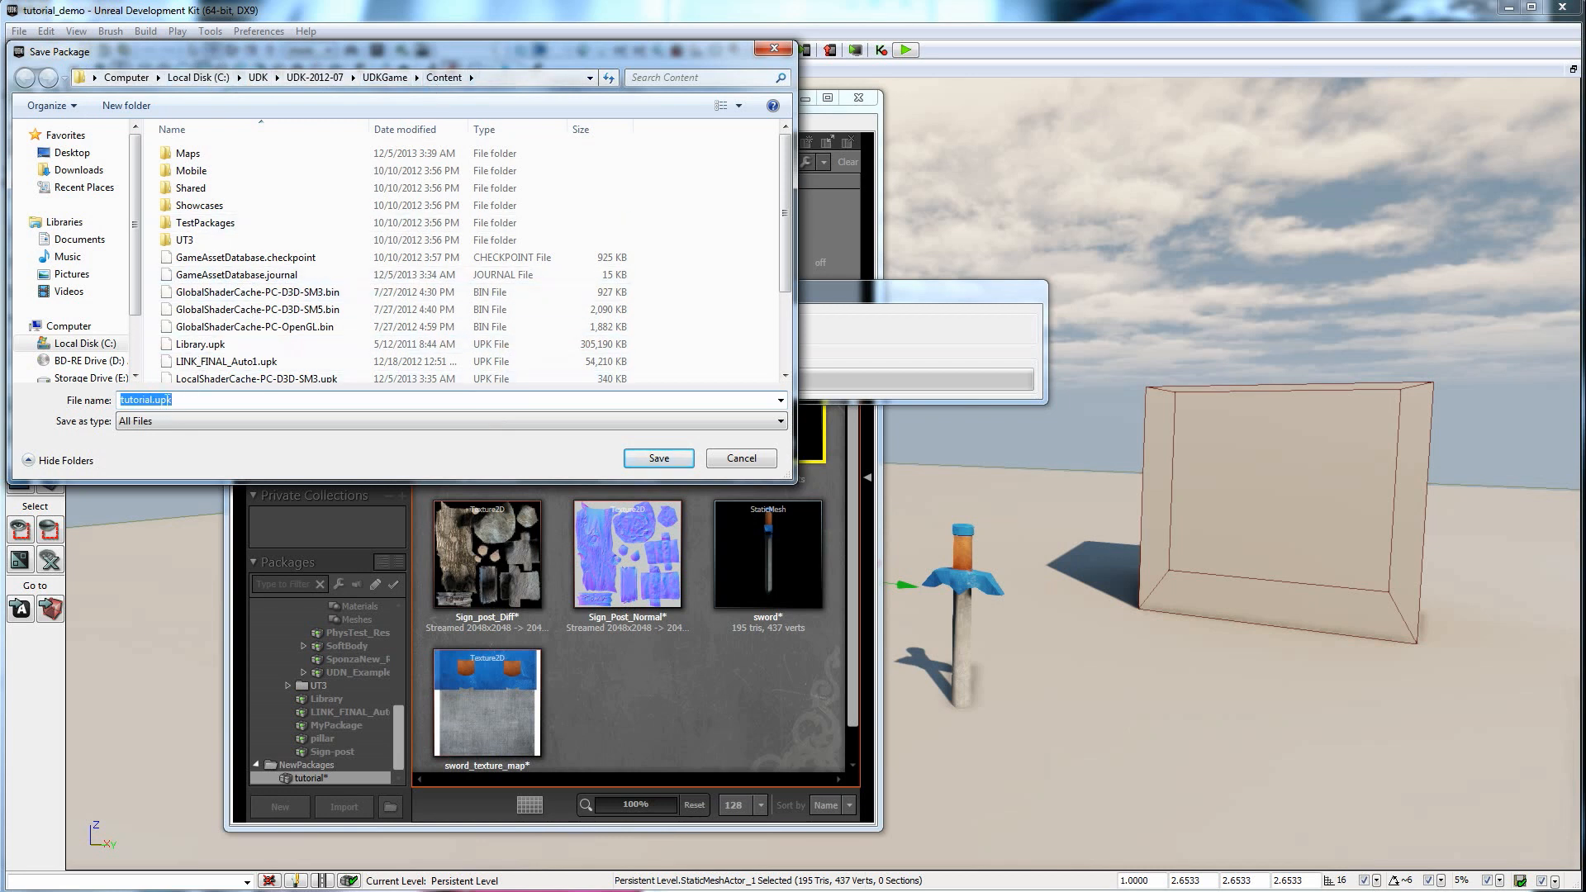
click(643, 461)
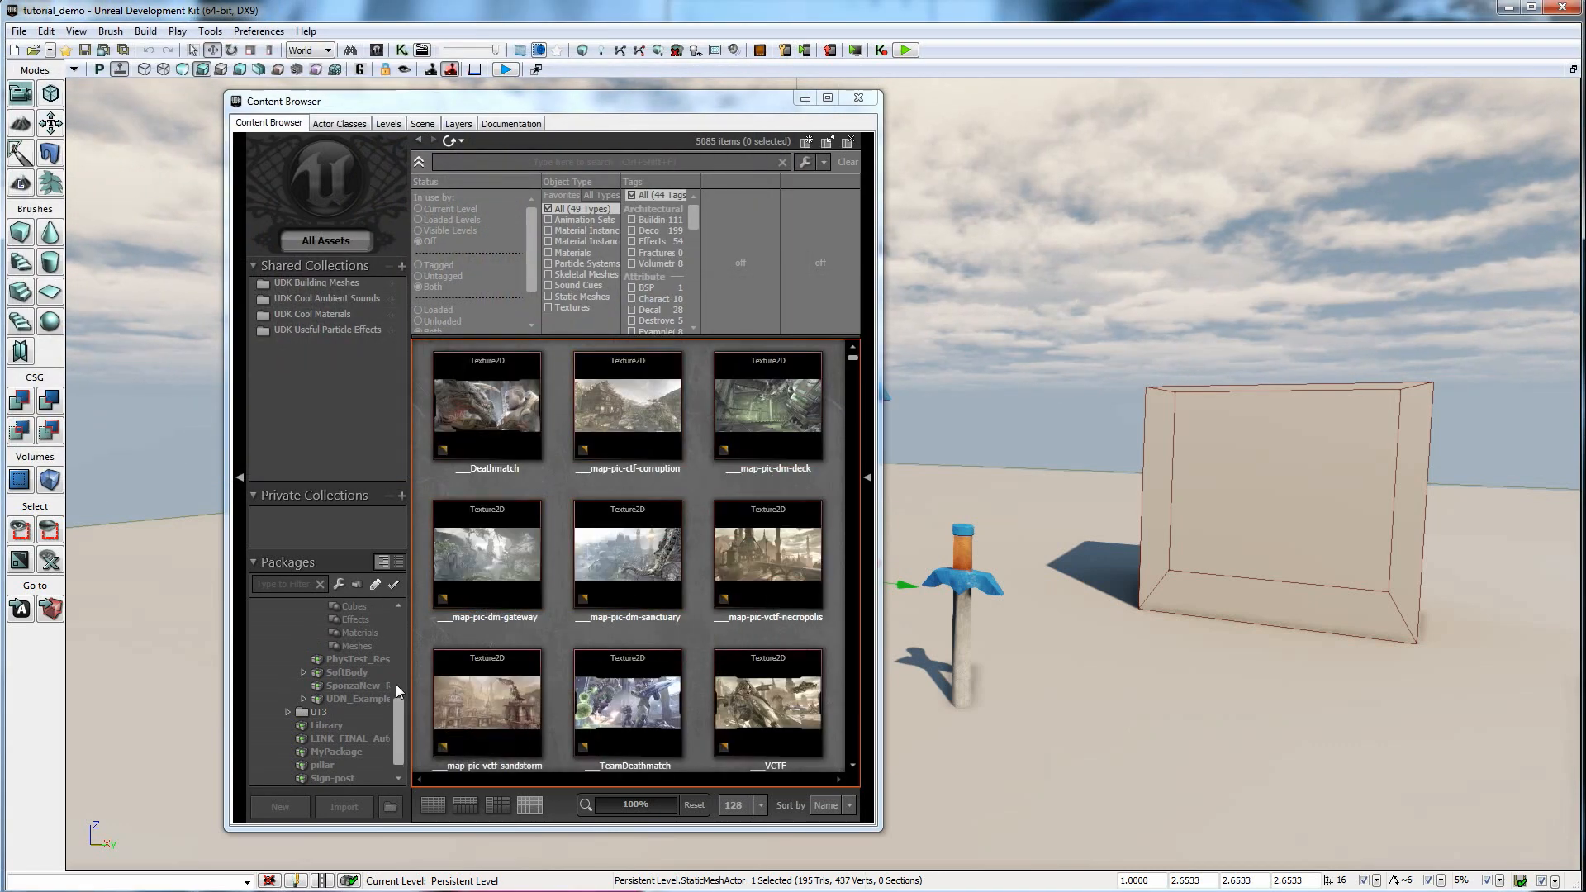
Display the tutorial package's assets again in the Content Browser and close the editor.
scroll(396, 694, down, 1)
click(329, 779)
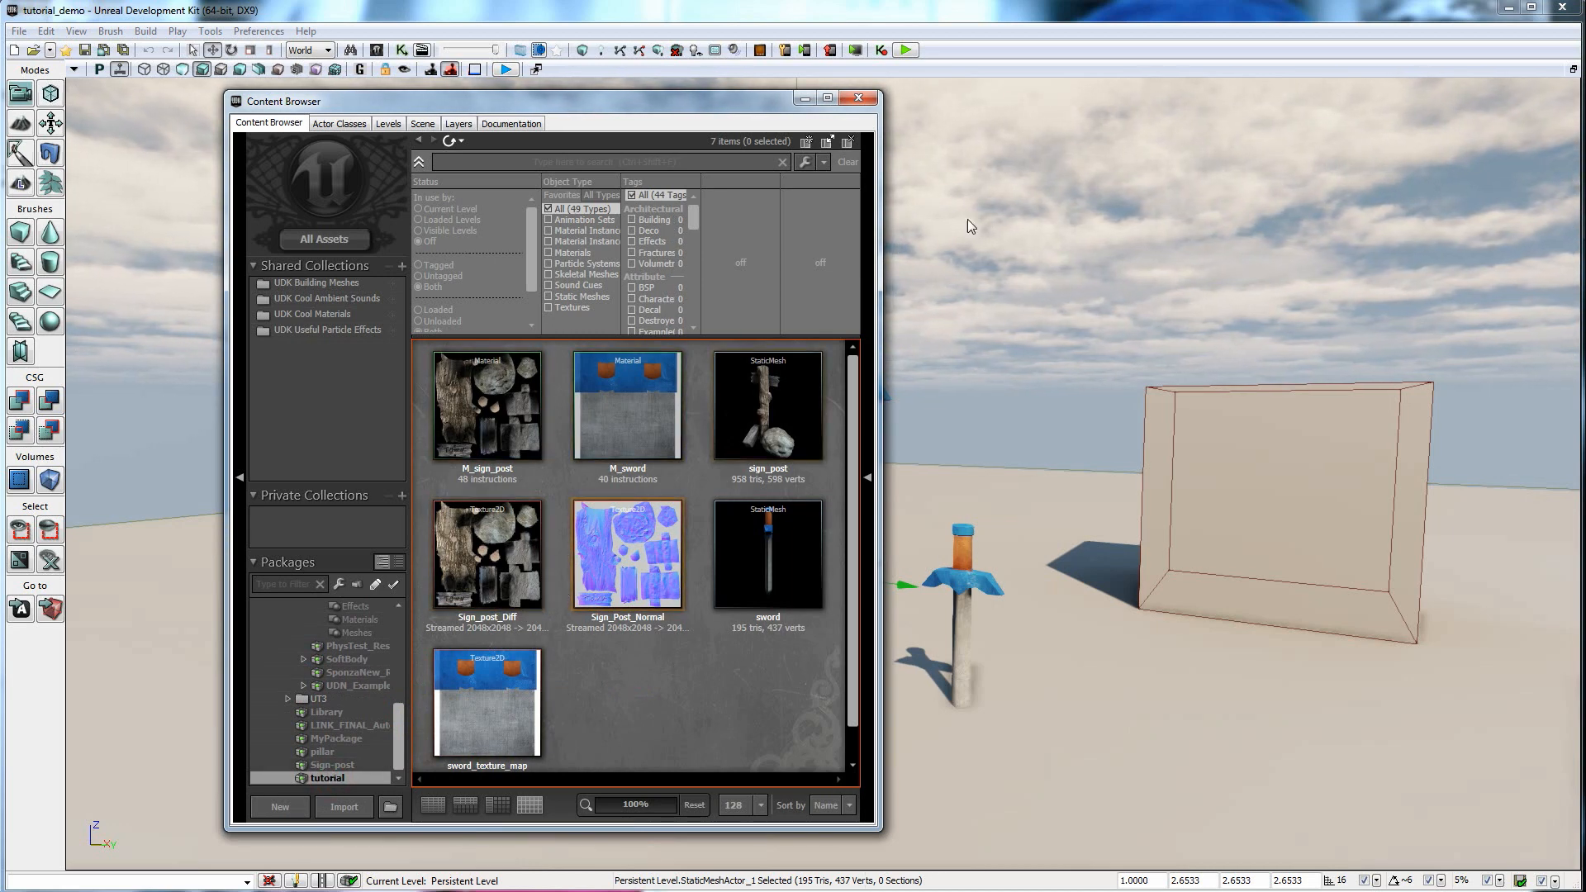
click(1562, 10)
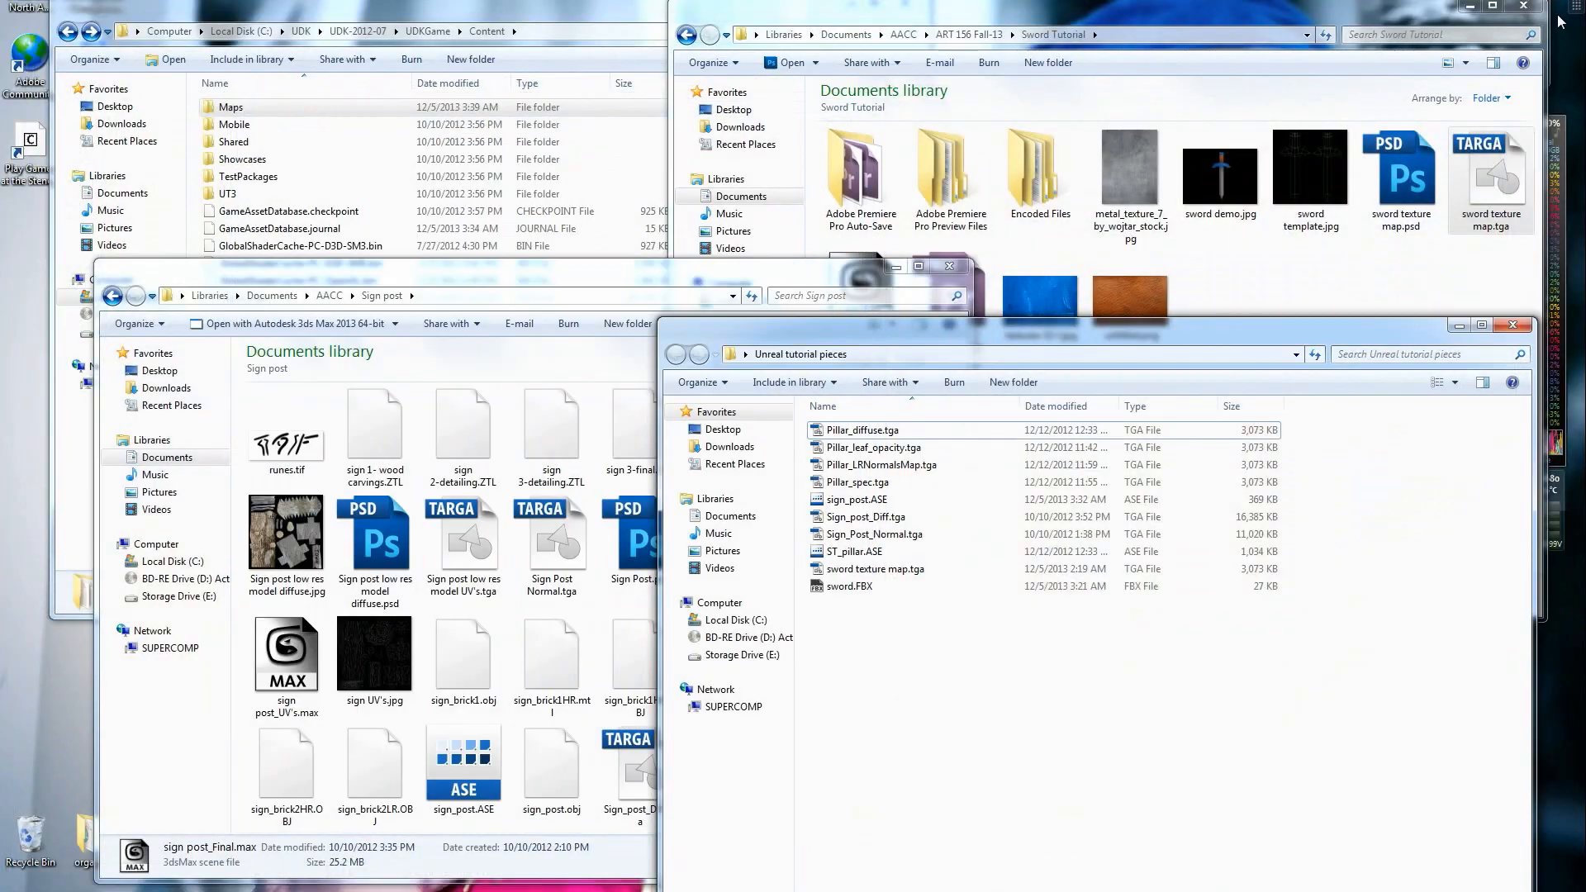
Browse in Windows Explorer from Computer through Local Disk (C:) to the UDK\UDK-2012-07\UDKGame\Content folder.
click(549, 13)
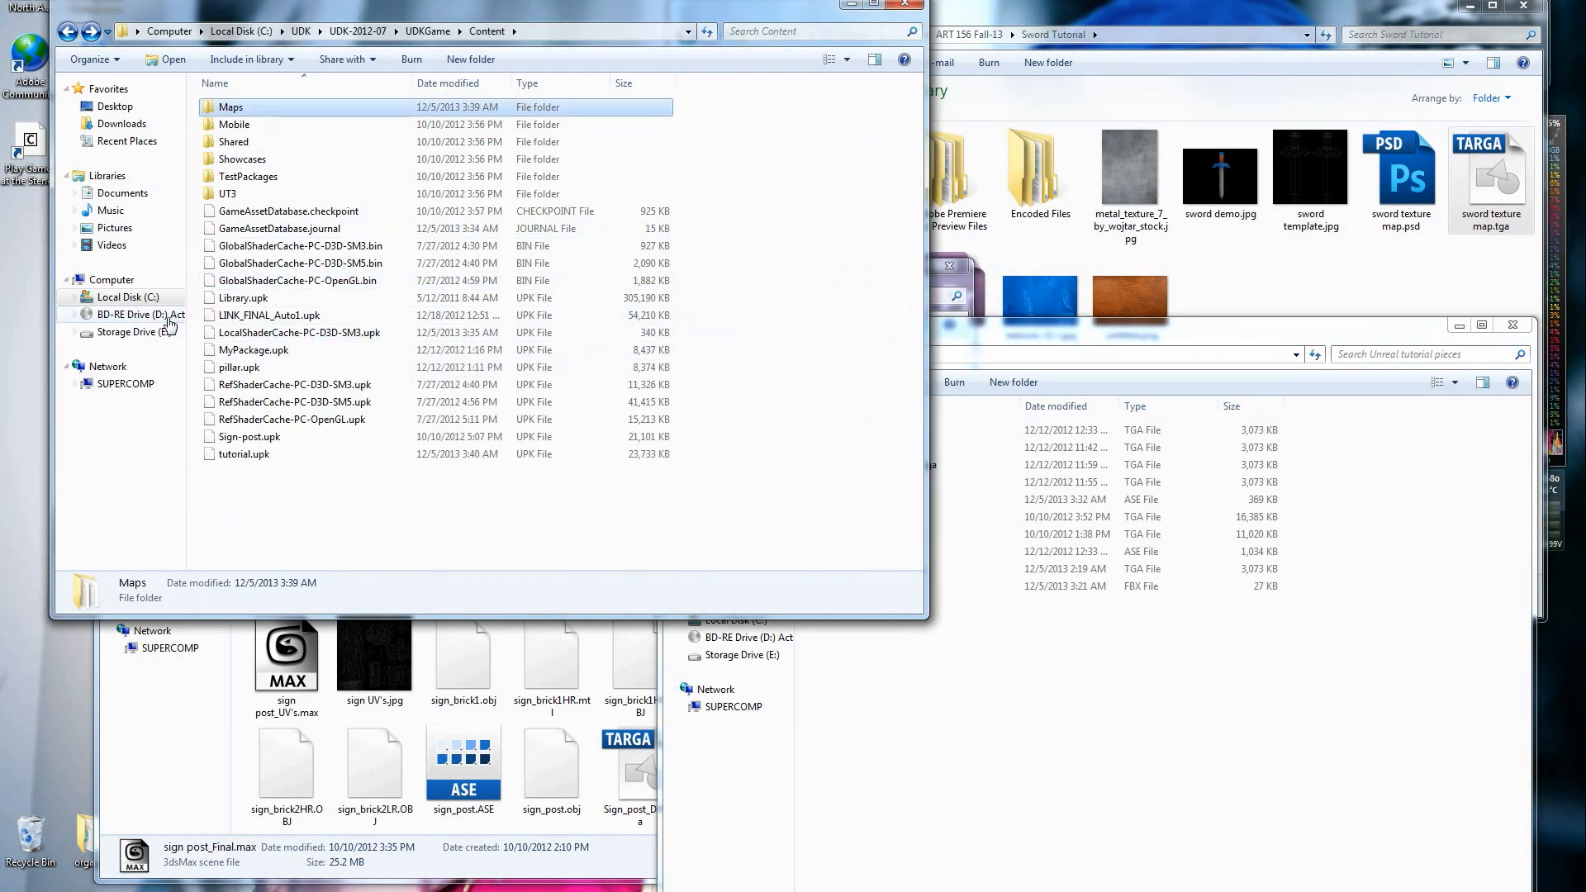
click(112, 282)
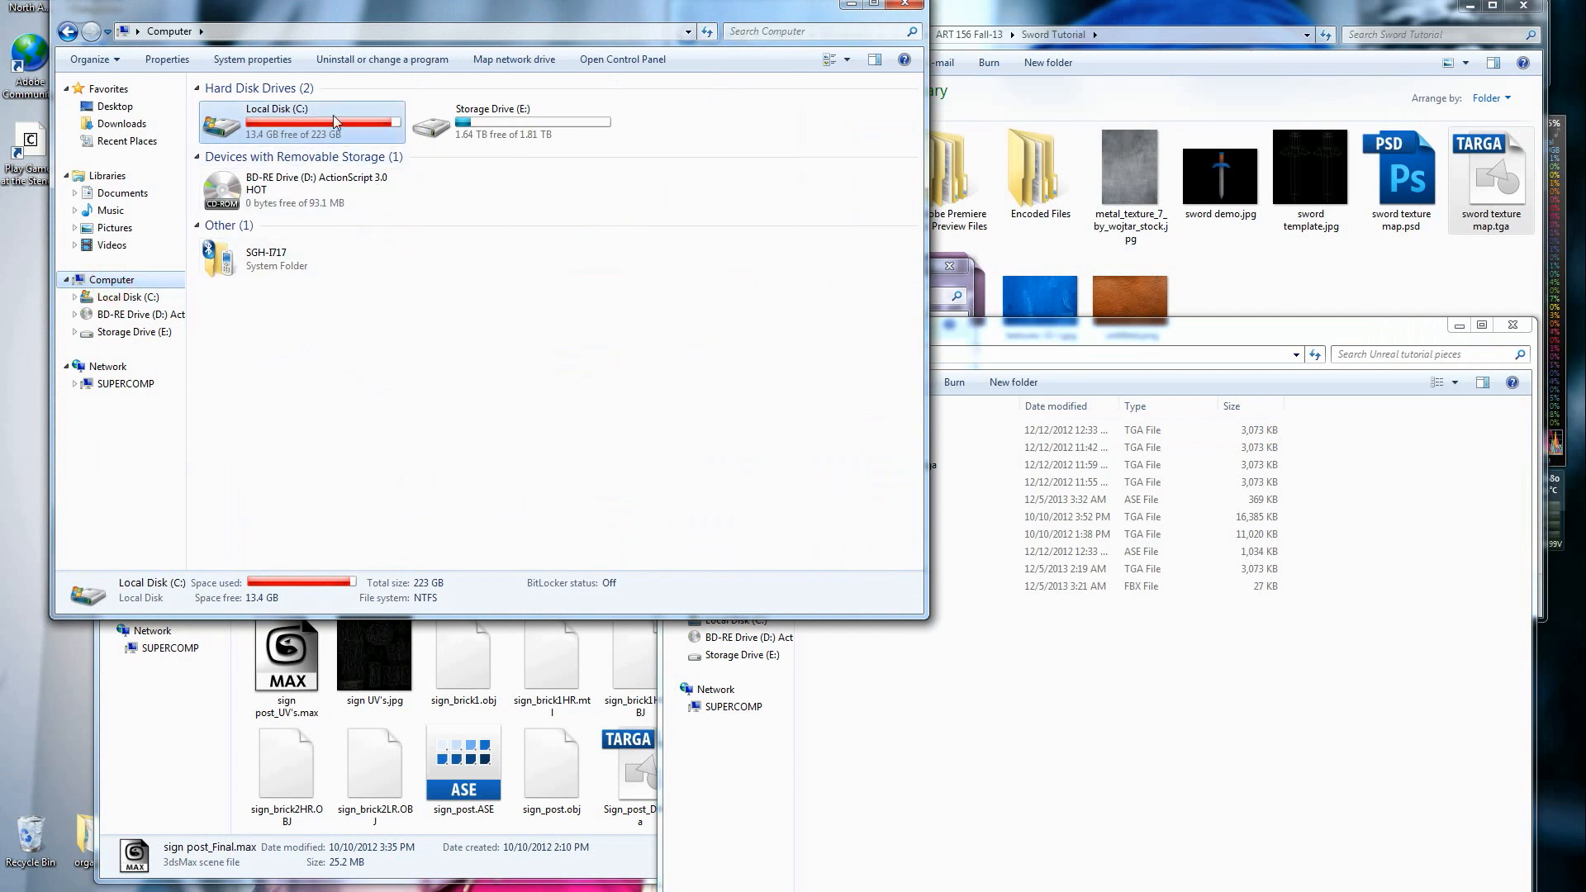
double_click(307, 135)
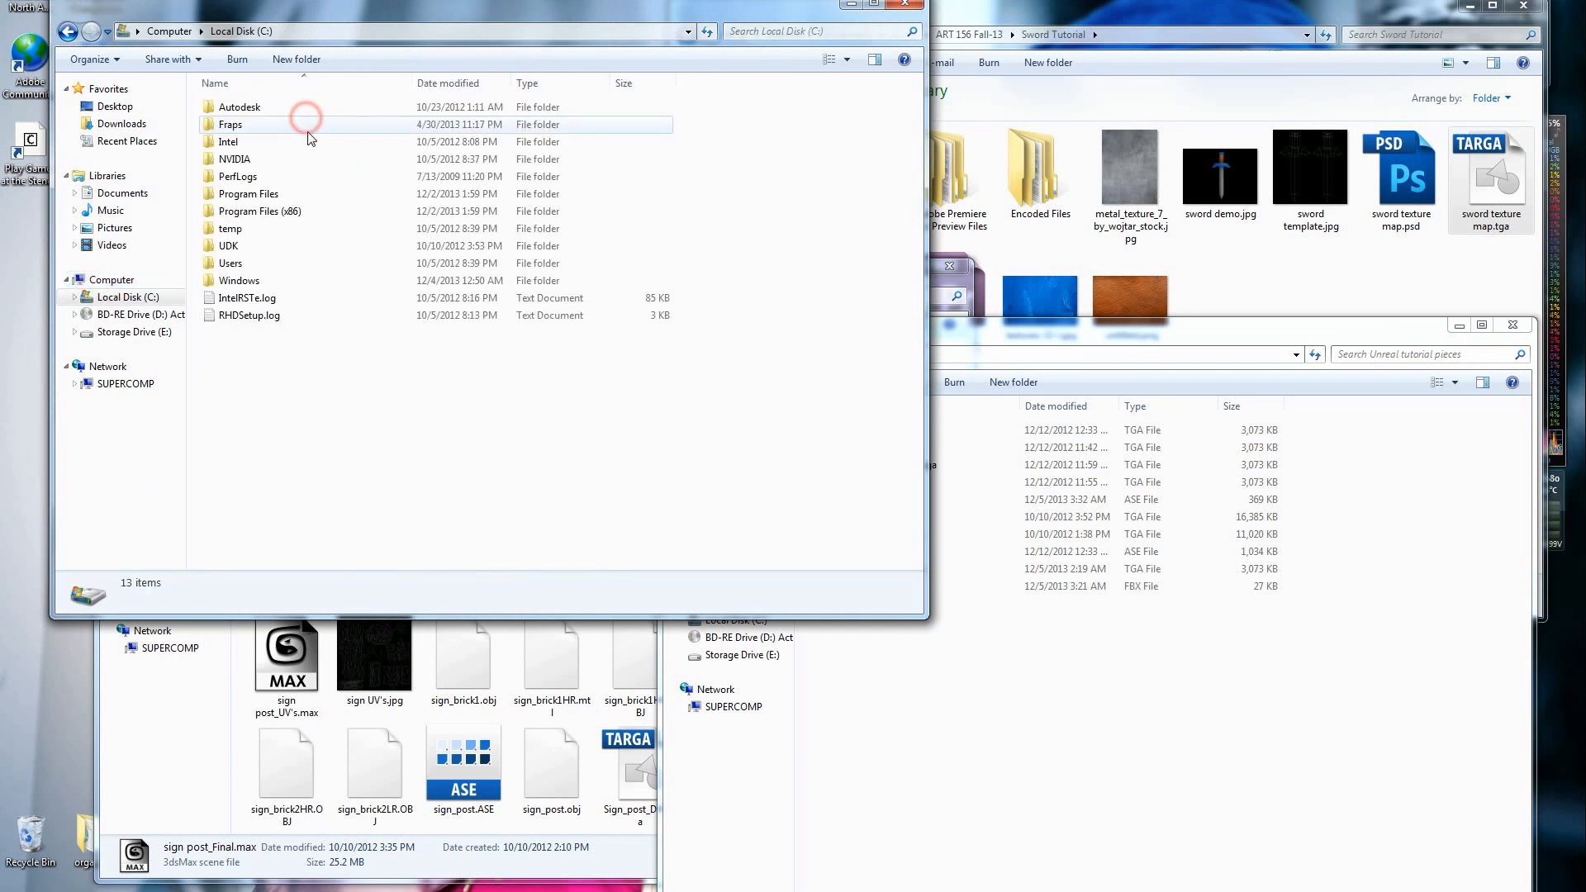
double_click(231, 248)
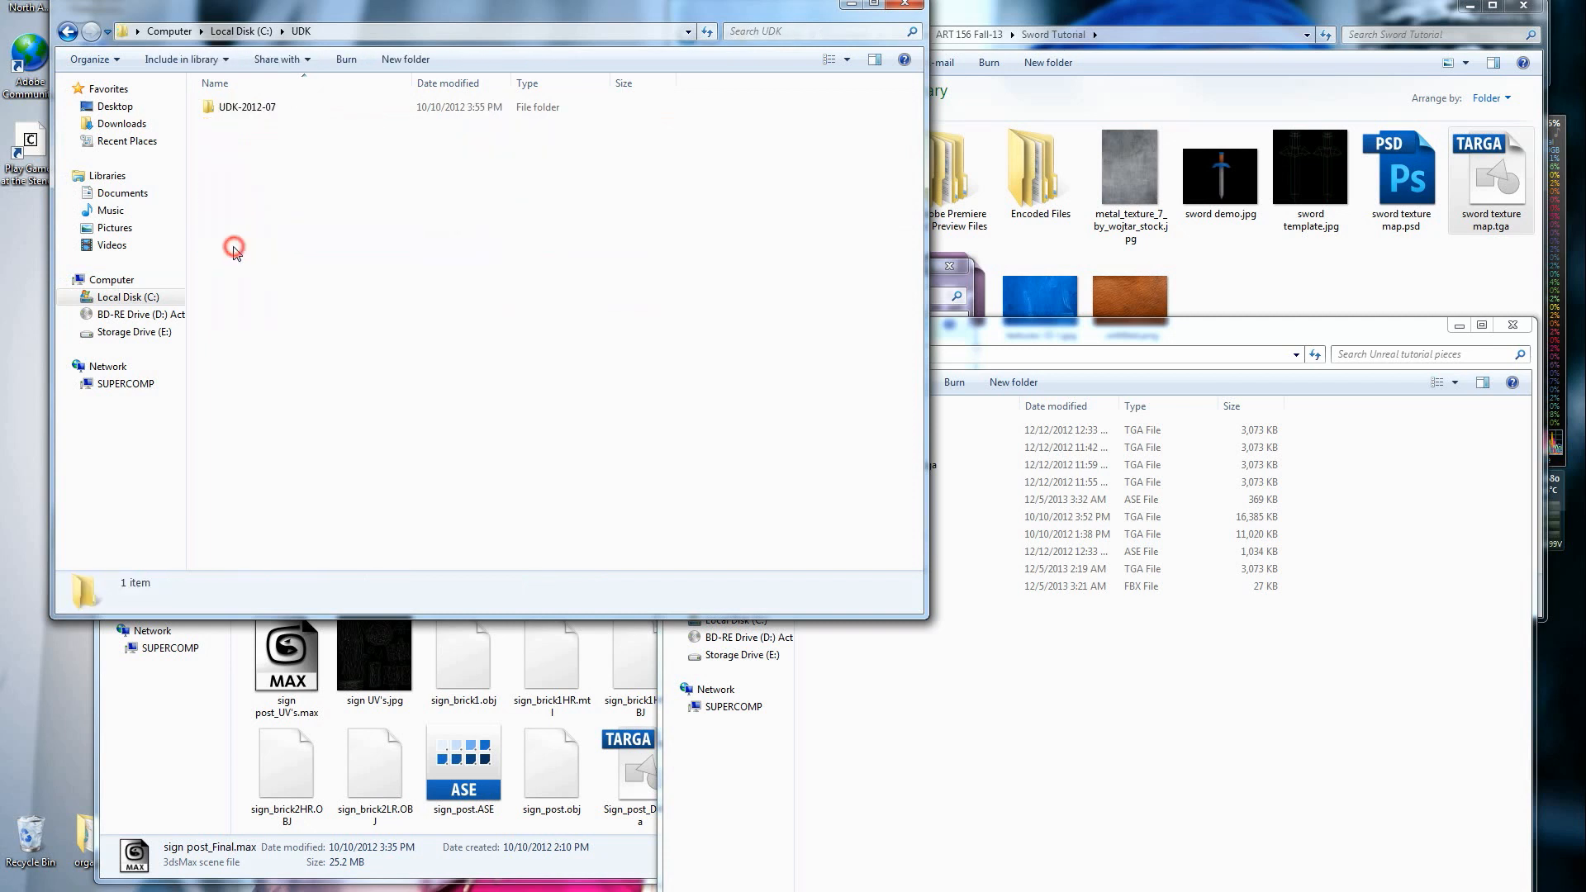
double_click(254, 112)
double_click(248, 162)
click(246, 163)
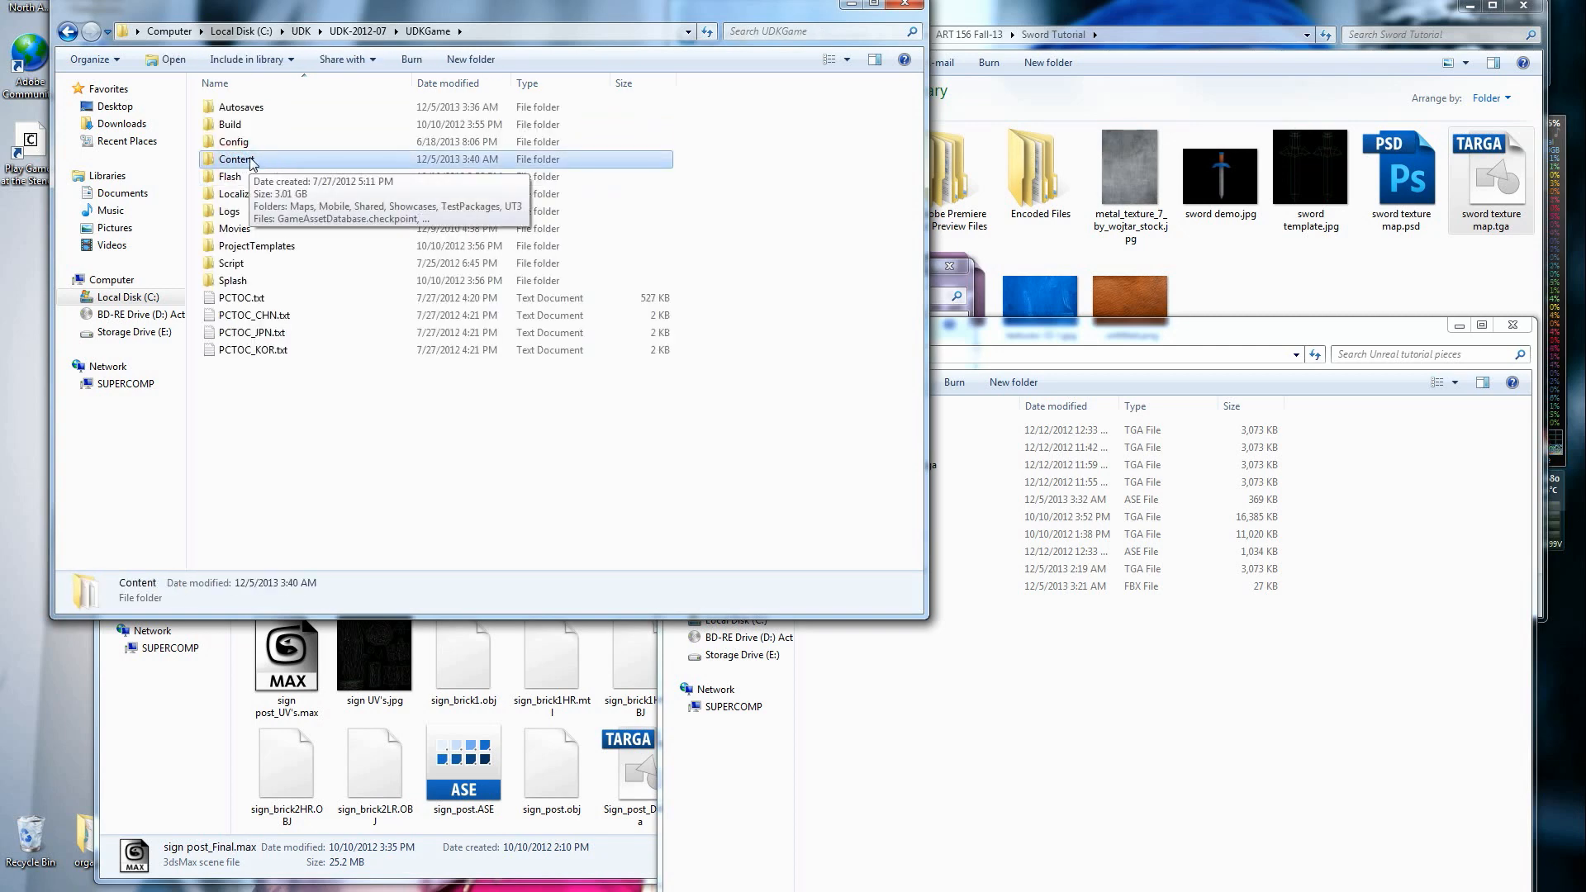
double_click(254, 161)
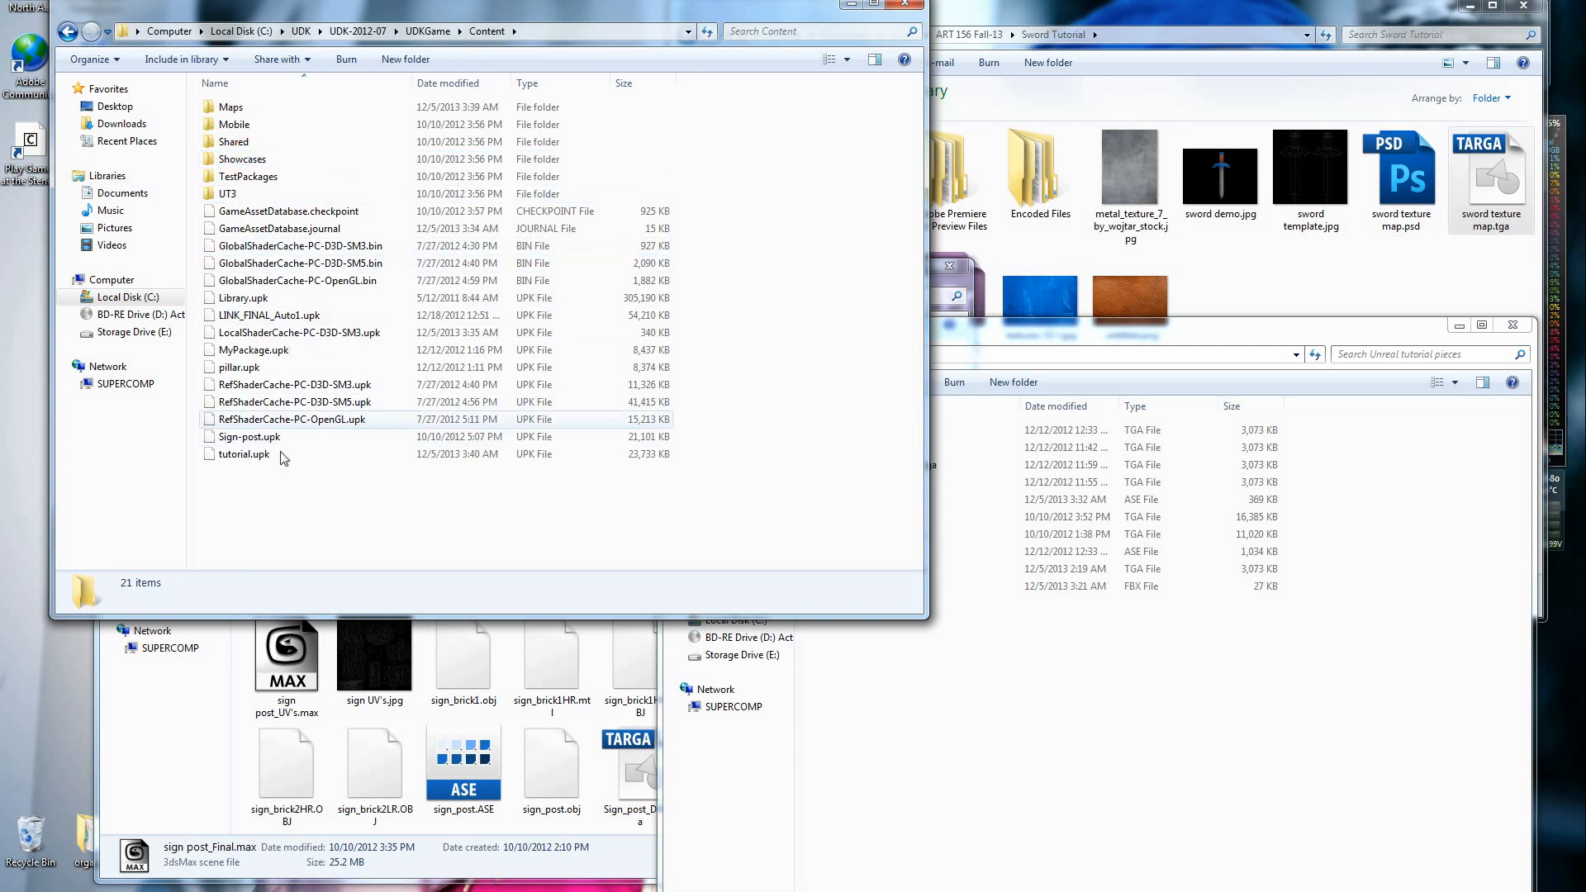
Check tutorial.upk in the Content folder and tutorial_demo.udk in the Maps folder, returning to Content.
click(260, 461)
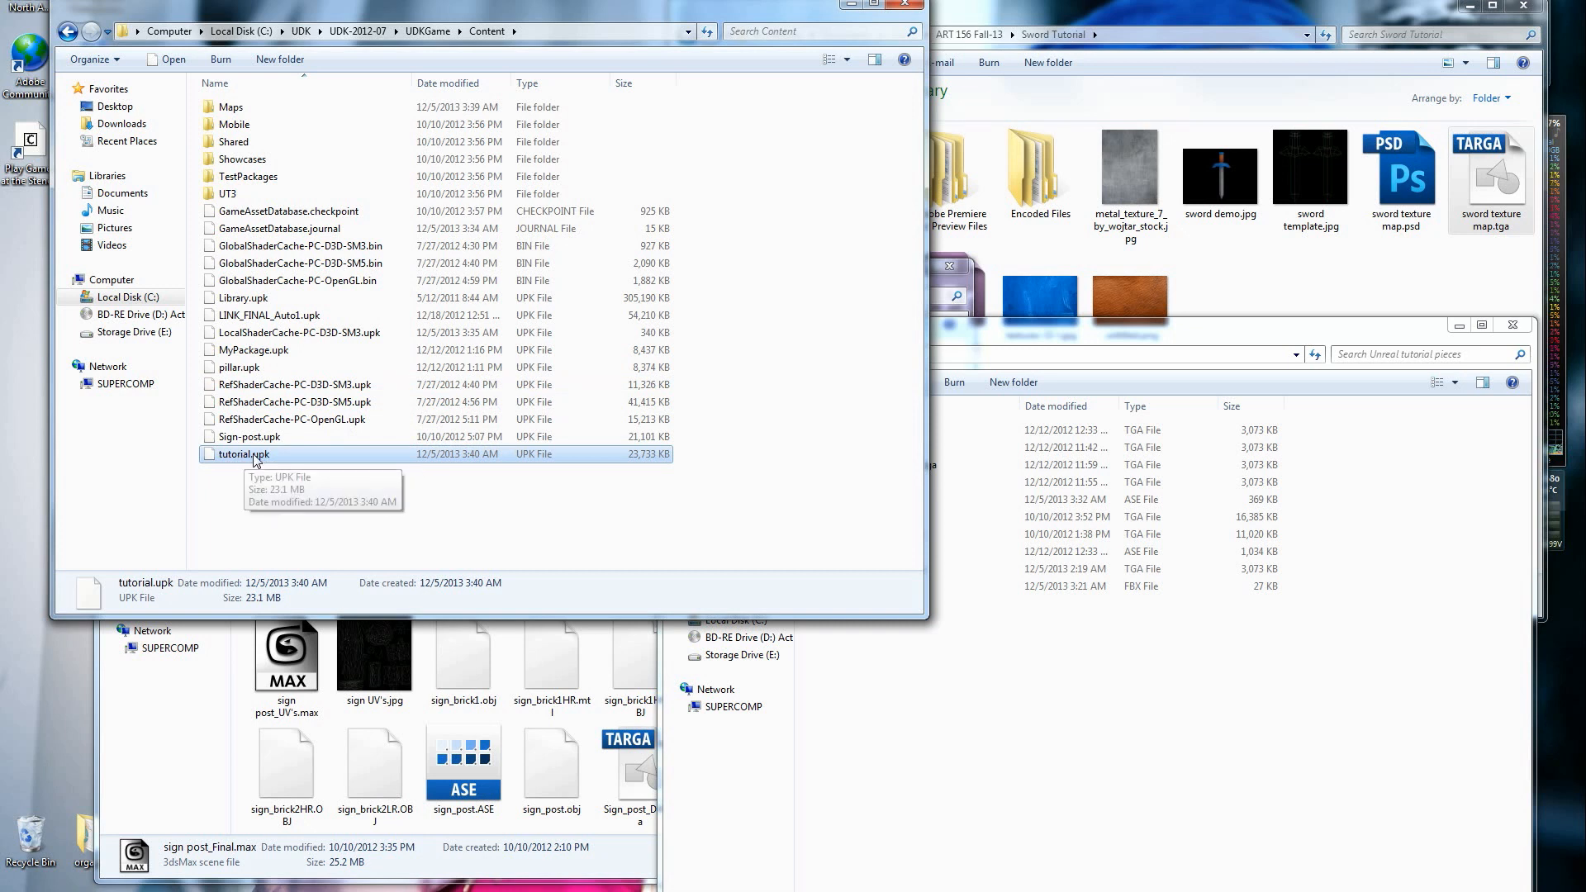
double_click(232, 110)
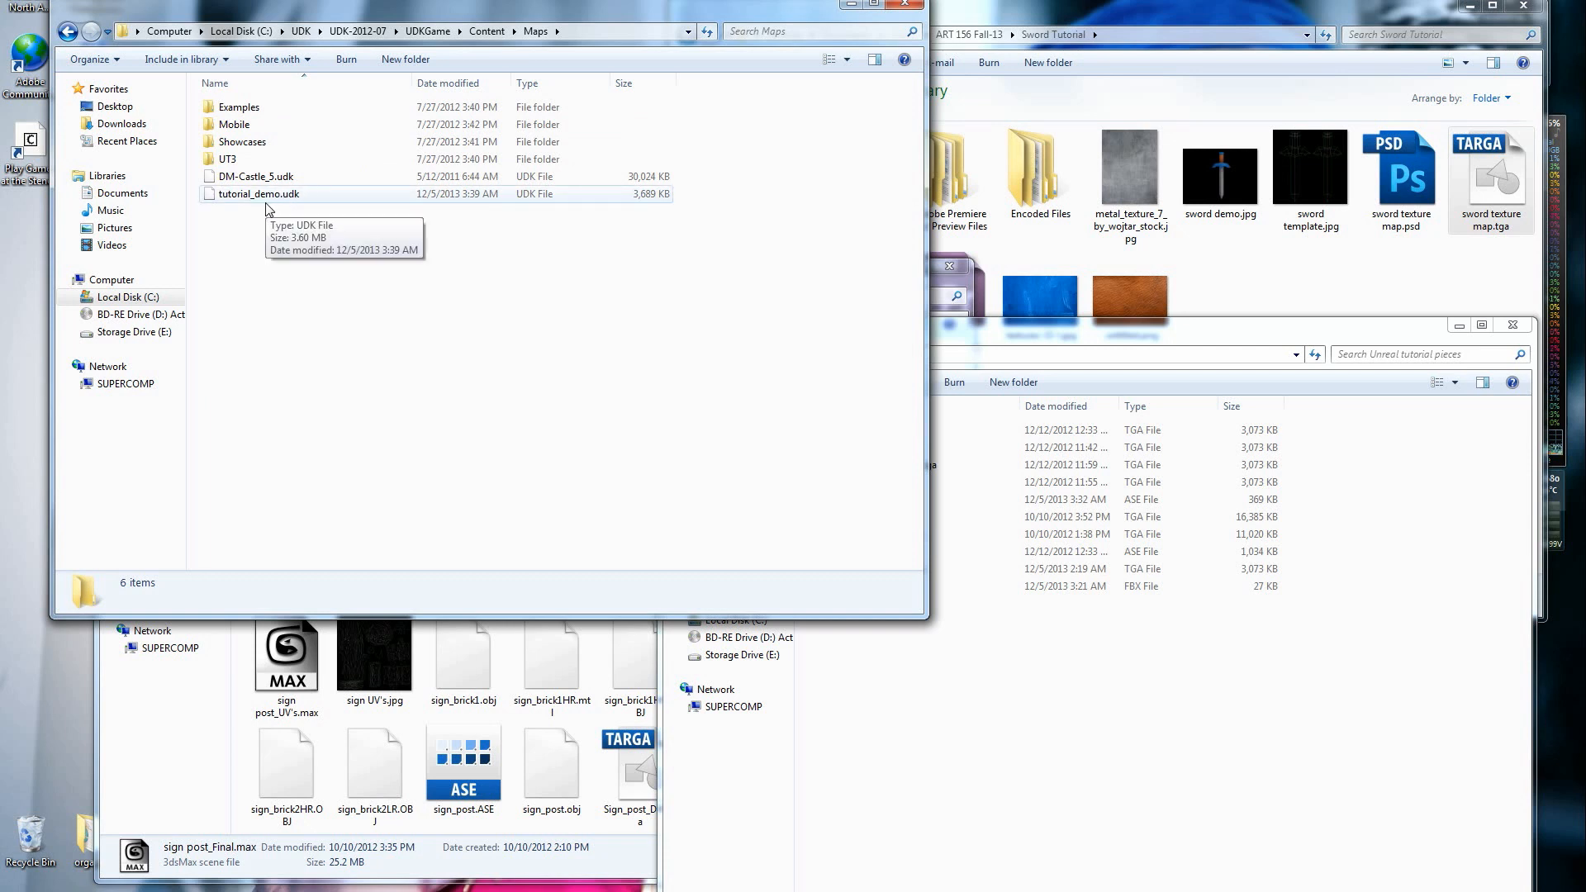
click(68, 32)
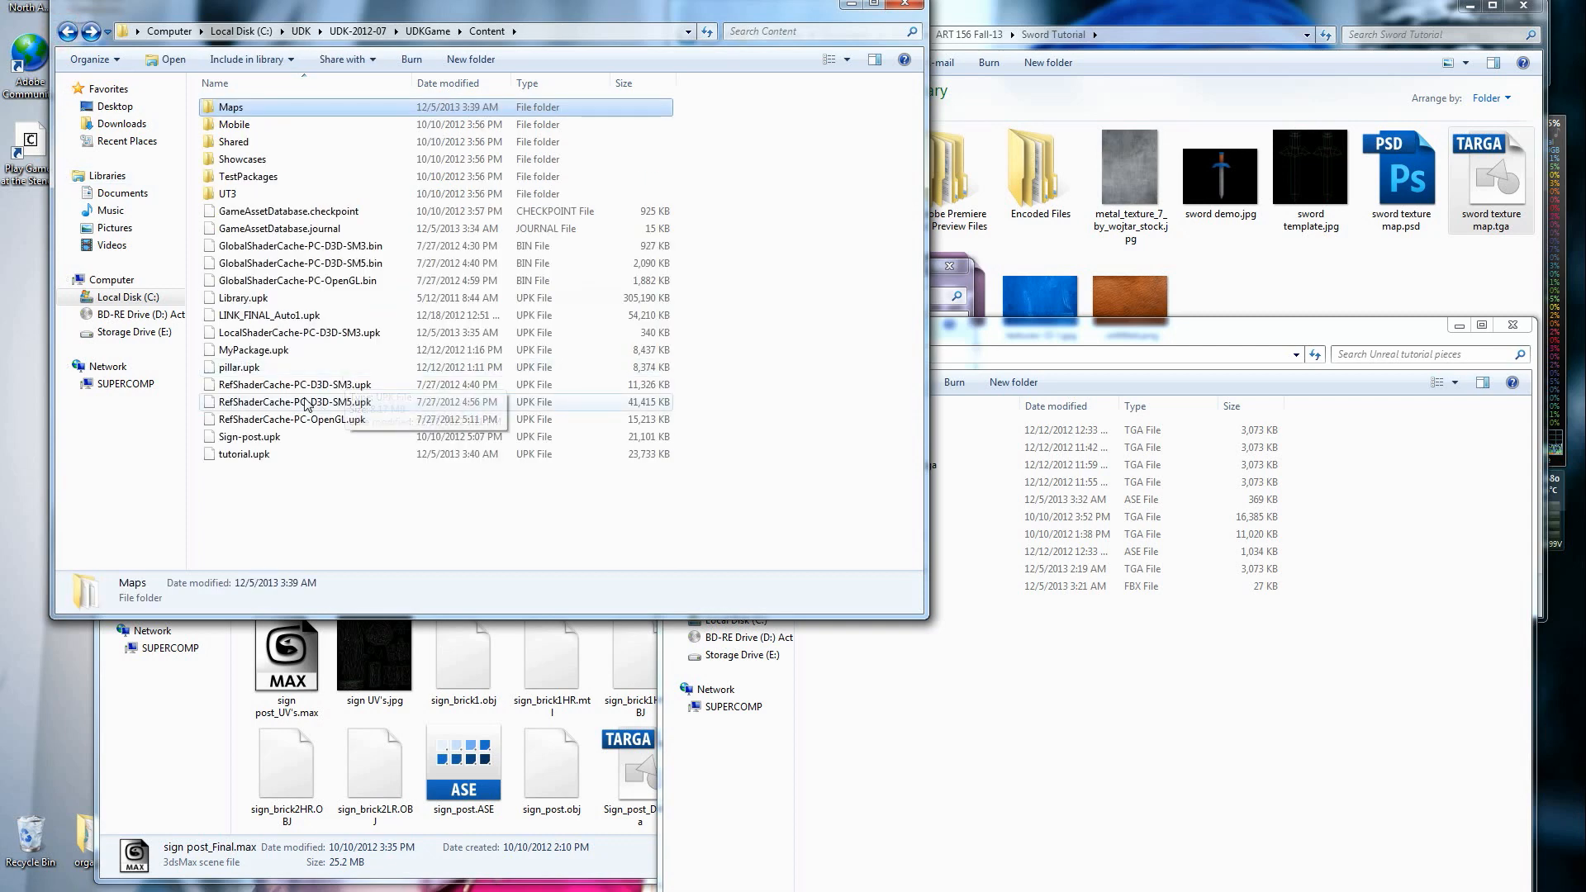
Move tutorial.upk out of the Content folder onto the desktop.
right_click(232, 456)
click(267, 460)
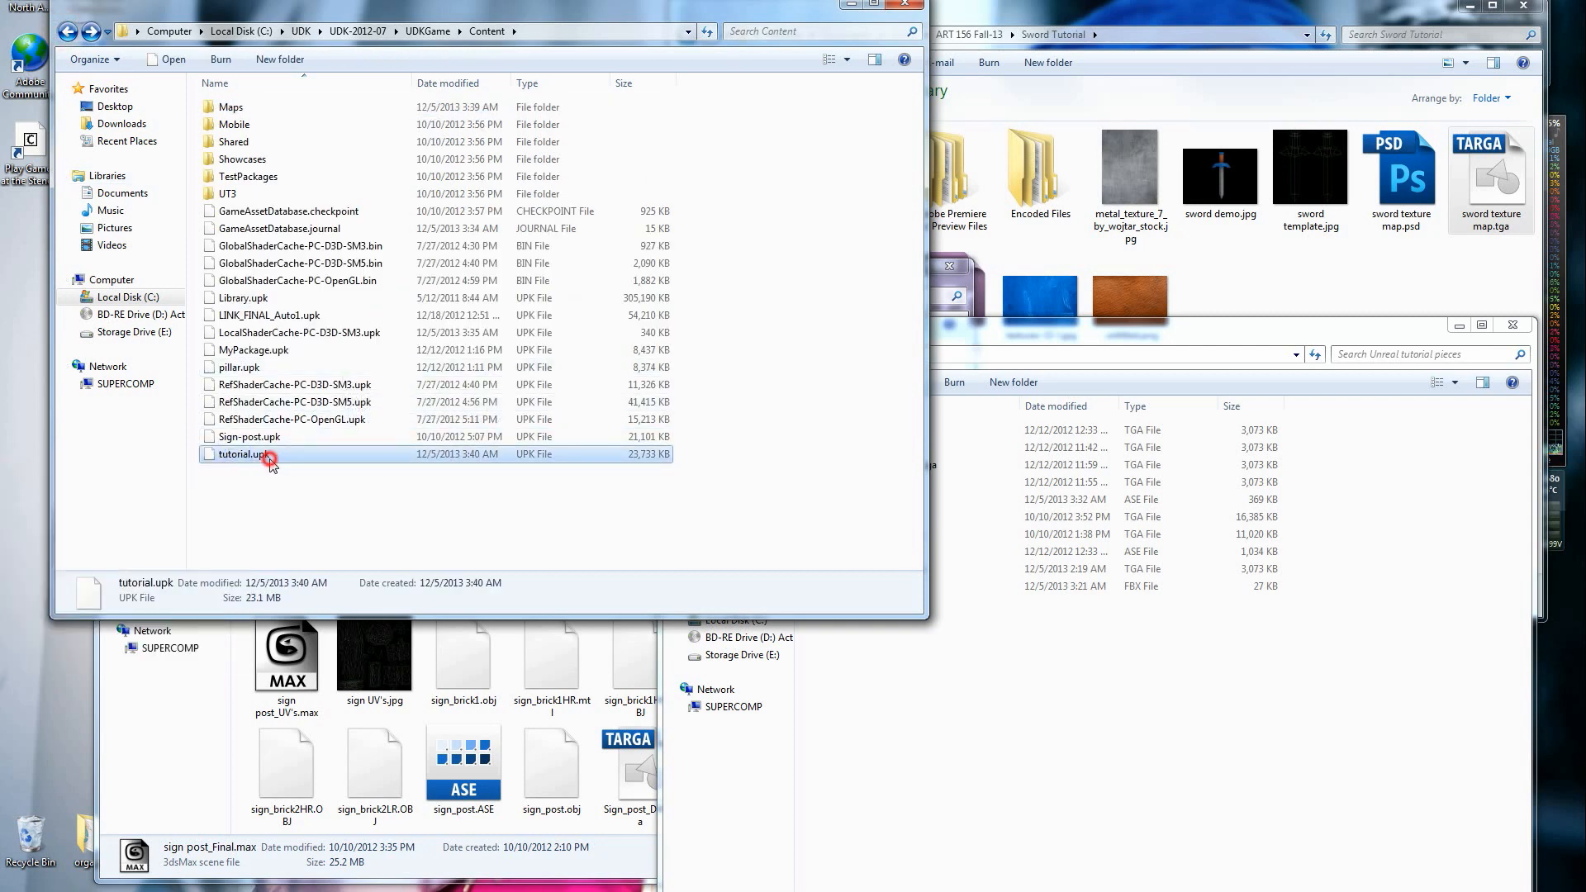
click(232, 473)
drag(231, 455, 58, 681)
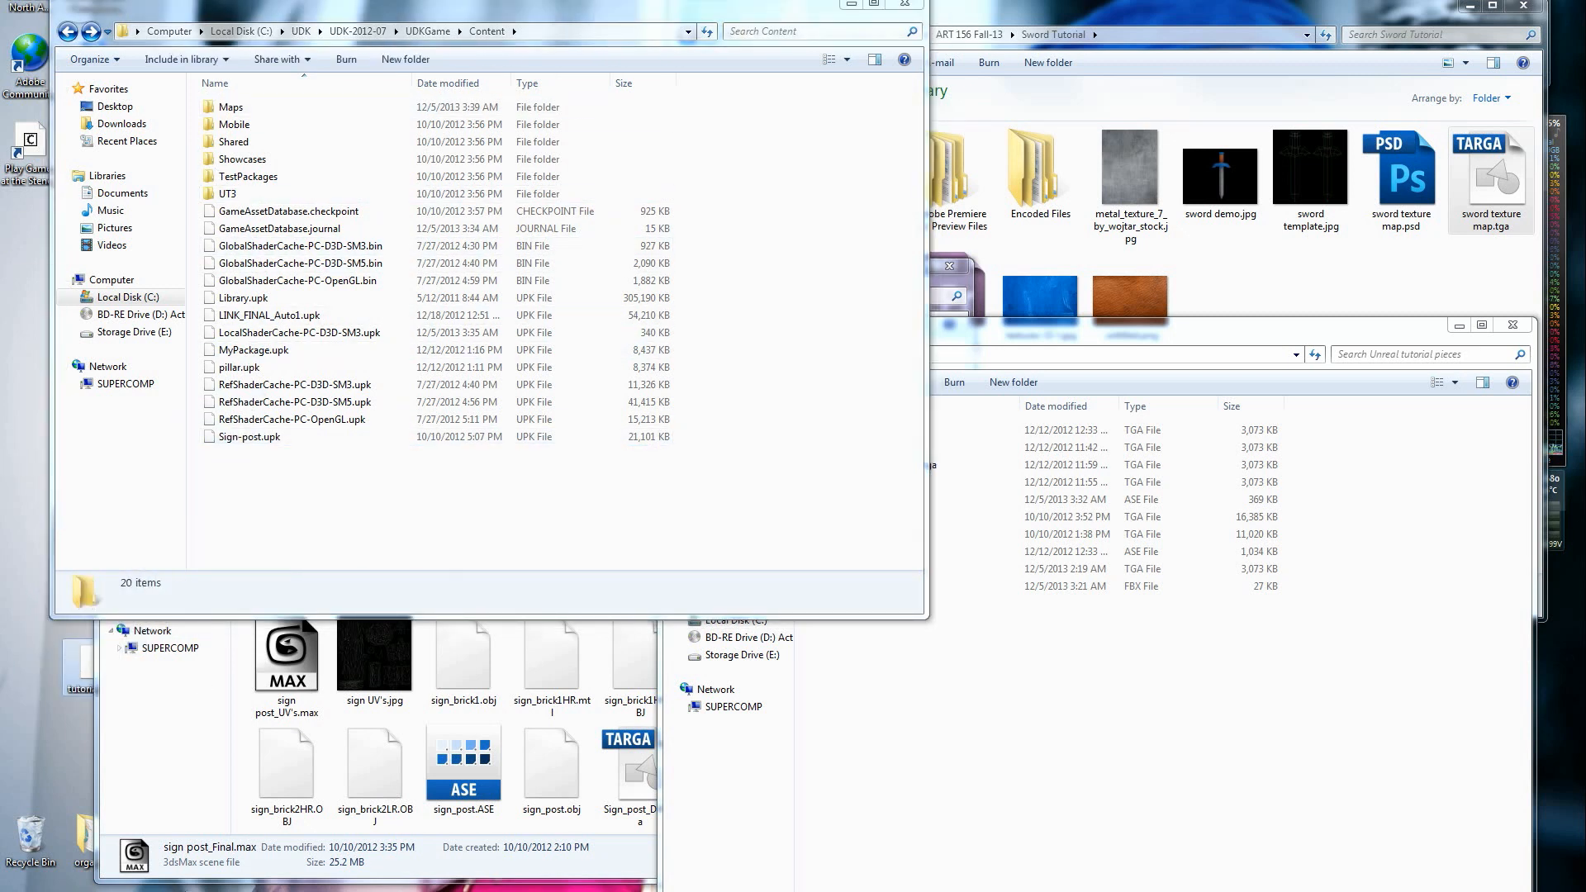
key(super)
click(439, 481)
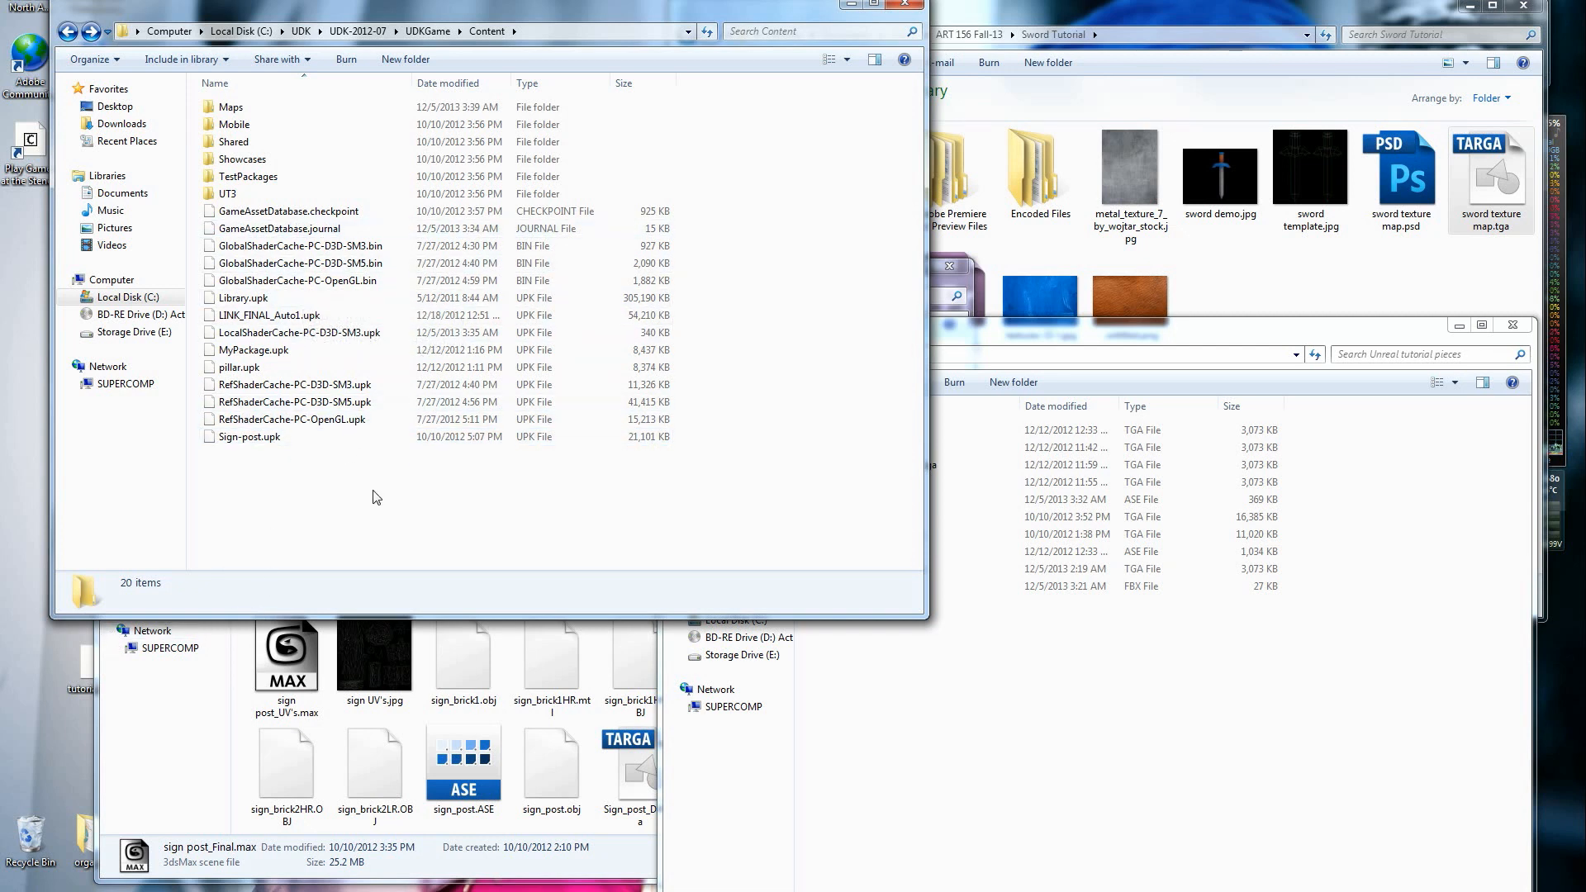
key(super)
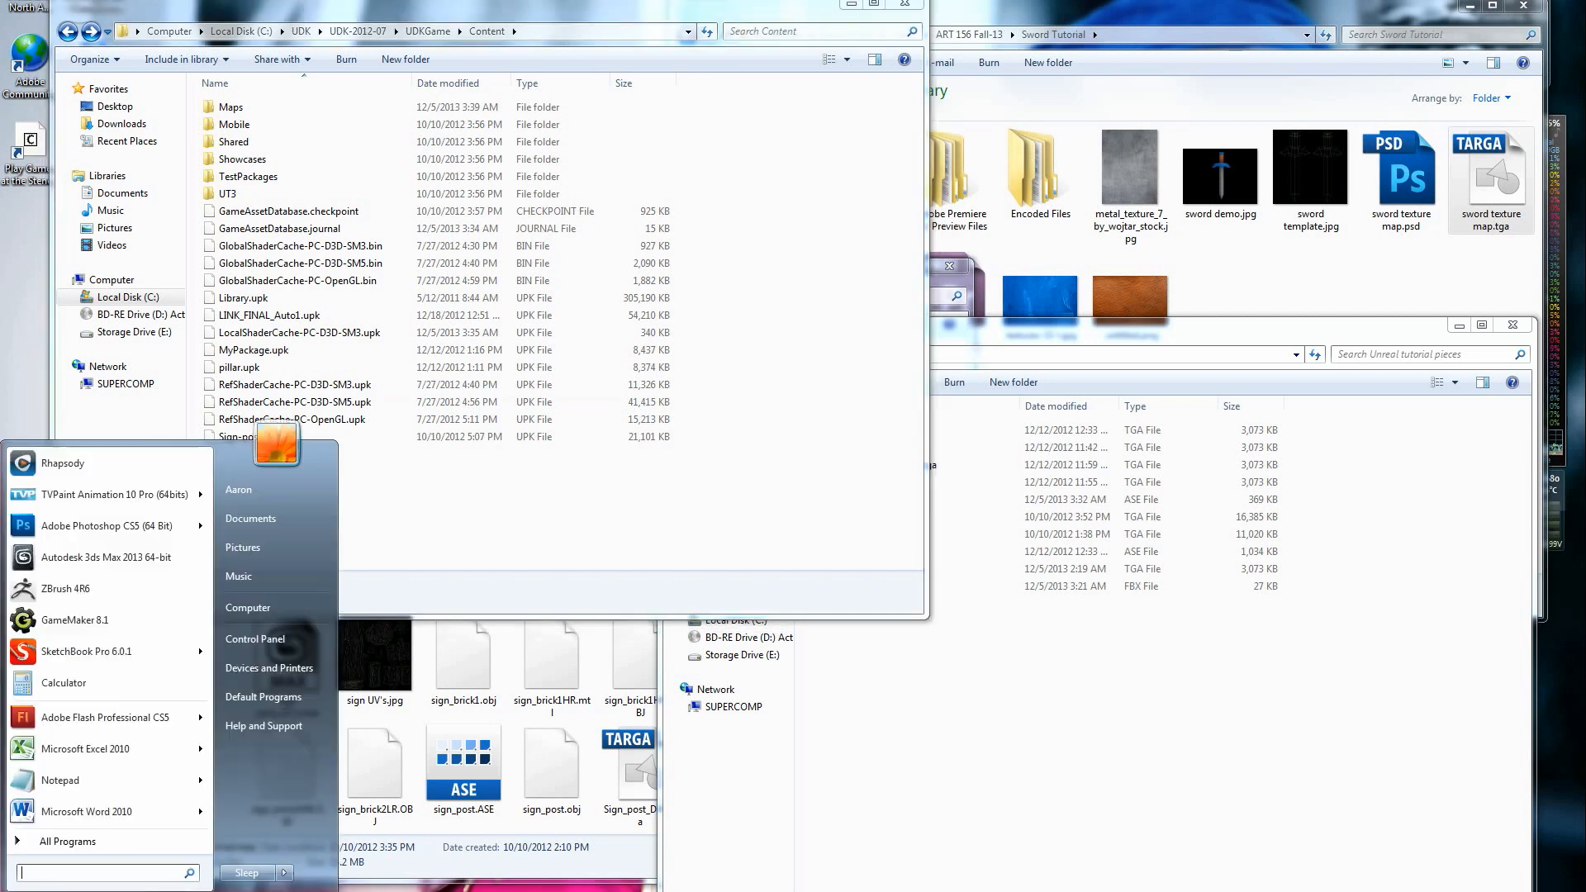
click(440, 479)
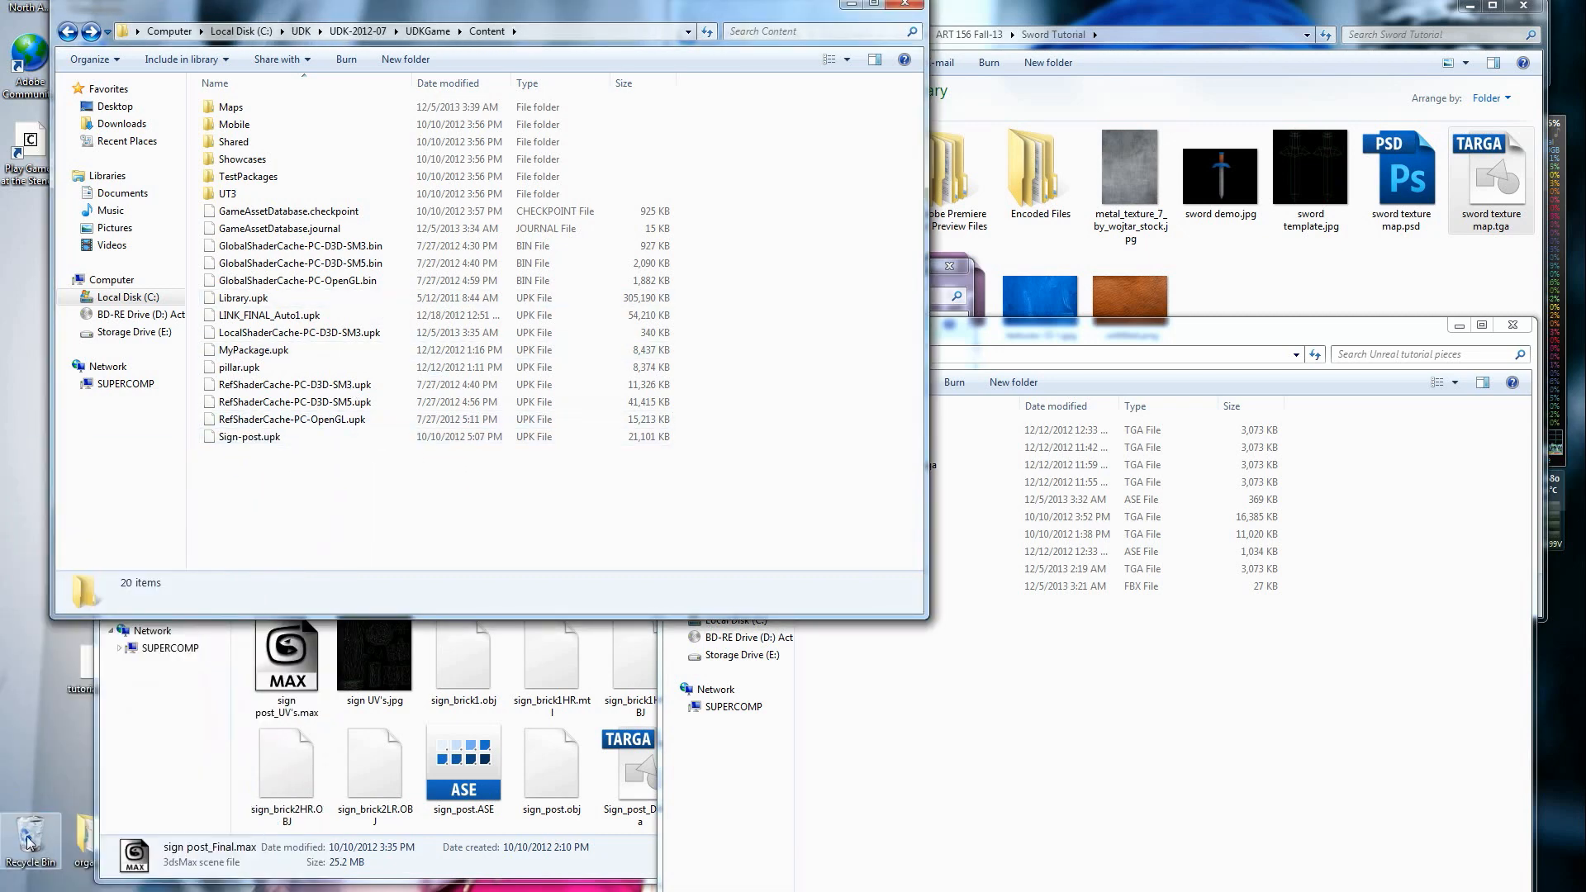
Launch the Unreal Development Kit from the installed programs, then dismiss the welcome screen and close the Content Browser.
click(23, 891)
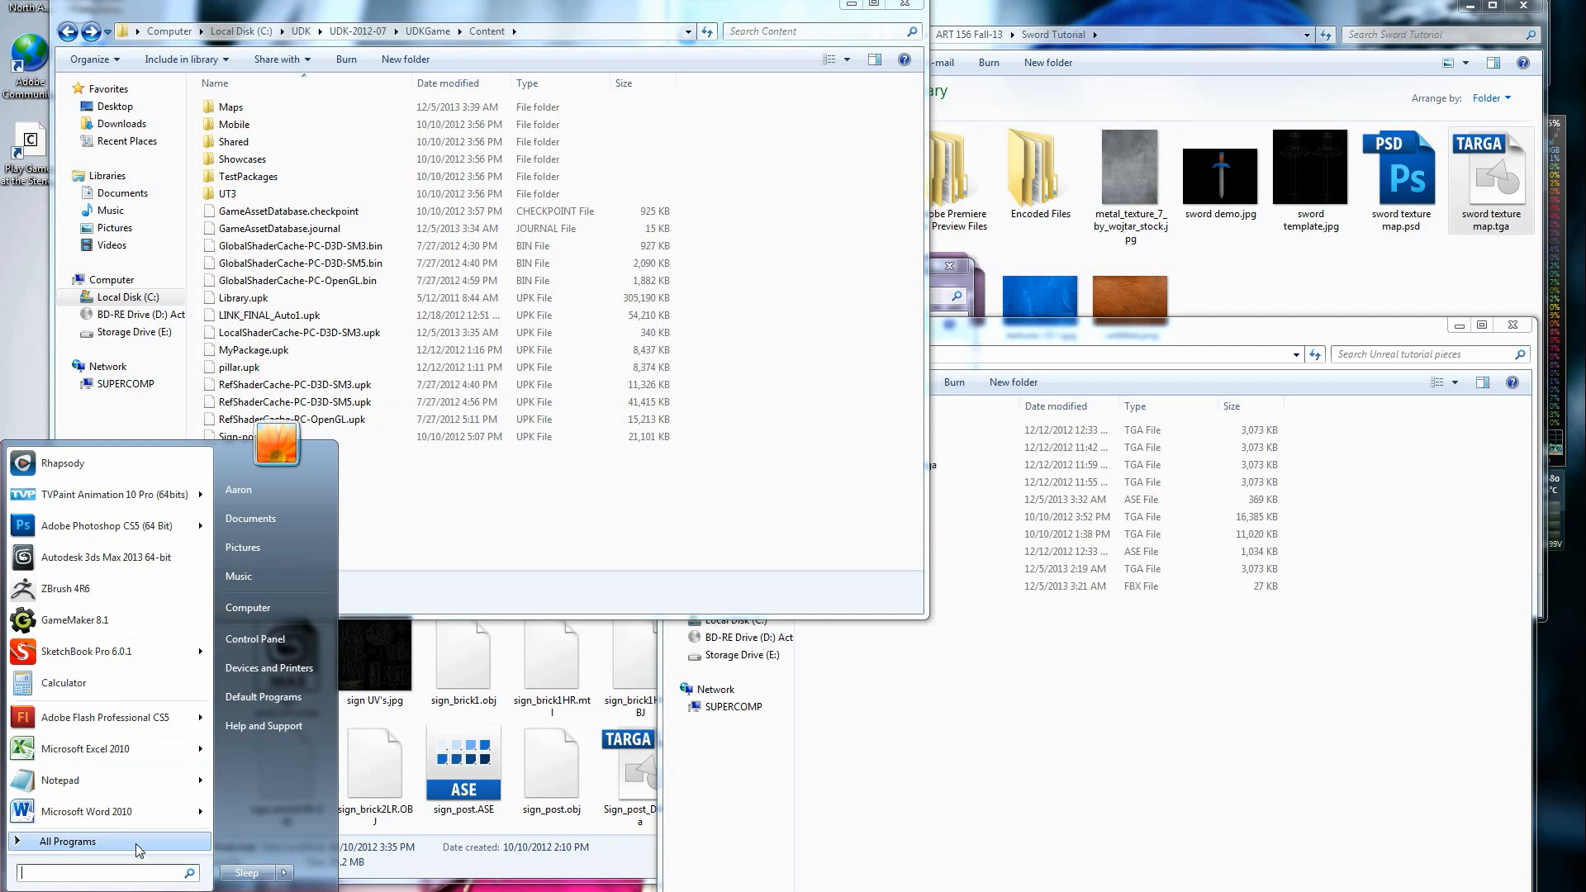
click(148, 855)
click(86, 787)
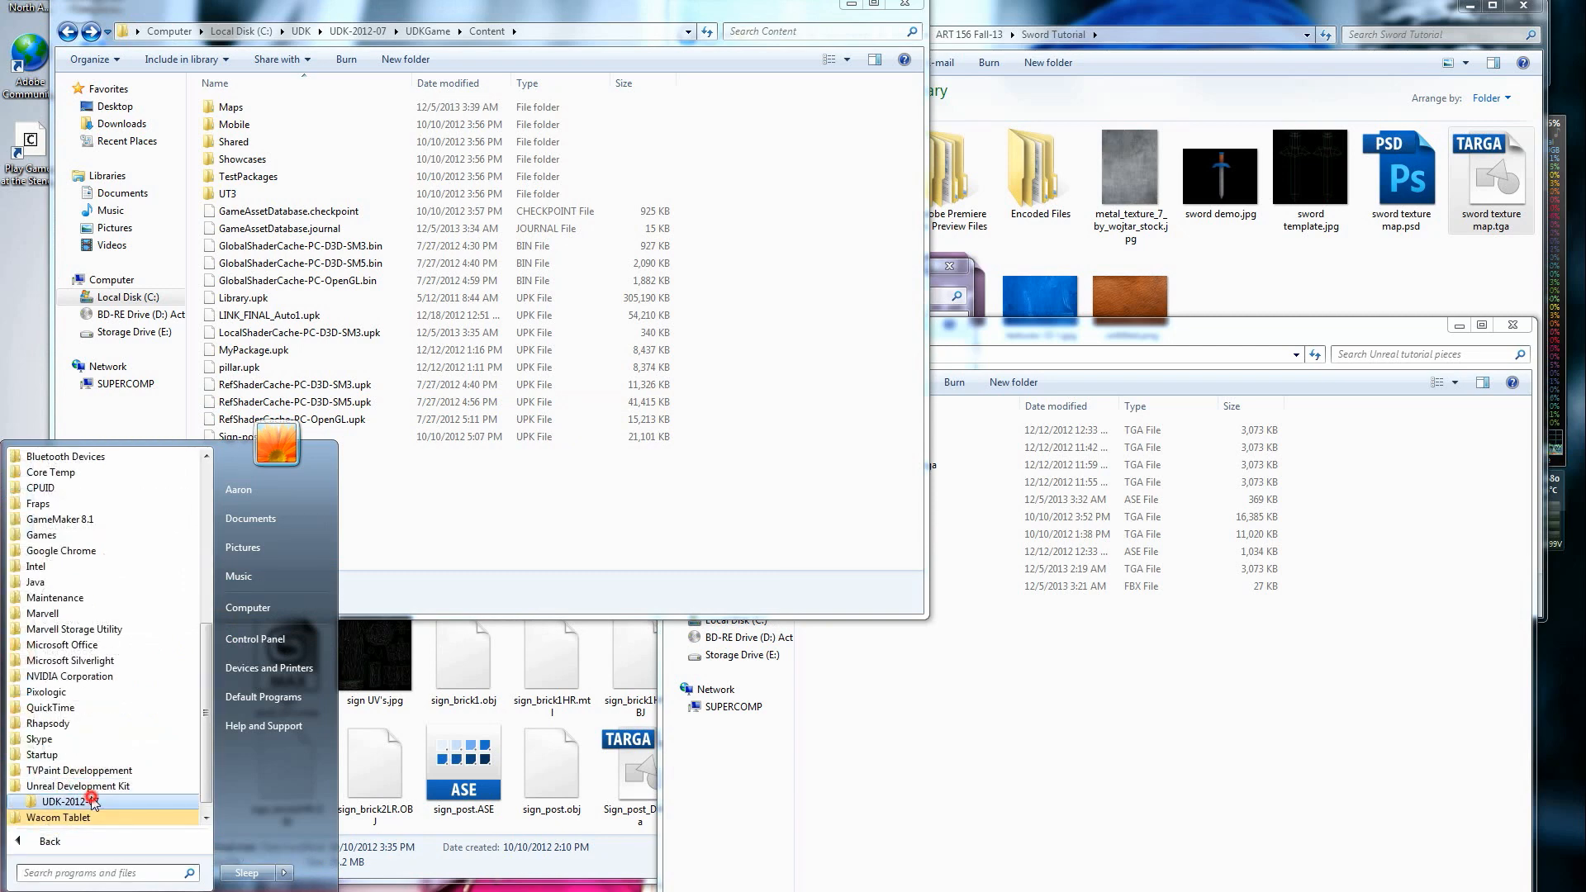
click(83, 802)
click(101, 770)
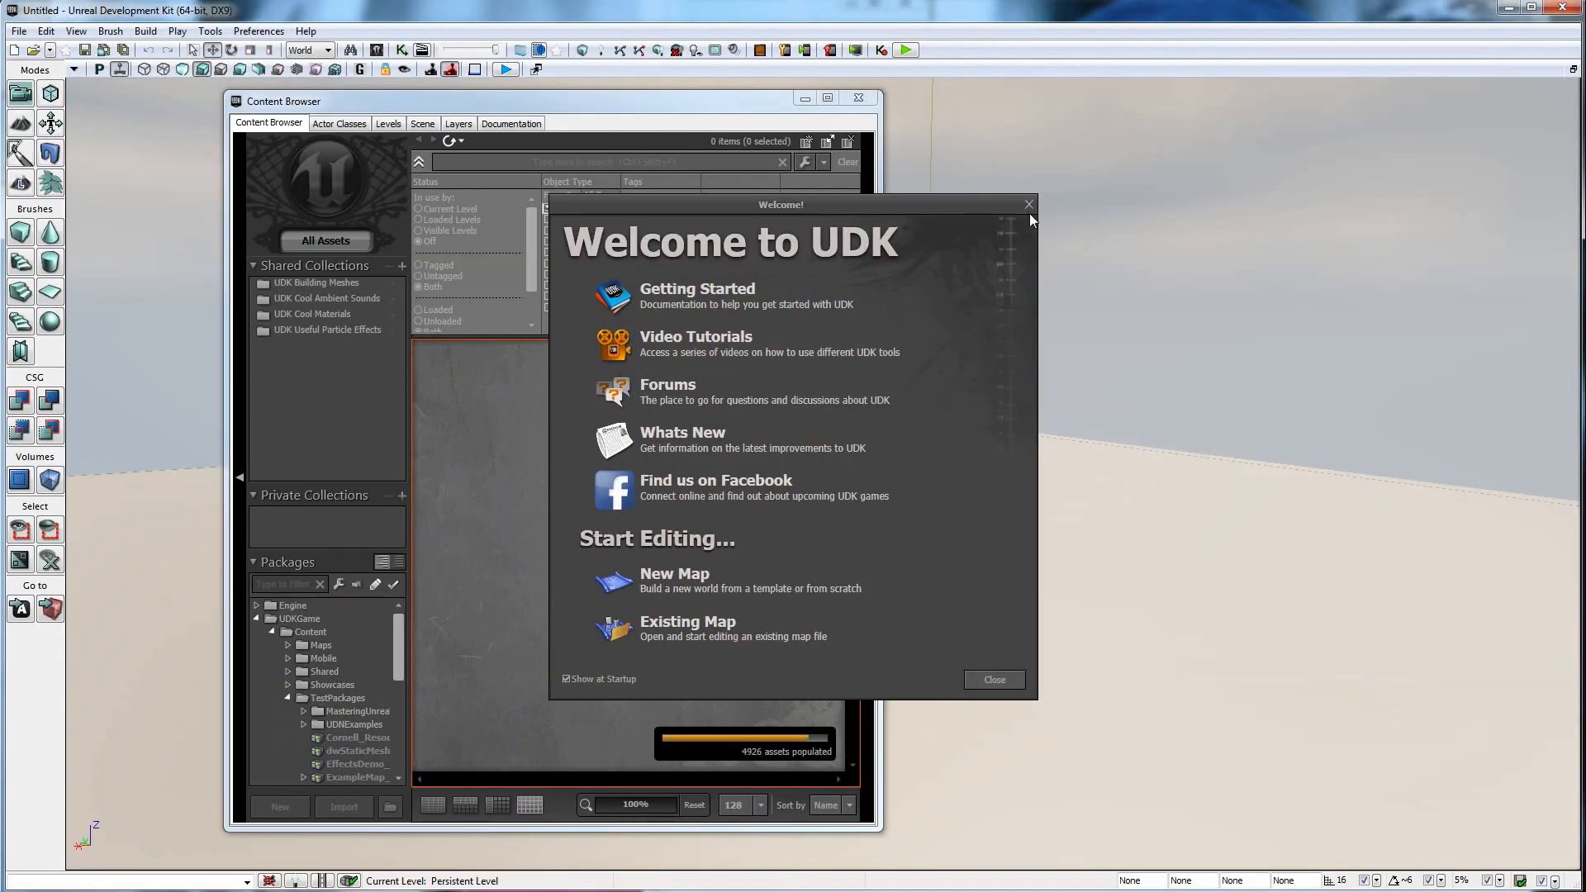
click(1028, 205)
click(859, 97)
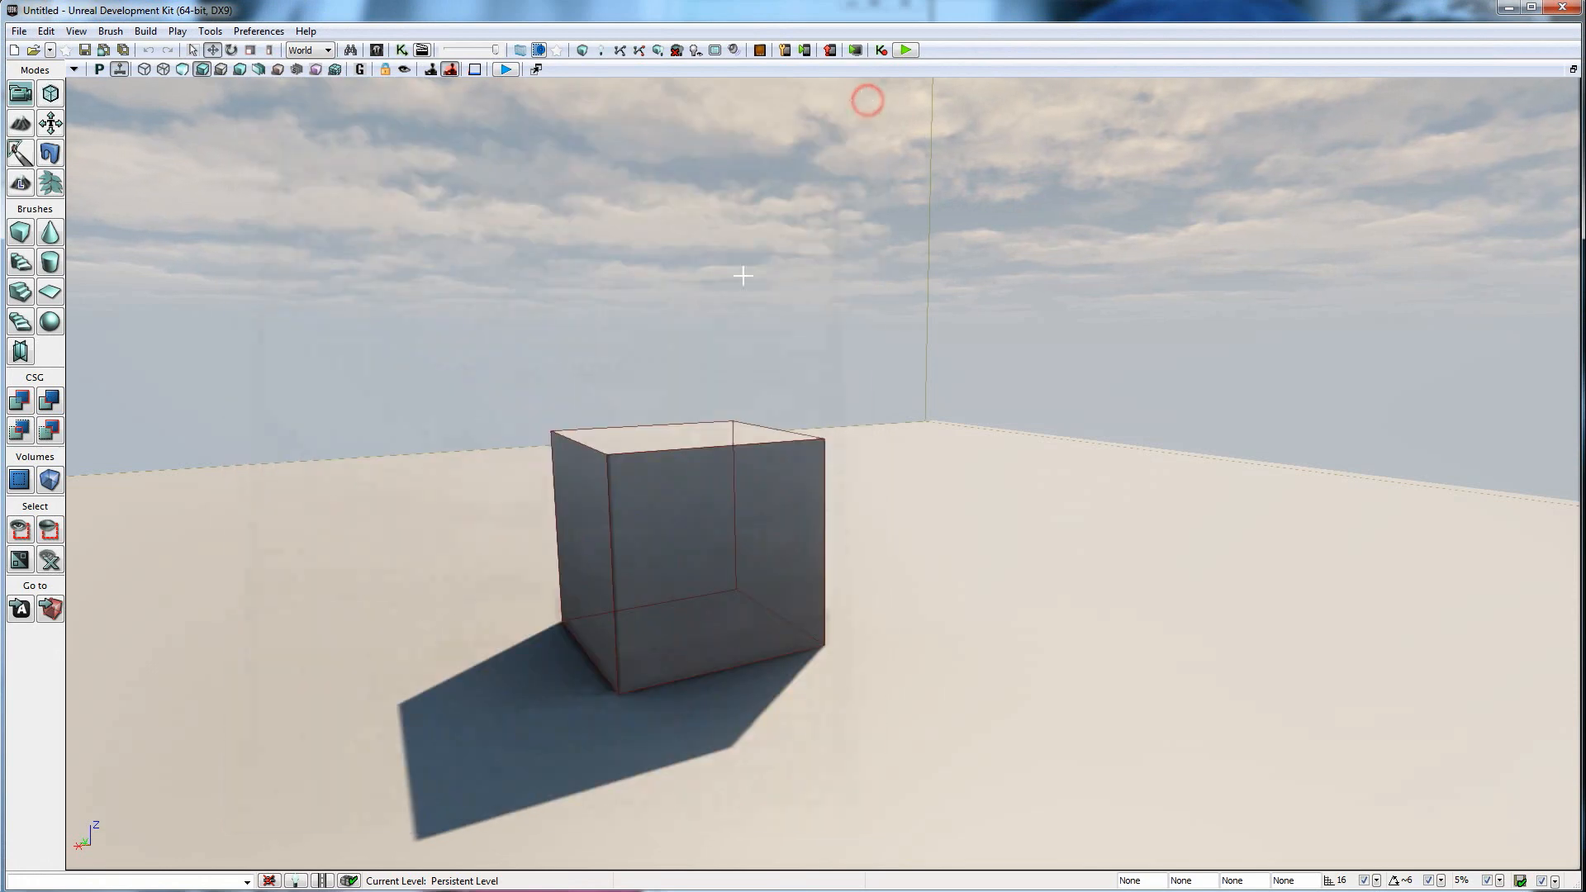
Open the tutorial_demo.udk map while its package is missing from the Content folder and dismiss the load errors.
click(34, 51)
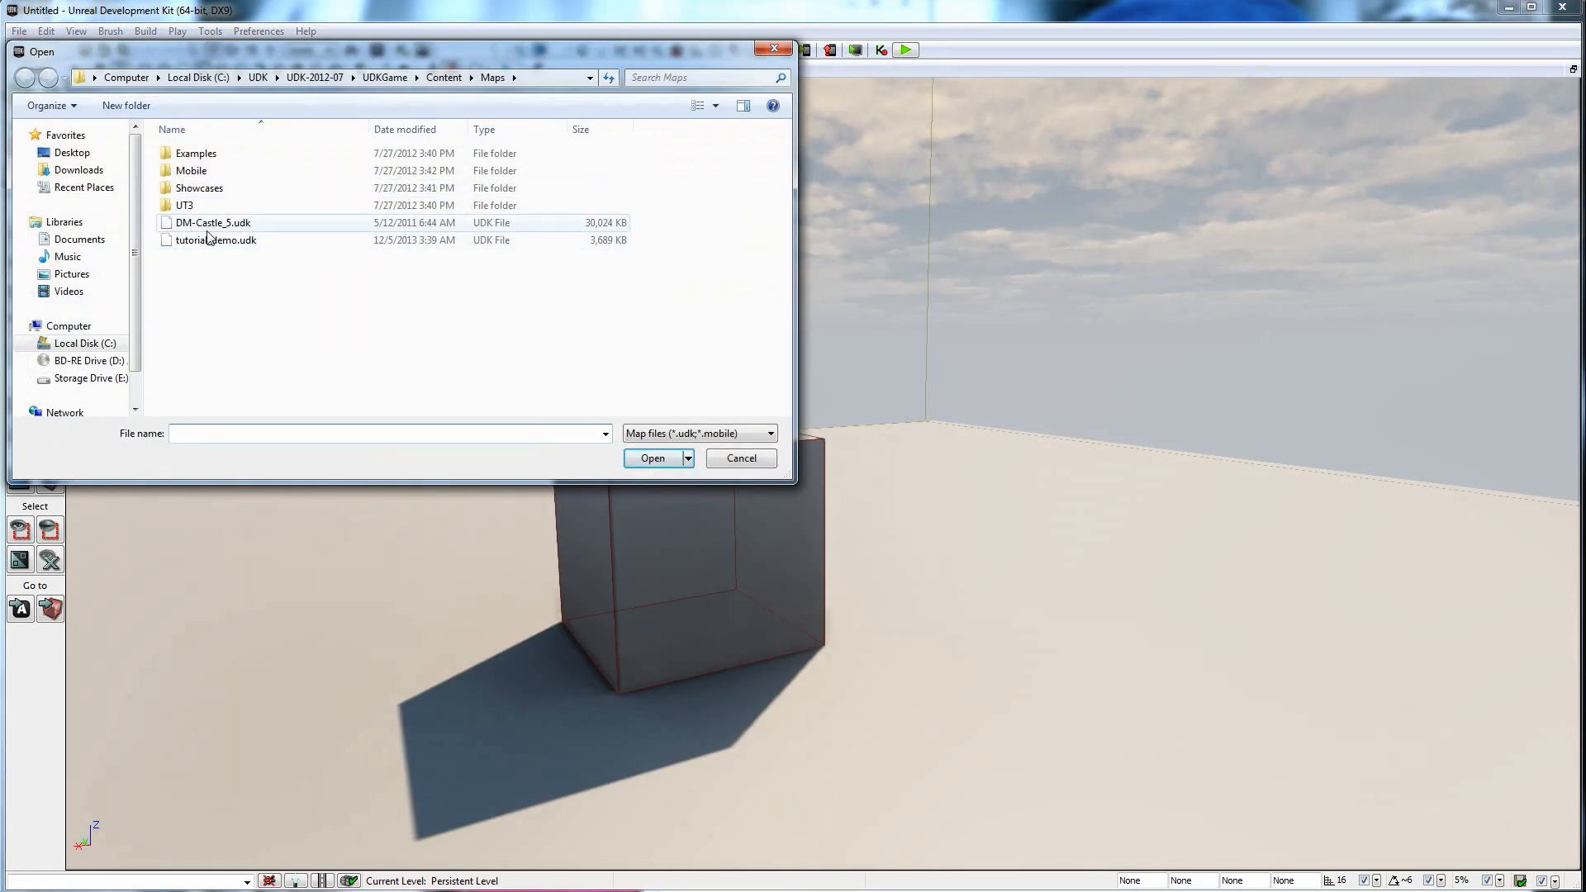
click(217, 240)
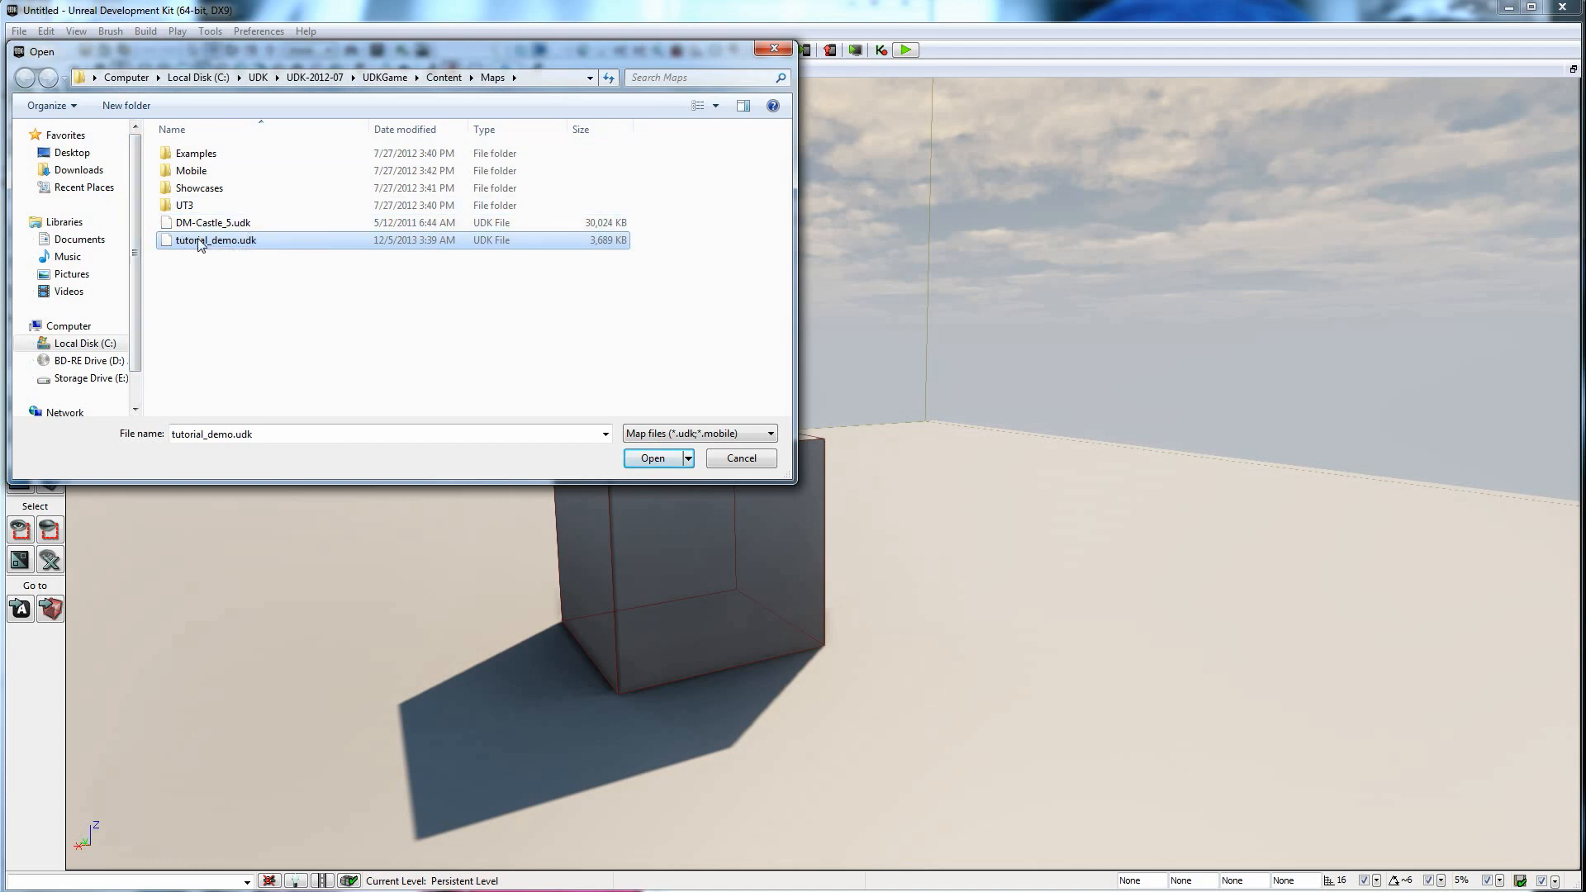
click(640, 465)
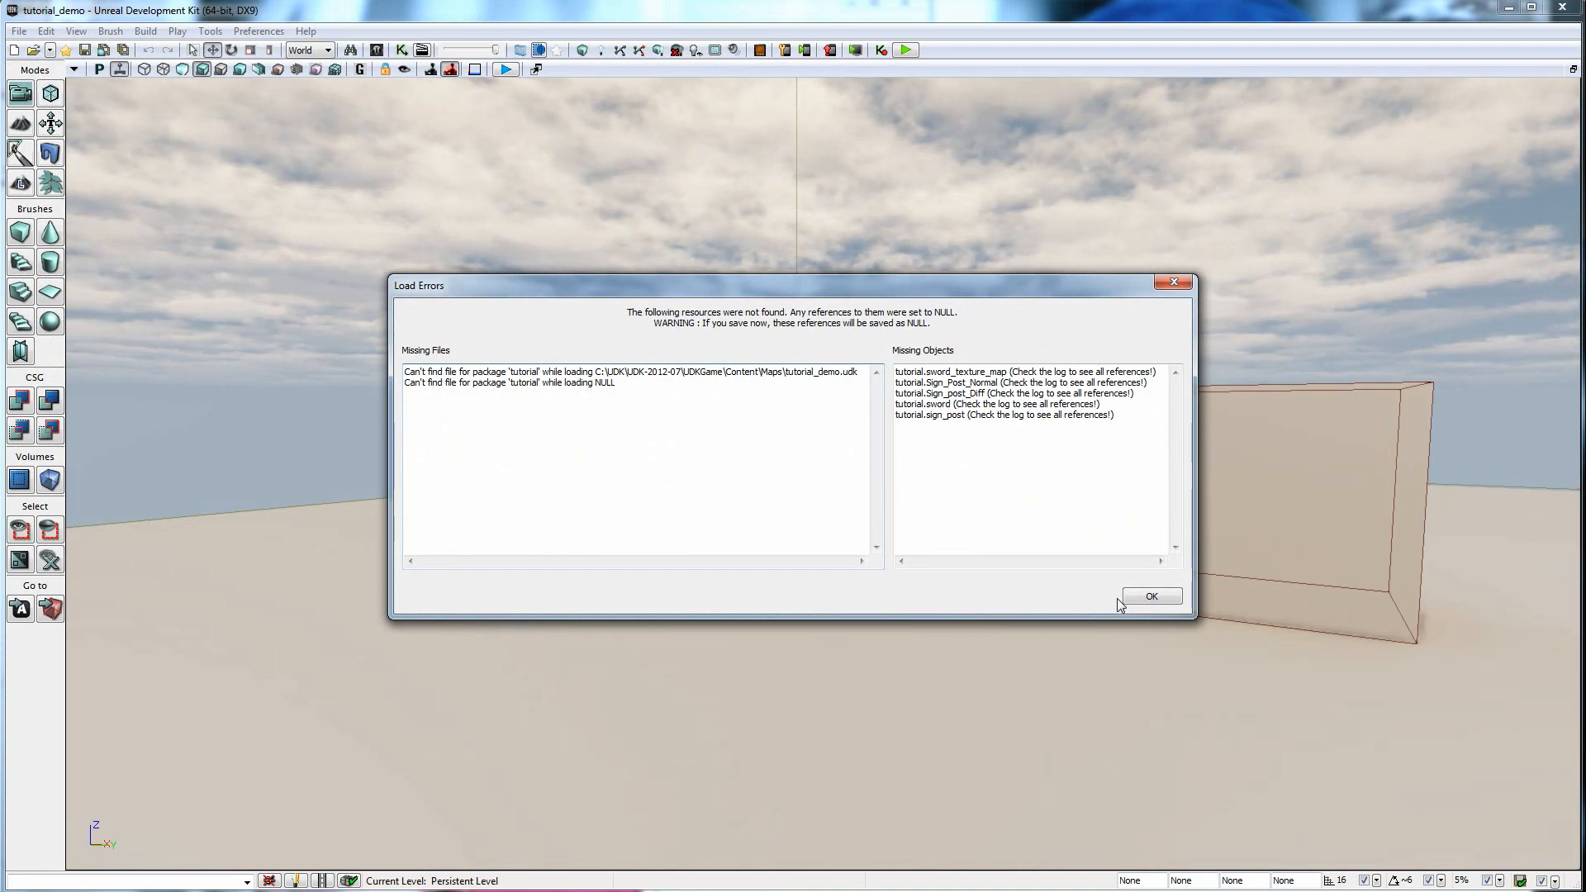
click(1145, 598)
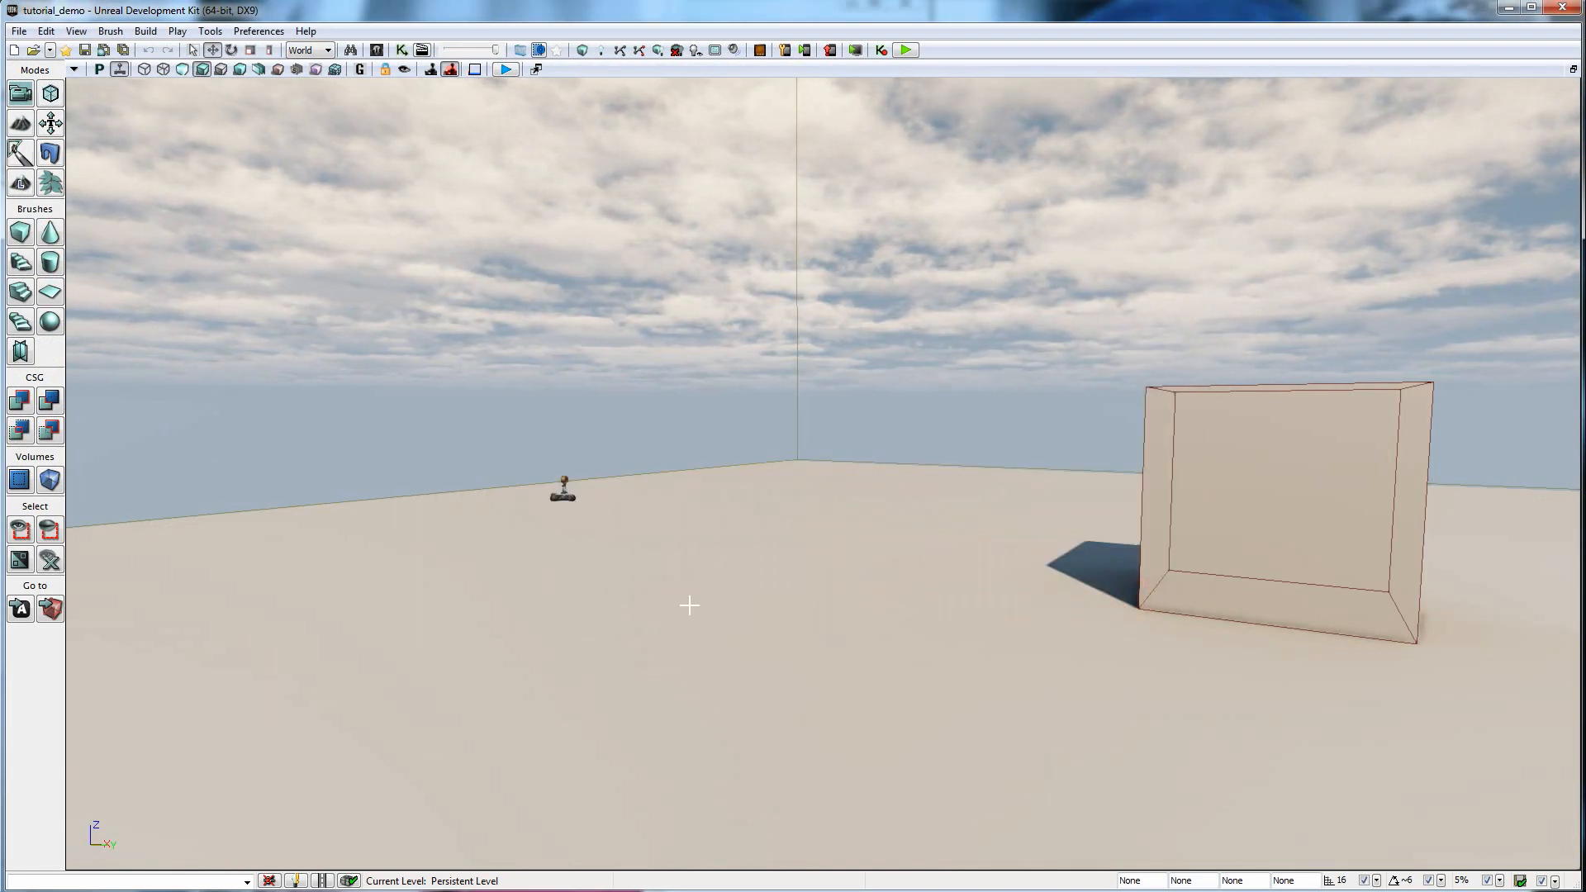
Open the Content Browser and look through the UDKGame packages for the tutorial package.
click(18, 30)
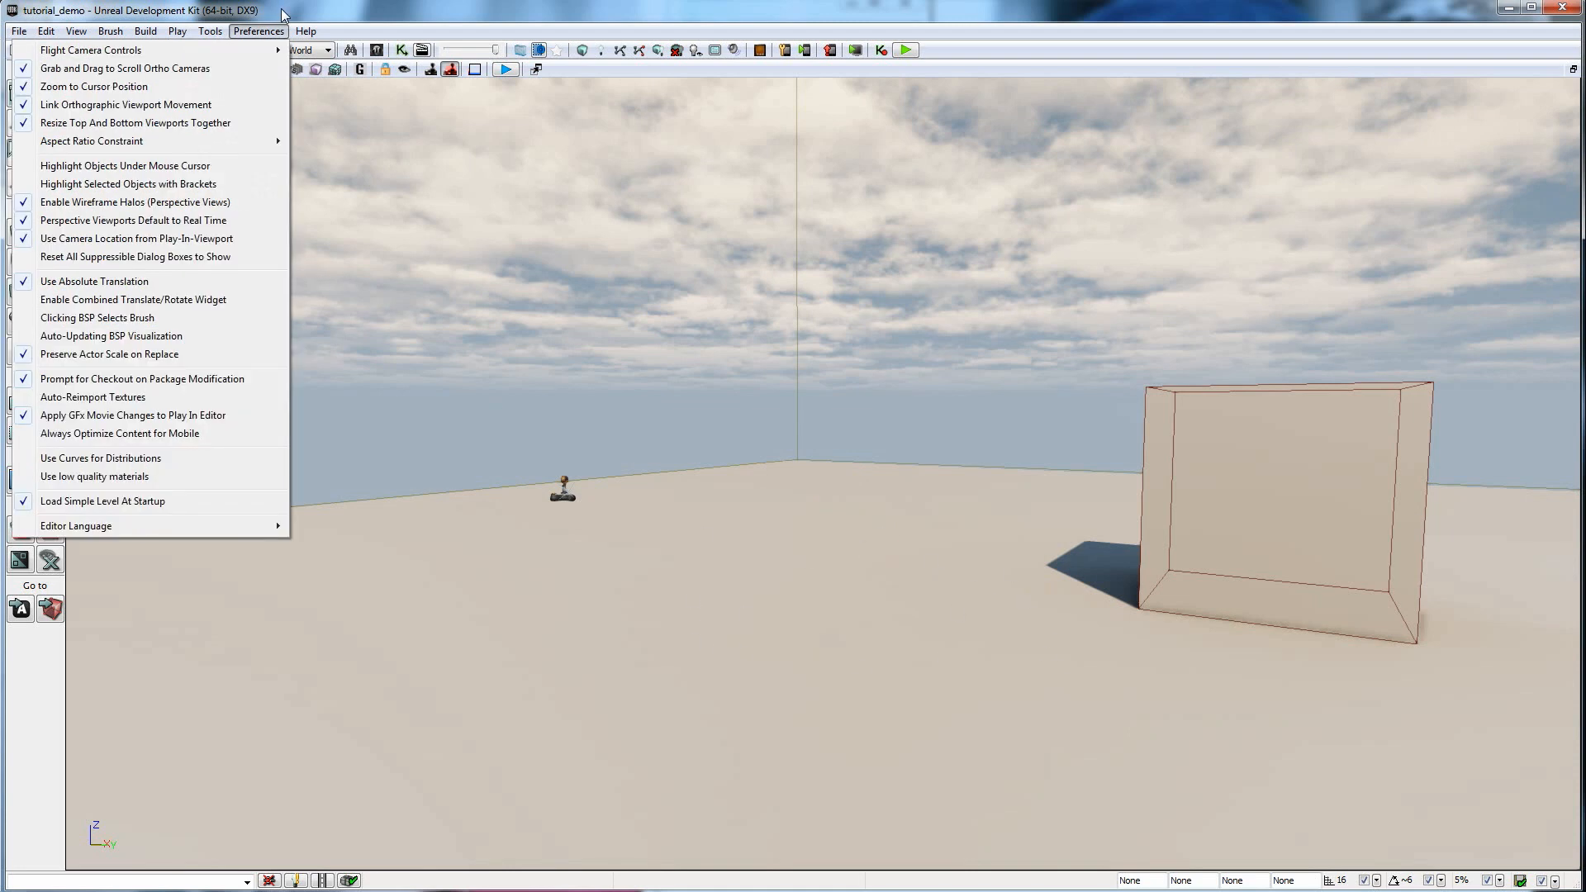
click(259, 30)
click(377, 50)
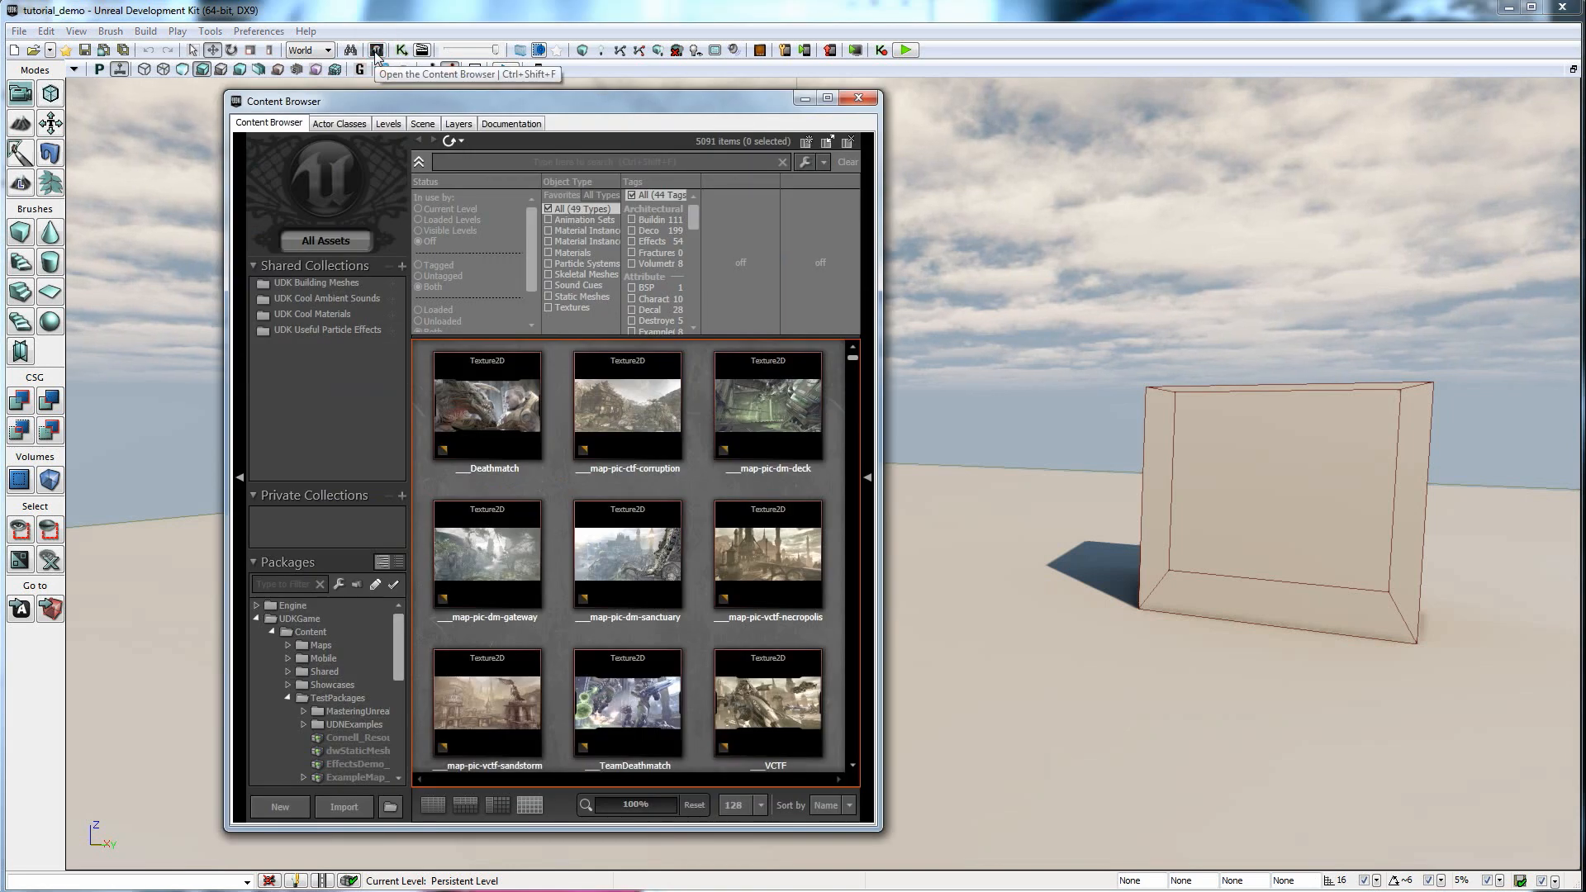
drag(398, 648, 352, 758)
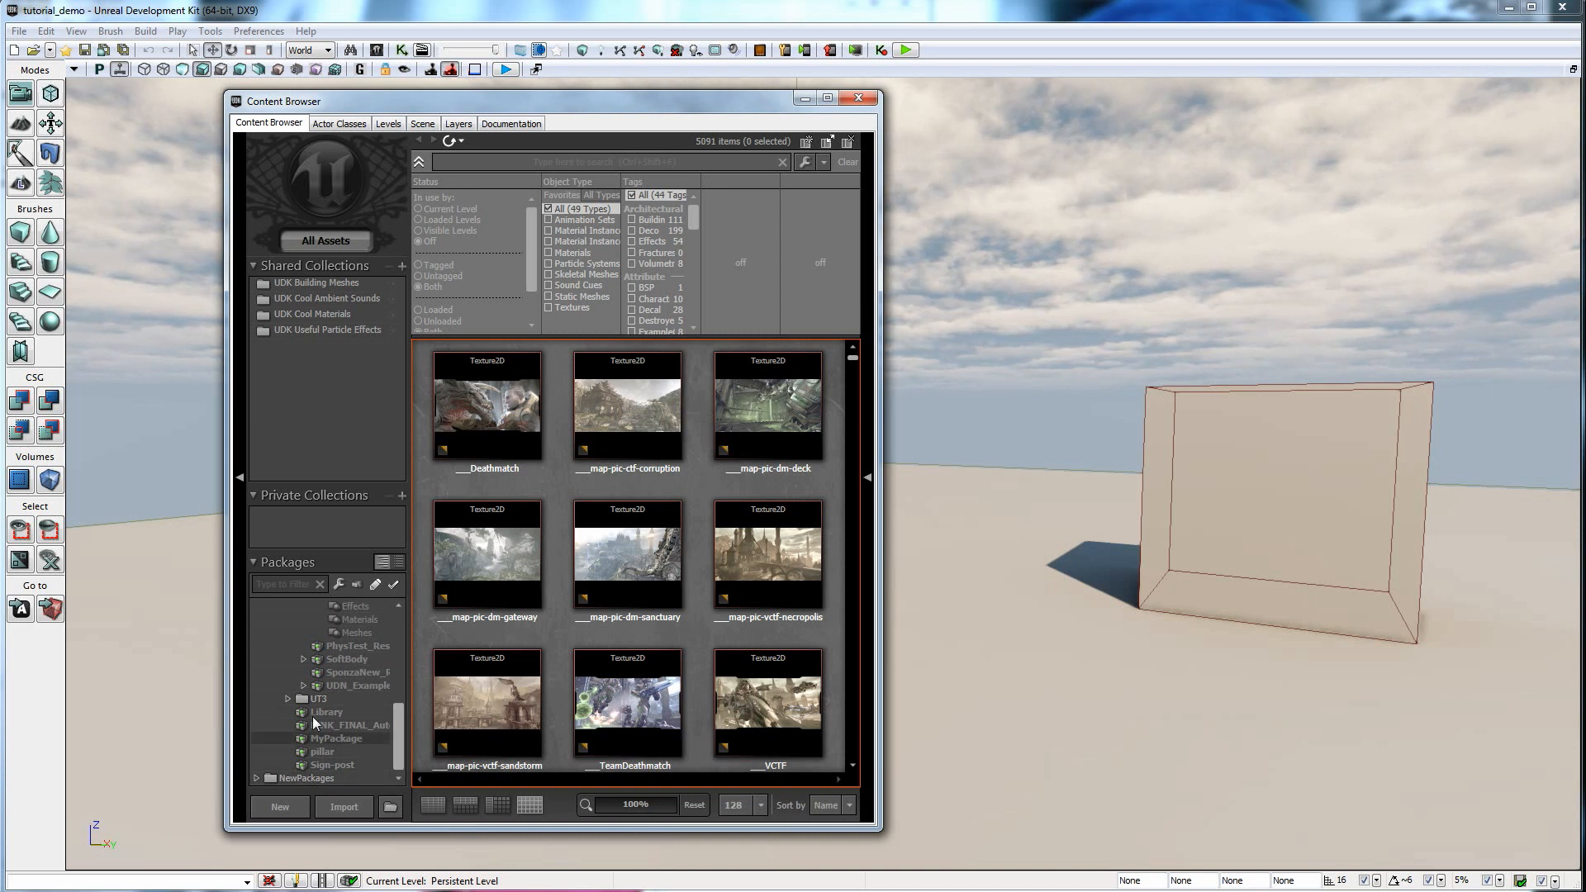
mouse_move(398, 731)
mouse_down()
mouse_move(400, 632)
mouse_move(408, 722)
mouse_up()
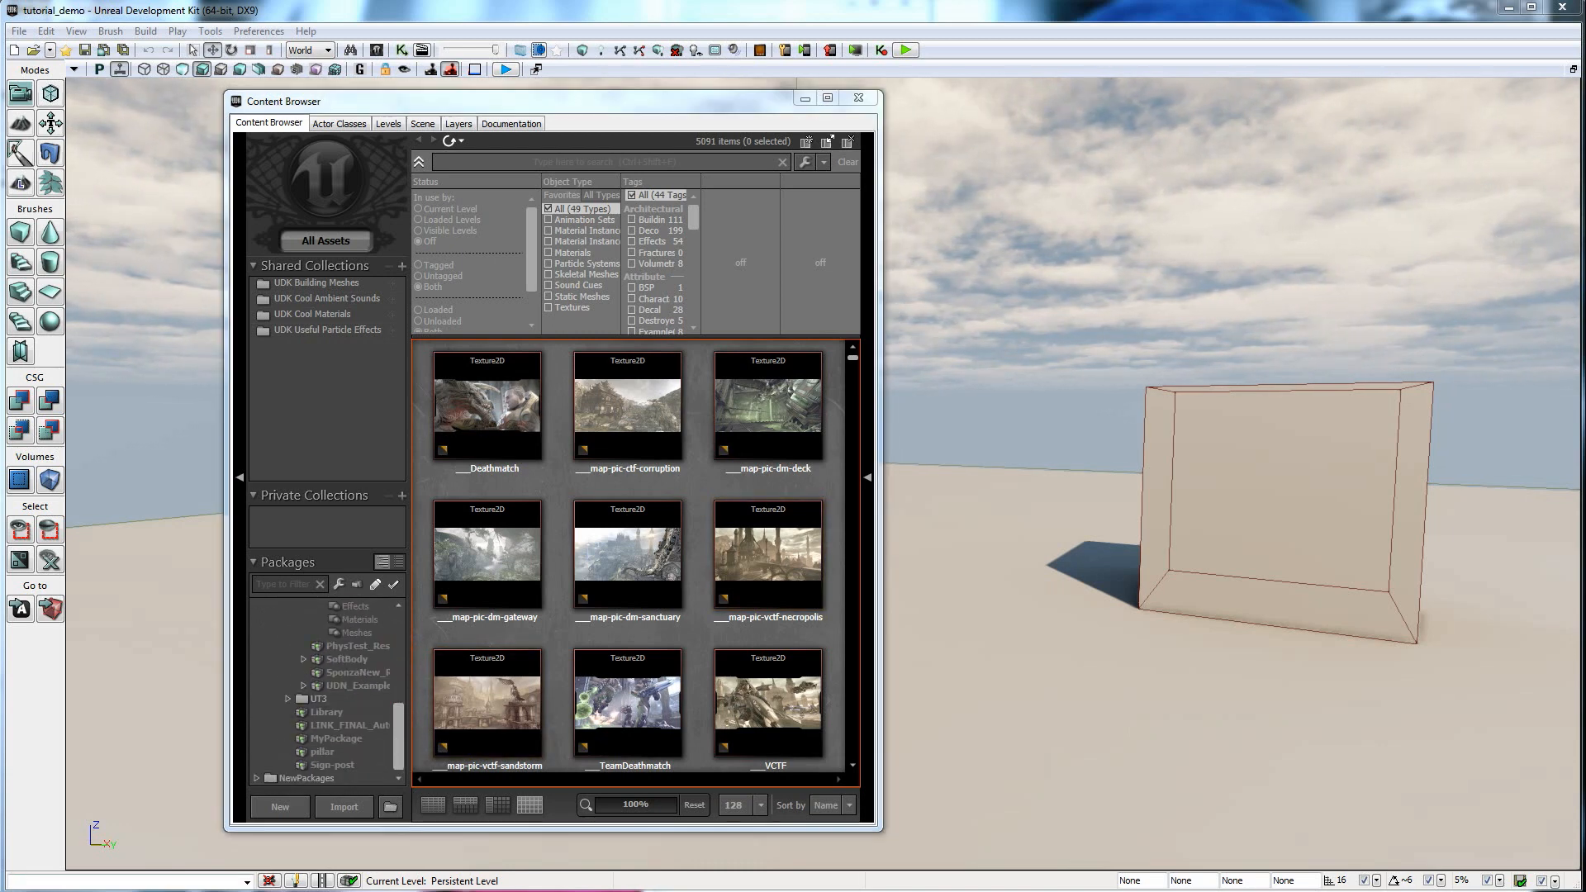
Switch to Windows Explorer and move tutorial.upk back into the UDKGame\Content folder.
click(289, 818)
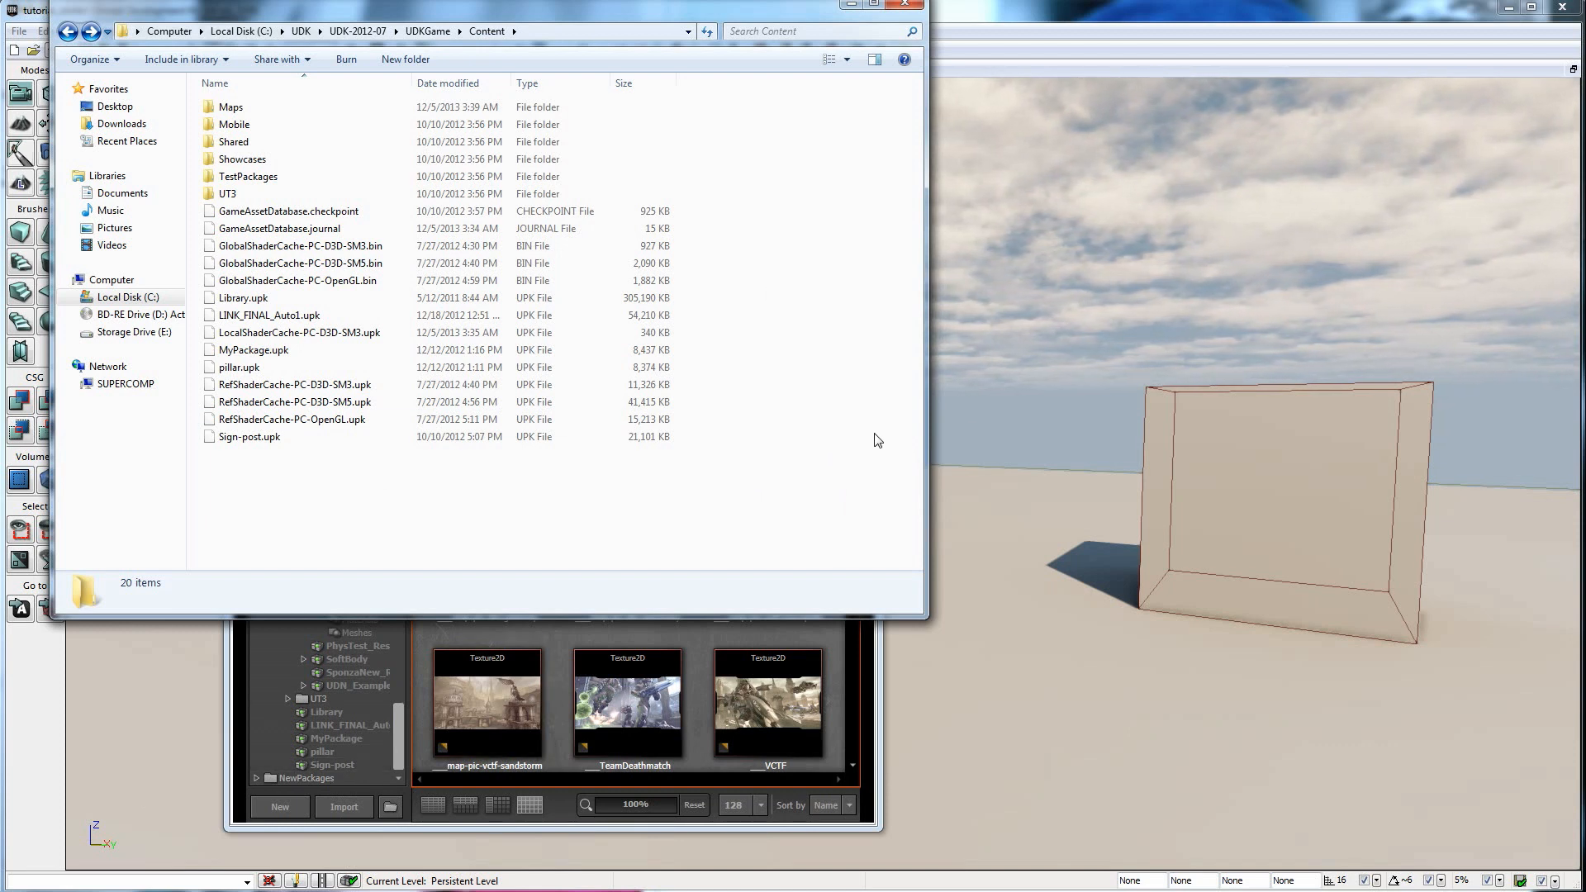
click(300, 500)
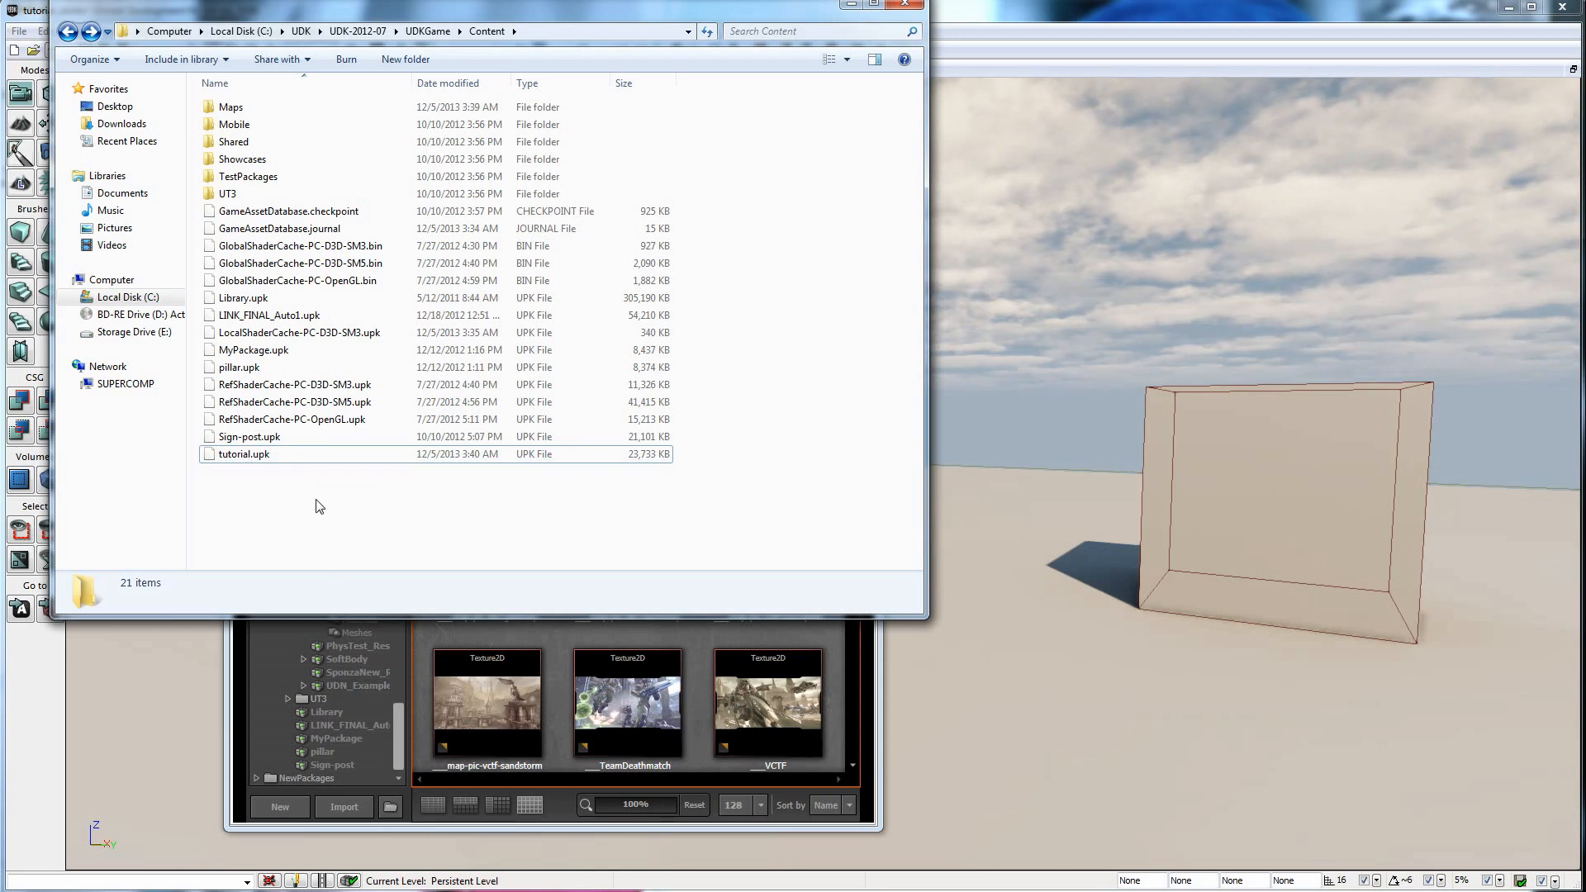
Return to the UDK editor and open the tutorial.upk package in the Content Browser.
click(861, 682)
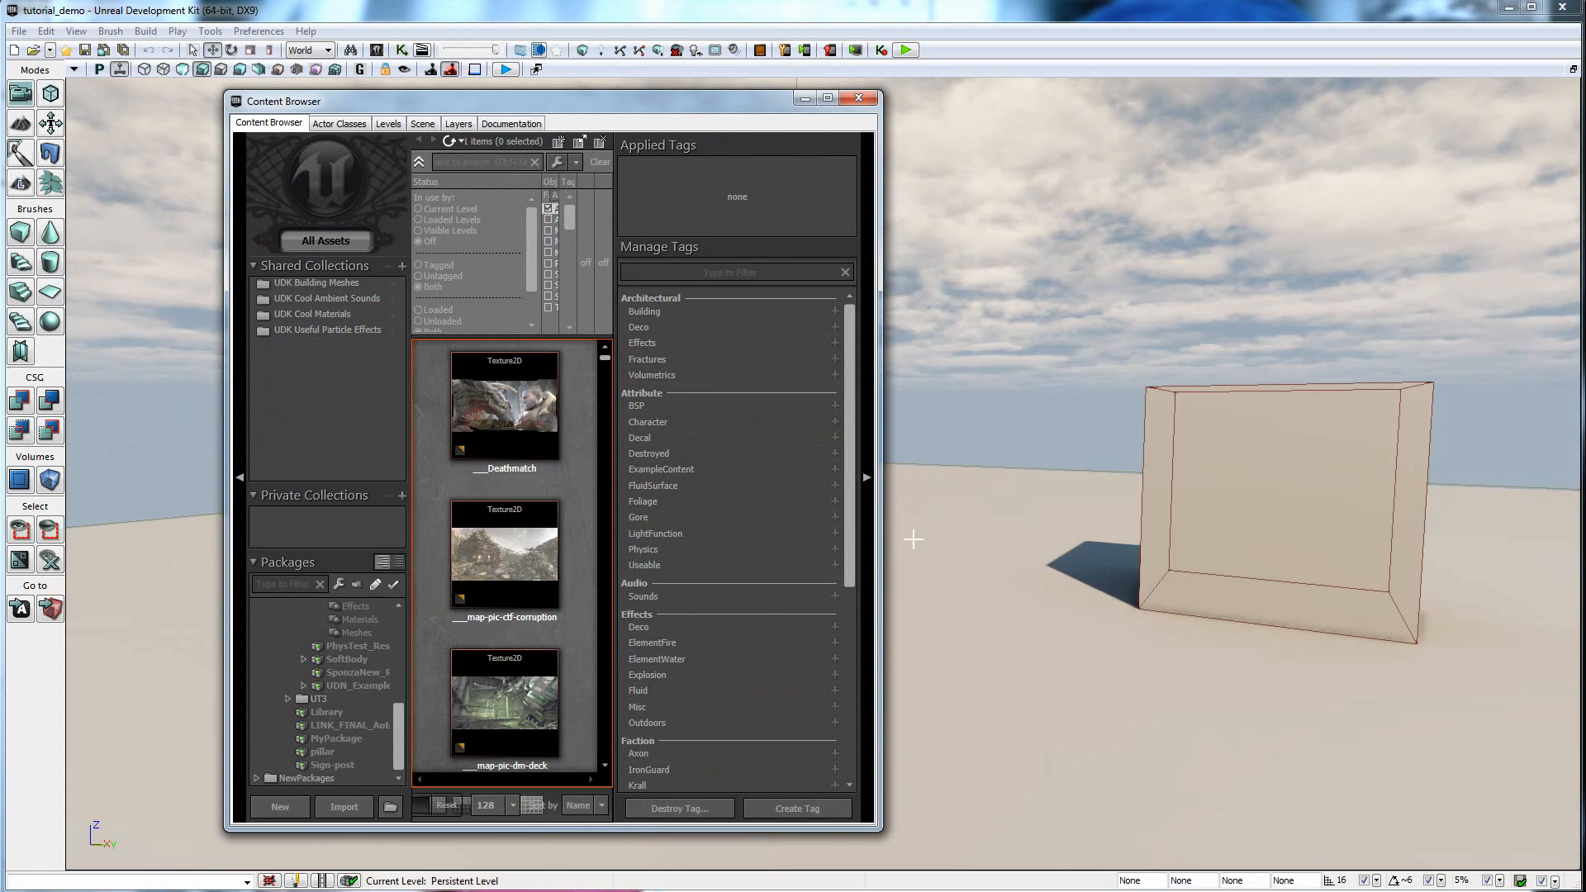
click(865, 487)
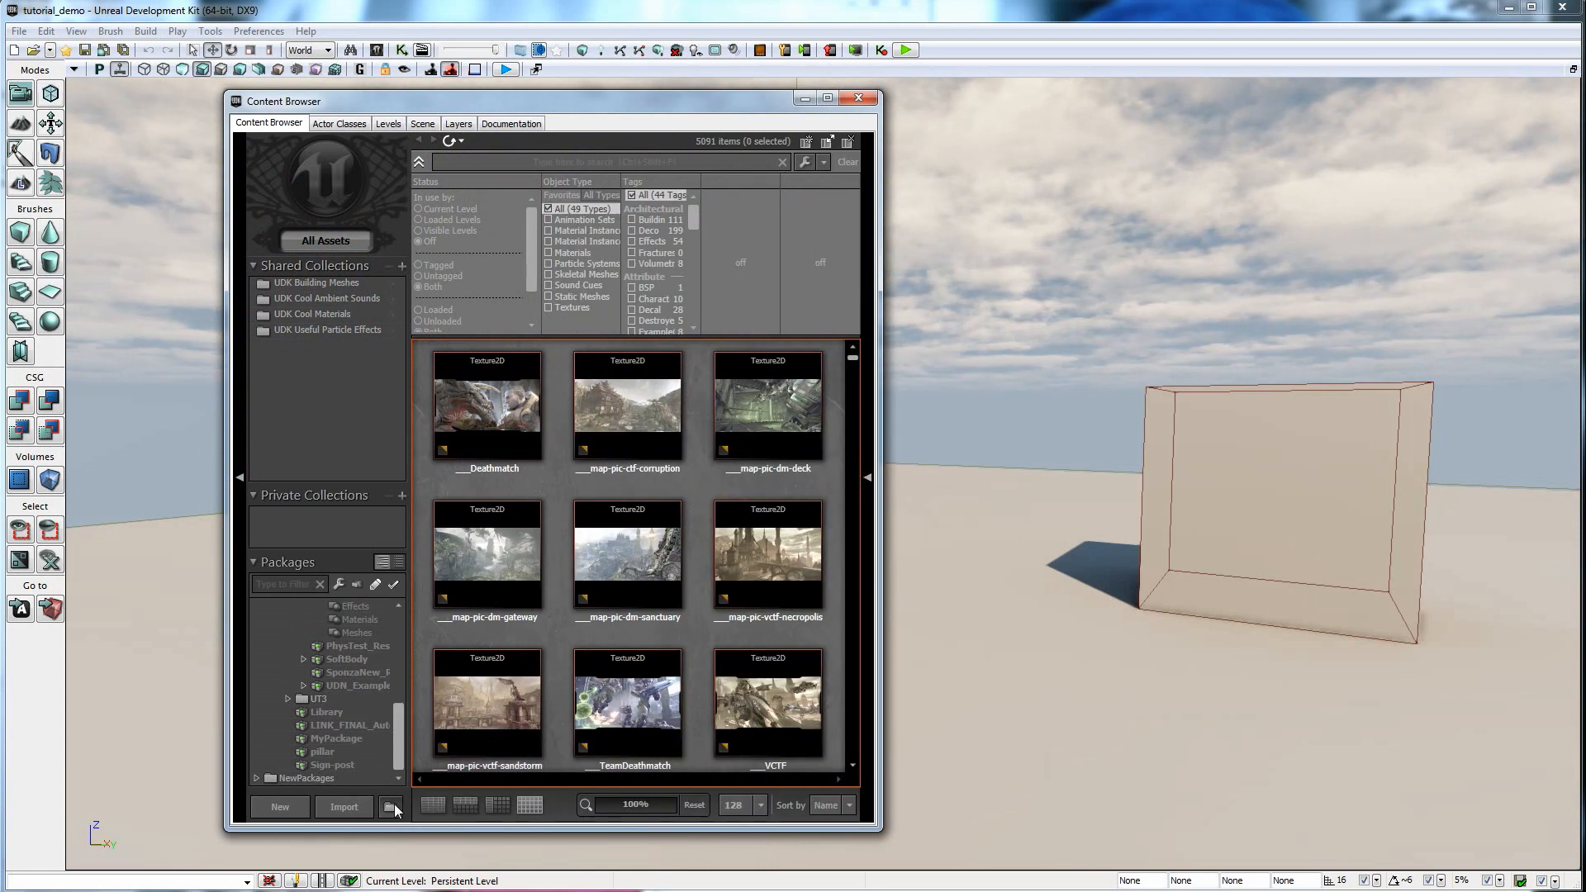
click(391, 809)
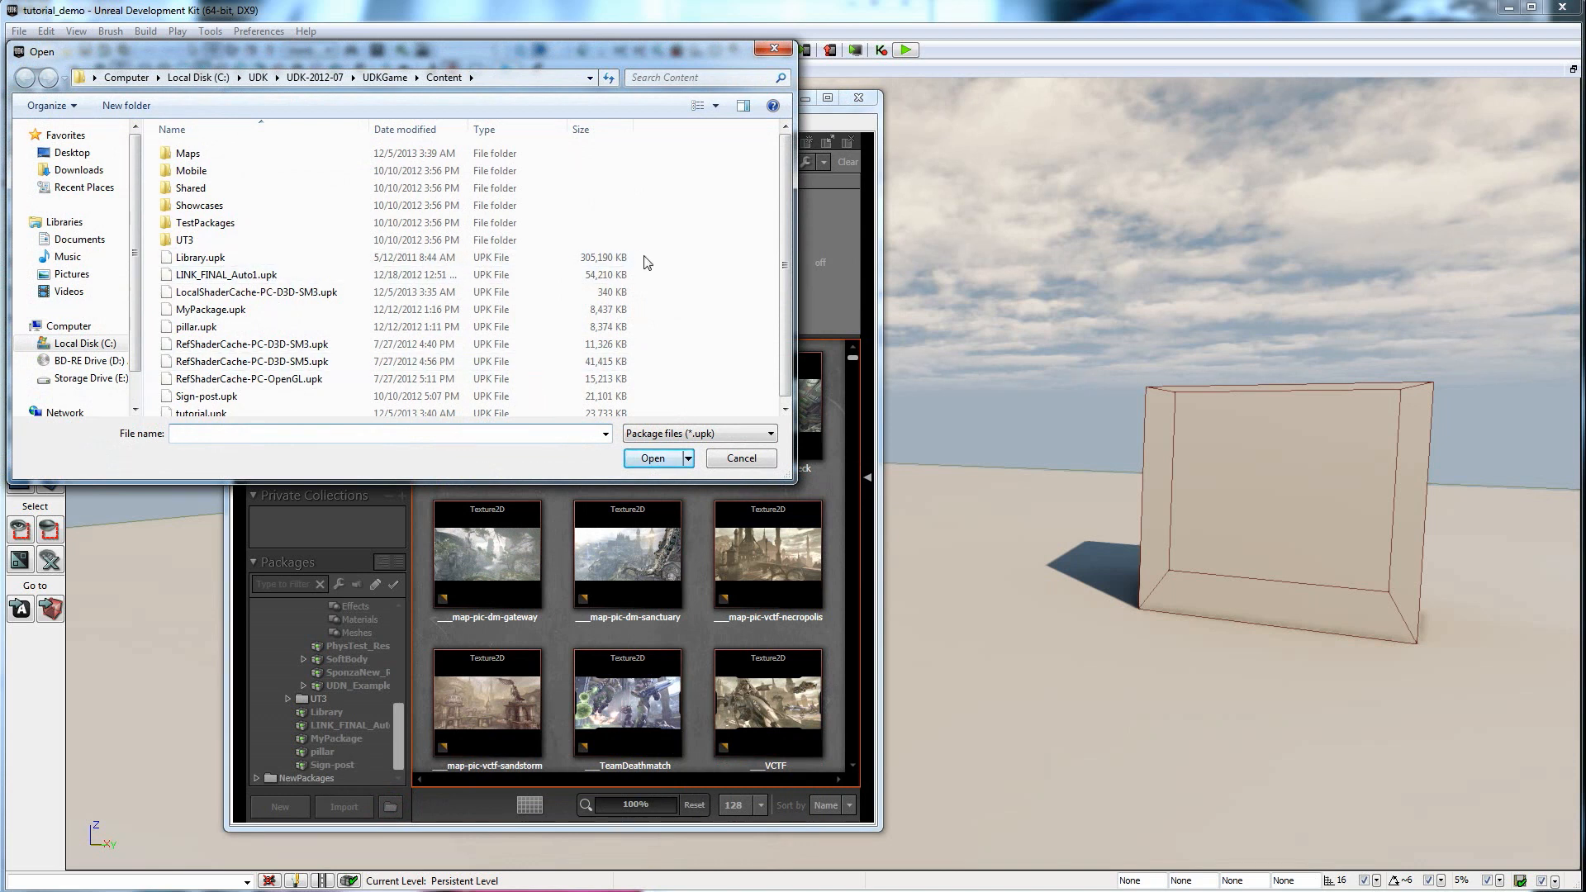
click(216, 413)
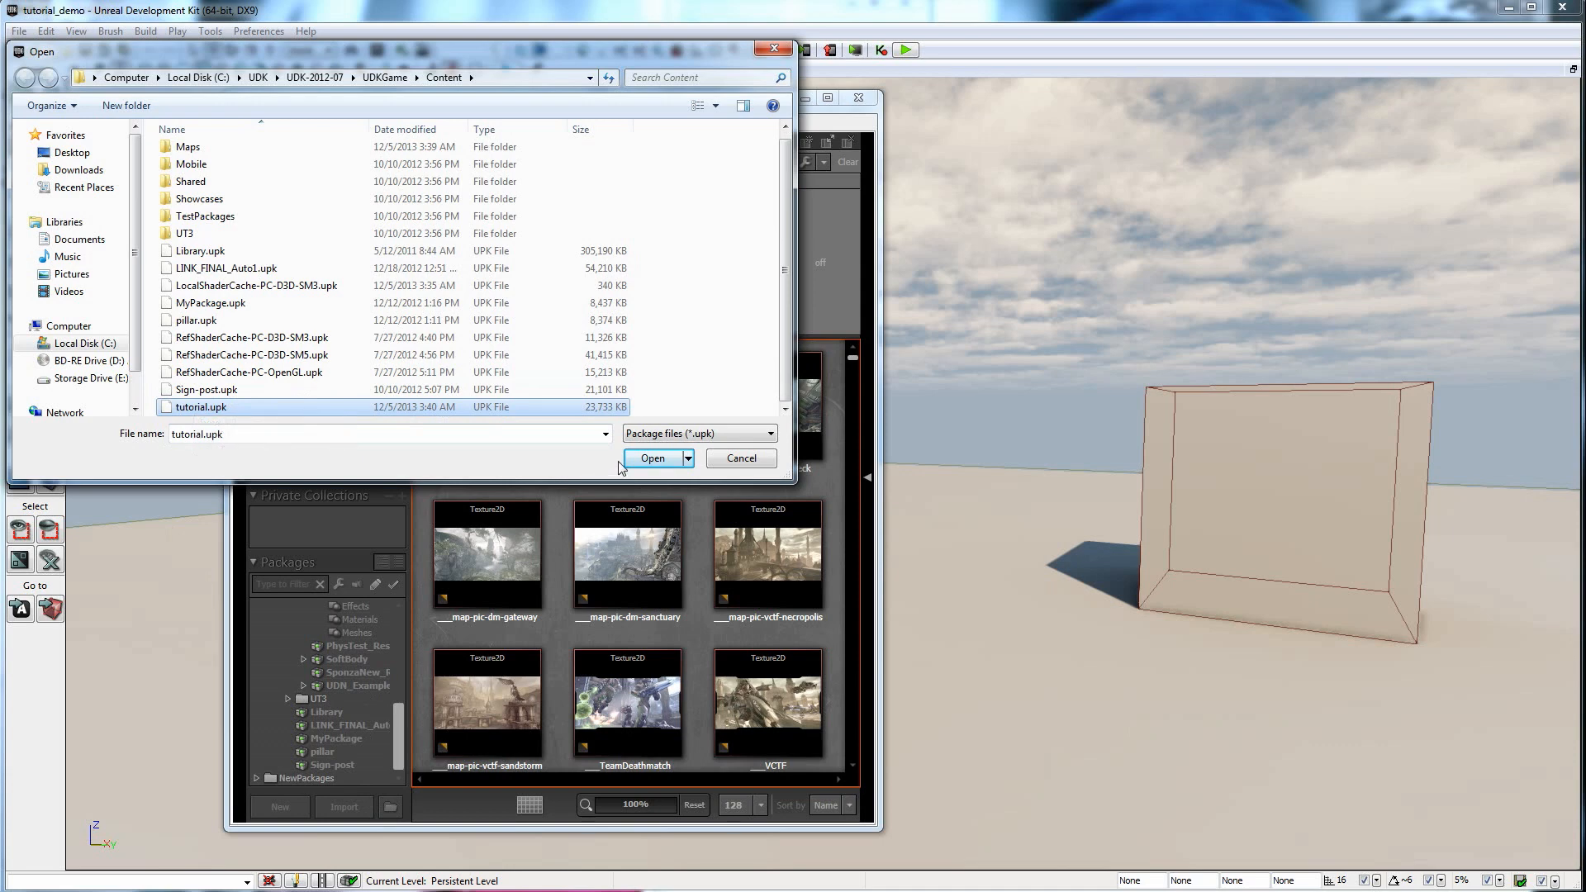
click(645, 459)
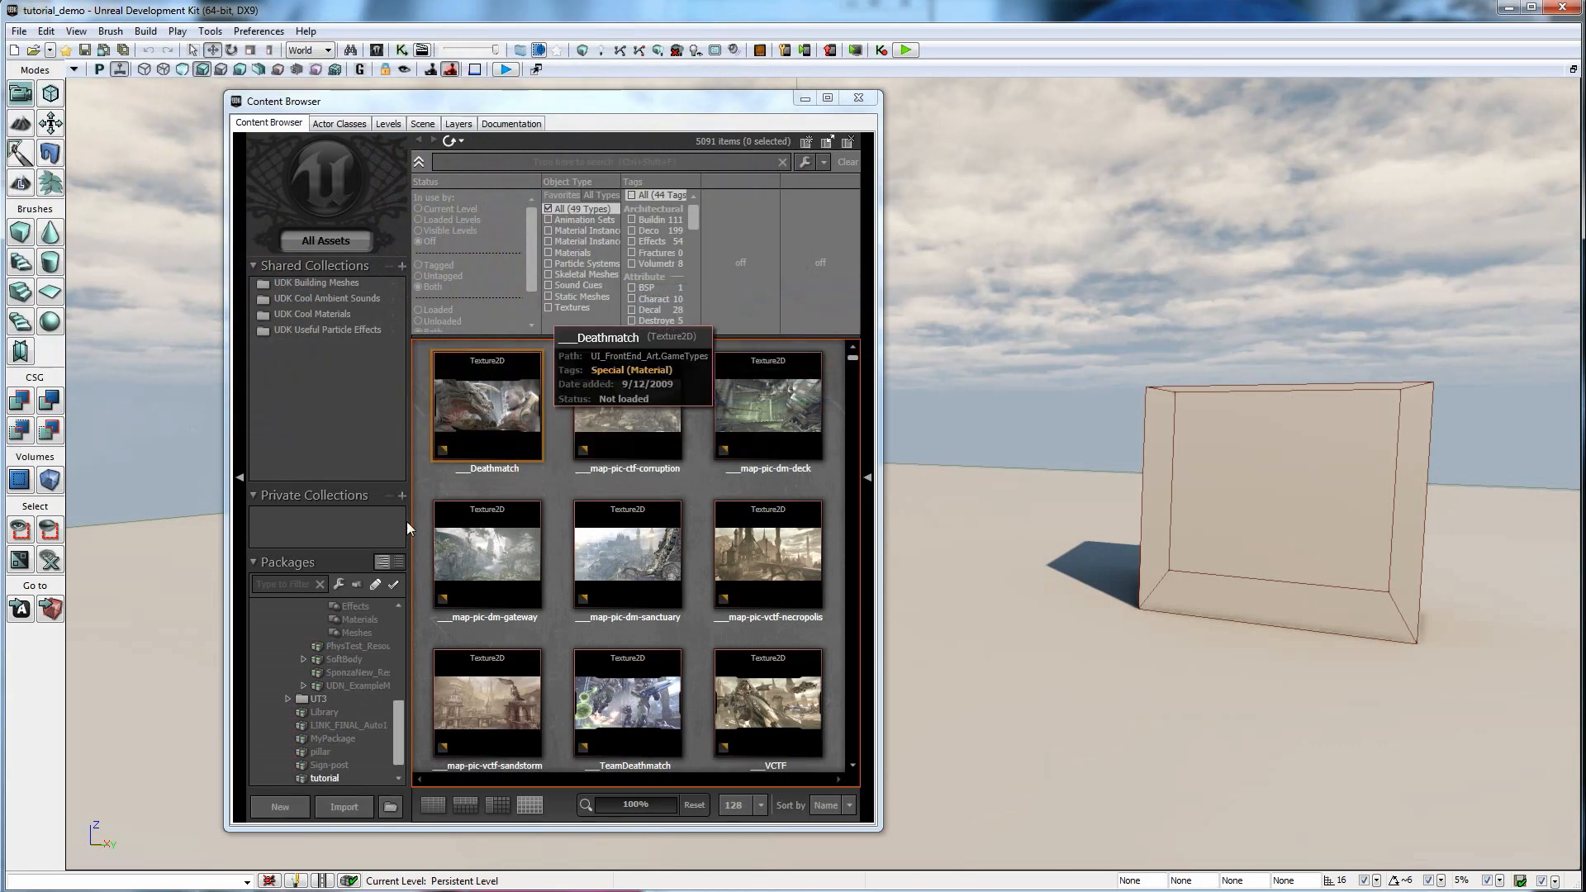
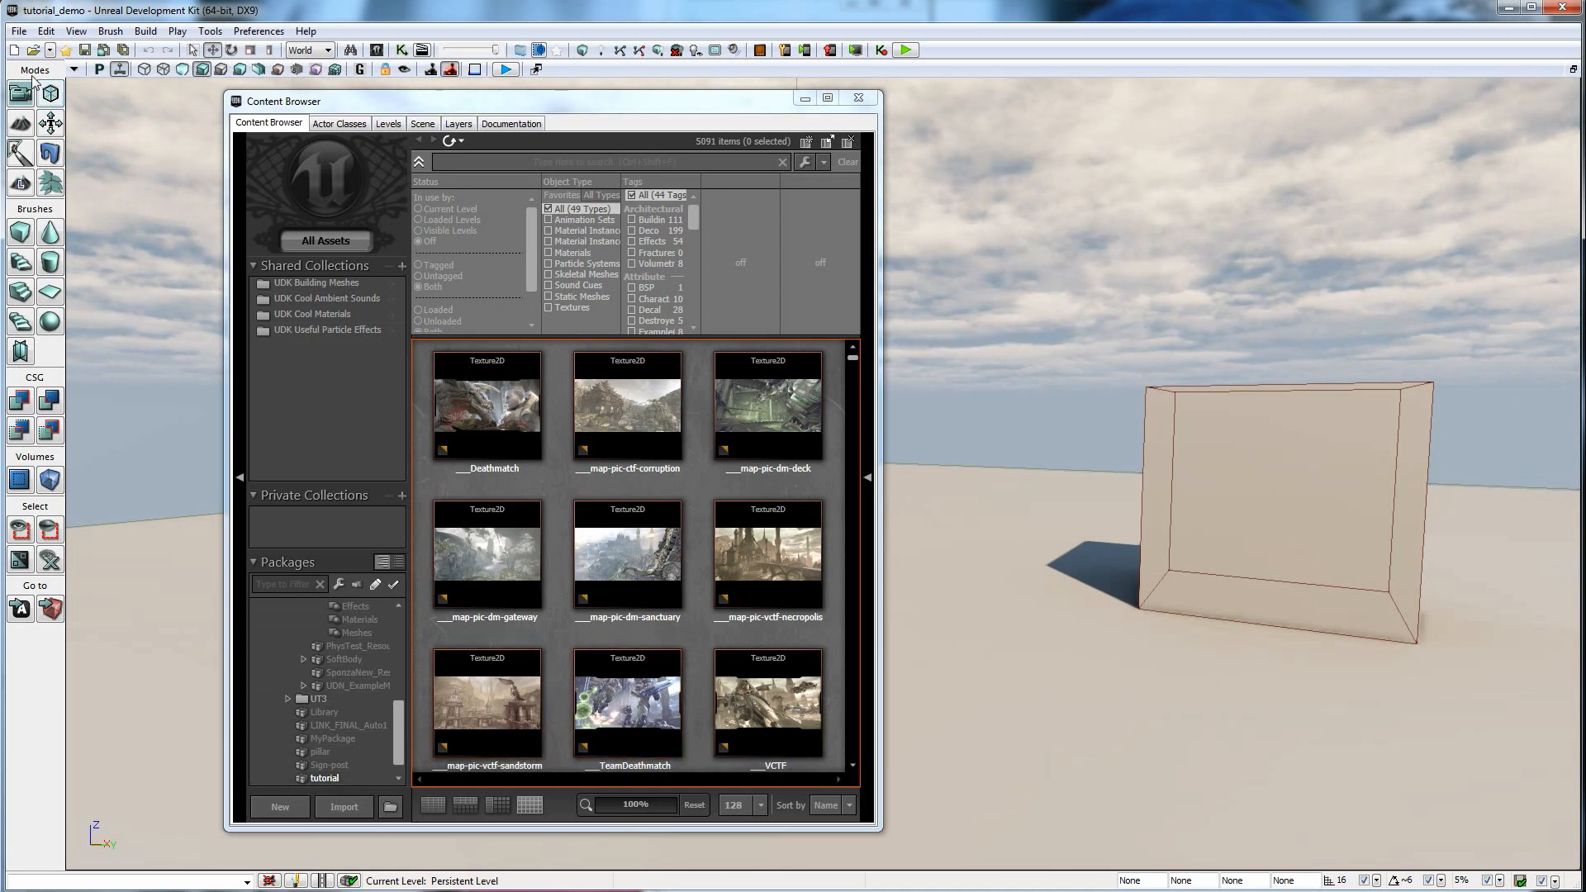
Reopen the tutorial_demo.udk map and review the tutorial package's assets, closing the Content Browser to view the level.
click(33, 50)
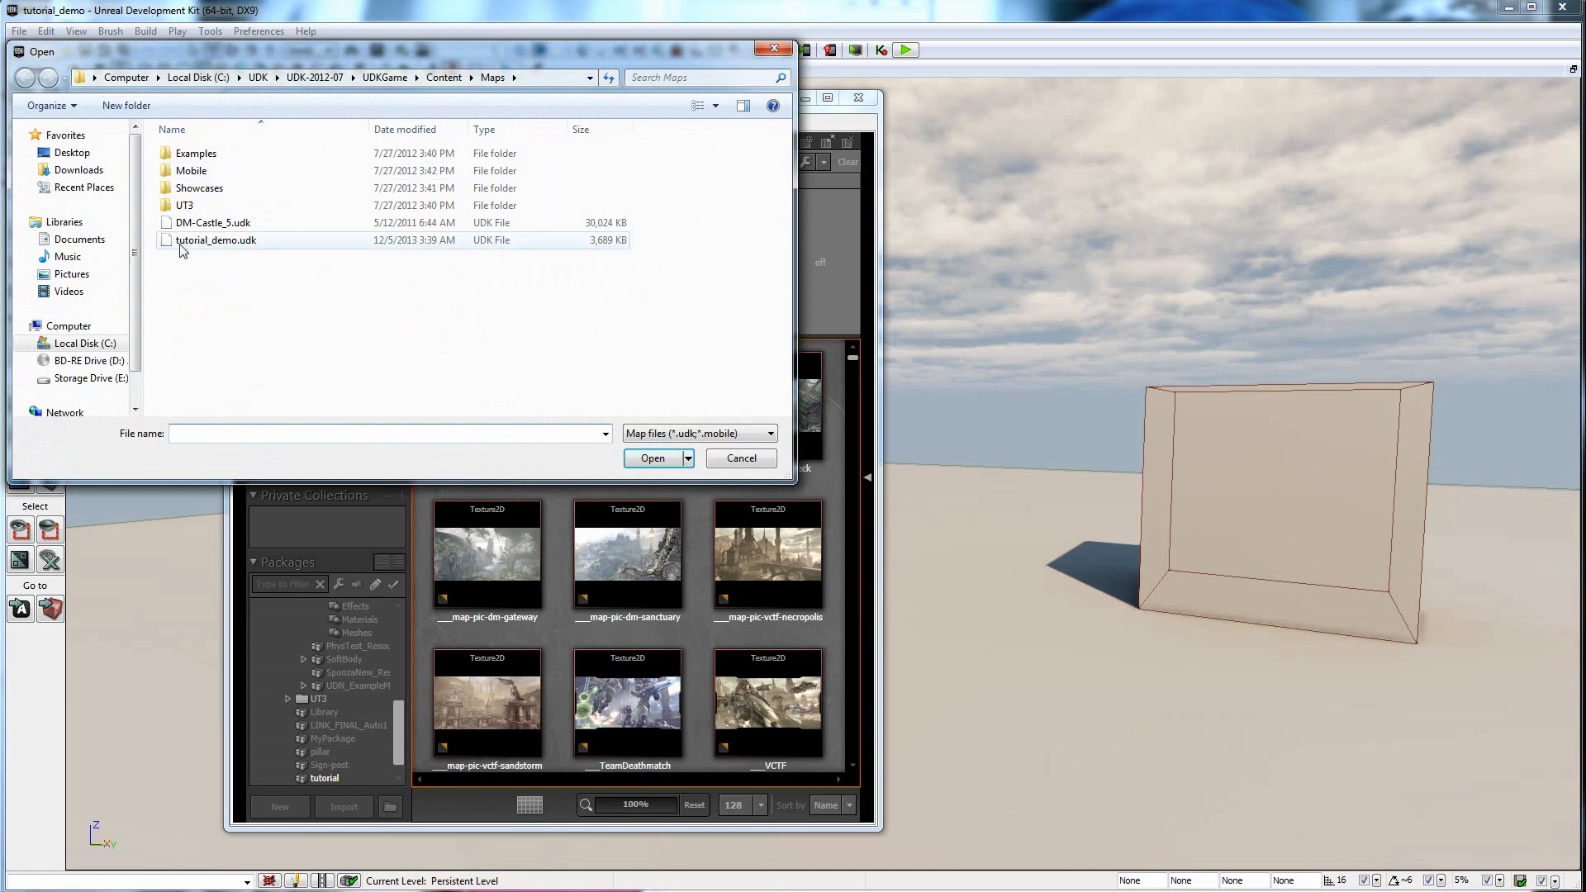
click(211, 241)
click(661, 460)
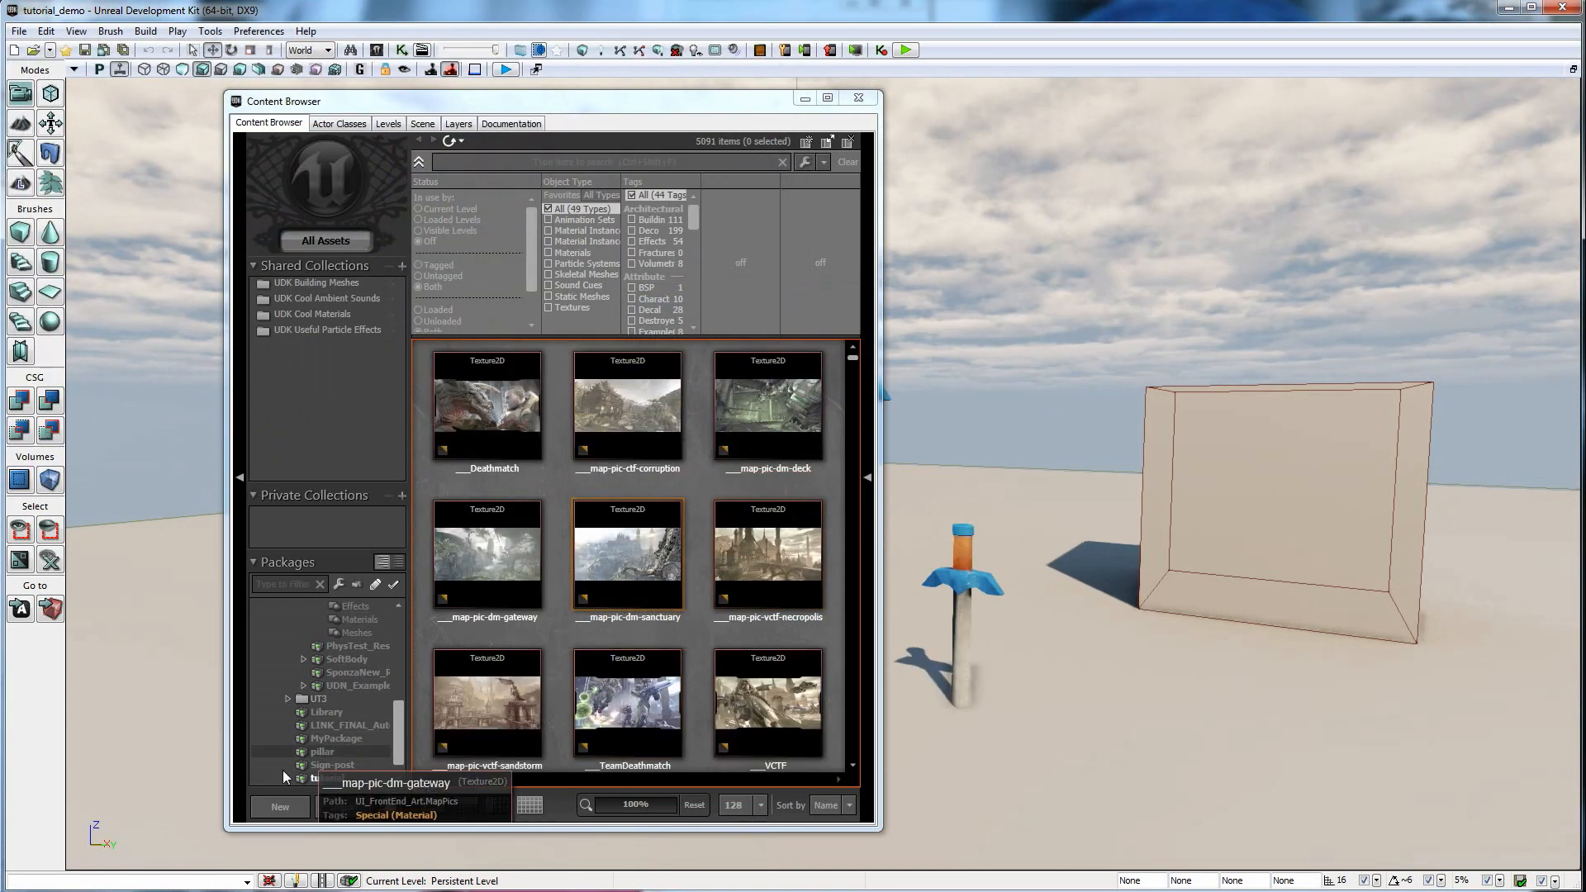
click(331, 778)
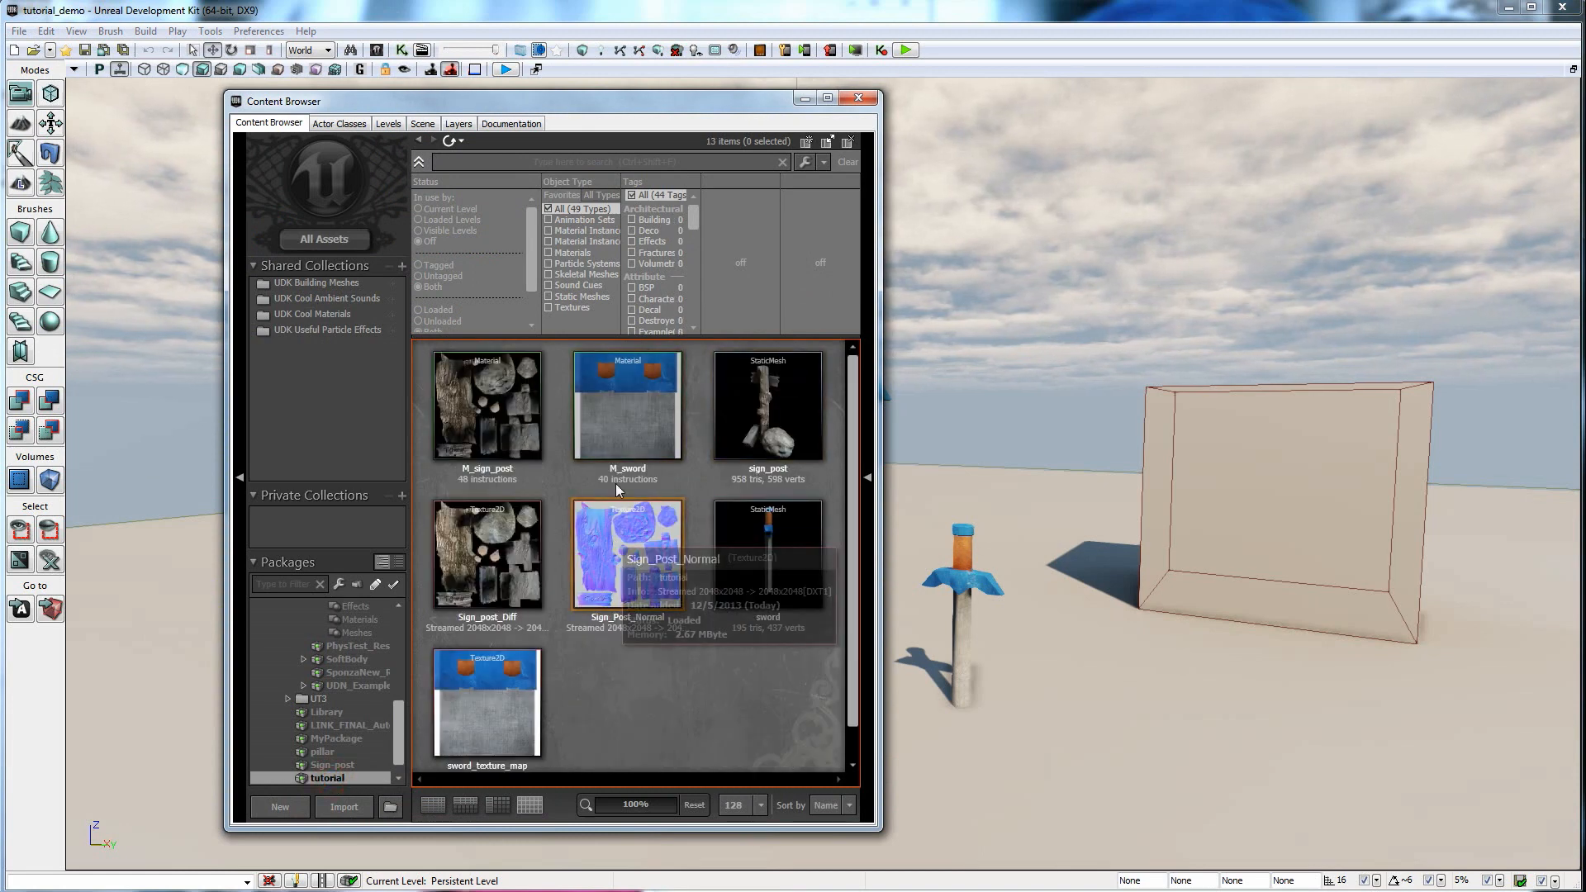
click(859, 98)
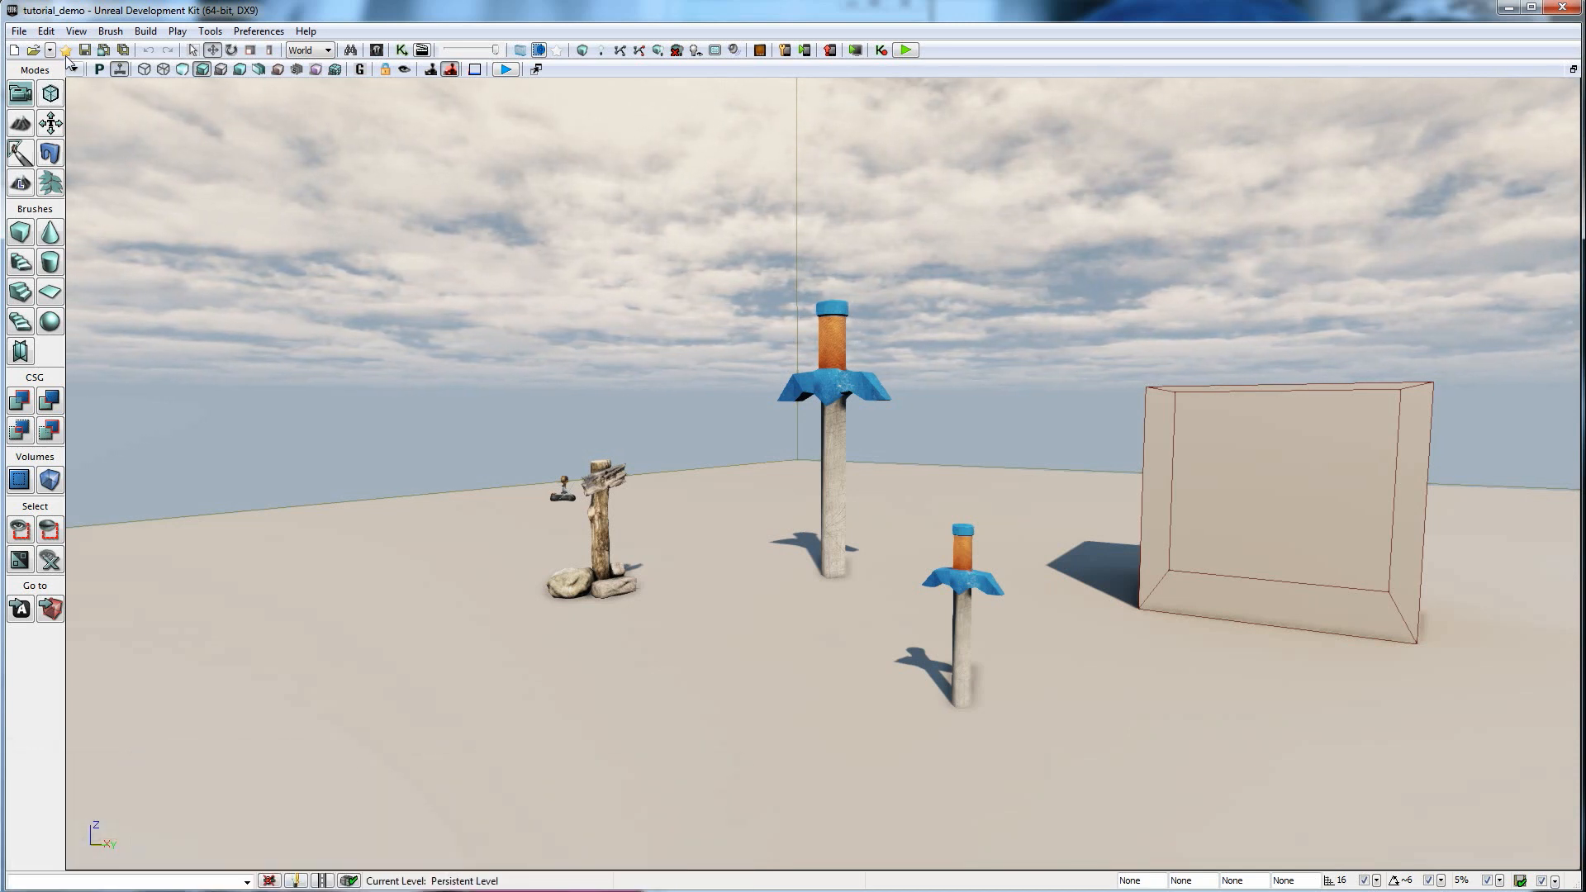
Start importing Pillar_diffuse.tga, Pillar_leaf_opacity.tga, Pillar_LRNormalsMap.tga, Pillar_spec.tga and ST_pillar.ASE from the desktop's Unreal tutorial pieces folder through the Content Browser.
click(376, 49)
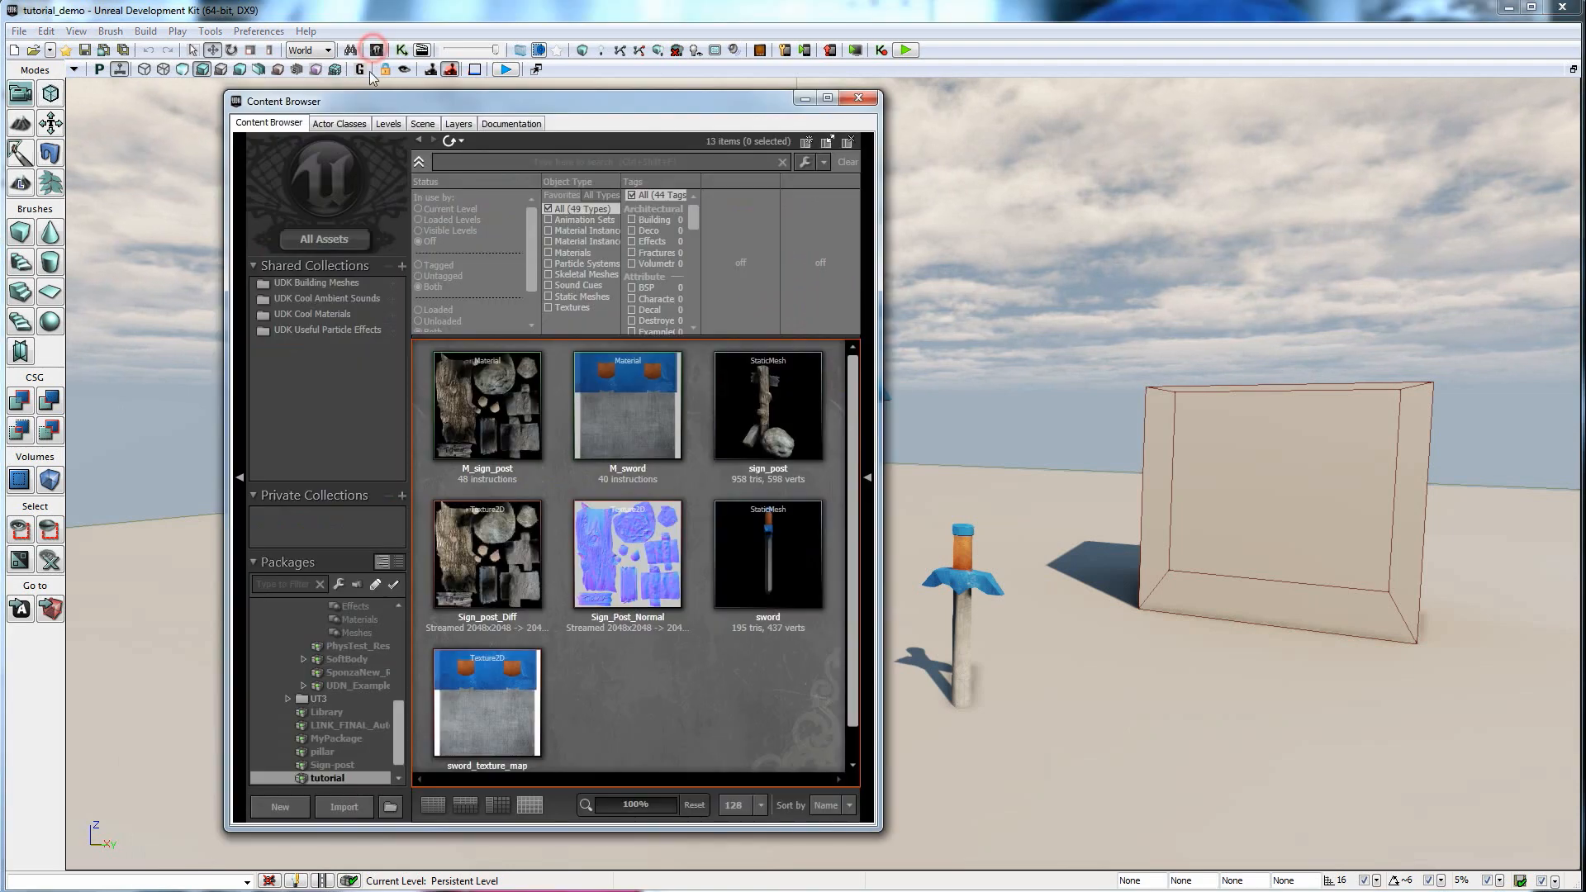
click(346, 806)
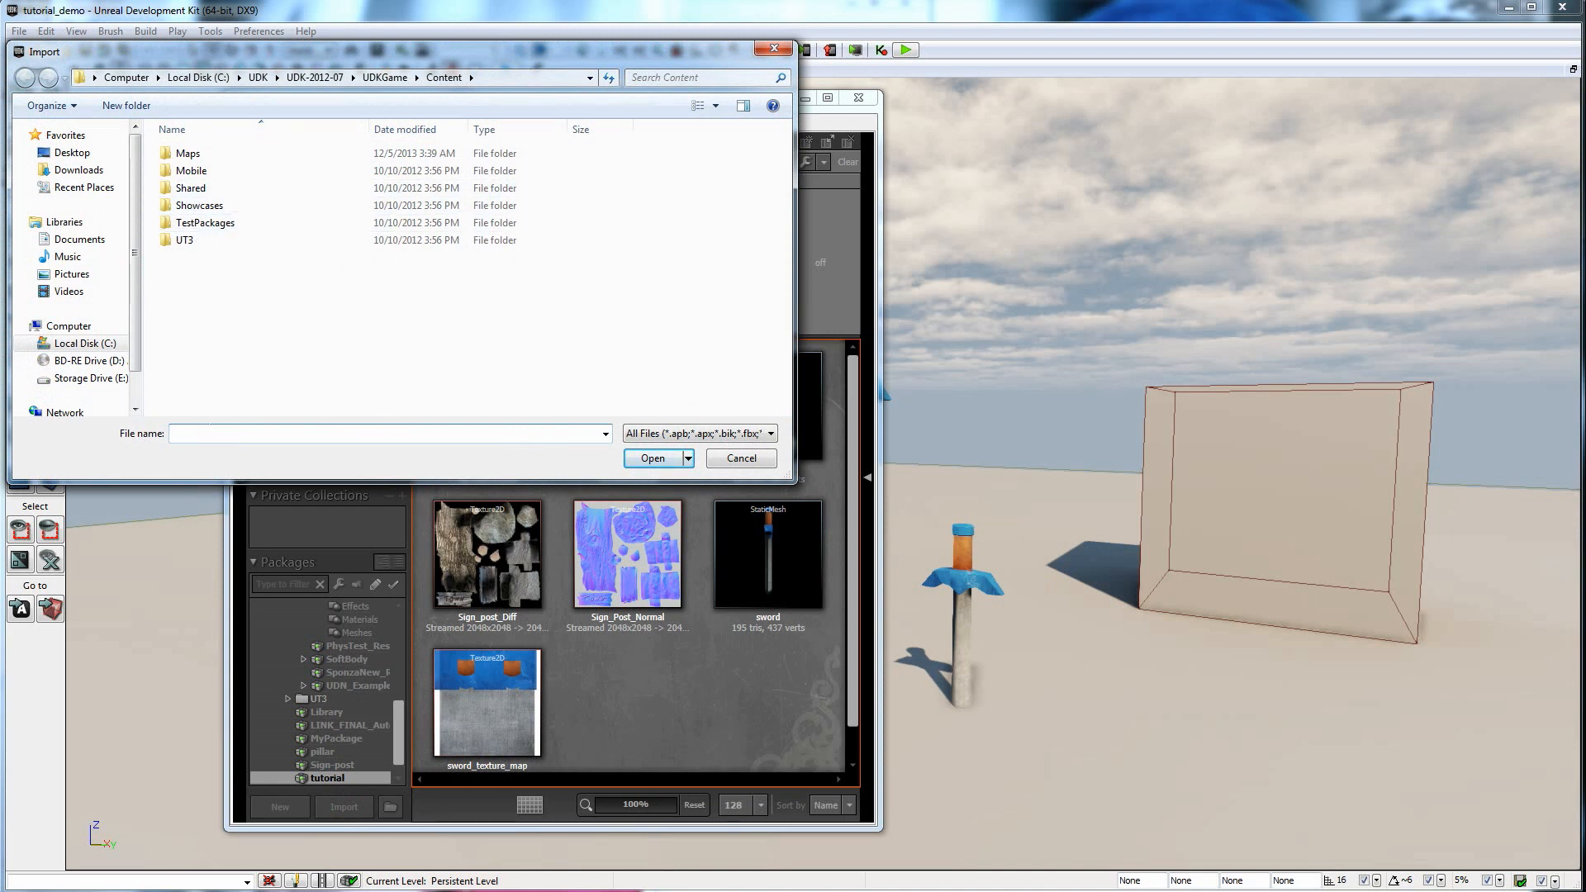
click(71, 153)
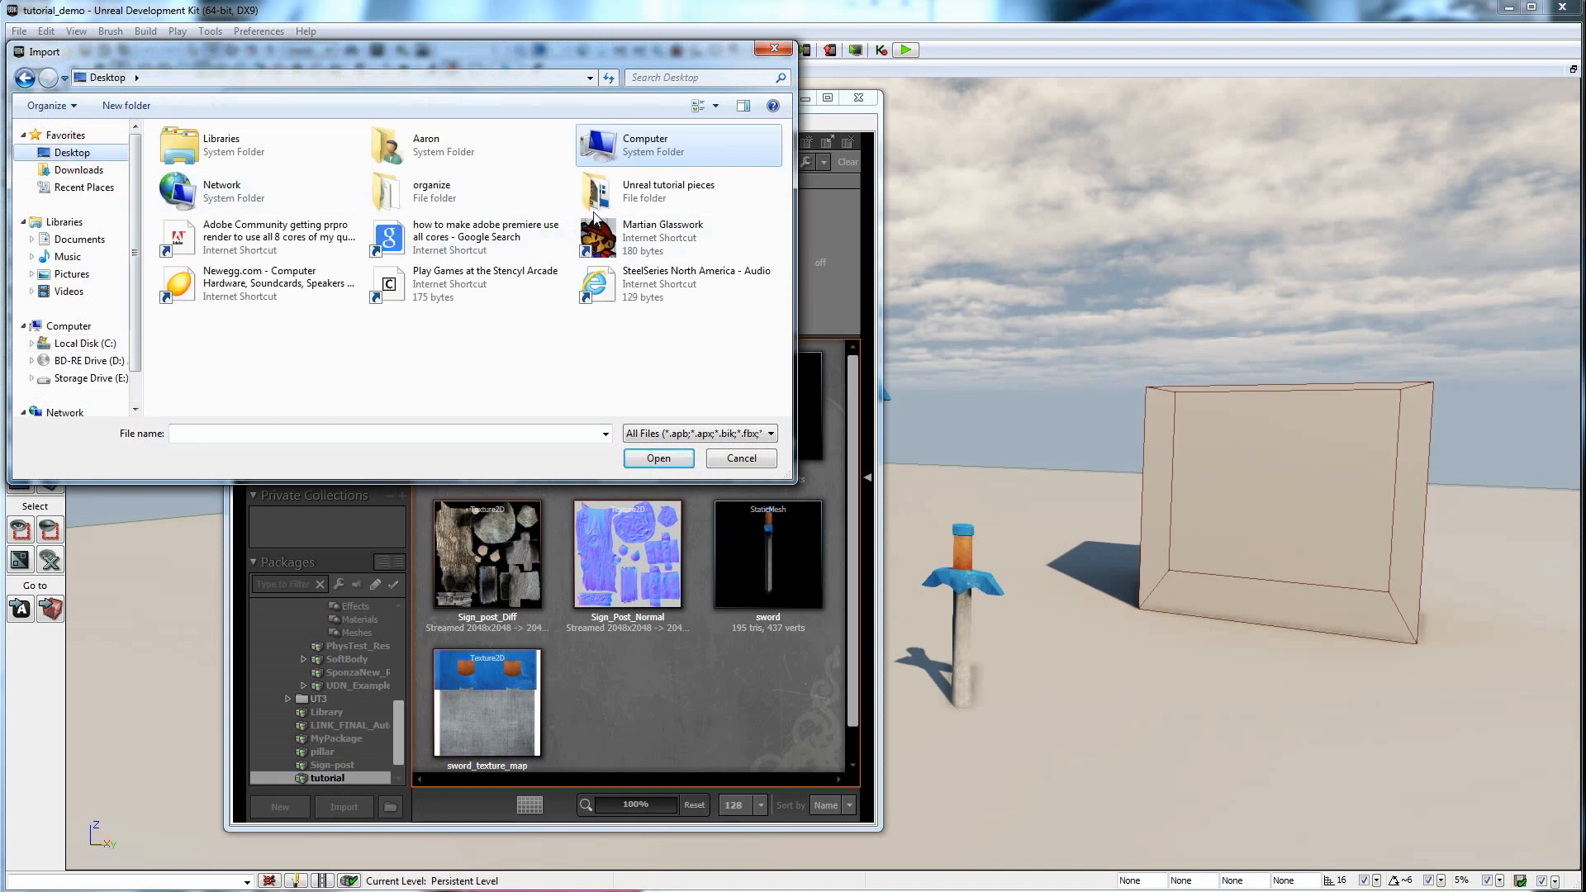
double_click(595, 197)
click(197, 182)
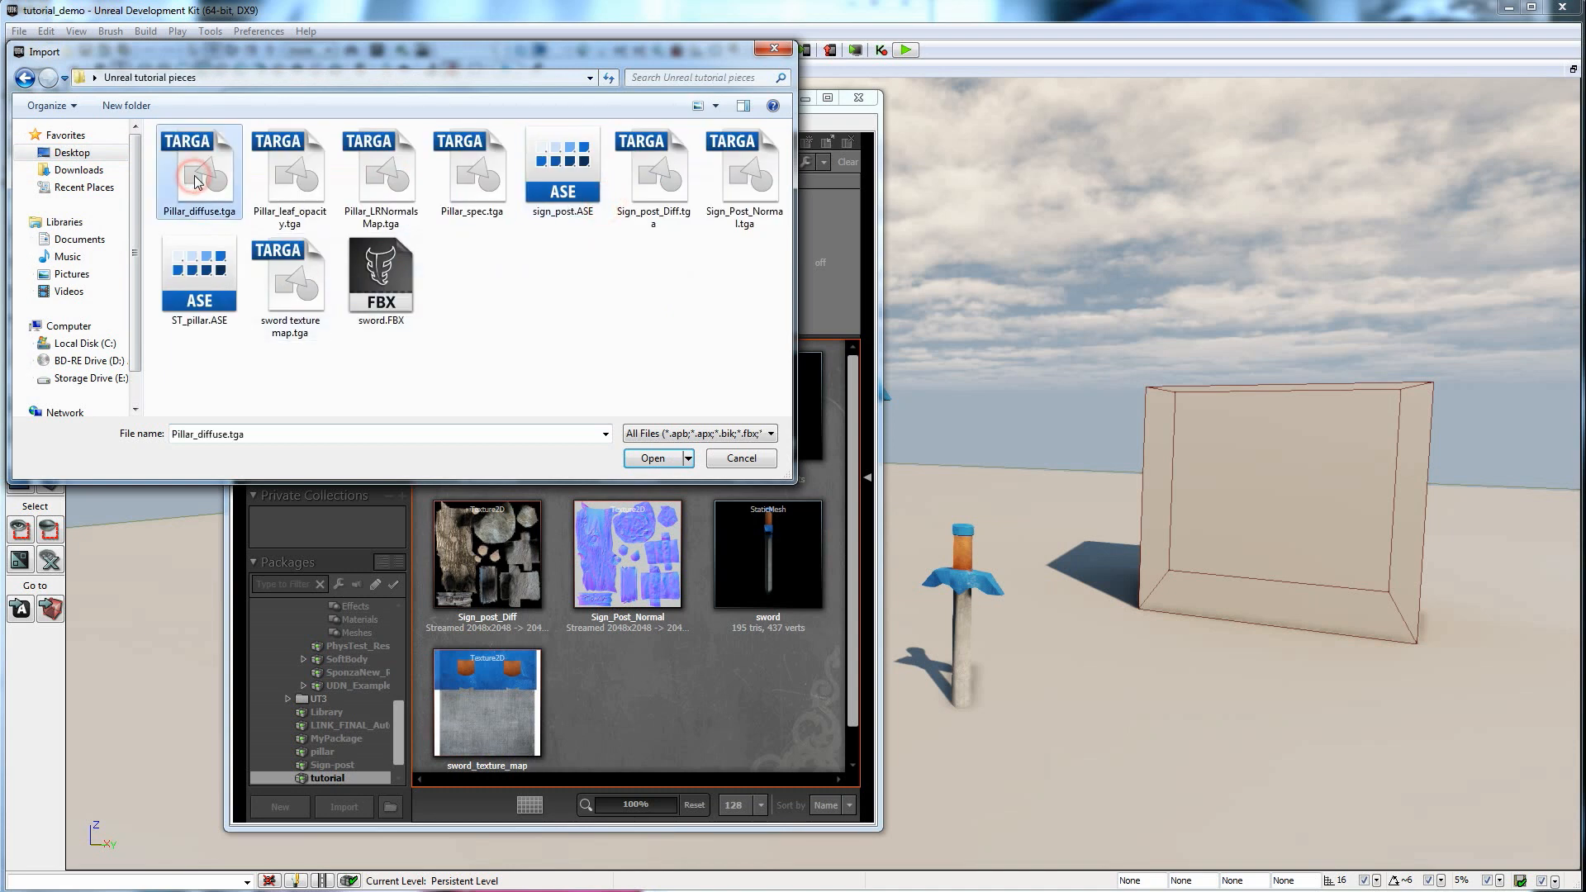
shift+click(475, 180)
ctrl+click(201, 320)
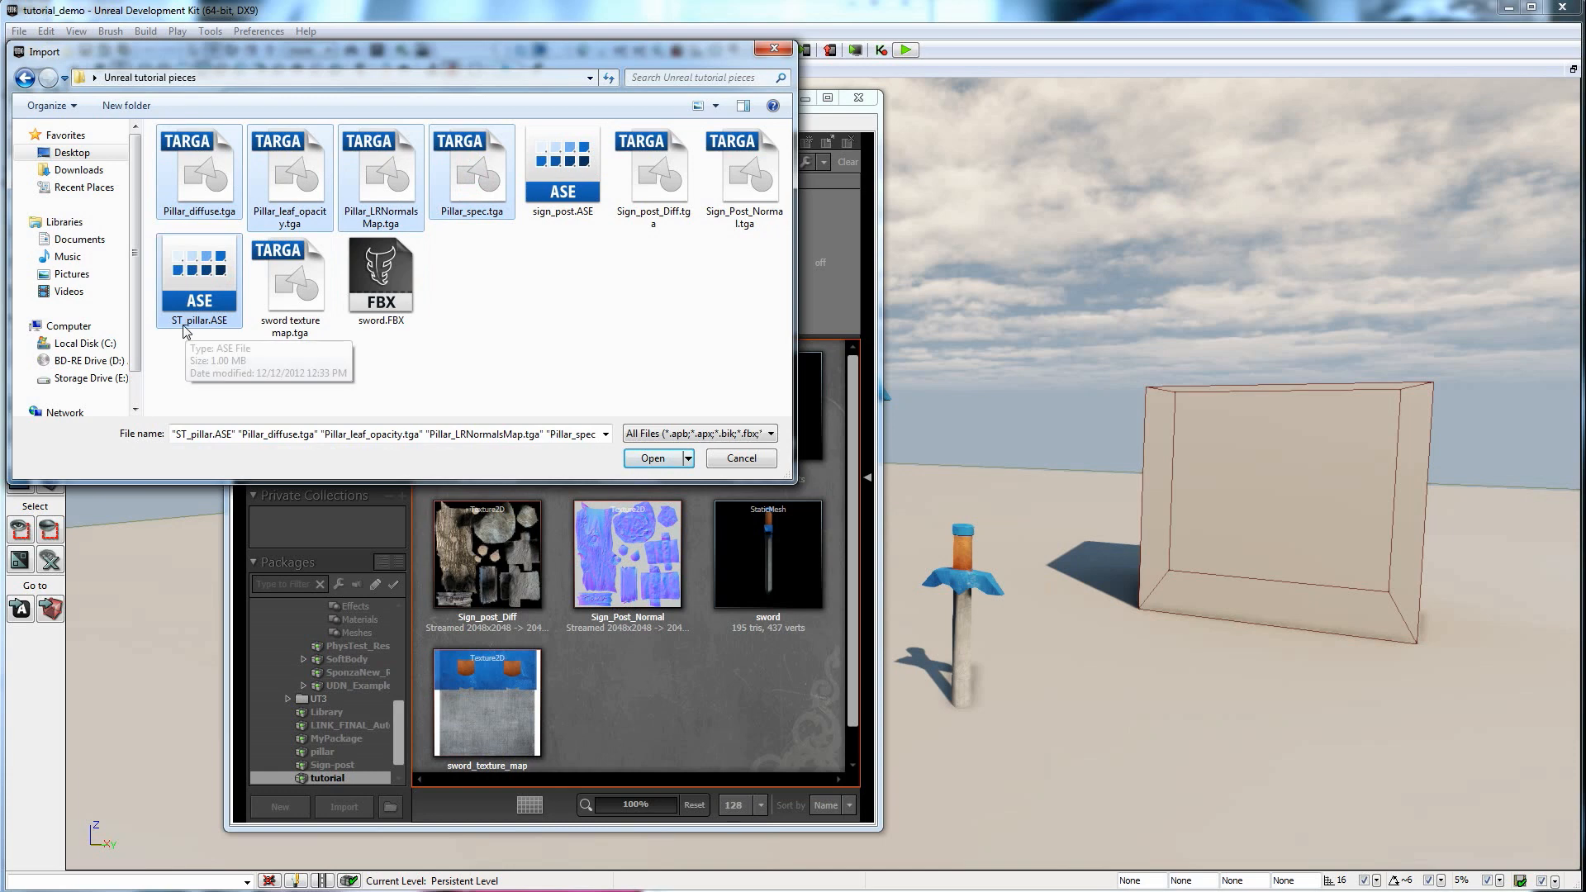
click(661, 464)
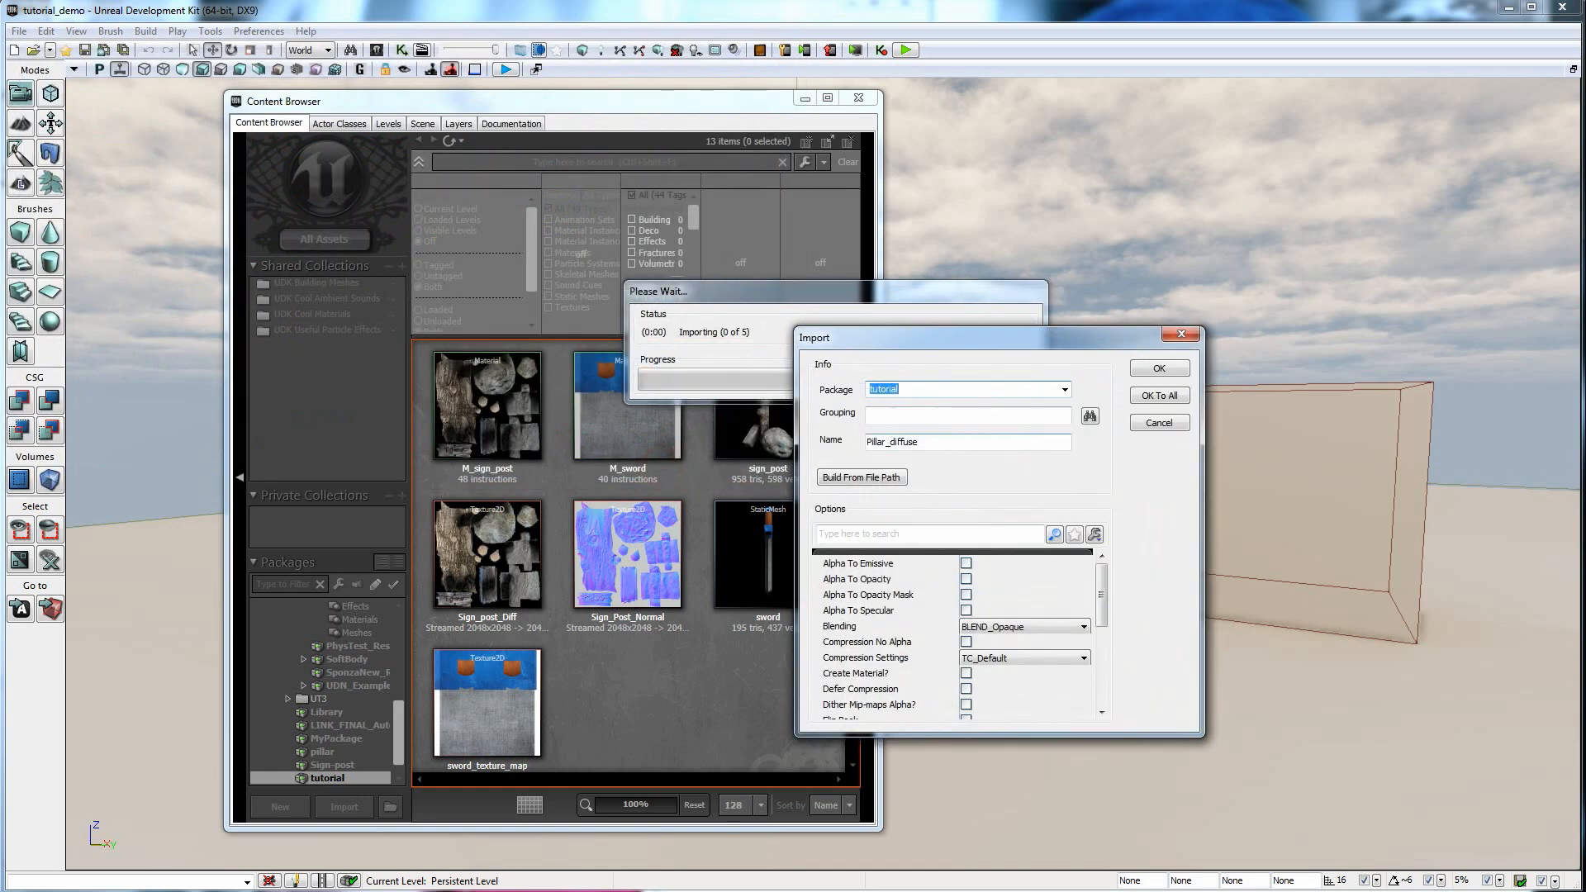
Import Pillar_diffuse and Pillar_leaf_opacity into the tutorial package with the default texture options.
click(1141, 369)
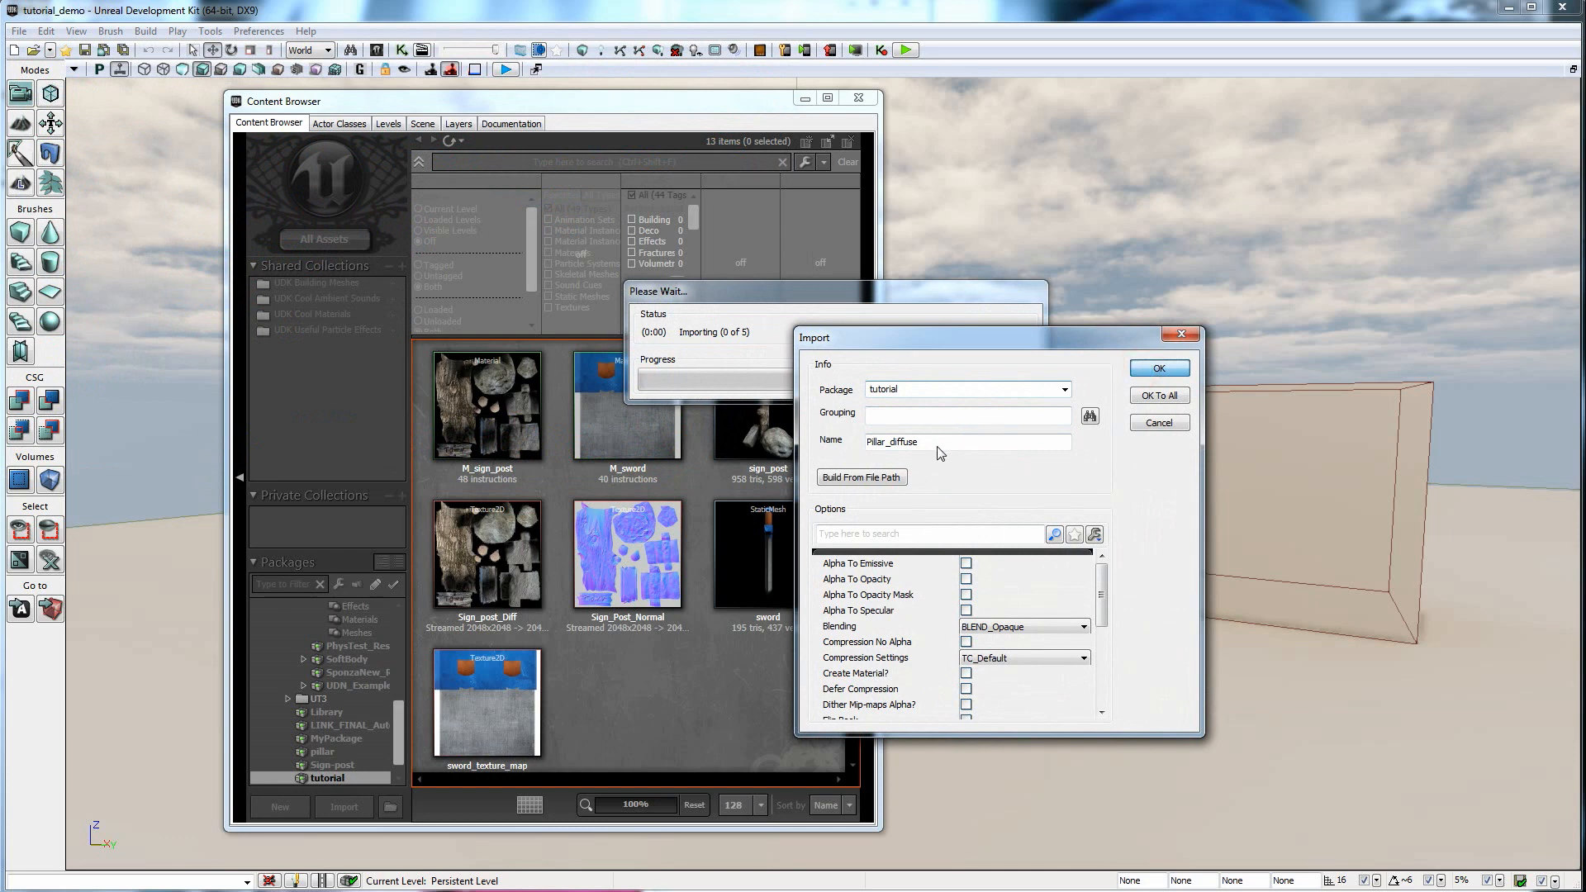
key(Return)
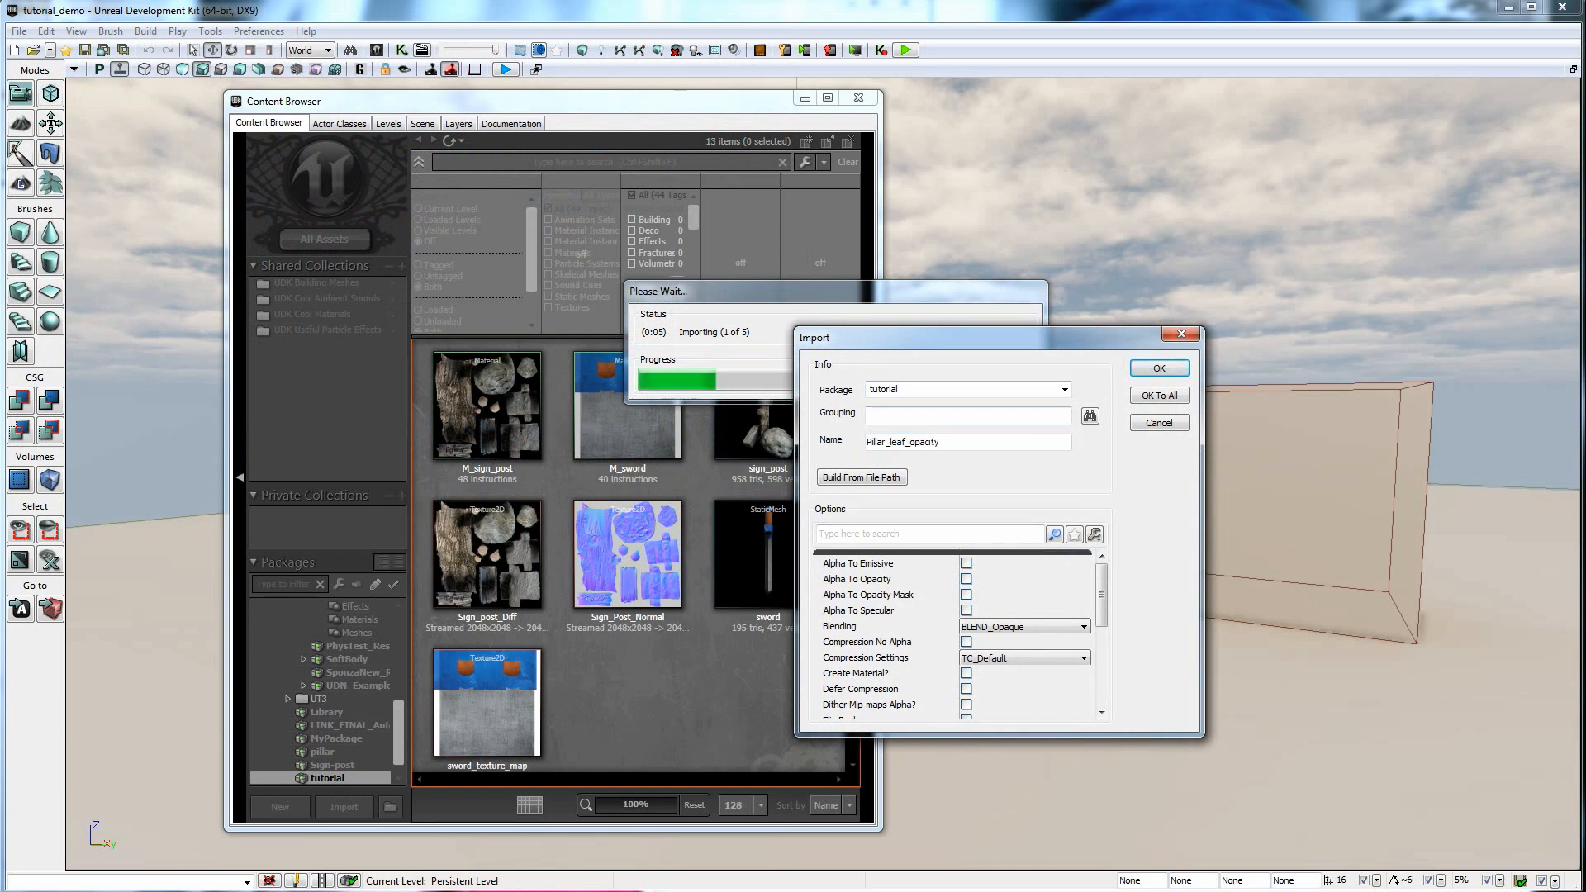
click(1148, 371)
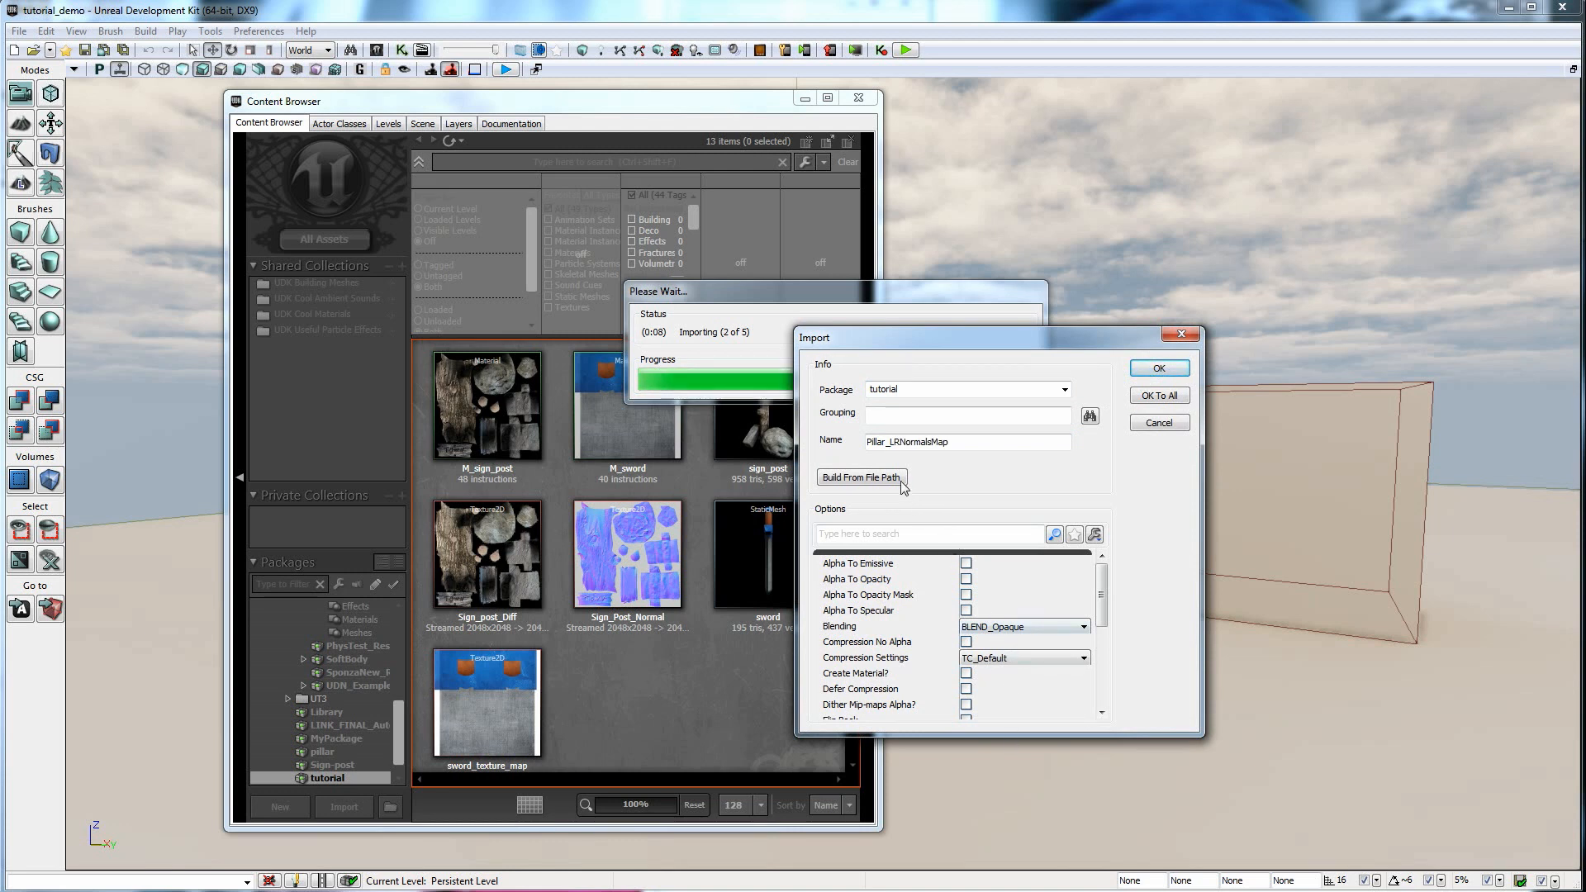
Set the compression settings of the Pillar_LRNormalsMap import to TC_Normalmap.
click(1026, 628)
click(1026, 628)
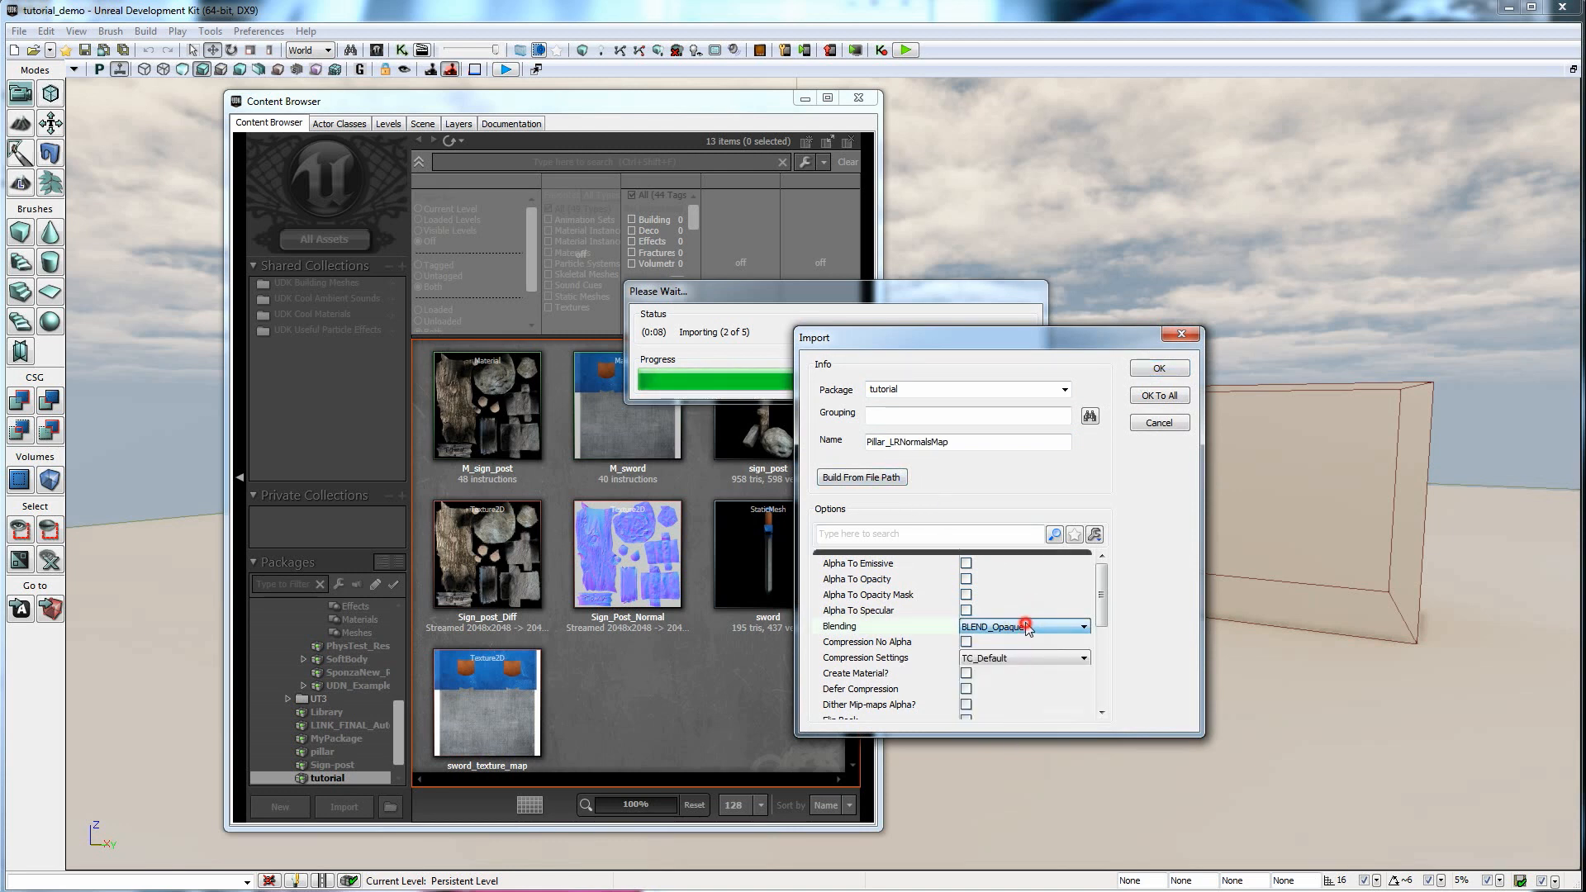
click(1003, 658)
click(1022, 685)
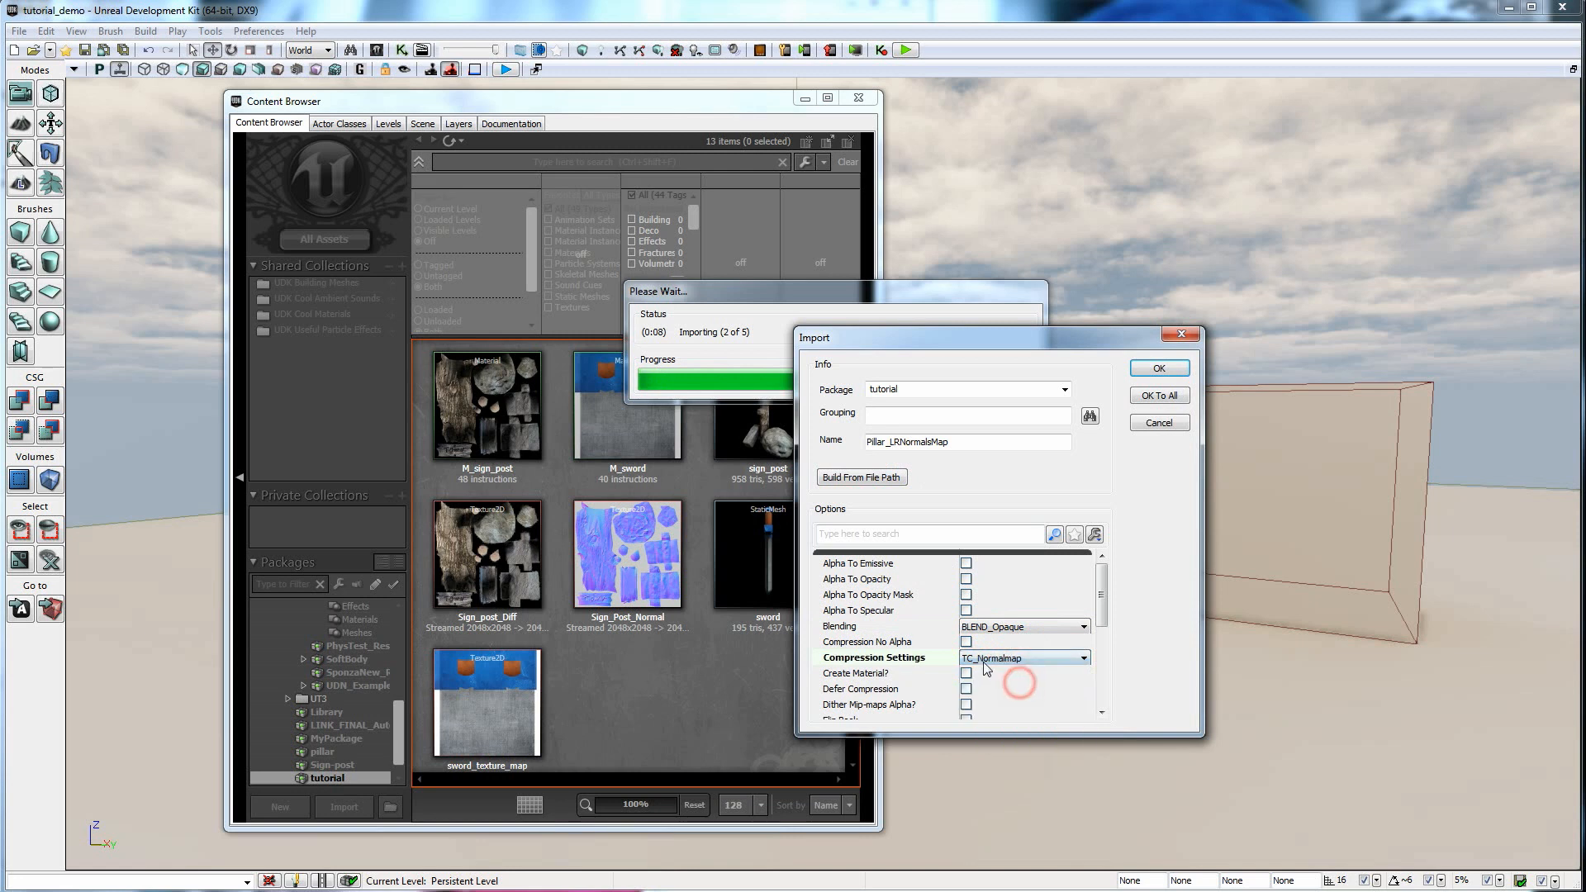
Finish importing Pillar_LRNormalsMap, Pillar_spec with TC_Default compression and BLEND_Opaque blending, and the ST_pillar mesh into the tutorial package.
click(1143, 372)
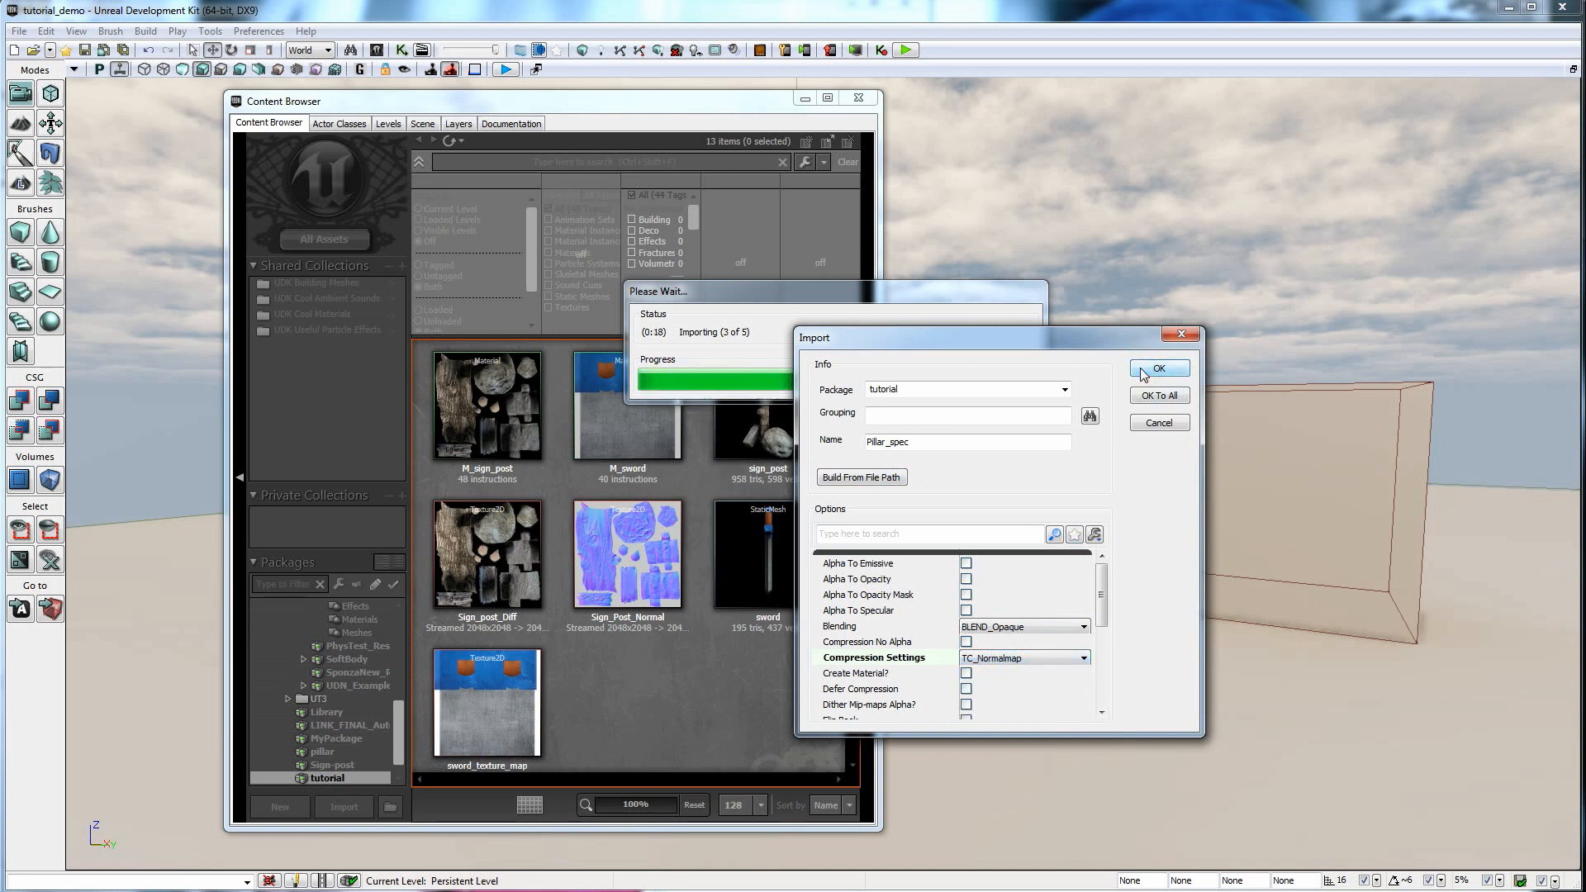
click(1022, 658)
click(1022, 671)
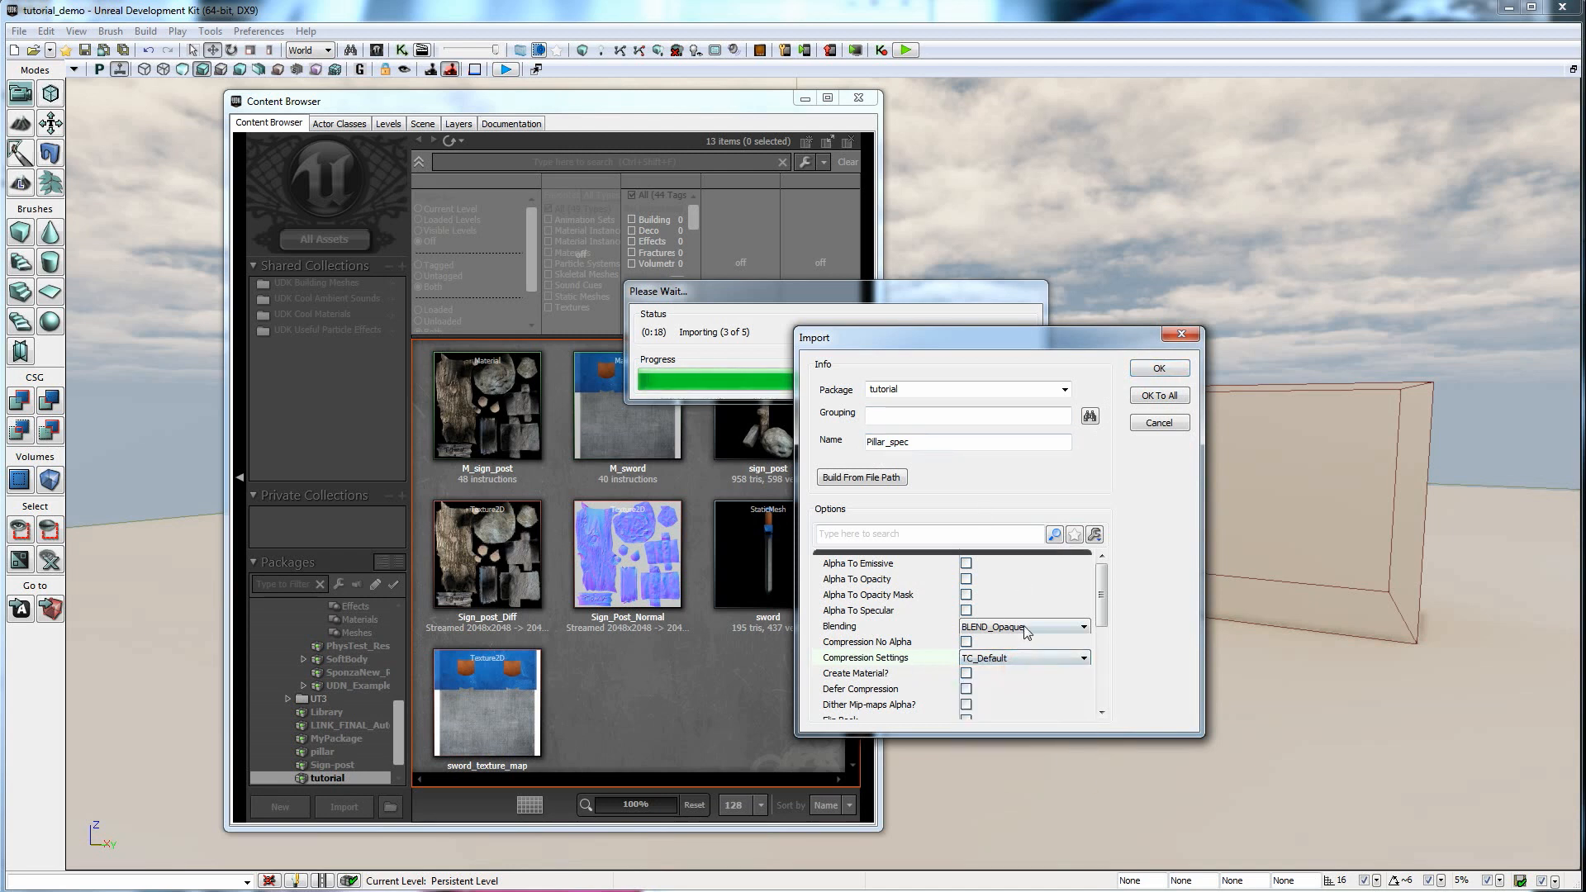
click(1025, 633)
click(1021, 628)
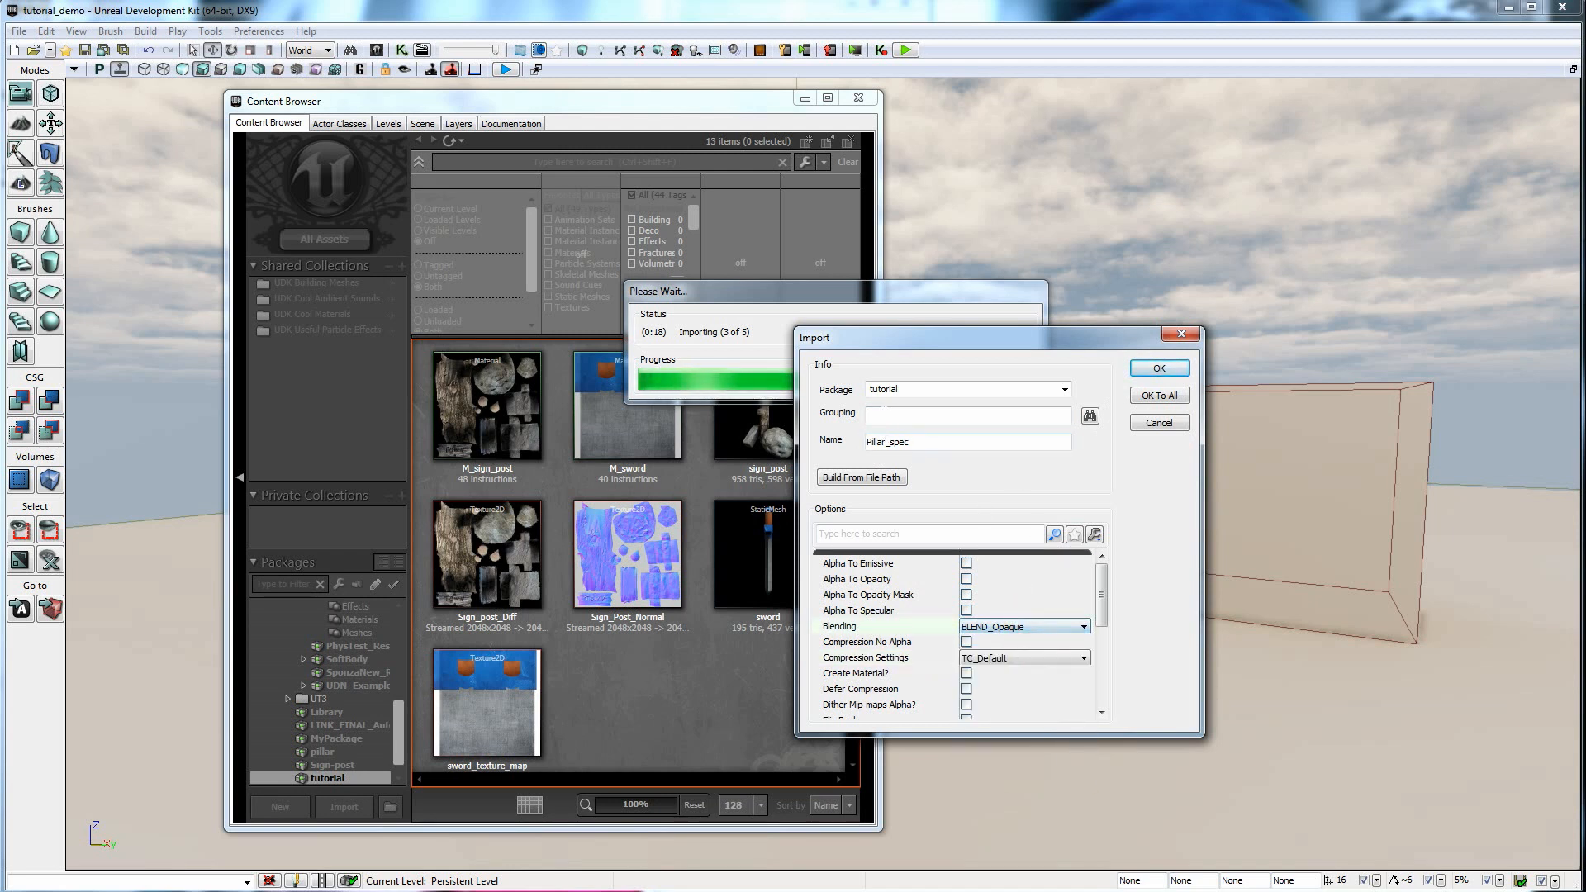
click(1159, 368)
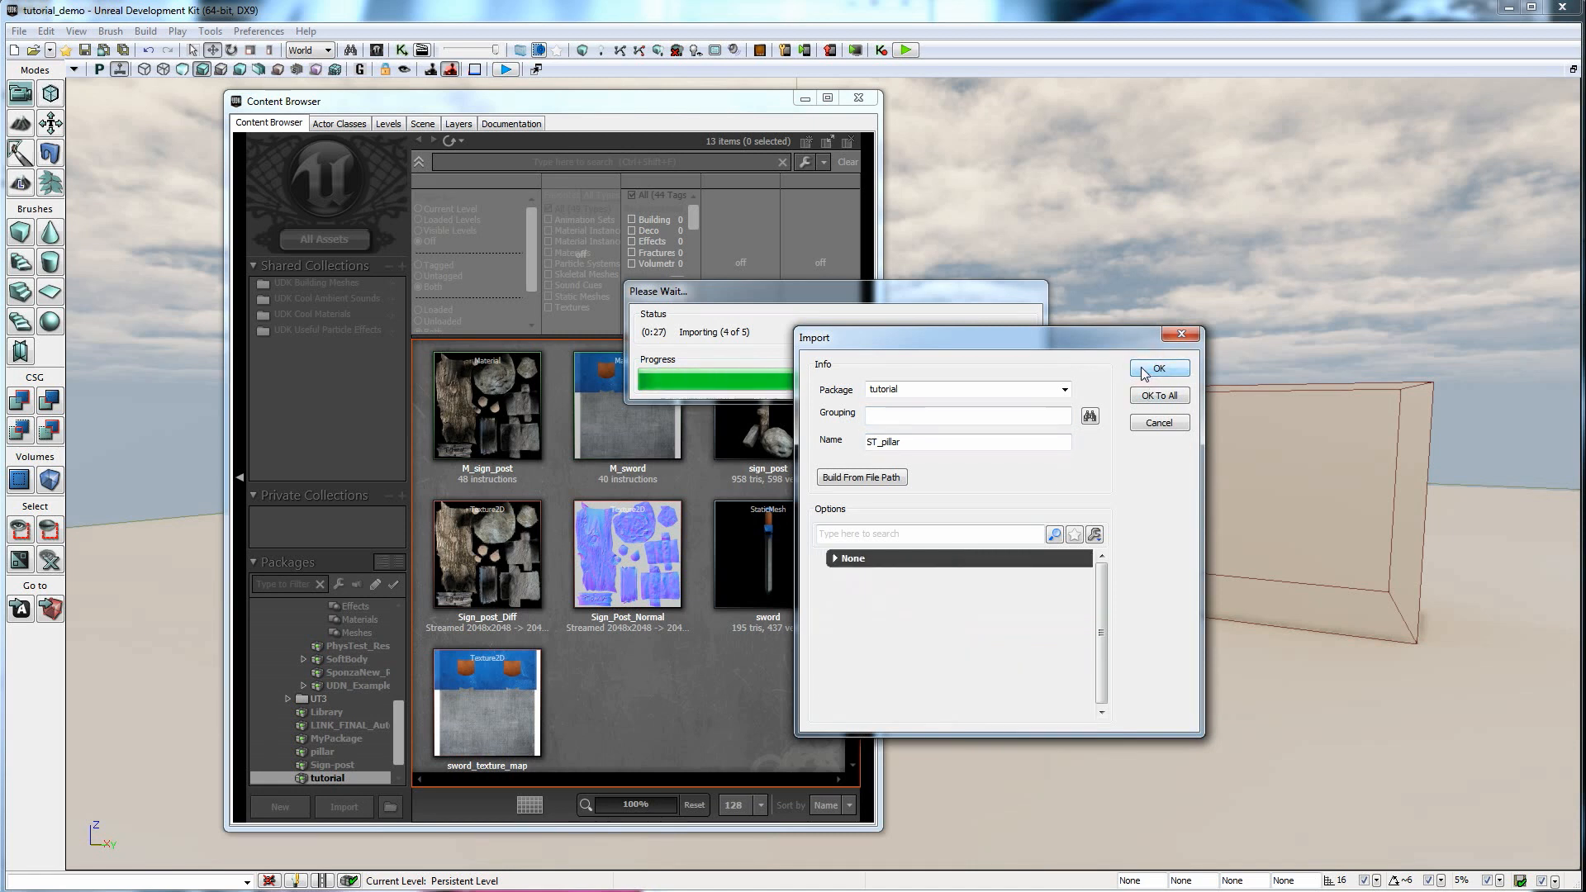
click(1140, 369)
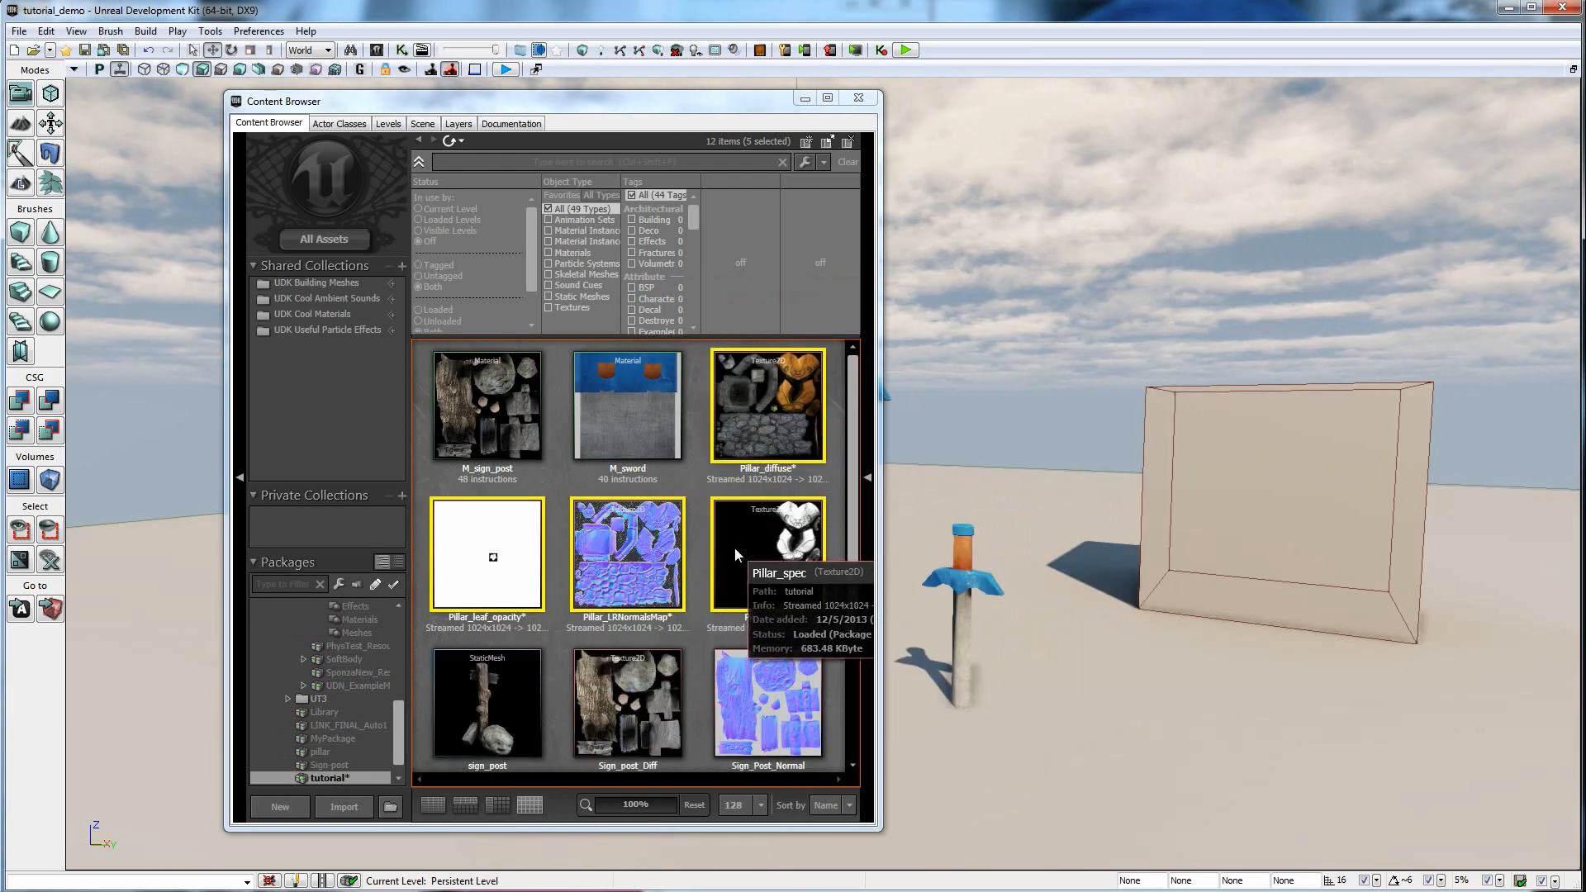
Create a new material named M_pillar in the tutorial package.
drag(852, 514, 856, 653)
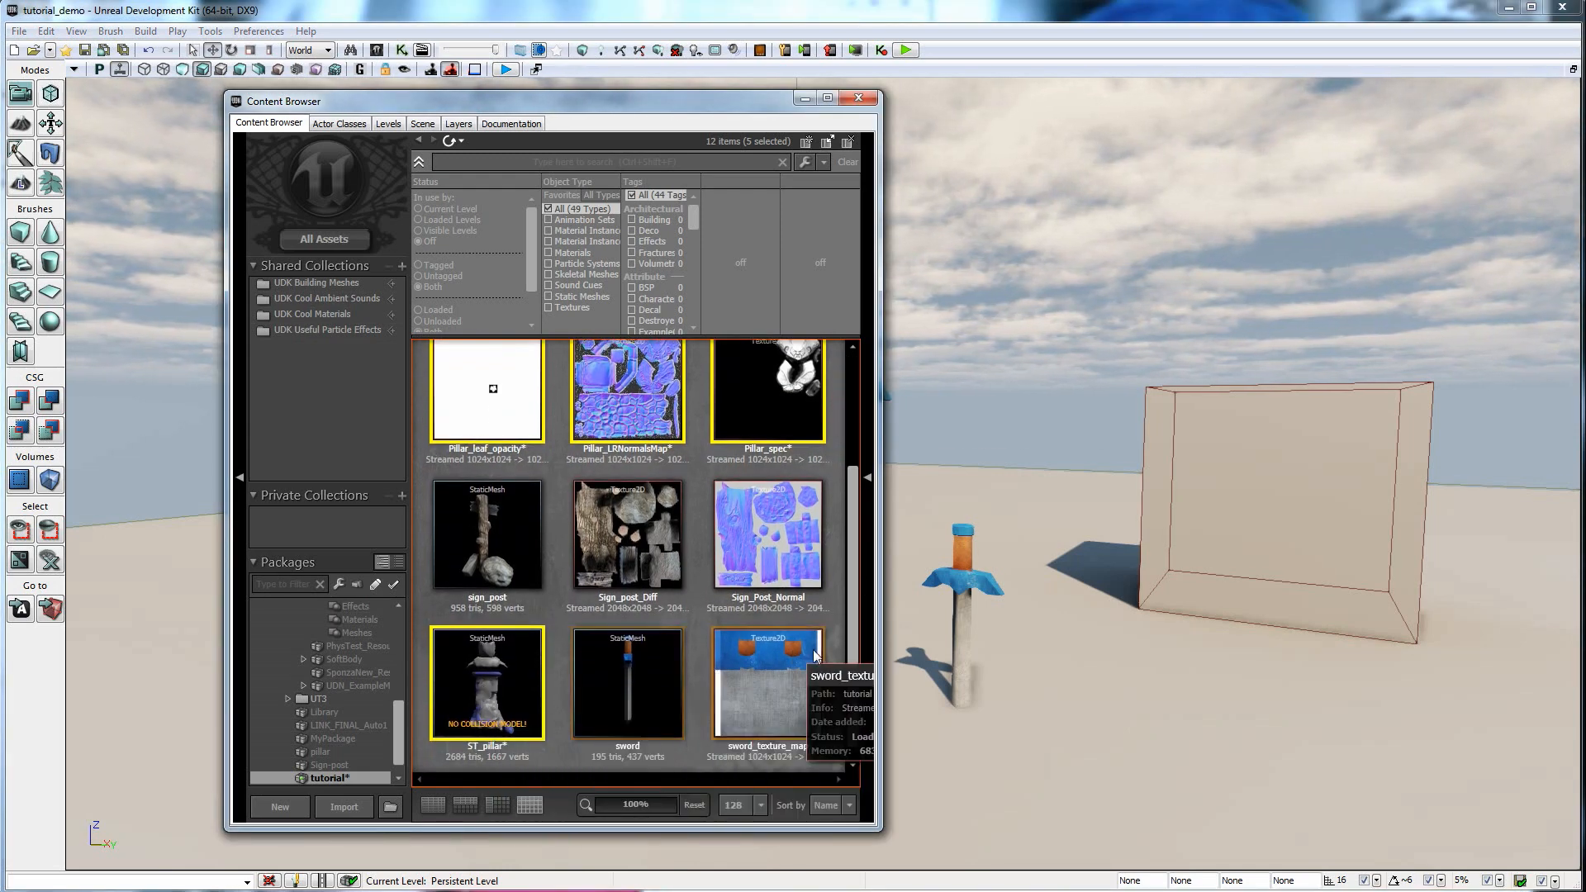
drag(851, 657, 830, 522)
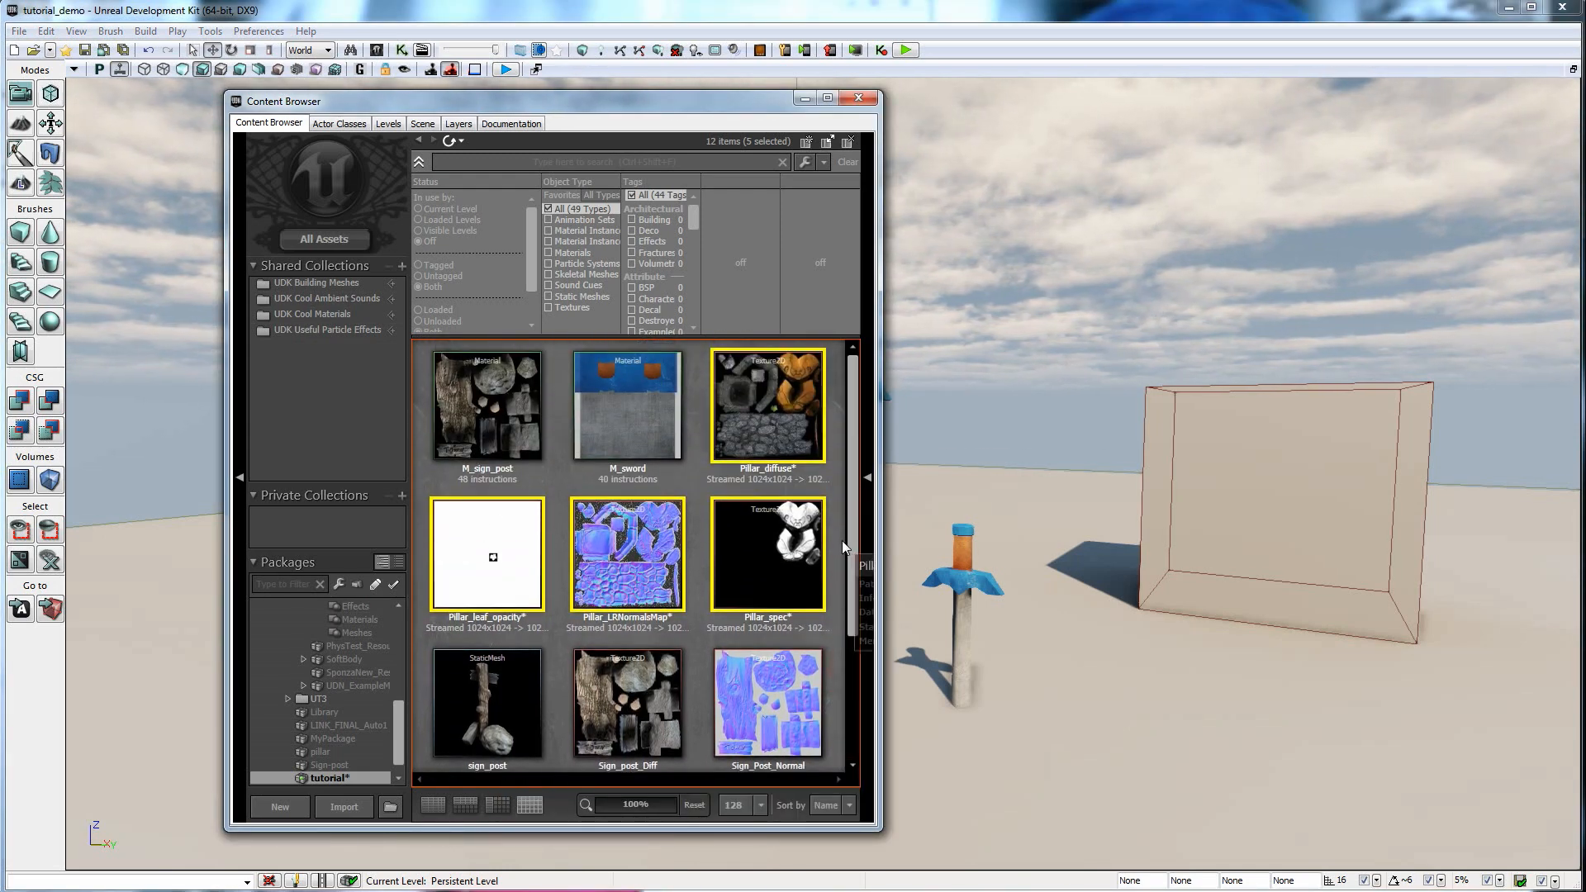
right_click(692, 489)
click(694, 493)
right_click(694, 493)
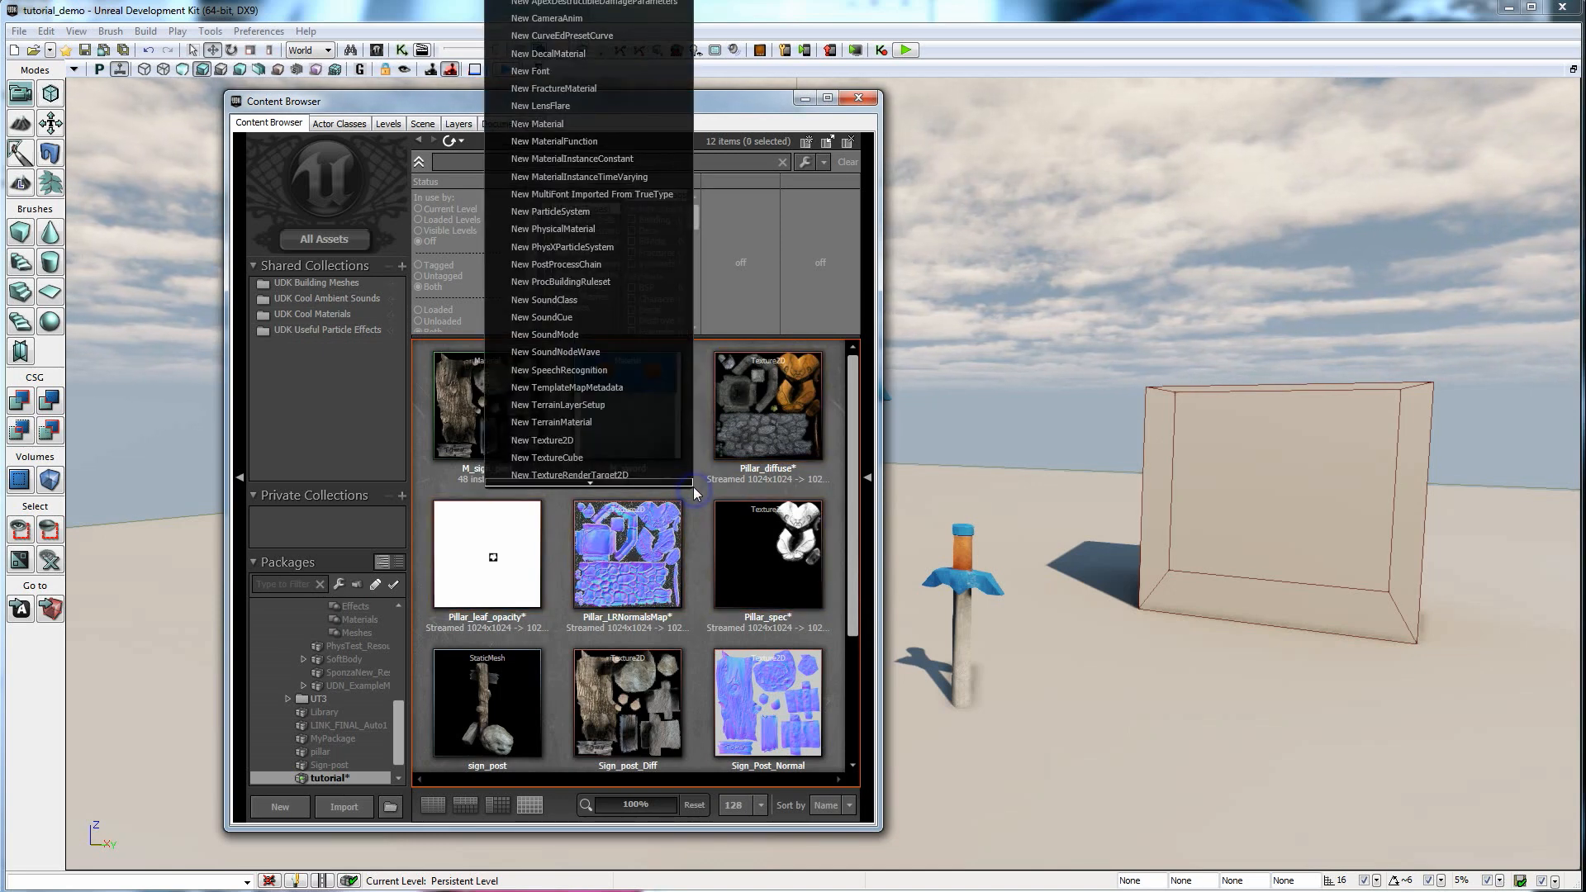
click(549, 124)
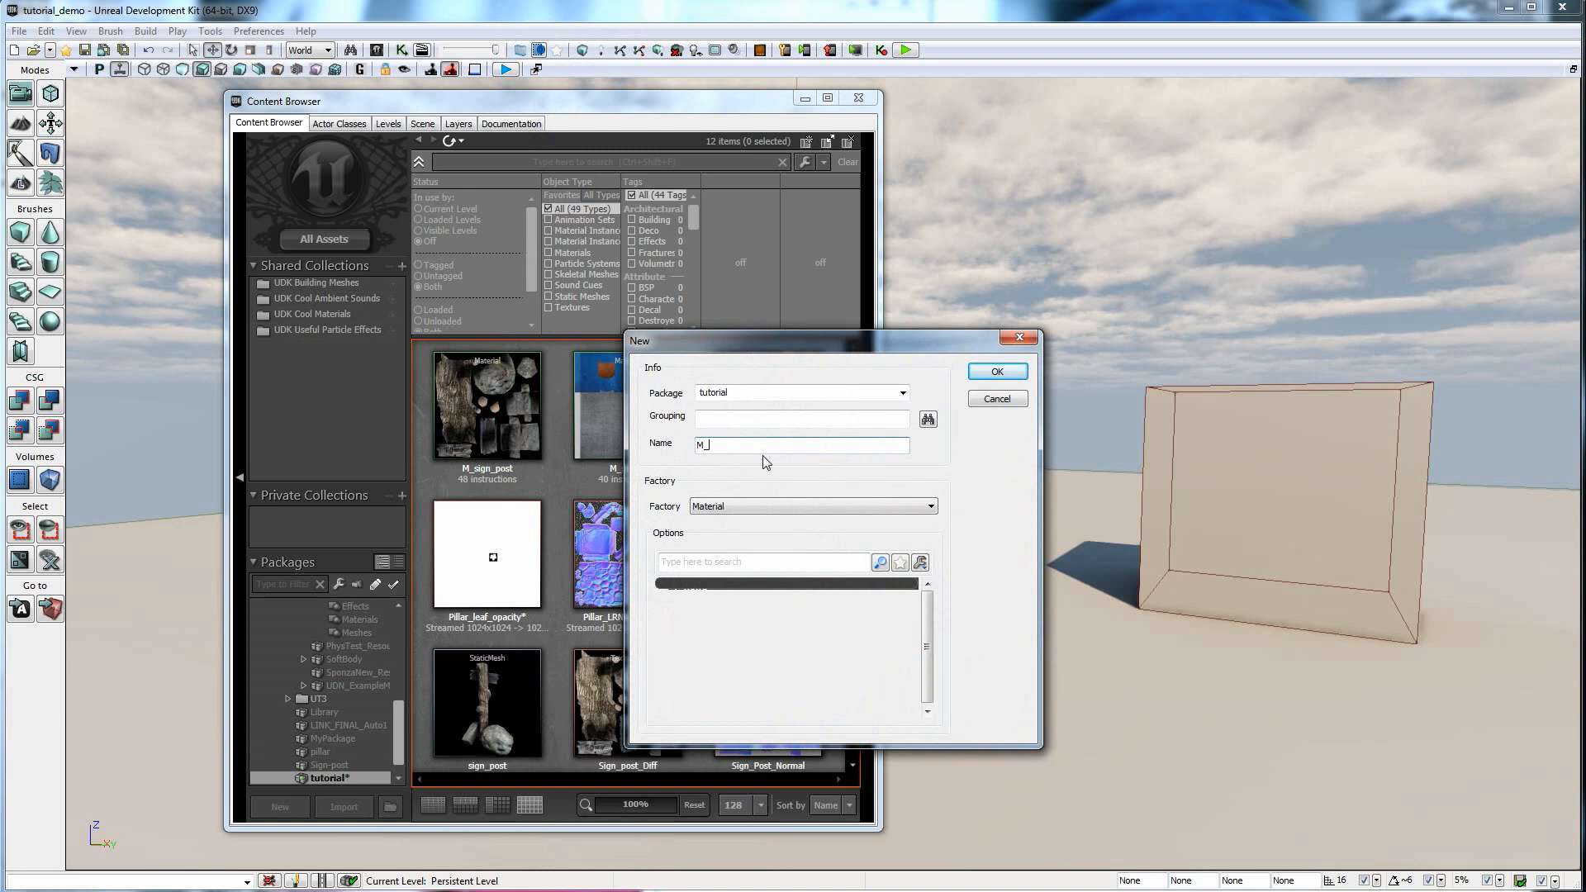
text(M_pillar)
click(994, 369)
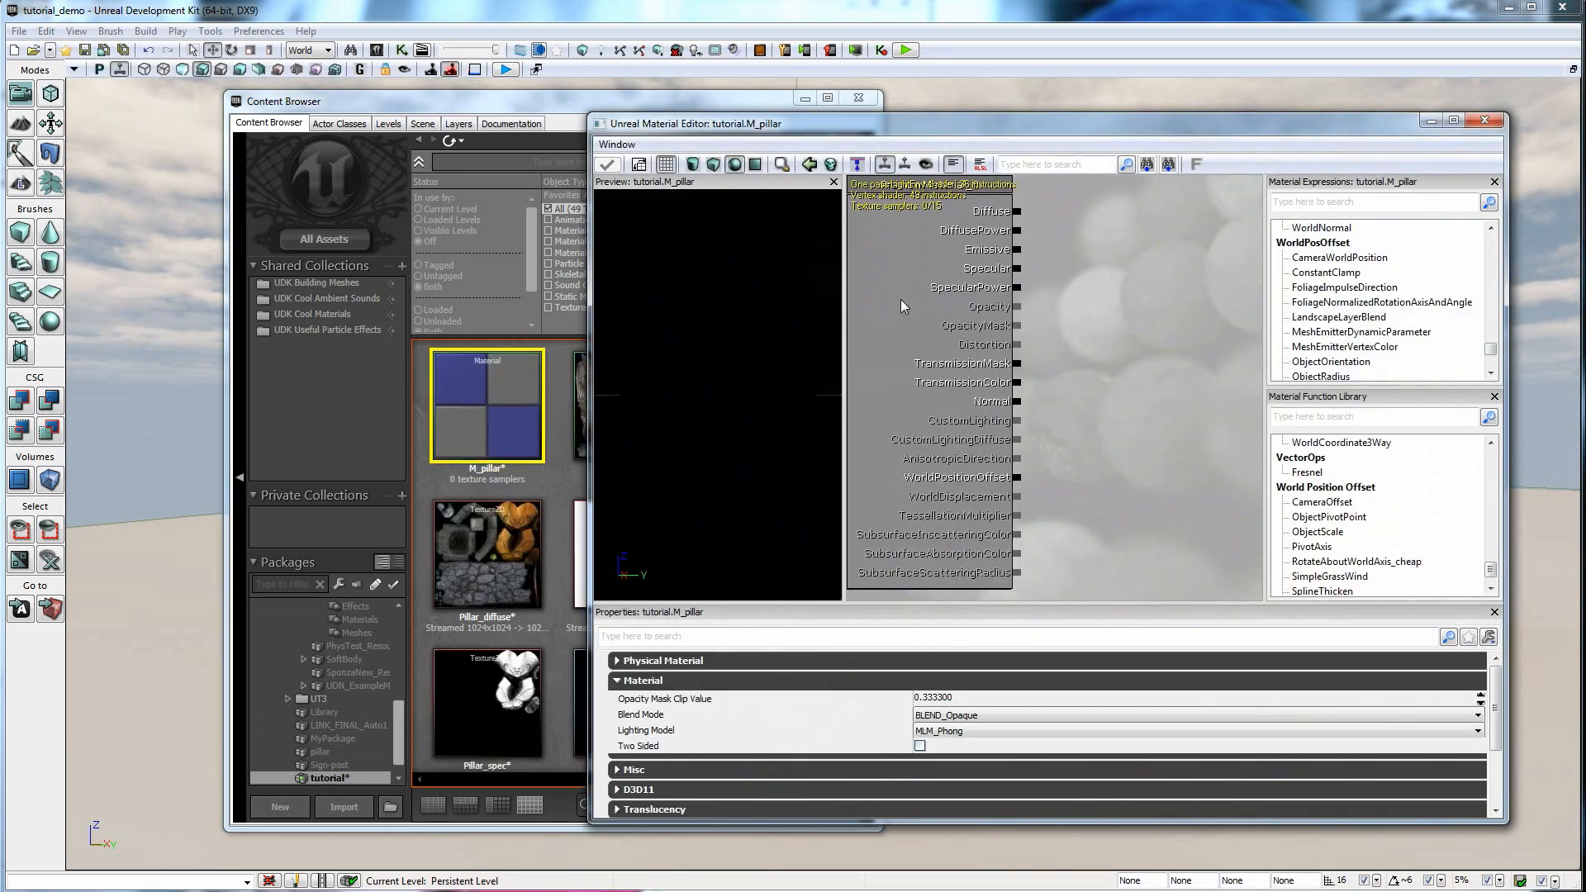
Add texture samples for Pillar_diffuse, Pillar_leaf_opacity, Pillar_LRNormalsMap and Pillar_spec to the M_pillar material graph.
drag(902, 127, 1121, 124)
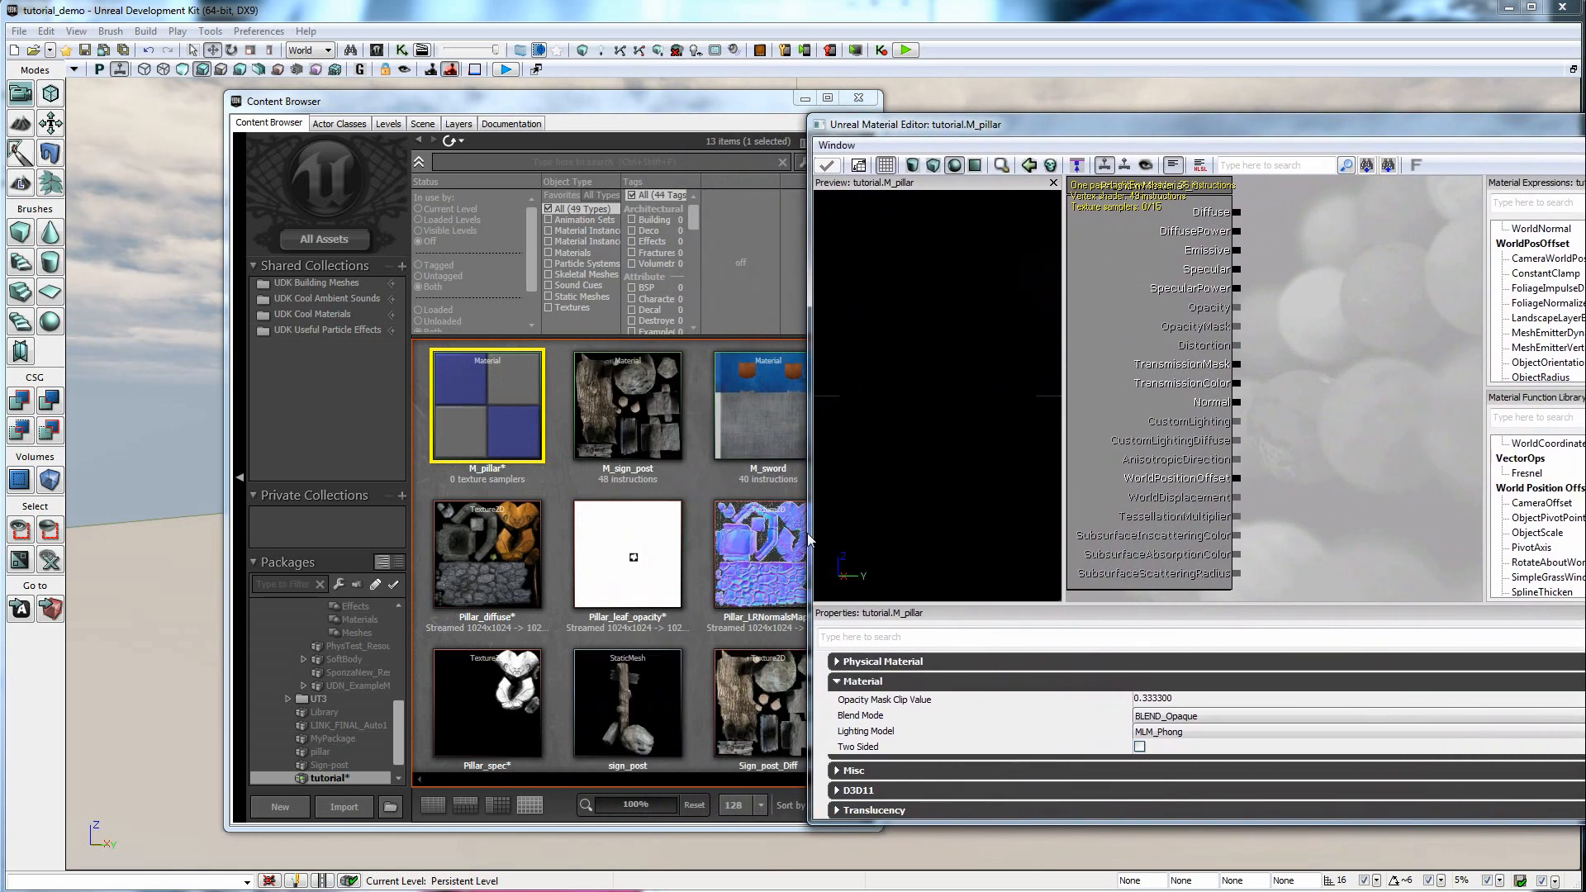
click(494, 554)
drag(493, 554, 1335, 222)
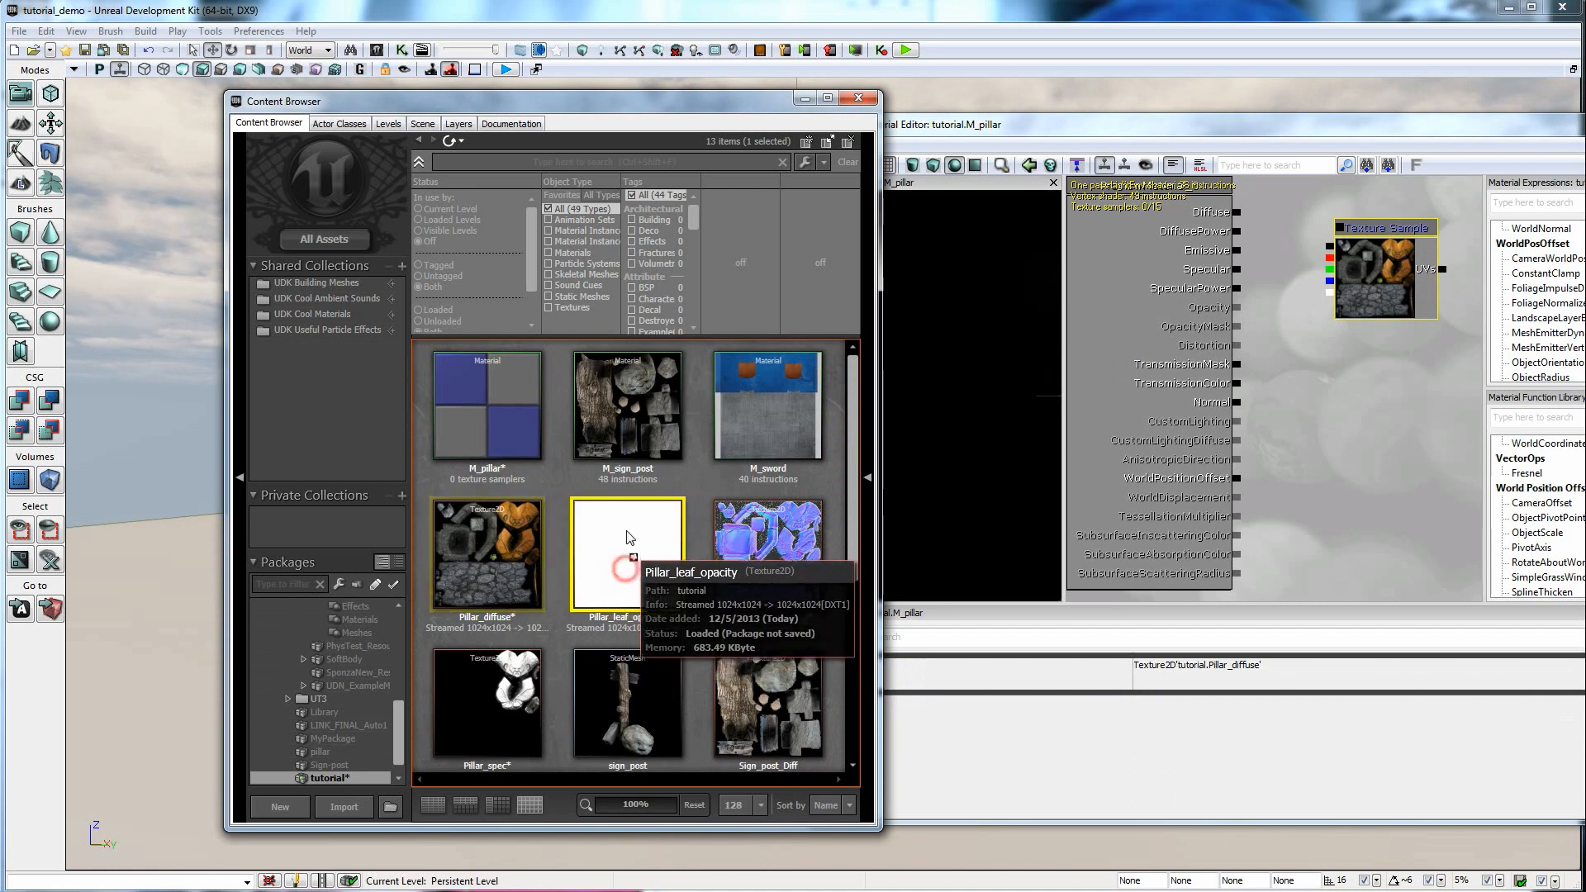
drag(595, 562, 1368, 363)
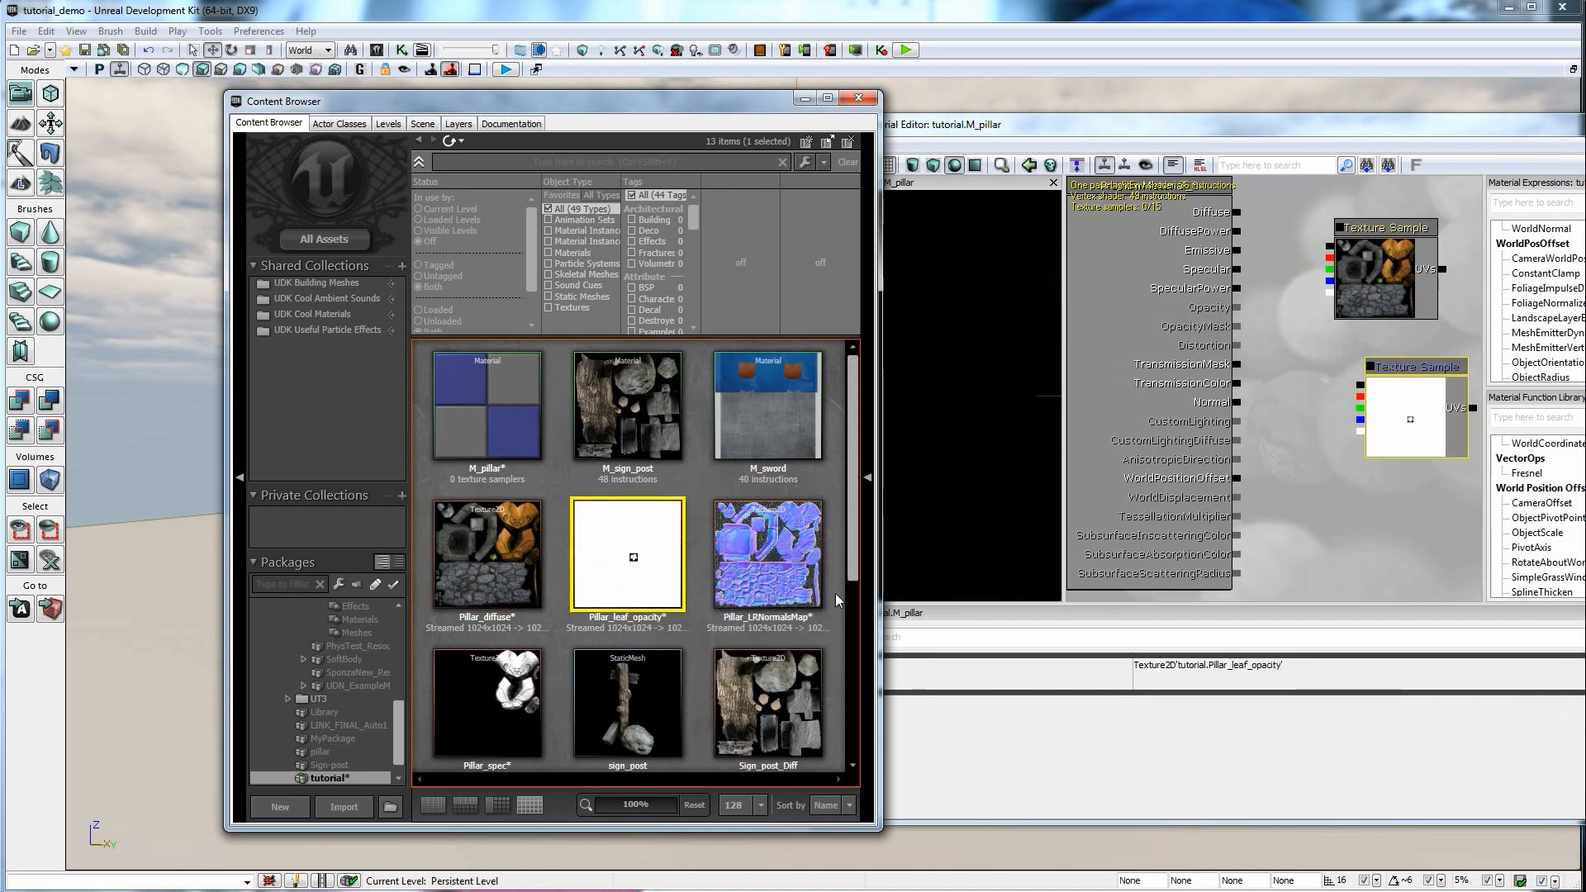
drag(752, 537, 1387, 527)
scroll(506, 700, down, 1)
click(506, 686)
drag(505, 686, 1297, 410)
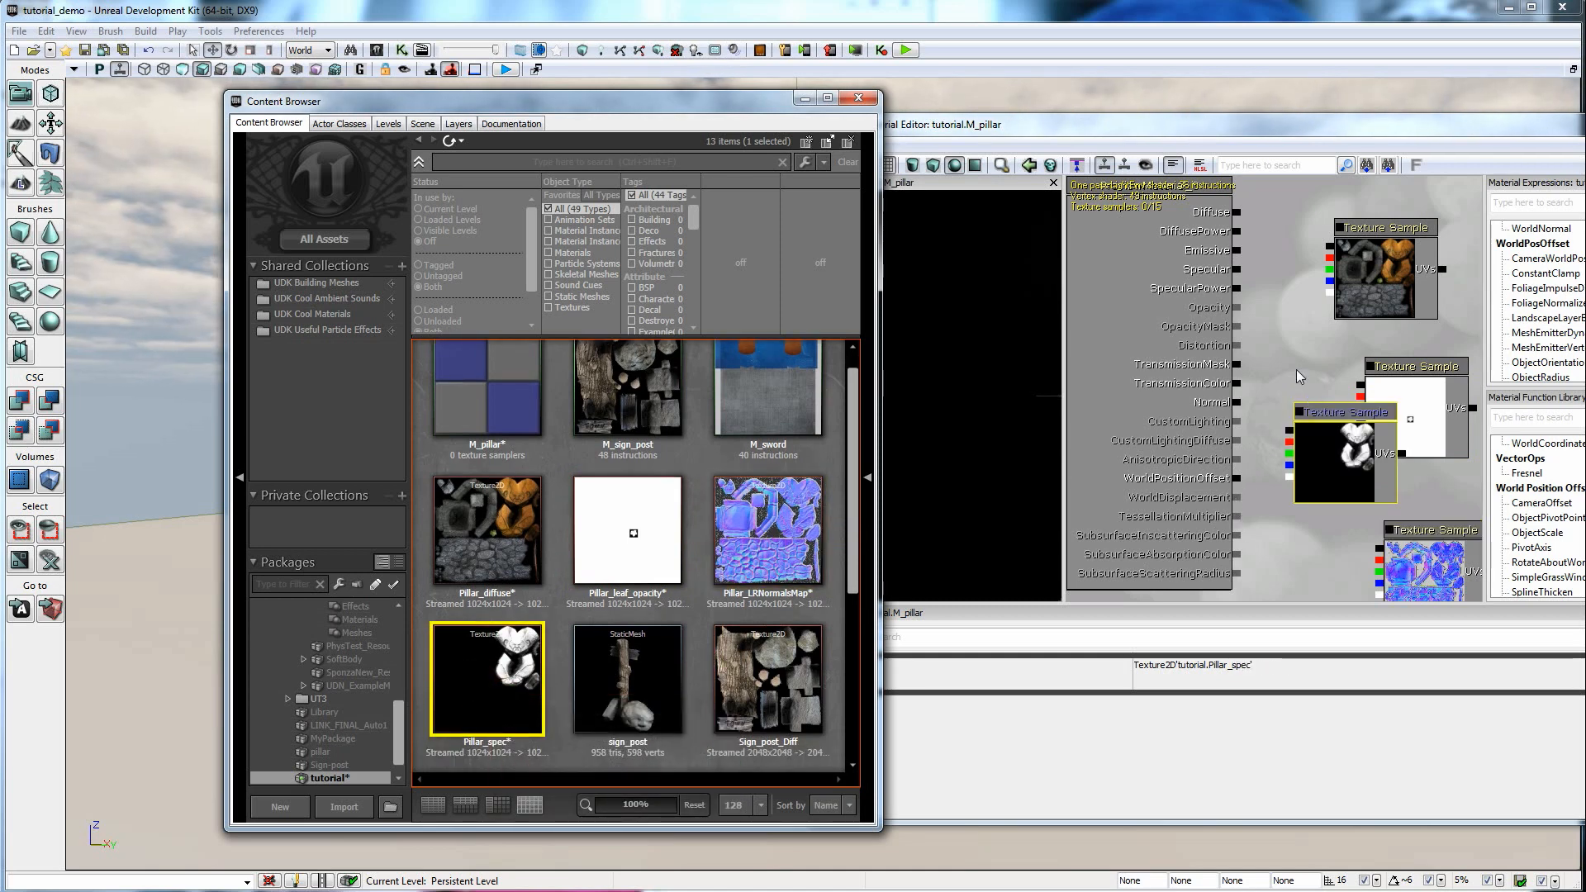
Arrange the diffuse, opacity and specular texture samples in a column beside the material node.
mouse_move(1340, 411)
mouse_down()
mouse_move(1360, 408)
mouse_move(1346, 417)
mouse_up()
click(1417, 366)
drag(1417, 366, 1397, 302)
click(1381, 226)
ctrl+drag(1381, 226, 1346, 186)
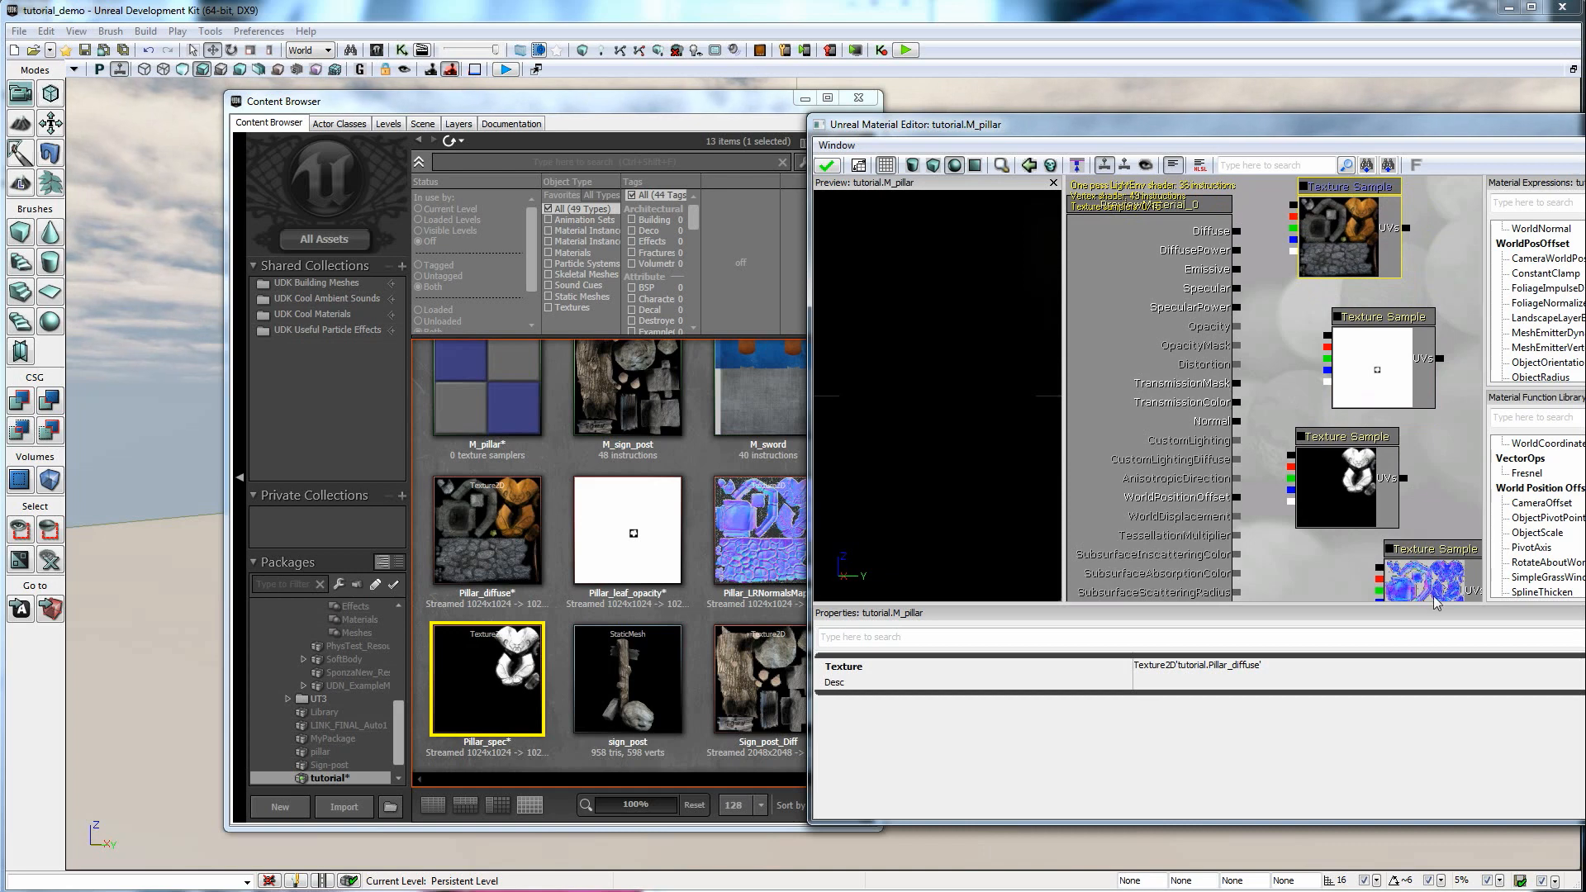
Connect the diffuse, specular and normal map samples to the material's Diffuse, Specular and Normal inputs.
drag(1294, 206, 1237, 230)
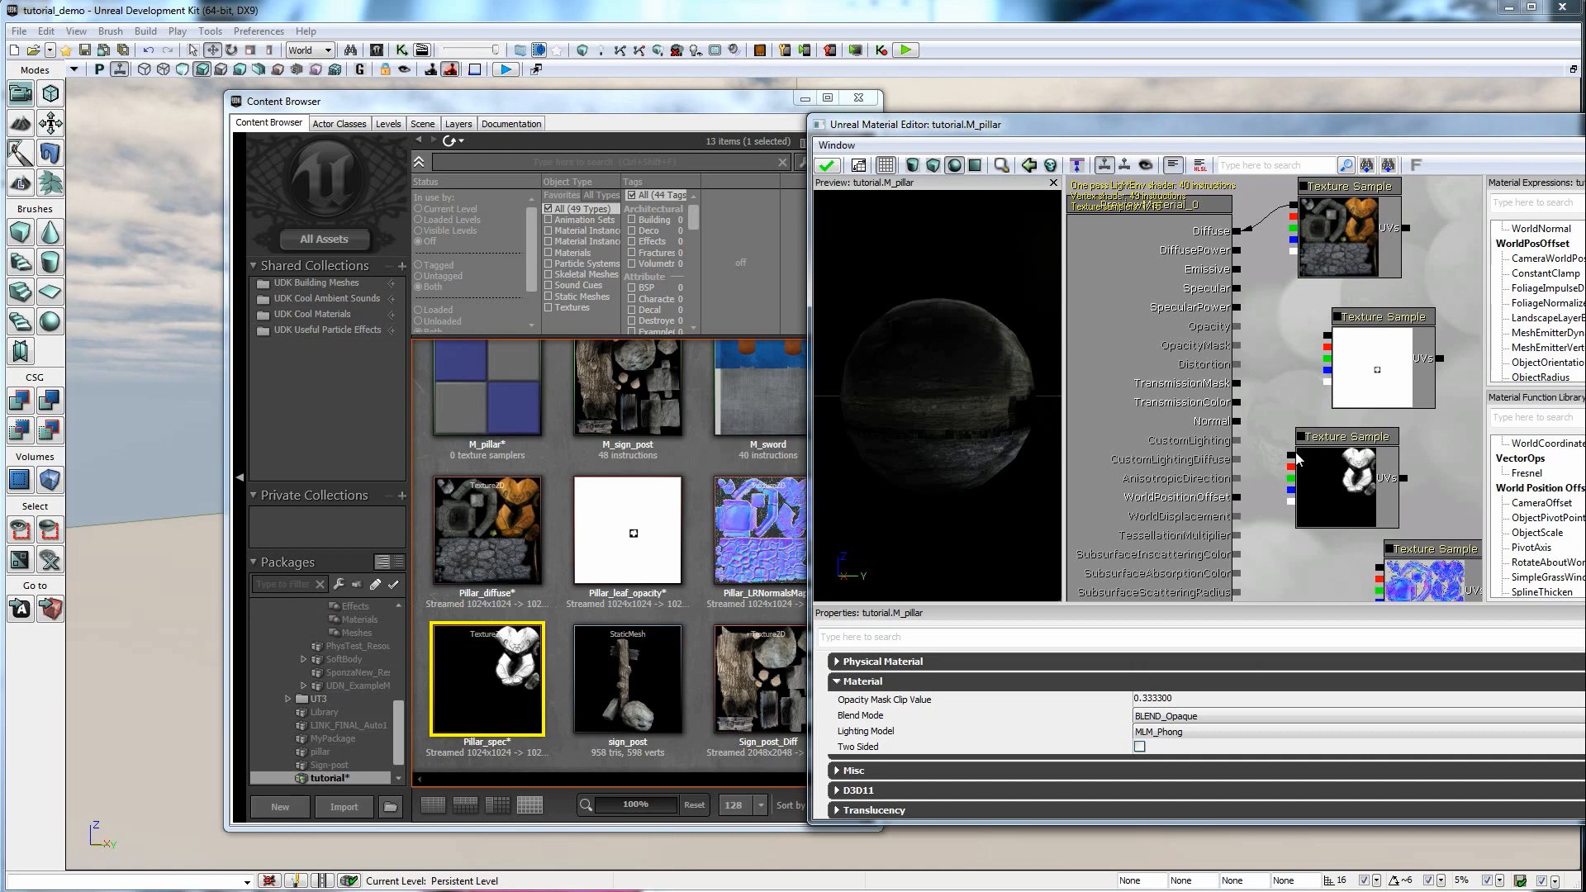
drag(1293, 457, 1240, 295)
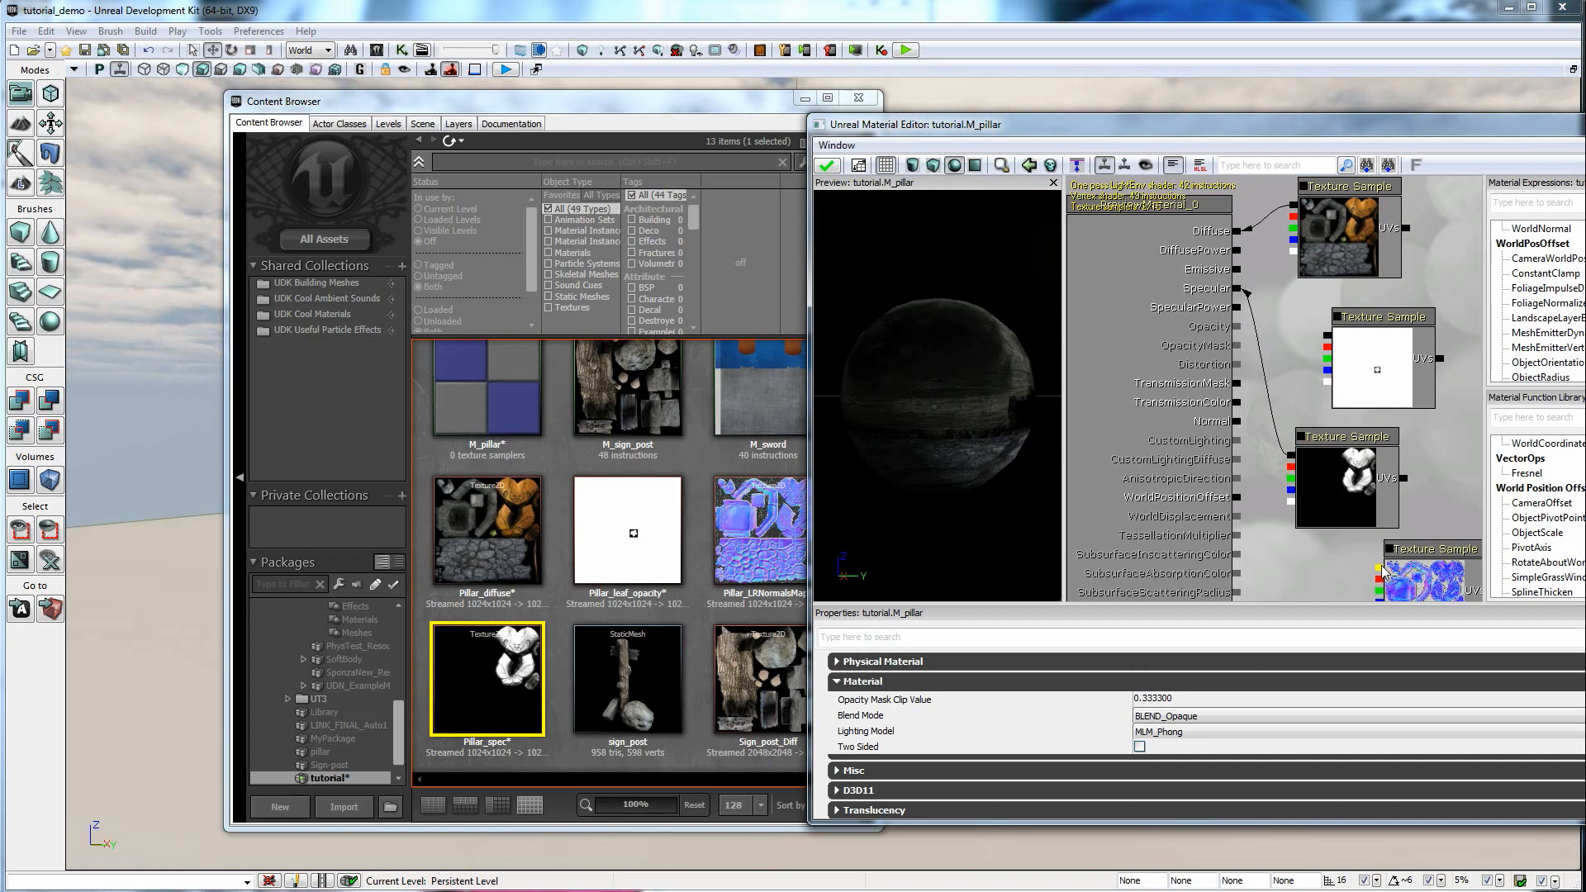
drag(1385, 574, 1239, 423)
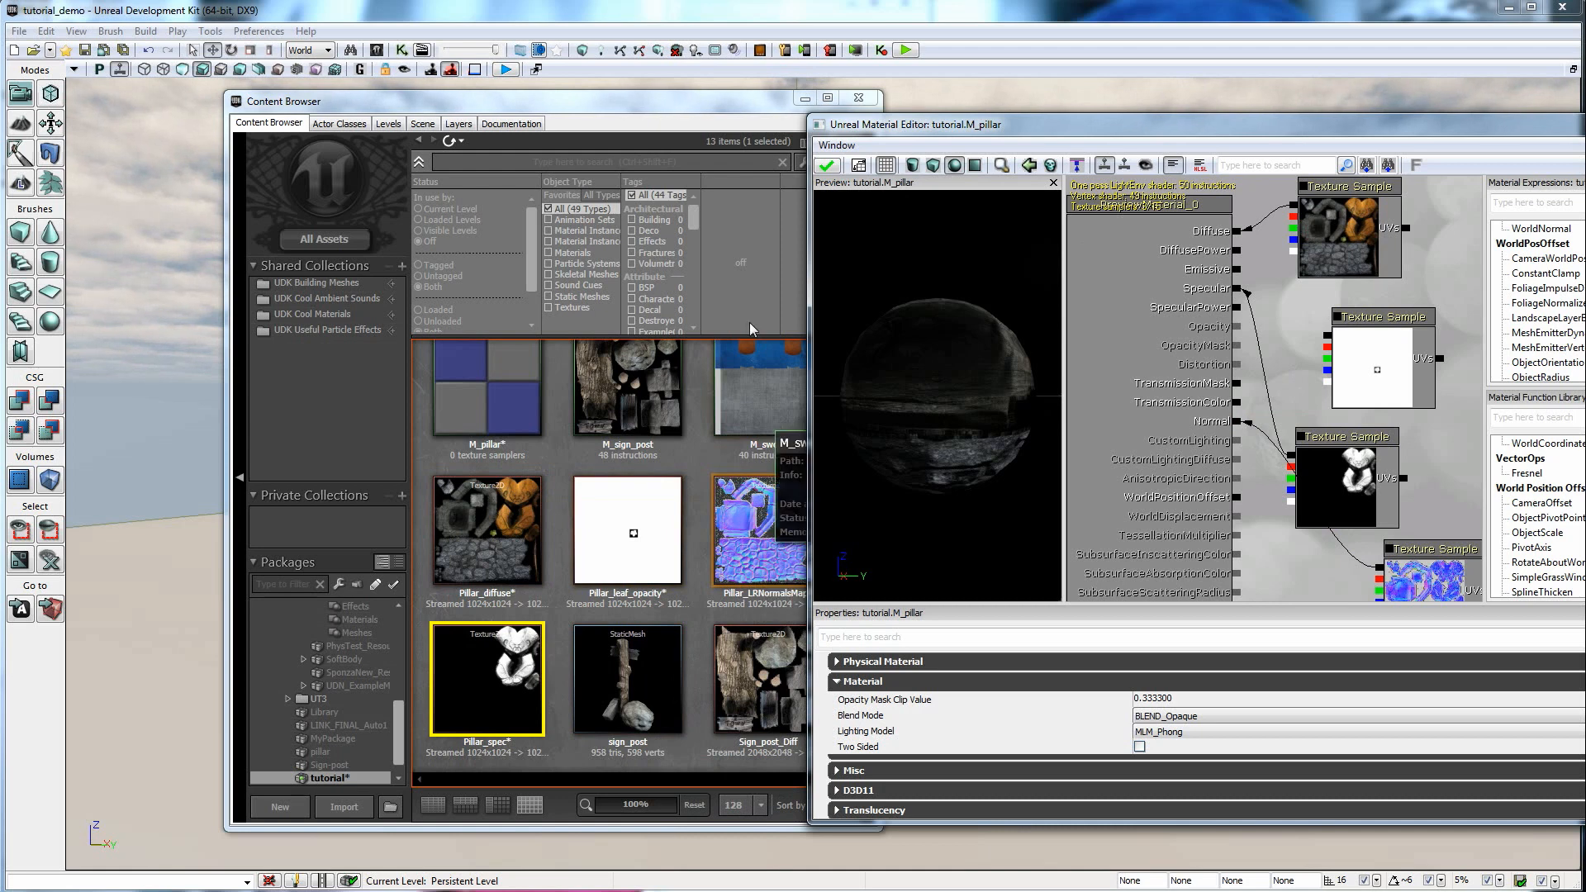
Use the ST_pillar mesh as the preview object for M_pillar and examine its leaves up close.
drag(727, 111, 667, 99)
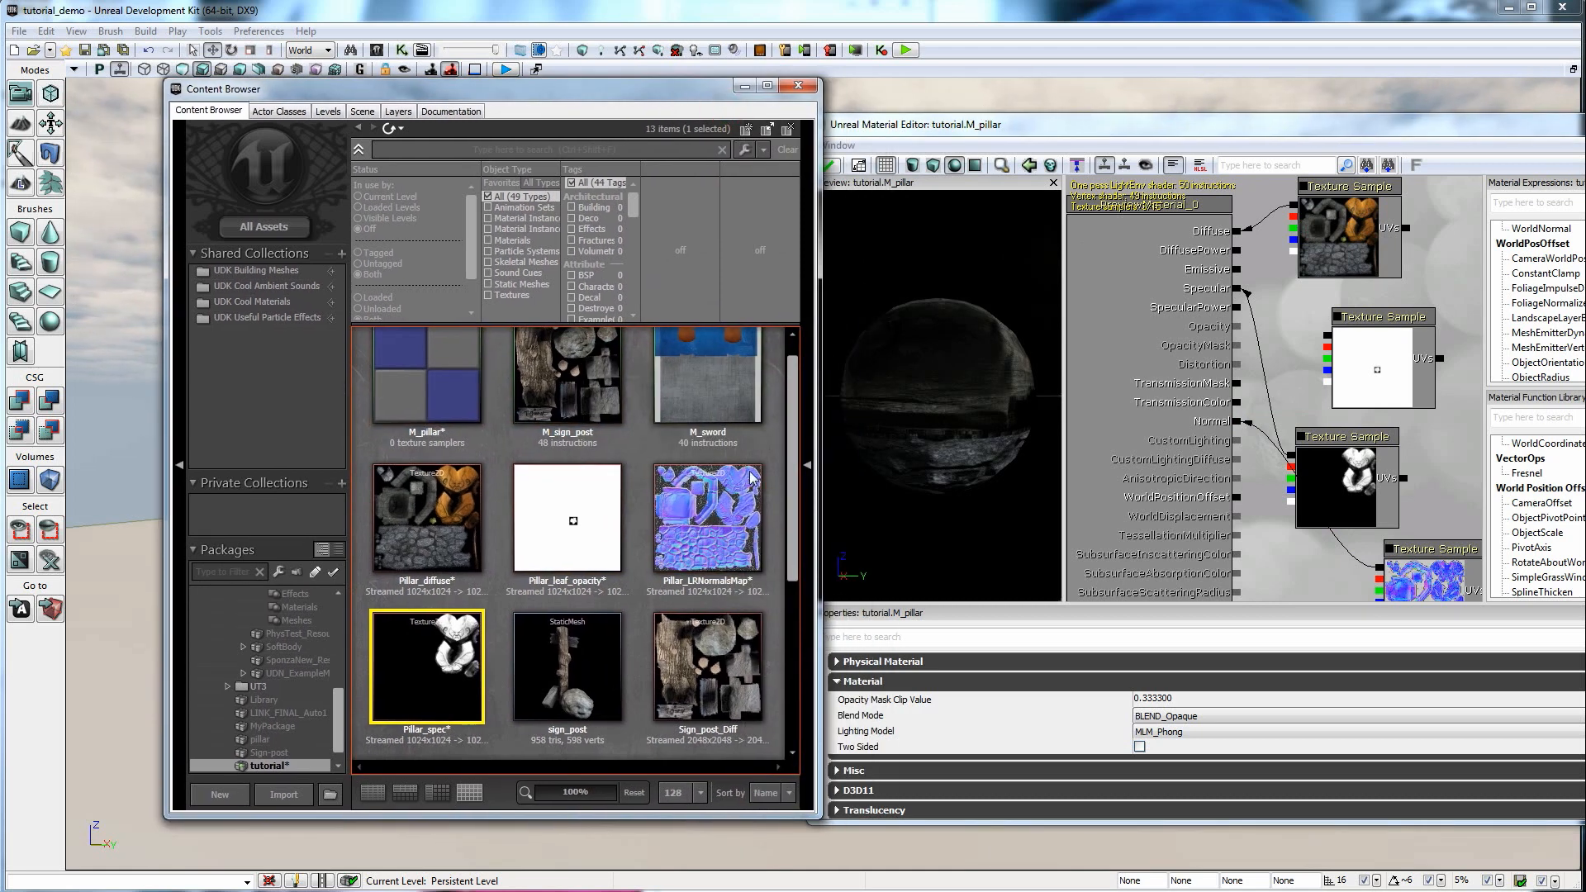
scroll(558, 659, down, 3)
click(558, 659)
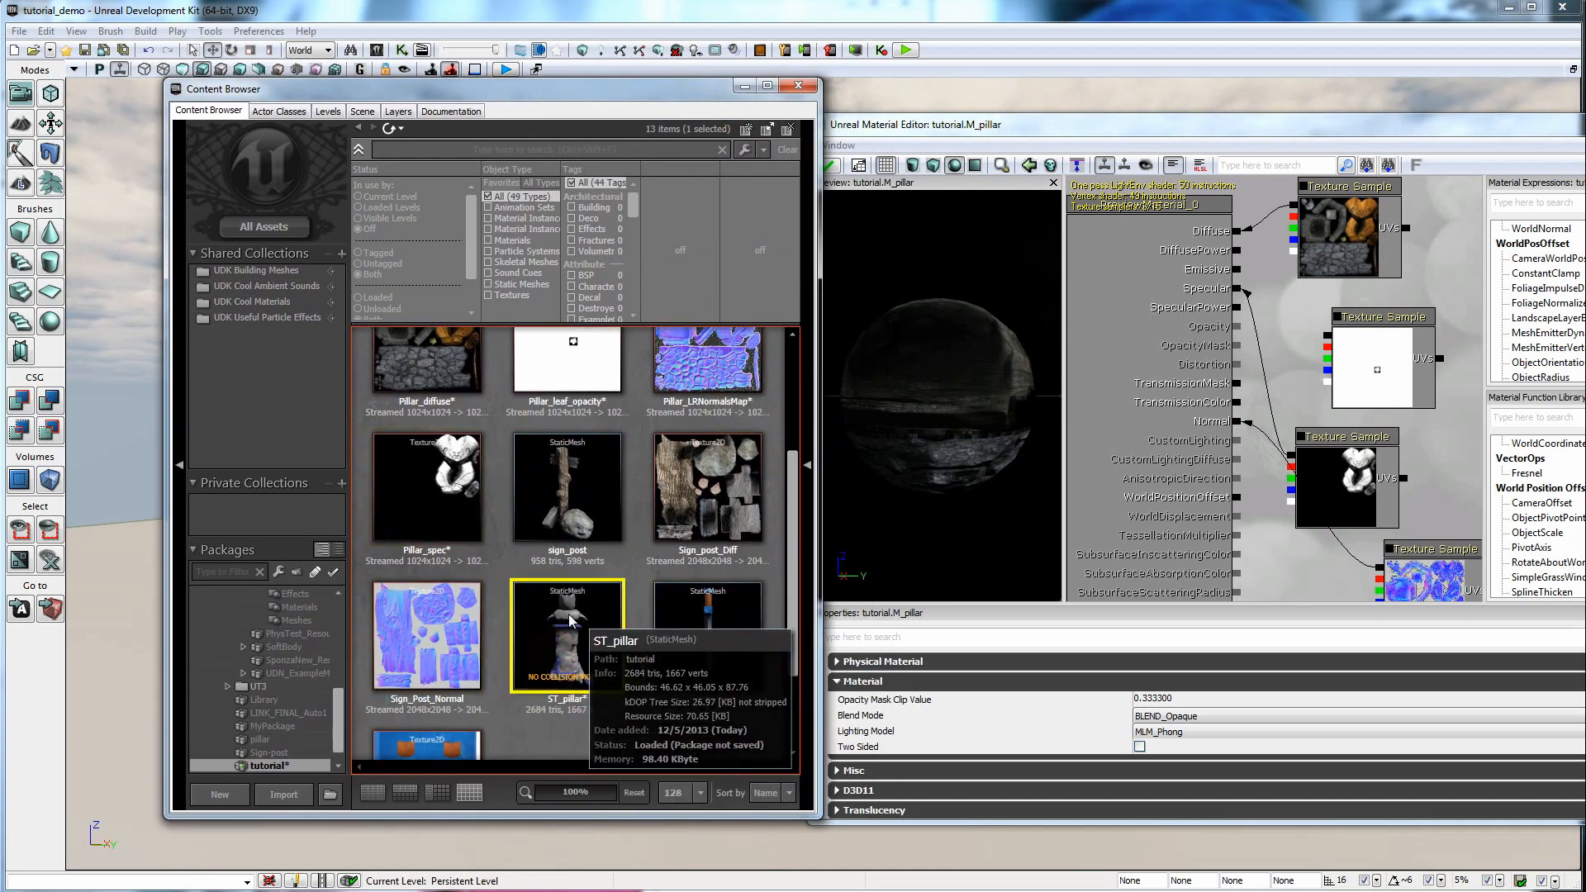
click(1037, 128)
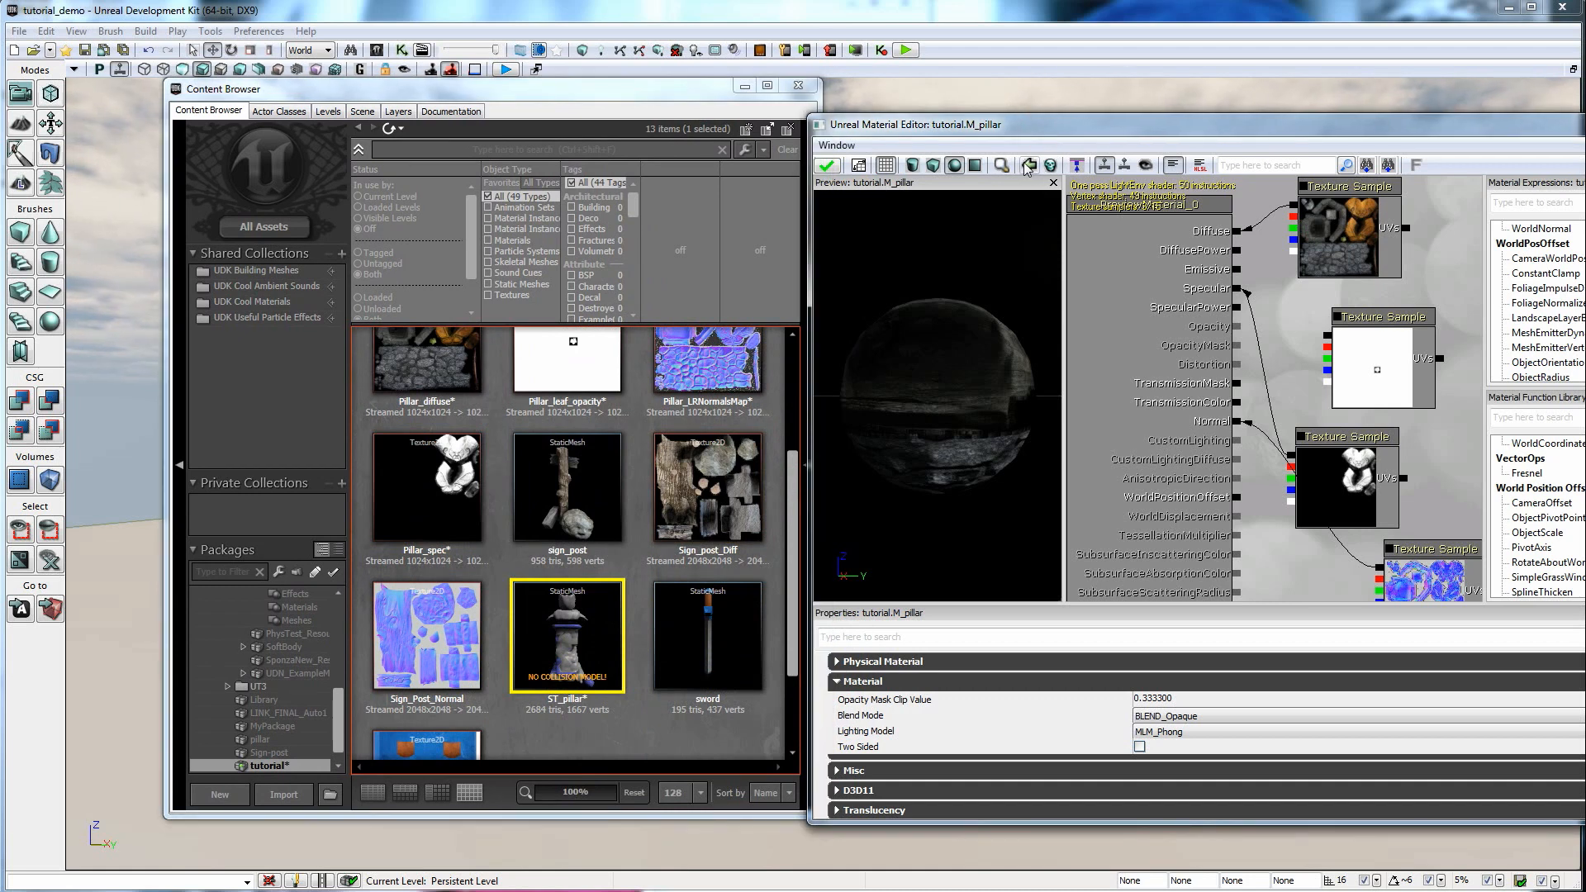
click(1029, 165)
right_drag(968, 376, 968, 471)
drag(969, 375, 868, 409)
drag(1093, 293, 1078, 312)
drag(980, 335, 950, 363)
right_drag(980, 336, 980, 372)
mouse_move(980, 336)
mouse_down()
mouse_move(1025, 301)
mouse_move(972, 336)
mouse_move(990, 378)
mouse_move(961, 403)
mouse_move(977, 337)
mouse_up()
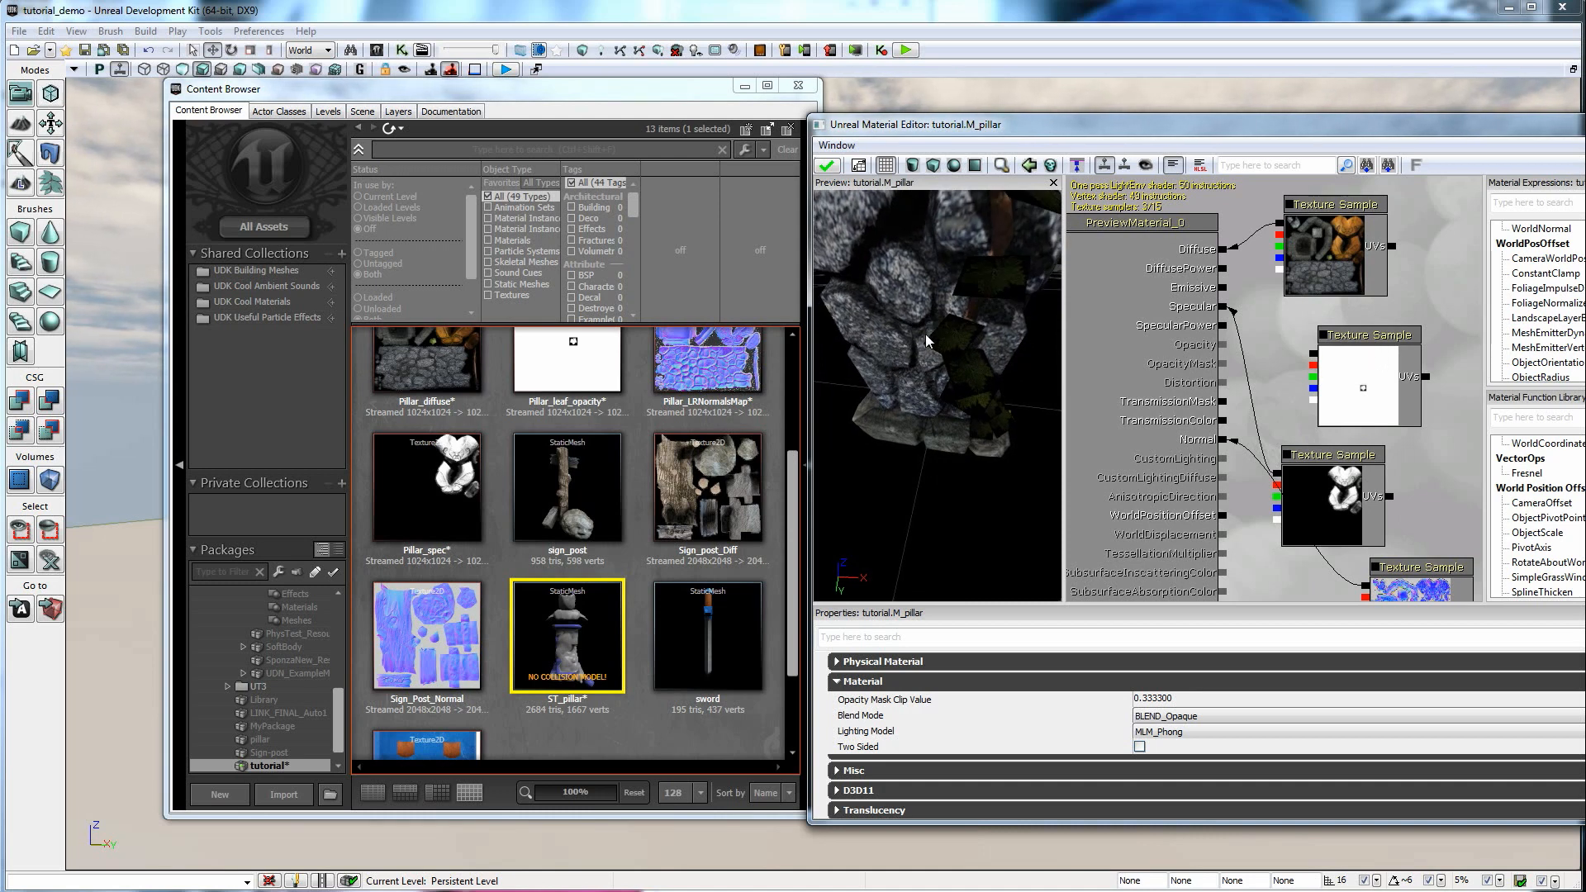
drag(938, 343, 1004, 351)
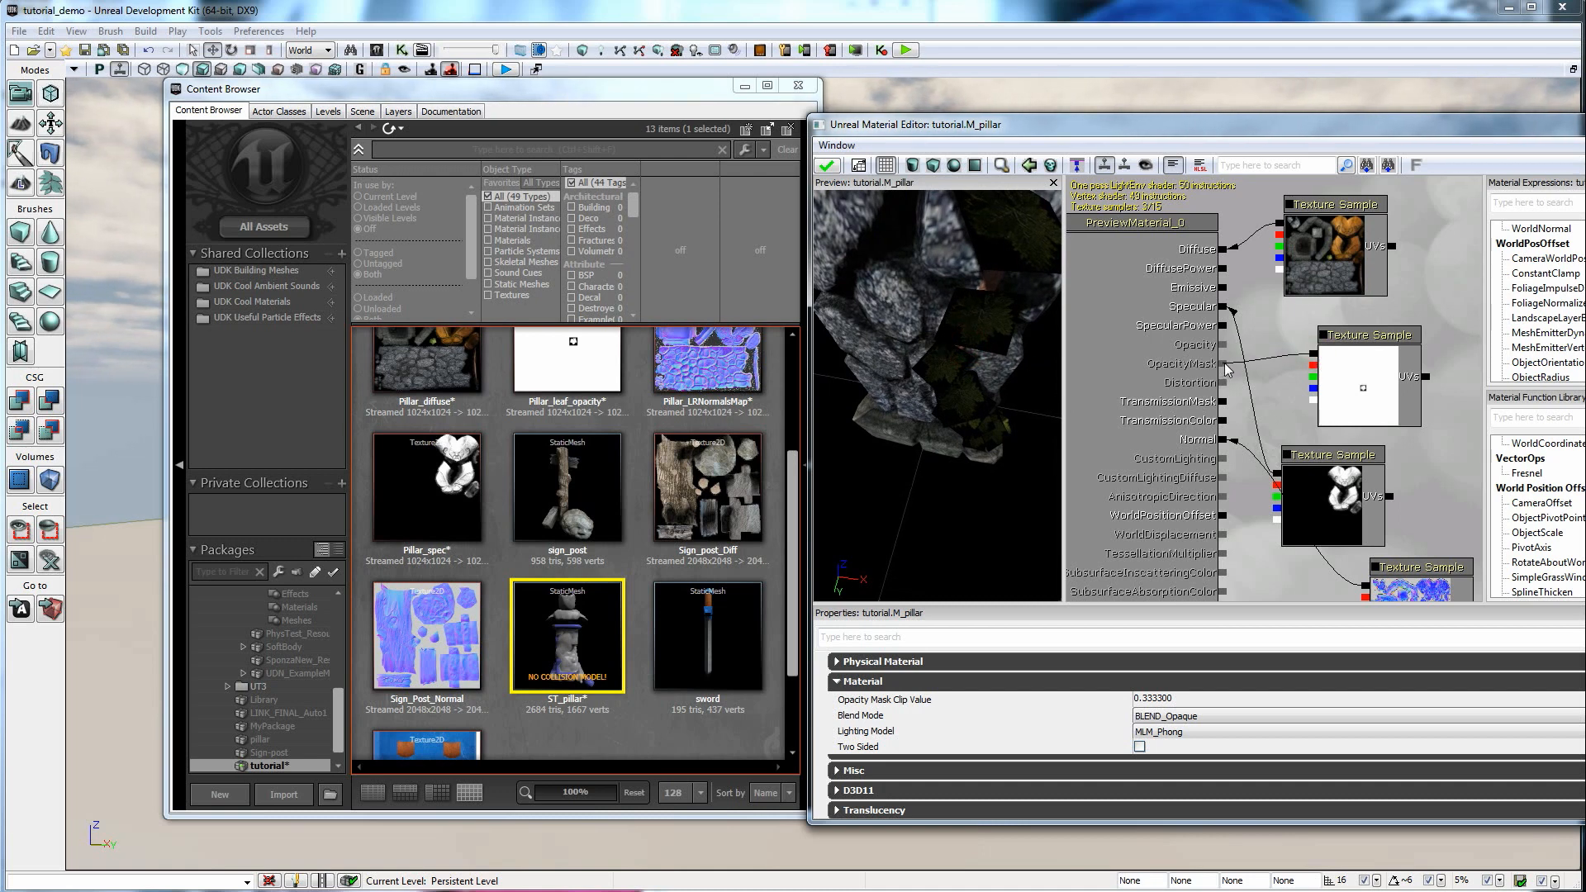
Connect the leaf opacity sample to OpacityMask and set the material's Blend Mode to BLEND_Masked.
drag(1222, 364, 1222, 363)
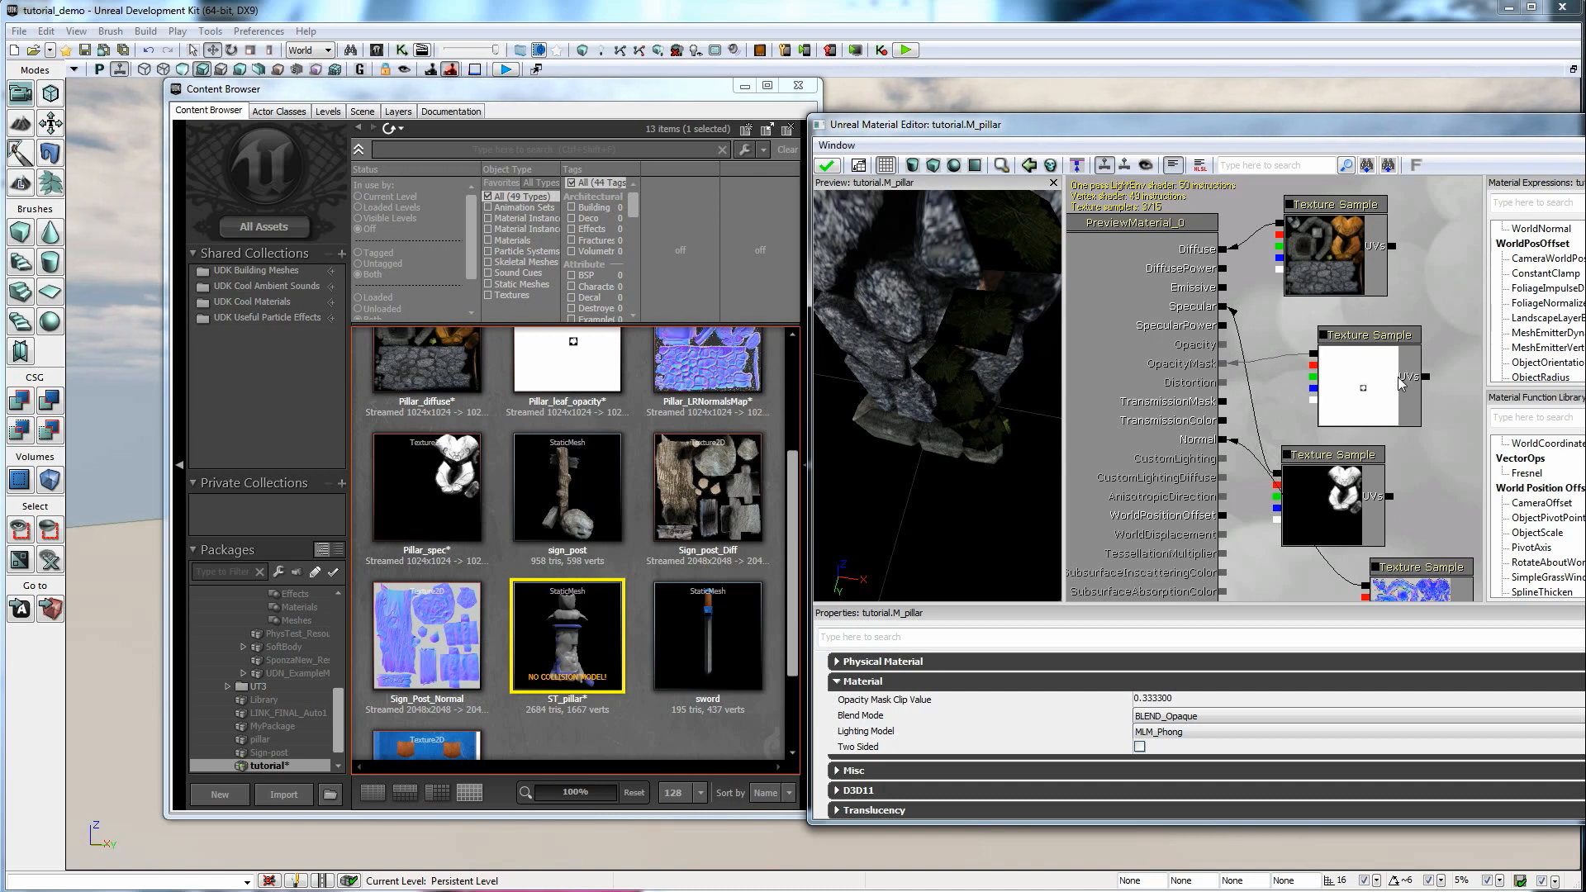
click(1181, 716)
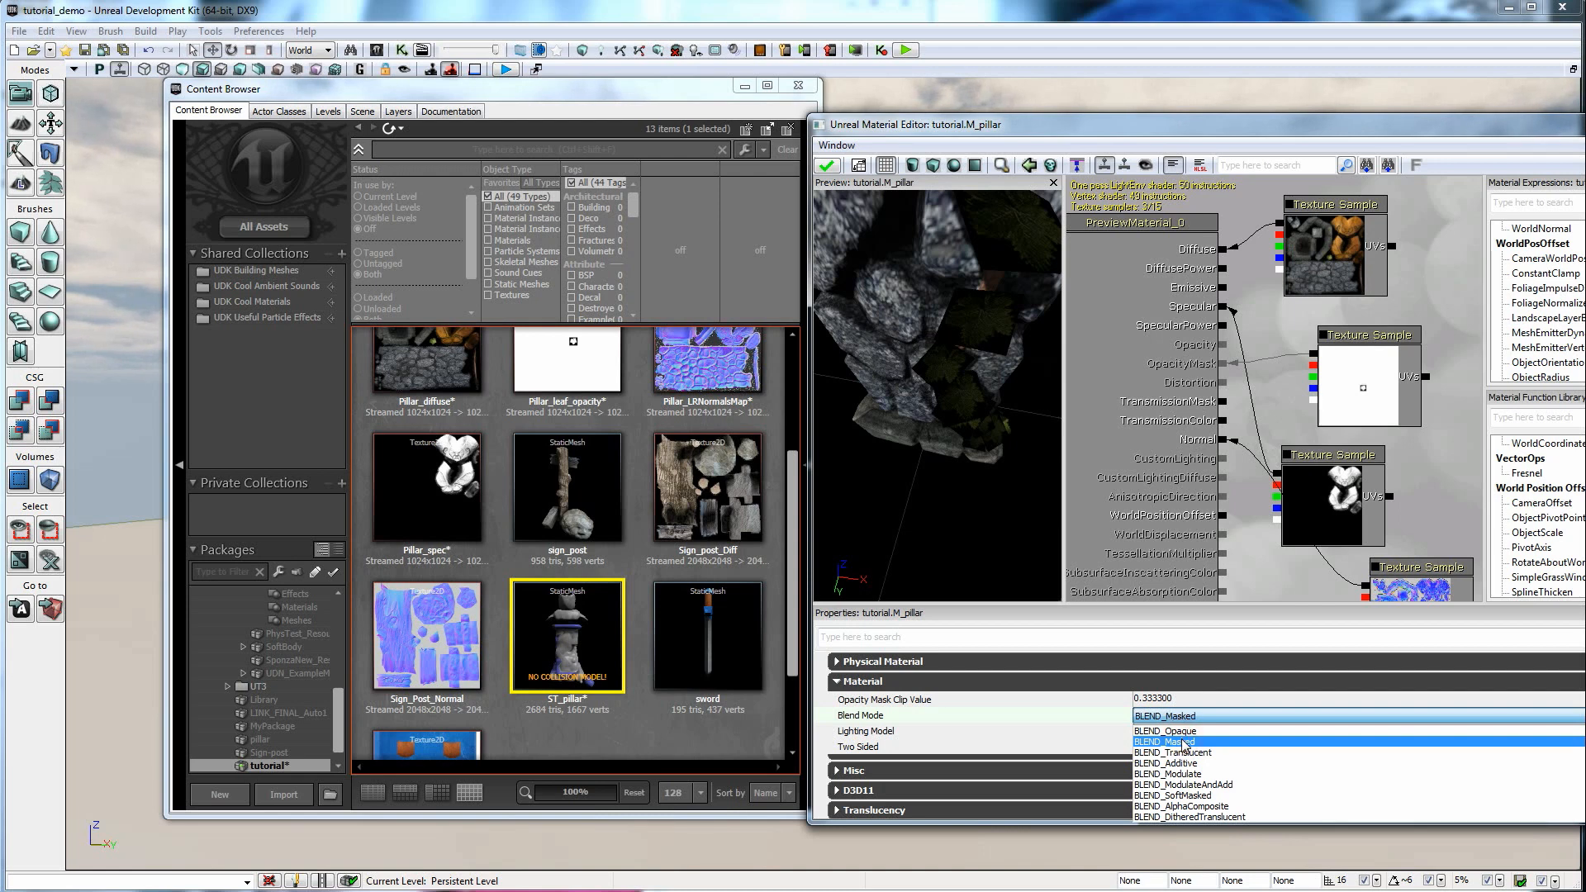
click(1185, 742)
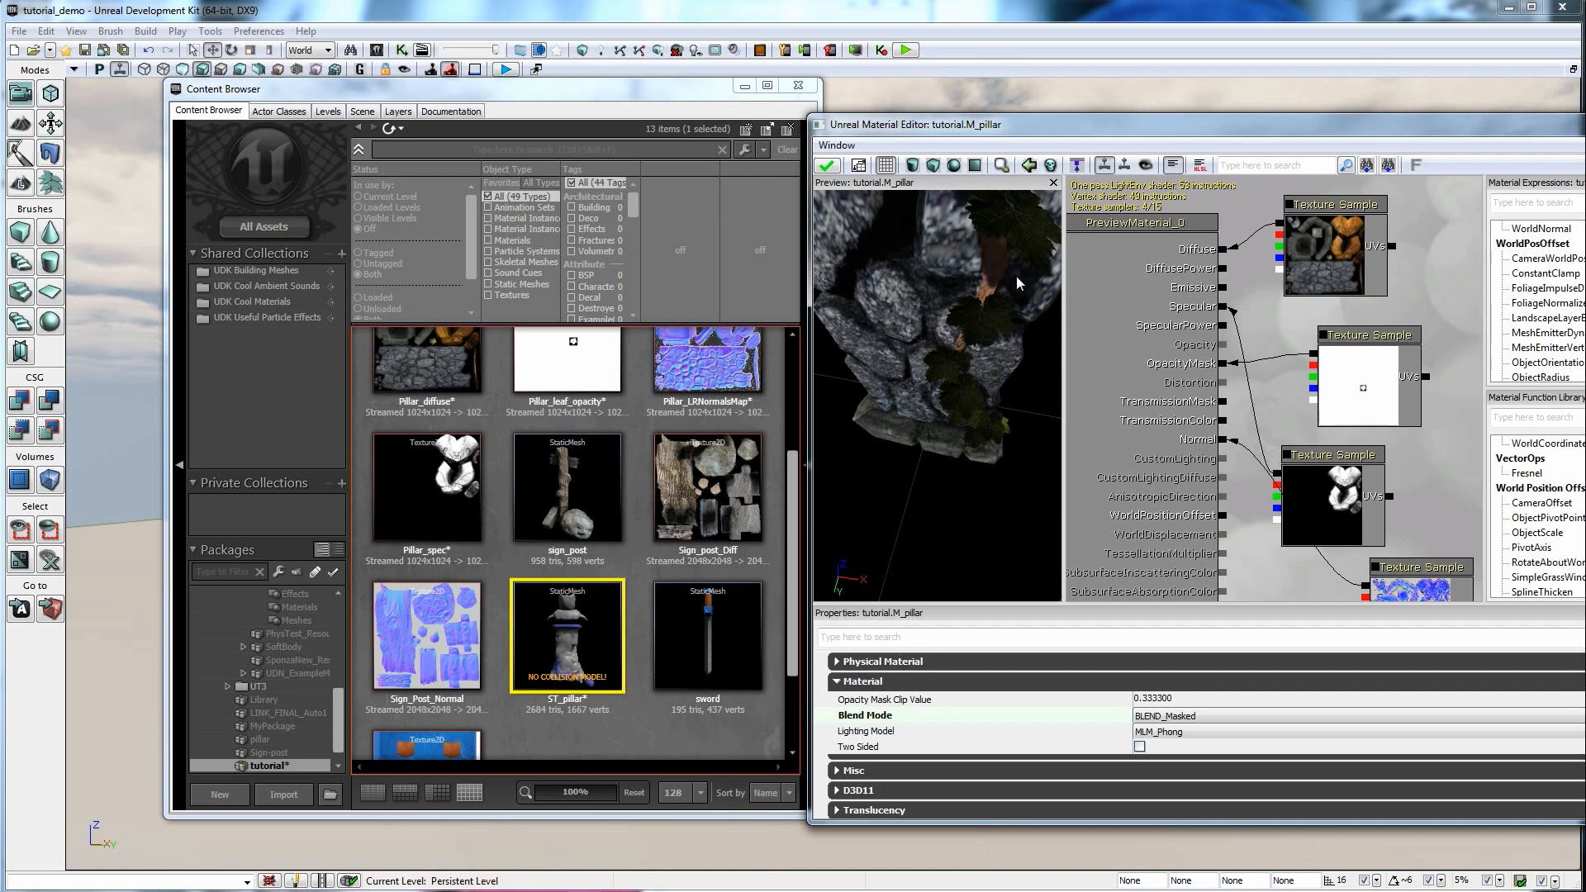
Enable Two Sided for M_pillar and check the pillar preview from several angles.
mouse_move(947, 408)
mouse_down()
mouse_move(952, 353)
mouse_move(952, 409)
mouse_up()
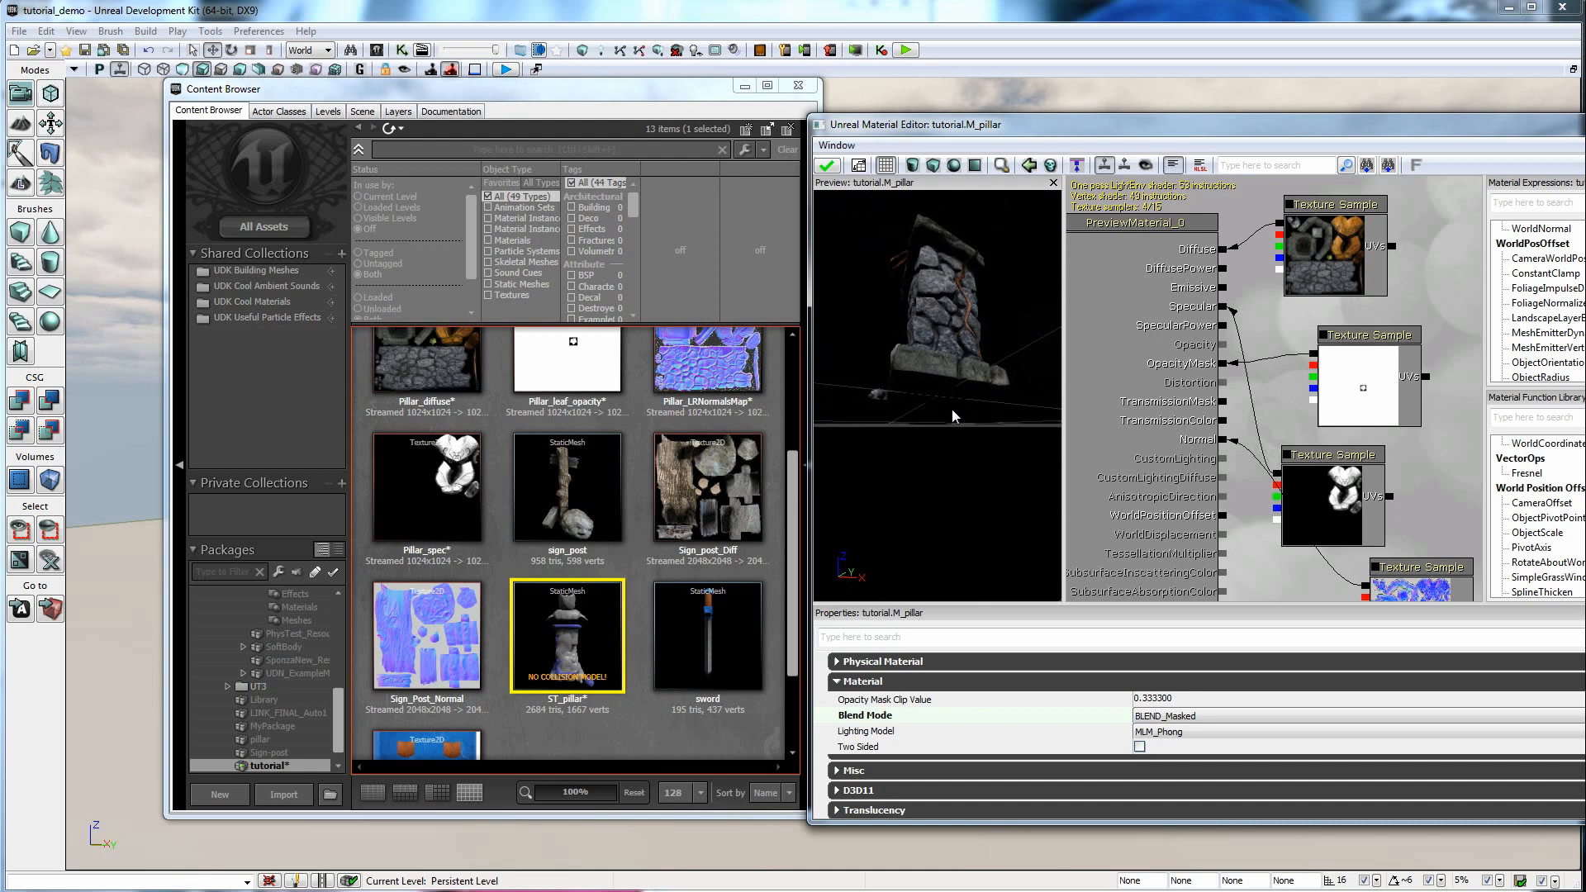
scroll(965, 261, up, 6)
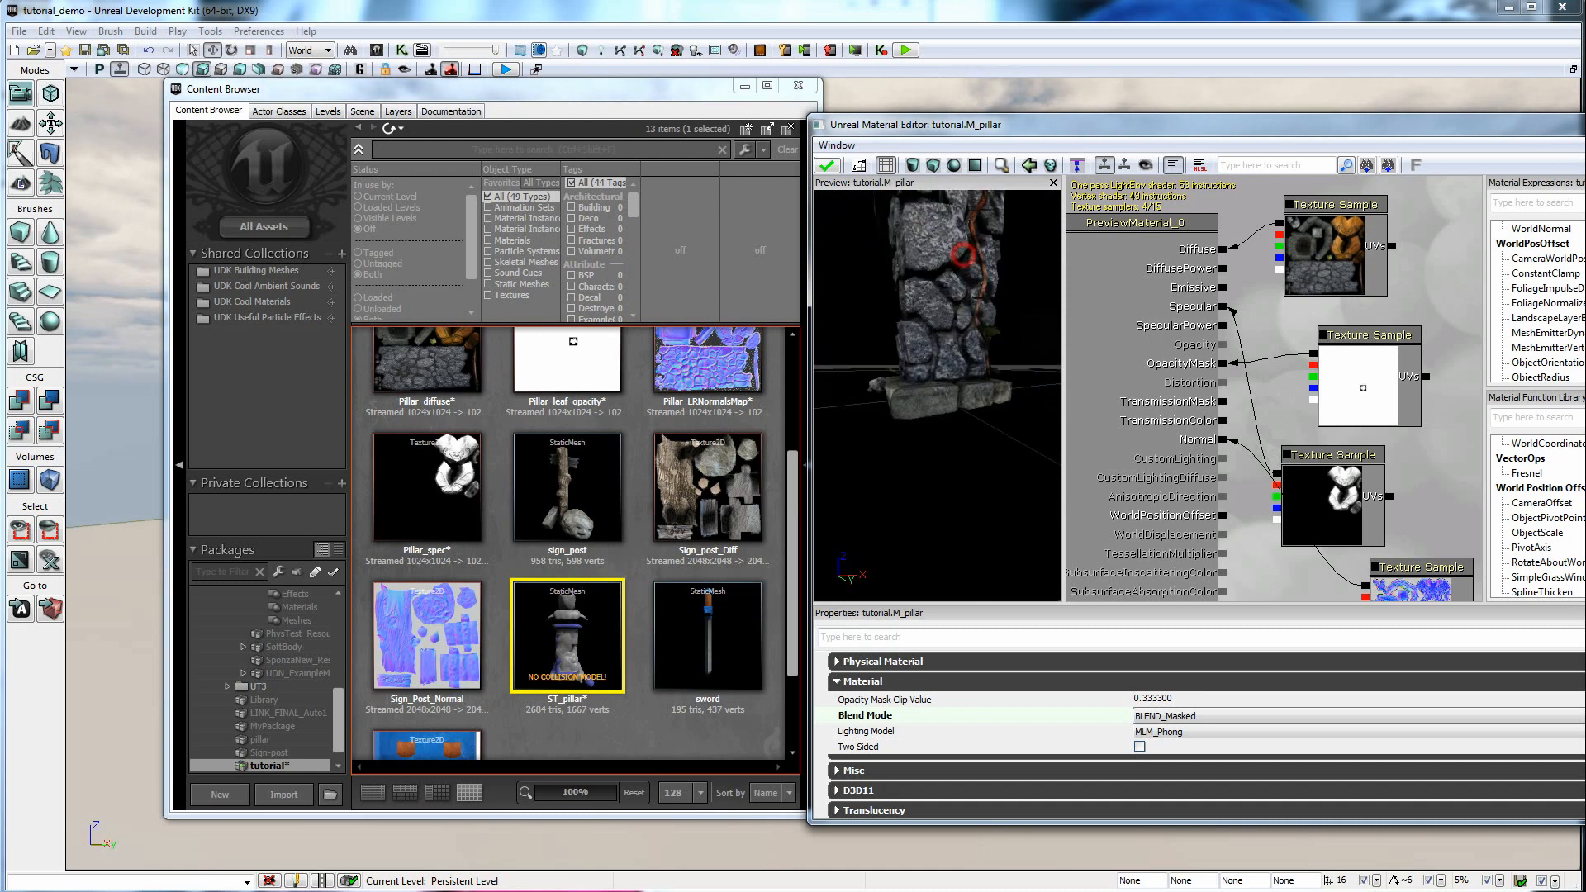
drag(1002, 423, 1003, 384)
scroll(938, 397, down, 3)
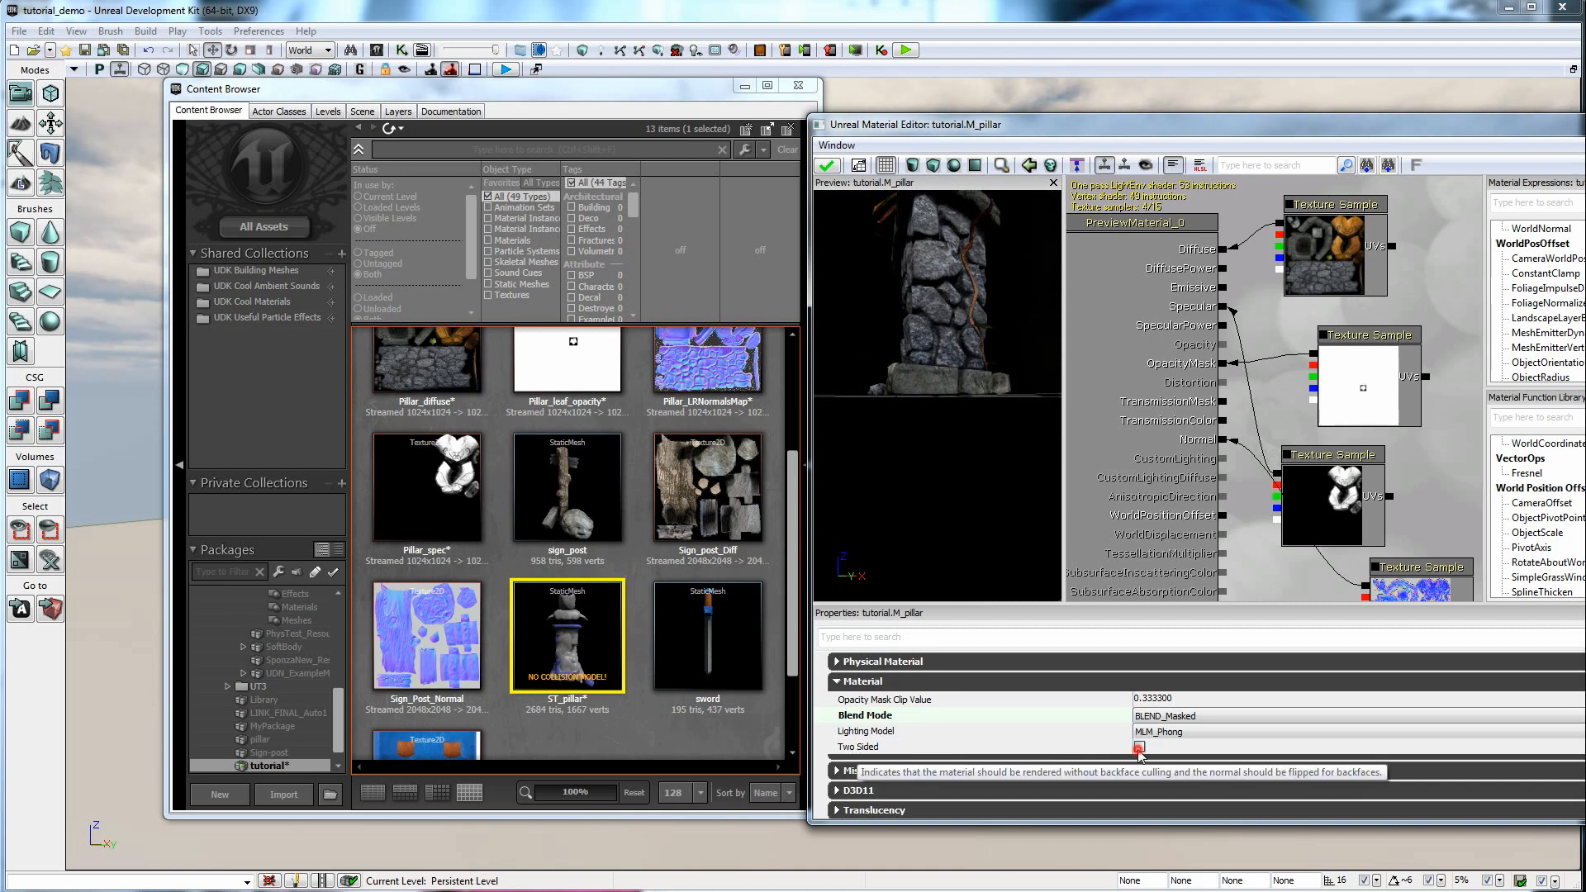
click(1140, 747)
mouse_move(964, 268)
mouse_down()
mouse_move(979, 278)
mouse_move(964, 330)
mouse_move(947, 289)
mouse_up()
right_drag(947, 289, 946, 269)
drag(946, 268, 950, 289)
mouse_move(950, 290)
right_down()
mouse_move(950, 330)
mouse_move(958, 281)
mouse_move(946, 316)
right_up()
drag(946, 316, 1105, 345)
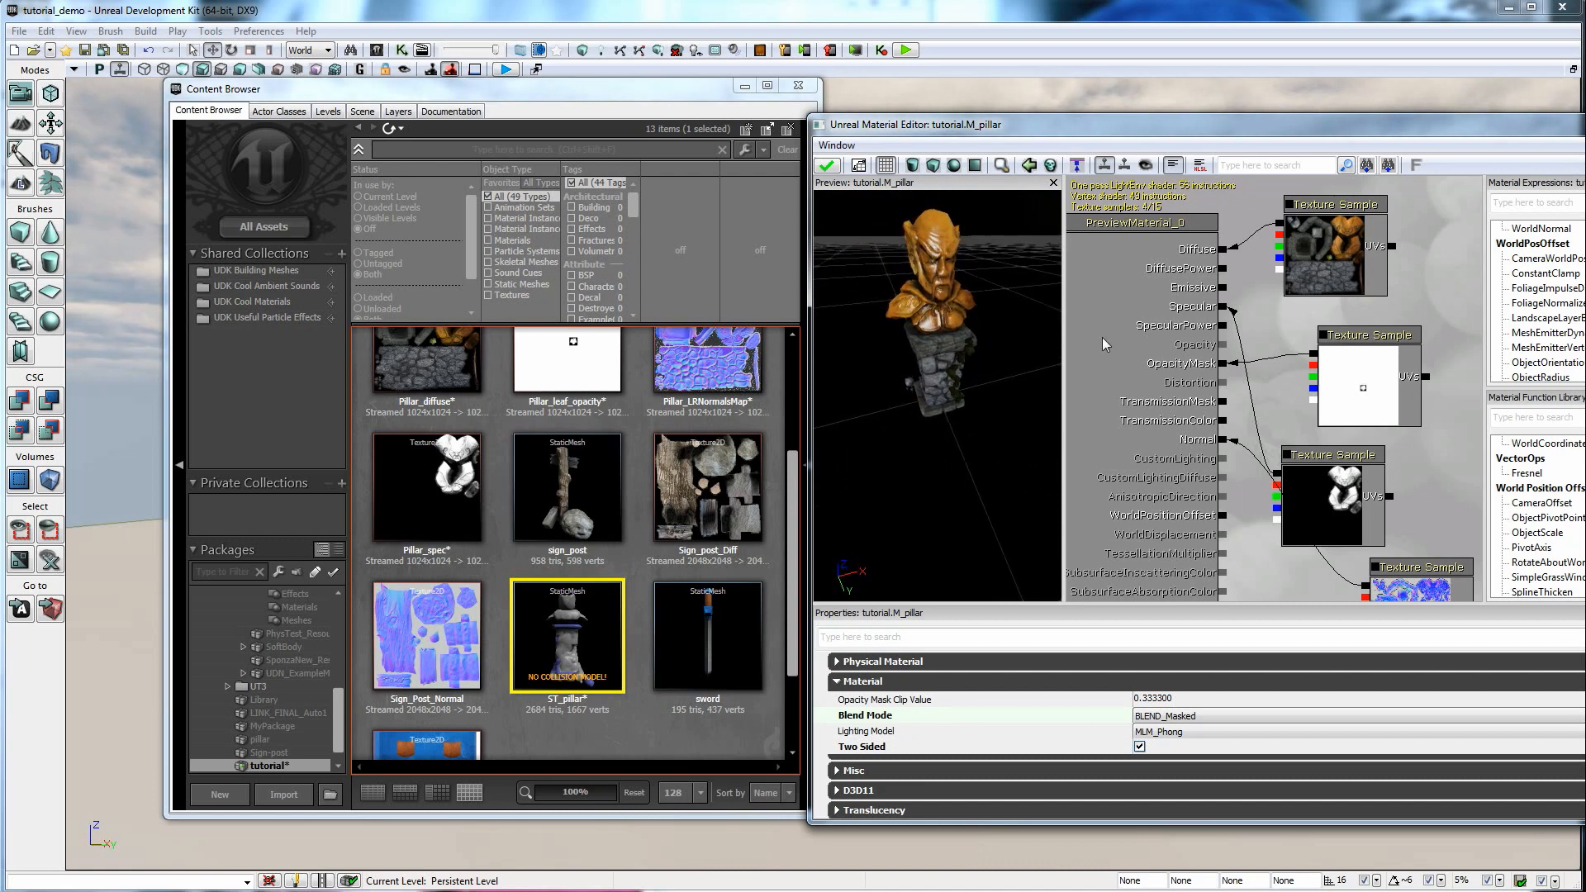
Break the material's Specular link to compare the pillar preview without it, and reconnect the specular map.
right_click(1224, 307)
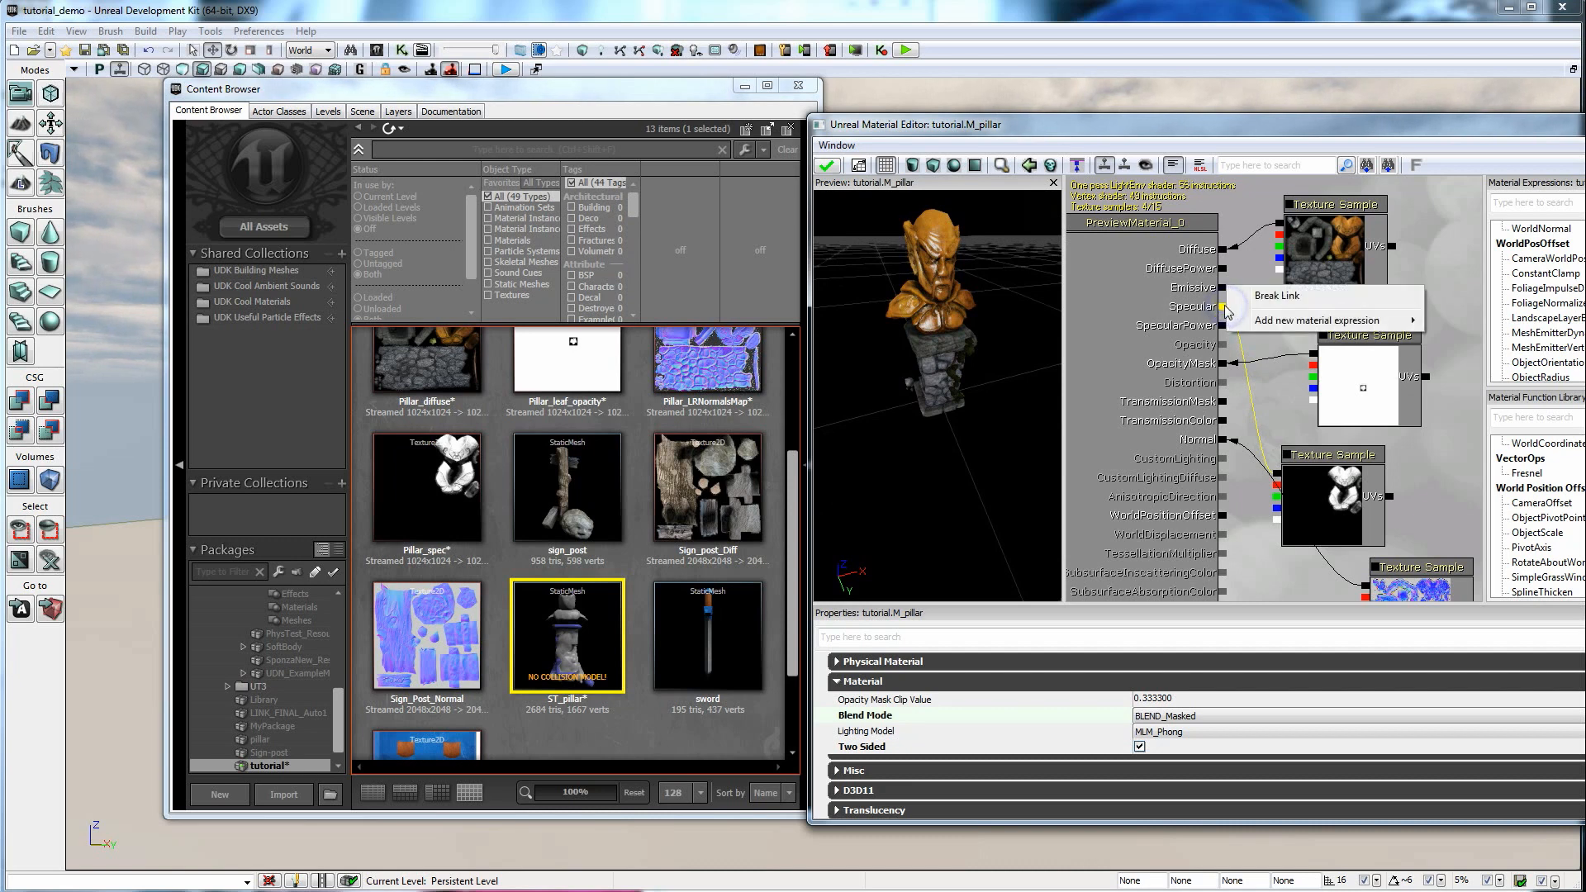
click(1269, 299)
drag(965, 331, 1004, 346)
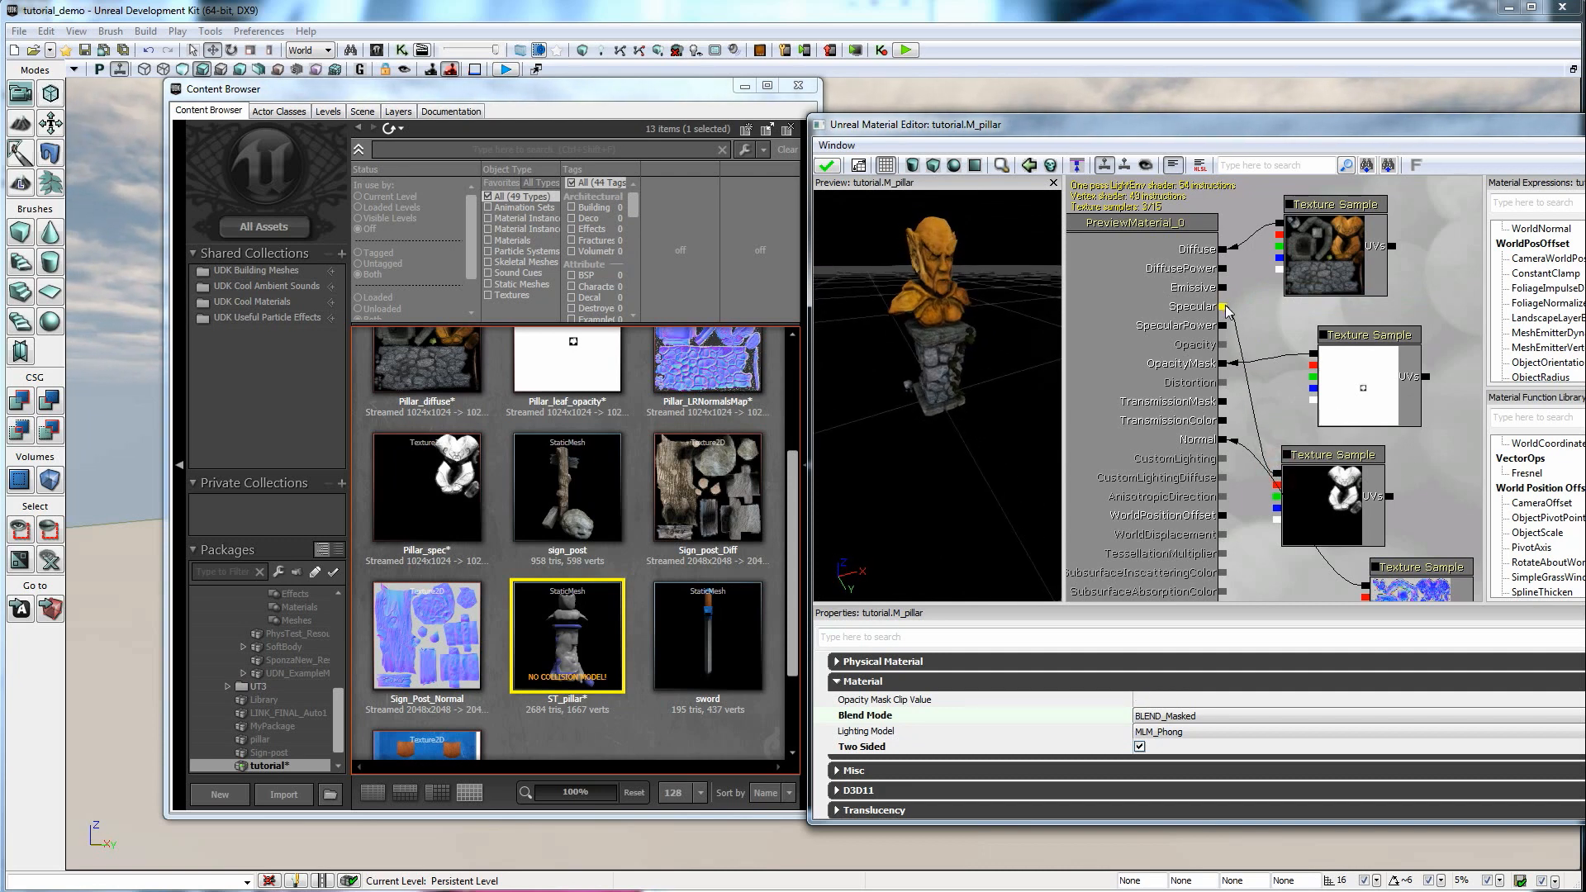
Check the pillar's specular shading in the preview and apply the changes to the M_pillar material.
drag(971, 326, 937, 327)
right_drag(937, 327, 939, 291)
drag(938, 291, 974, 302)
mouse_move(973, 303)
right_down()
mouse_move(974, 283)
mouse_move(962, 306)
right_up()
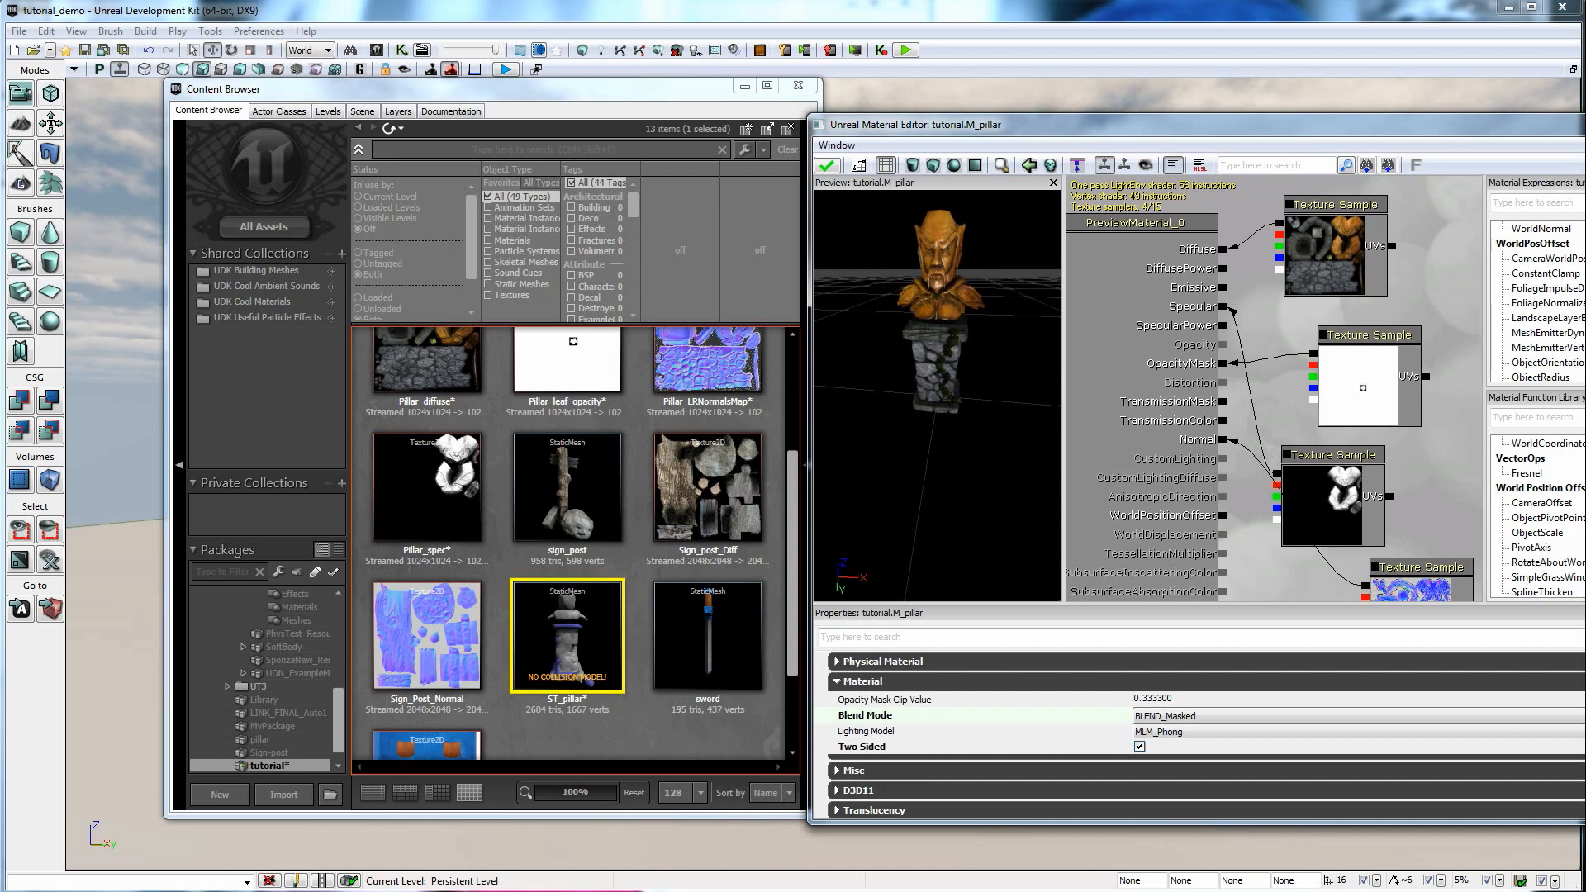
mouse_move(932, 290)
mouse_down()
mouse_move(876, 290)
mouse_move(932, 290)
mouse_up()
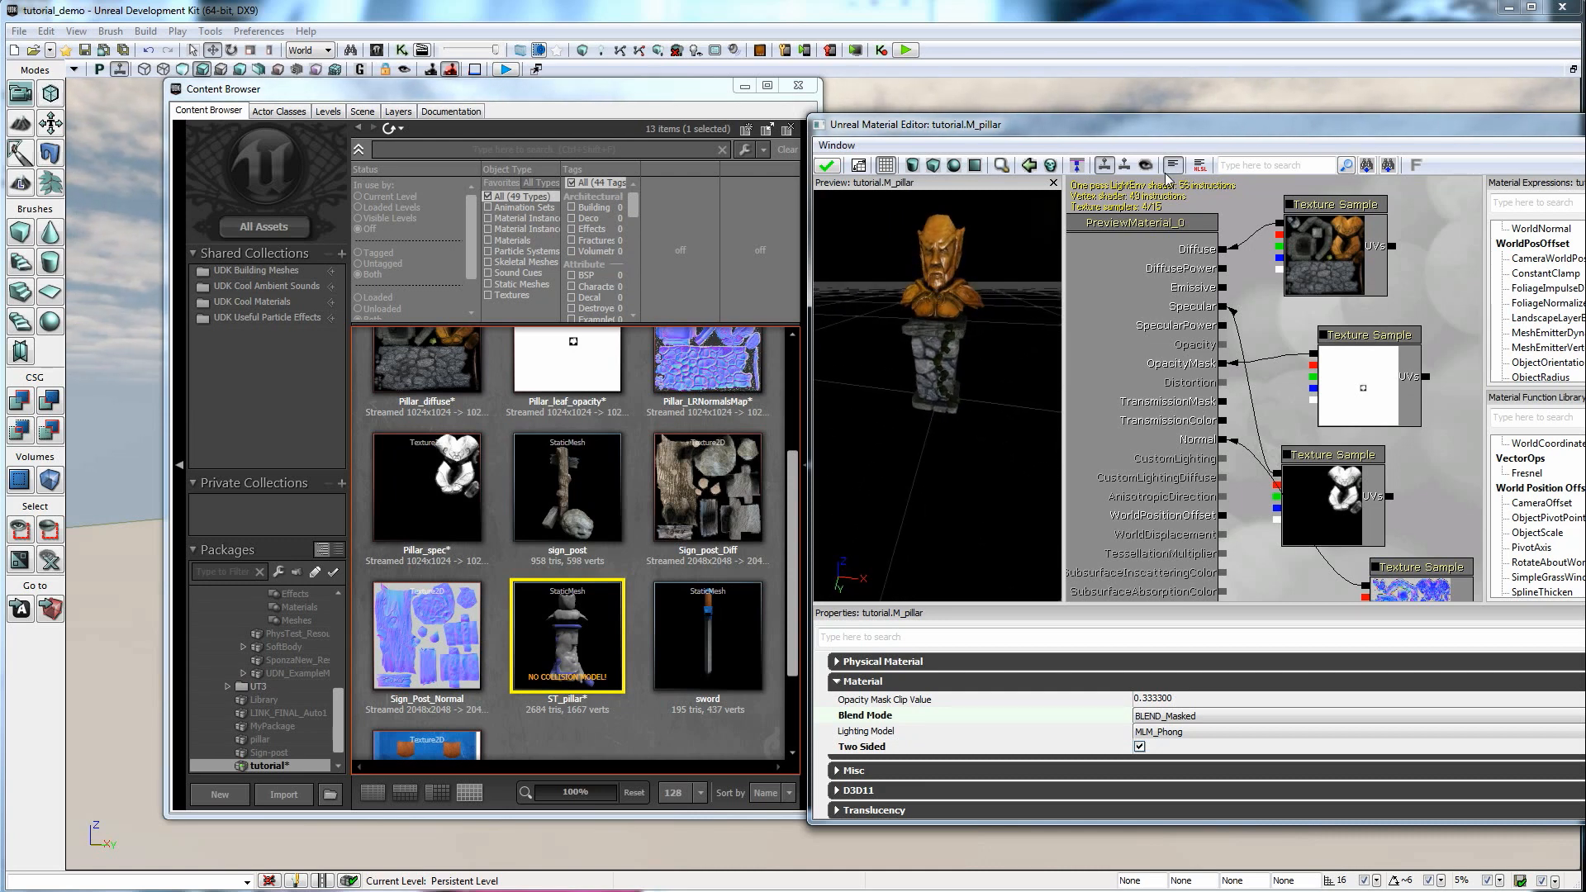
click(829, 167)
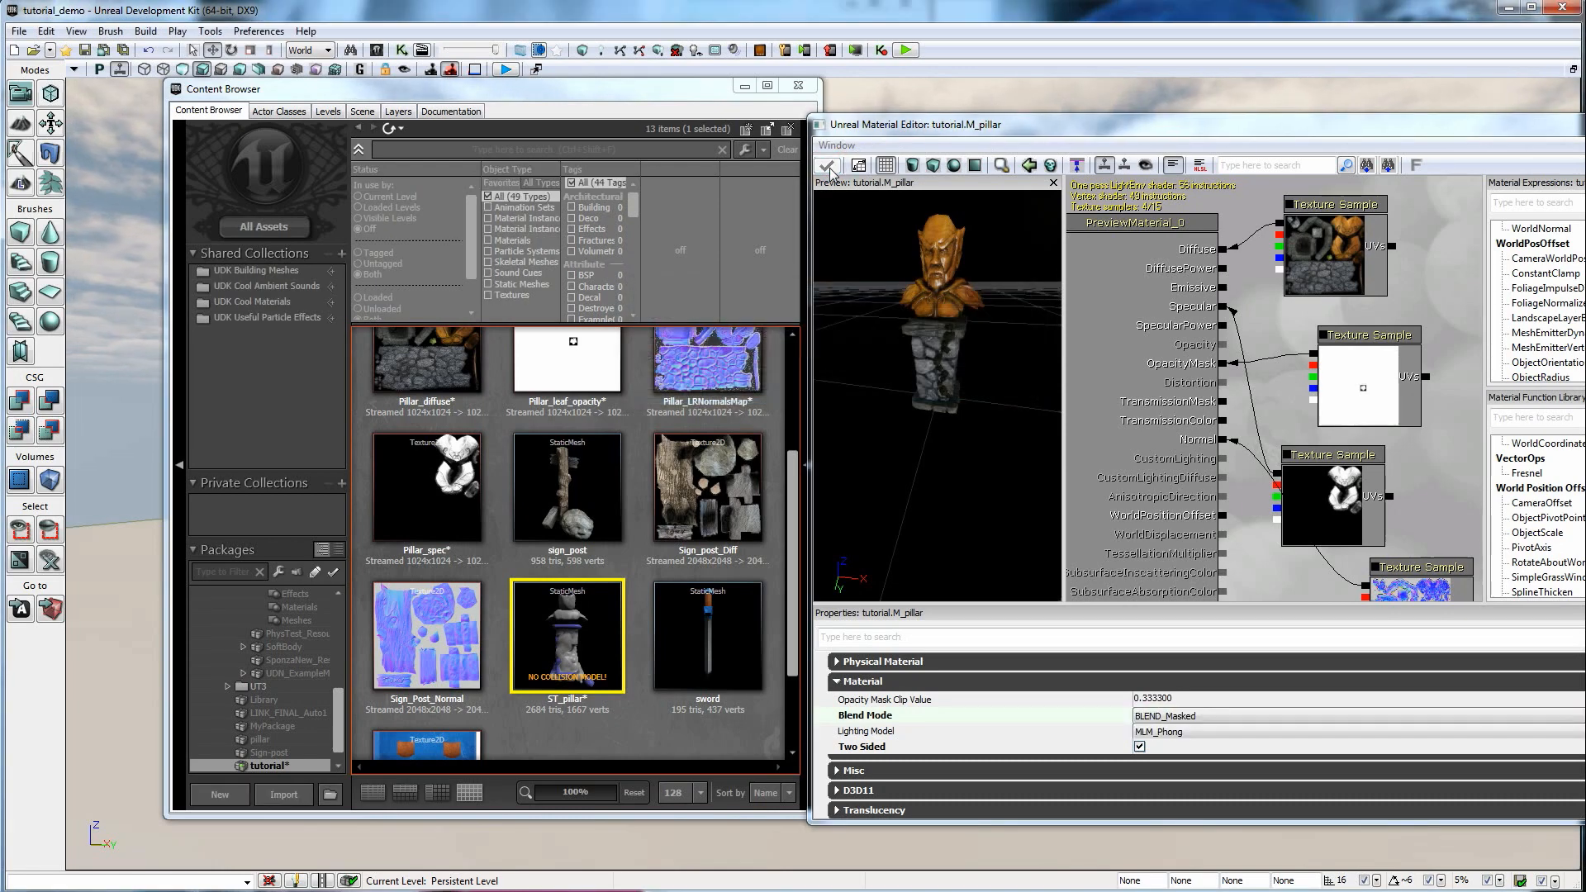
Close the material editor, open the ST_pillar mesh and assign M_pillar as its LODInfo element material.
drag(1037, 131, 777, 117)
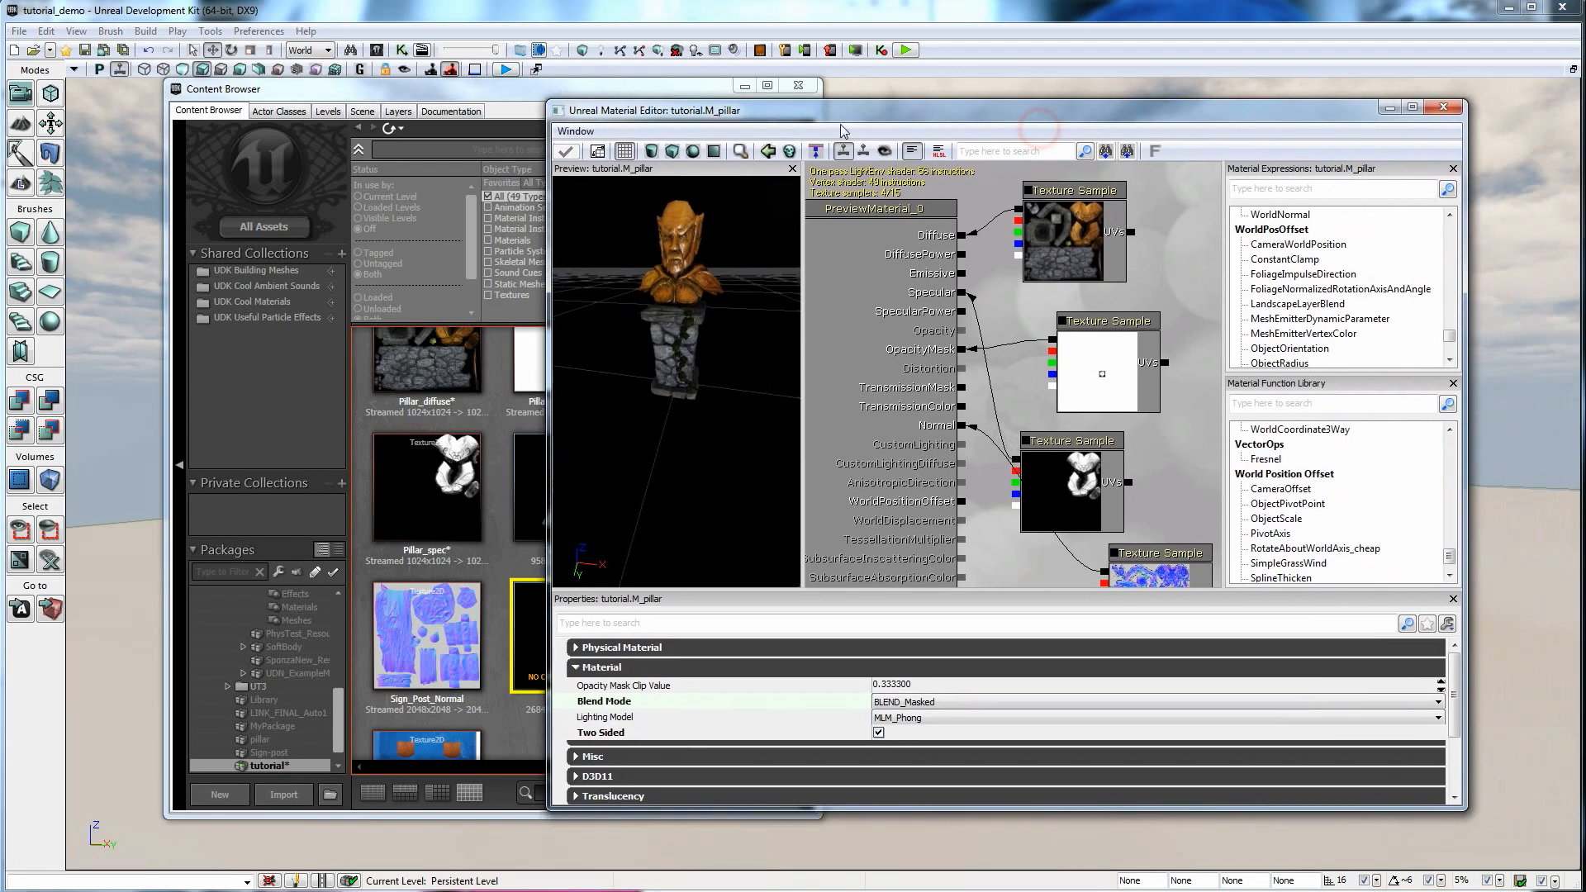
click(1441, 108)
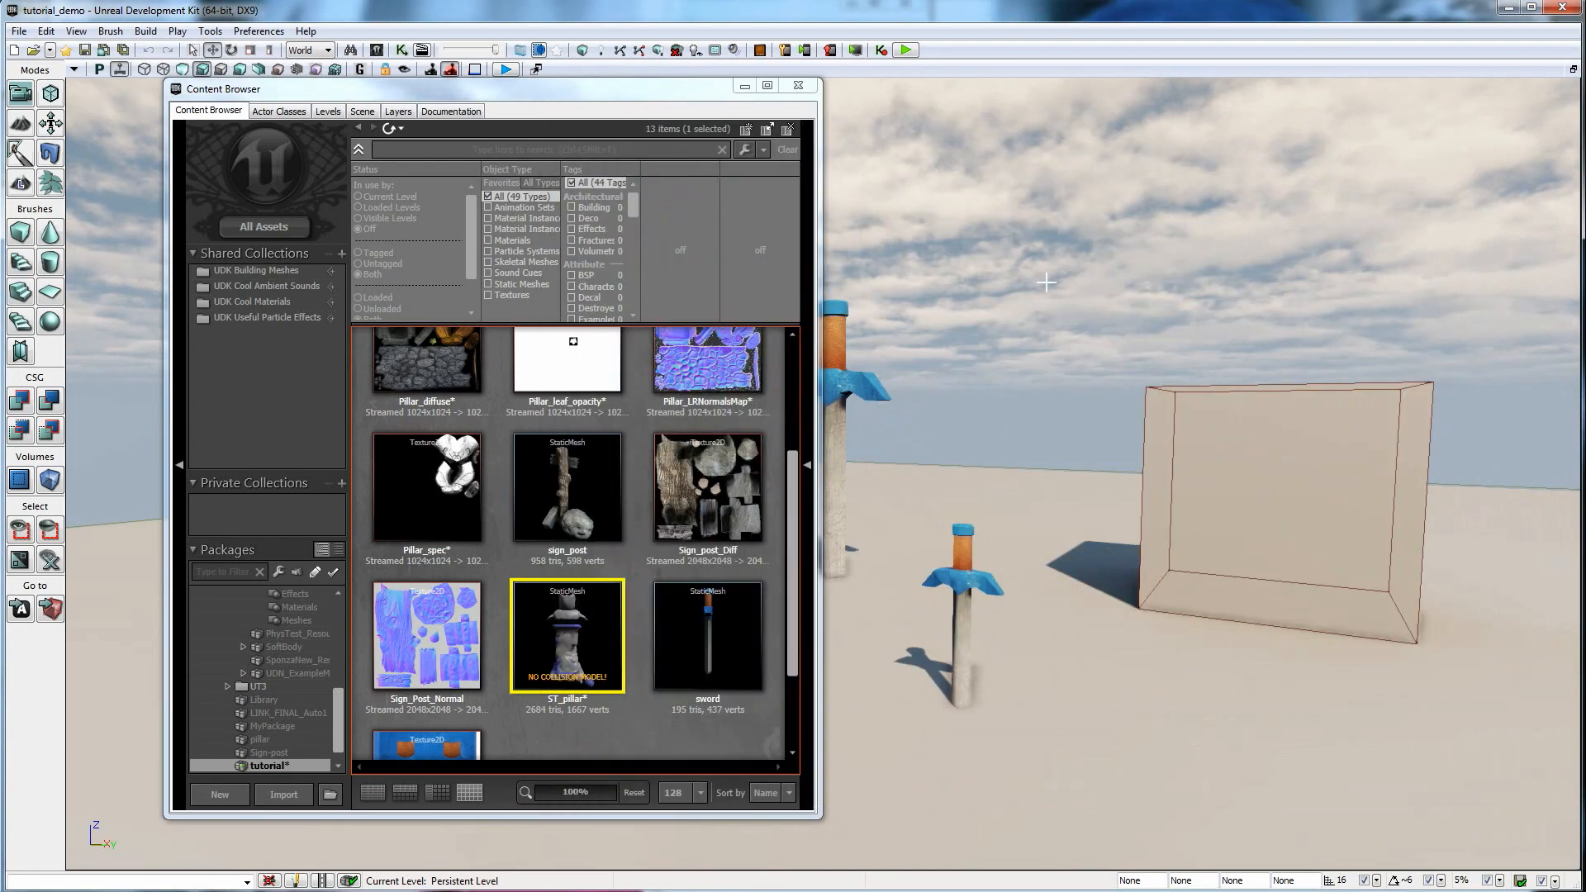
double_click(562, 626)
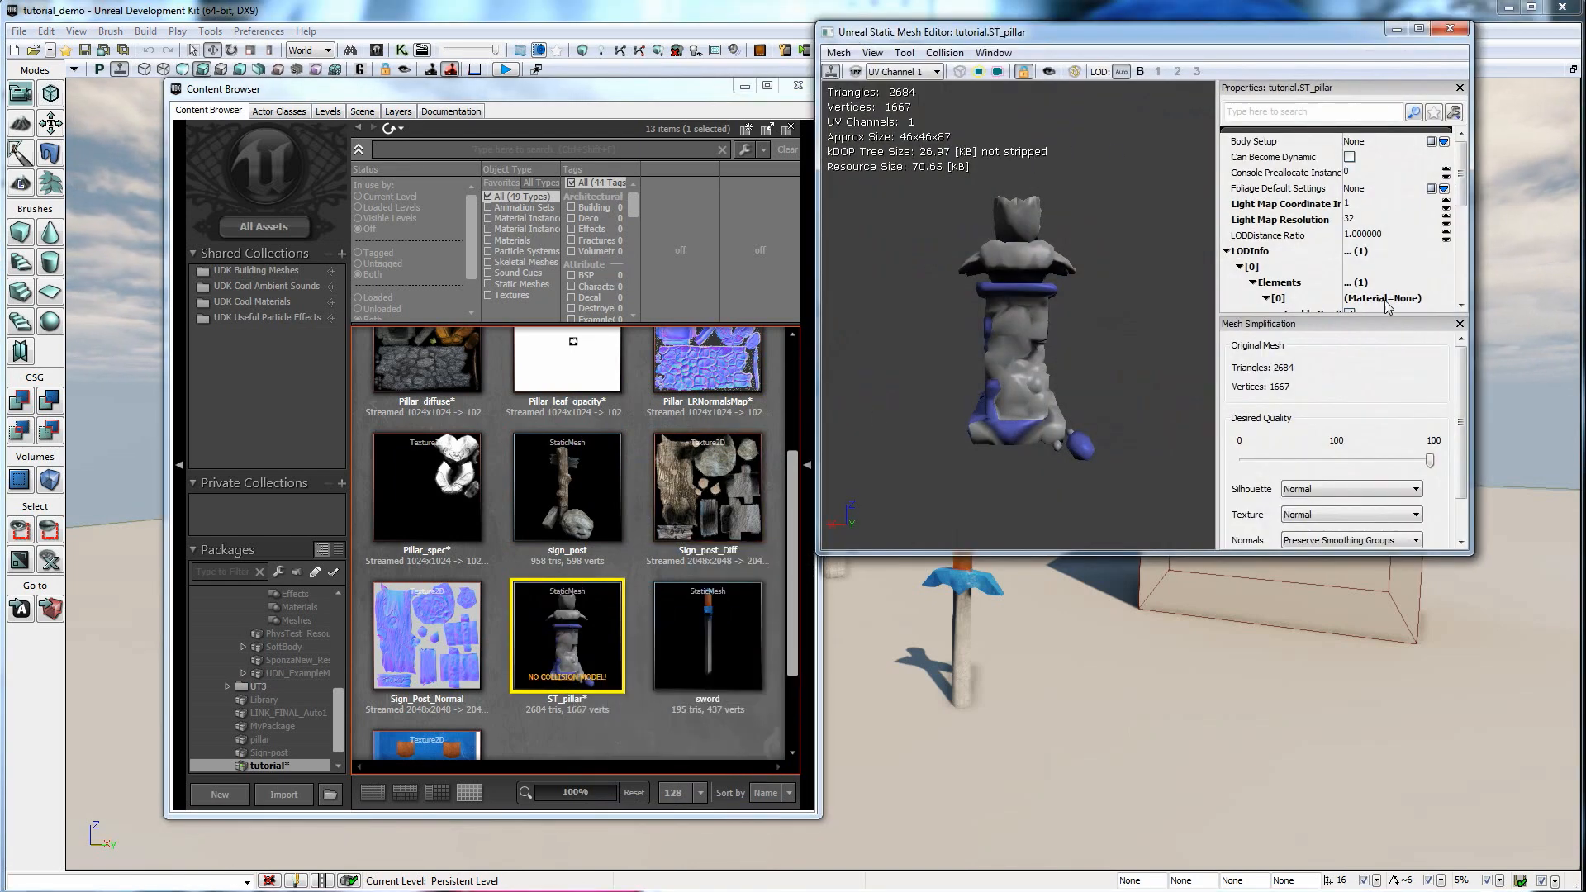
scroll(1457, 196, down, 2)
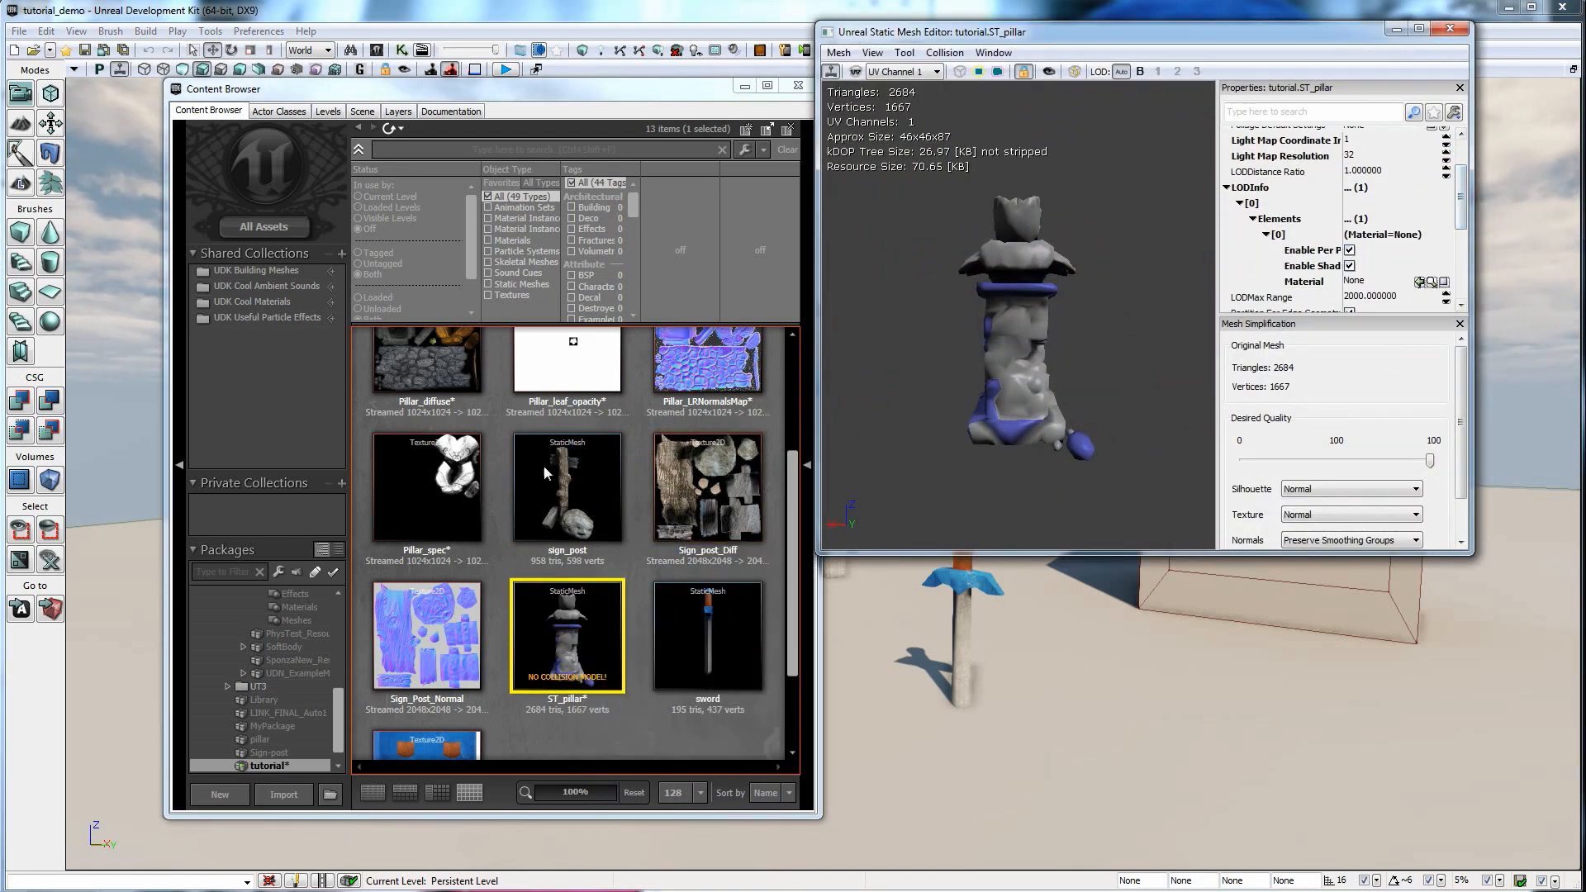
click(430, 390)
scroll(456, 384, up, 4)
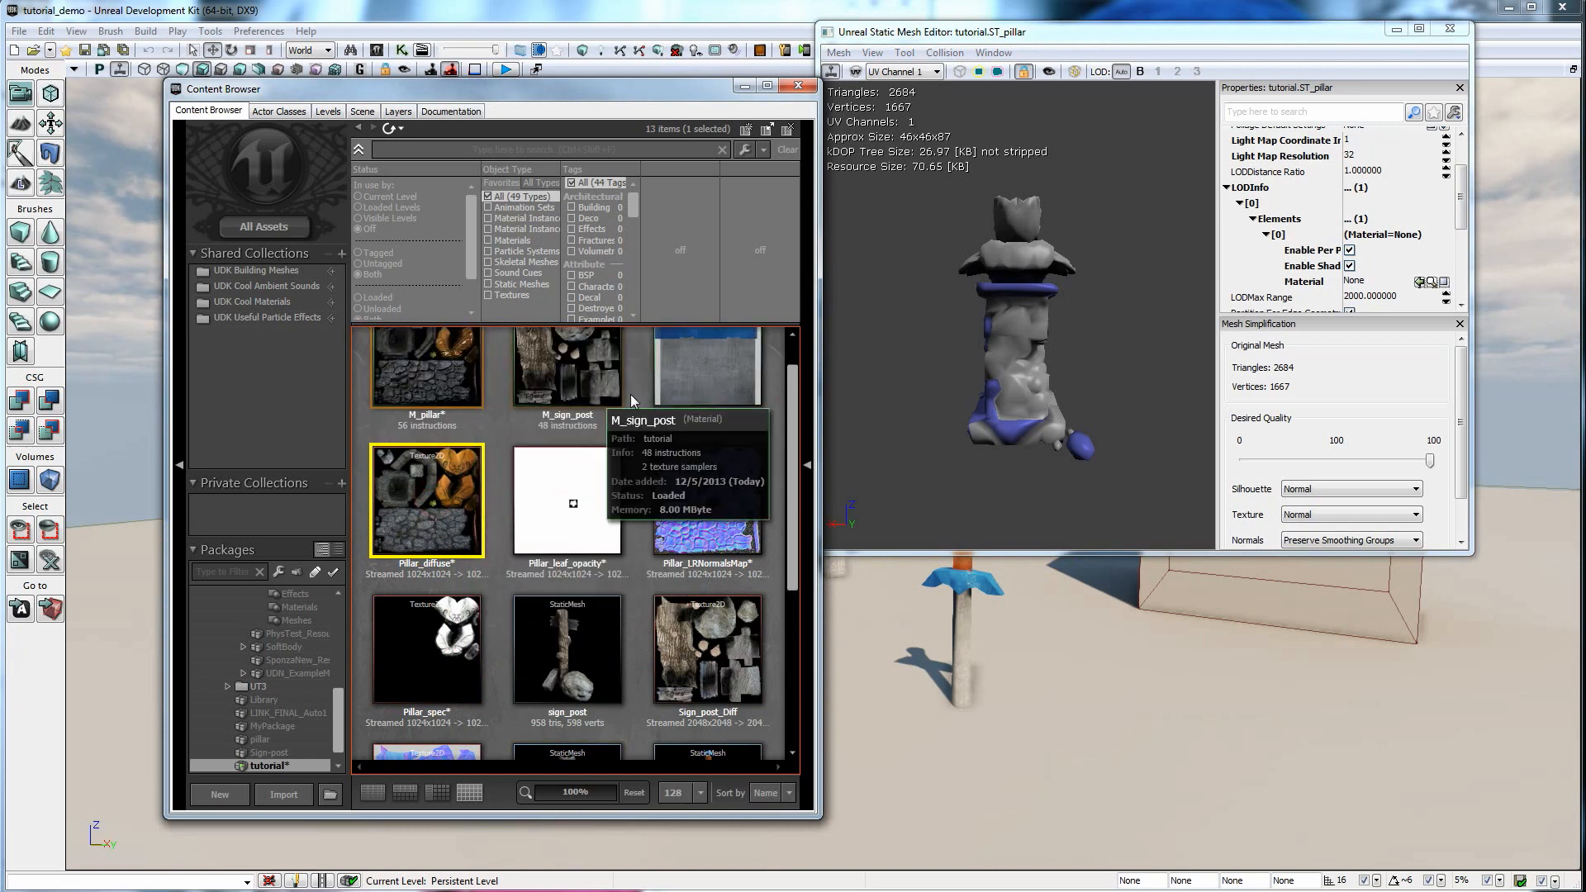
click(461, 381)
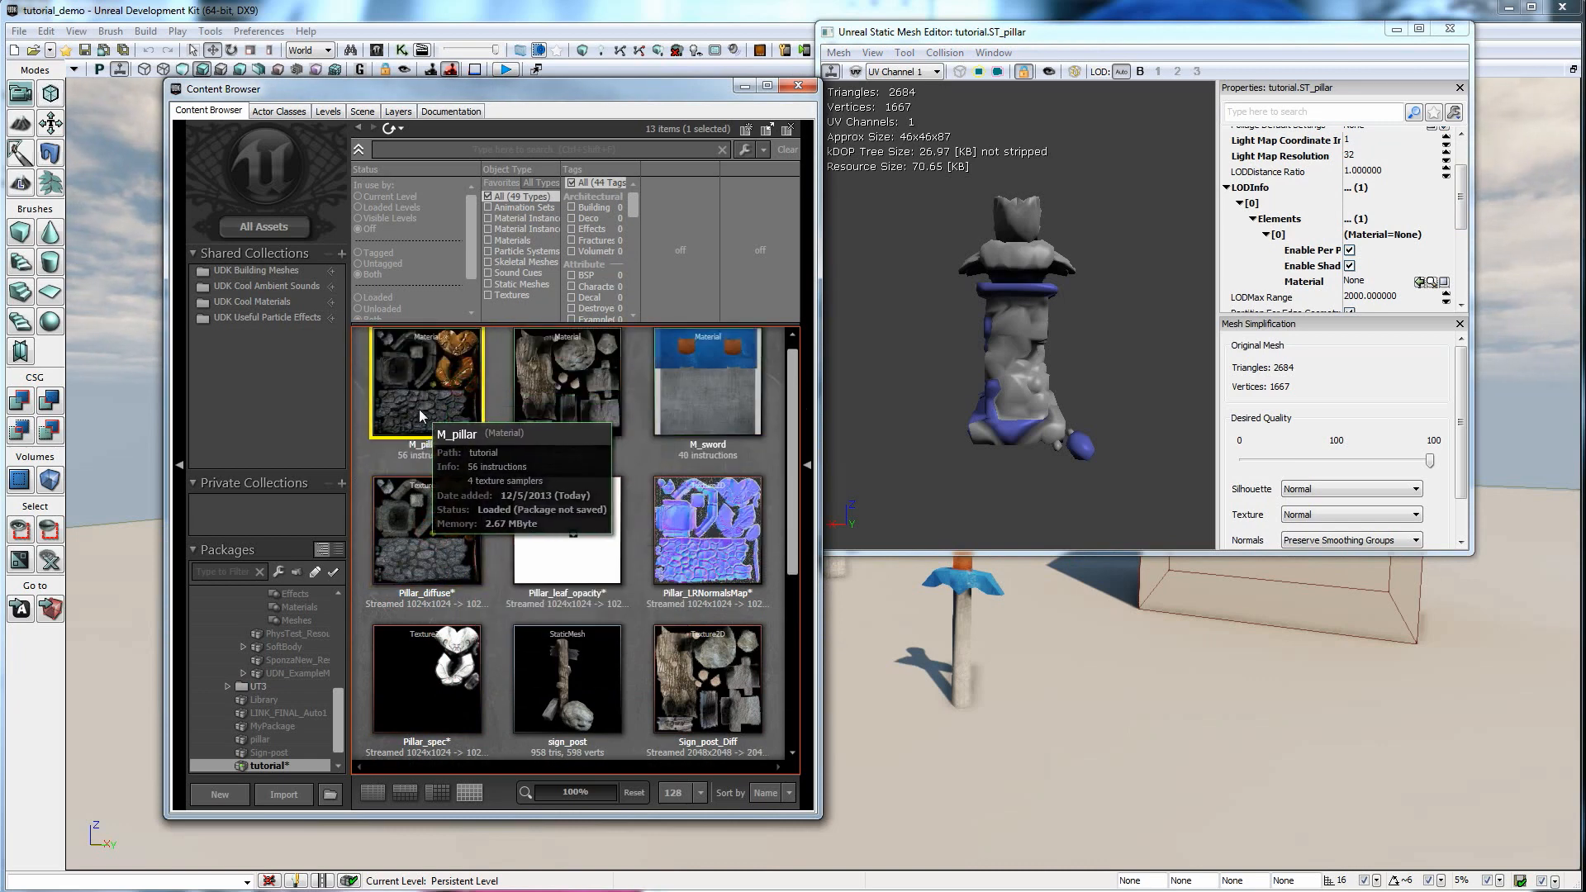
click(1419, 283)
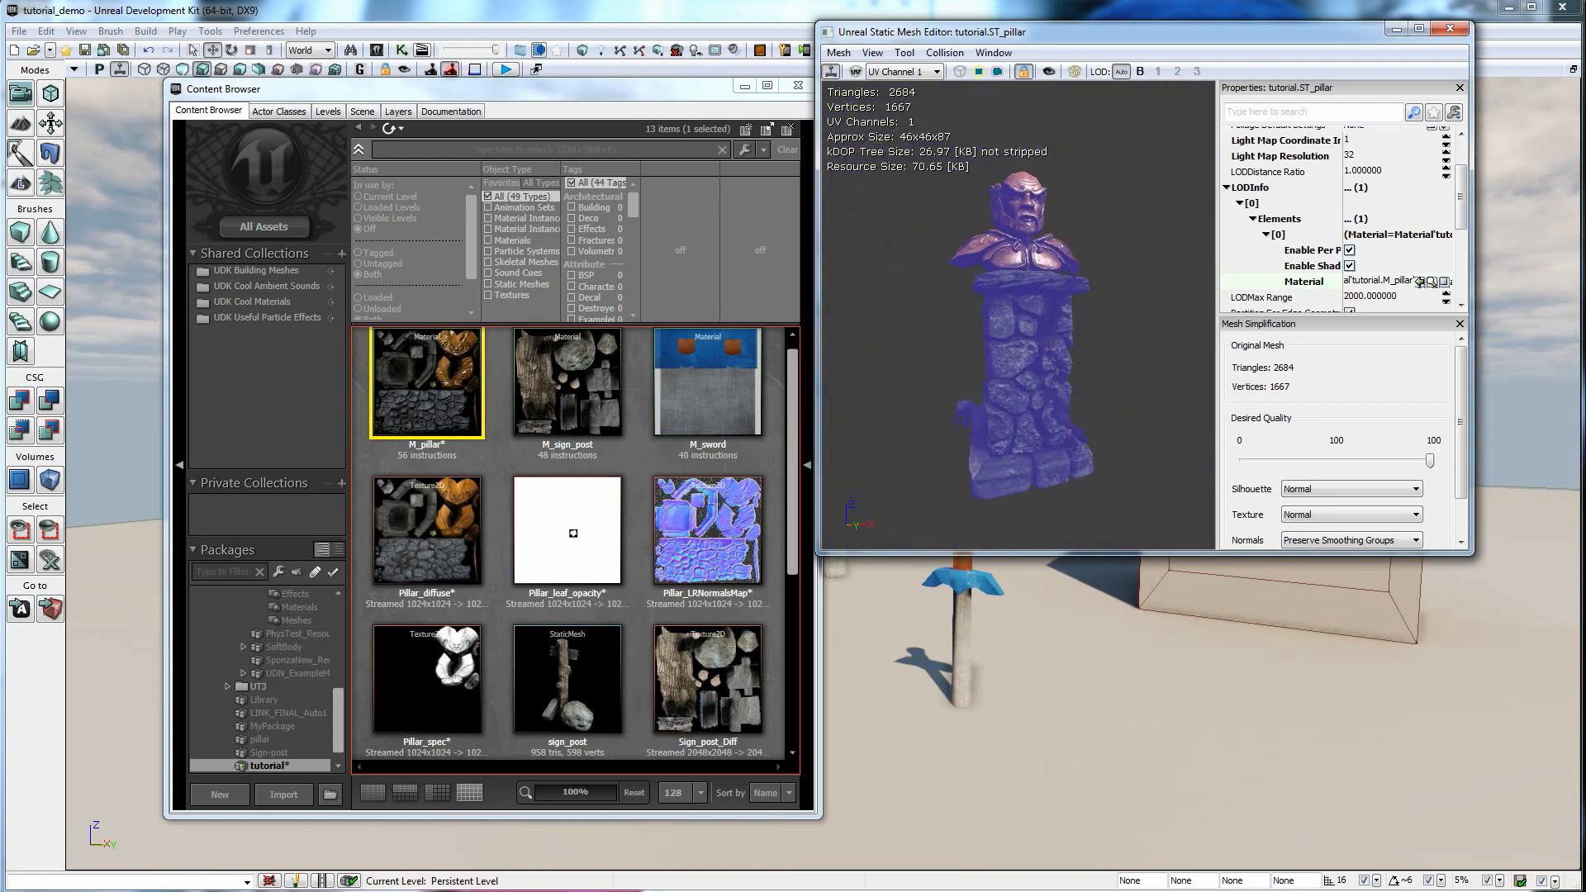
Generate Auto Convex Collision for ST_pillar with Depth 4, Max Hull Verts 12 and Allow Splits 16, and close the mesh editor.
drag(1065, 206, 1061, 208)
click(947, 52)
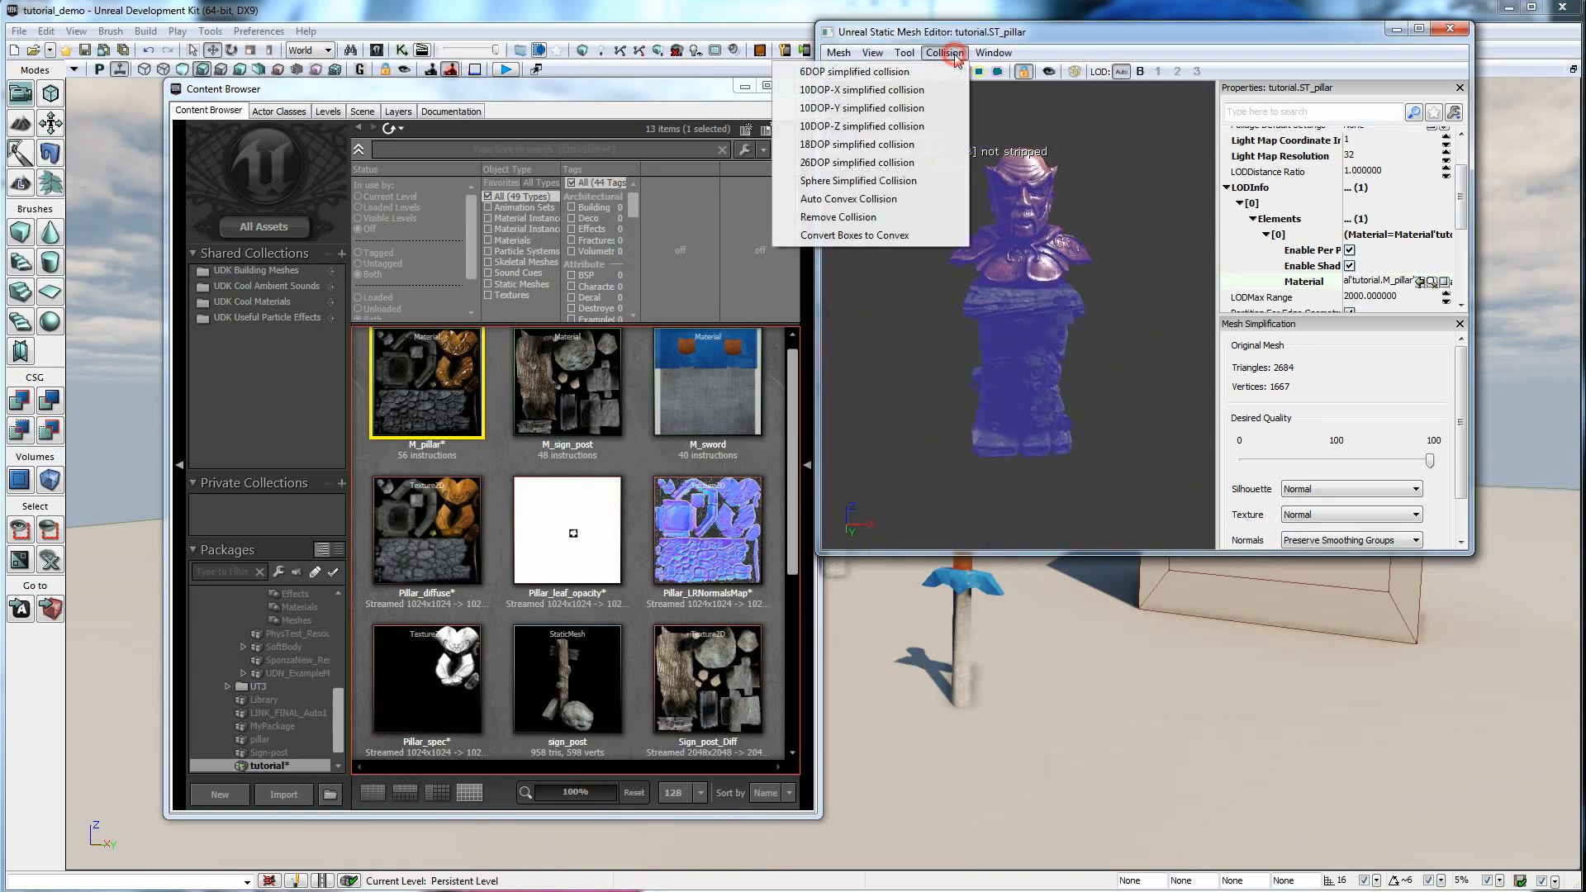
click(863, 203)
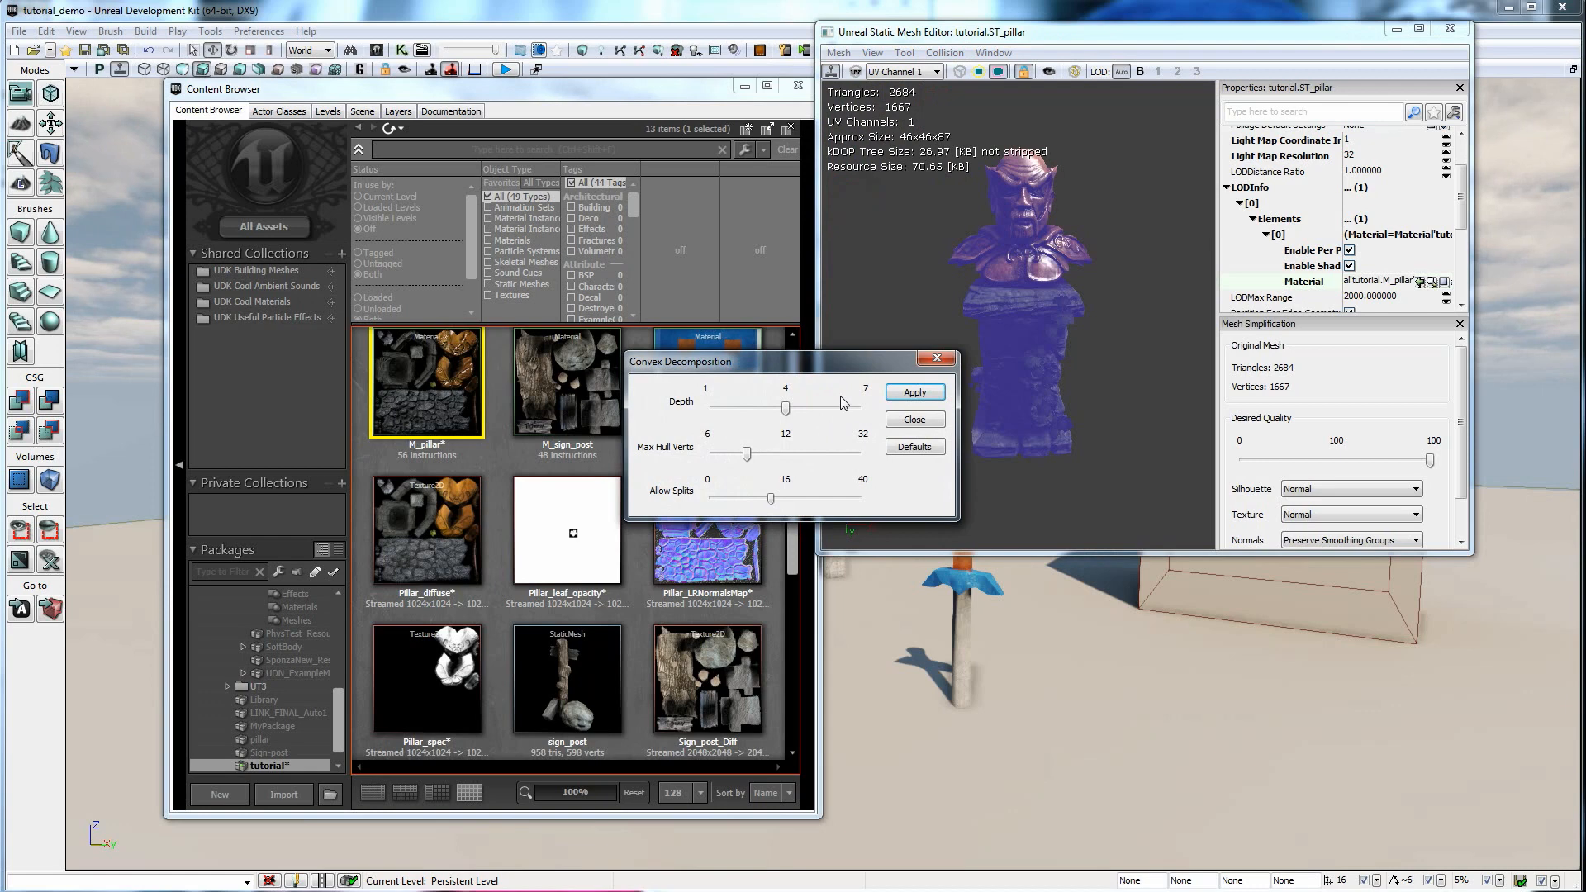
click(948, 361)
click(1451, 30)
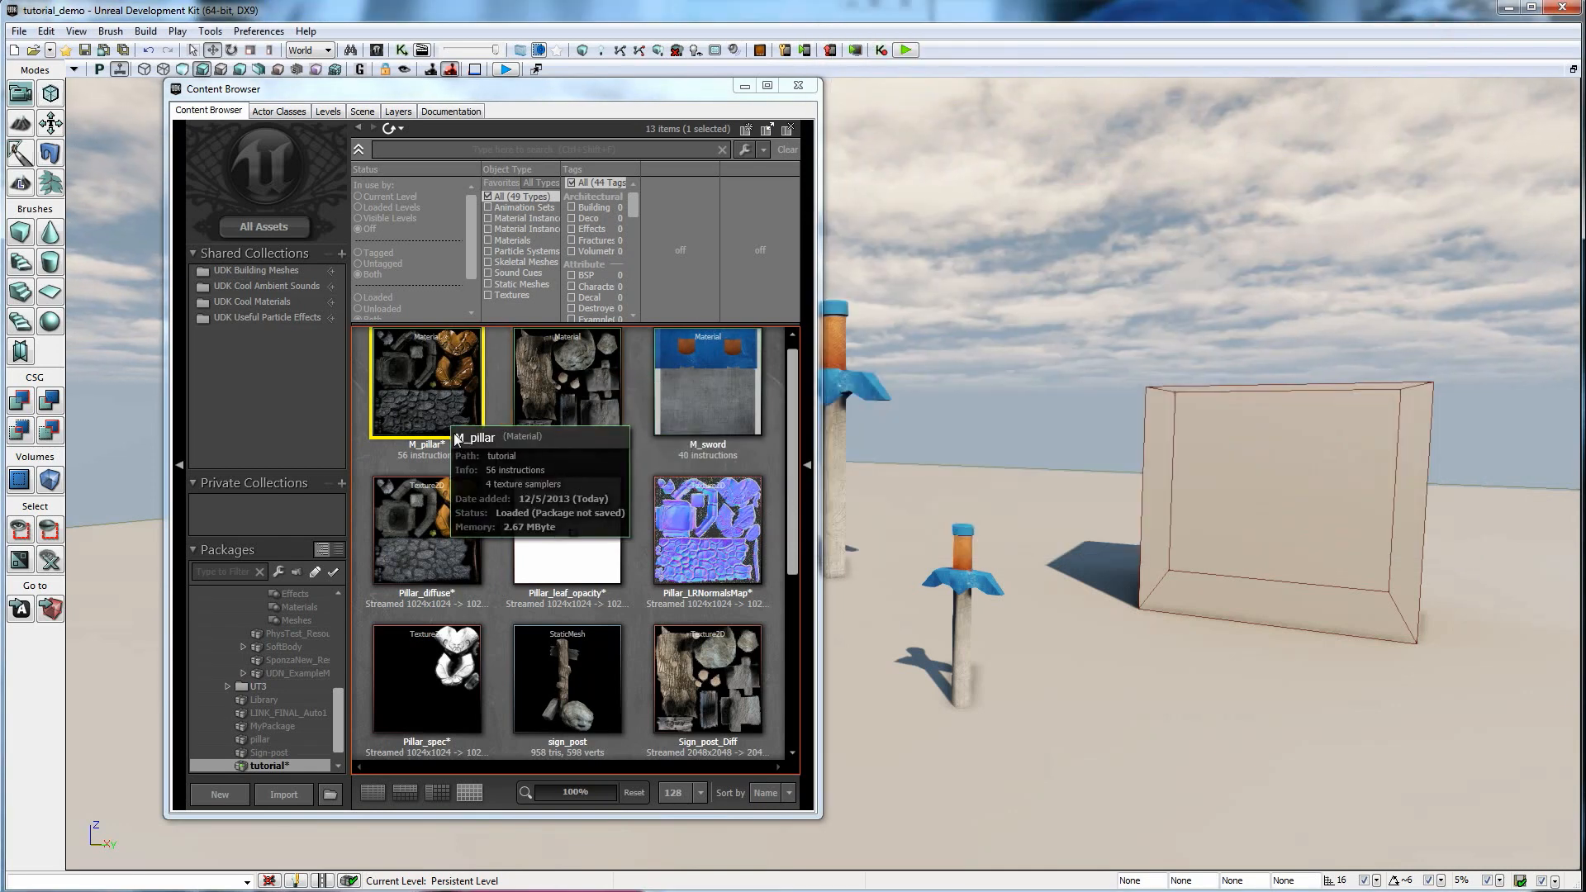
Place the ST_pillar mesh on the floor beside the small sword and close the Content Browser.
scroll(781, 656, down, 3)
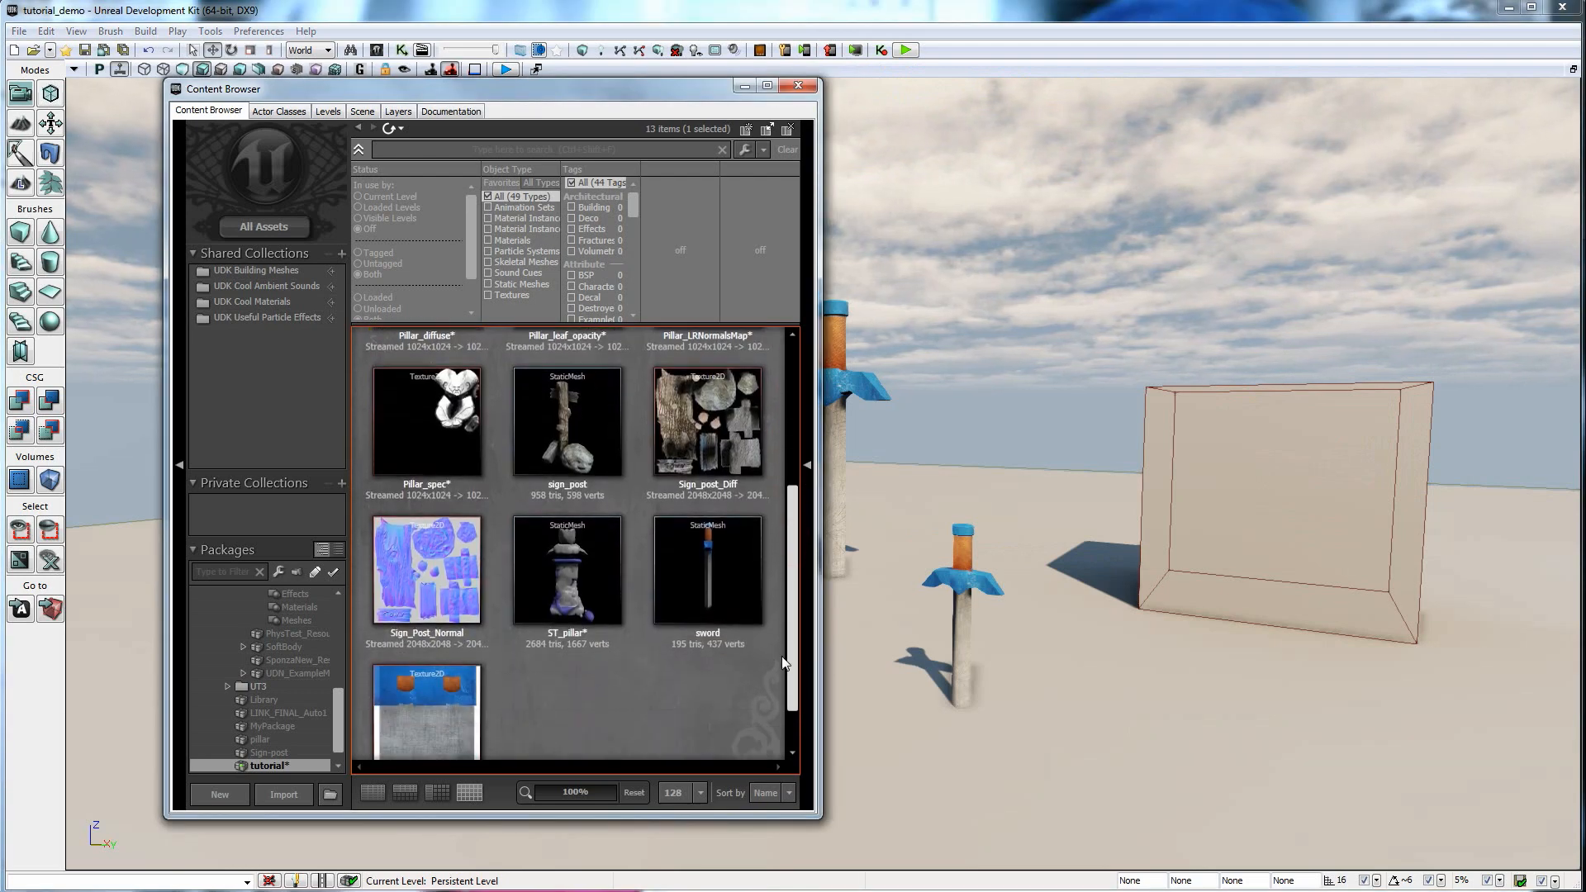
drag(579, 579, 1101, 721)
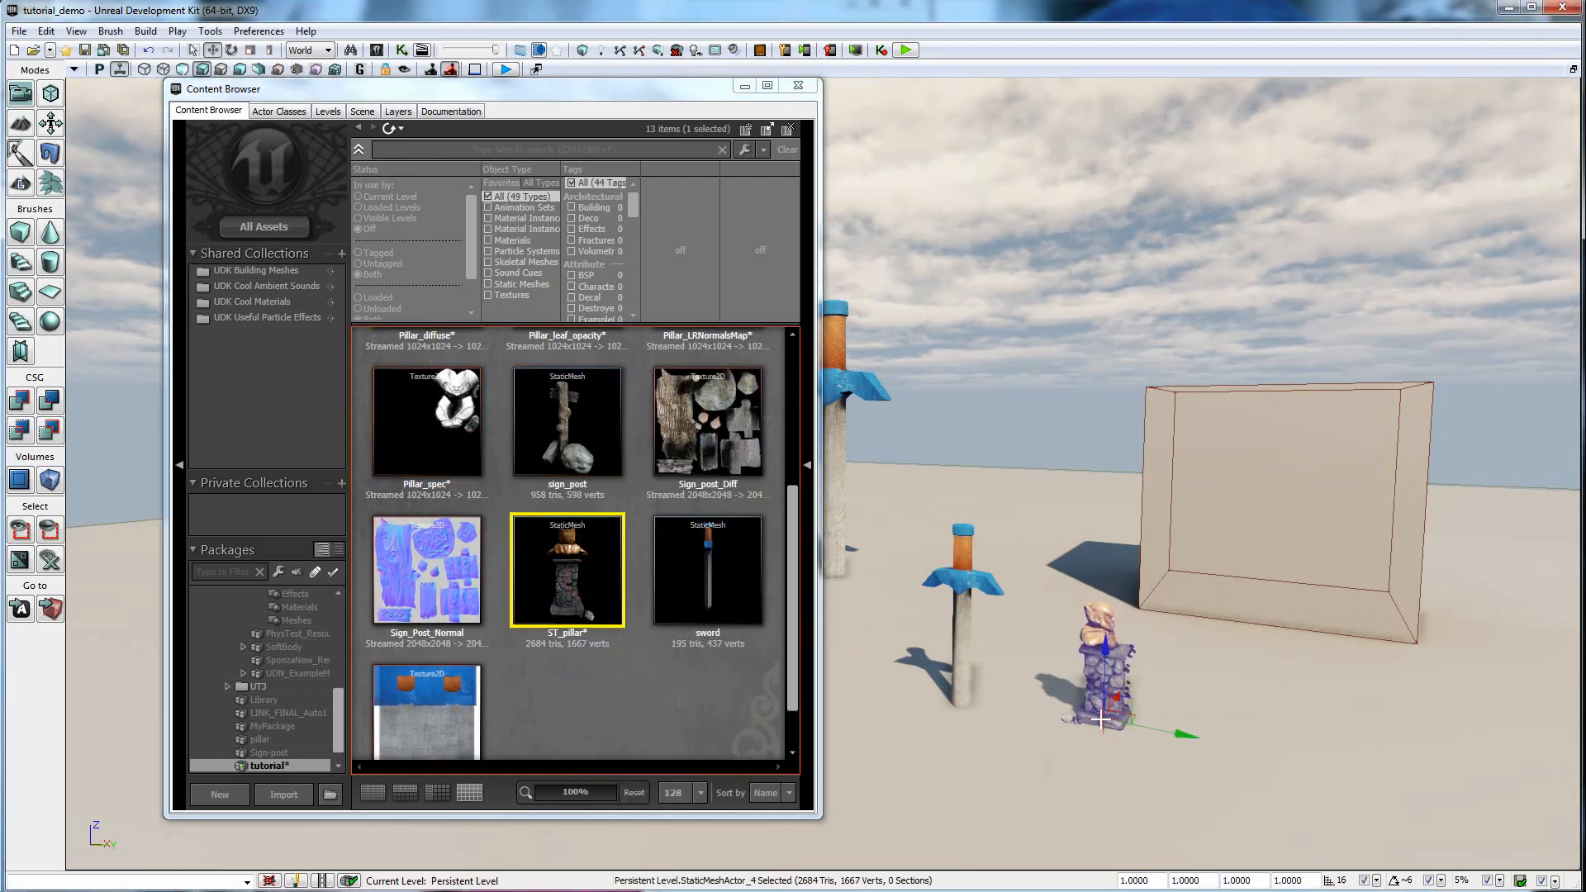
click(378, 50)
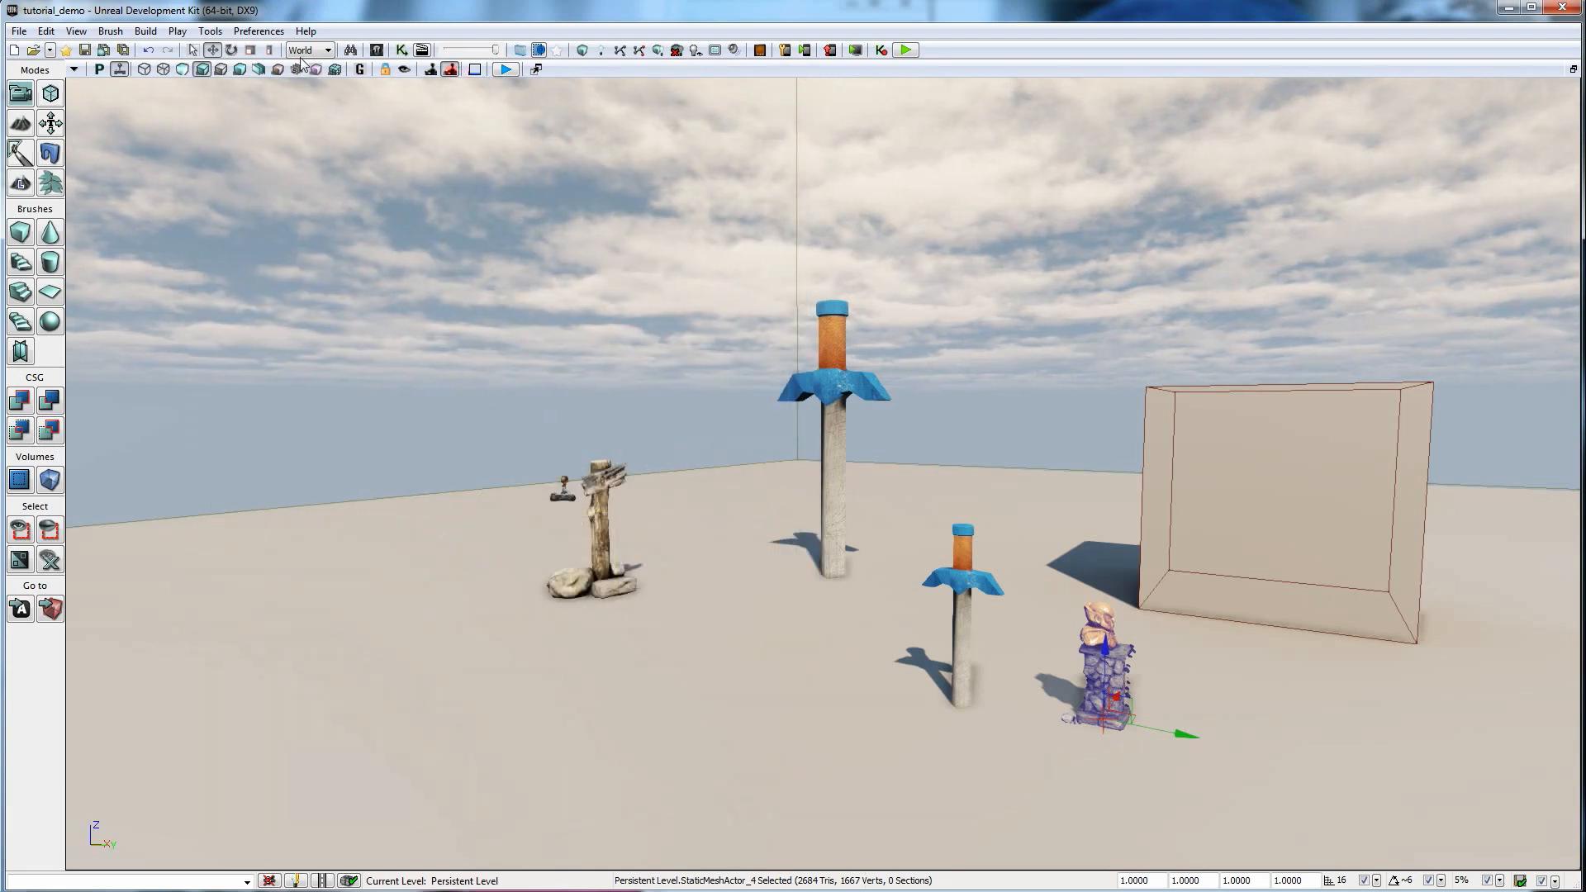
Scale the placed pillar uniformly to about 2.07 and rotate it so the bust faces the viewer.
click(250, 50)
drag(1108, 631, 1107, 633)
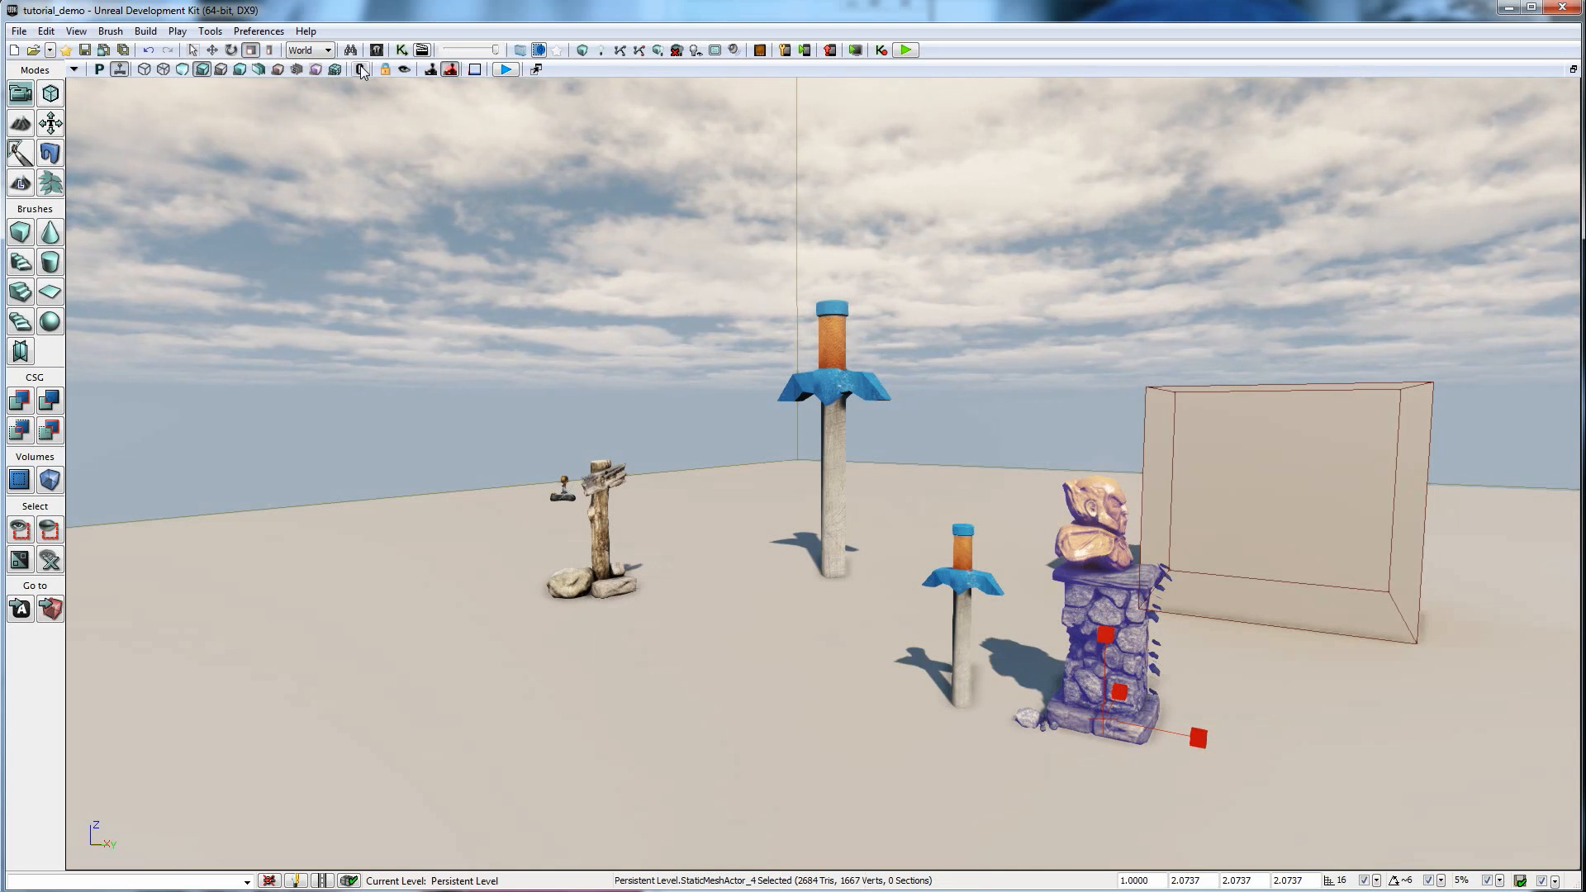
click(235, 51)
drag(1174, 738, 957, 721)
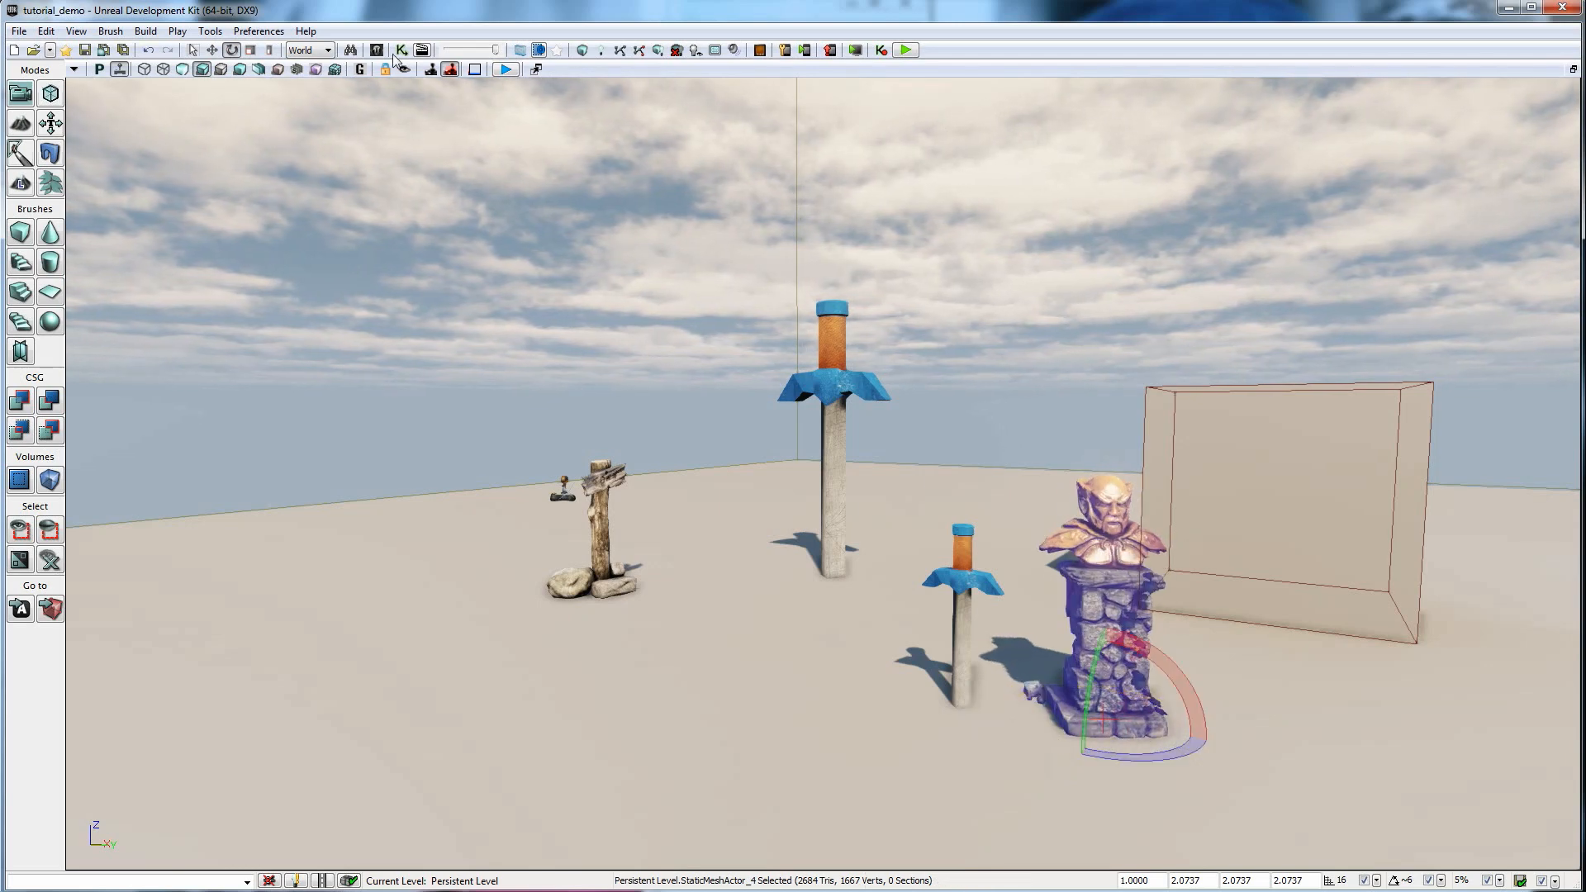
Play the level in the viewport and walk up to the pillar to examine its stonework and vine leaves.
click(505, 69)
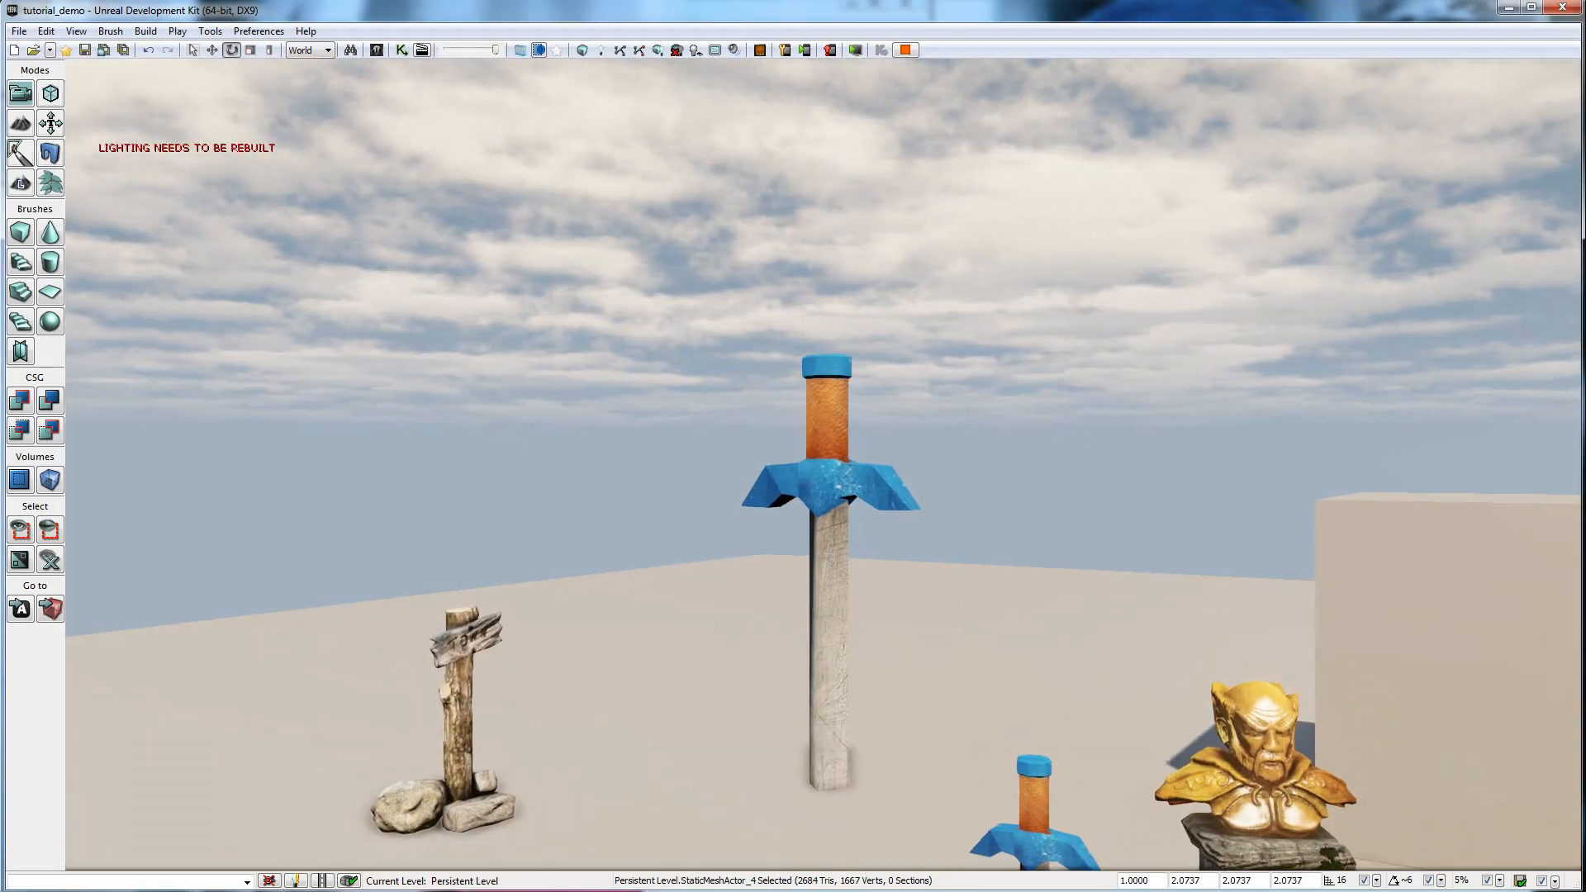
key(d)
key(w)
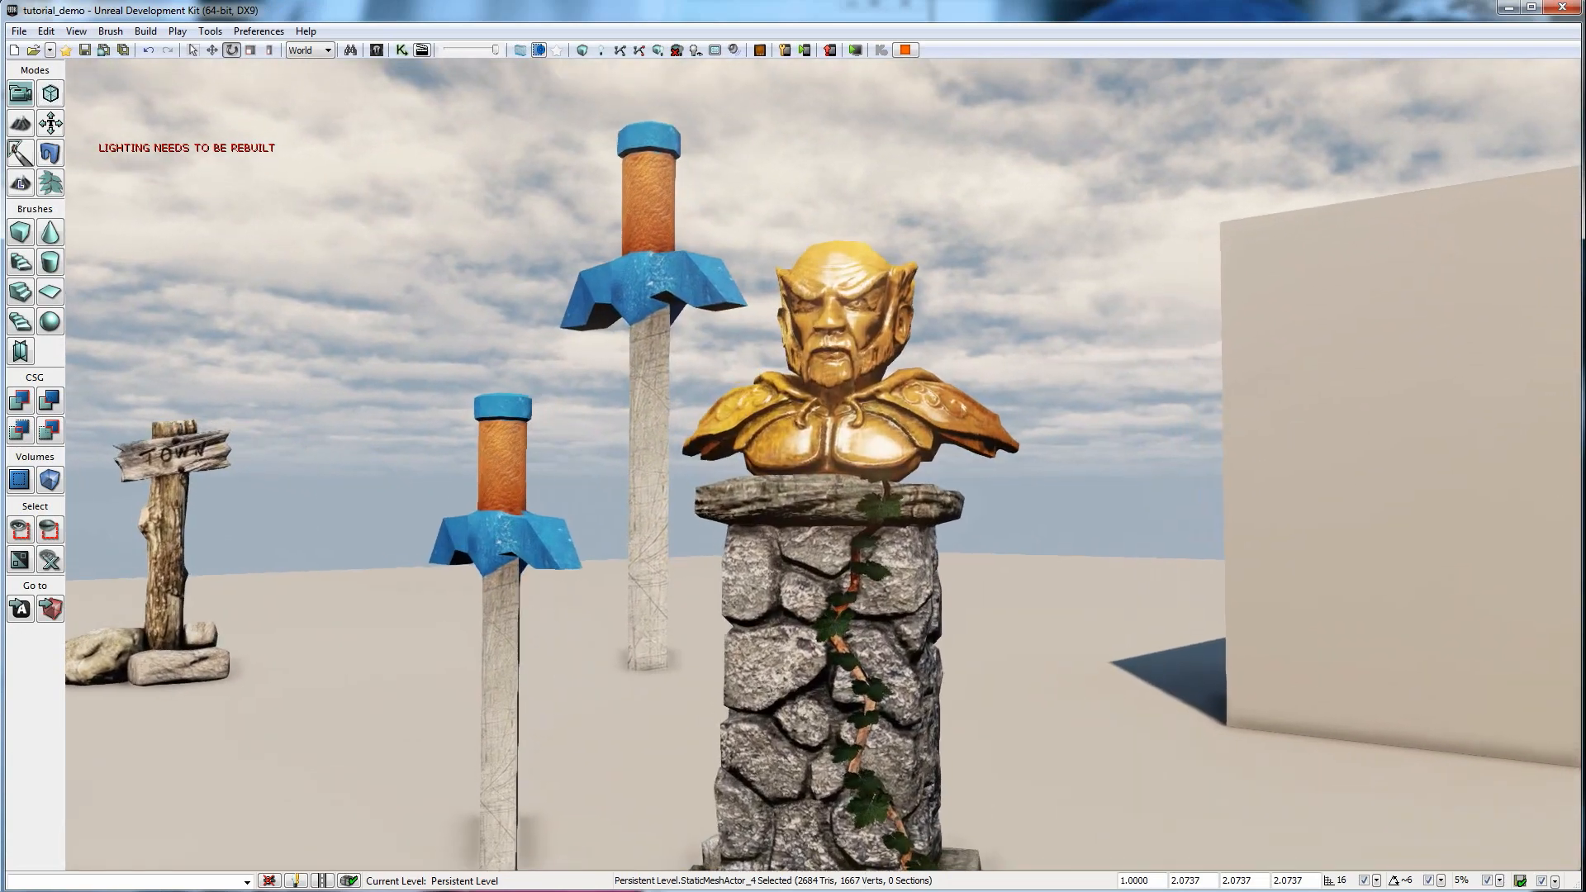
key(w)
key(d)
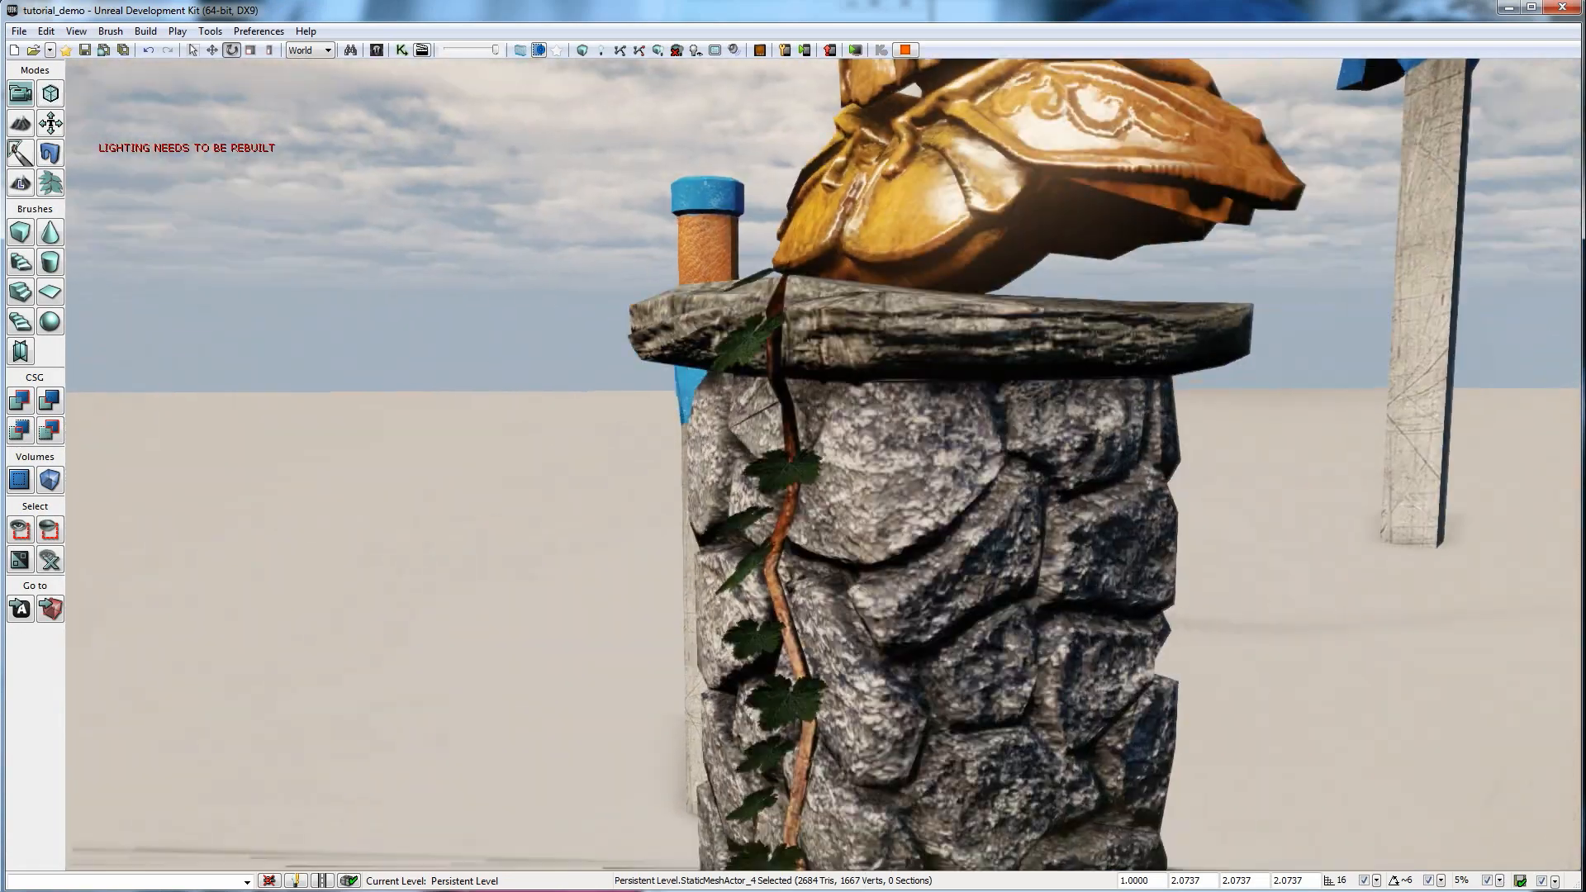
key(d)
key(a)
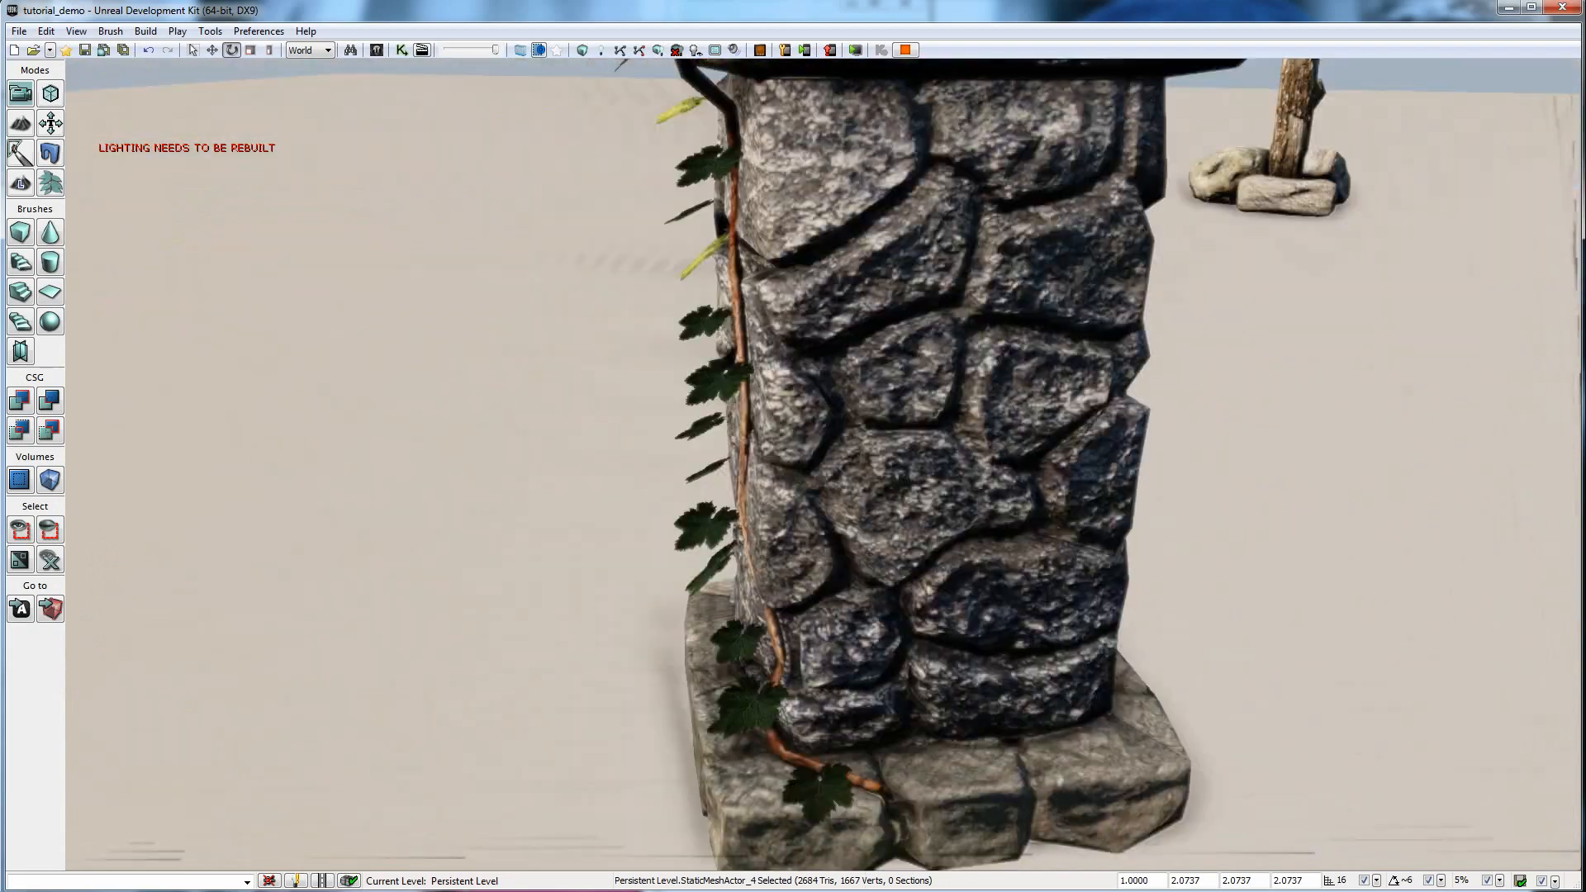
key(s)
key(a)
key(w)
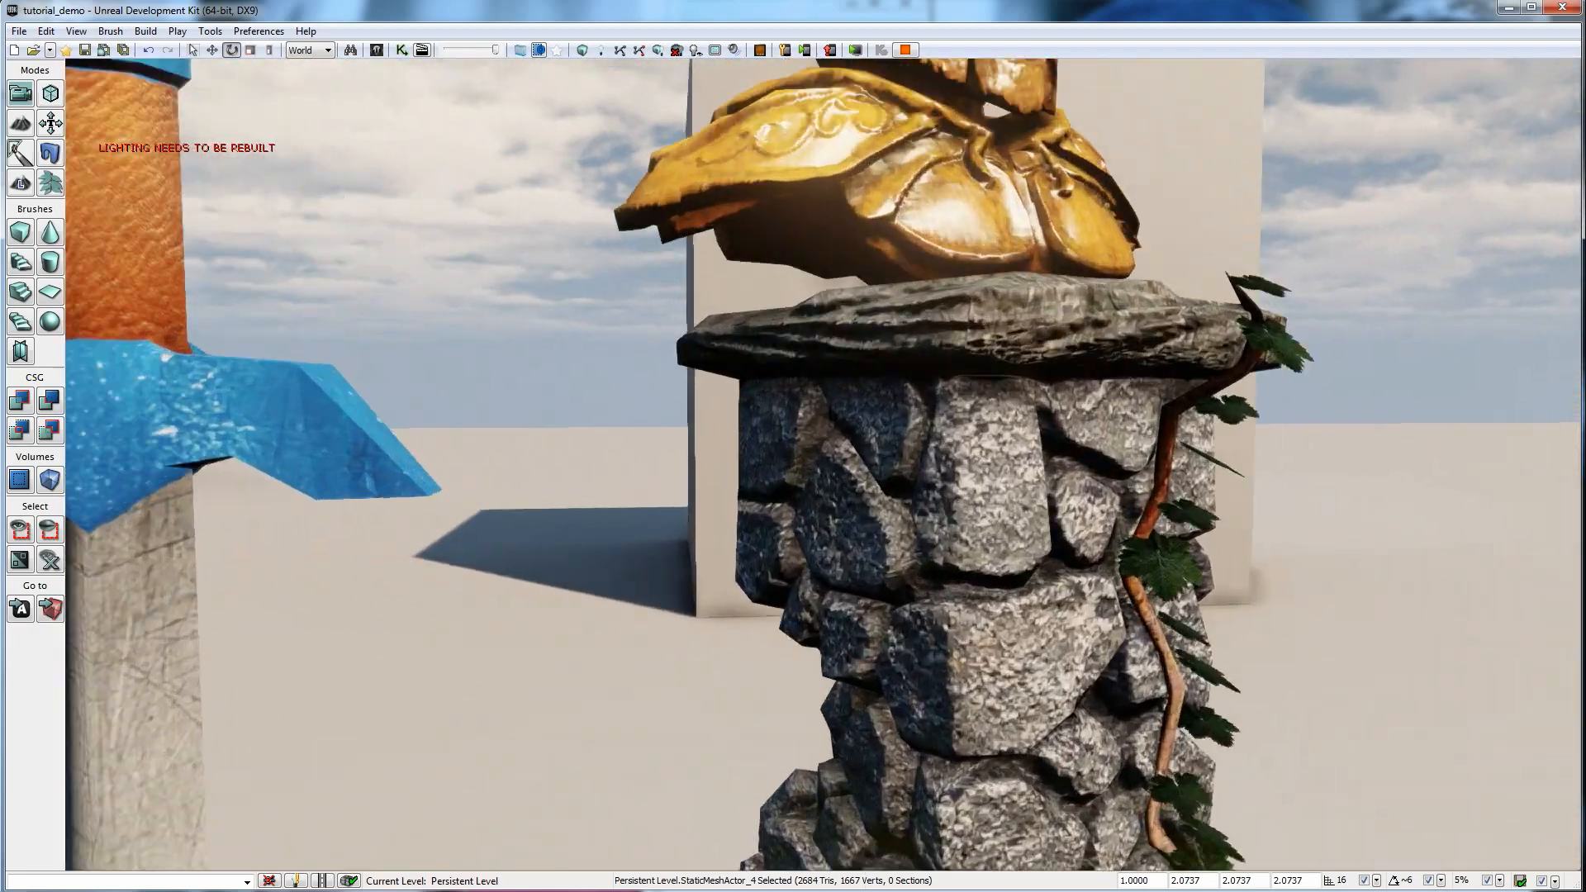
key(s)
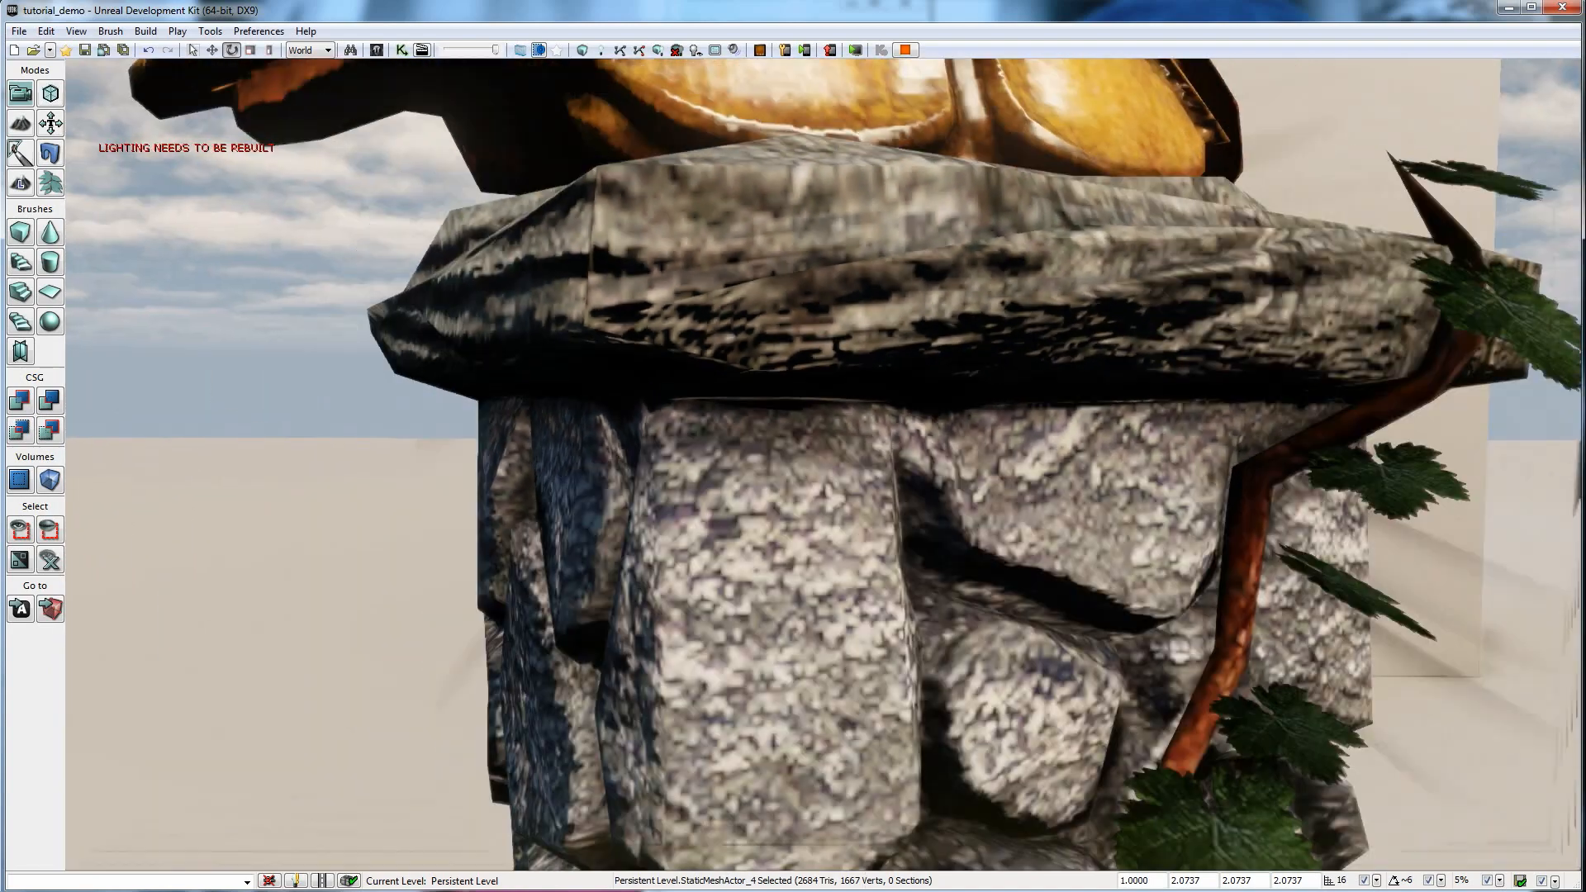
Walk around behind the pillar to examine its rear shading and return to its front.
key(a)
key(a)
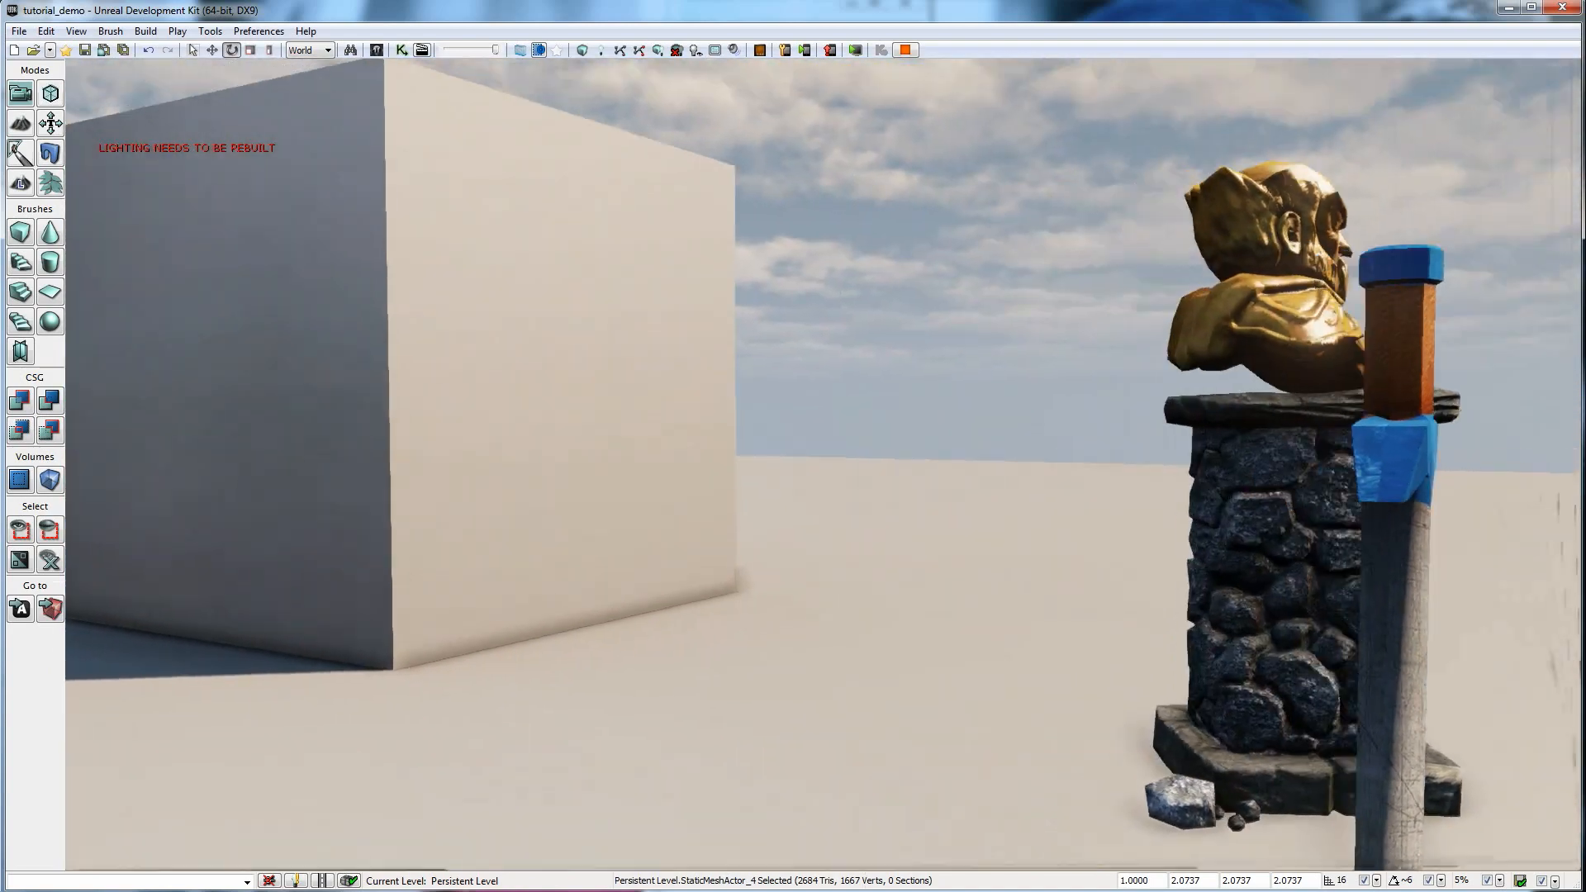
key(w)
key(a)
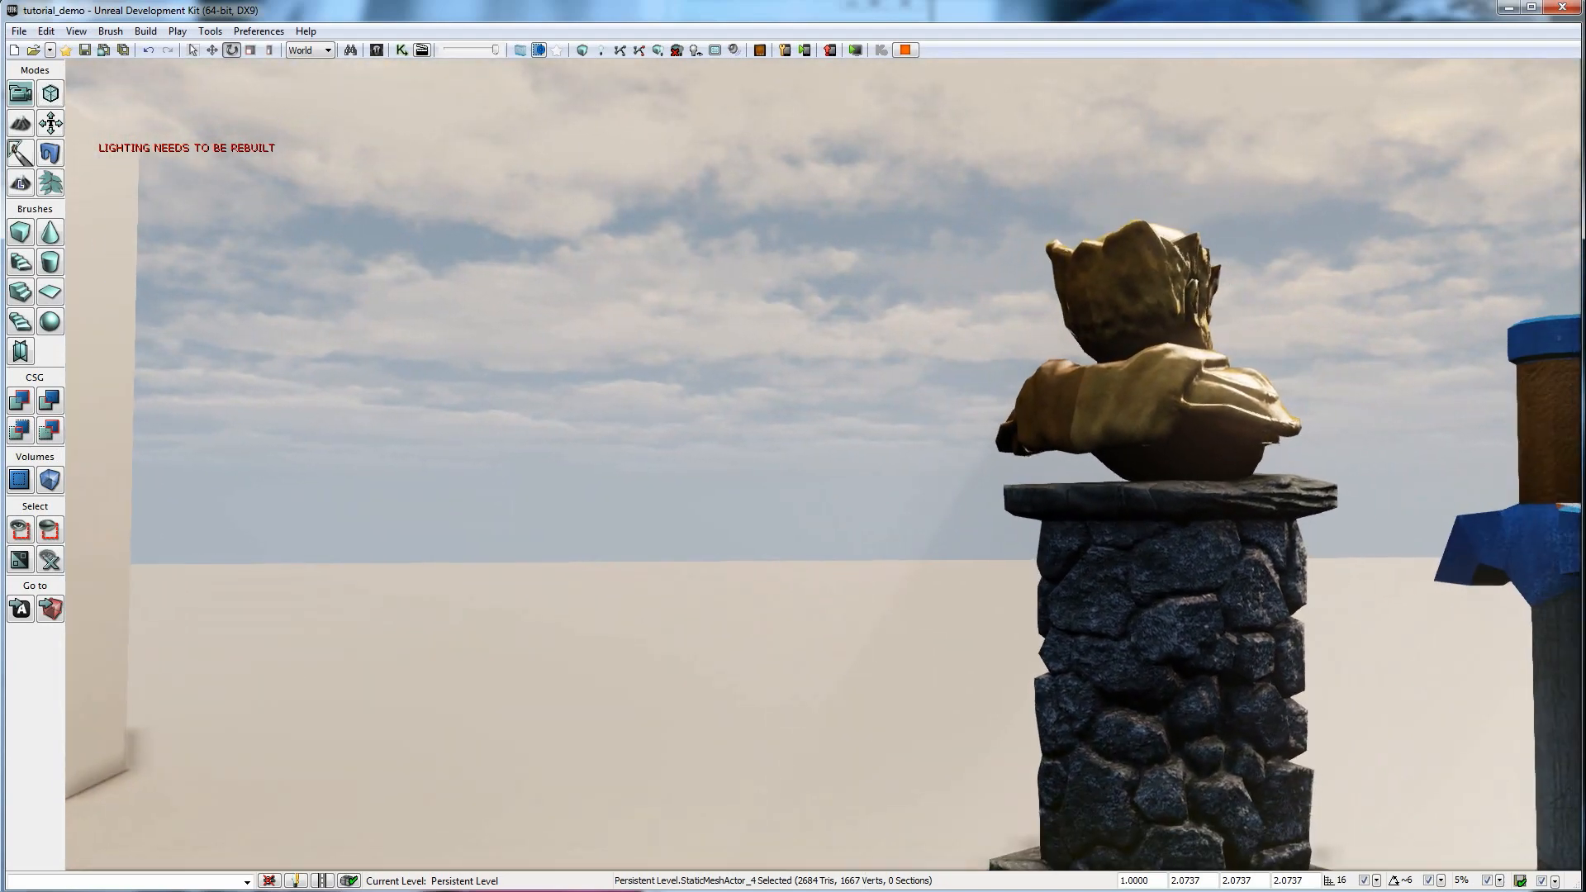
key(d)
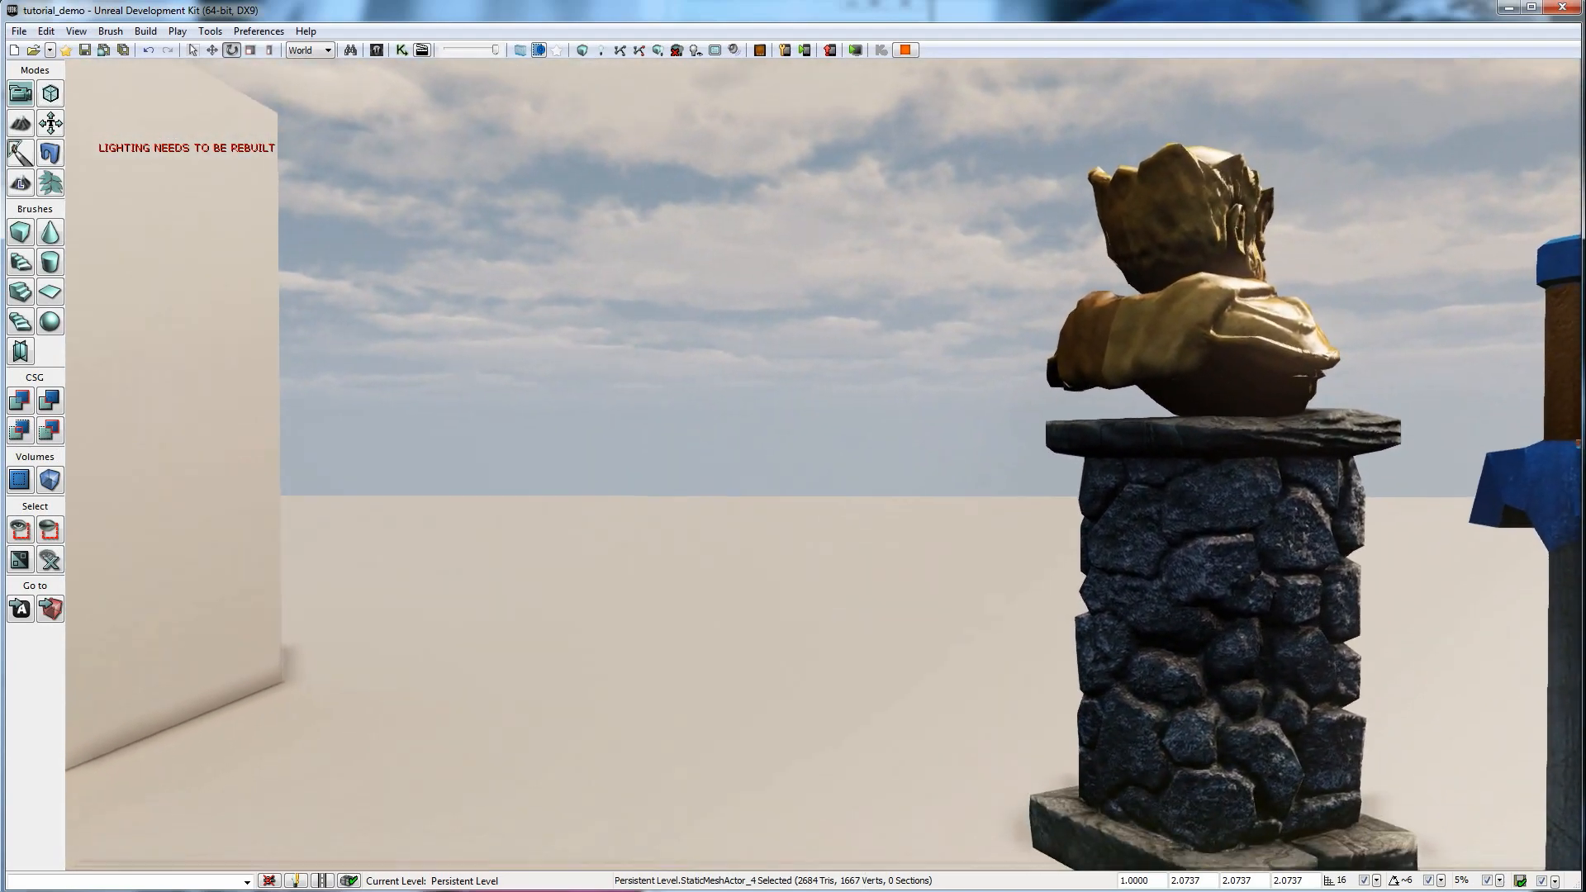
key(d)
key(d)
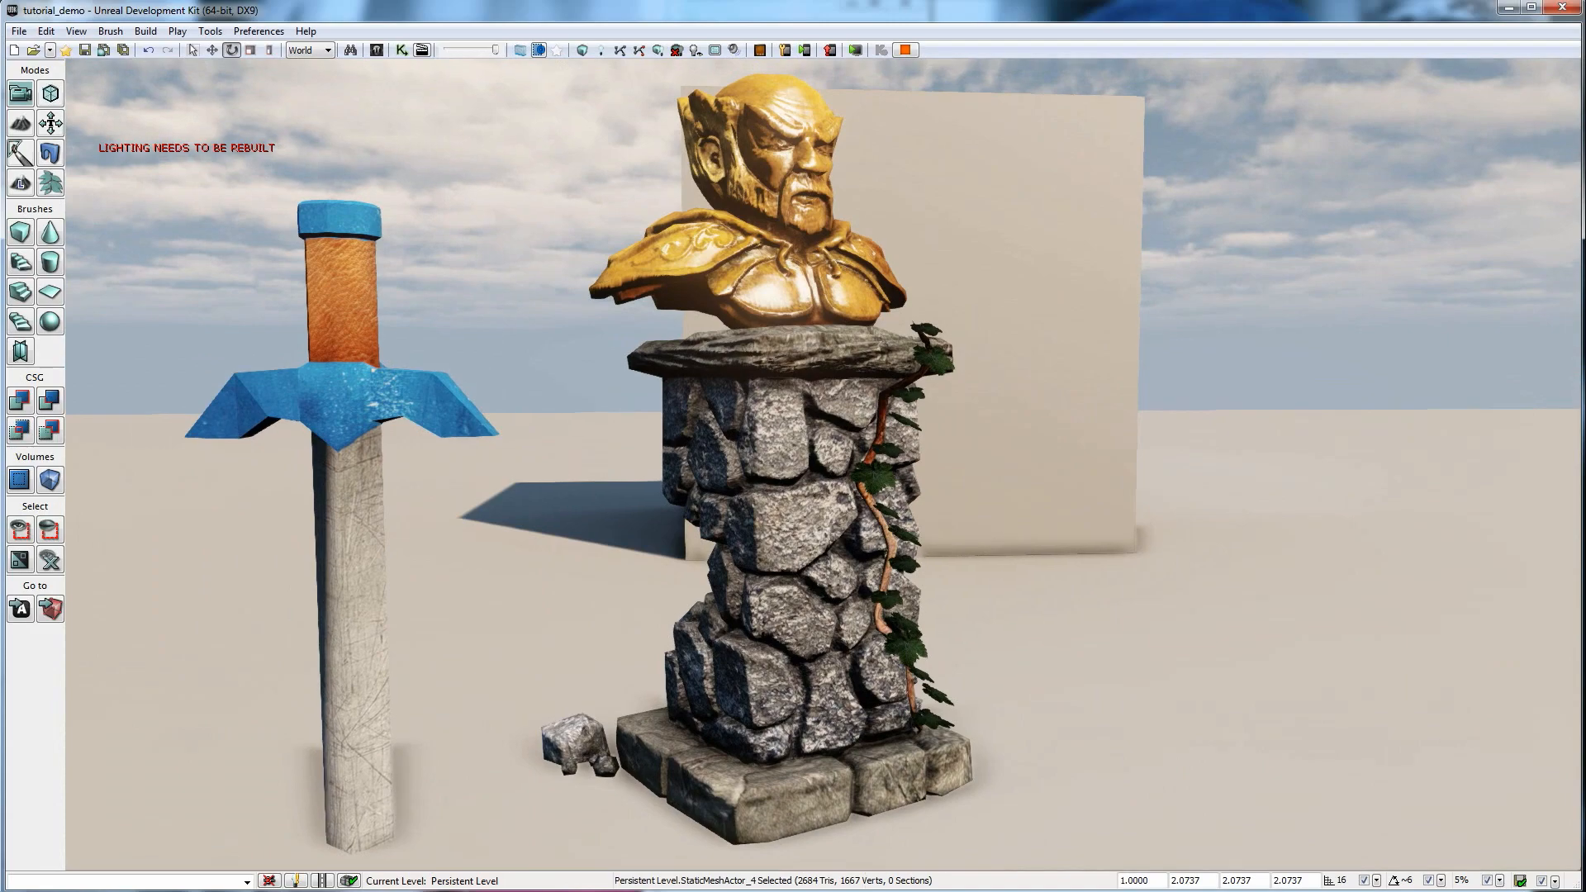
Examine the bust's gold specular shading from the front and both sides, and end the play session.
key(w)
key(s)
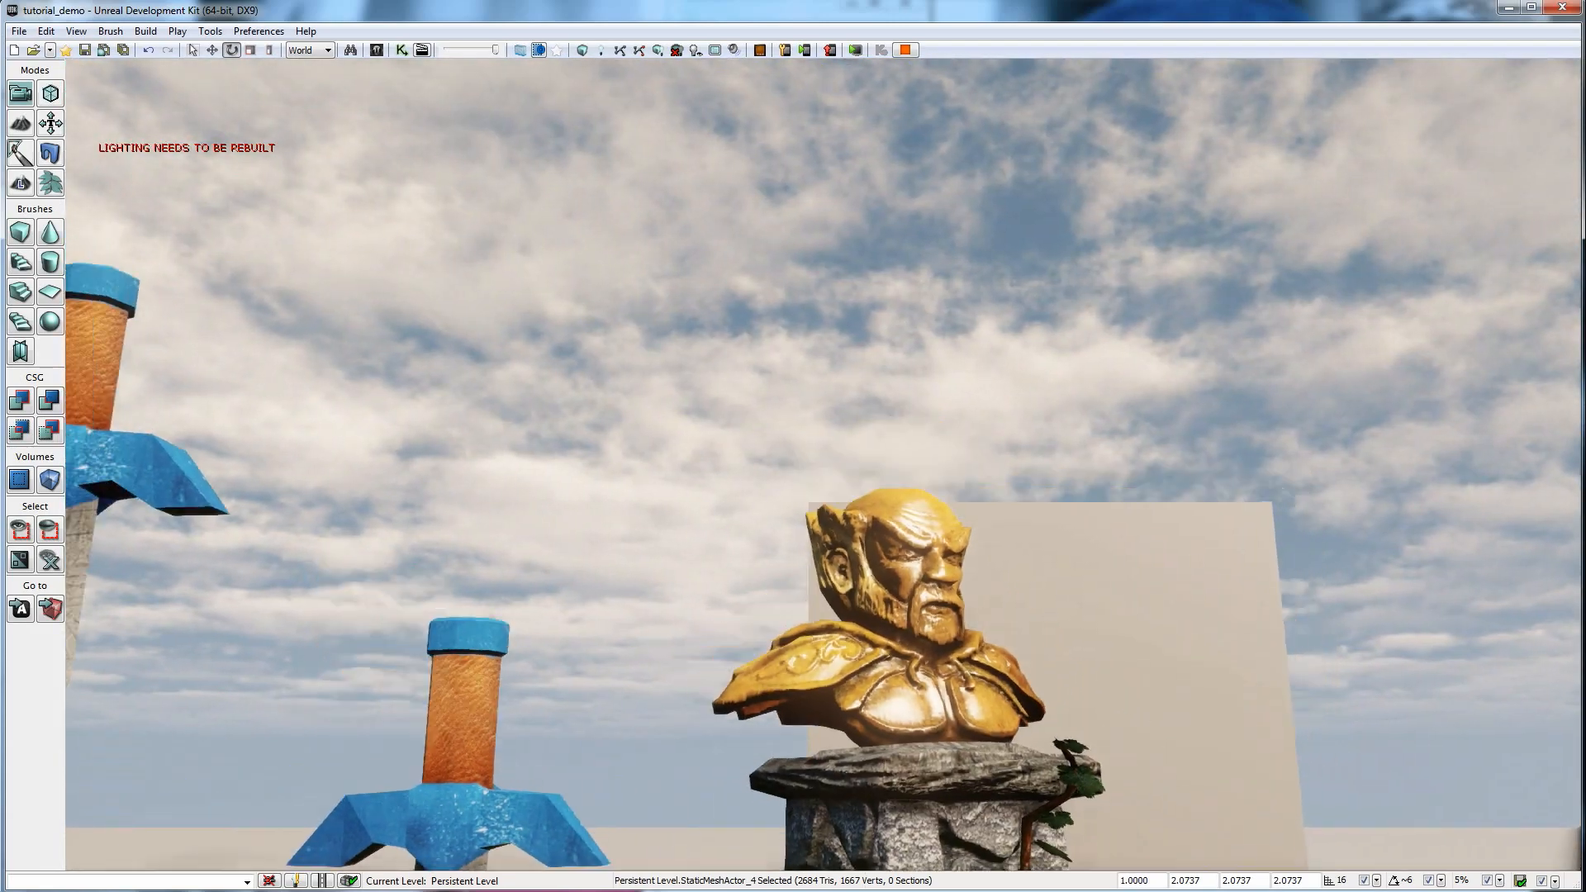
key(w)
key(d)
key(d)
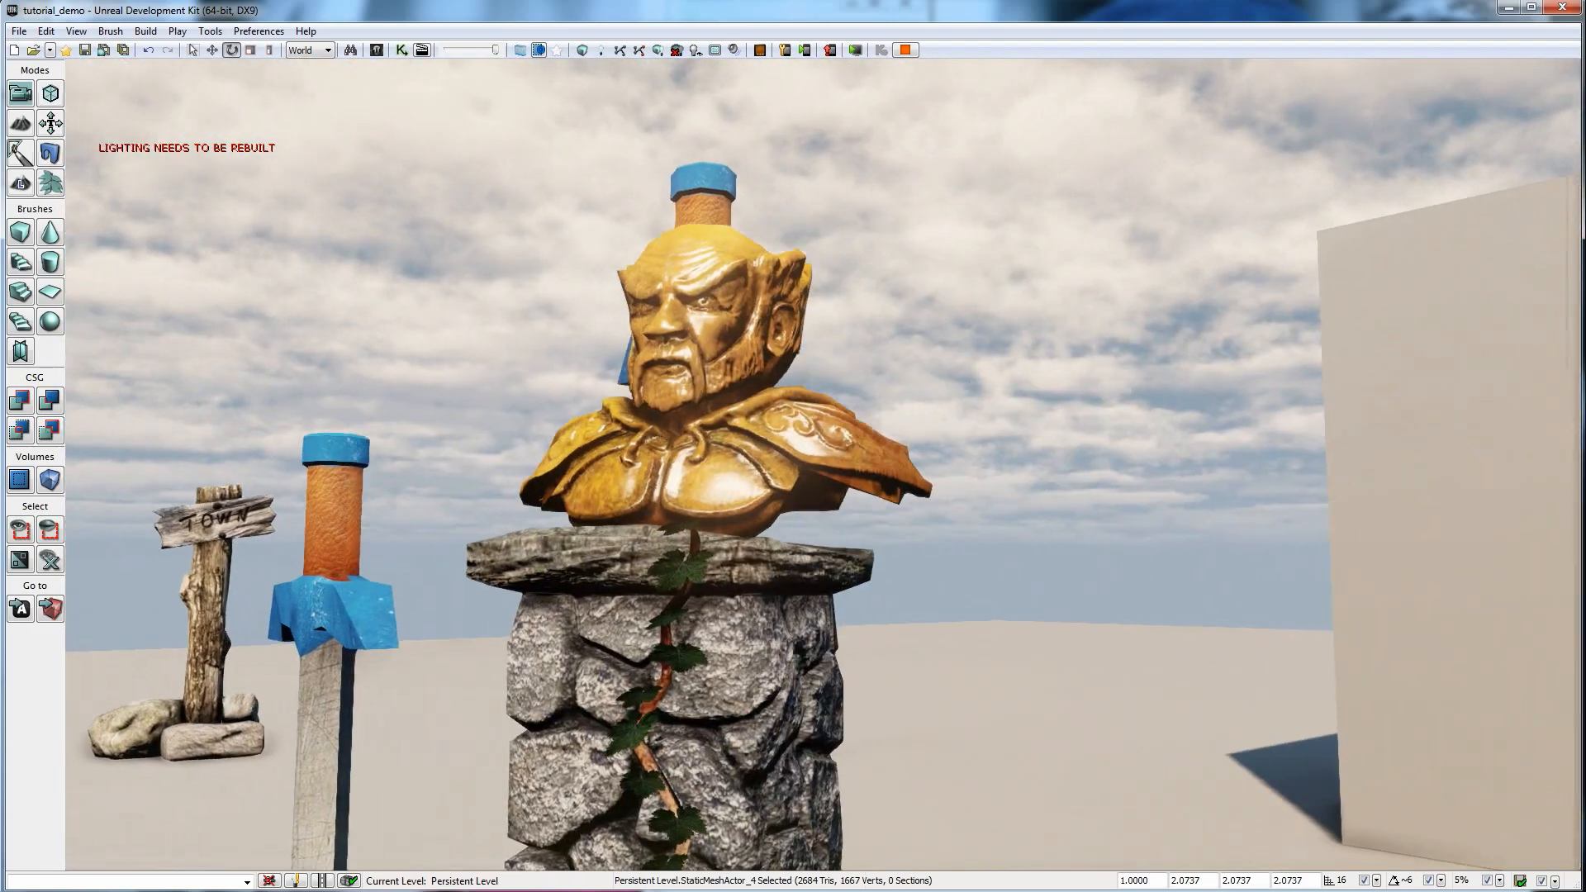
key(a)
key(s)
key(s)
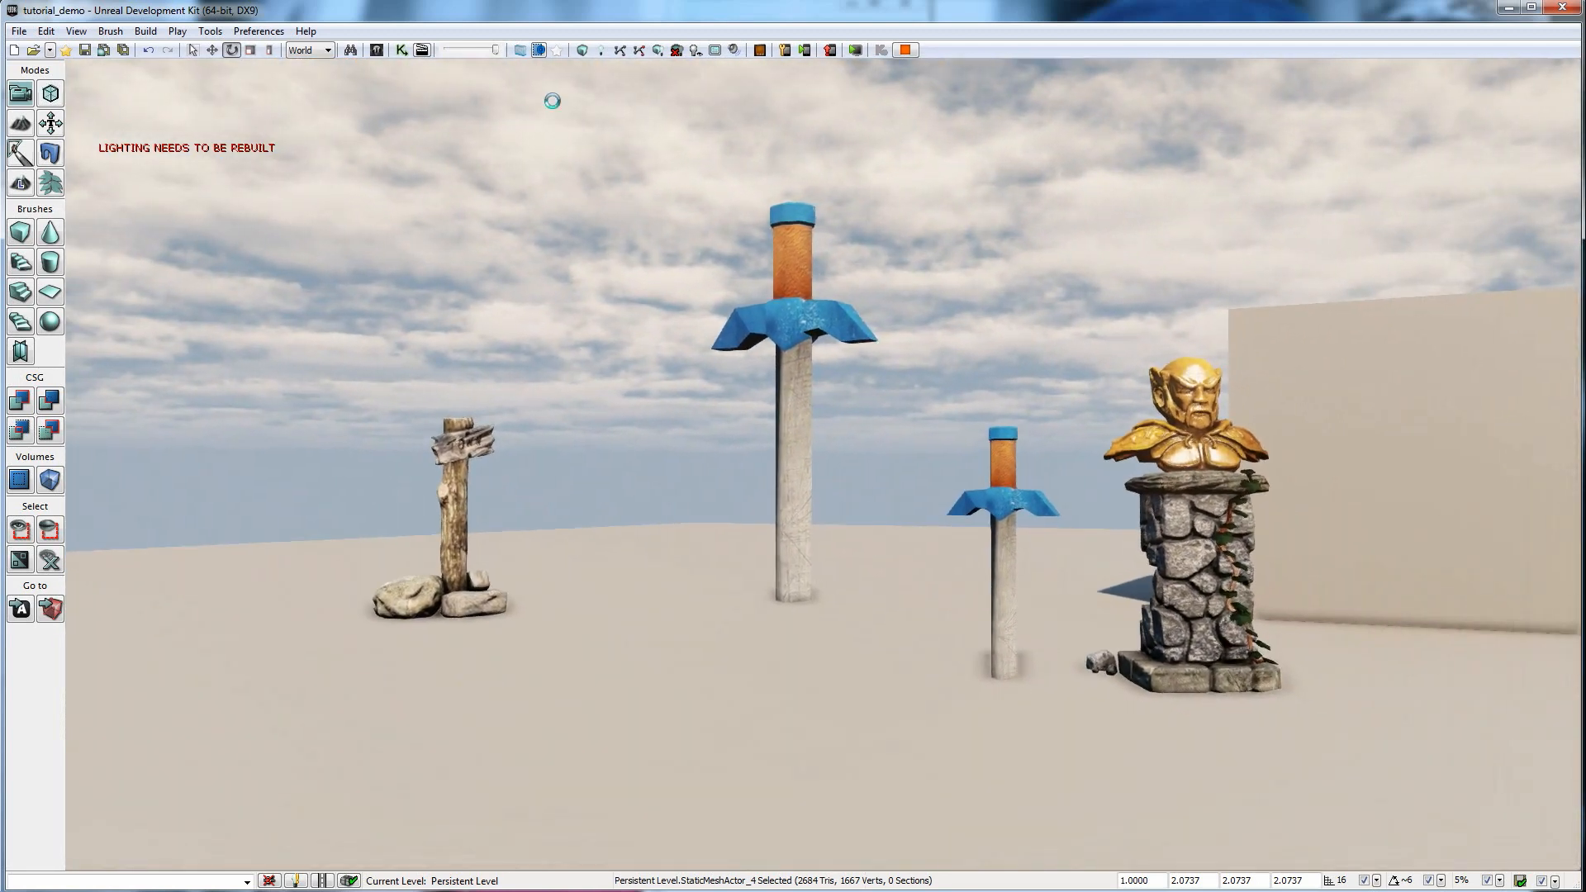
key(Escape)
Save the current level and the tutorial package.
click(16, 32)
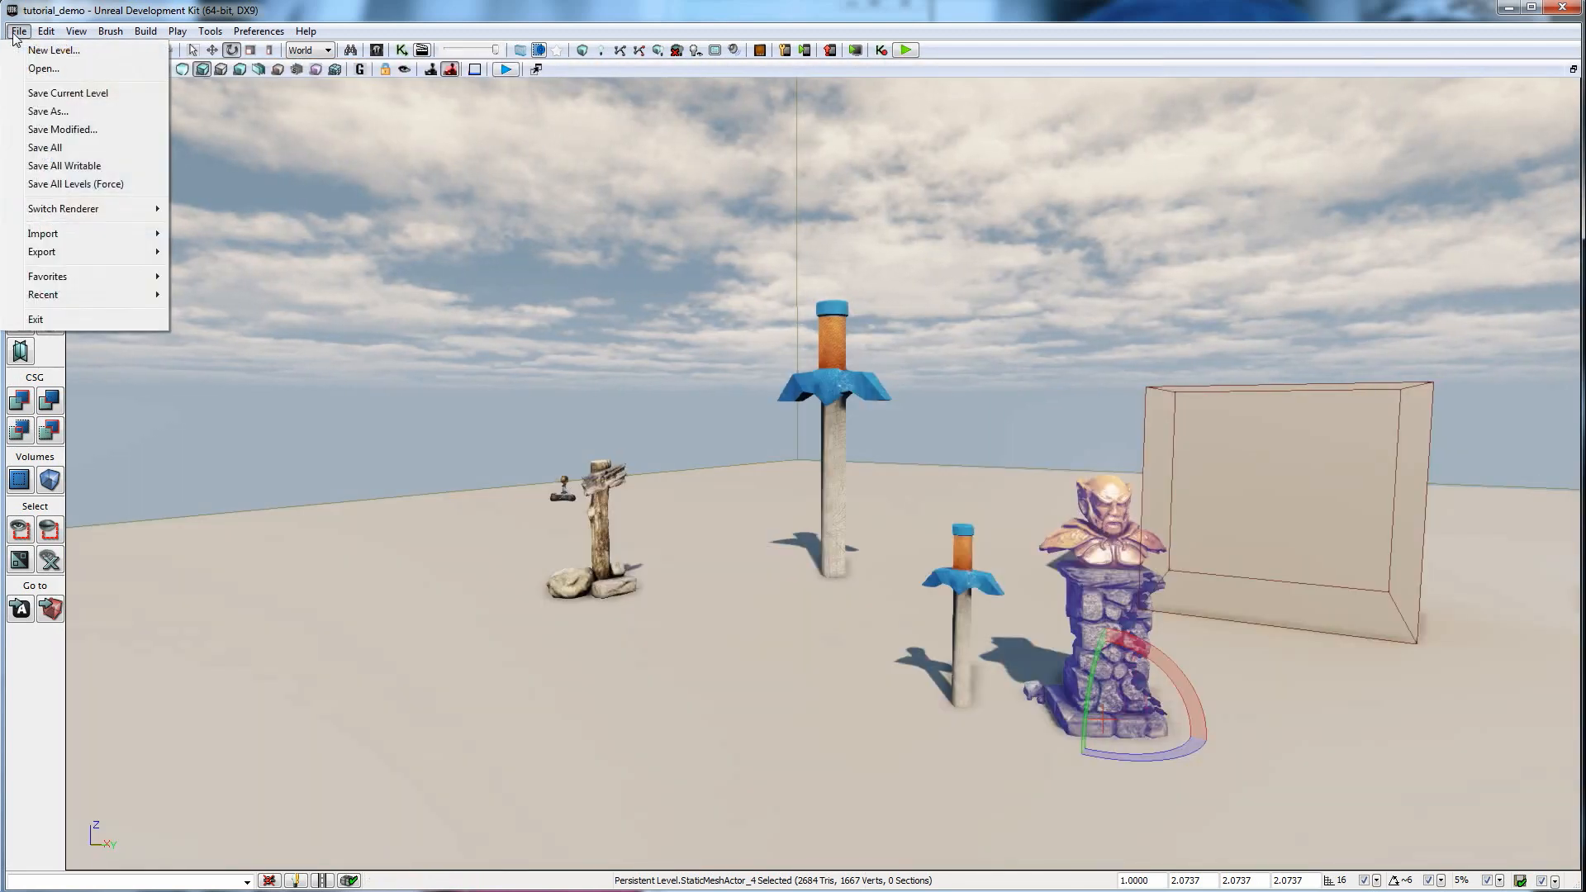
click(66, 94)
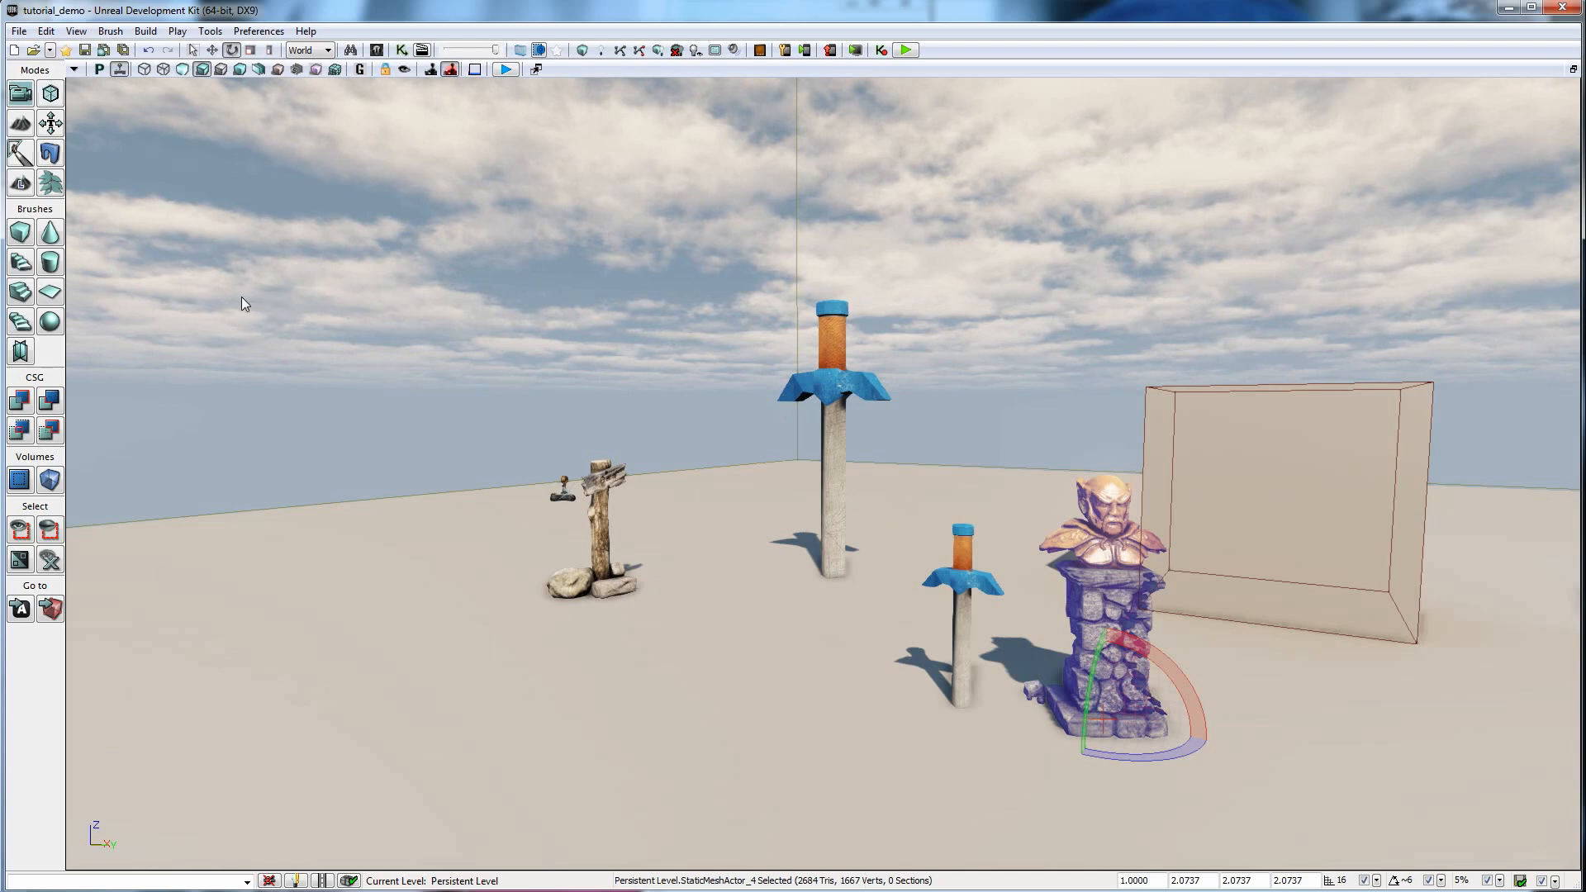
click(376, 50)
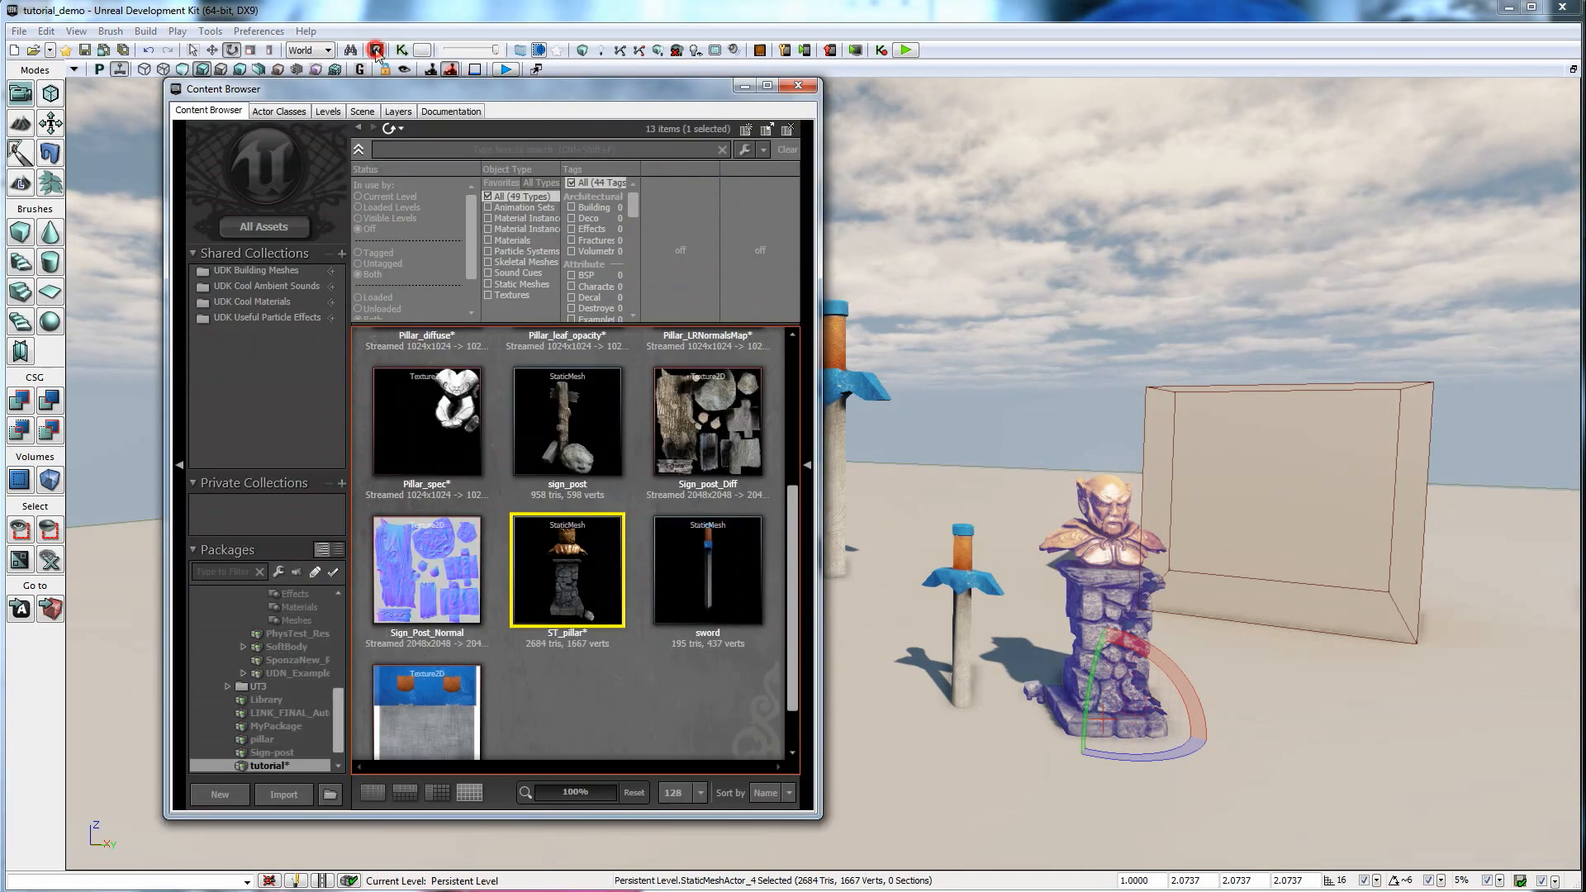
right_click(275, 766)
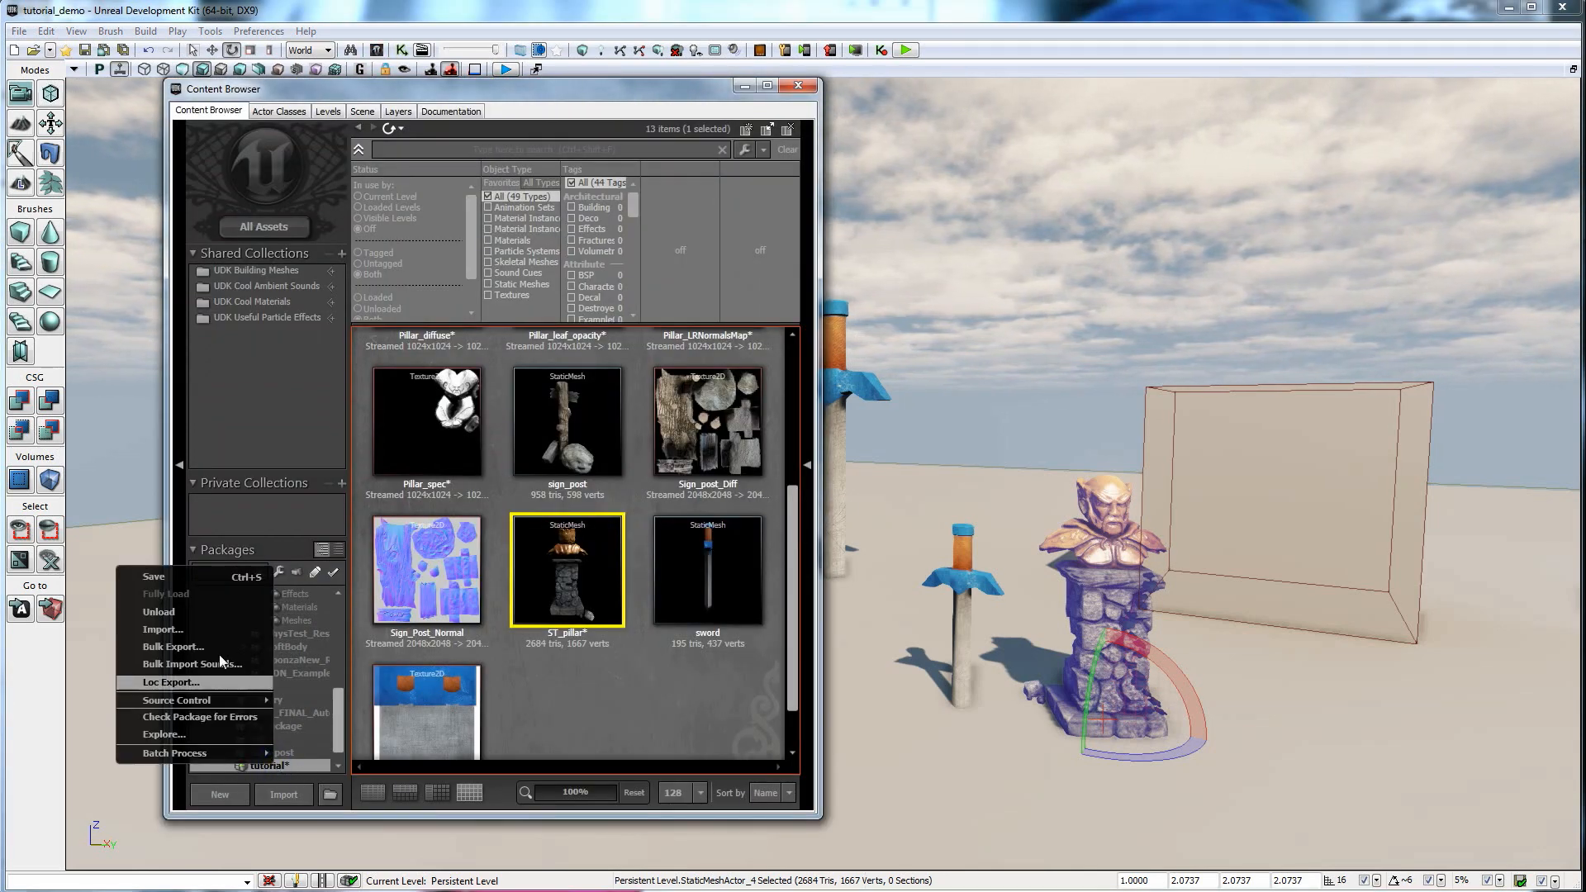
click(221, 576)
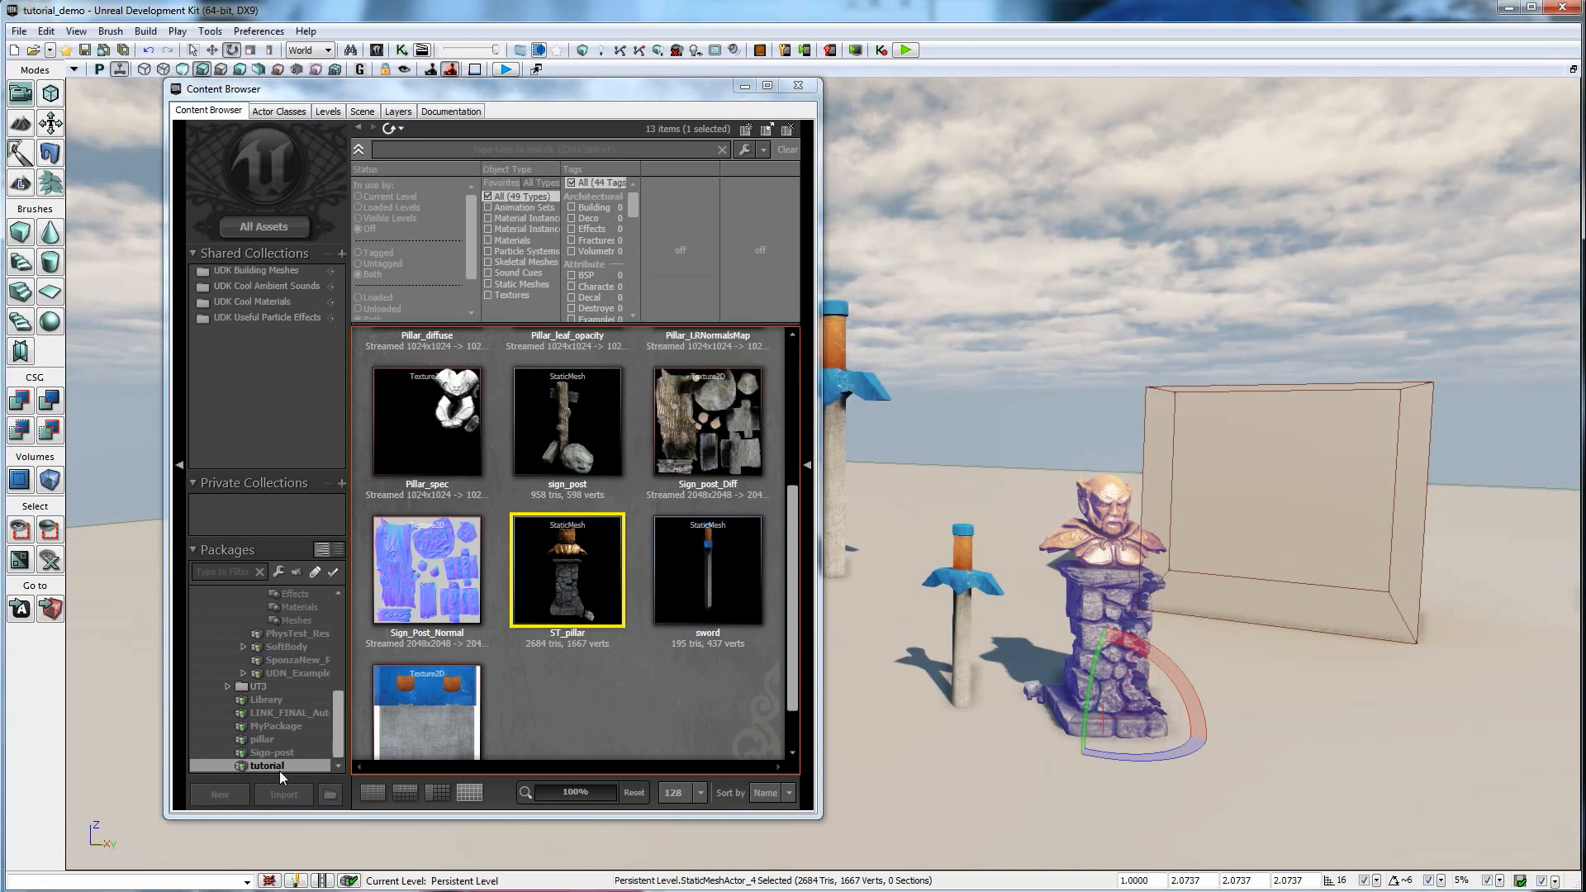
Locate tutorial_demo.udk in the Maps folder and tutorial.upk in the Content folder in Windows Explorer, and return to the UDK level view.
mouse_move(380, 883)
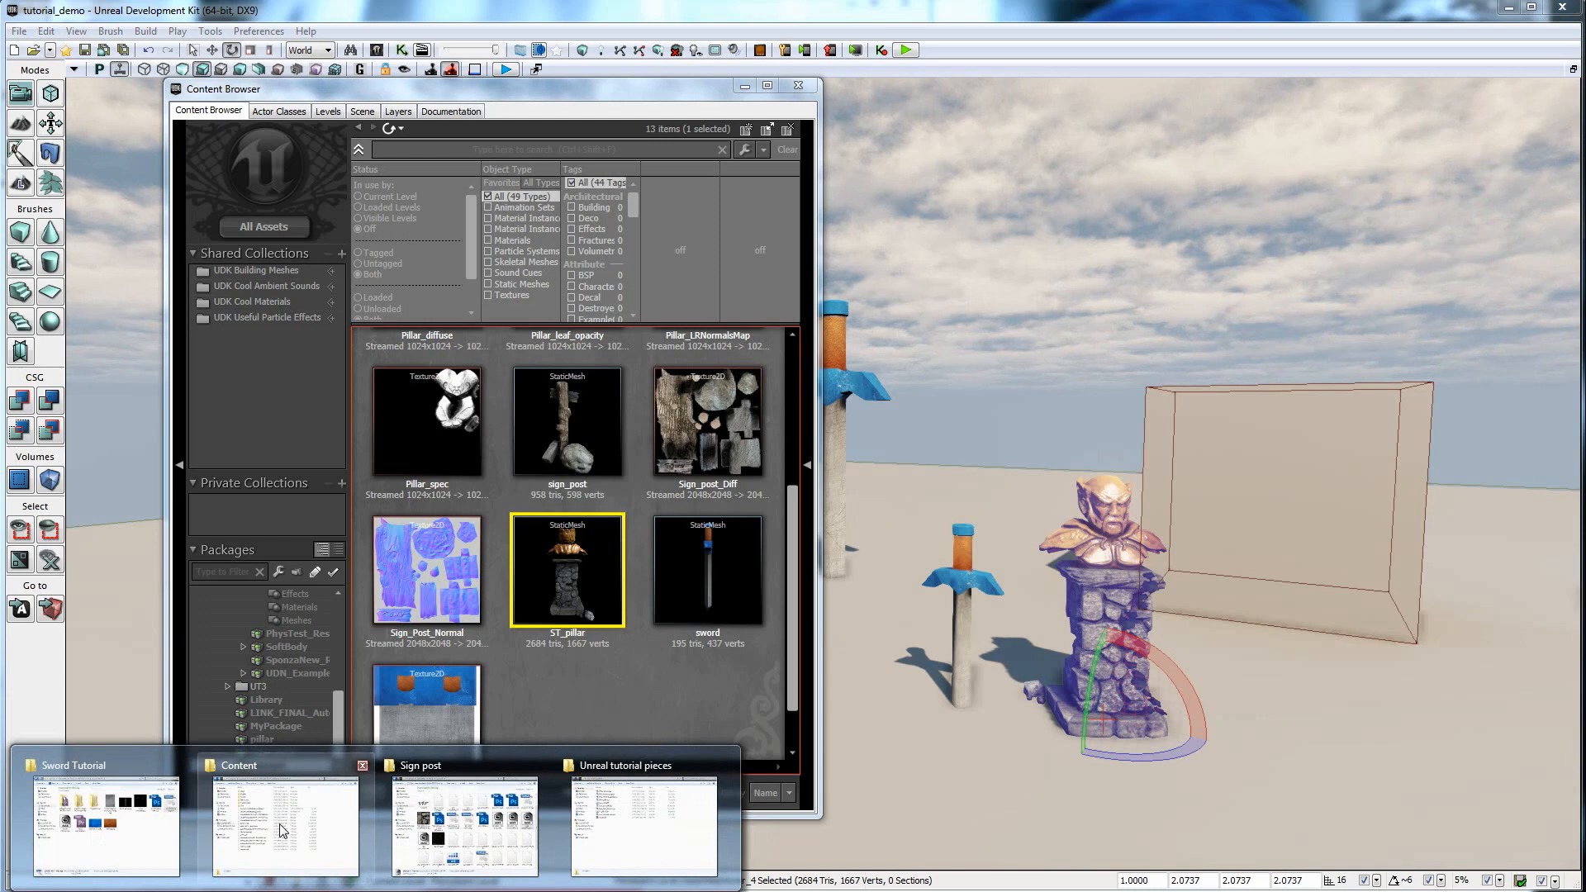
click(279, 826)
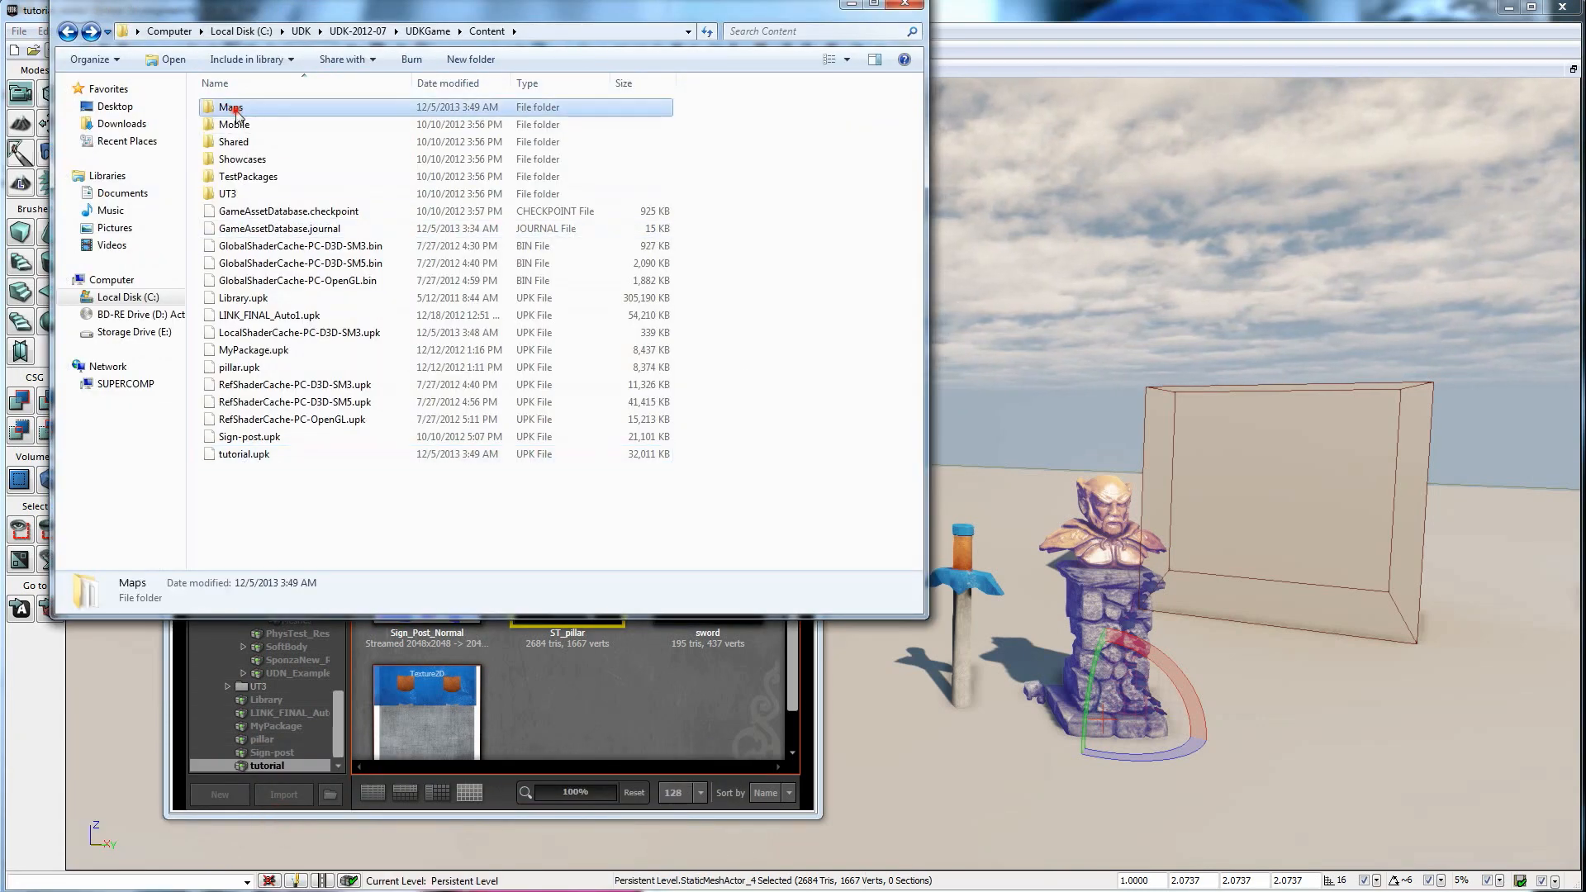
double_click(231, 107)
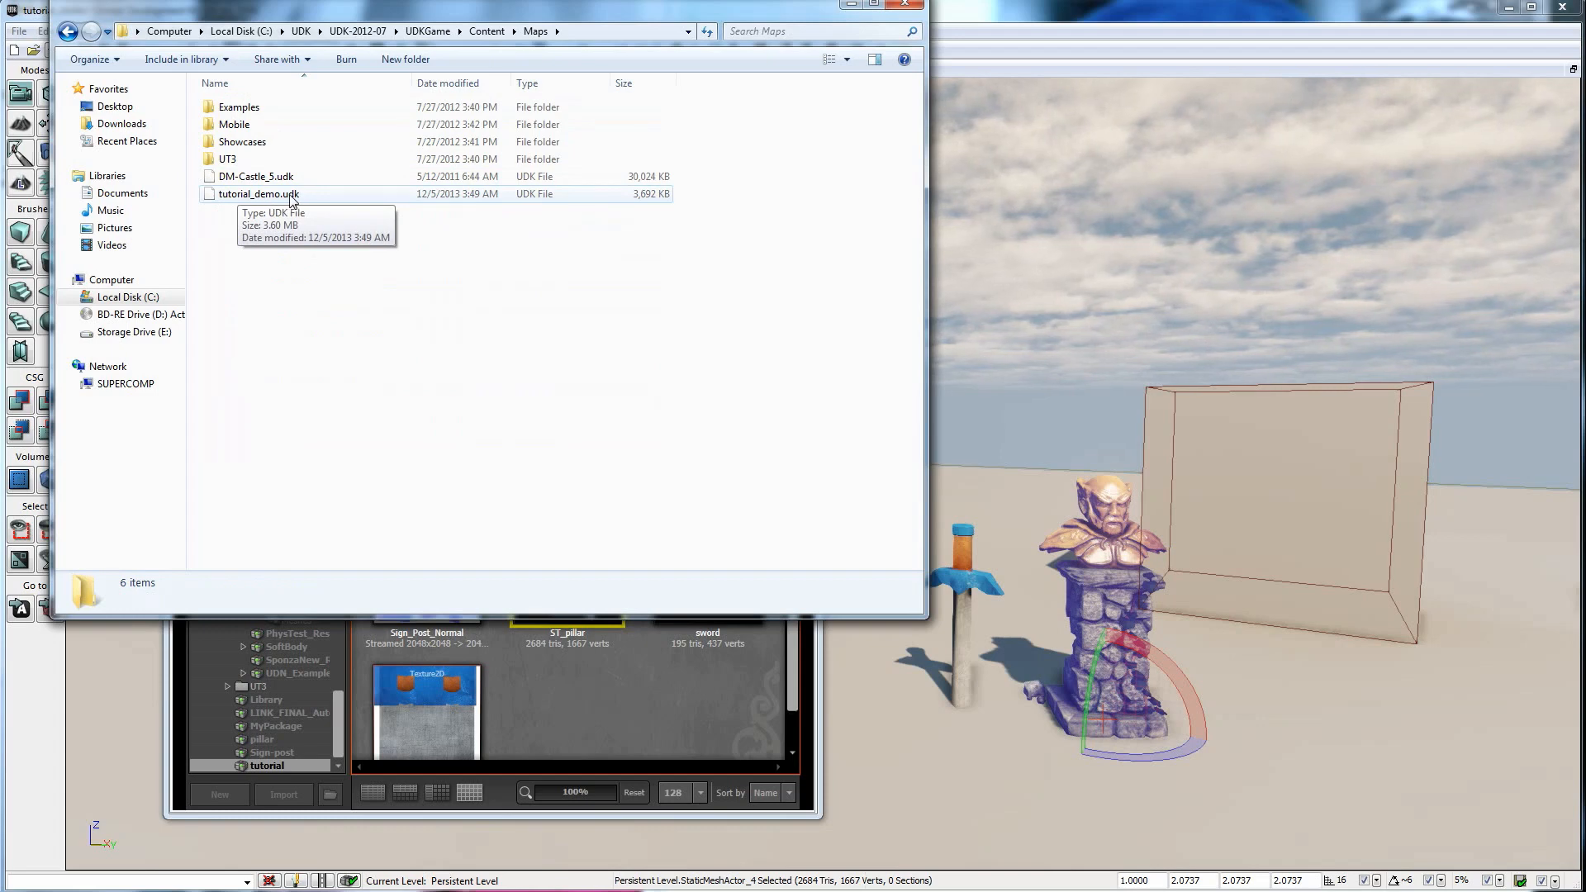
key(BackSpace)
click(258, 455)
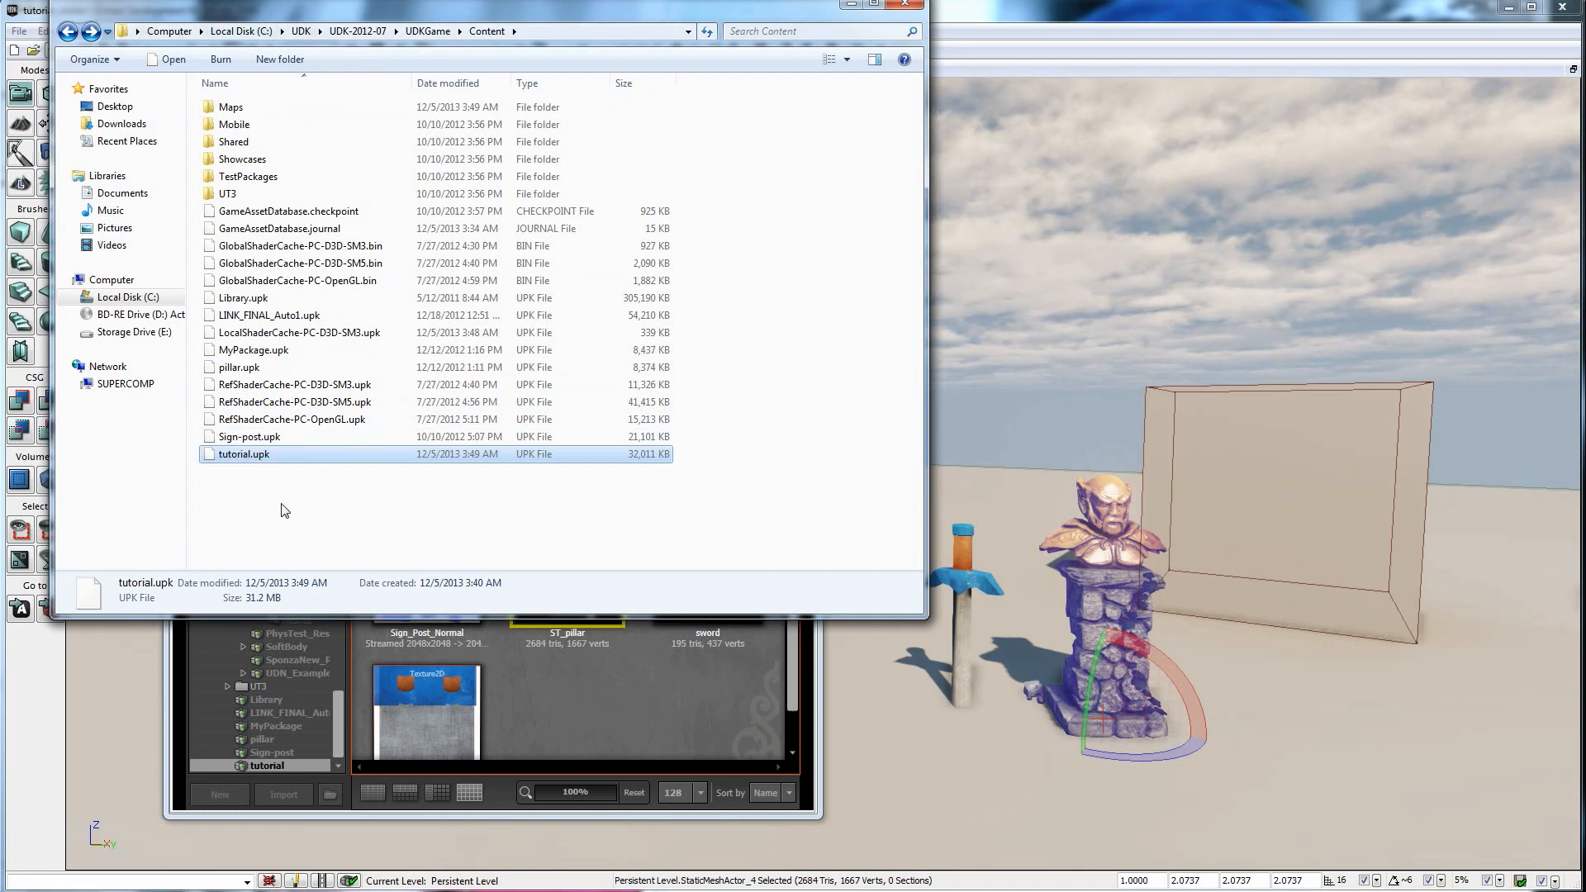
click(725, 521)
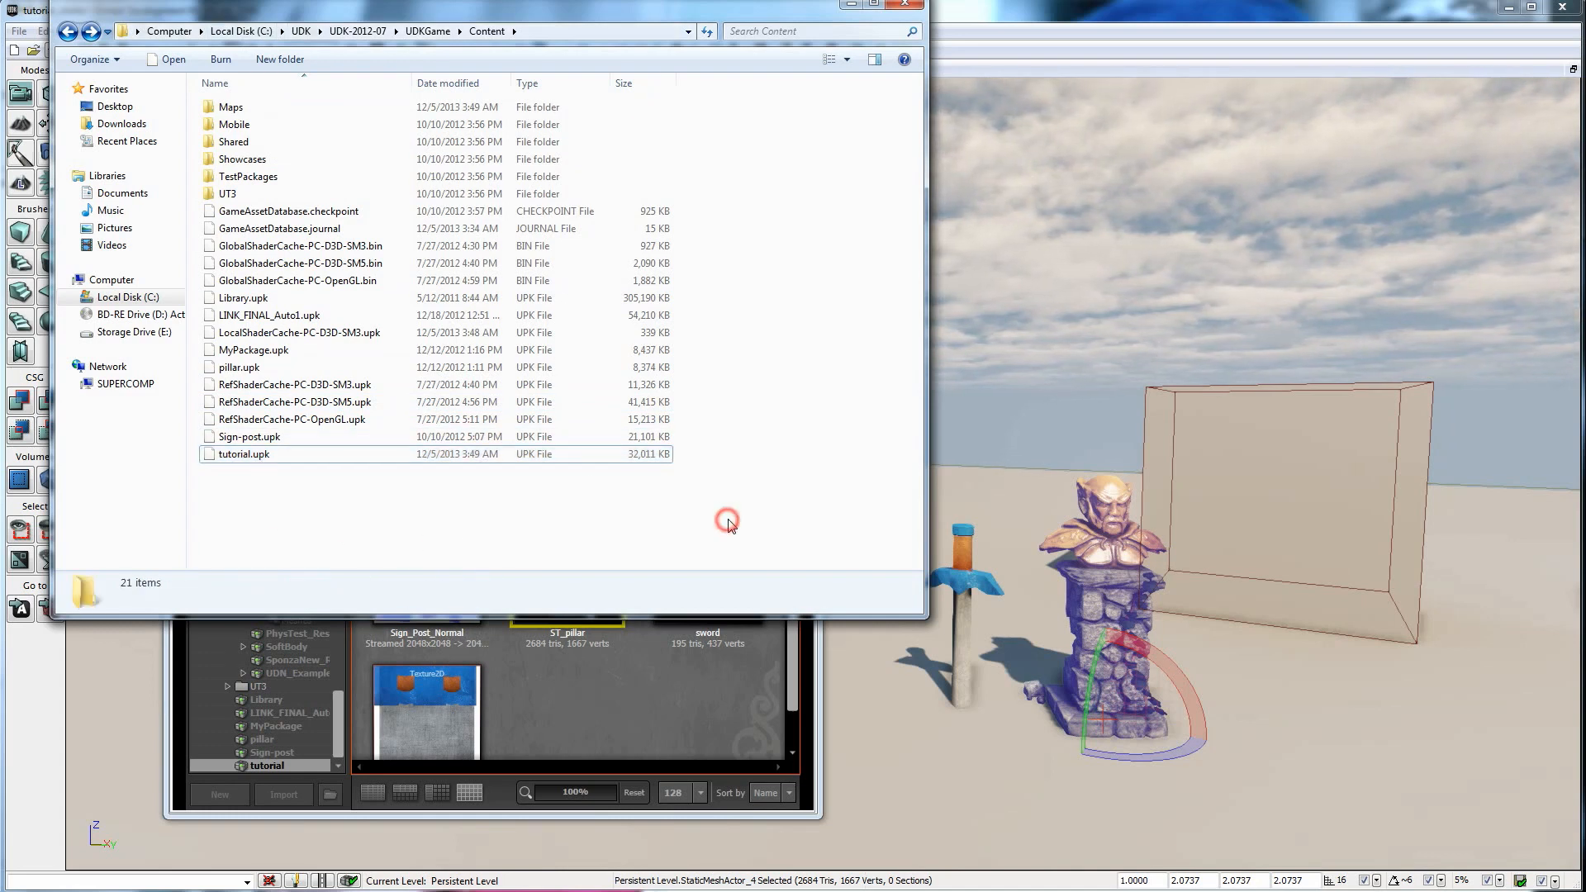
click(955, 17)
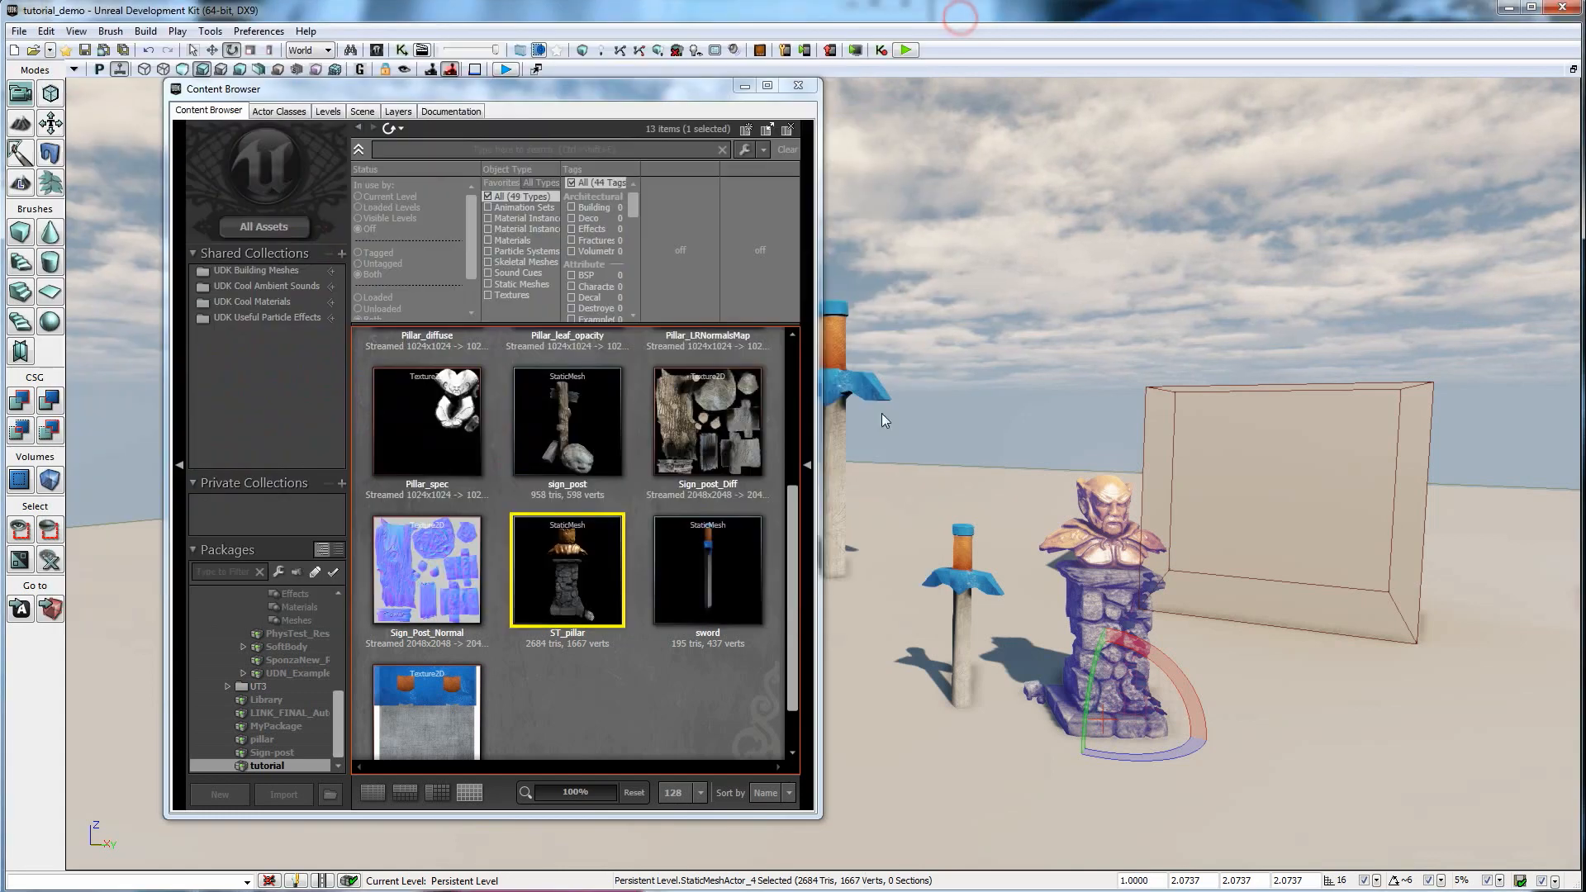
click(801, 86)
drag(948, 535, 955, 716)
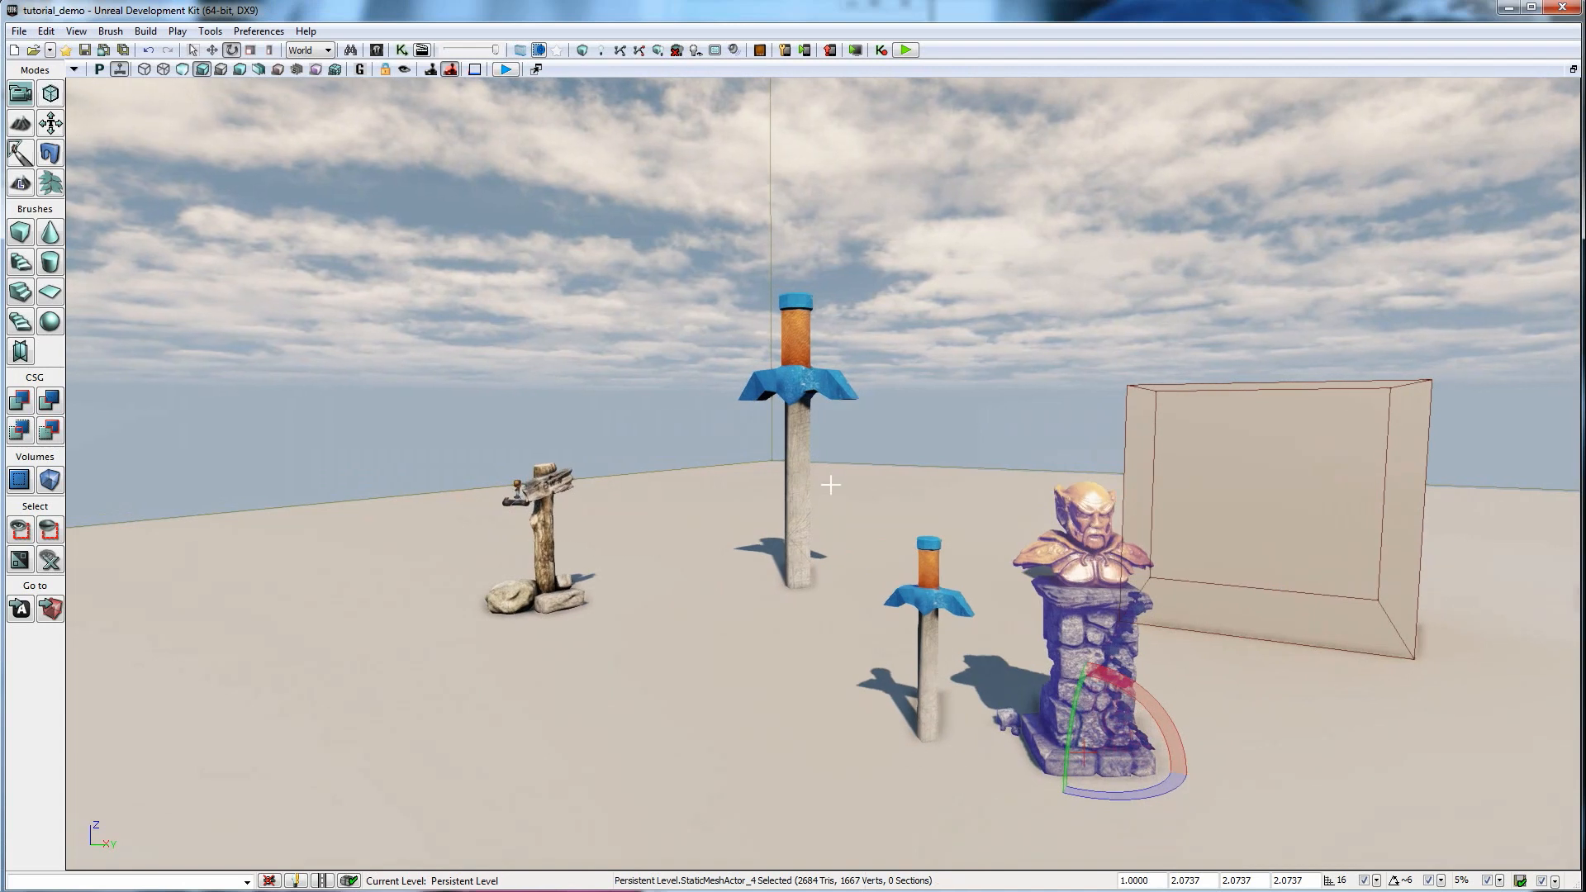